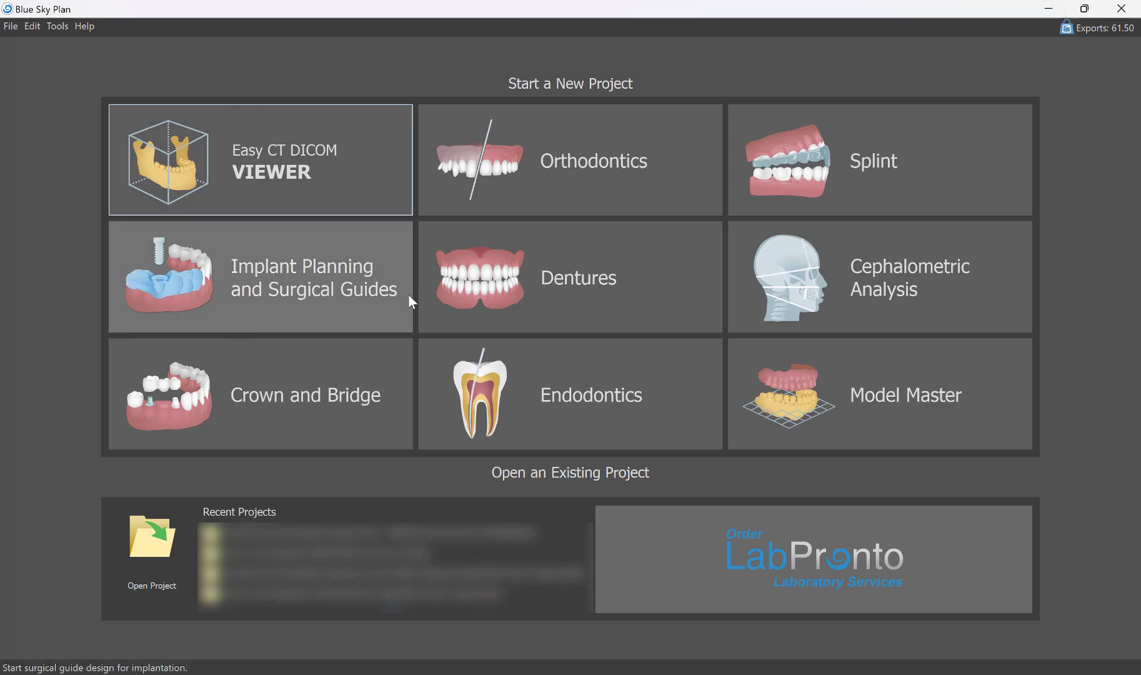
Start an implant planning and surgical guide project from the patient CT scan in the case 1 dicom folder, loading its found series.
left_click(307, 275)
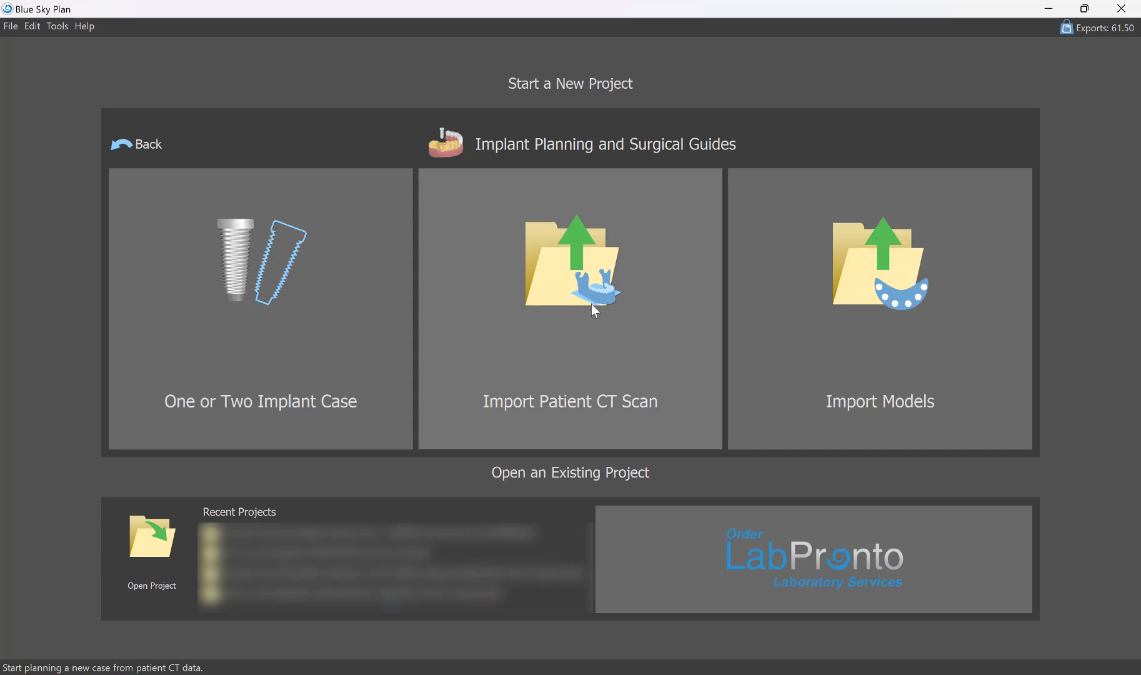
left_click(565, 281)
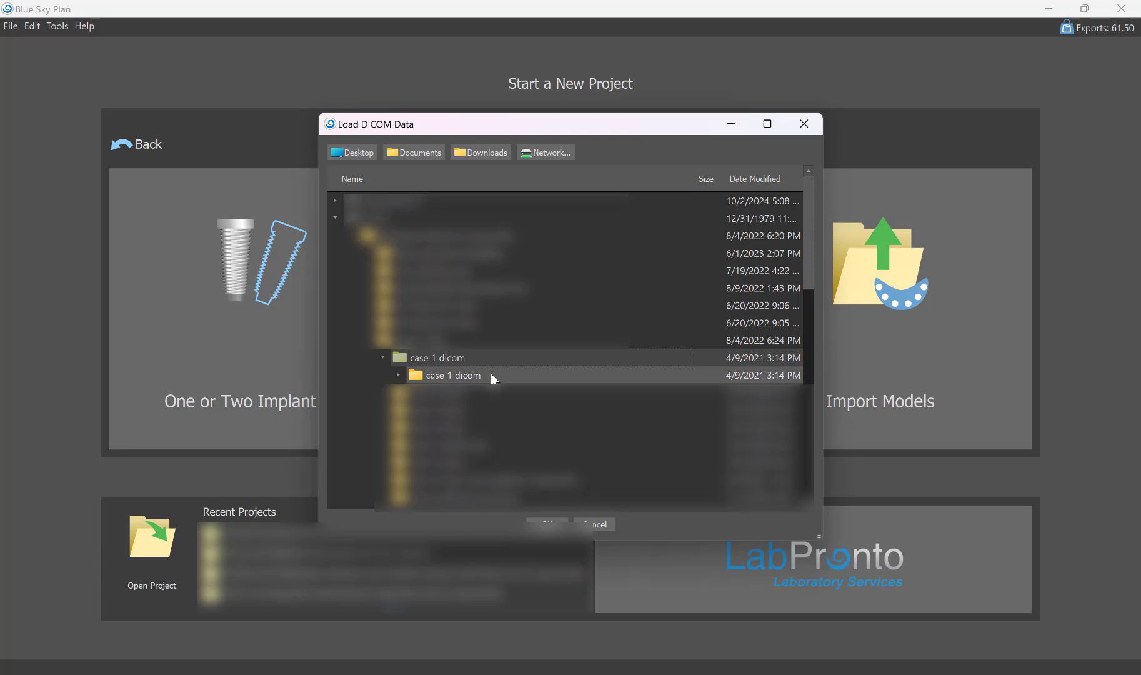
left_click(546, 524)
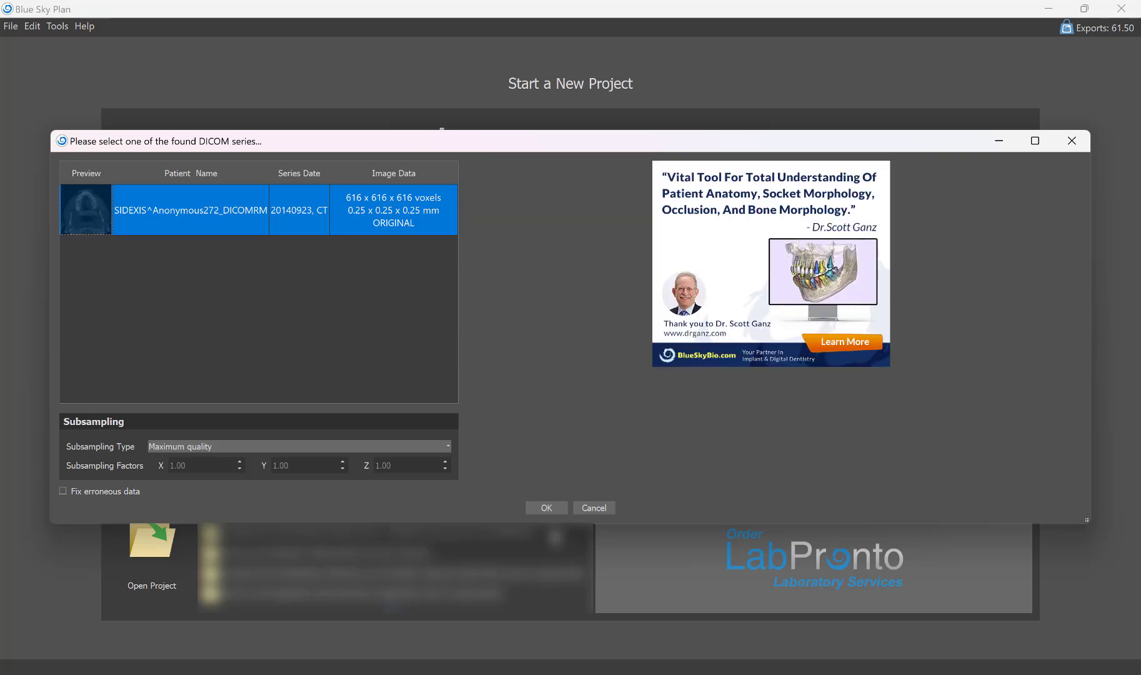
left_click(552, 508)
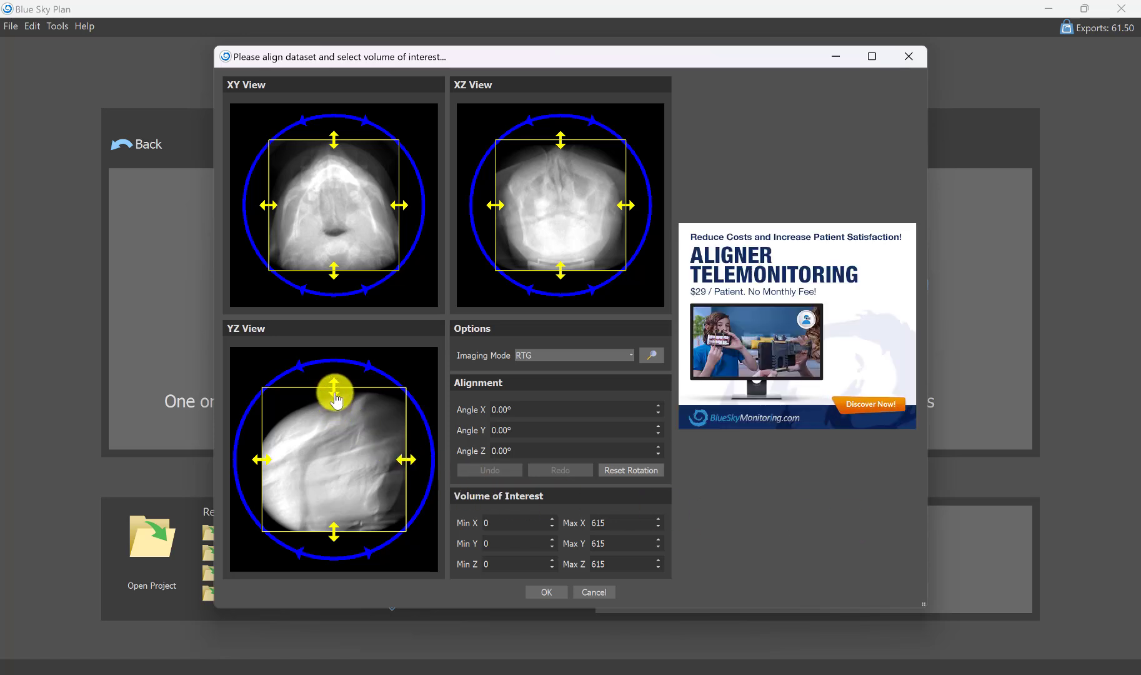
Crop the scan's volume of interest to Max Z 383 and Max Y 427, and load the cropped dataset.
left_click_drag(336, 399, 336, 453)
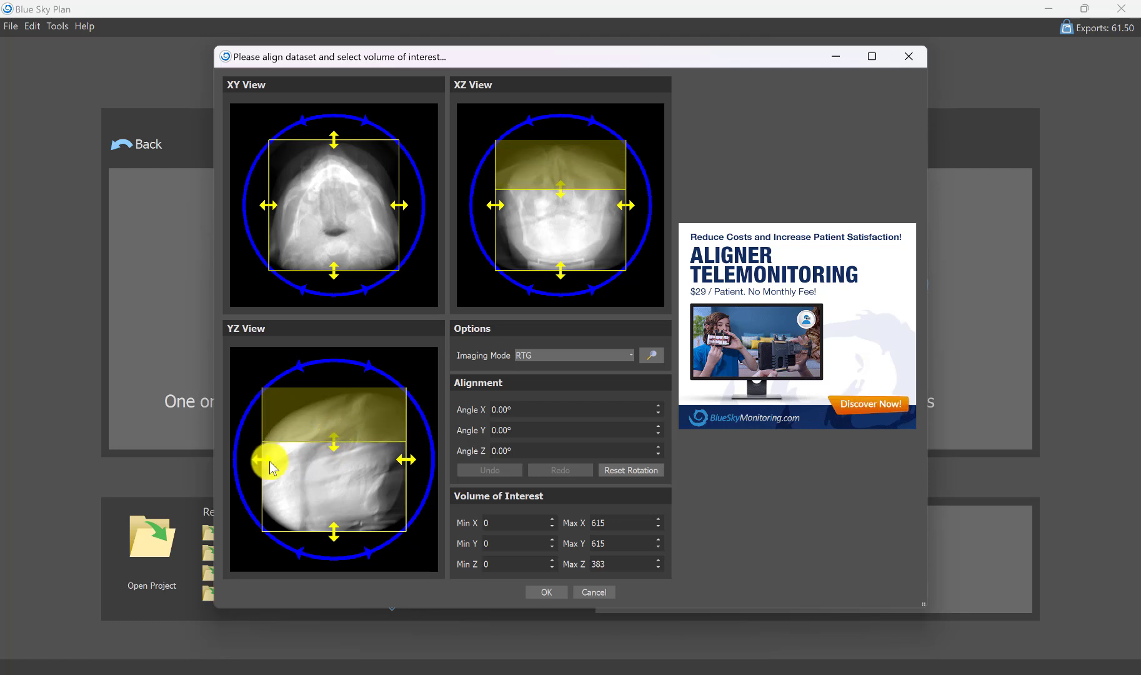
left_click_drag(262, 461, 302, 466)
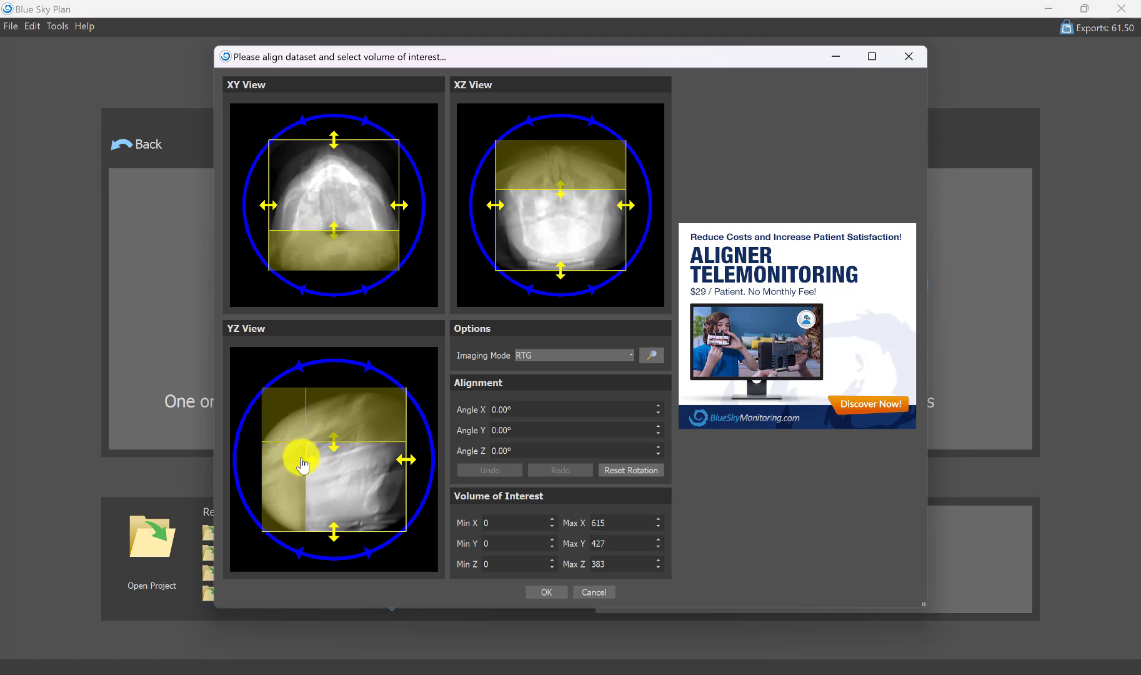
left_click(556, 594)
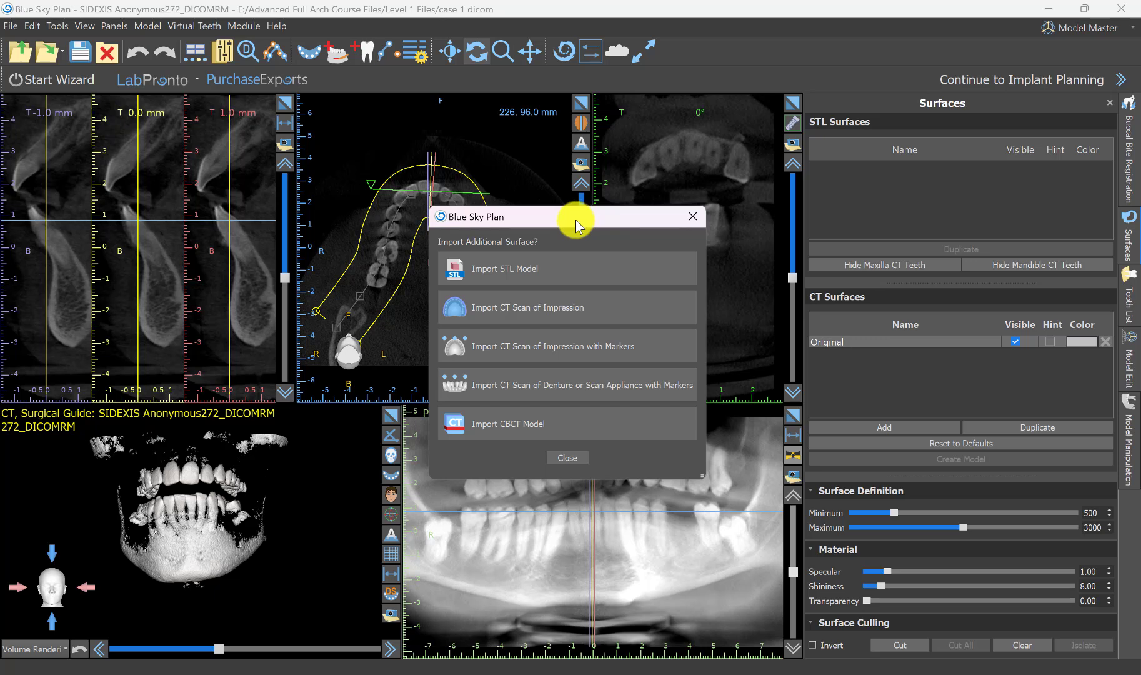
Import the STL model case 1 gingiva stl.stl and align it automatically to the CT scan as the mandible.
left_click(586, 270)
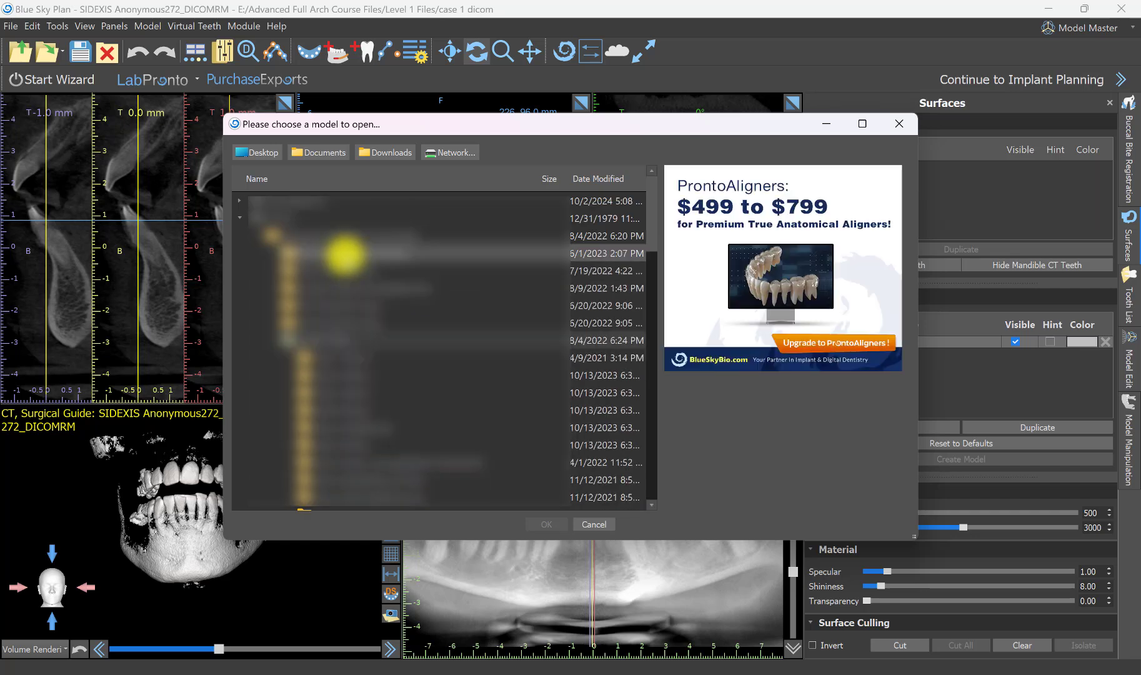
scroll(350, 328, "down", 3)
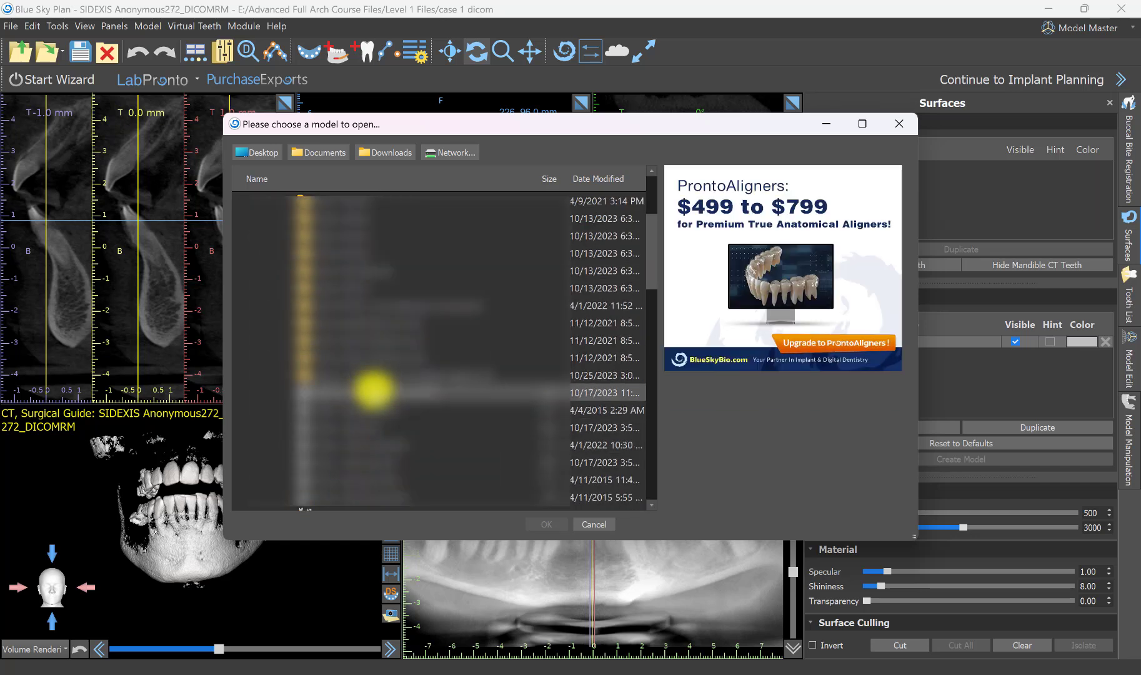
left_click(369, 409)
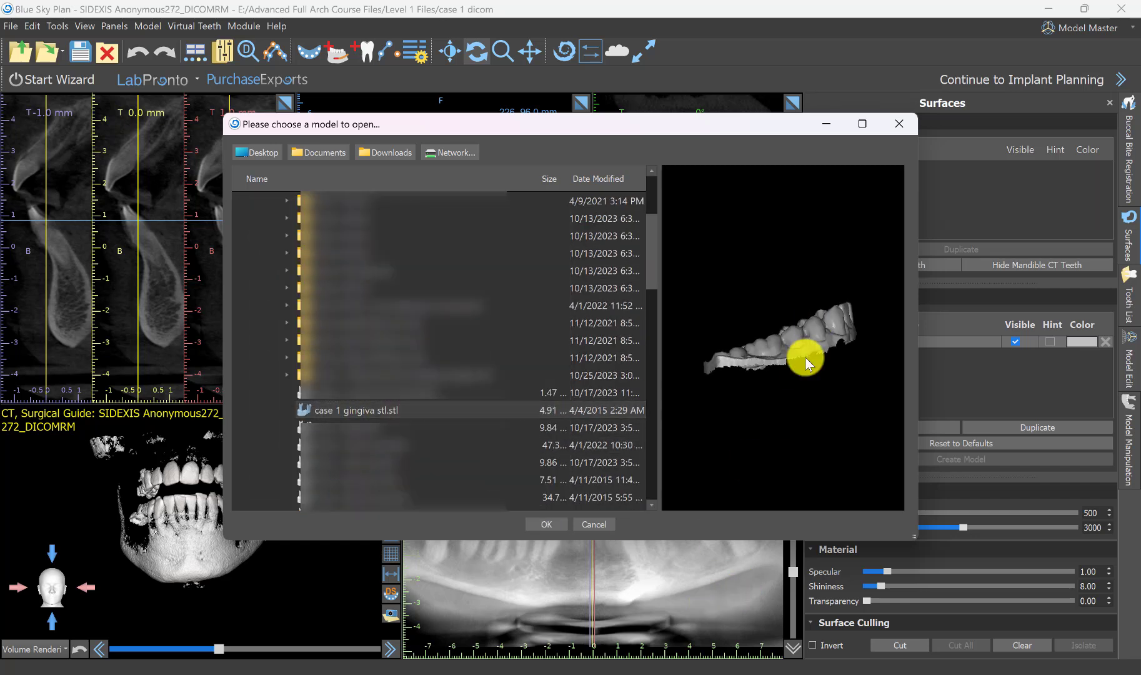
left_click_drag(802, 357, 743, 447)
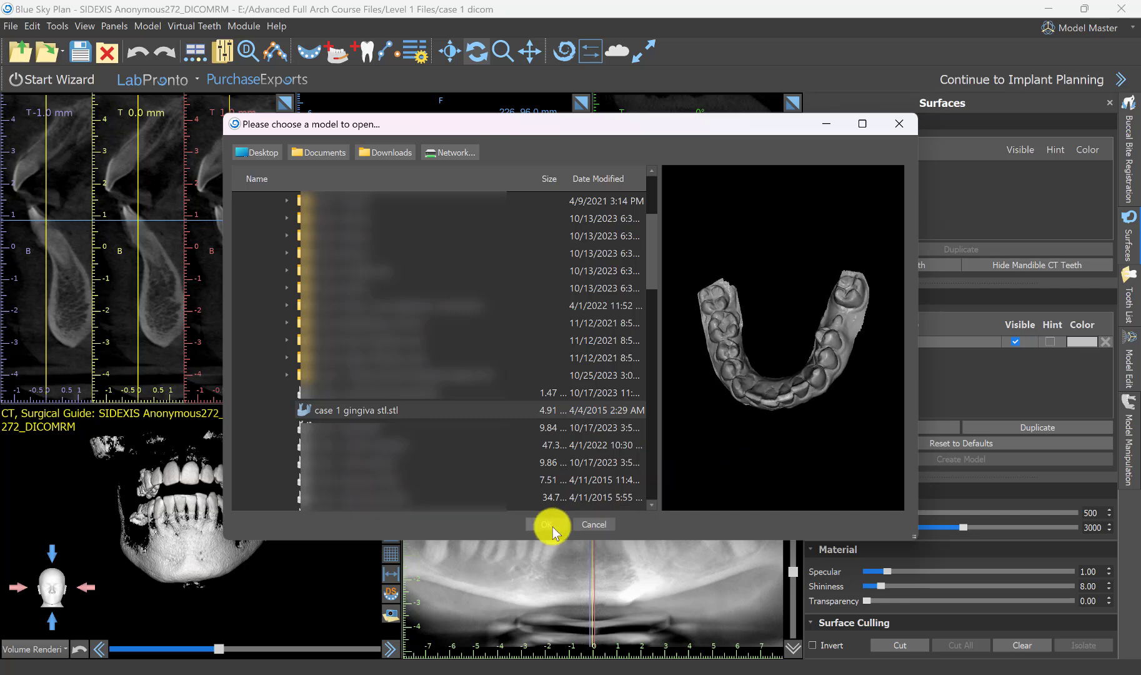
left_click(551, 524)
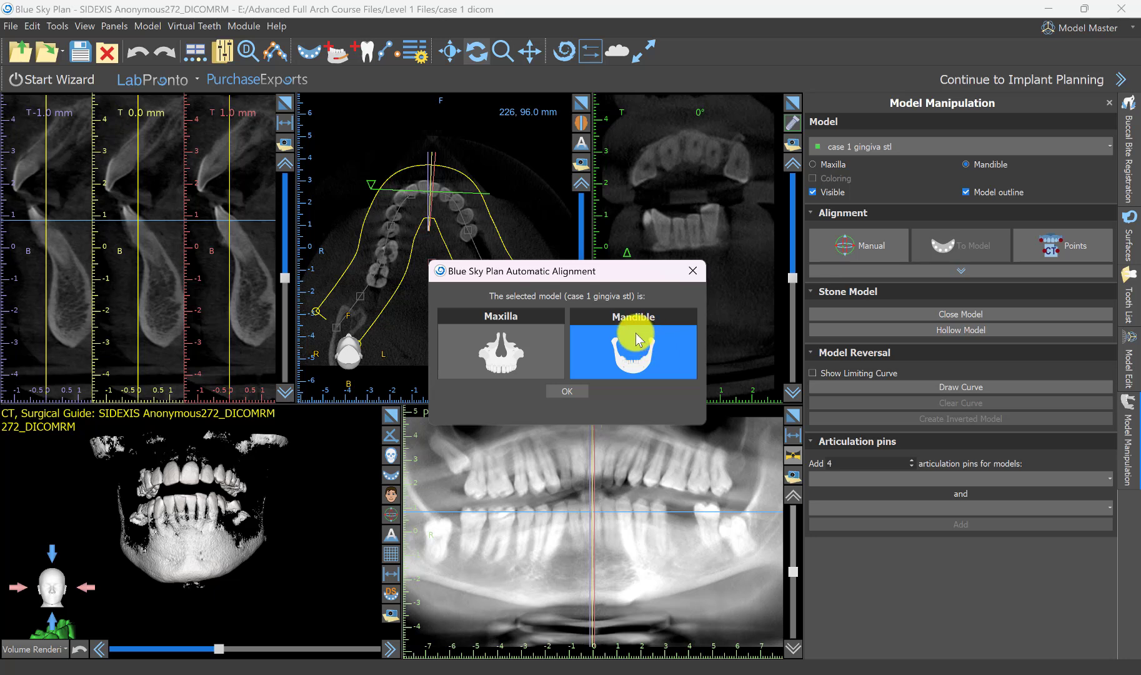
left_click(565, 390)
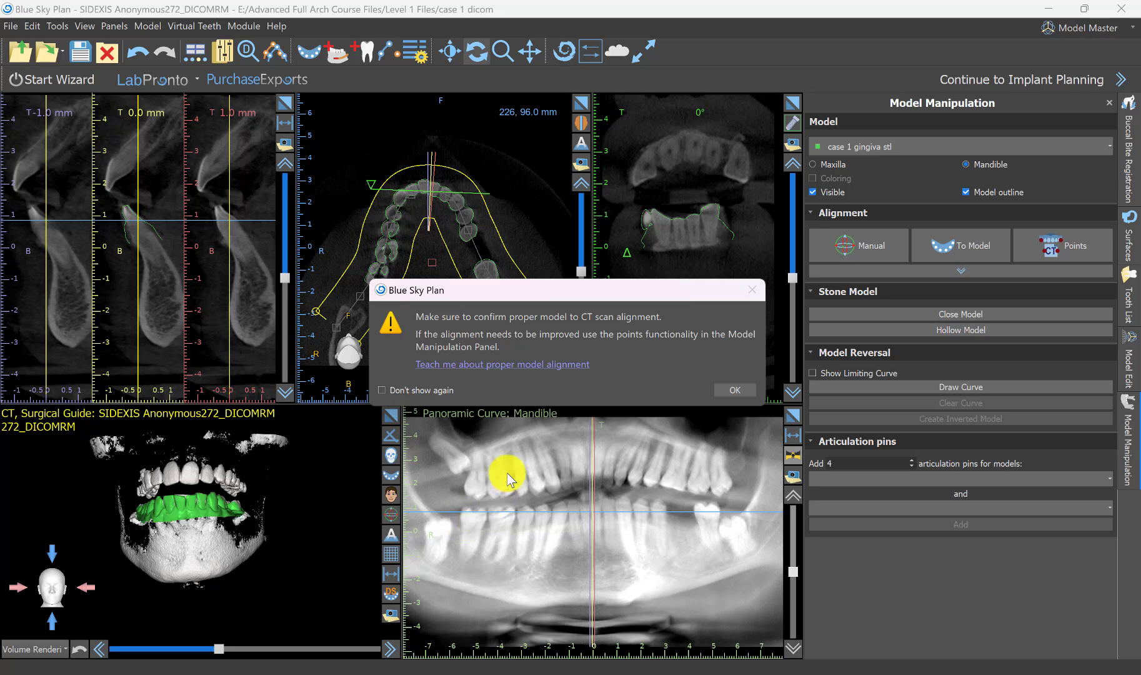
left_click(732, 391)
Check the mandible model's alignment with the CT teeth in the 3D view and along the arch in enlarged cross-sections.
left_click_drag(322, 523, 213, 538)
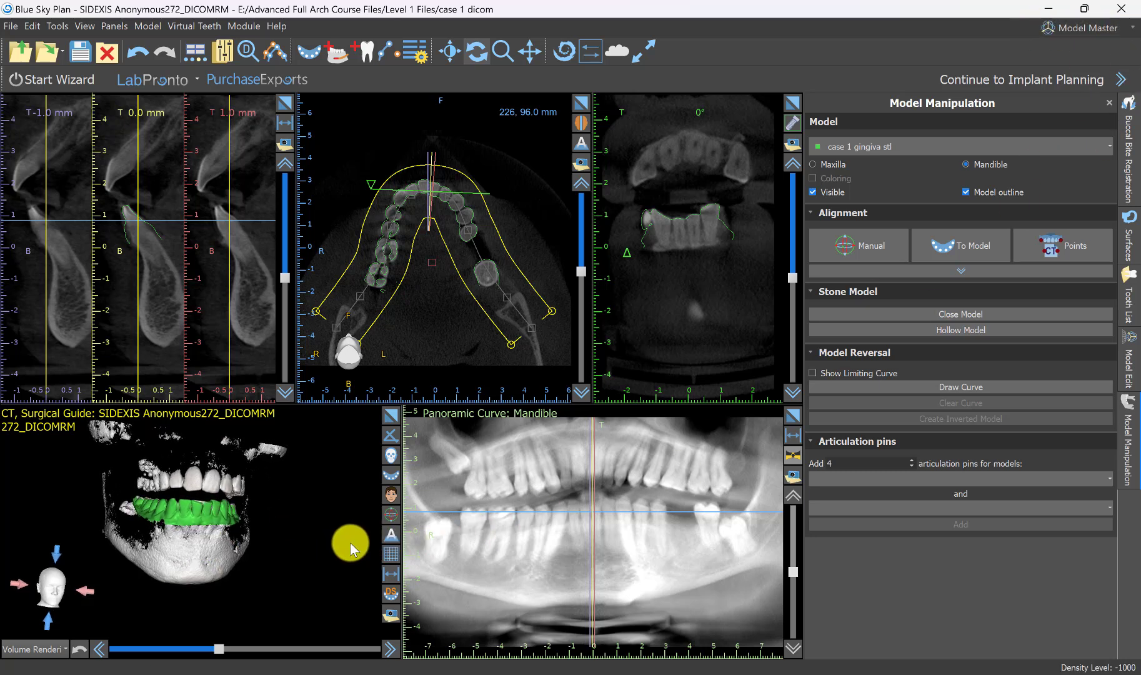
left_click_drag(350, 541, 216, 541)
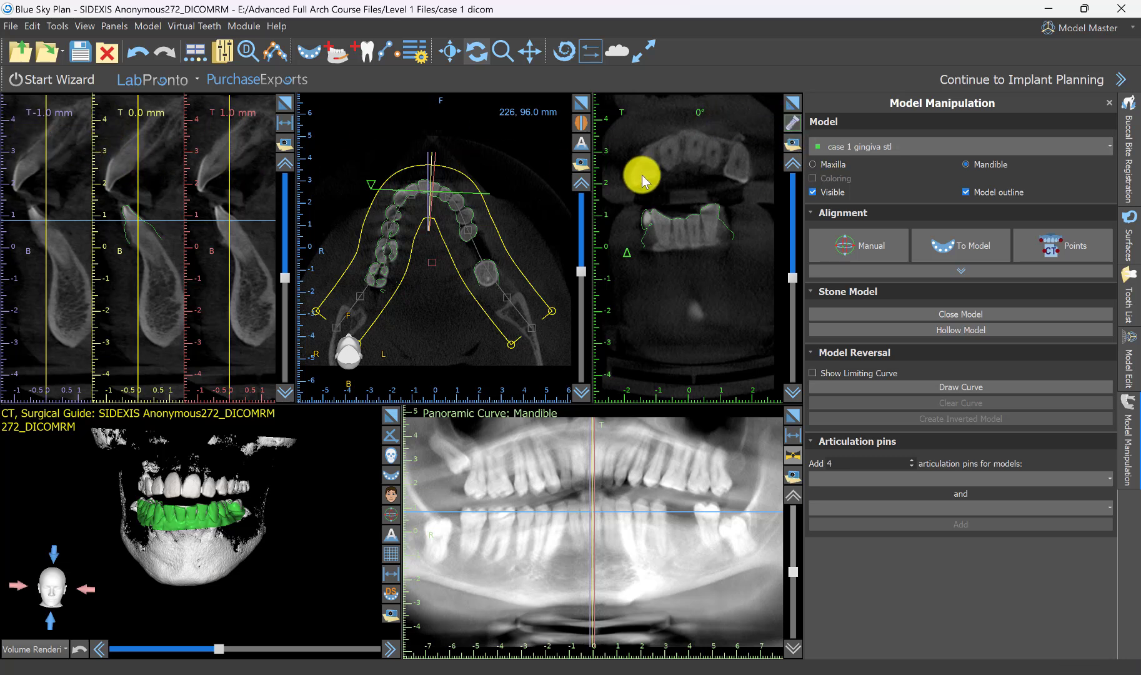
mouse_move(286, 277)
left_mouse_down()
mouse_move(285, 221)
mouse_move(282, 286)
left_mouse_up()
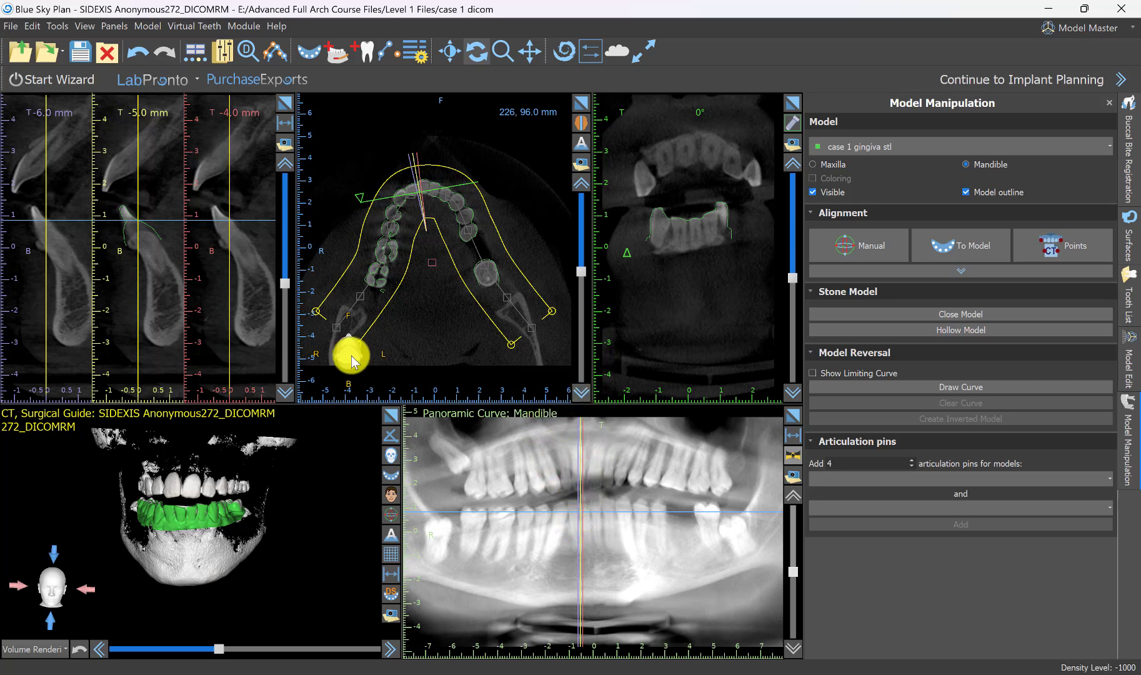
left_click_drag(285, 278, 287, 251)
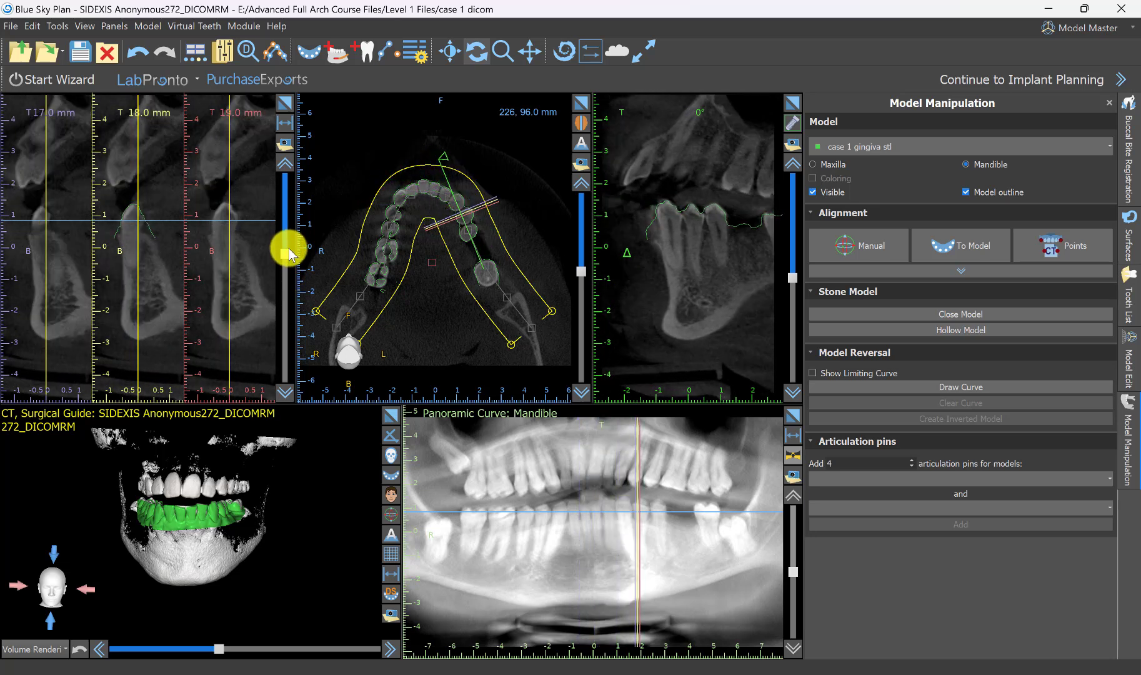
left_click(287, 103)
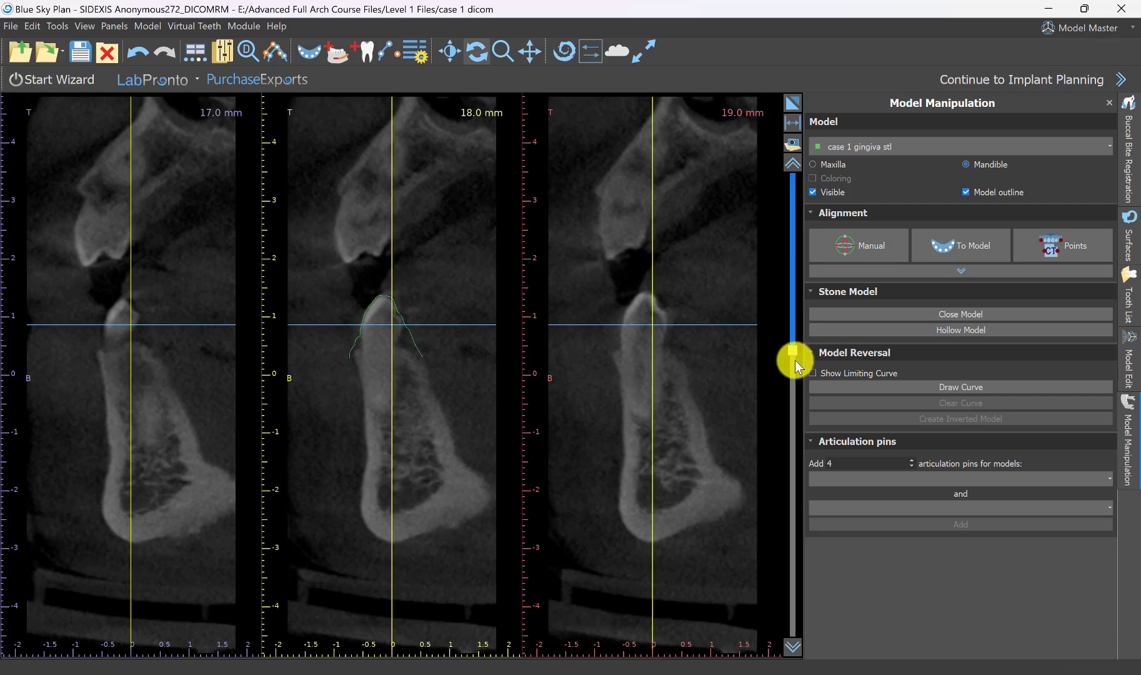
scroll(576, 403, "up", 10)
scroll(571, 420, "down", 14)
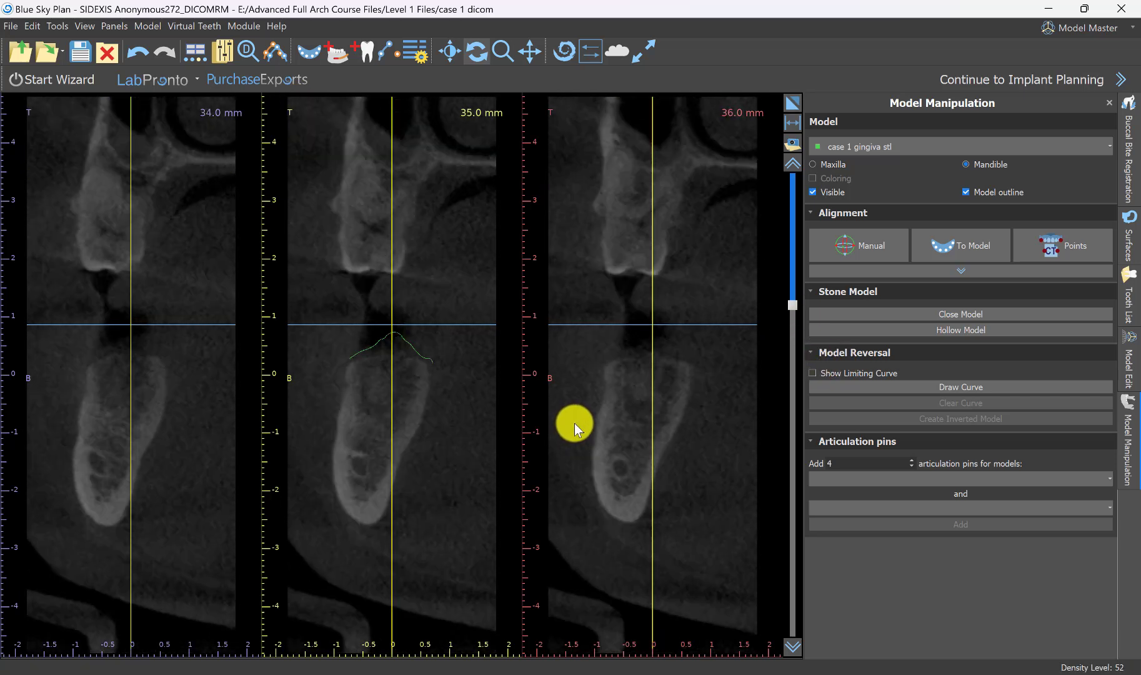
scroll(570, 419, "down", 20)
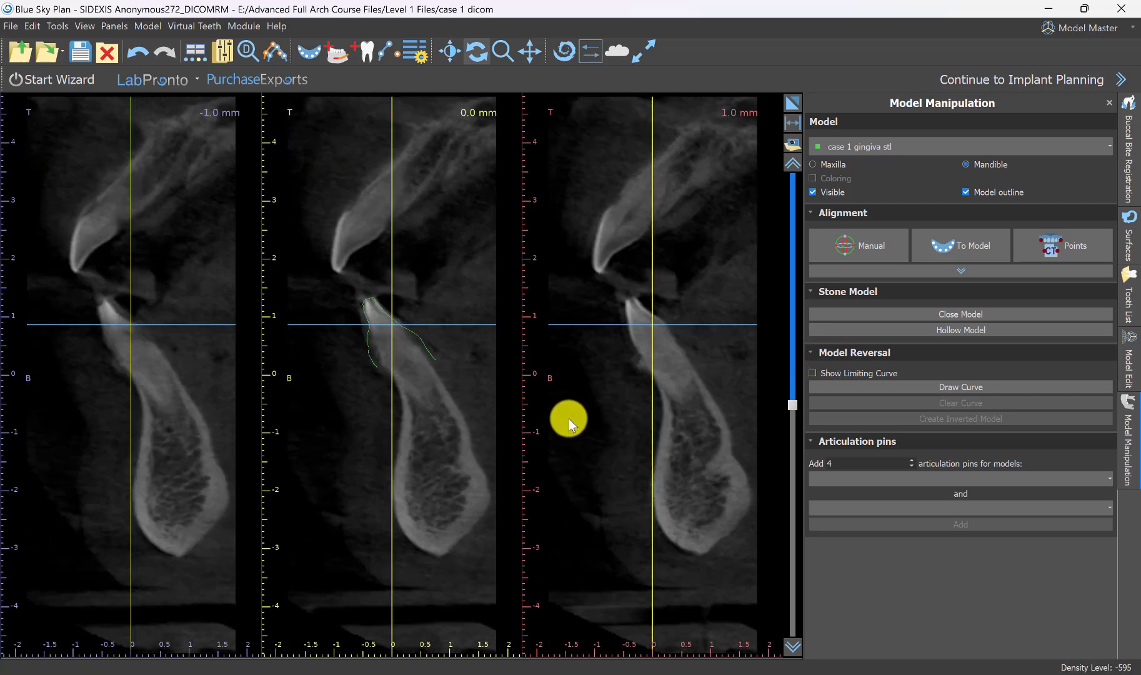
scroll(568, 419, "down", 4)
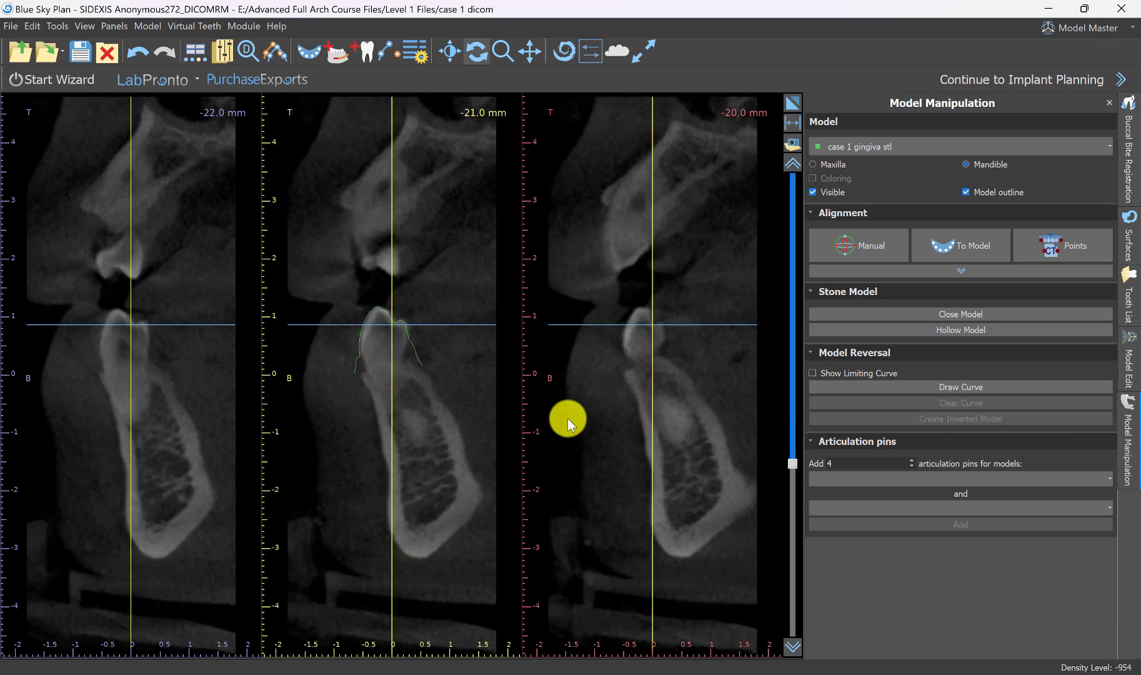
left_click(794, 99)
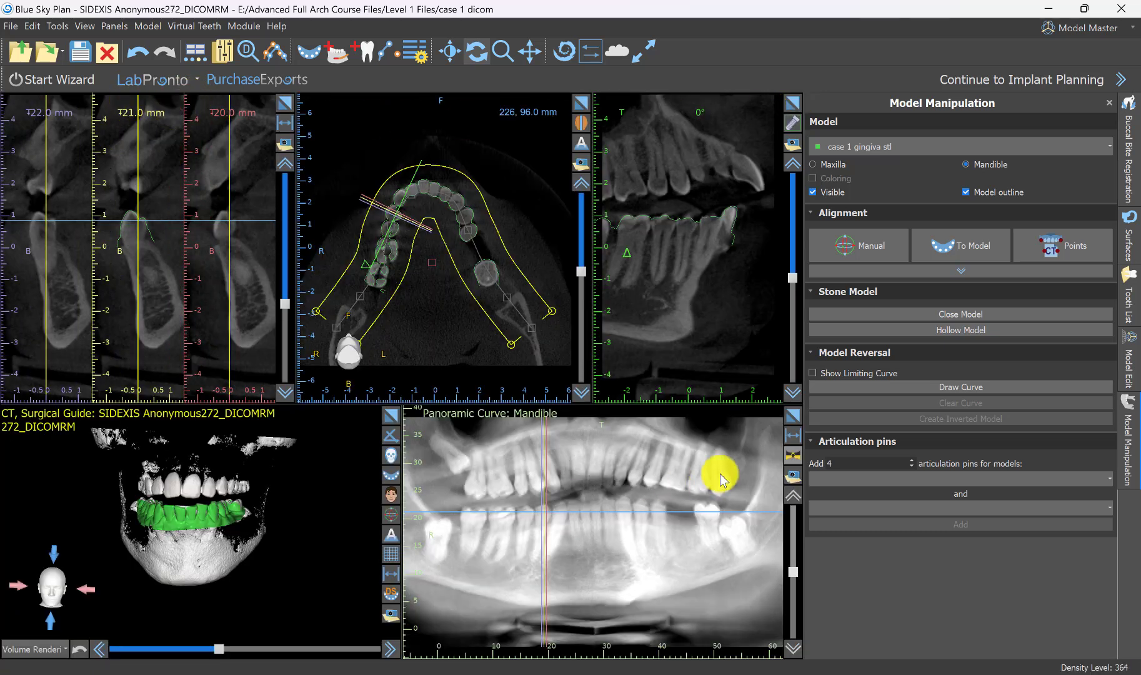
Examine the model outline against the mandibular teeth at different heights in the enlarged axial view.
left_click(585, 105)
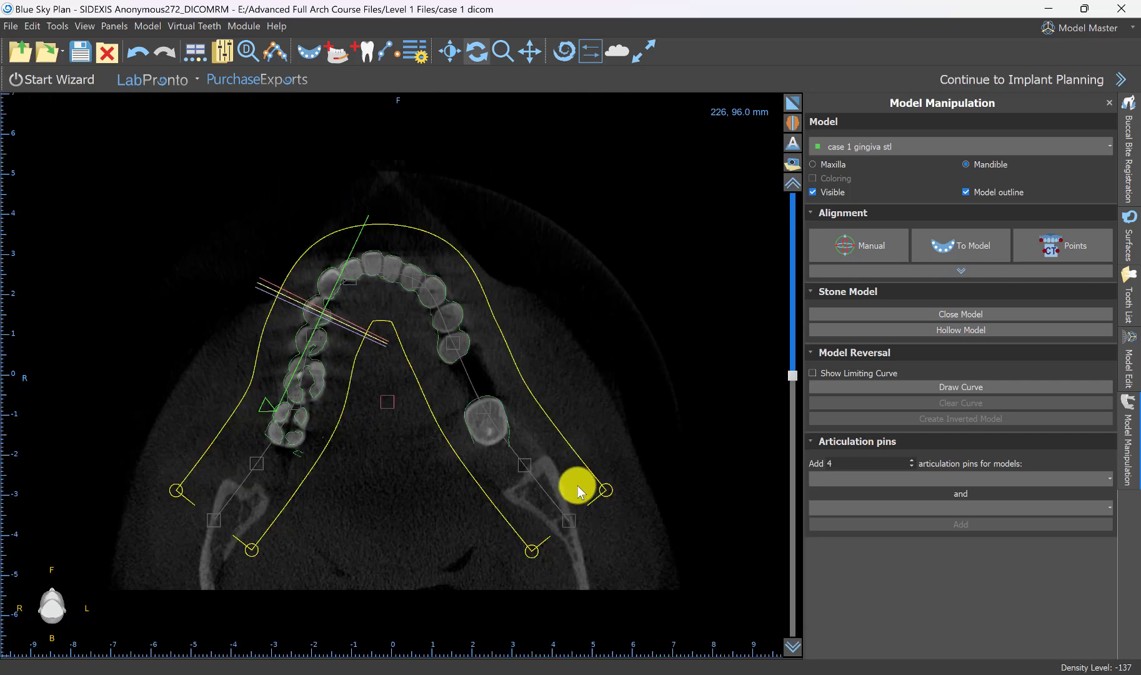
scroll(583, 492, "up", 10)
scroll(579, 493, "down", 10)
scroll(579, 493, "up", 2)
scroll(578, 496, "down", 7)
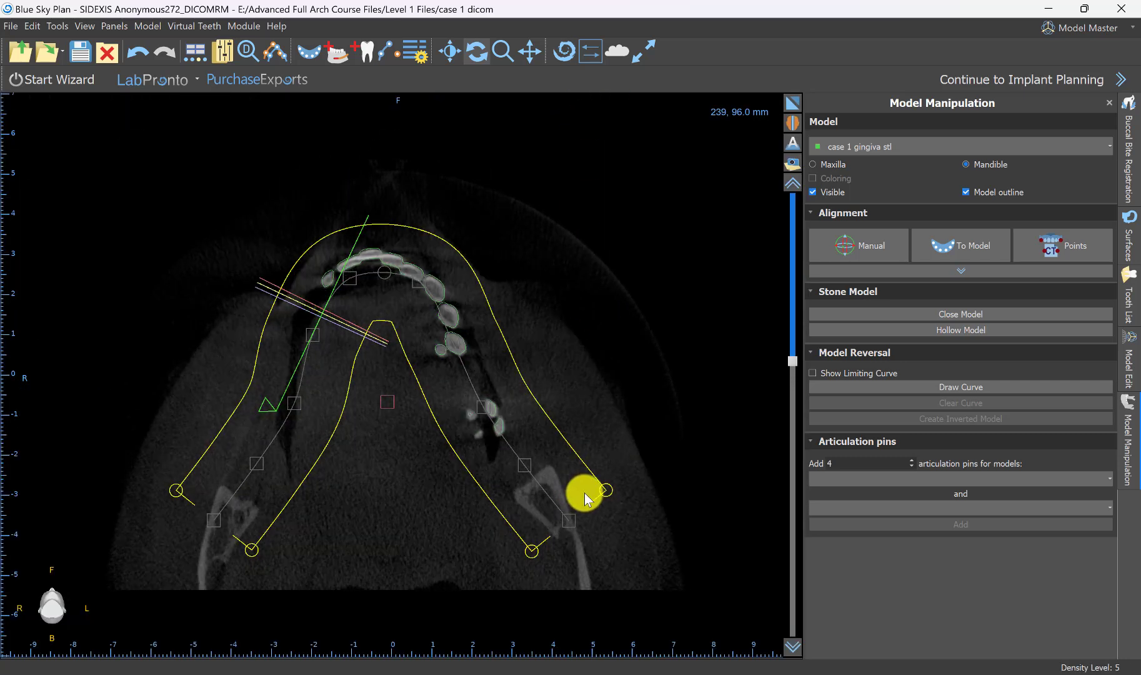
scroll(581, 504, "down", 6)
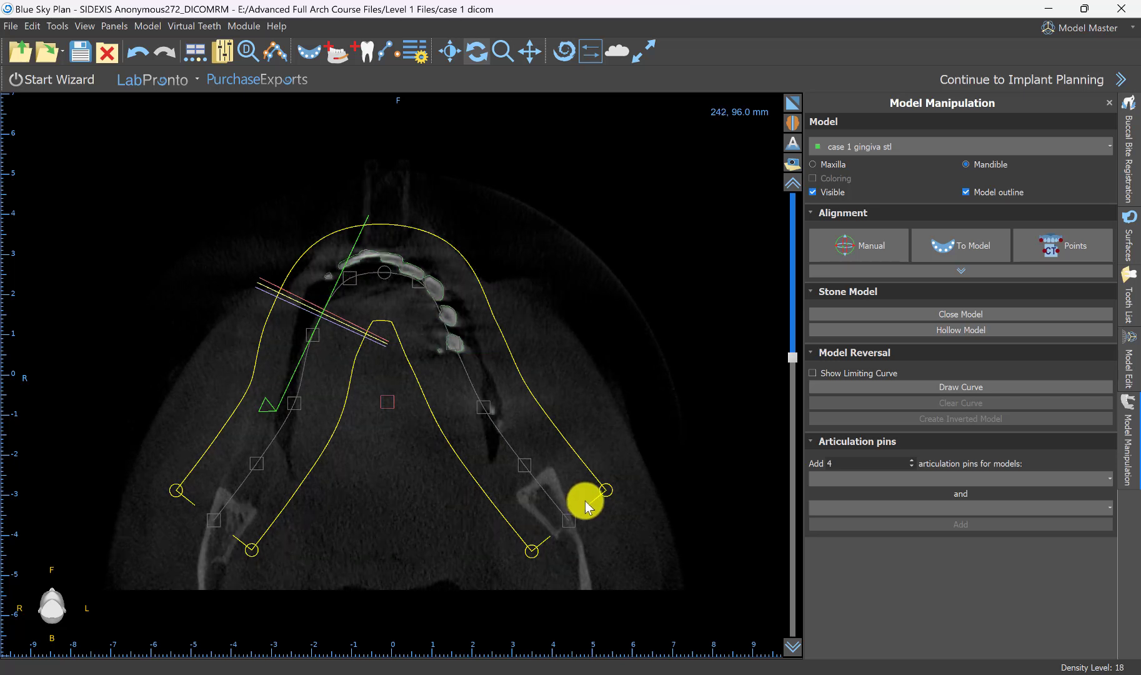
scroll(582, 504, "down", 8)
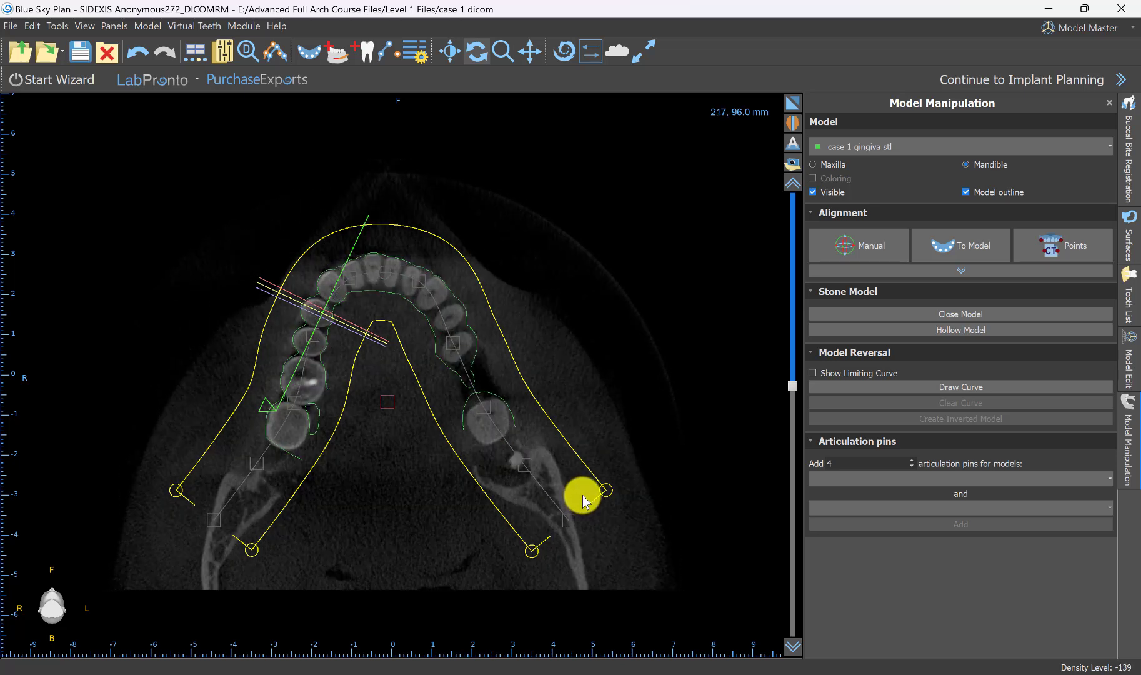
scroll(581, 493, "down", 5)
right_click_drag(568, 447, 598, 173)
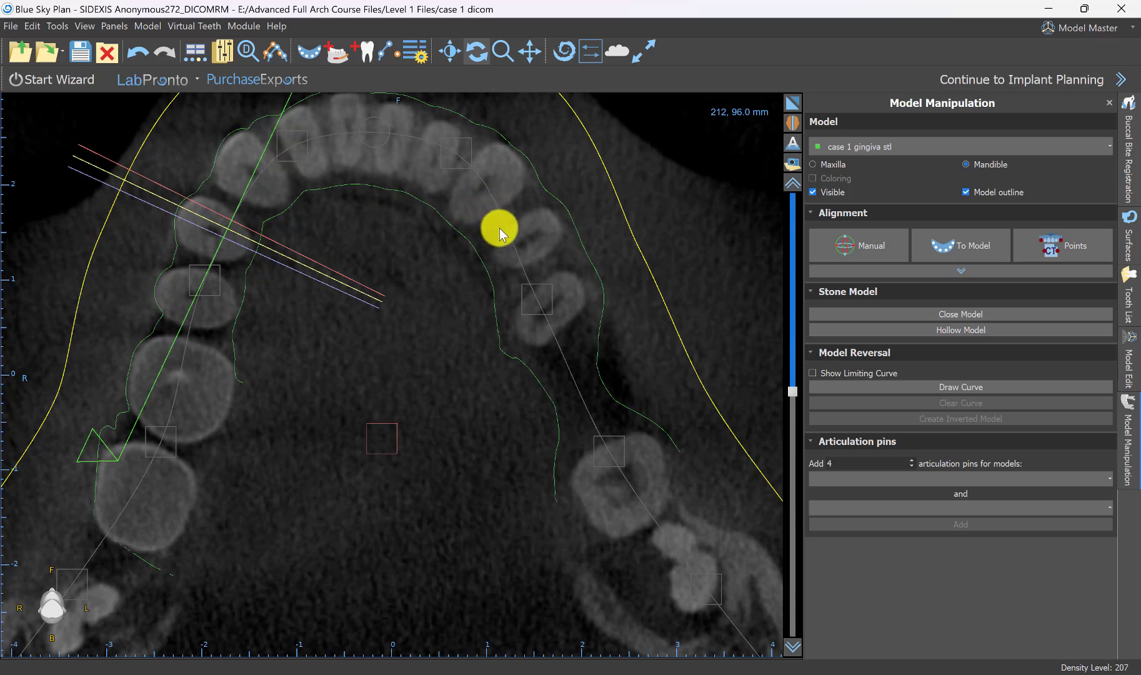
scroll(508, 386, "up", 17)
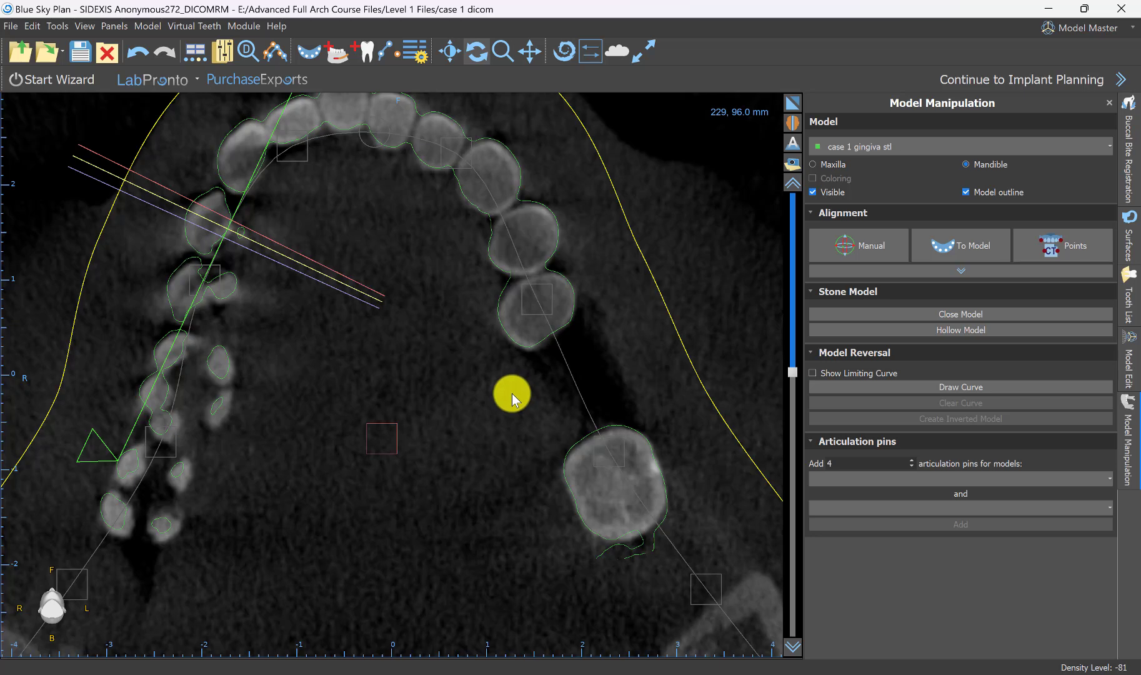
scroll(512, 393, "up", 6)
scroll(514, 395, "up", 1)
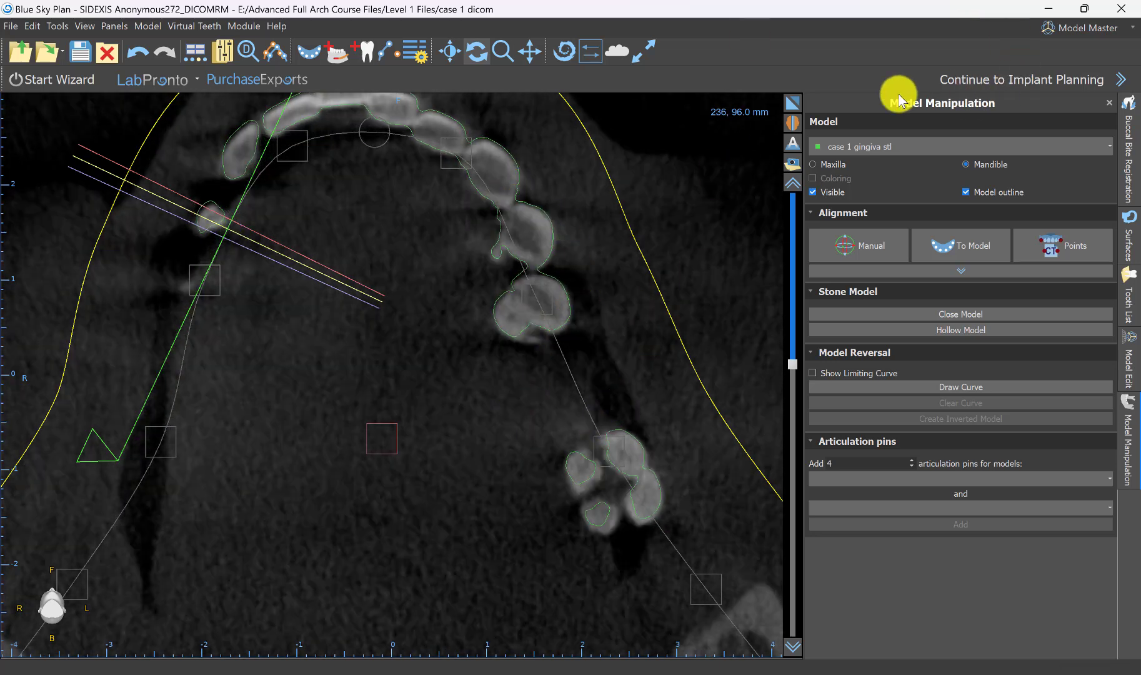
left_click(793, 104)
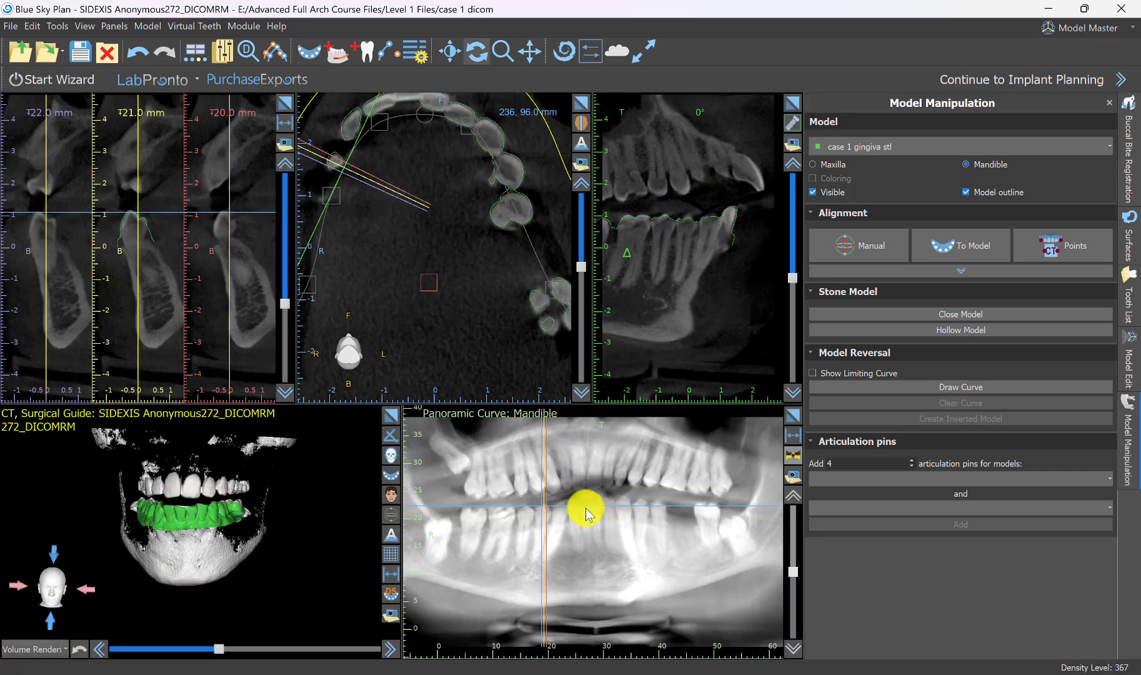
Inspect the aligned mandible model against the CT teeth up close and from several angles in the 3D view.
left_click_drag(311, 514, 253, 593)
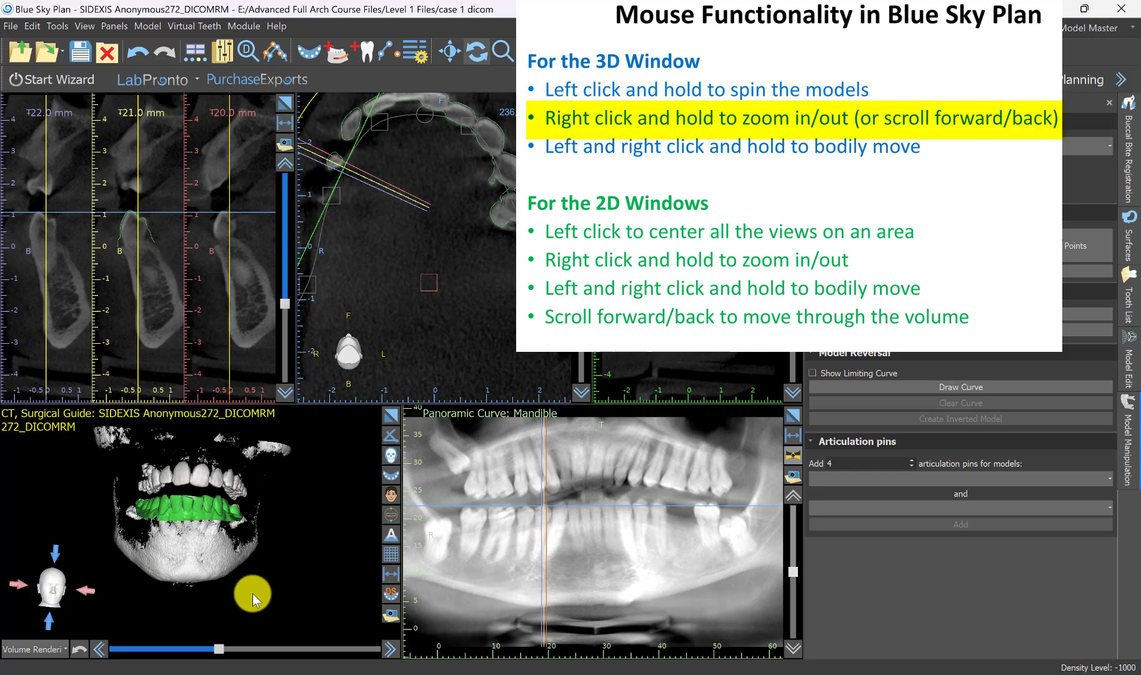
right_click_drag(289, 612, 225, 571)
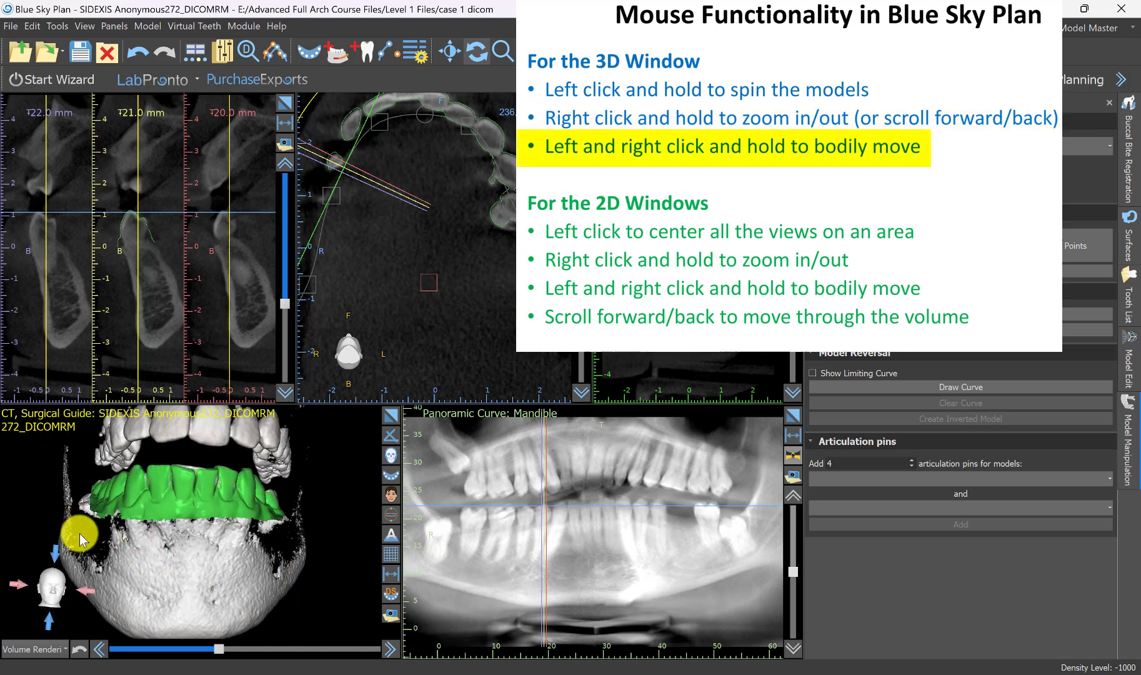
left_click_drag(80, 533, 273, 434)
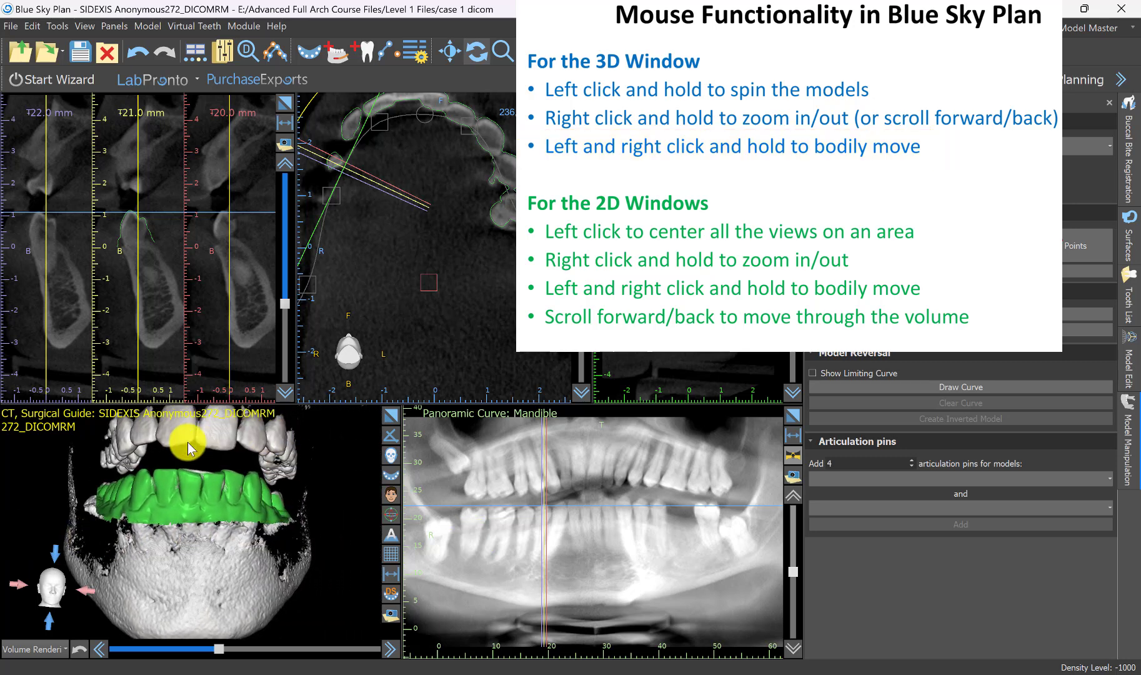
left_click_drag(187, 442, 238, 452)
right_click_drag(238, 451, 232, 511)
mouse_move(231, 513)
left_mouse_down()
mouse_move(214, 563)
mouse_move(222, 520)
left_mouse_up()
left_click_drag(167, 551, 225, 566)
scroll(240, 489, "up", 8)
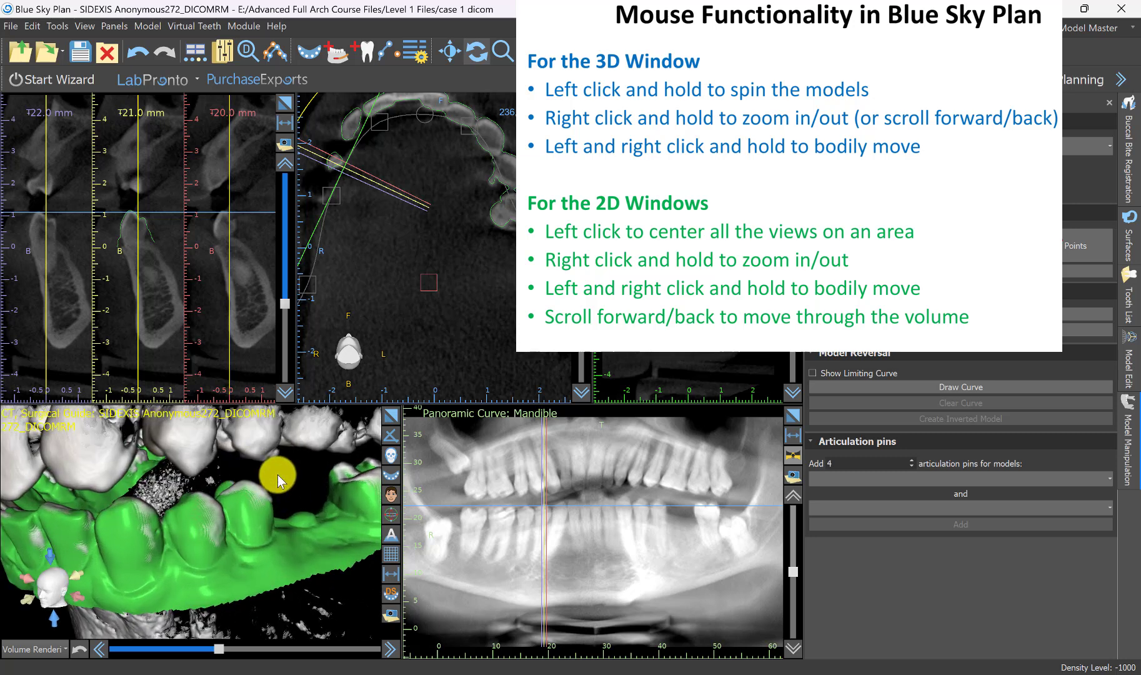
left_click_drag(278, 474, 17, 487)
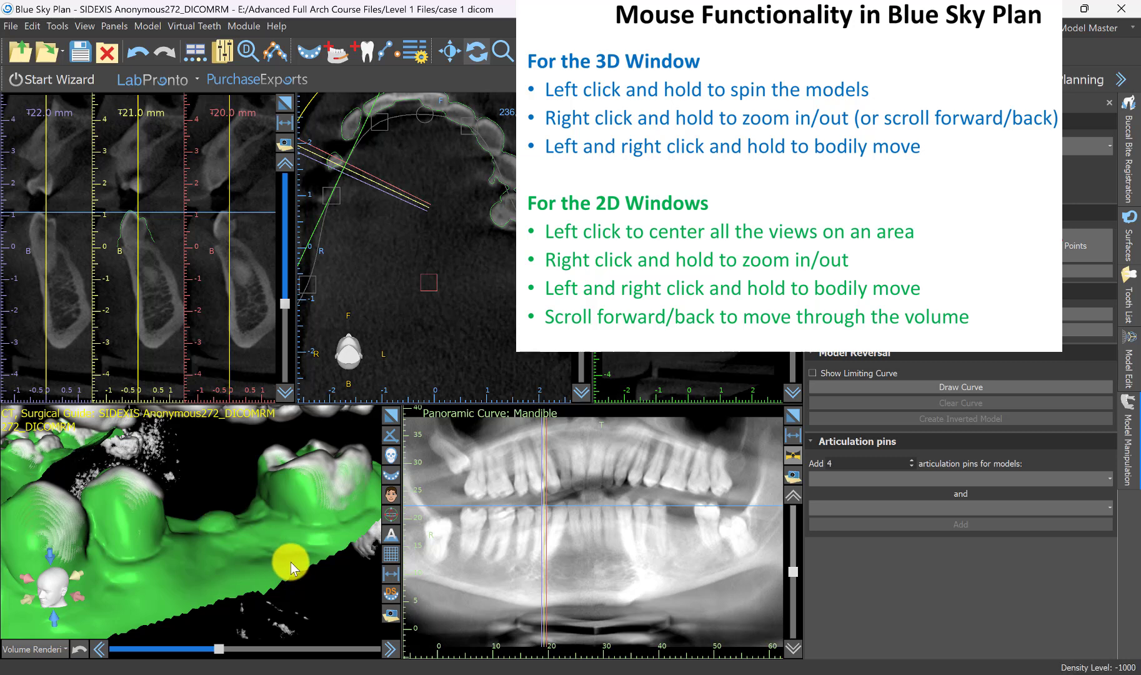
Centre the 2D views on the right posterior mandible in the axial view, and on the left missing-tooth site in the panoramic view.
left_click_drag(291, 562, 203, 506)
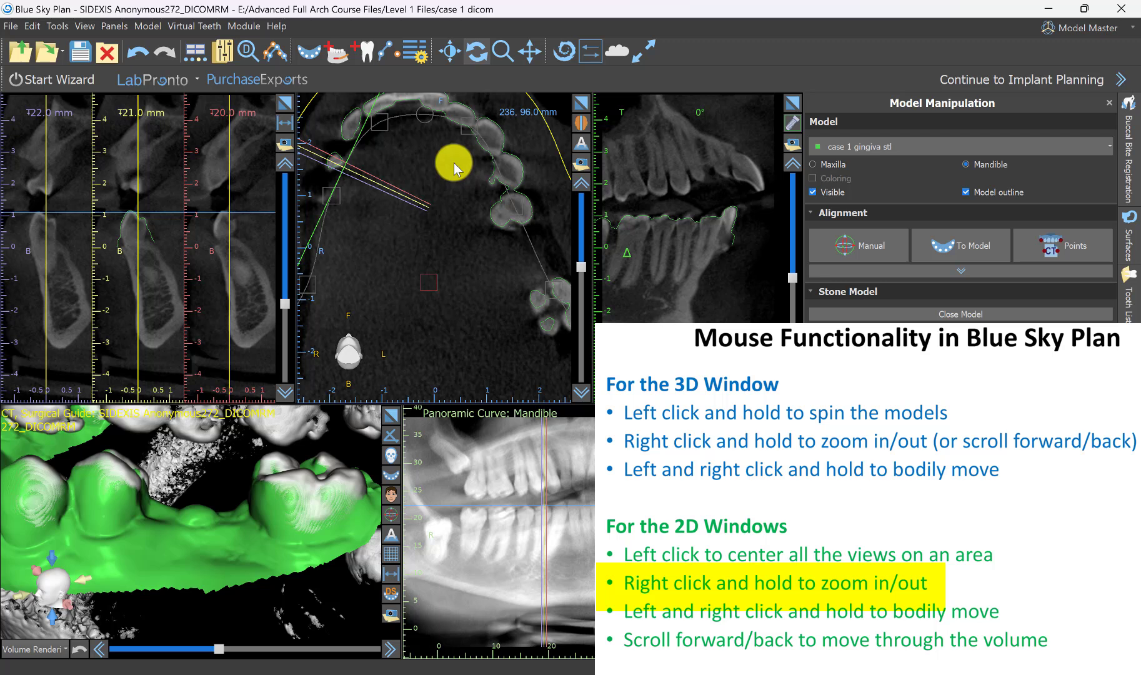
right_click_drag(455, 167, 451, 259)
left_click_drag(402, 330, 419, 292)
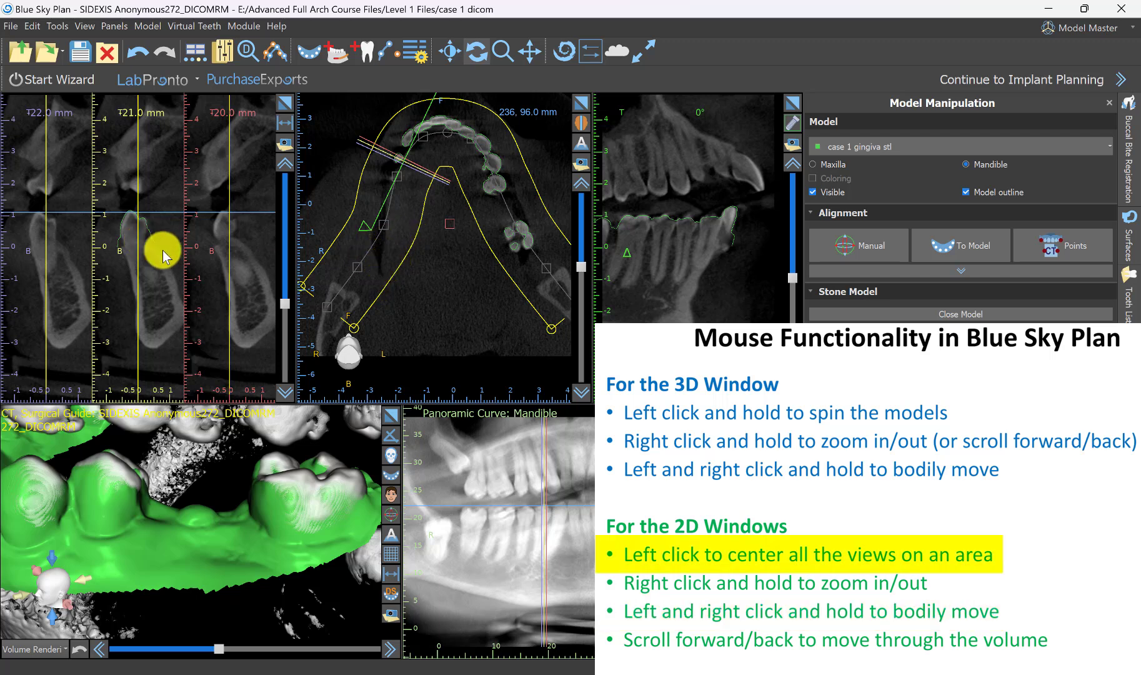
left_click(389, 260)
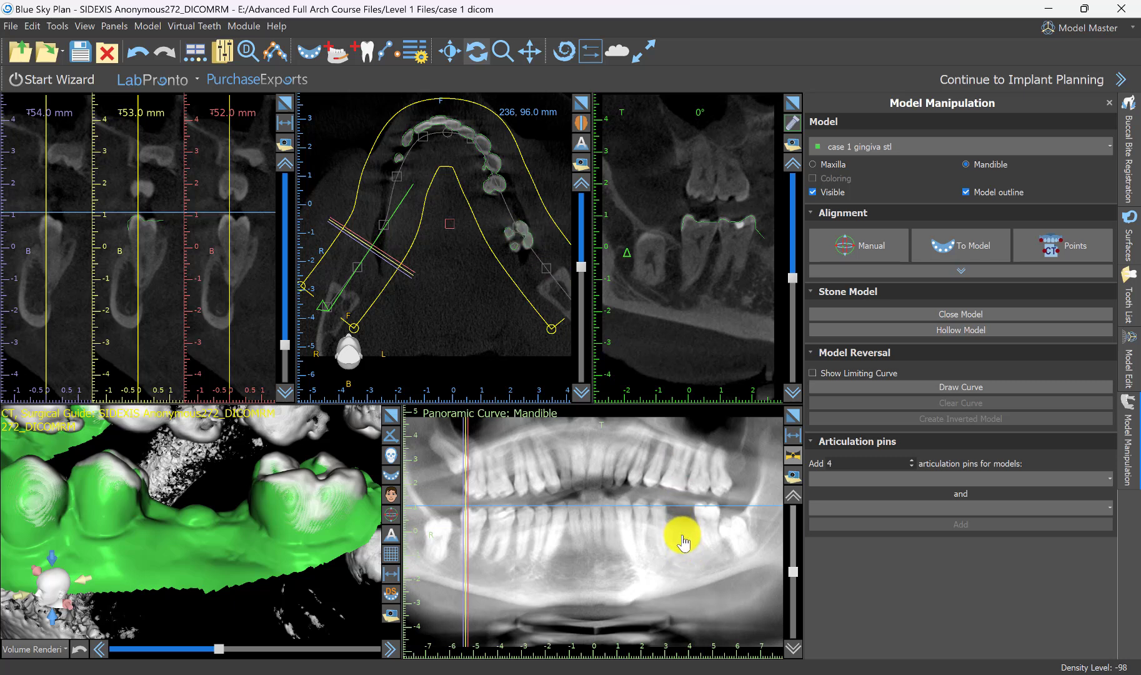
left_click(682, 536)
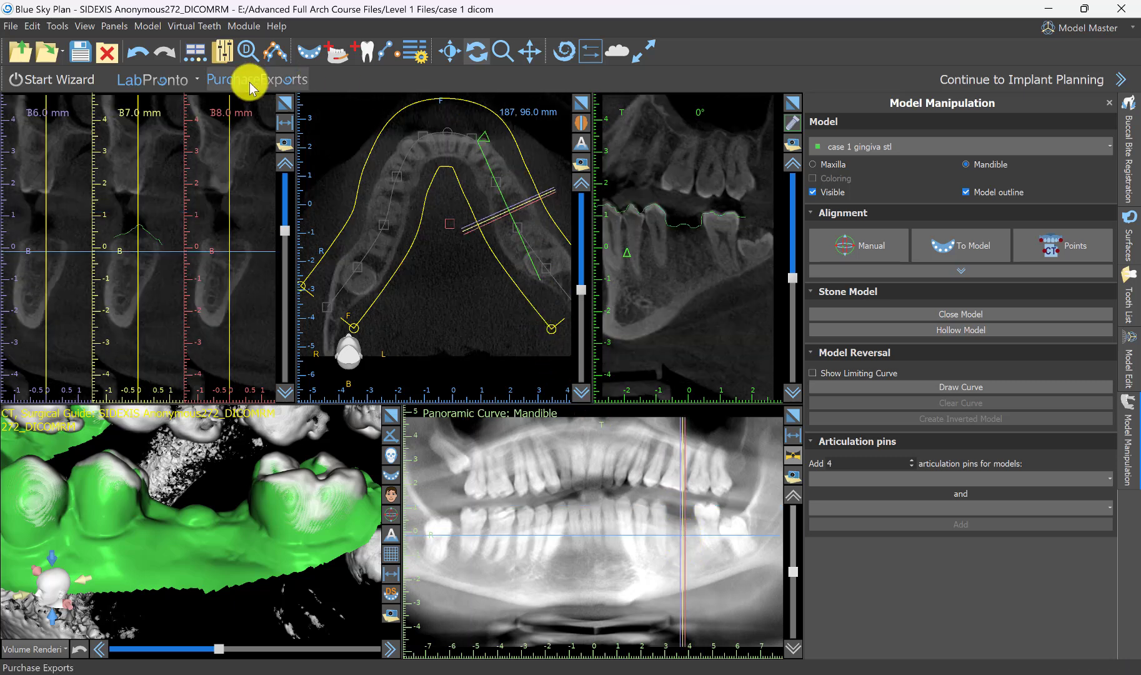
Examine the missing-tooth site in the tangential view at different rotation angles around its centre.
scroll(704, 273, "up", 15)
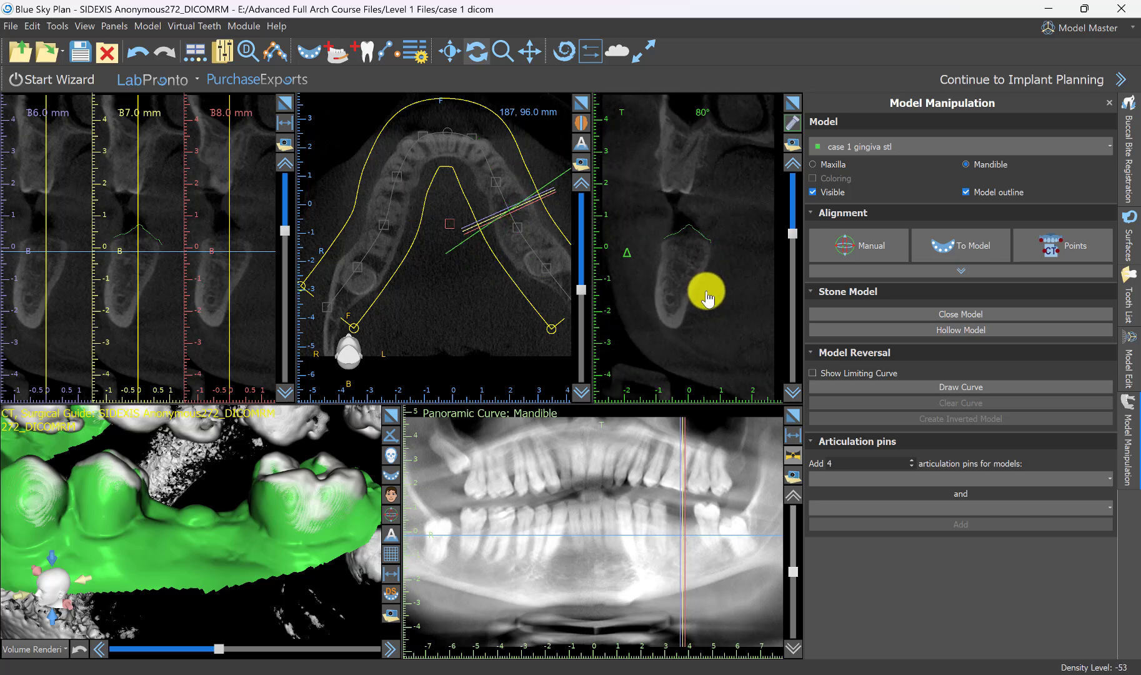
scroll(710, 281, "down", 2)
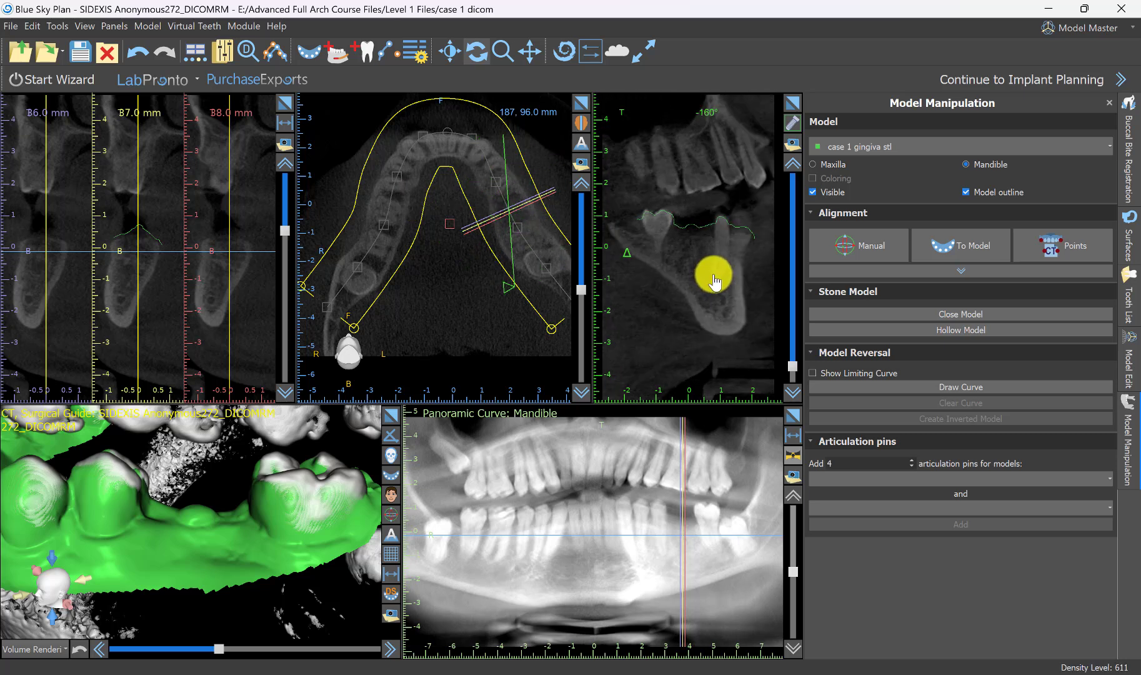
scroll(703, 273, "down", 8)
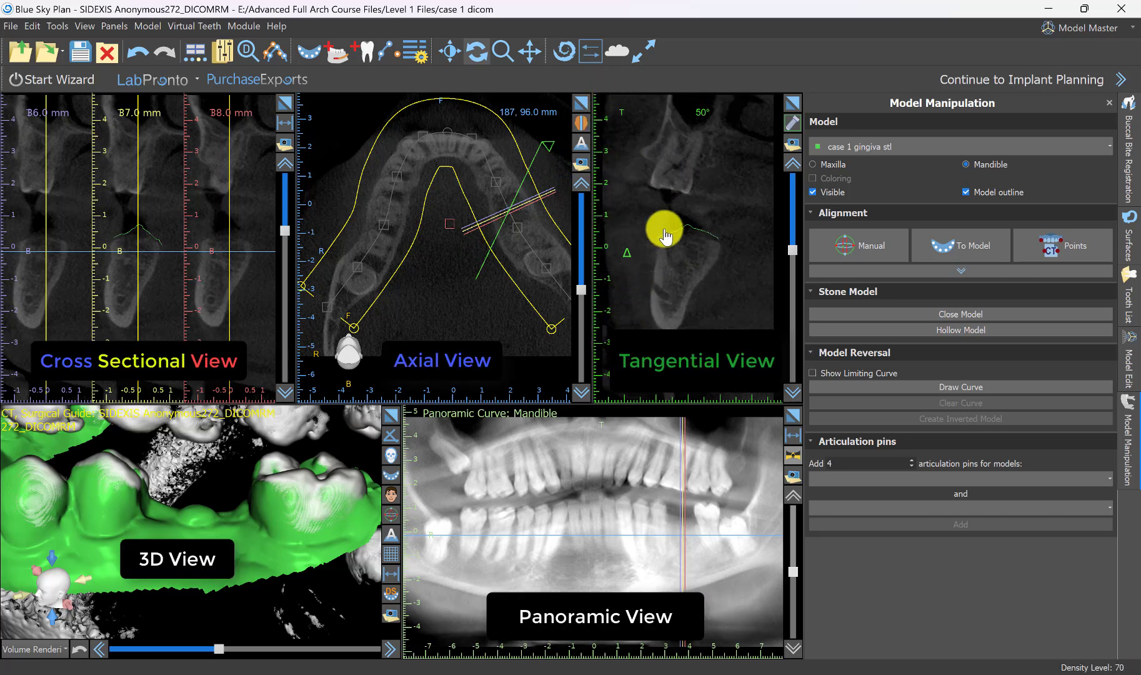
scroll(687, 185, "down", 14)
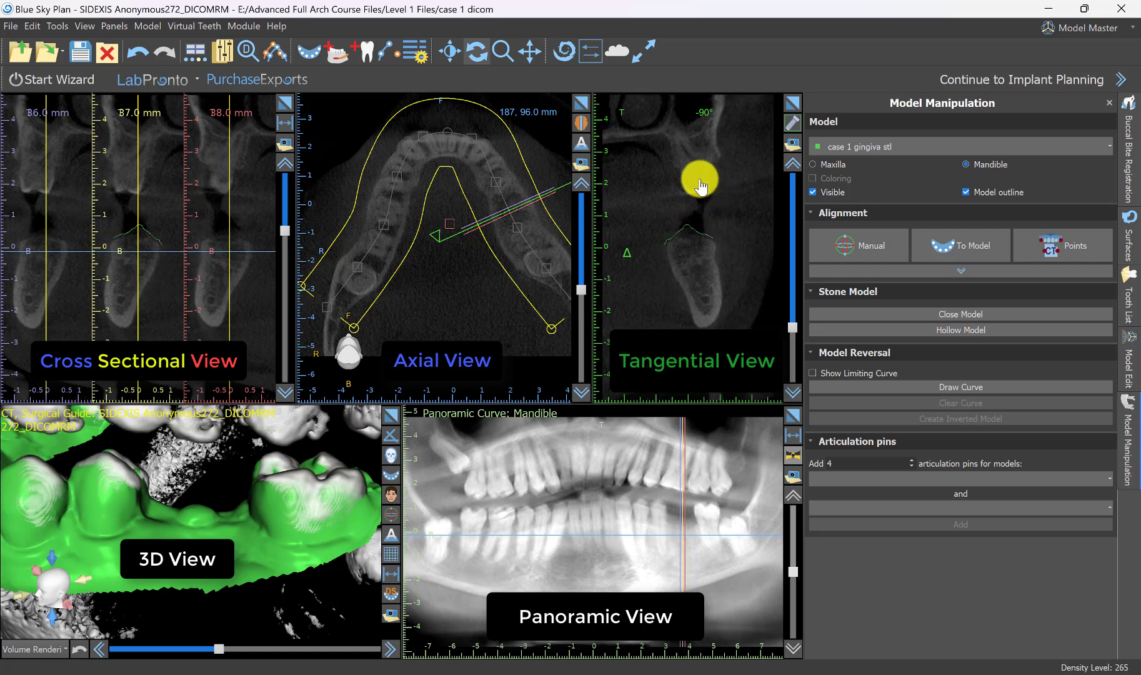
scroll(700, 186, "down", 10)
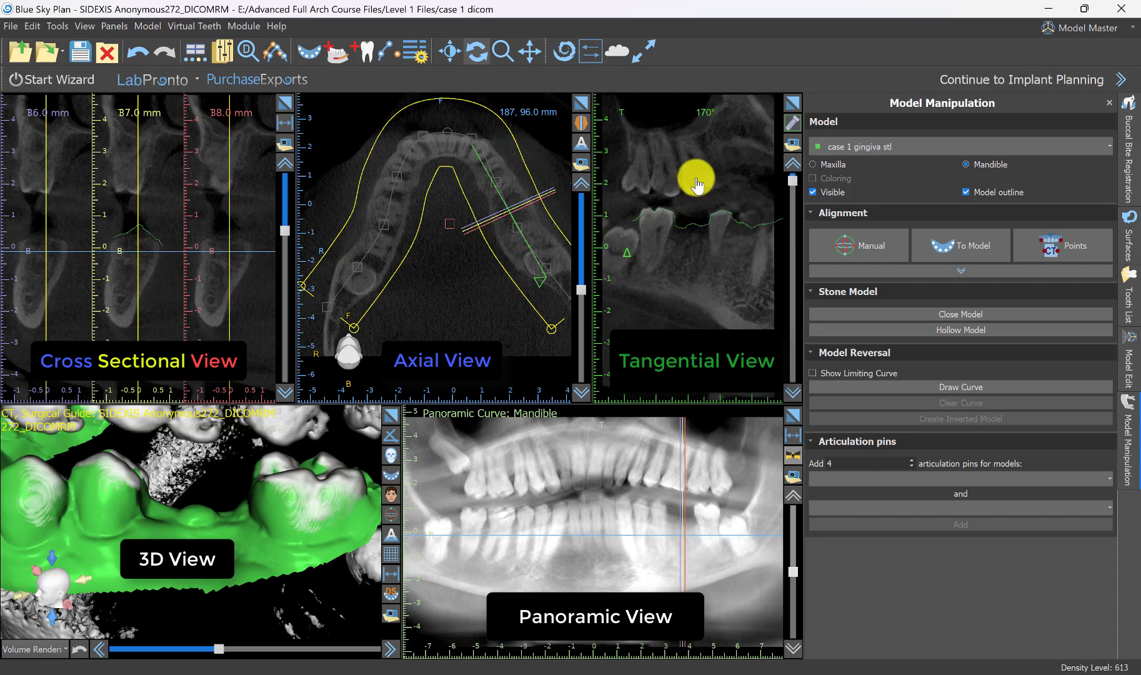
scroll(697, 186, "down", 2)
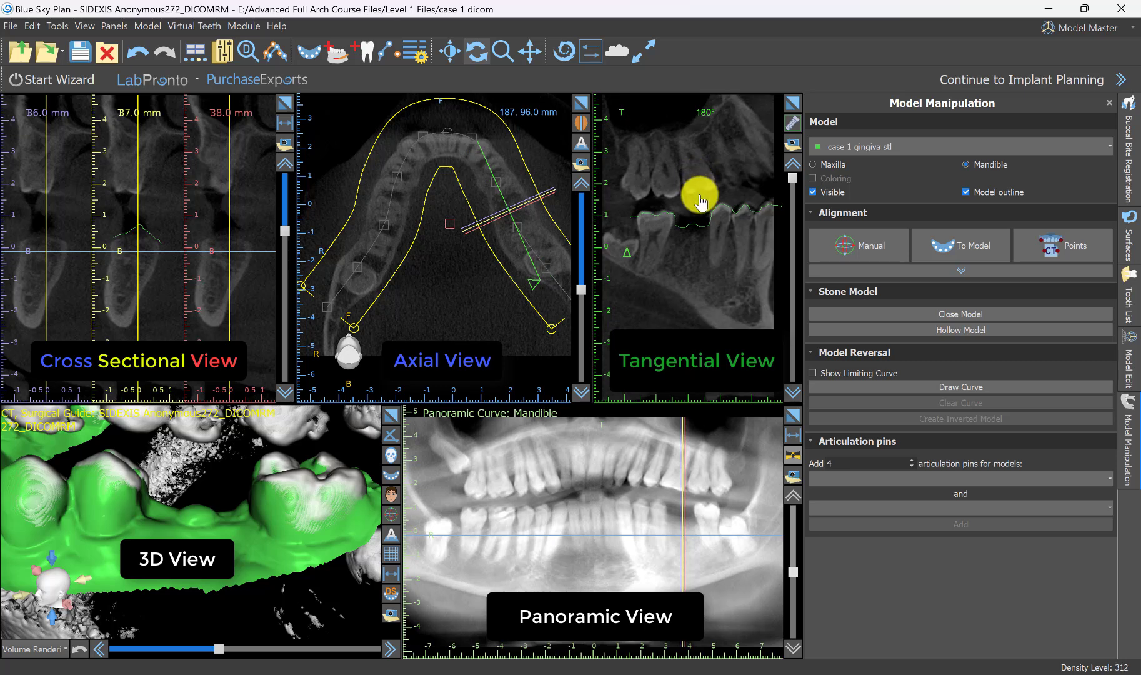
Shorten the mandibular panoramic curve in the axial view by moving its right posterior end point forward towards the molars.
left_click(383, 452)
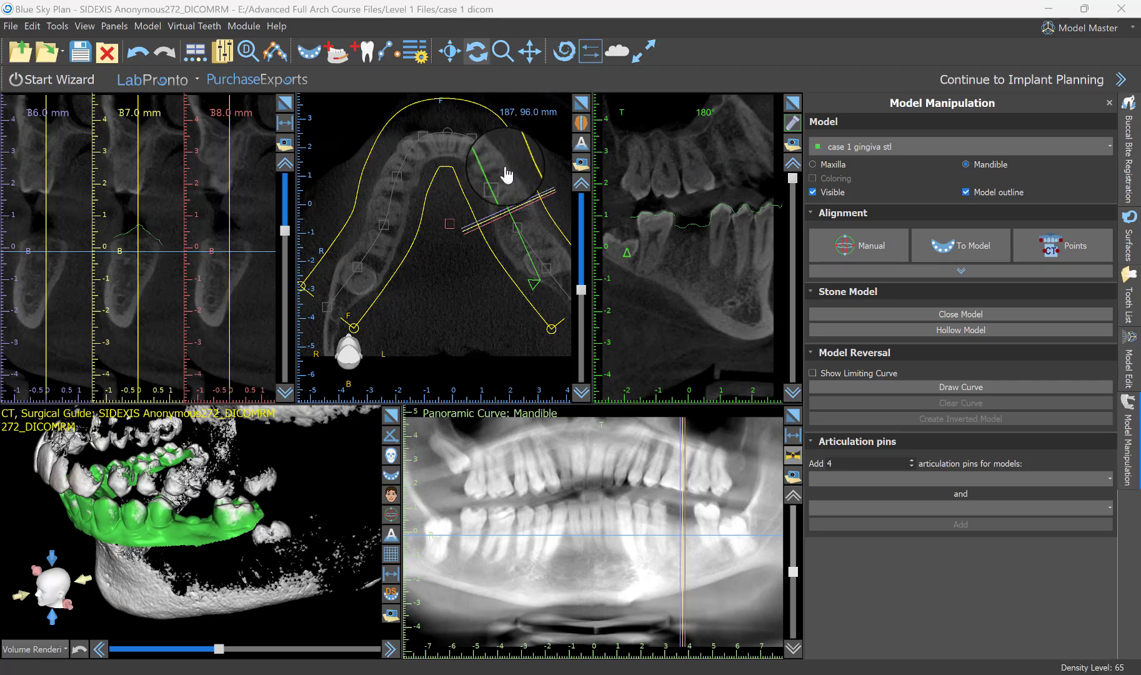
scroll(469, 337, "down", 2)
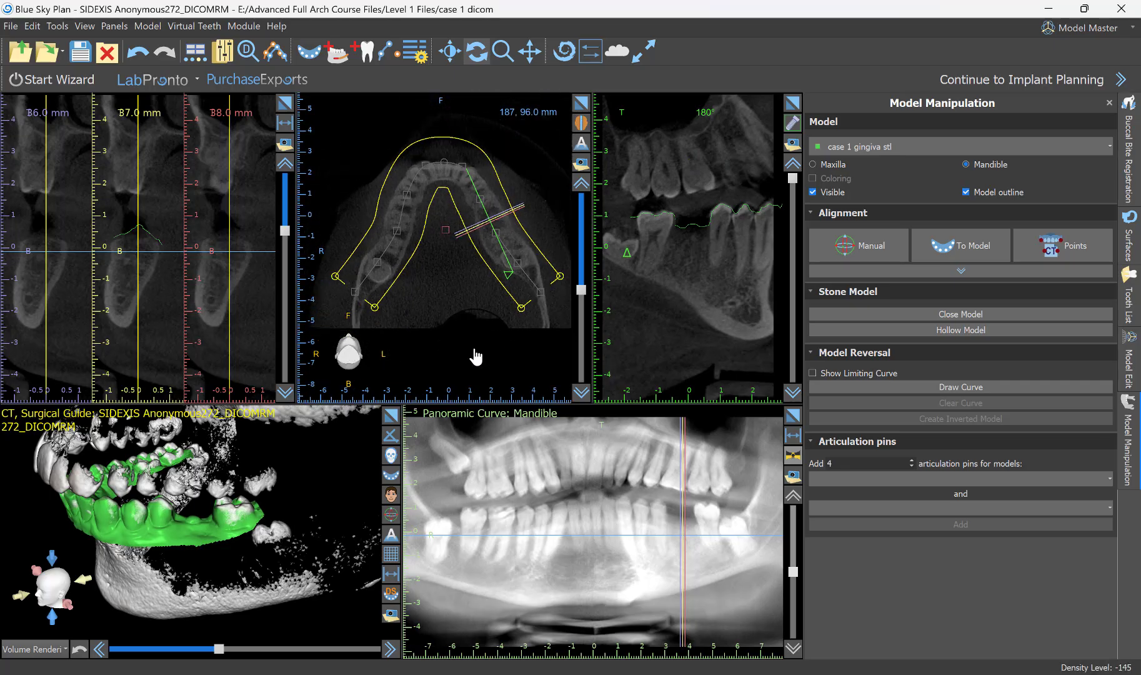
left_click_drag(473, 349, 481, 310)
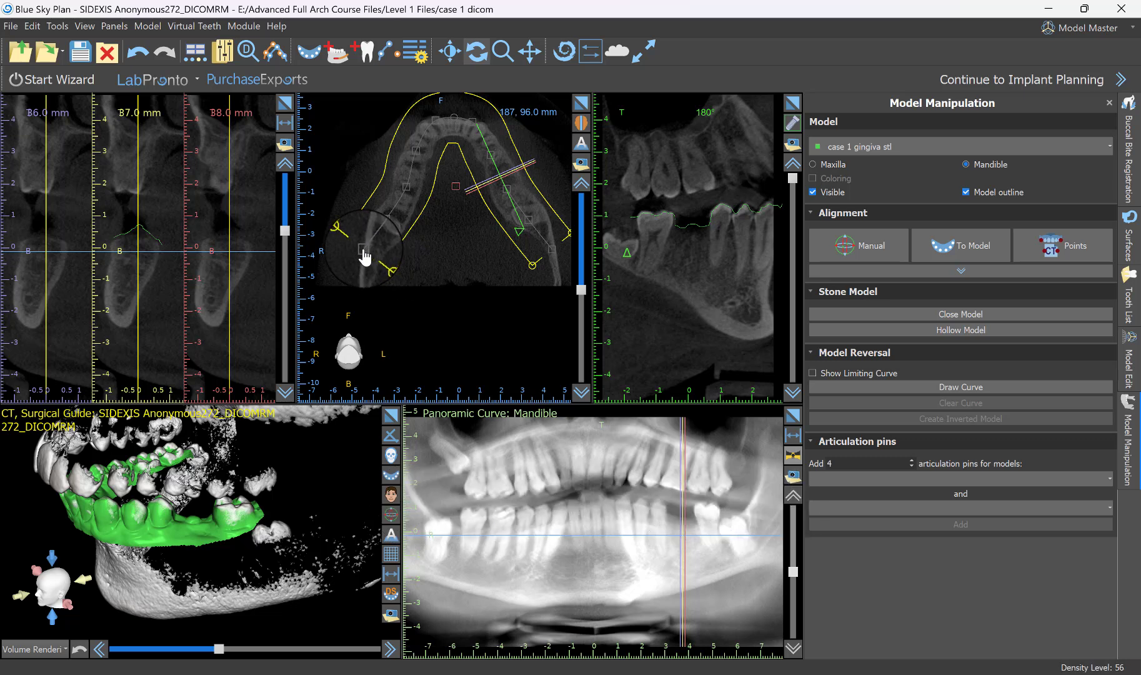
left_click_drag(364, 256, 378, 236)
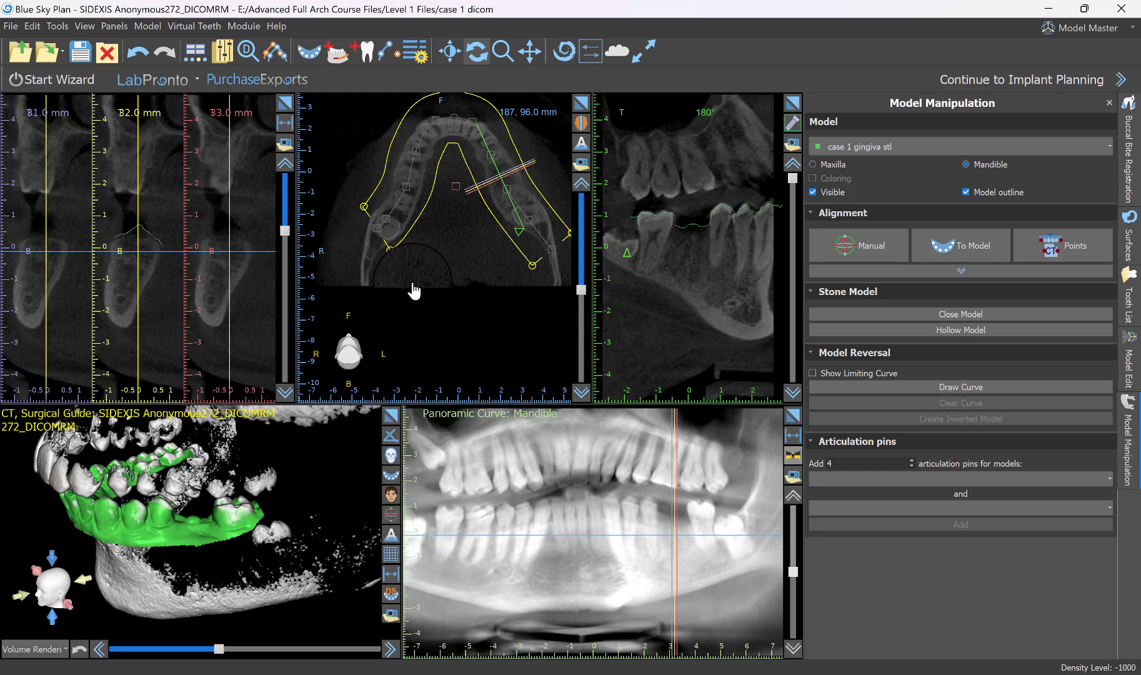
middle_click_drag(469, 243, 447, 291)
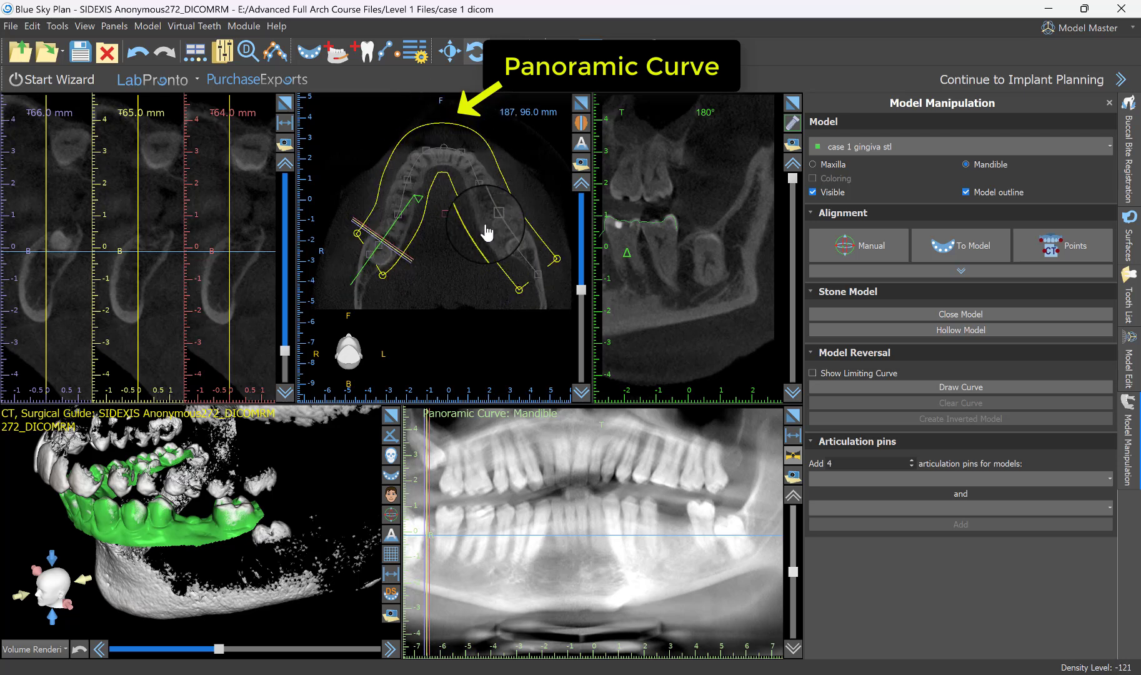
left_click(545, 149)
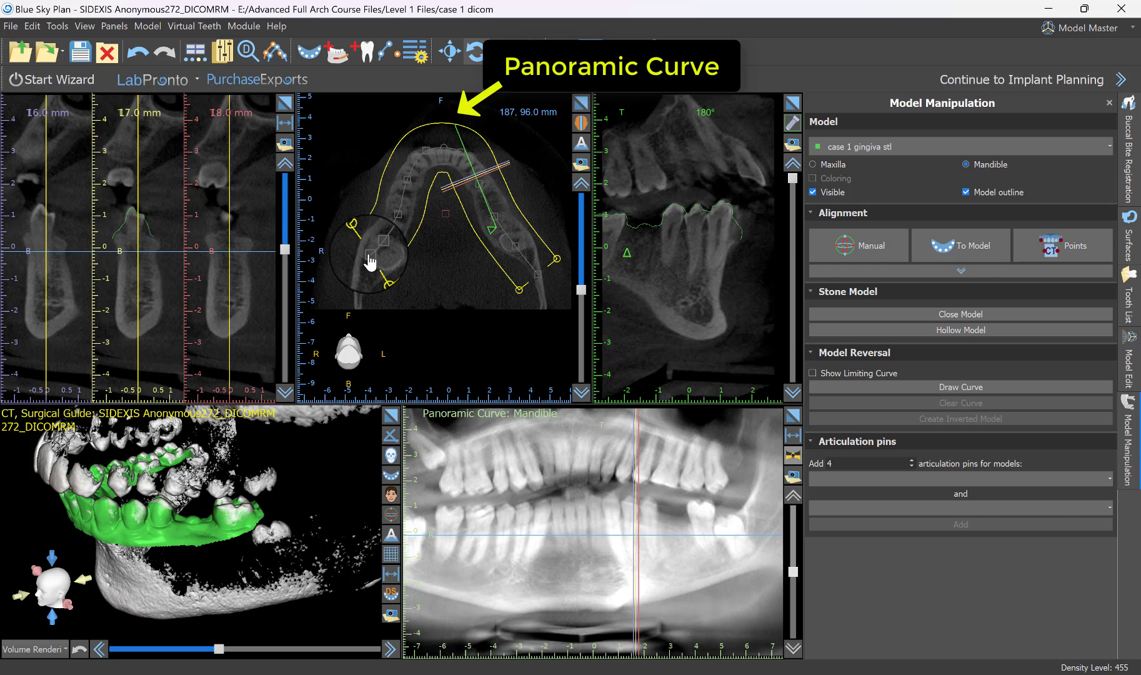
Extend the panoramic curve's right end to the back of the mandible and adjust its right-side points along the arch in the enlarged axial view.
left_click_drag(369, 273, 356, 310)
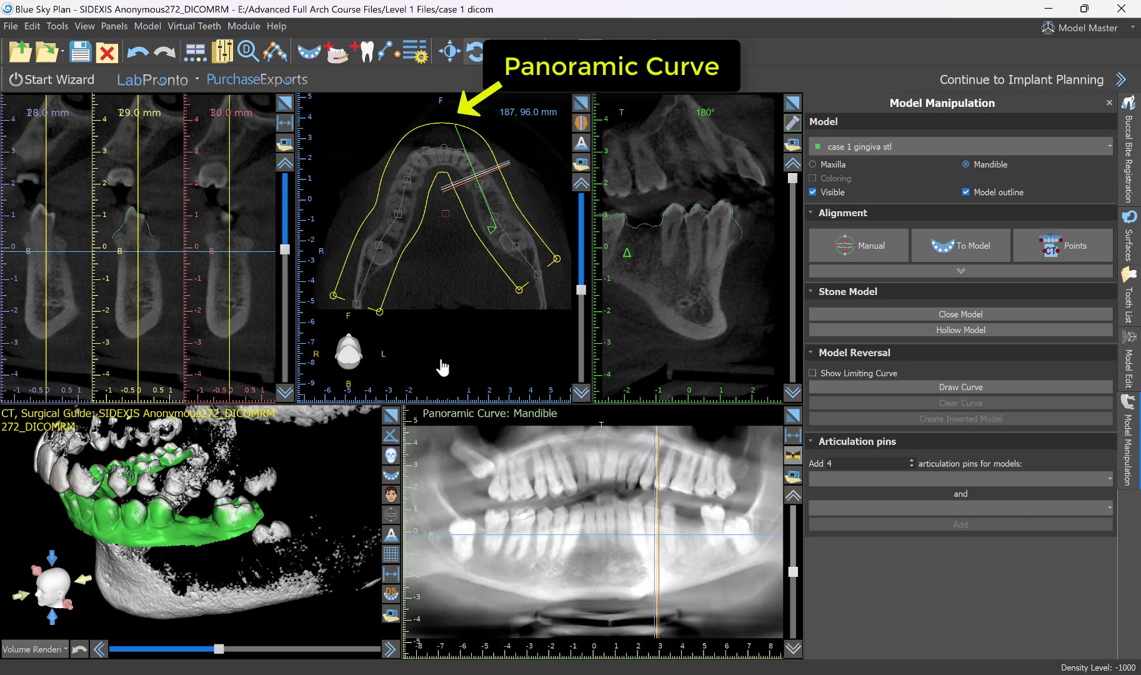
scroll(440, 369, "up", 2)
left_click(586, 112)
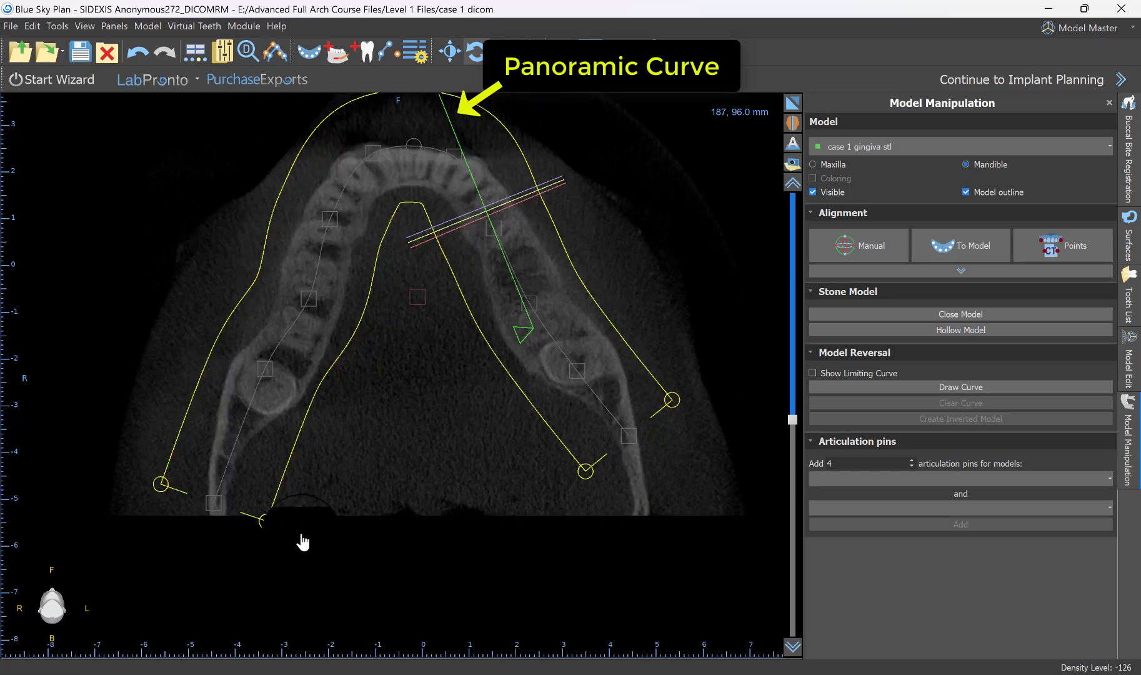
mouse_move(214, 505)
left_mouse_down()
mouse_move(237, 436)
mouse_move(218, 503)
left_mouse_up()
mouse_move(266, 368)
left_mouse_down()
mouse_move(292, 355)
mouse_move(273, 363)
mouse_move(292, 369)
mouse_move(280, 361)
left_mouse_up()
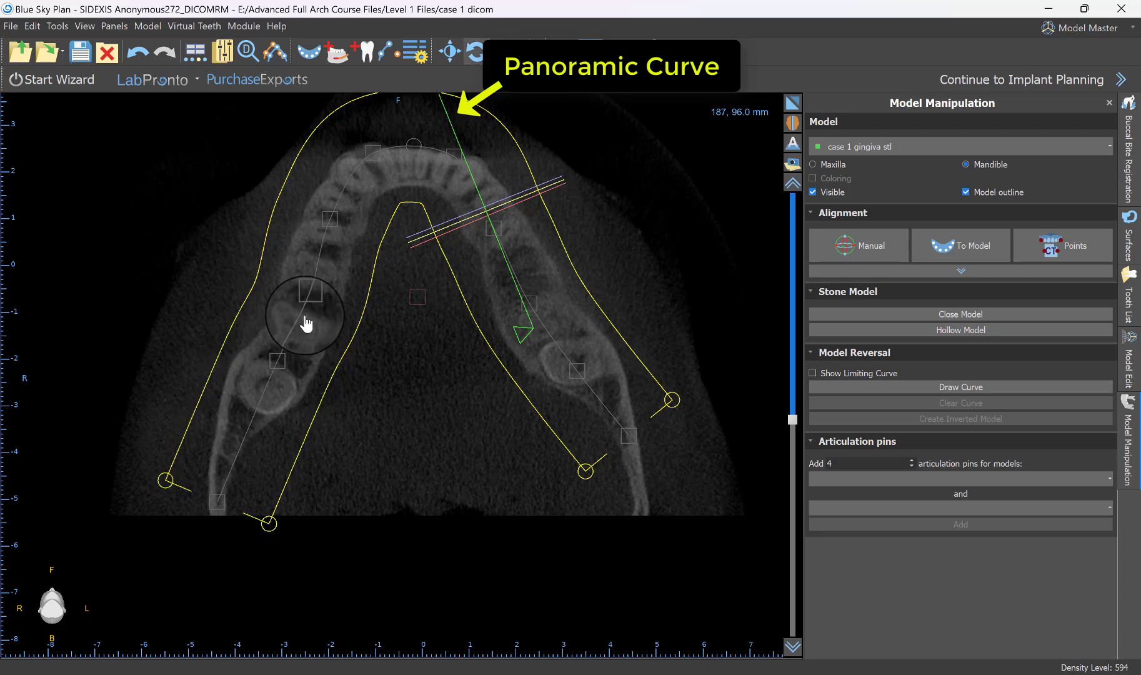
left_click_drag(306, 299, 307, 290)
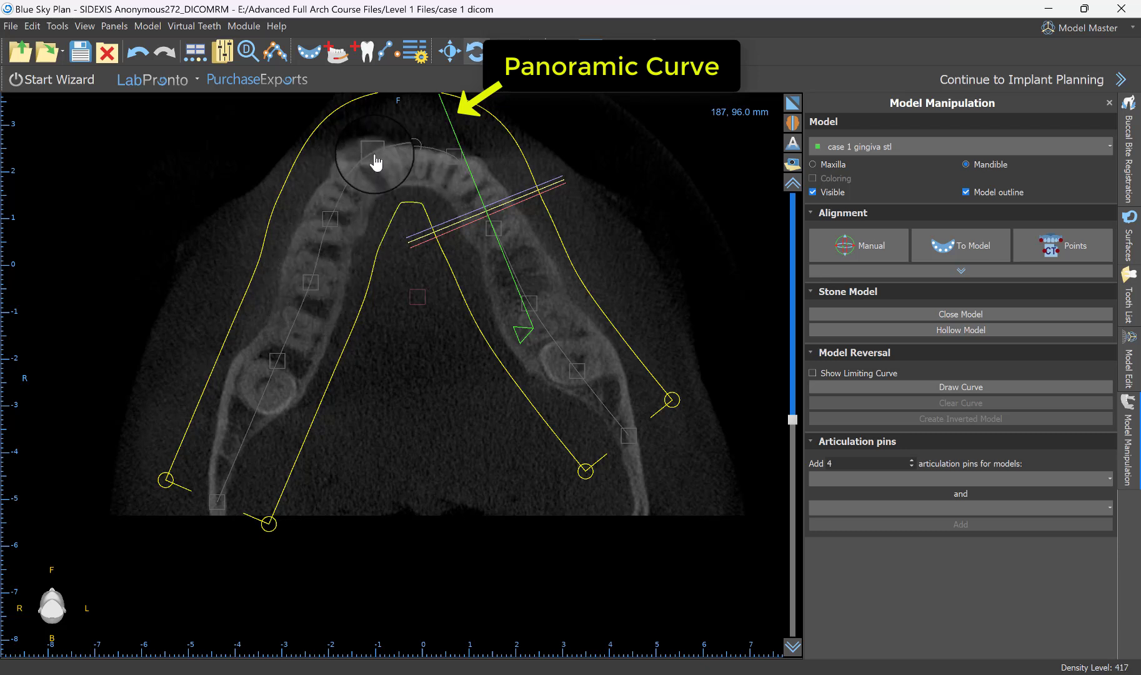
Move the panoramic curve's two anterior points back onto the front of the arch and extend its left end to the mandible's posterior edge.
left_click_drag(375, 162, 371, 173)
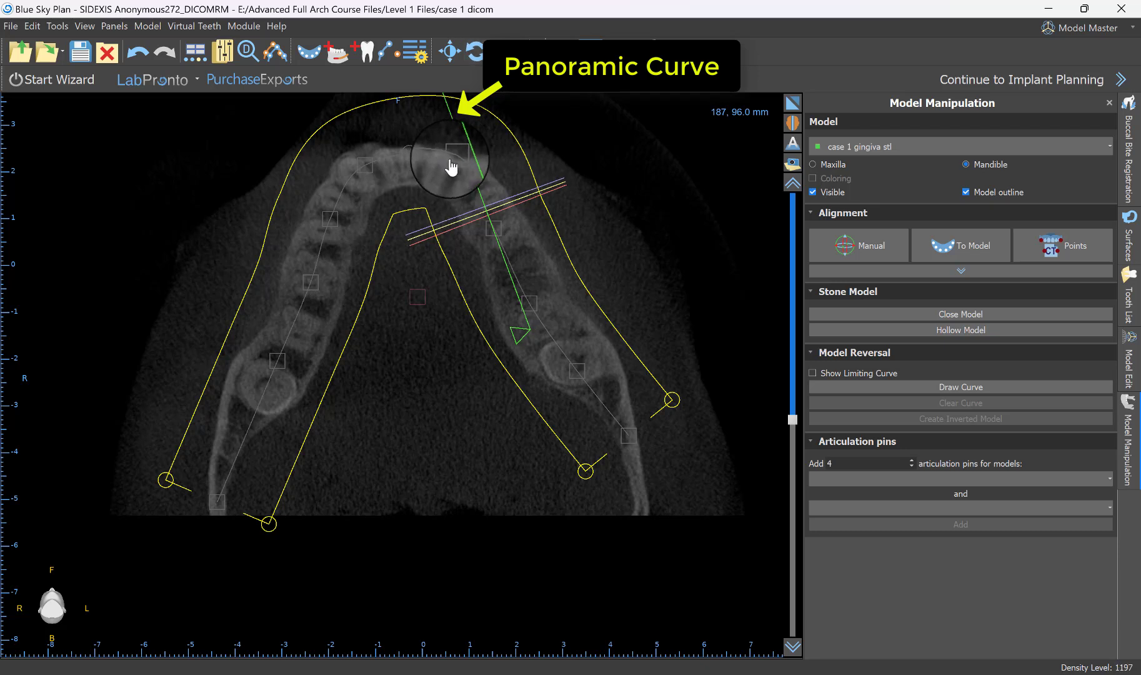
left_click_drag(453, 156, 454, 177)
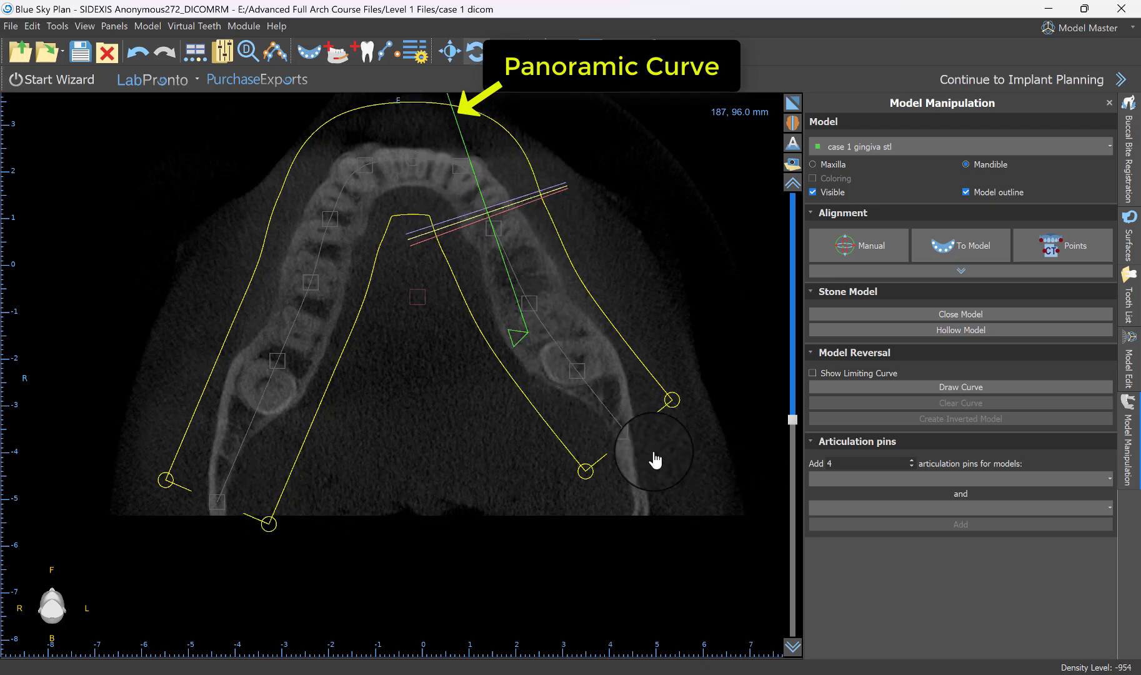
left_click_drag(631, 442, 643, 510)
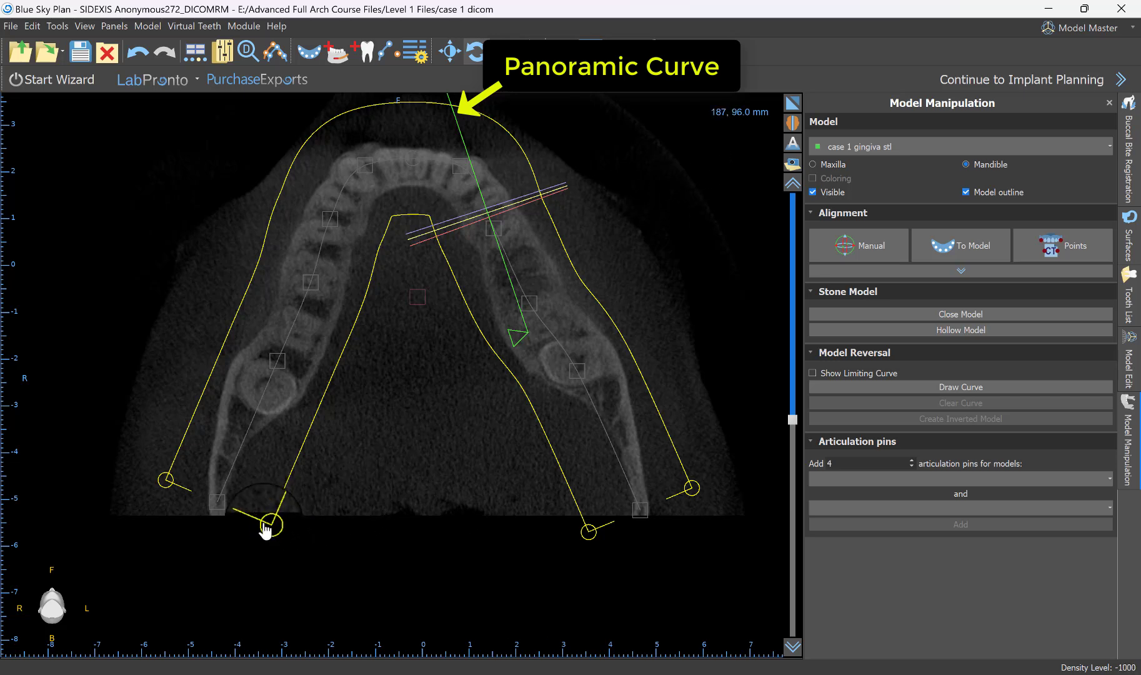
Narrow the panoramic curve's width around the arch and examine its effect in the tangential and panoramic views.
left_click_drag(269, 527, 249, 505)
left_click(793, 102)
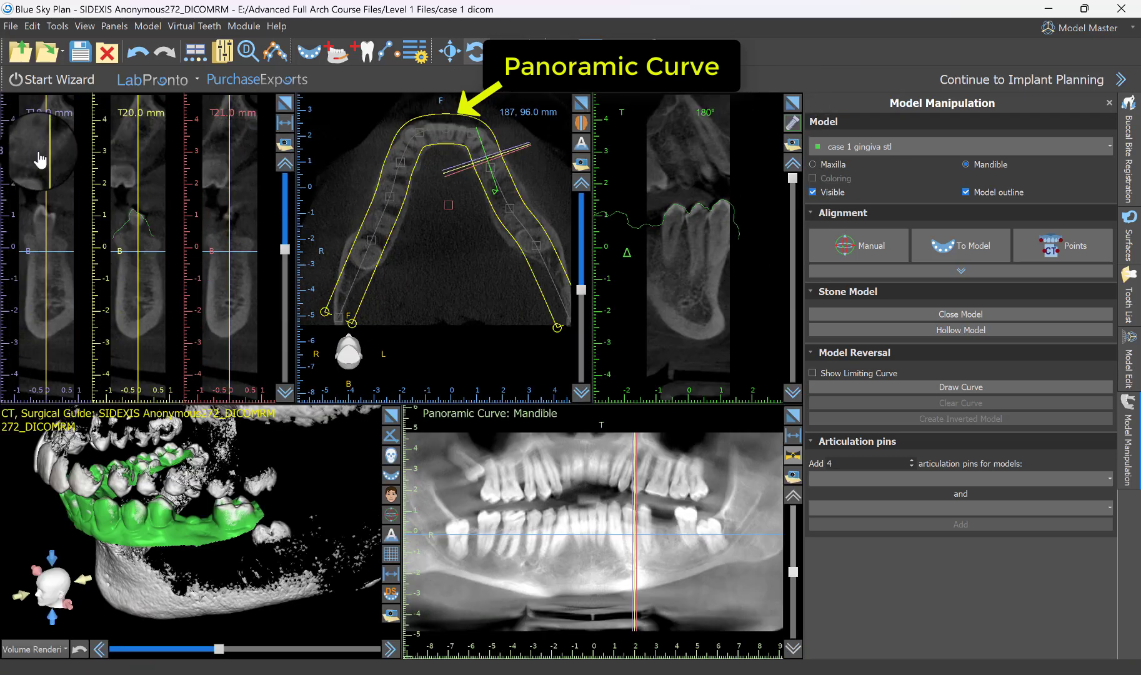
scroll(695, 287, "up", 13)
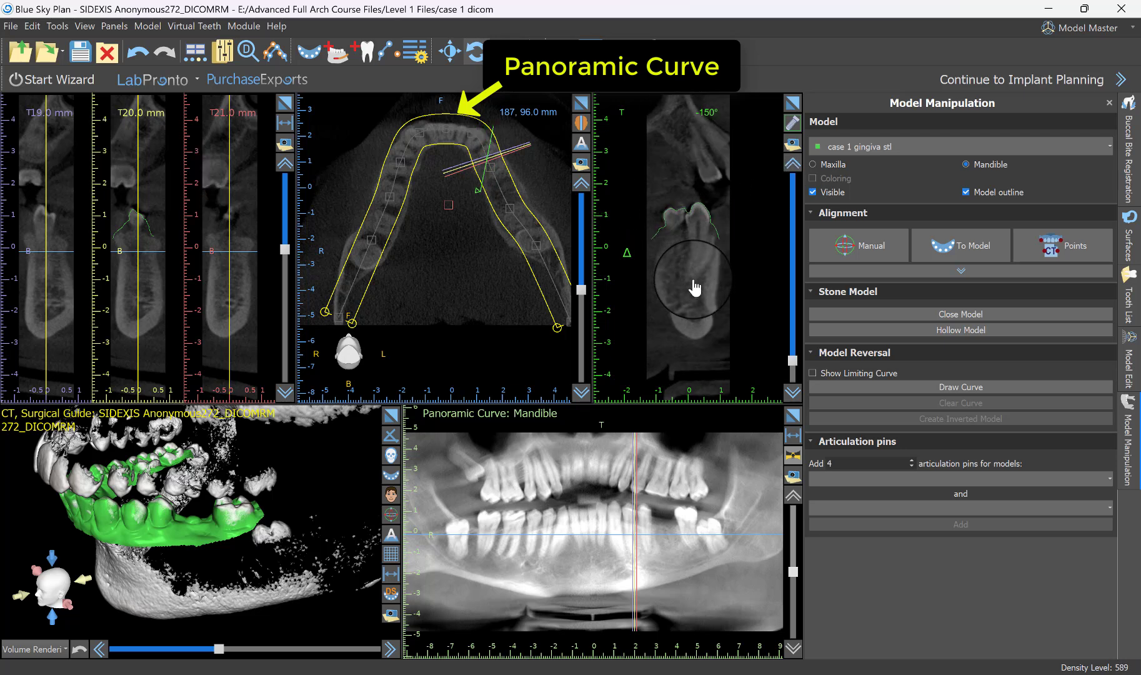
scroll(694, 287, "up", 15)
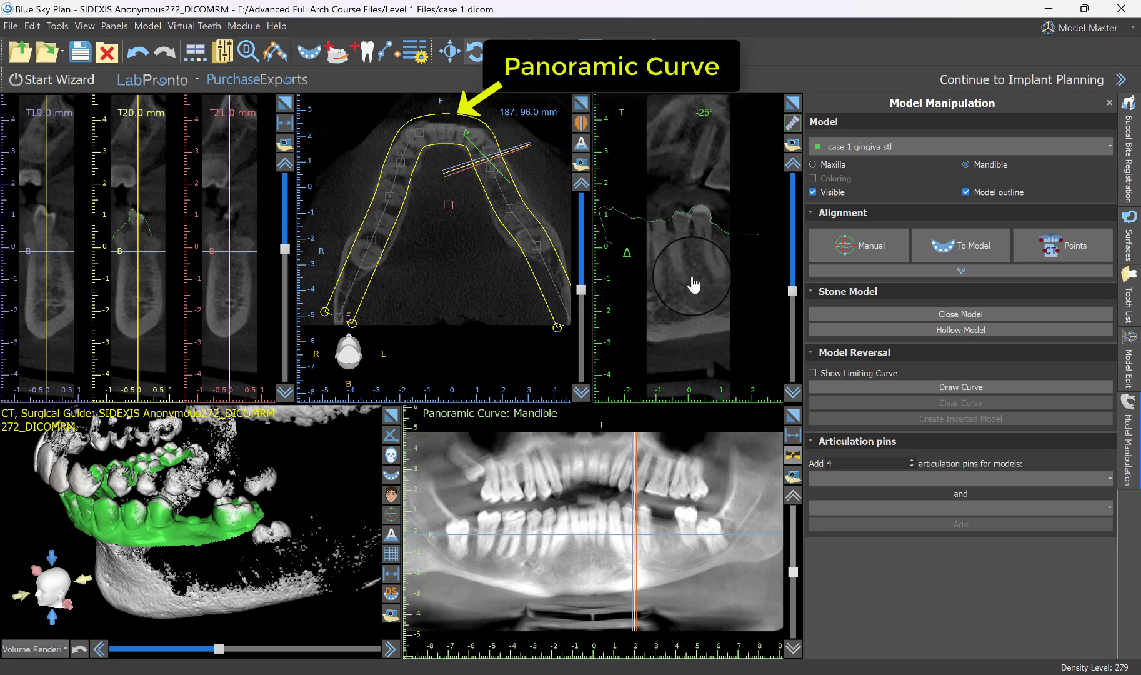
scroll(694, 284, "up", 12)
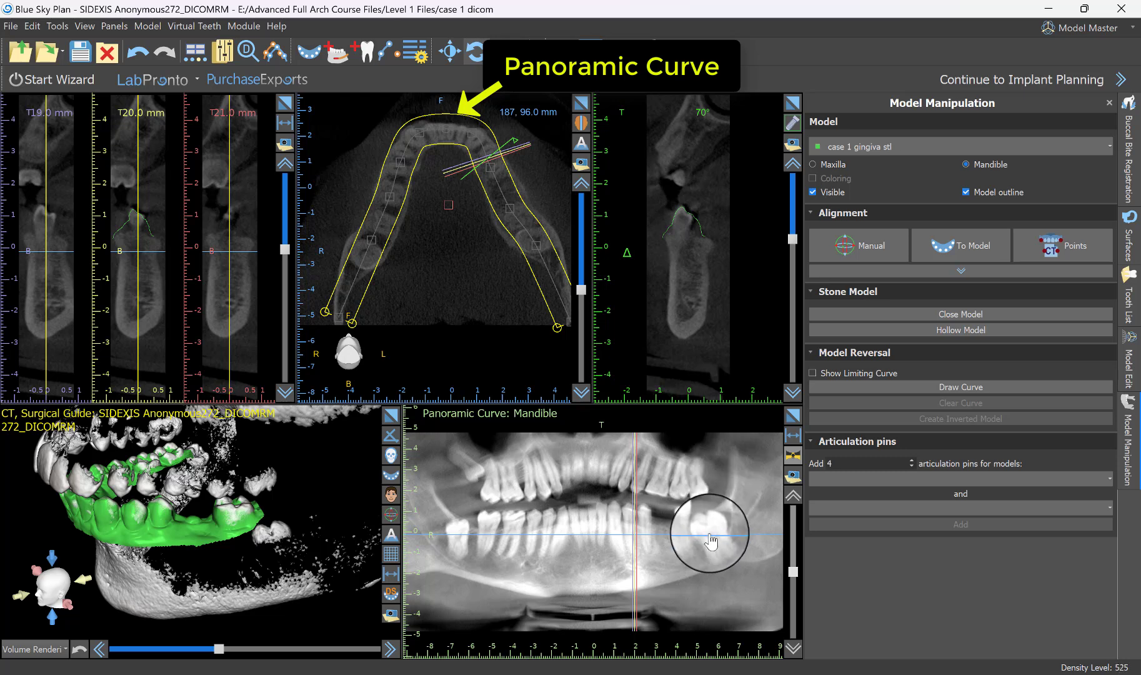
left_click(684, 518)
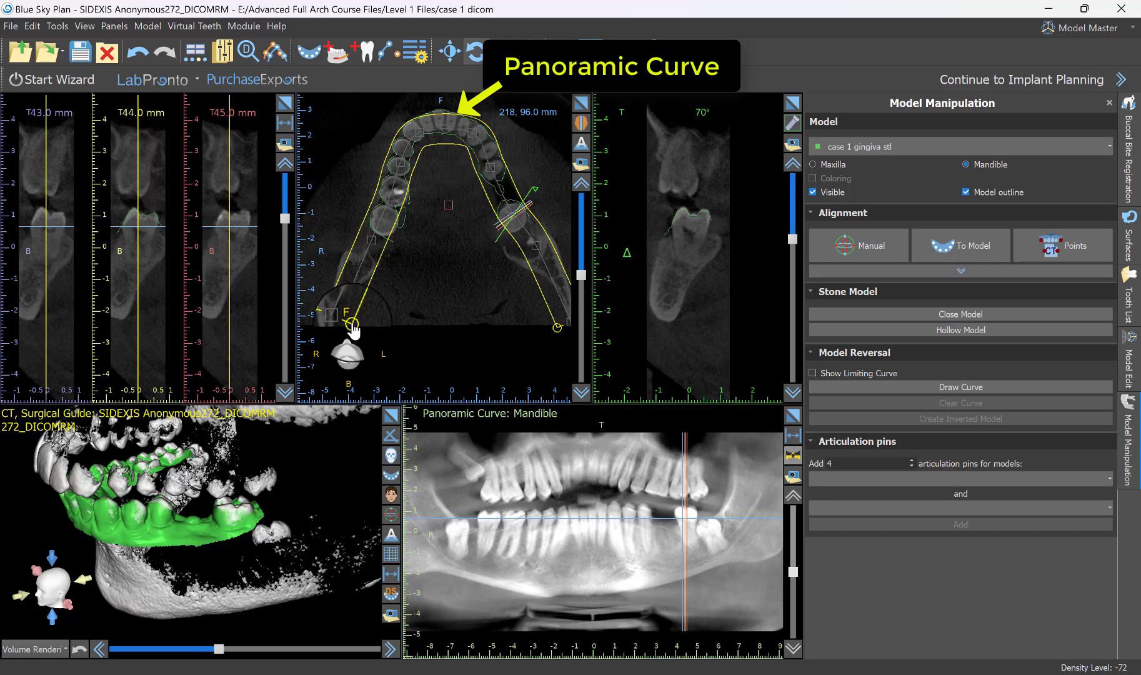
Widen the panoramic curve's boundaries in the axial view so they enclose the mandible with a generous margin on both sides.
scroll(448, 294, "up", 5)
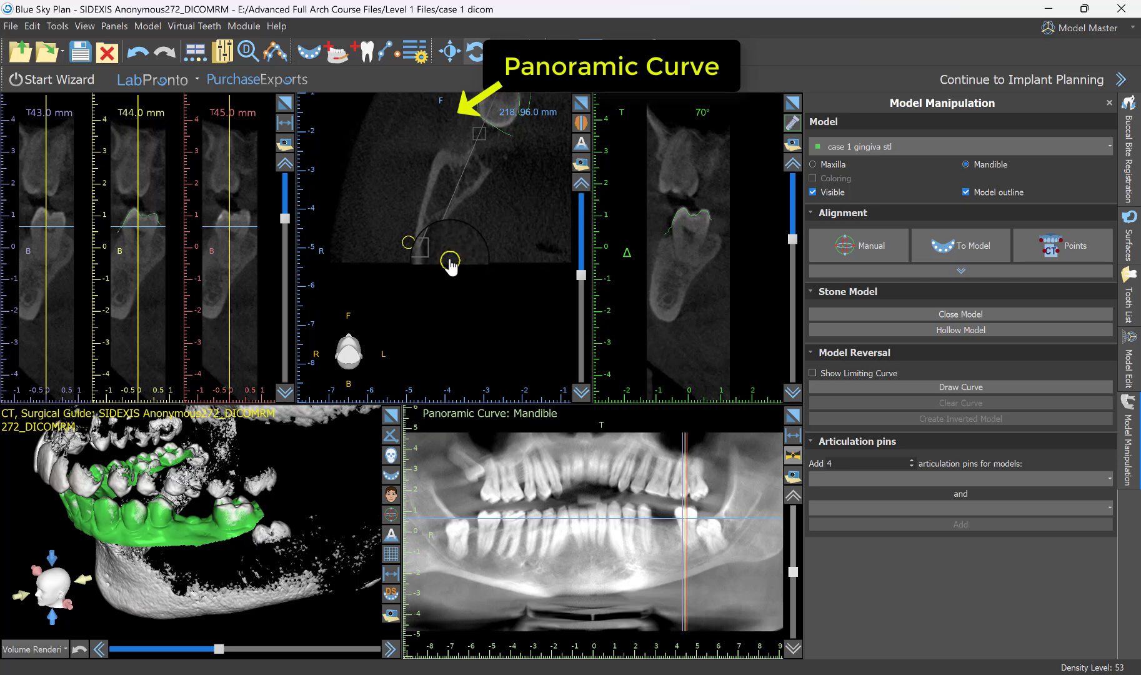
left_click_drag(450, 266, 459, 272)
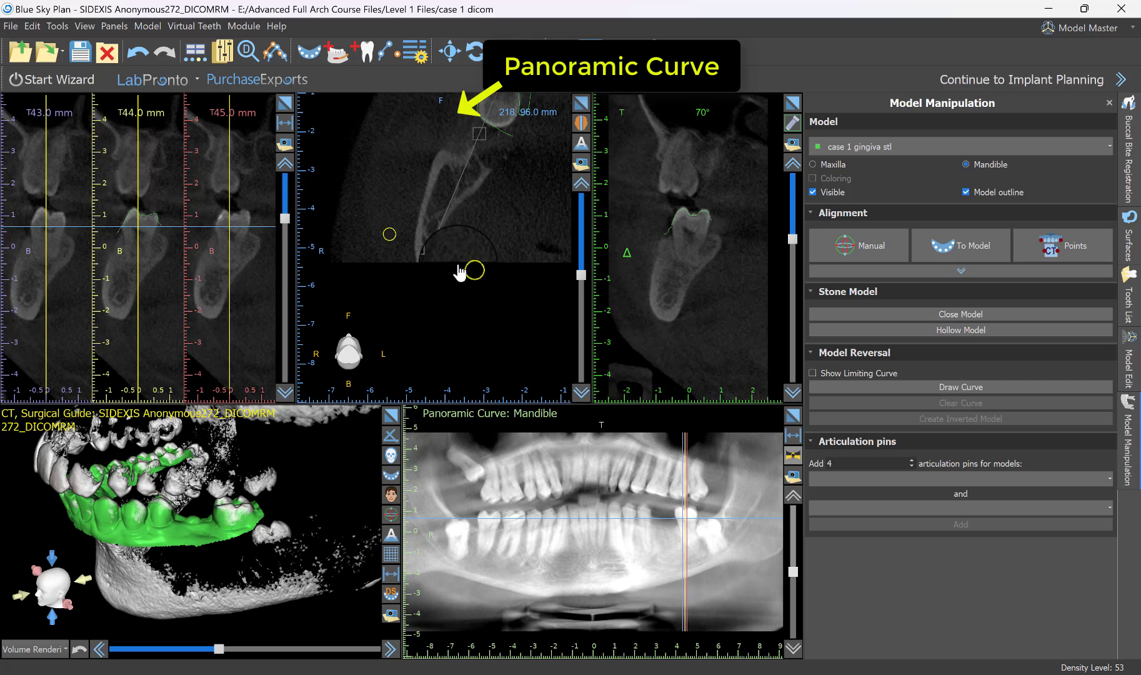
scroll(433, 326, "down", 5)
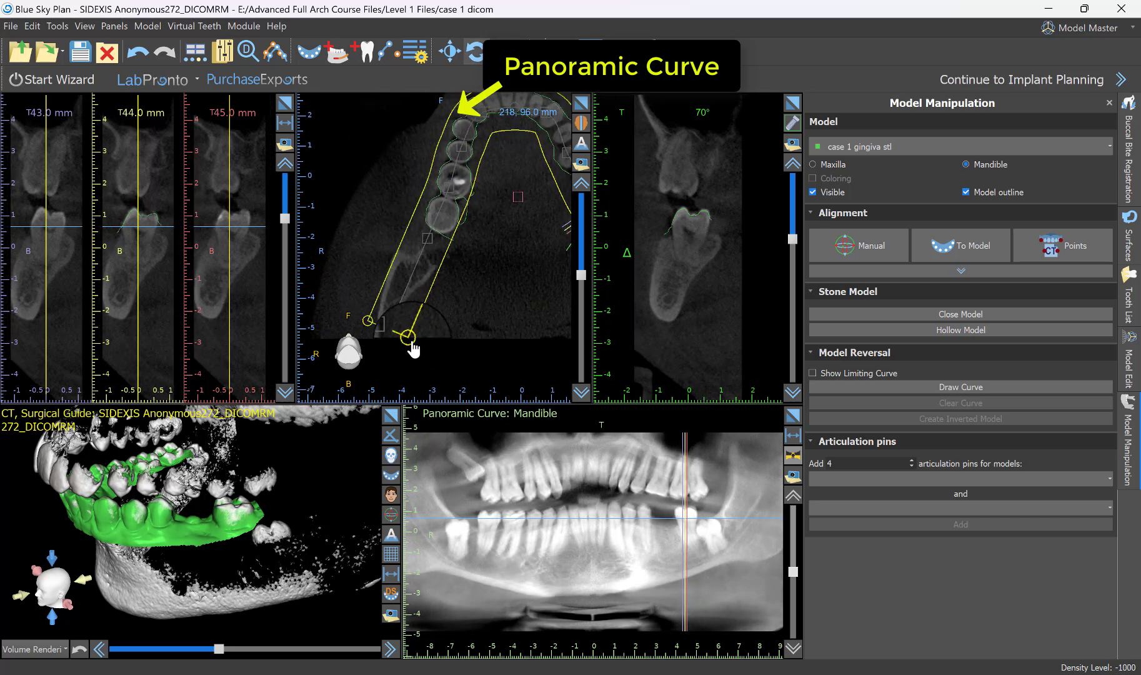
left_click_drag(410, 343, 430, 348)
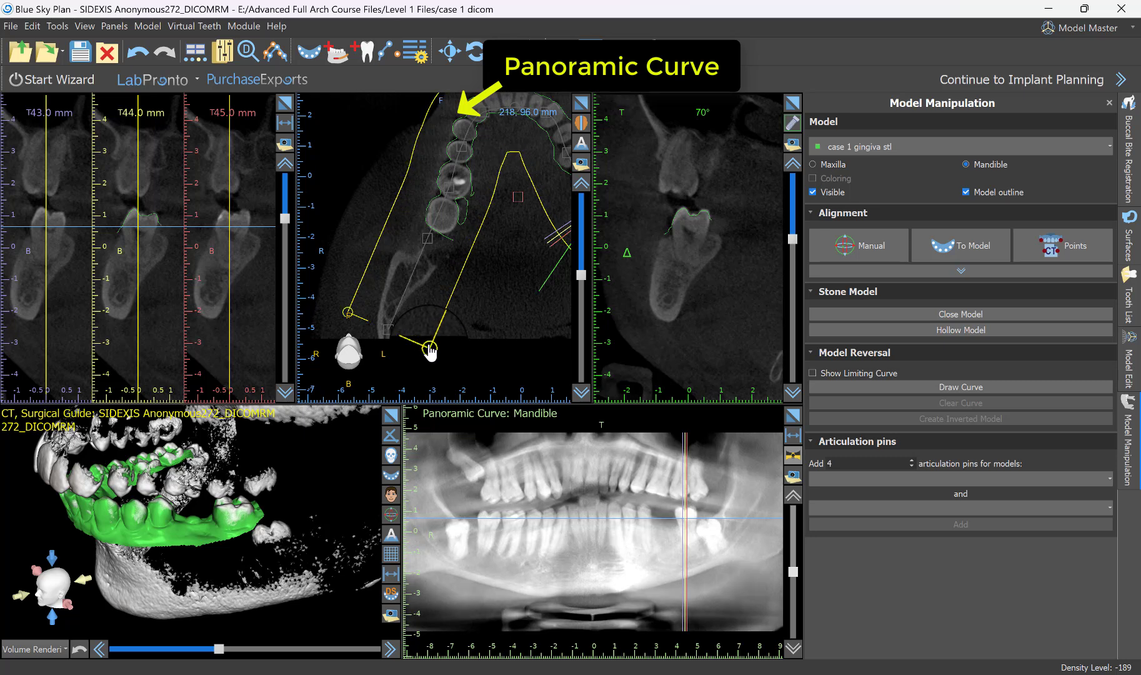
right_click_drag(551, 276, 540, 320)
middle_click_drag(529, 327, 475, 331)
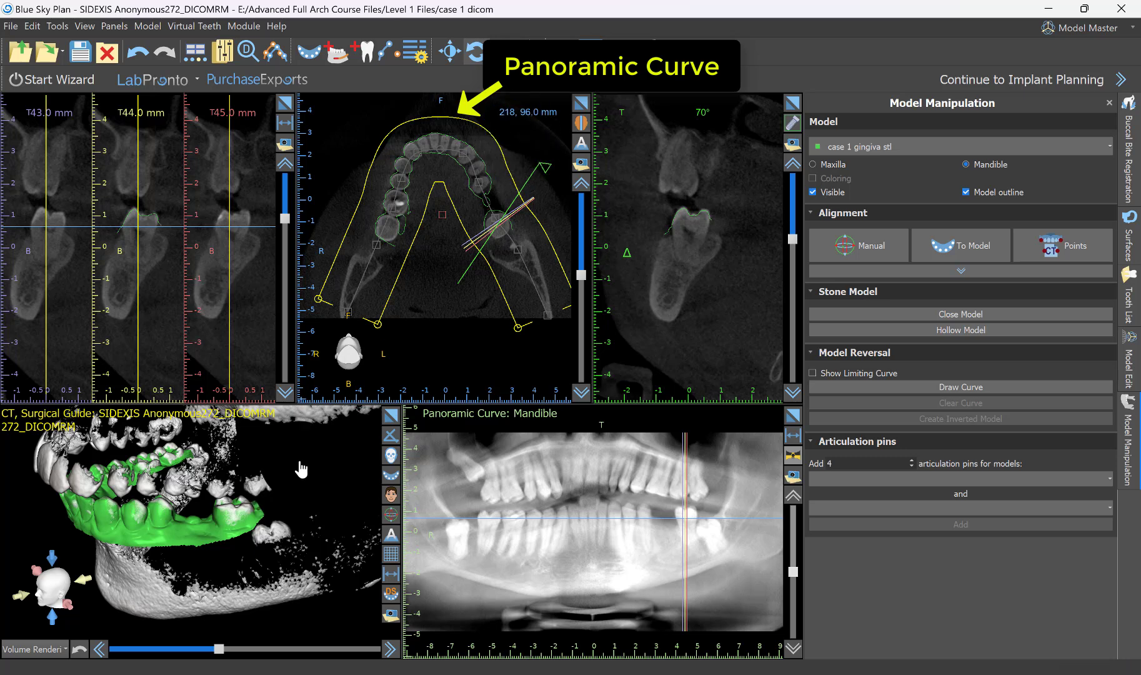
Show the whole jaw scan with the mandible model from the front in the 3D view.
scroll(301, 466, "down", 3)
left_click_drag(300, 466, 244, 620)
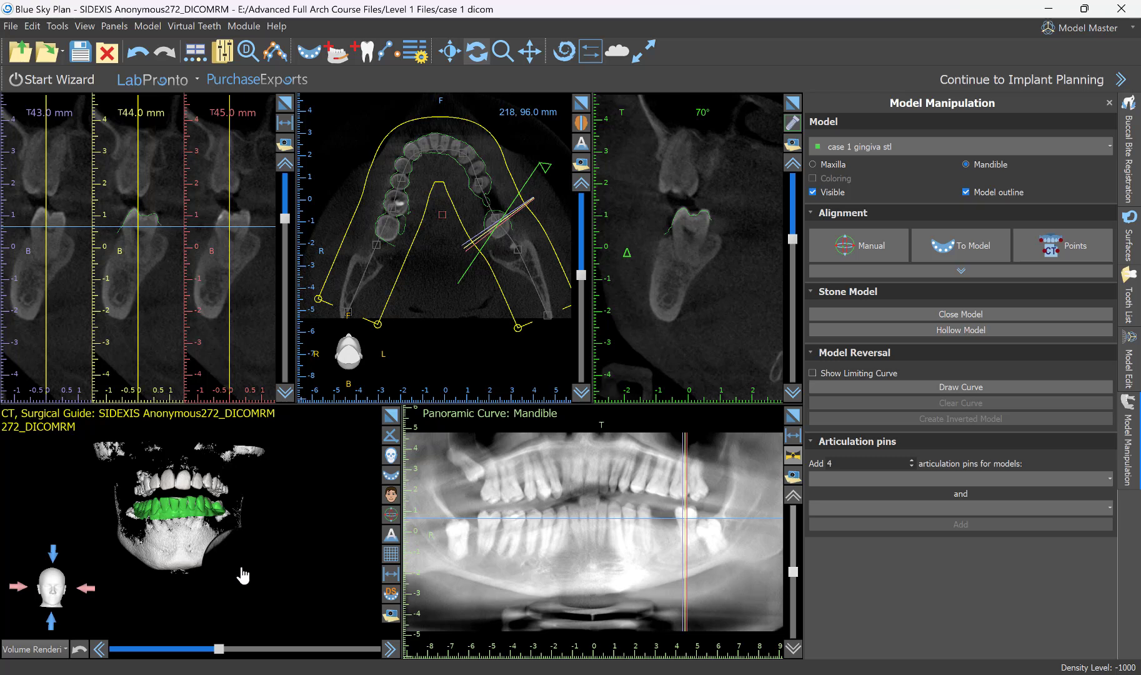
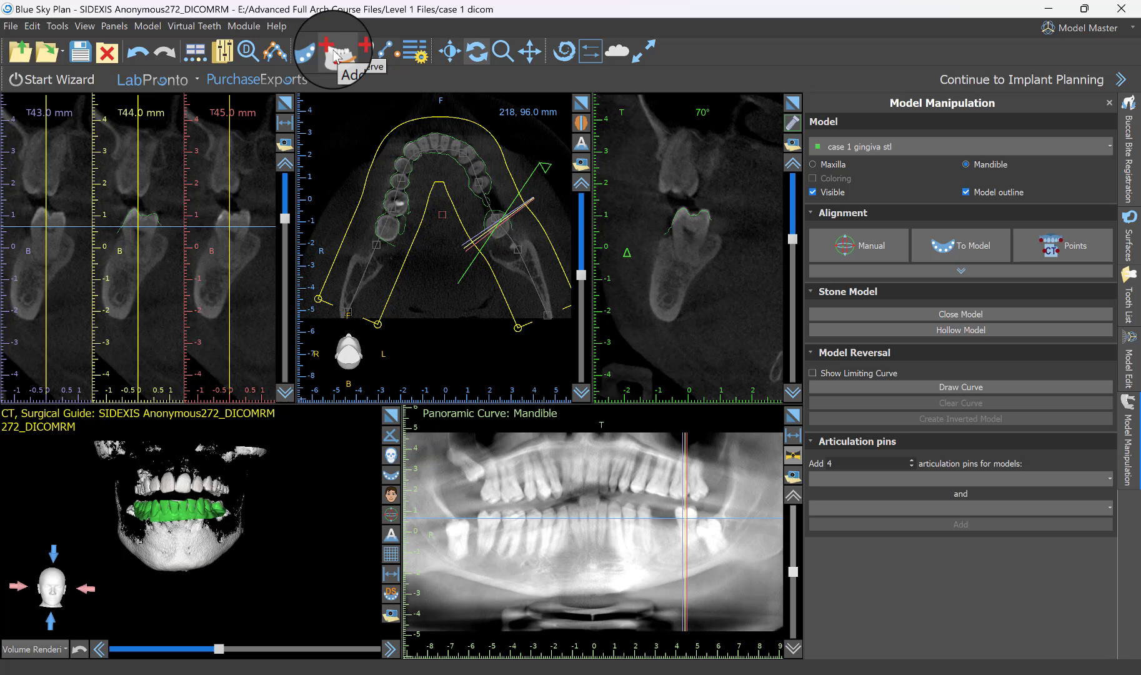
Open the nerve list and automatically detect the mandibular nerves in the scan.
left_click(337, 55)
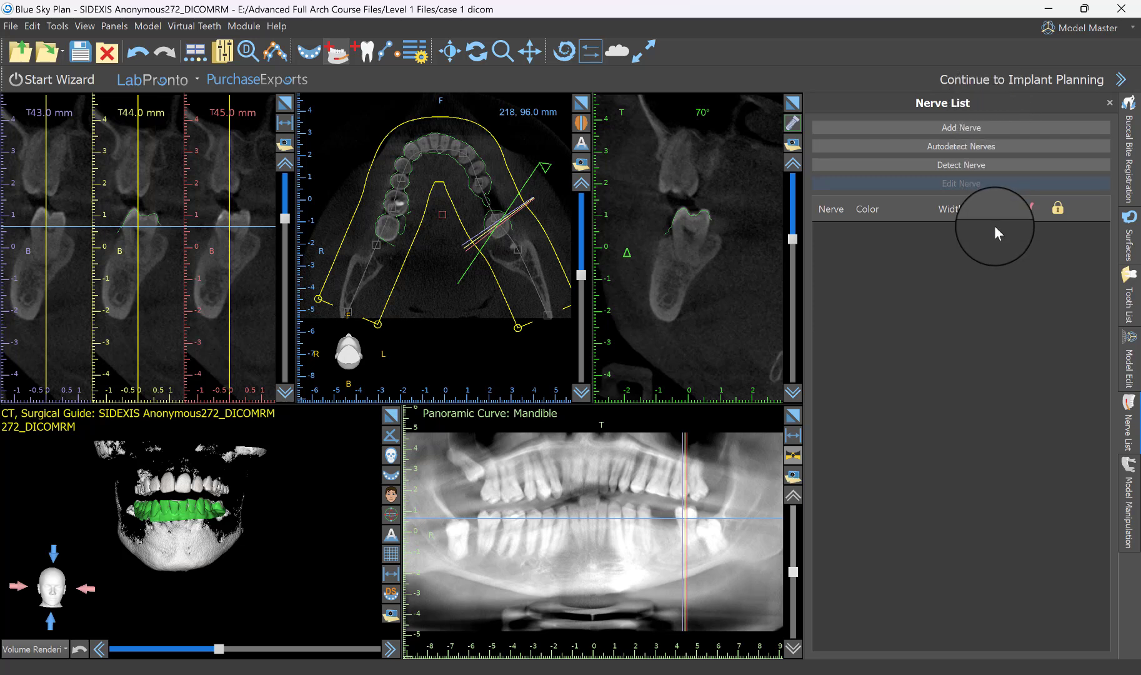
left_click(124, 30)
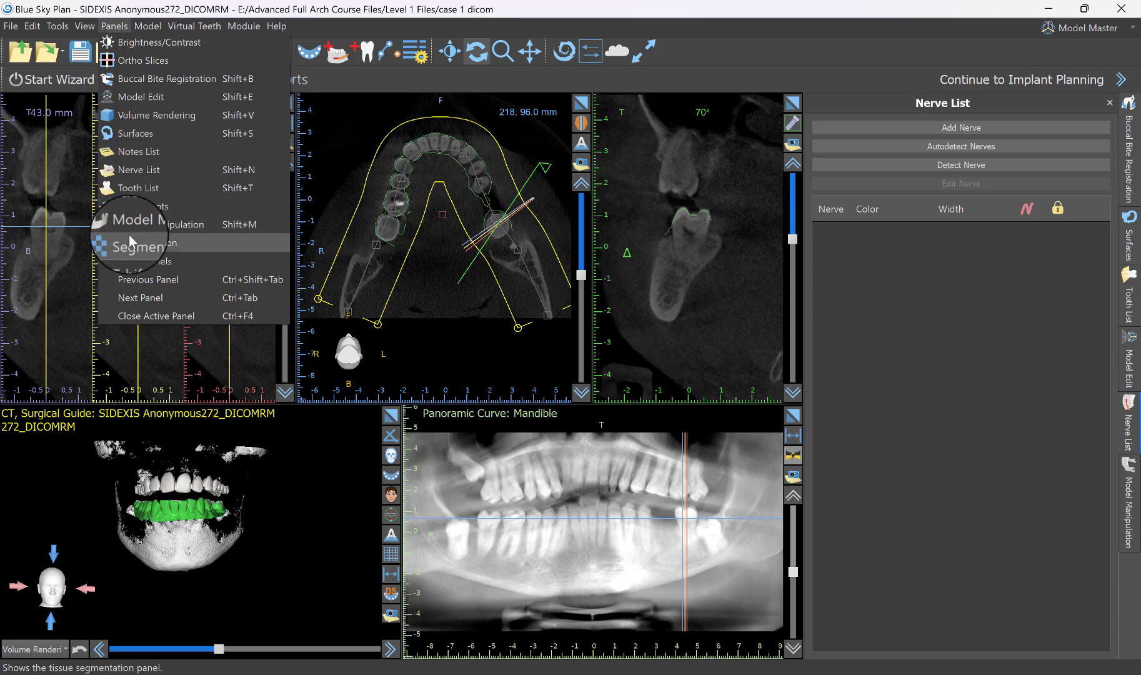
left_click(148, 172)
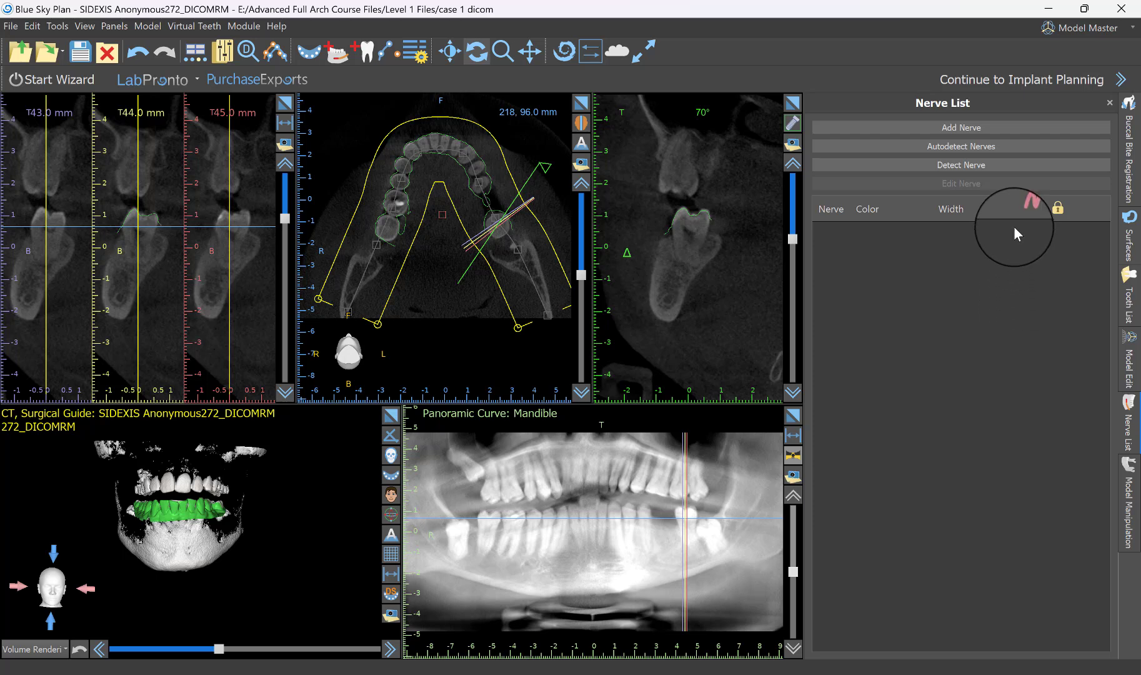
left_click(977, 148)
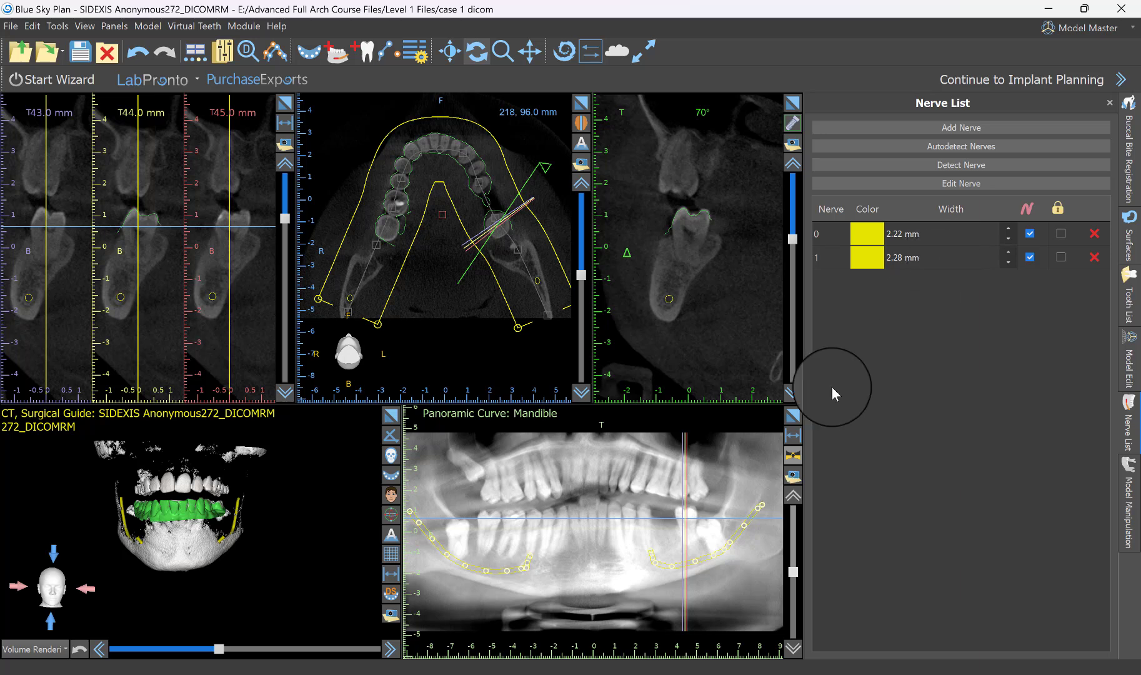
mouse_move(284, 530)
left_mouse_down()
mouse_move(219, 540)
mouse_move(269, 528)
left_mouse_up()
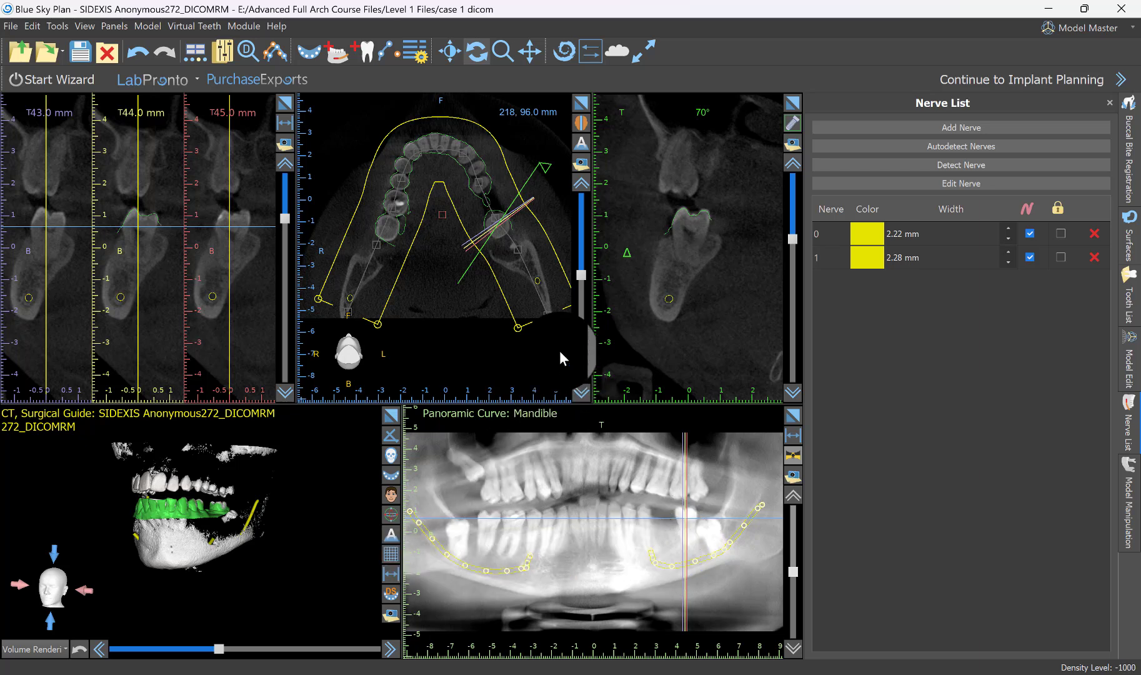
Examine the detected left nerve through the enlarged cross-sections, from the mental foramen back to the third molar.
left_click(284, 103)
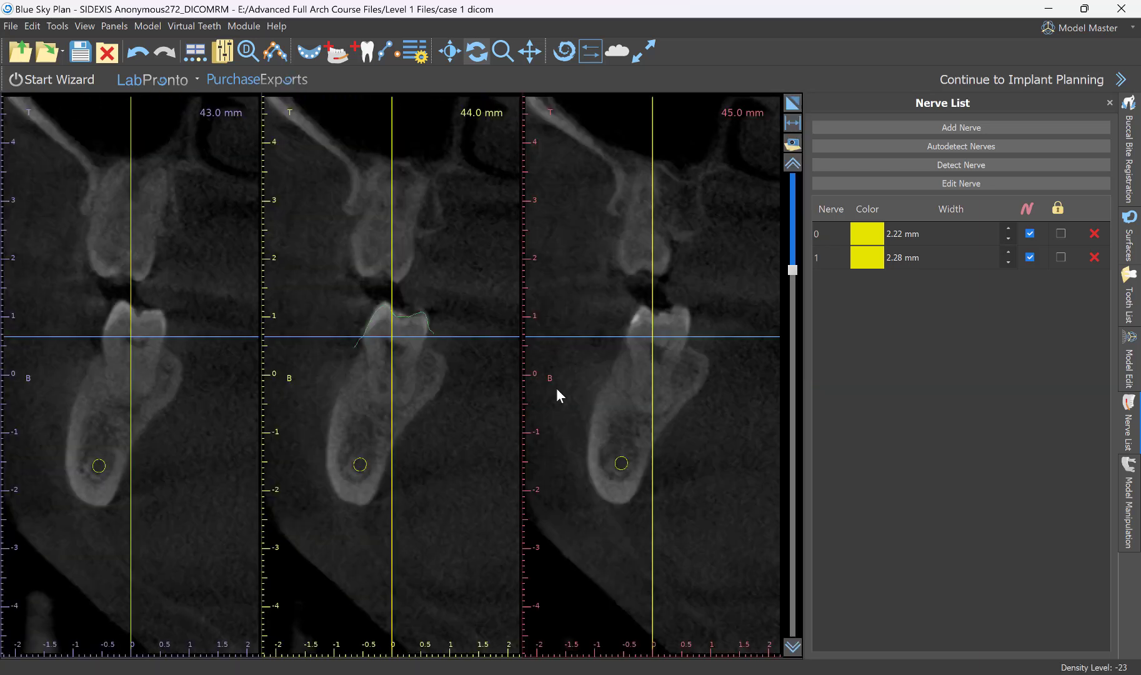
scroll(549, 397, "down", 14)
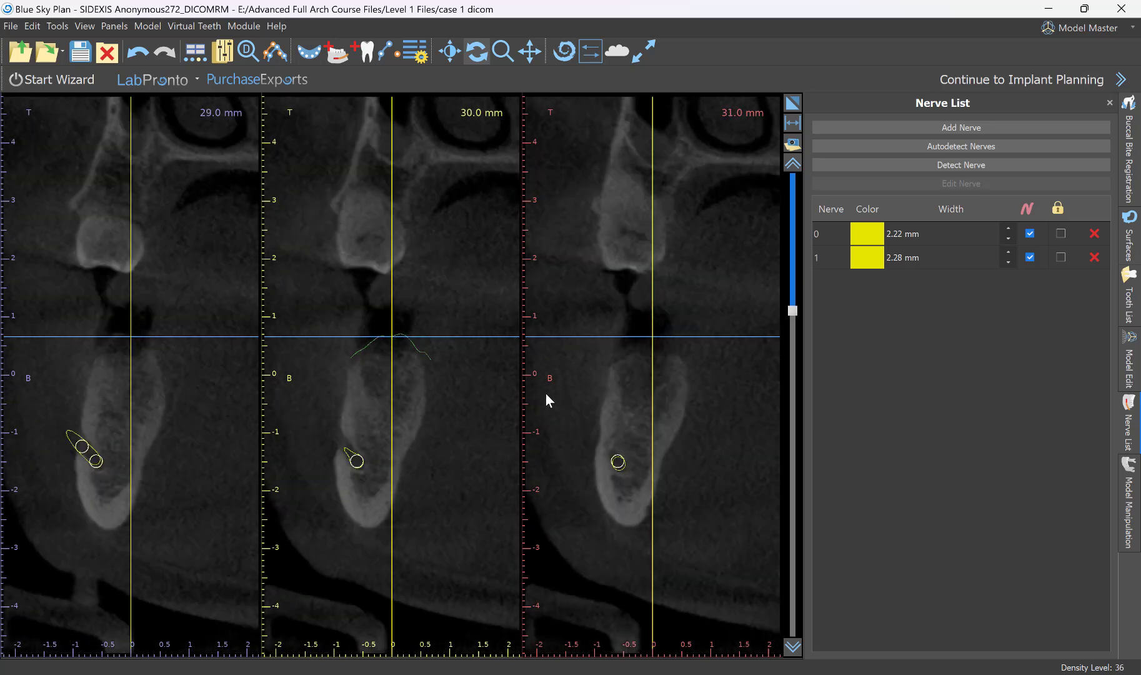
scroll(546, 394, "down", 3)
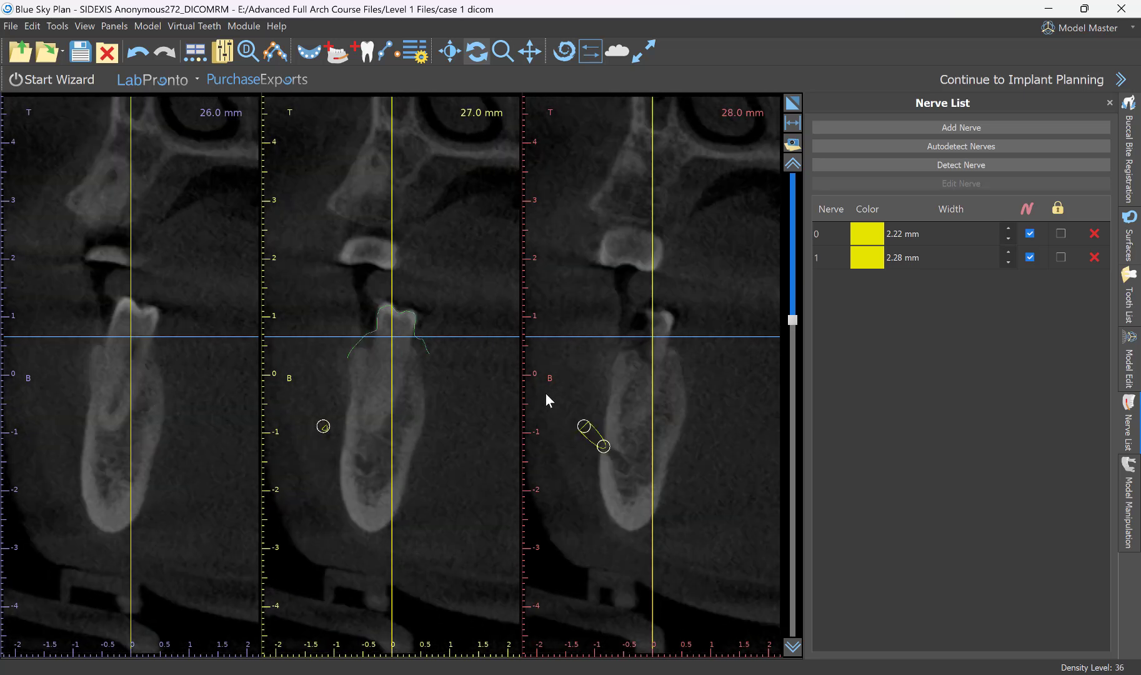
scroll(546, 394, "up", 3)
scroll(546, 395, "down", 2)
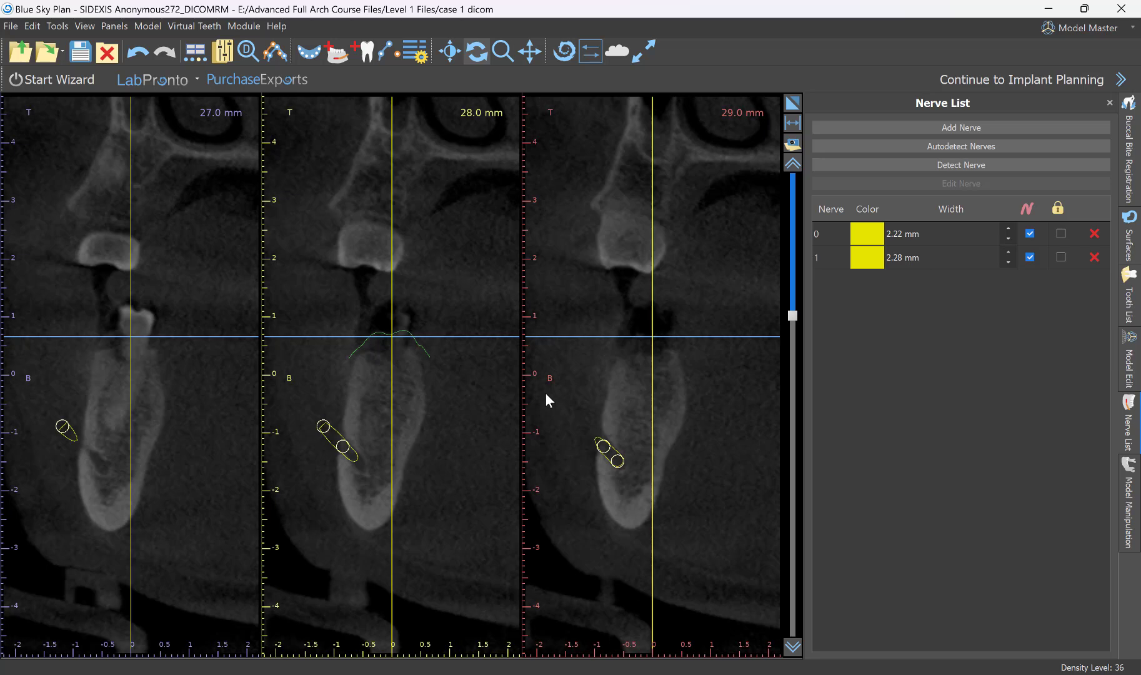
scroll(546, 395, "up", 10)
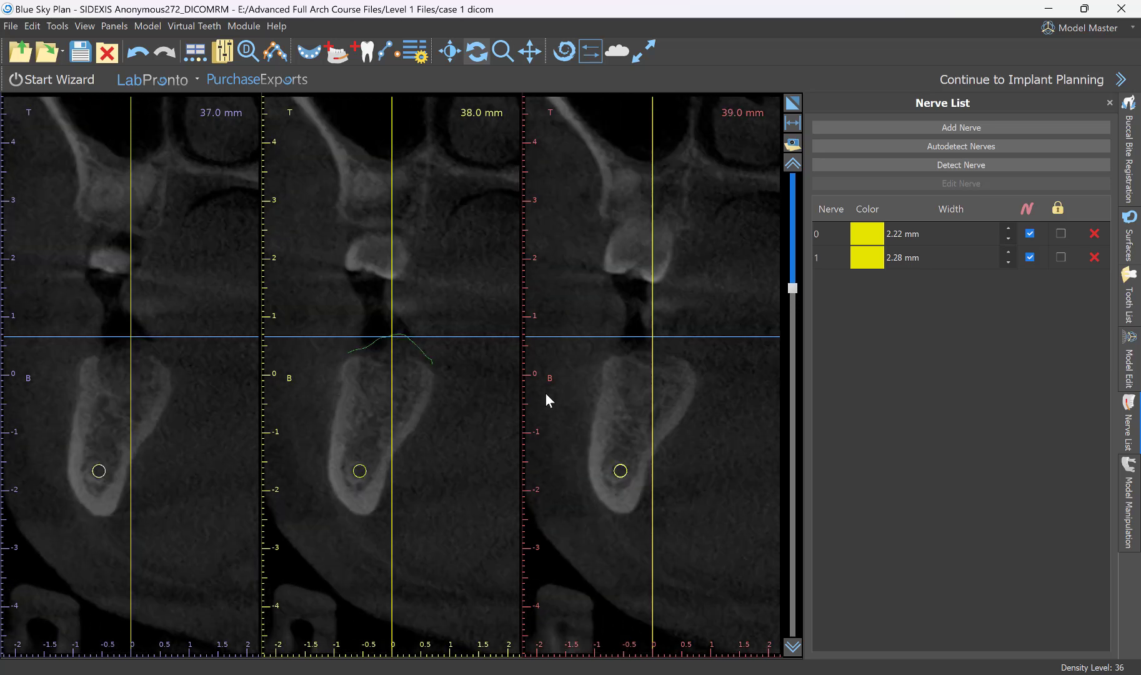
scroll(546, 395, "up", 12)
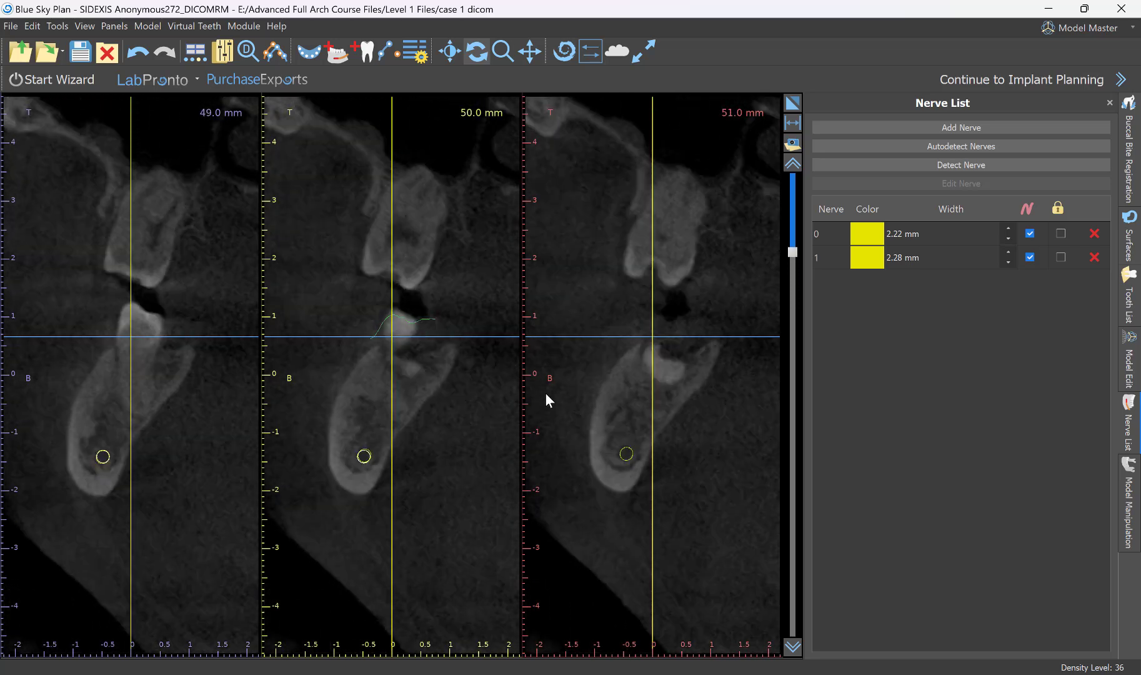
scroll(546, 395, "up", 9)
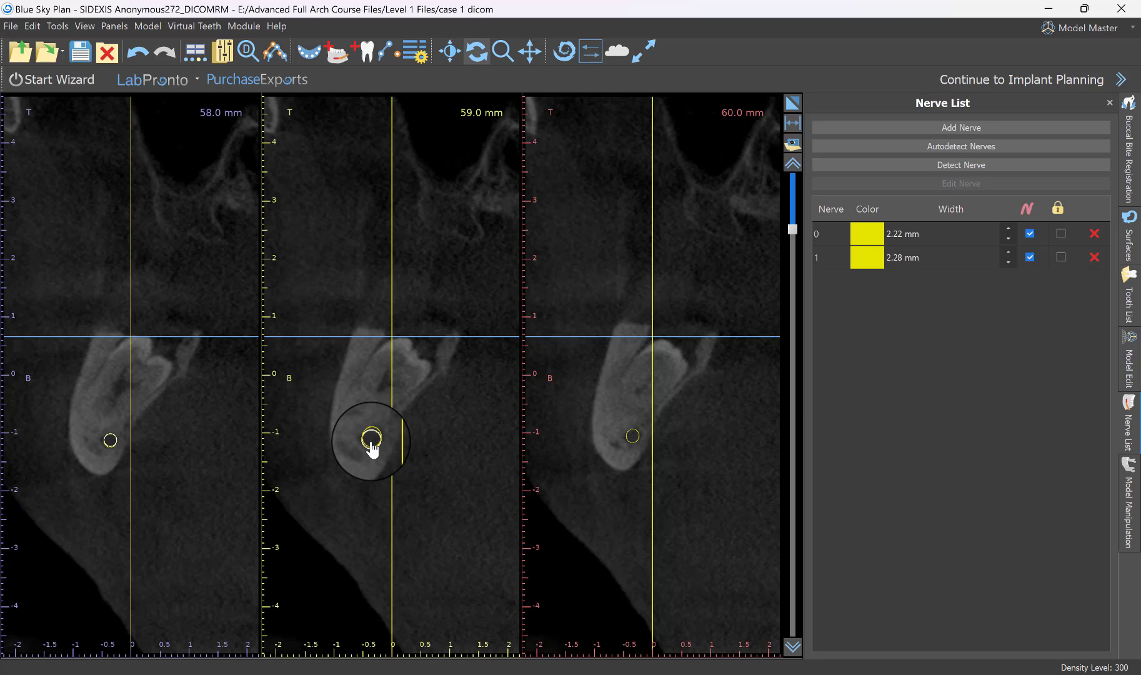
Nudge the left nerve in the 59 mm cross-section and try repositioning its control point below the molars in the panoramic view.
mouse_move(373, 450)
left_mouse_down()
mouse_move(382, 459)
mouse_move(427, 425)
mouse_move(373, 447)
left_mouse_up()
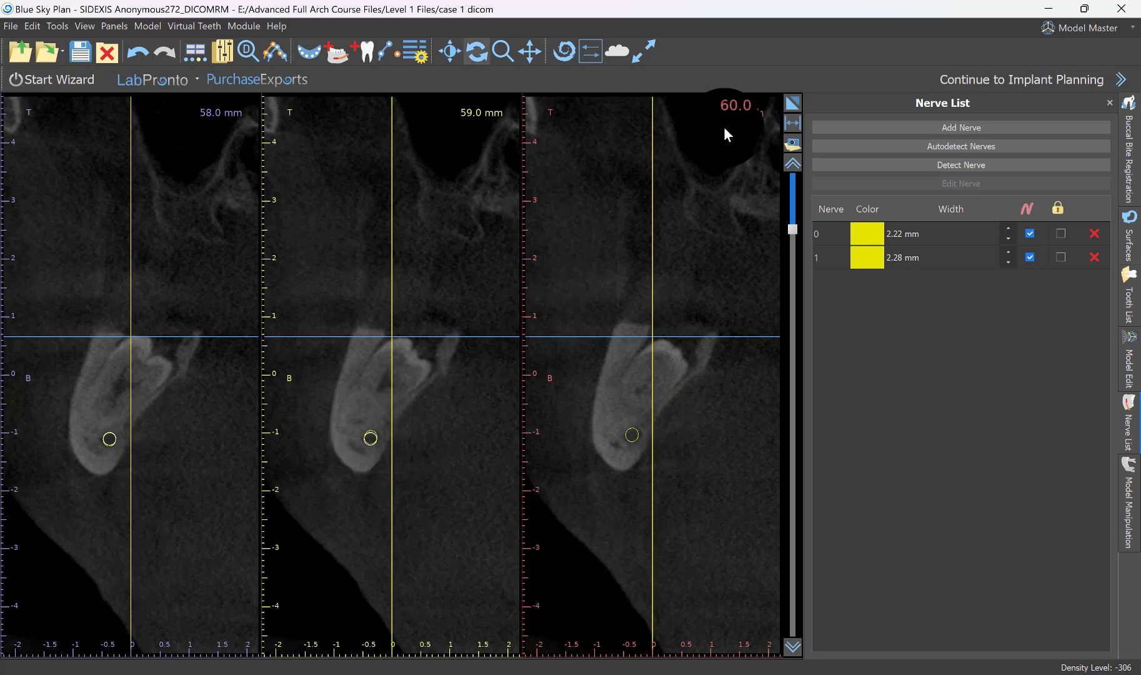
left_click(792, 102)
scroll(701, 599, "up", 5)
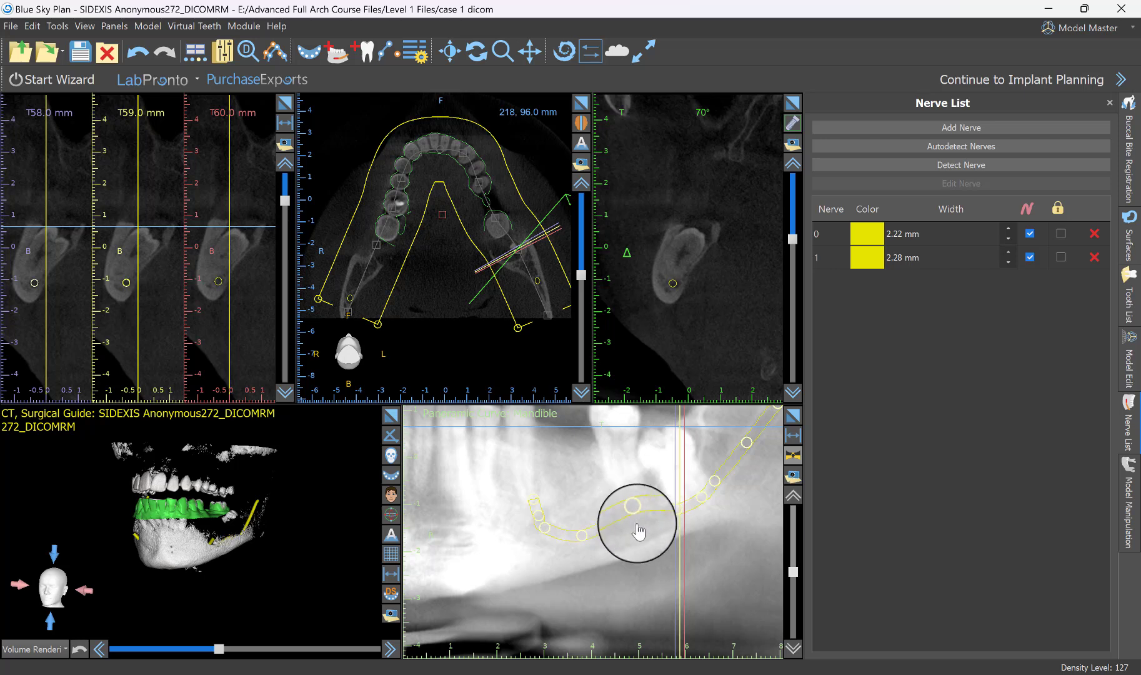
mouse_move(632, 521)
left_mouse_down()
mouse_move(644, 555)
mouse_move(633, 519)
left_mouse_up()
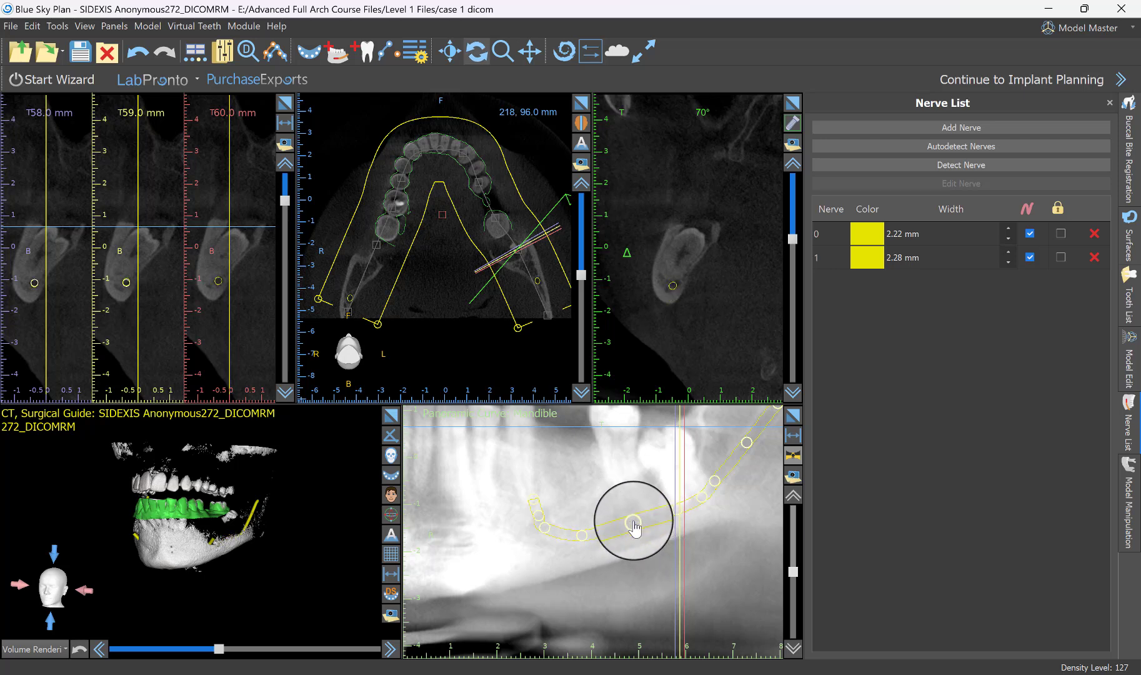
key("ctrl+z")
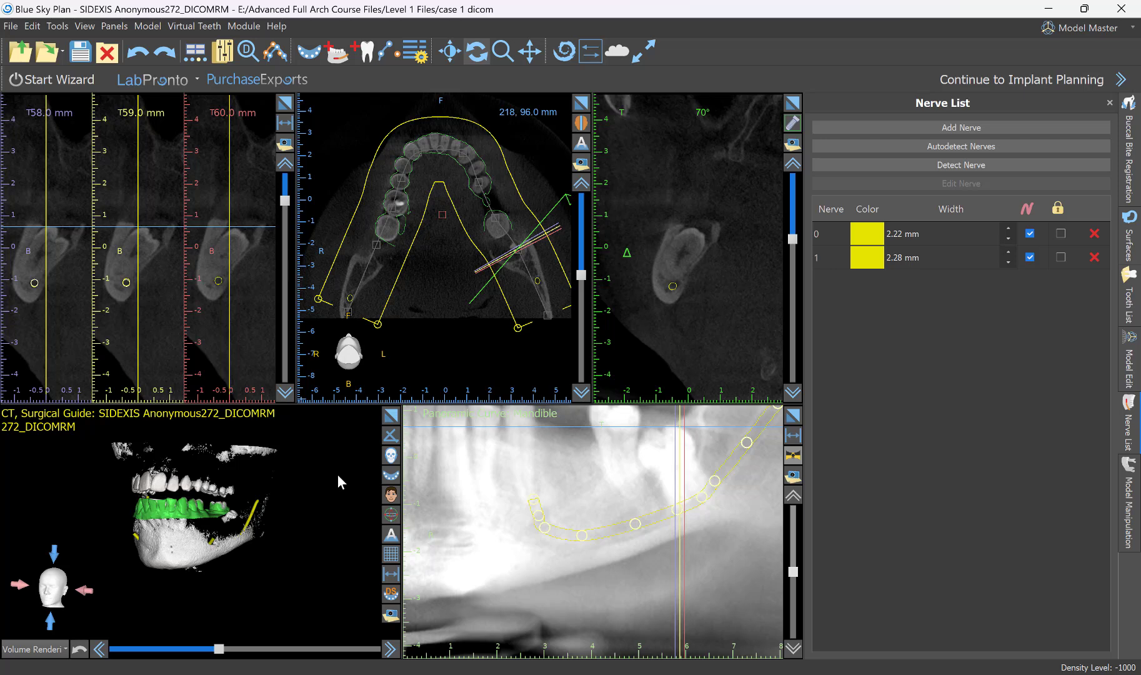
Examine both nerve paths from the side in the 3D view and recentre the arch in the axial view.
left_click_drag(326, 459, 202, 484)
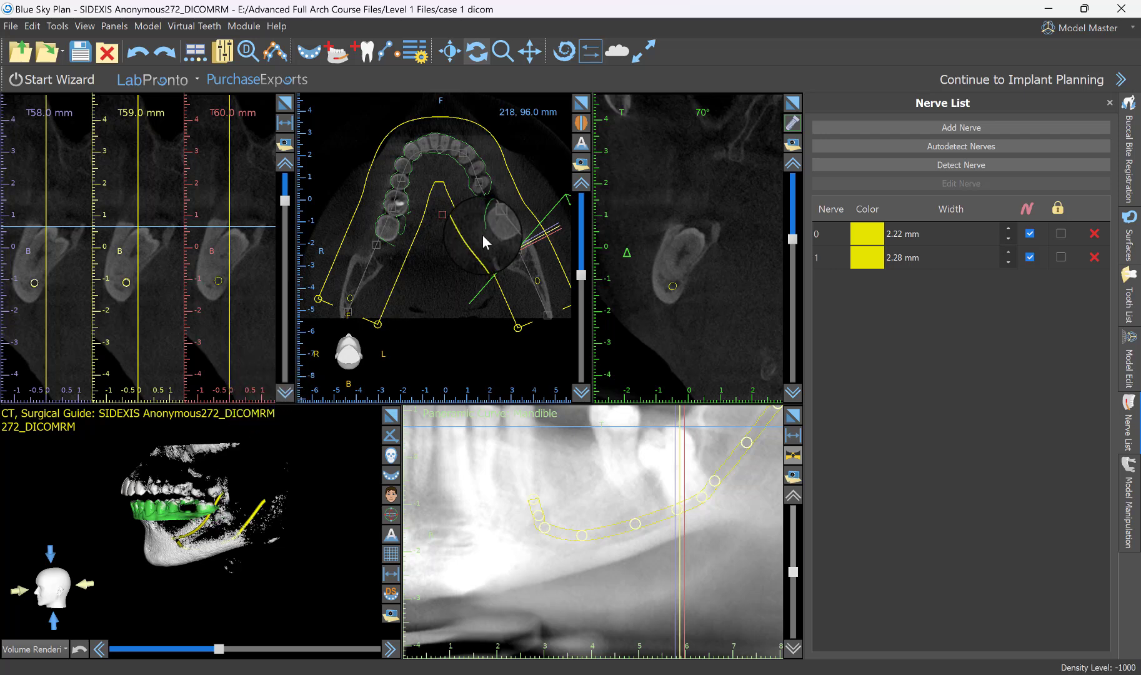
middle_click_drag(452, 274, 459, 313)
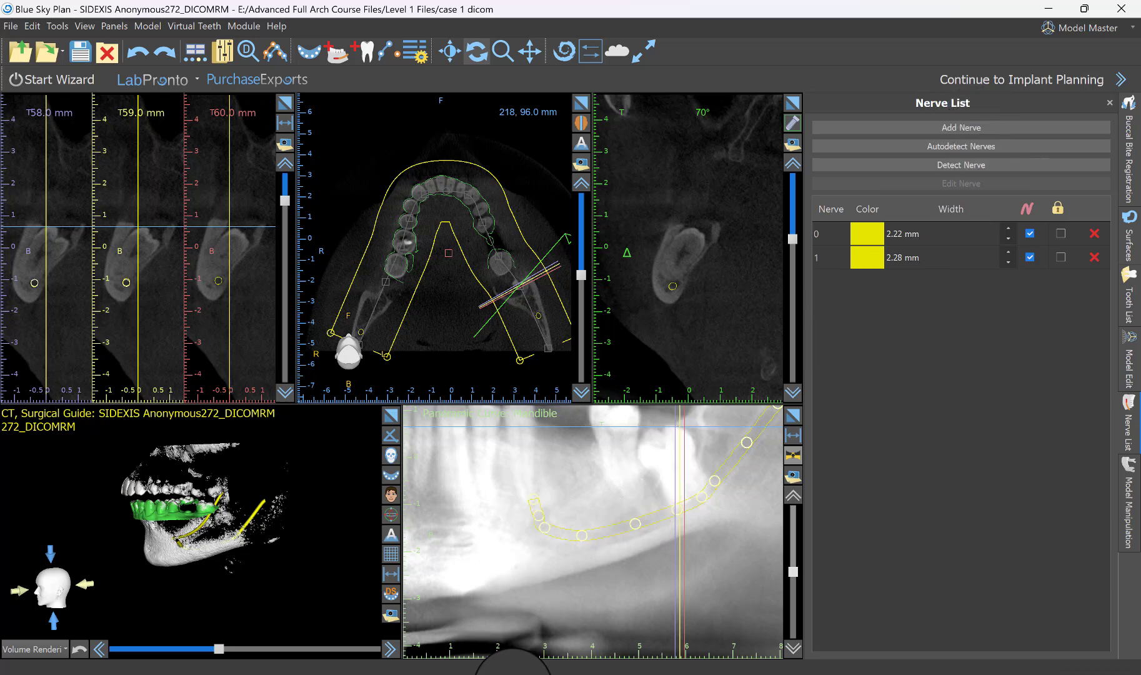
left_click_drag(322, 605, 262, 562)
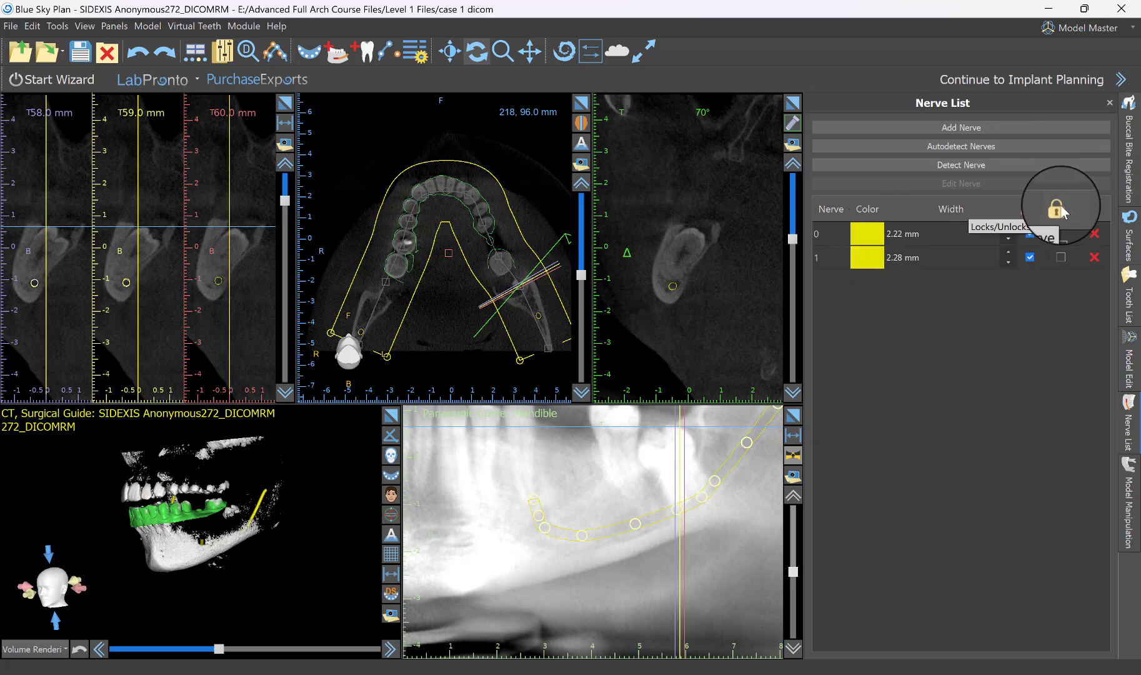
Lock the two nerves individually and unlock them both together.
left_click(1062, 241)
left_click(1063, 256)
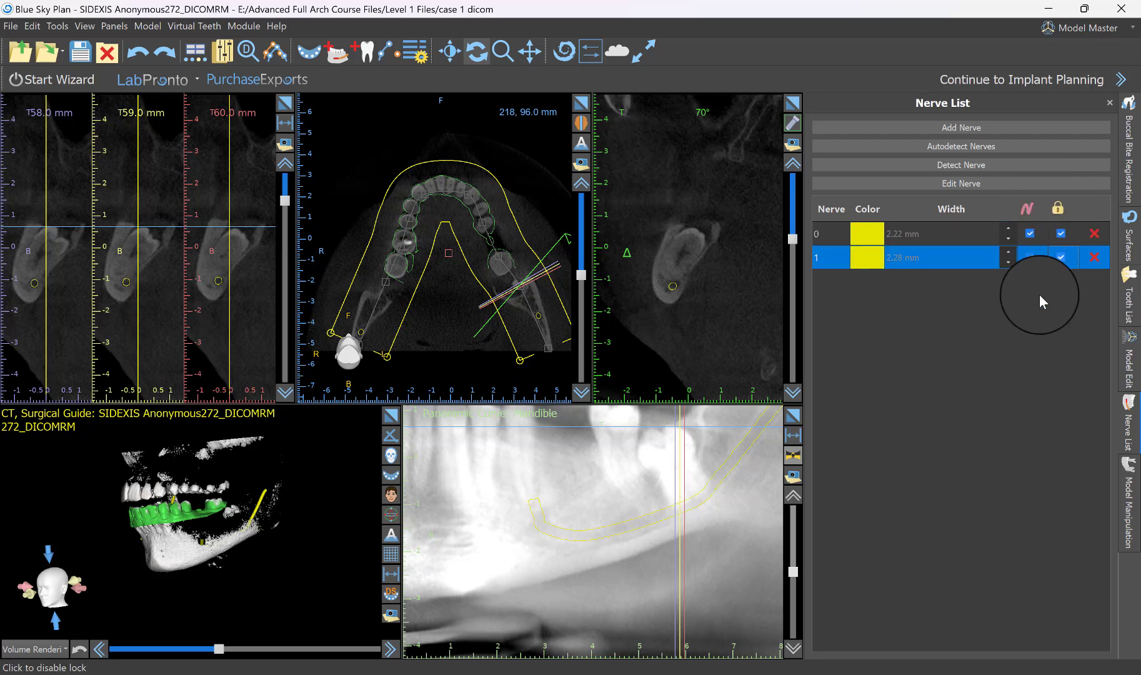
left_click(1058, 208)
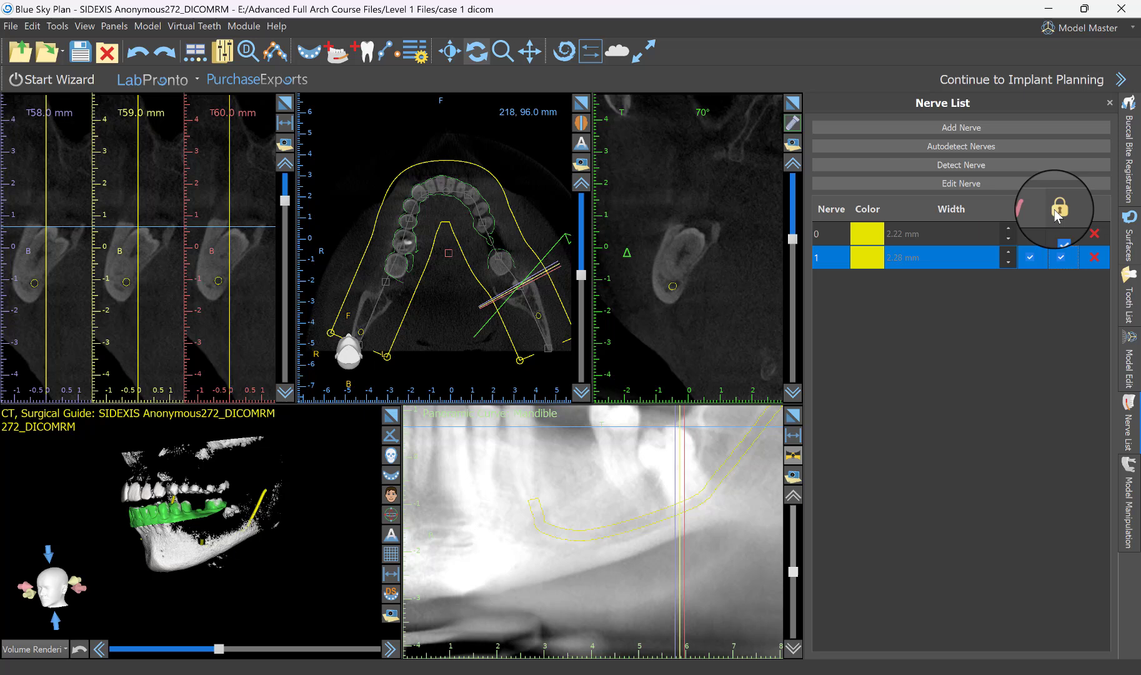
Set the colour of nerve 0 to red.
left_click(866, 240)
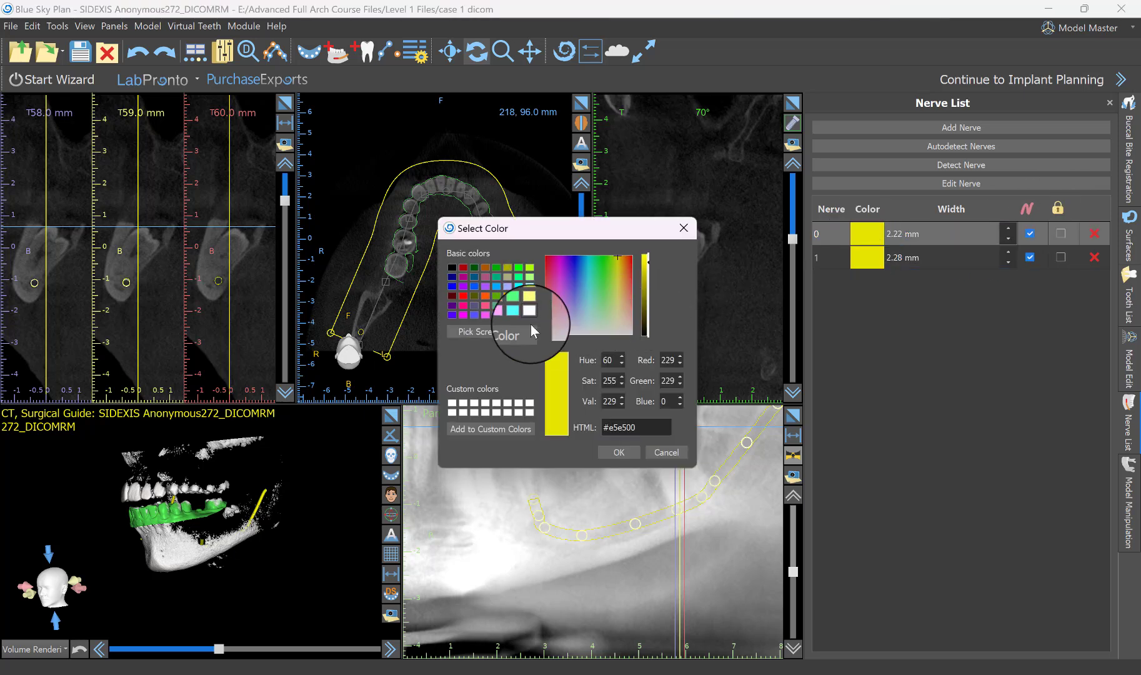
left_click(463, 295)
left_click(622, 452)
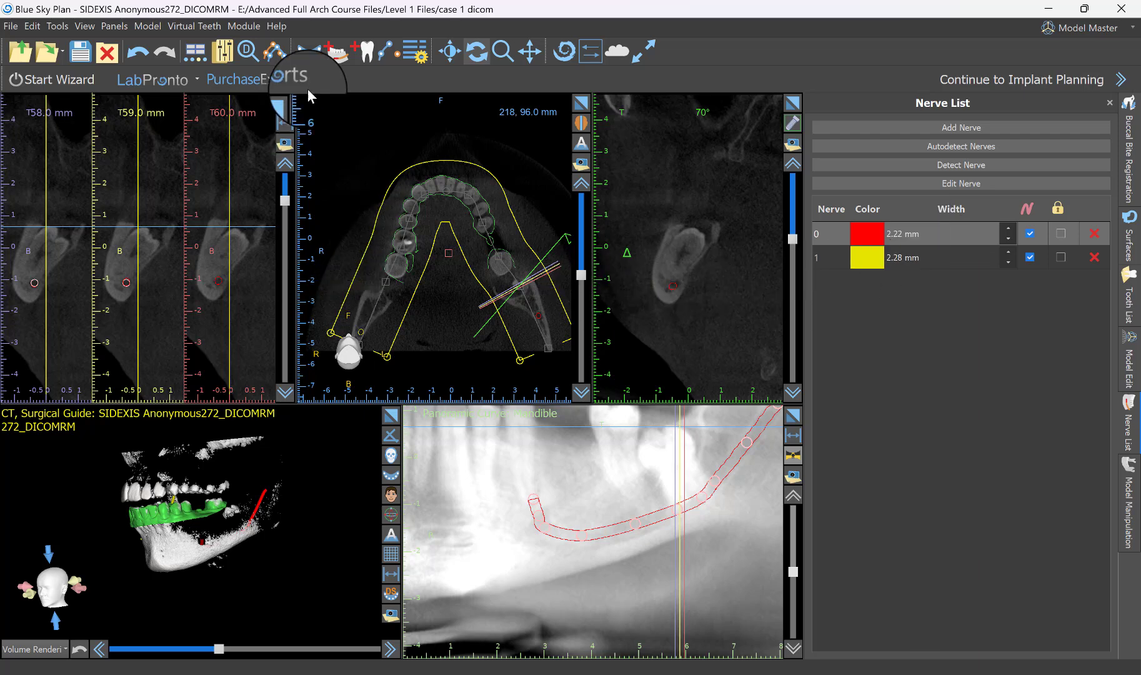
Check the red nerve's position in the enlarged cross-sections between the third molar and the 33 mm slice.
left_click(287, 107)
left_click(650, 465)
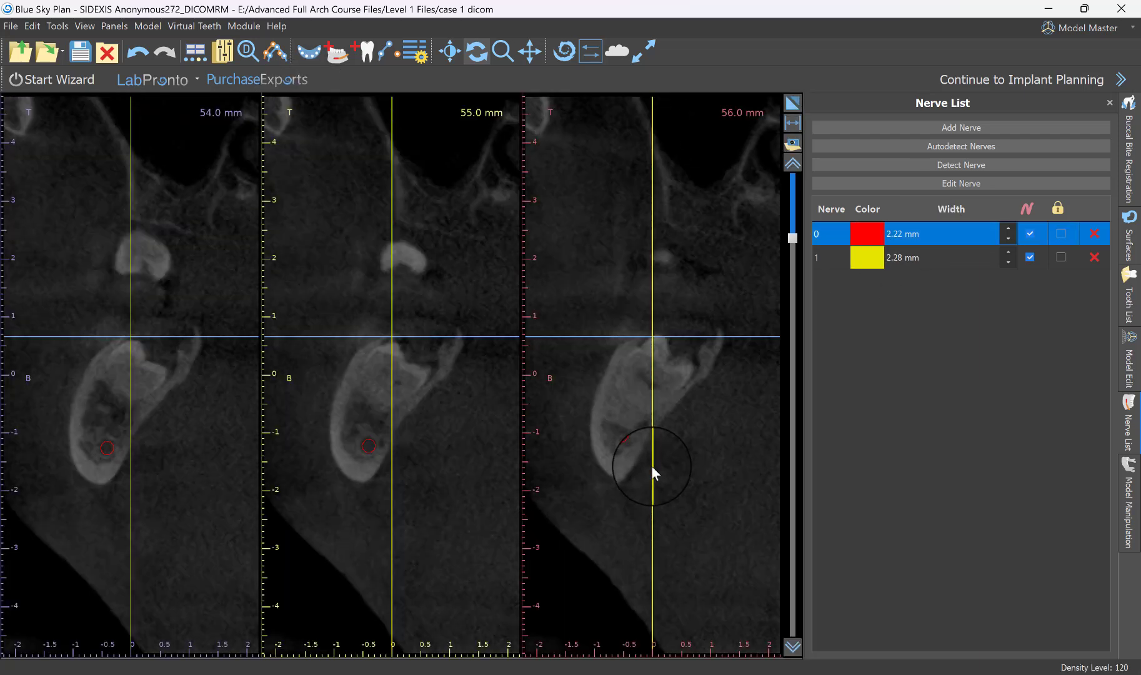
scroll(650, 465, "down", 13)
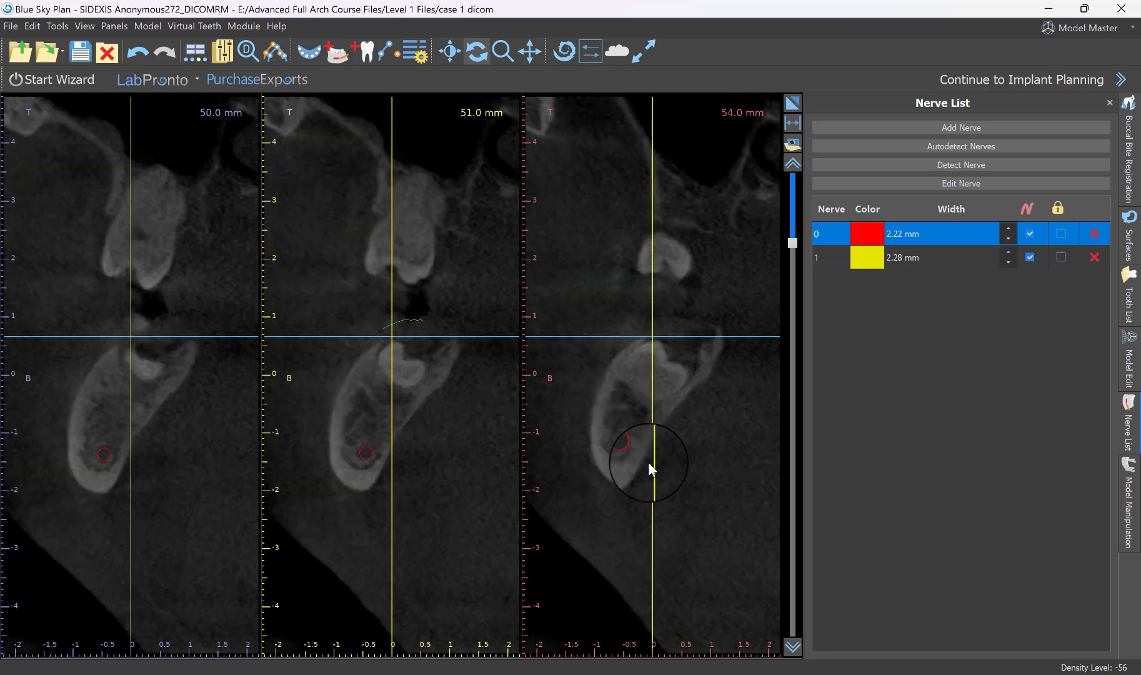
scroll(648, 461, "up", 12)
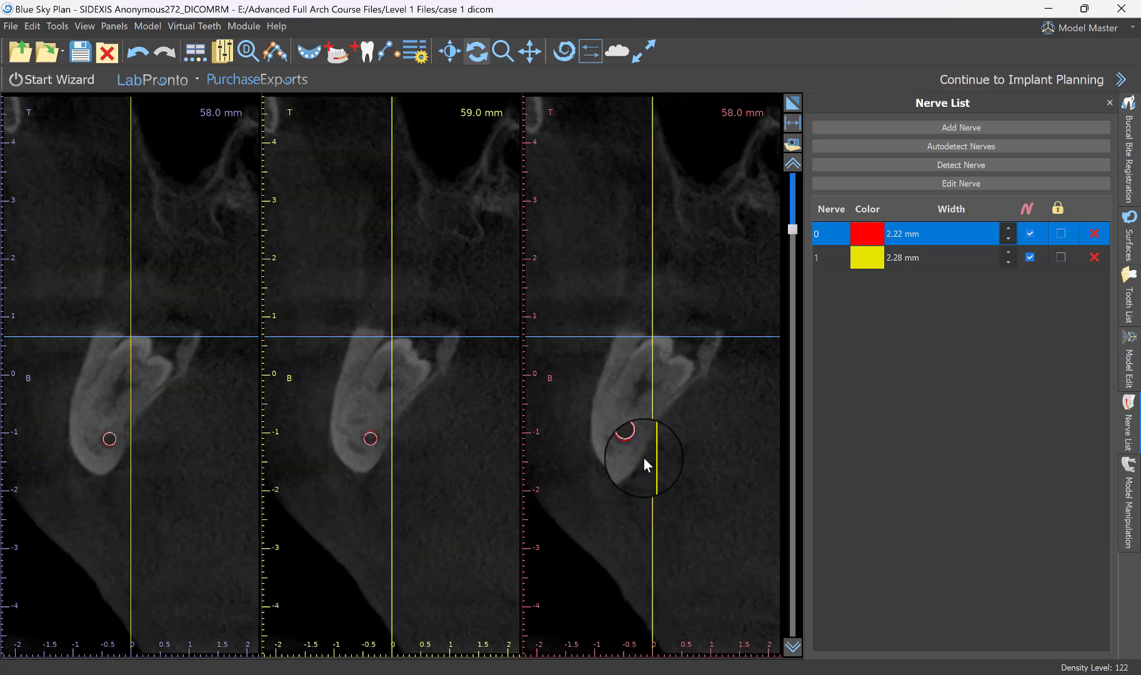
scroll(644, 457, "up", 16)
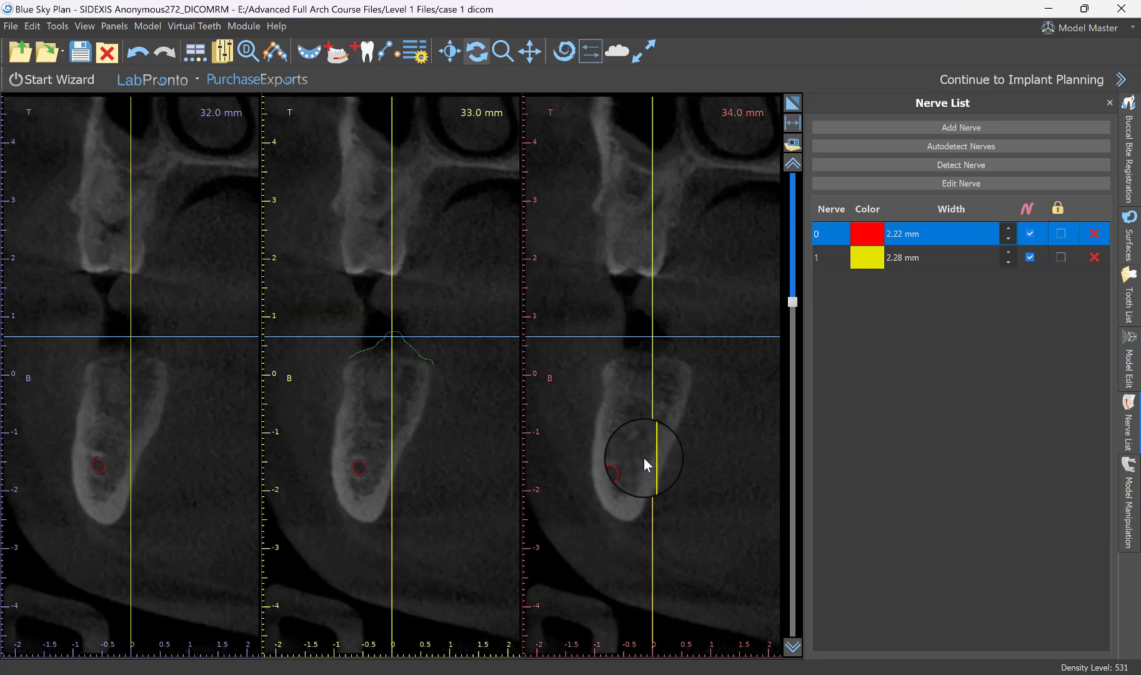
left_click(359, 475)
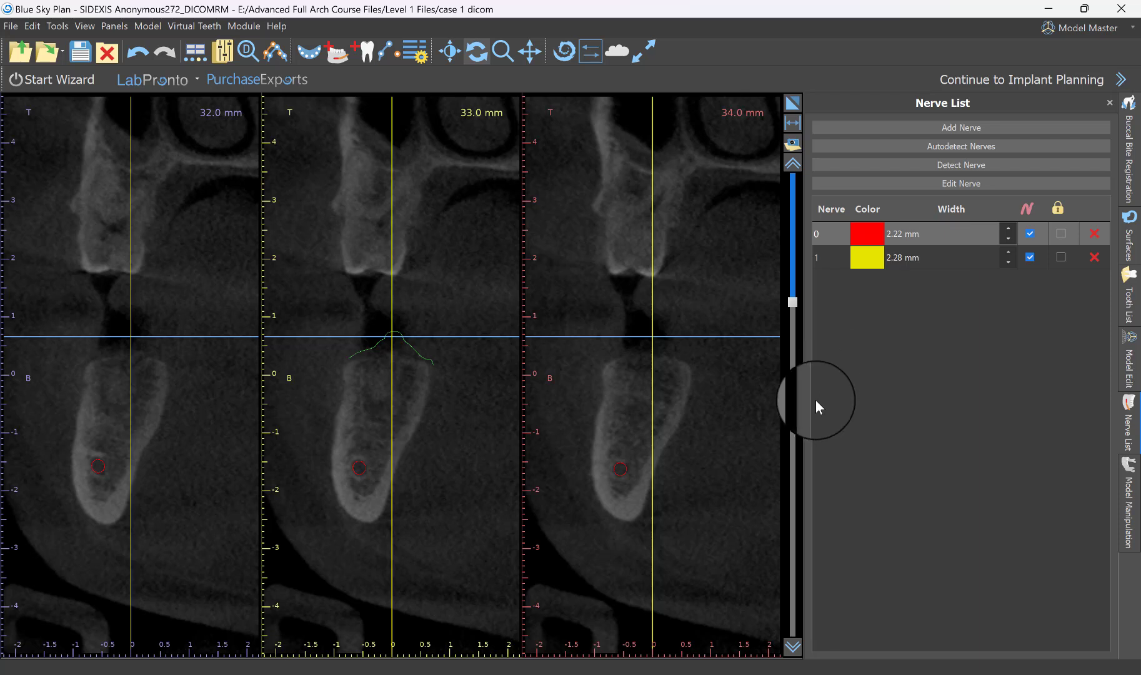
Lock both nerves together and lower the axial slice level to the base of the mandible in the panoramic view.
left_click(1056, 209)
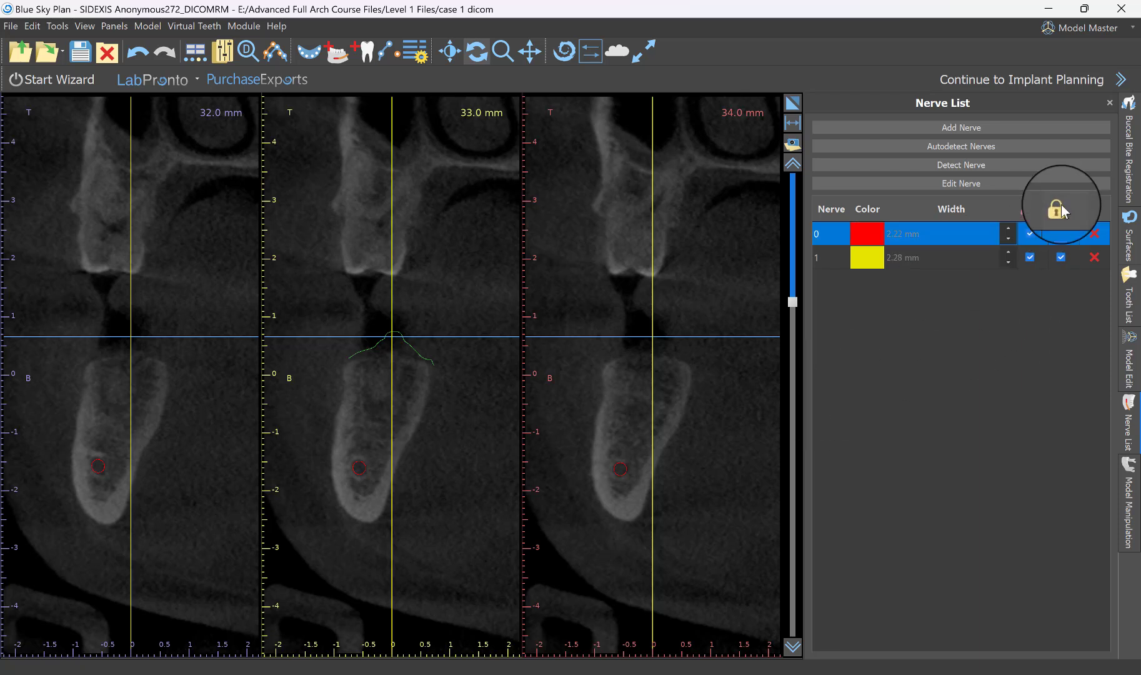
left_click(793, 102)
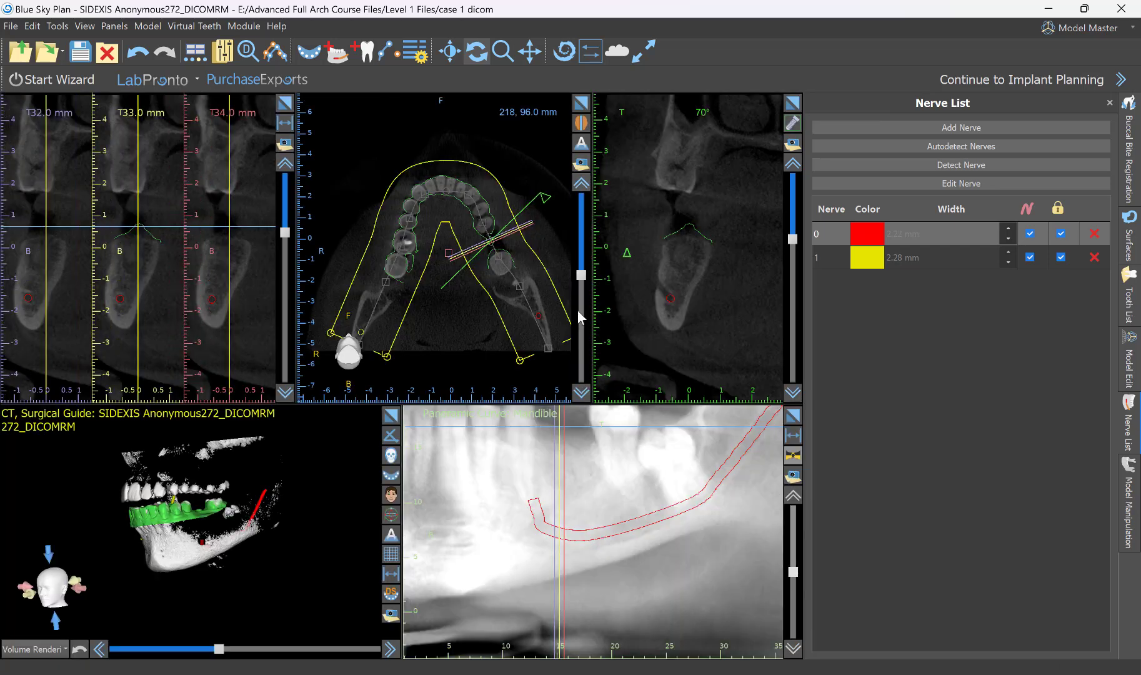
right_click_drag(587, 500, 590, 546)
left_click_drag(590, 546, 664, 588)
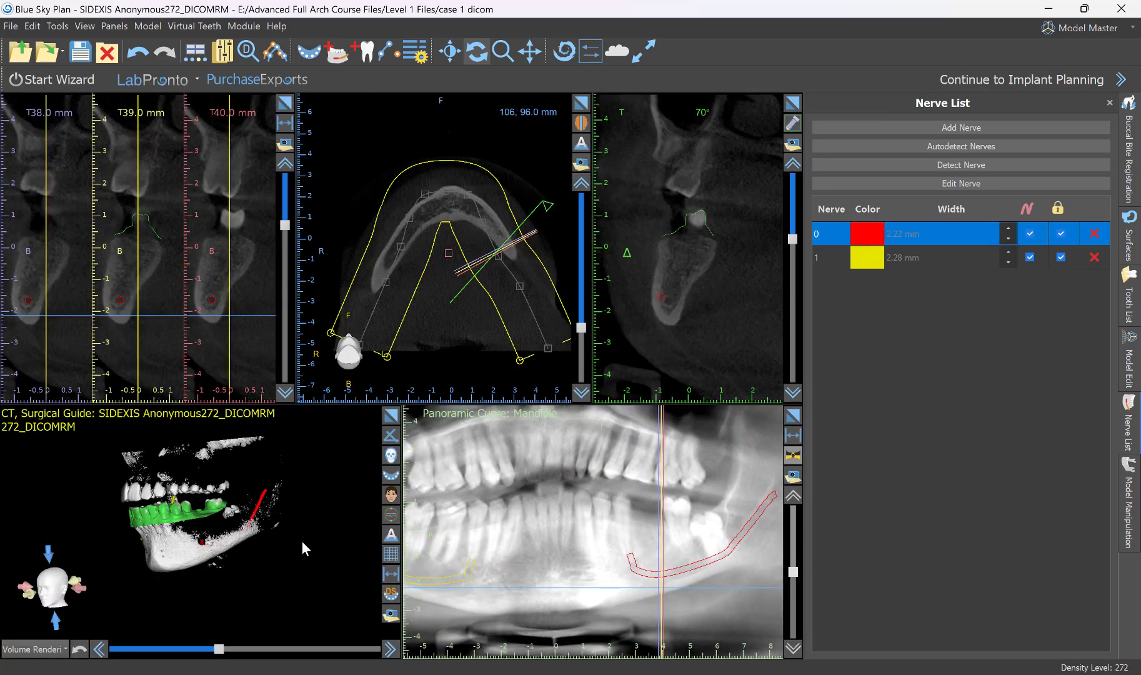
Enlarge the 3D view and examine both nerves with the mandible model from the side and the front.
left_click_drag(179, 528, 170, 503)
left_click_drag(171, 591, 142, 504)
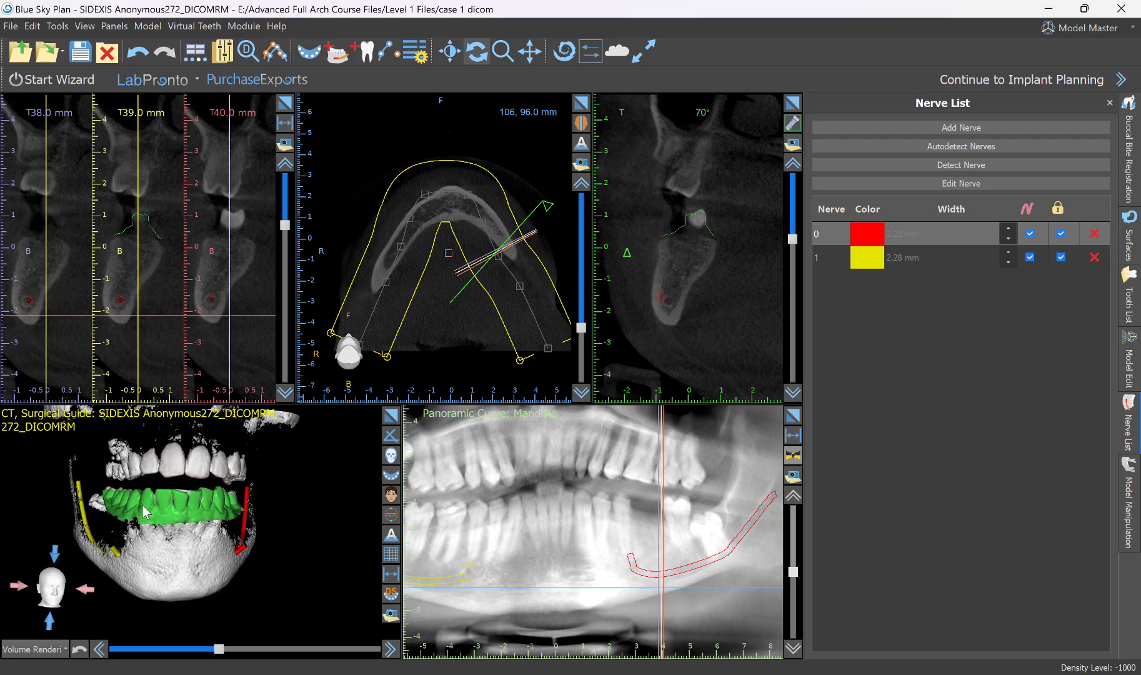
left_click_drag(243, 509, 325, 456)
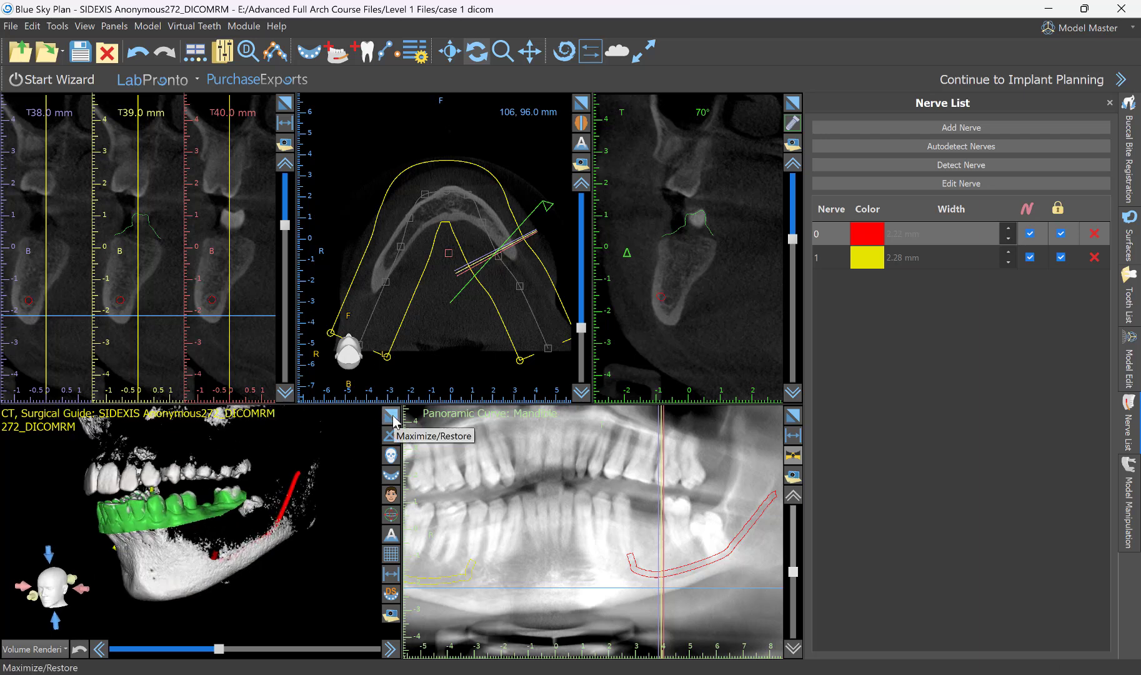
left_click(391, 416)
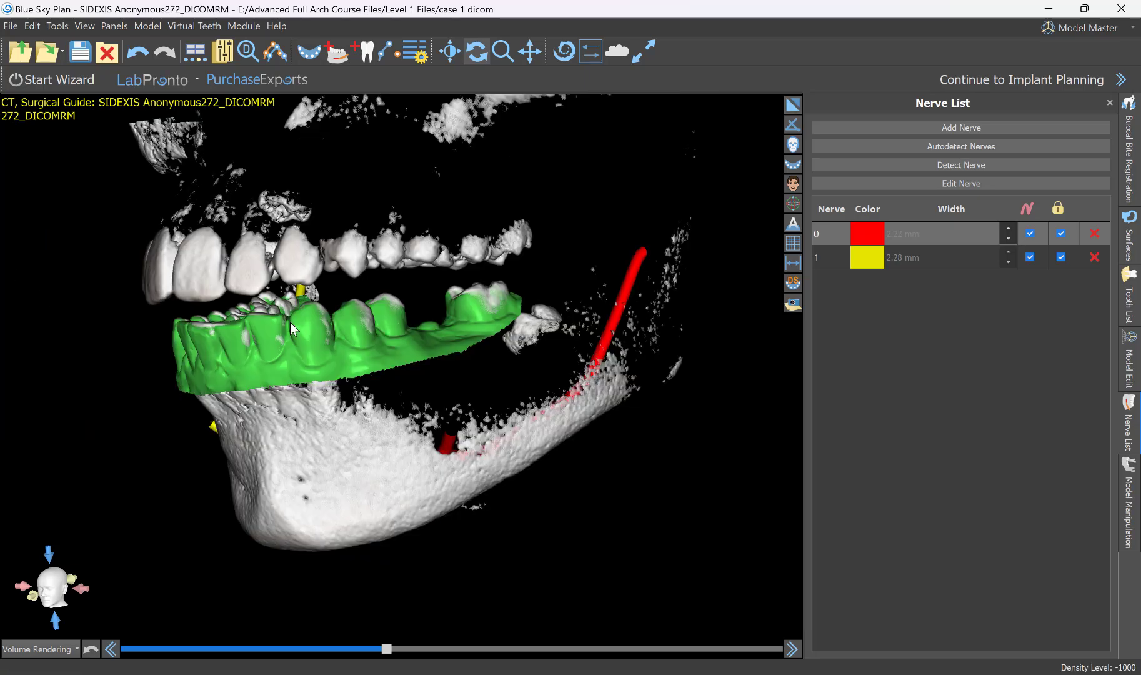
left_click_drag(243, 392, 585, 168)
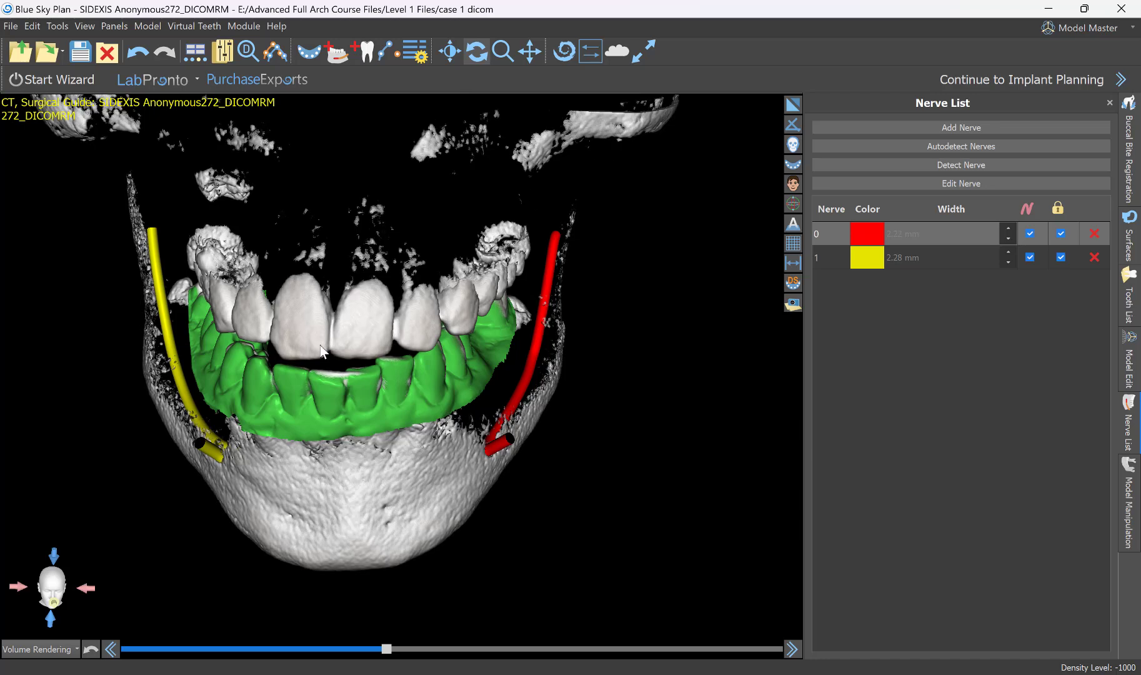
Bring up the surface settings and change the colour of the "case 1 gingiva stl" model to light blue (#55aaff).
left_click_drag(317, 451, 645, 113)
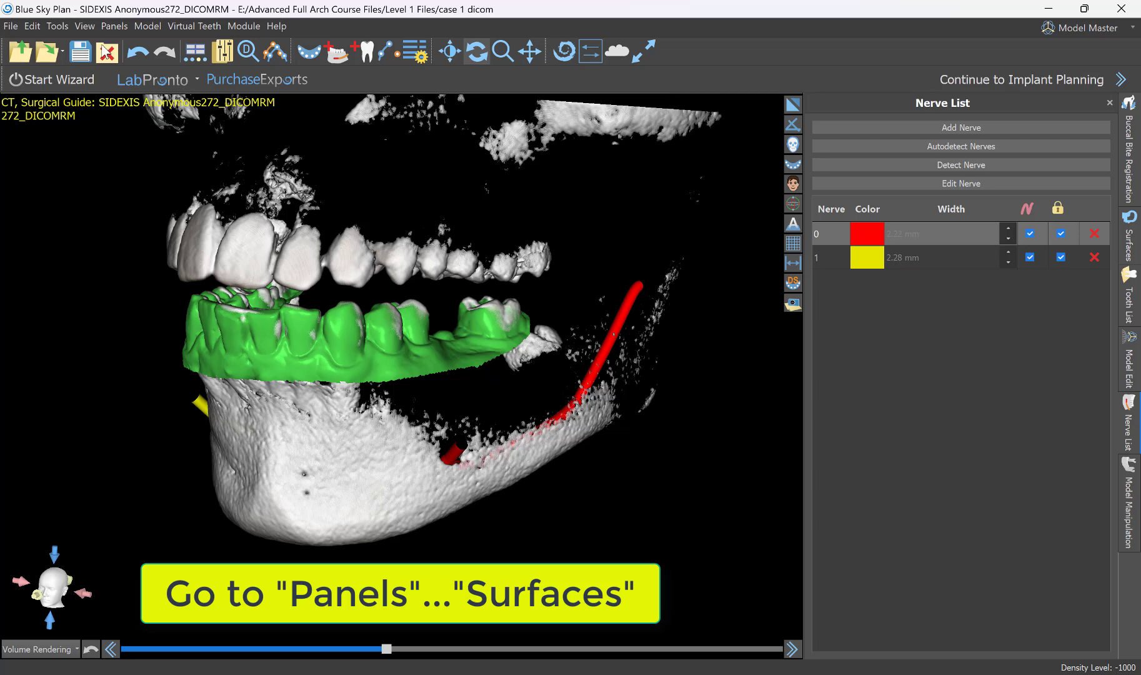
left_click(109, 26)
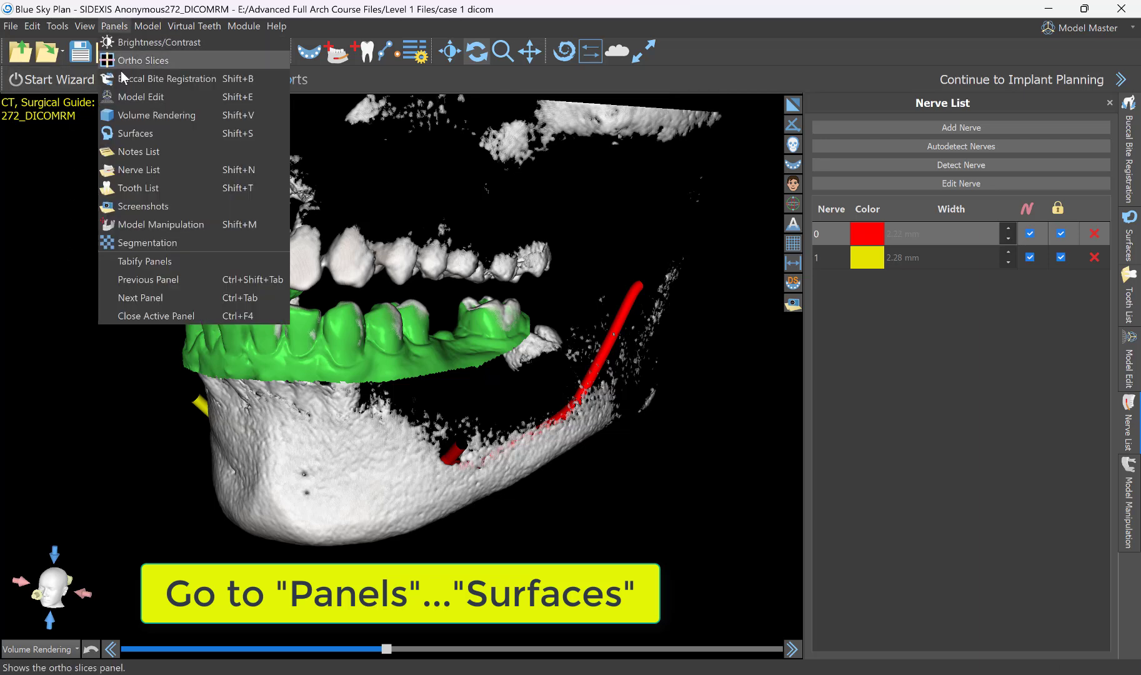
left_click(135, 133)
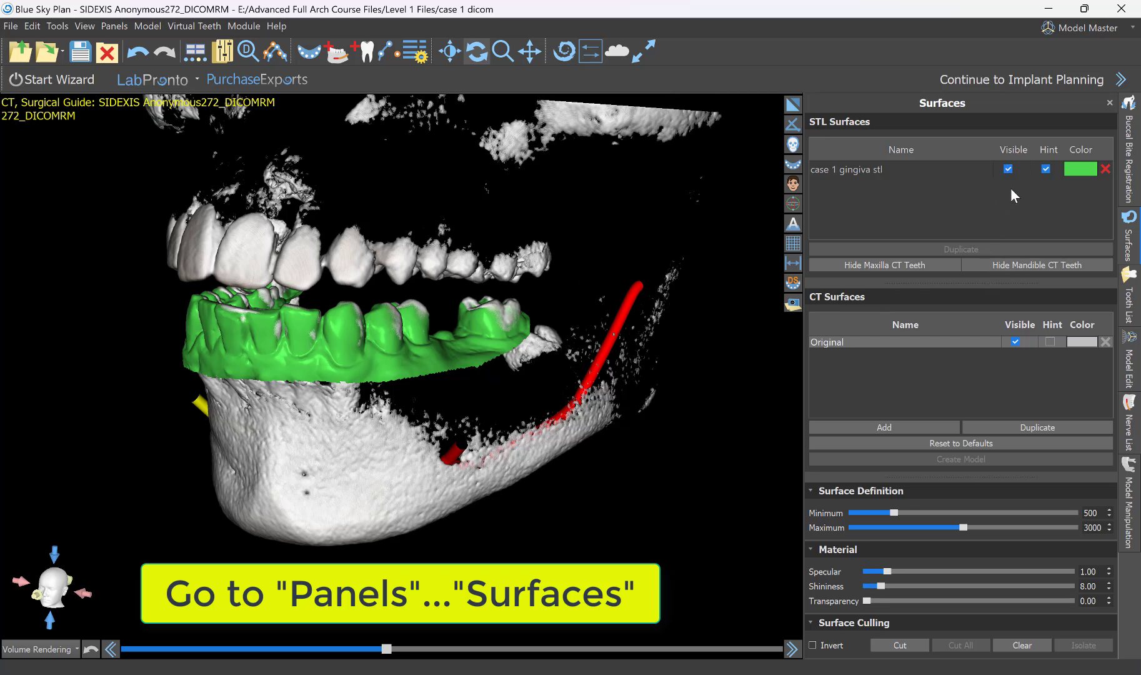
scroll(722, 256, "down", 3)
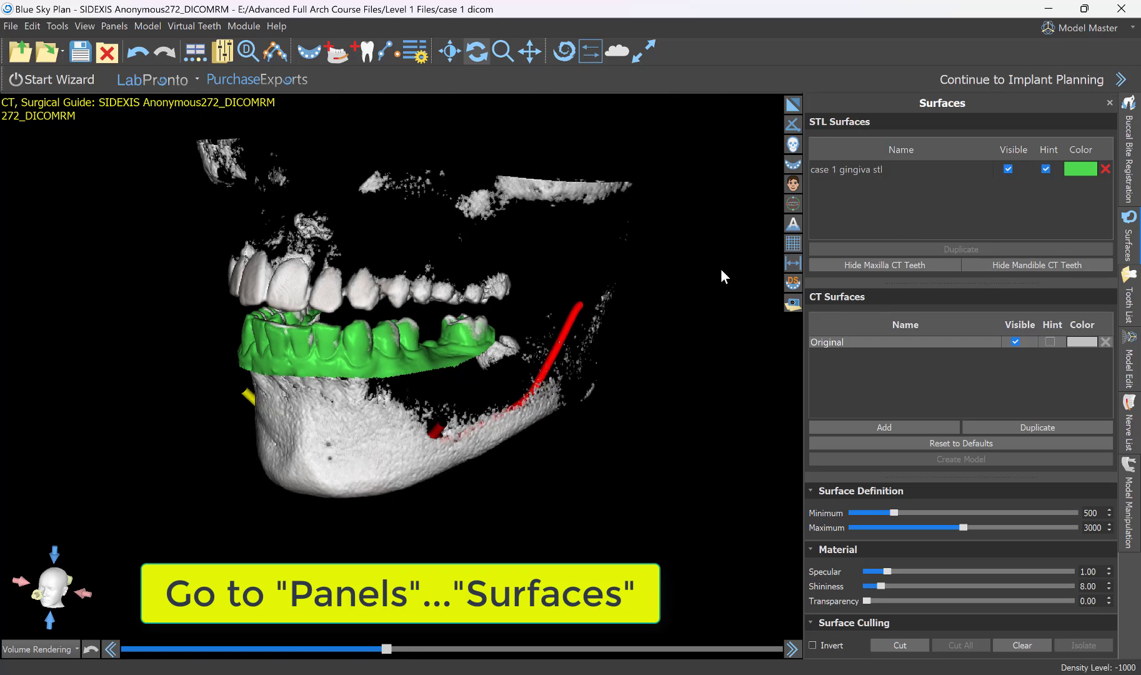
left_click_drag(584, 361, 644, 363)
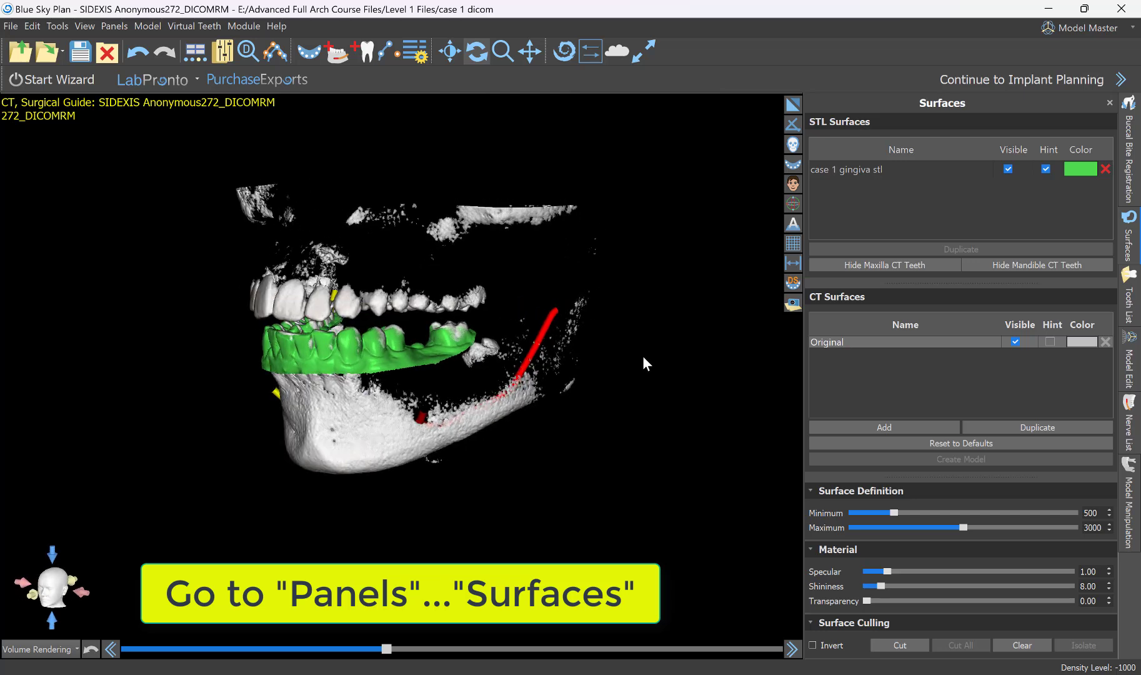
left_click(835, 170)
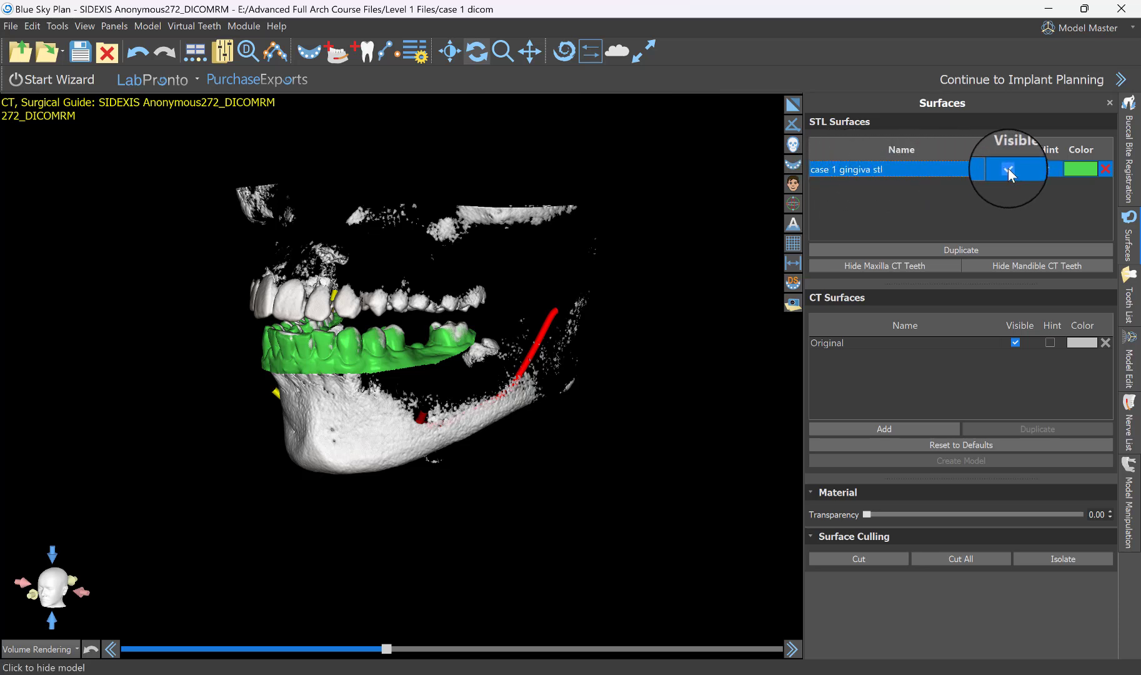
left_click(1078, 170)
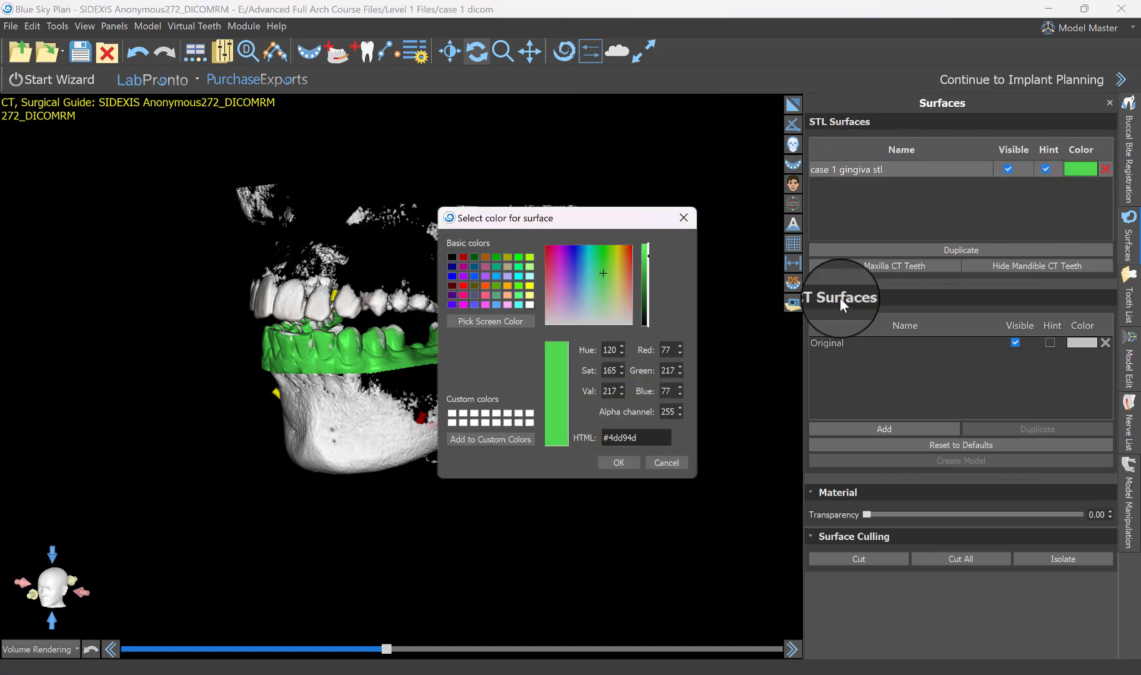
left_click(500, 303)
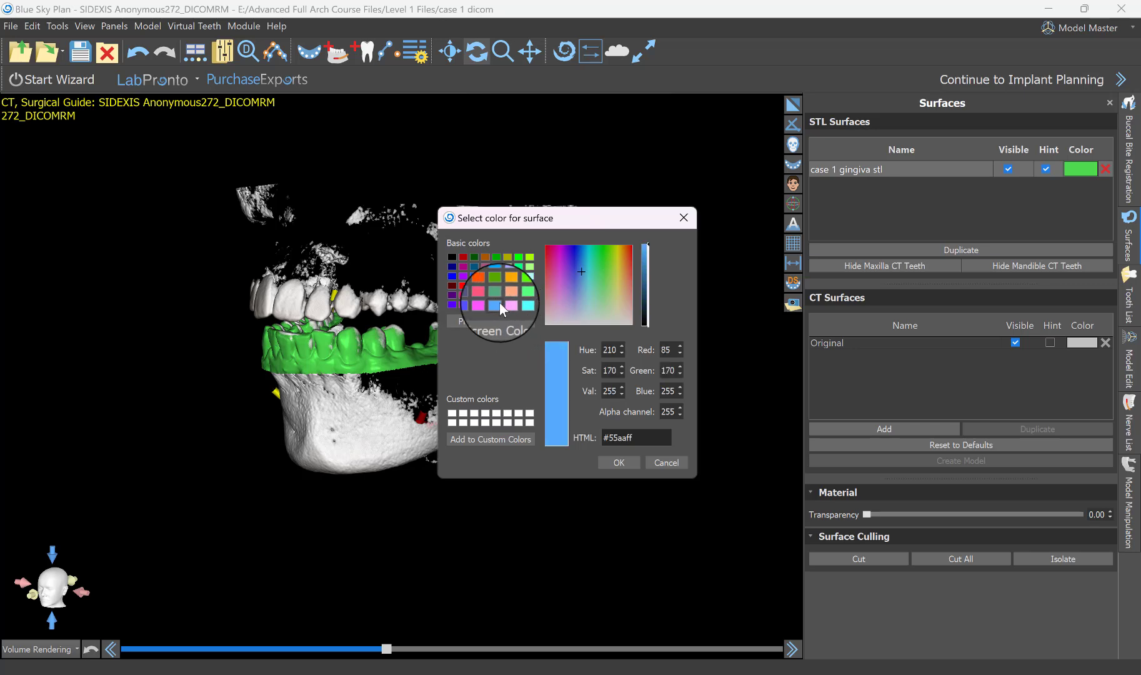
left_click(613, 461)
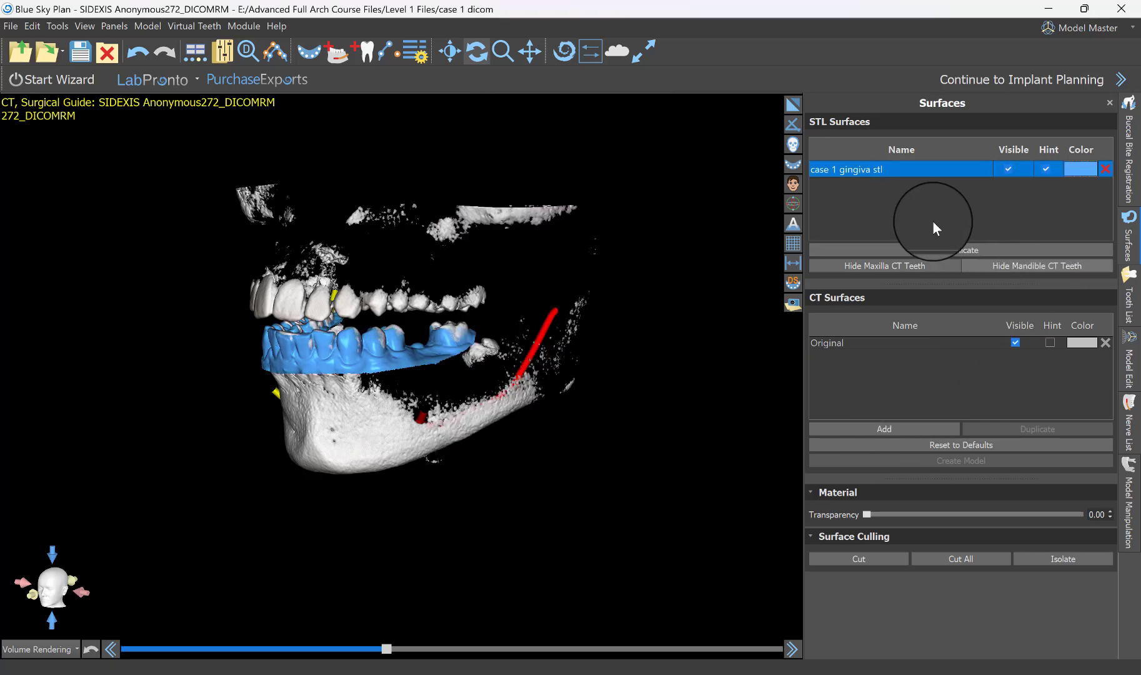
Hide the gingiva model's outline in the enlarged axial view at the level of the lower teeth, and show it again.
left_click(794, 105)
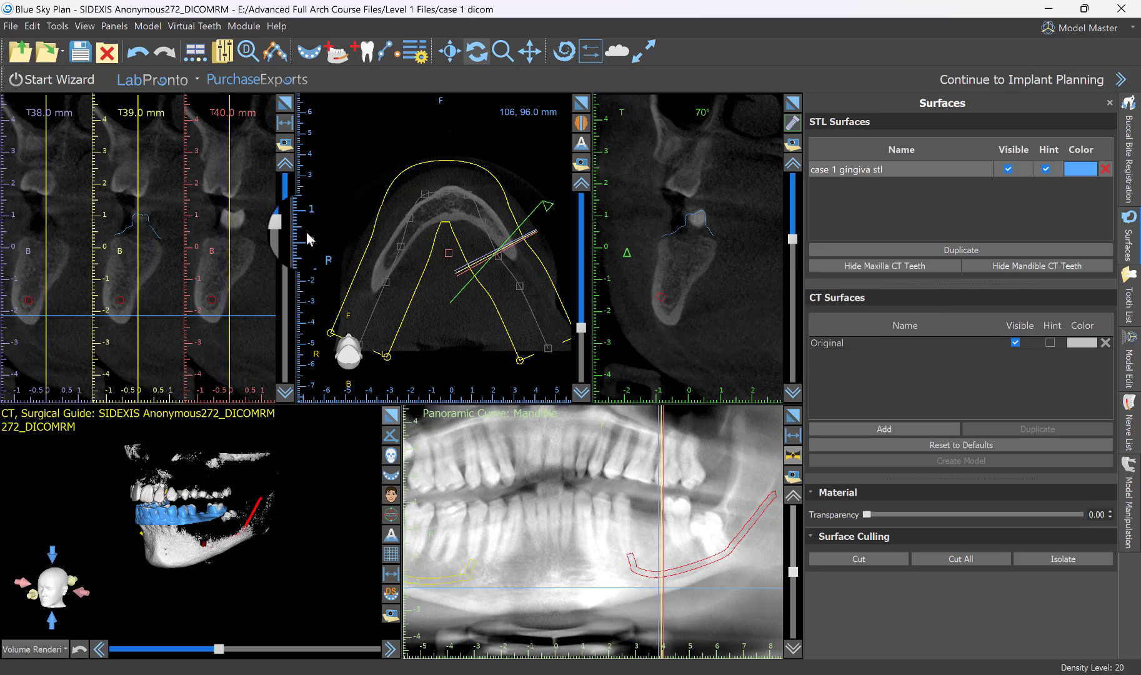
left_click(554, 498)
left_click(581, 102)
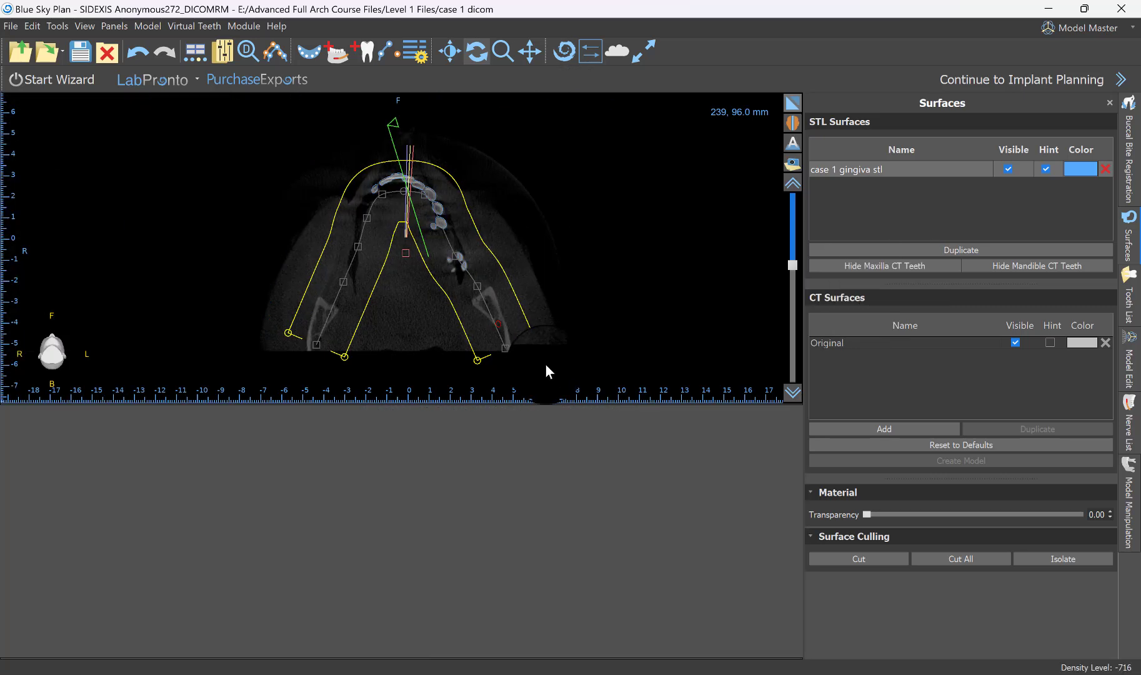
left_click_drag(795, 361, 793, 373)
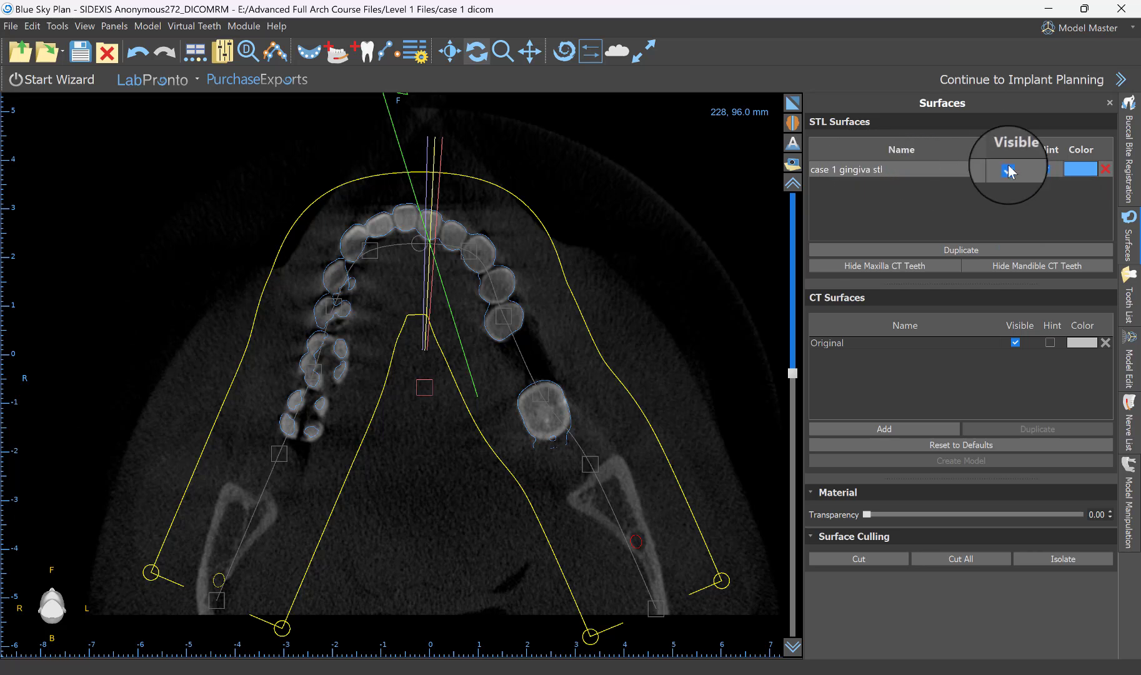
left_click(1046, 169)
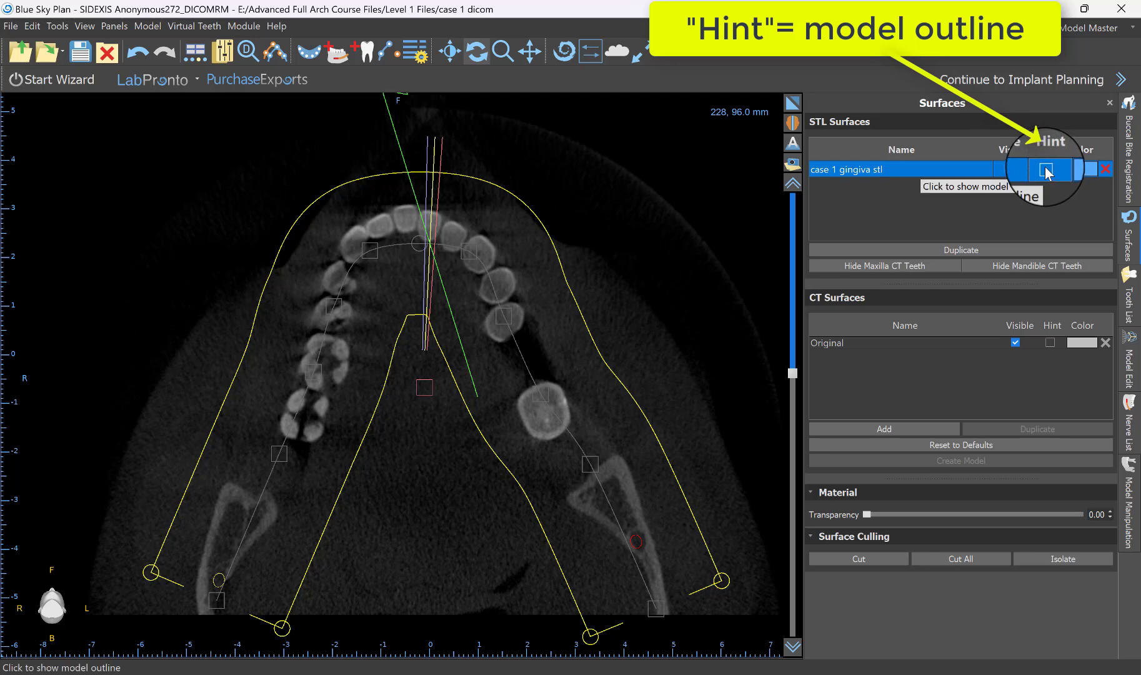
left_click(1046, 169)
left_click(793, 110)
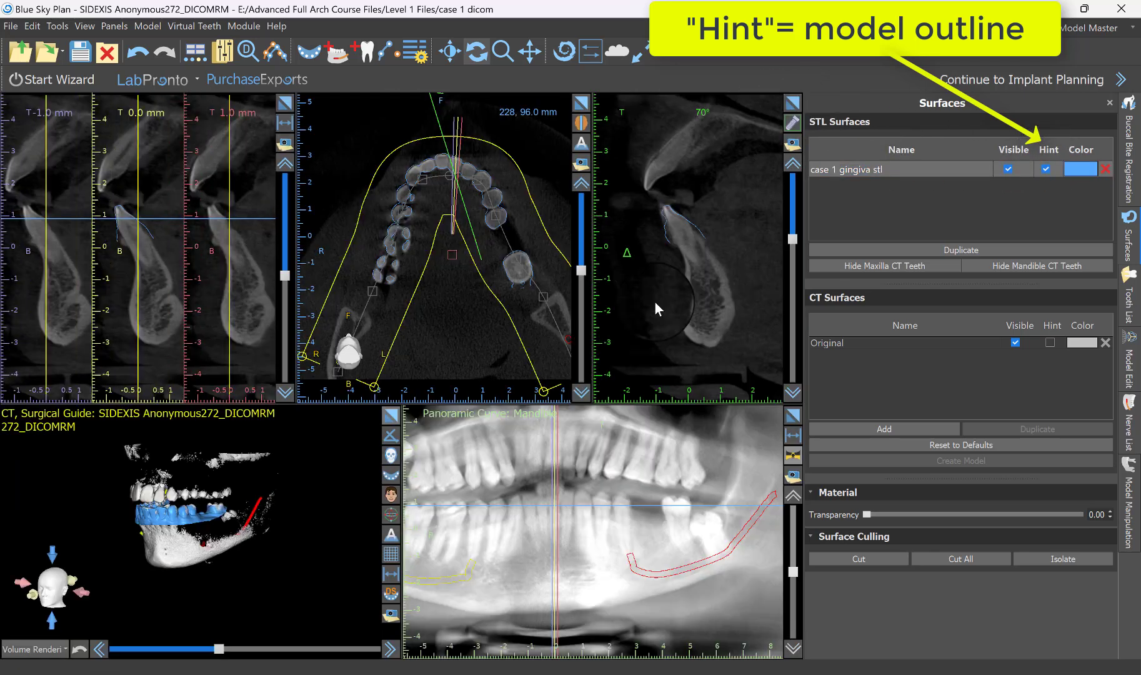
Hide the gingiva model in the enlarged 3D view to compare it with the CT teeth, and show it again.
left_click(1007, 169)
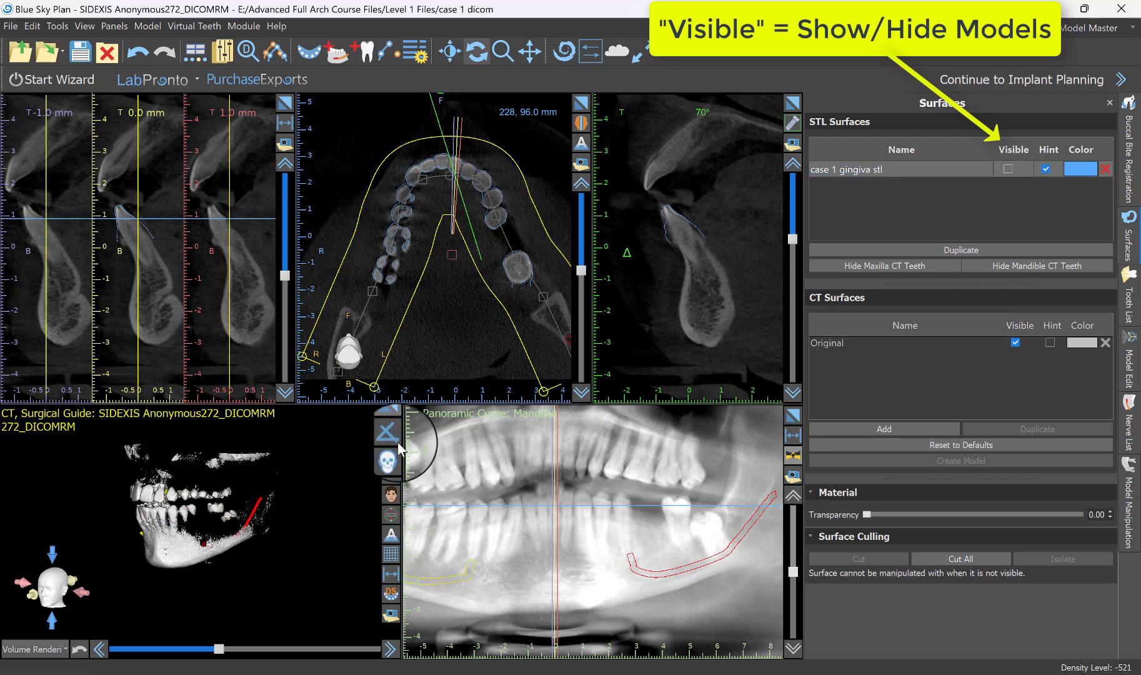
left_click(391, 423)
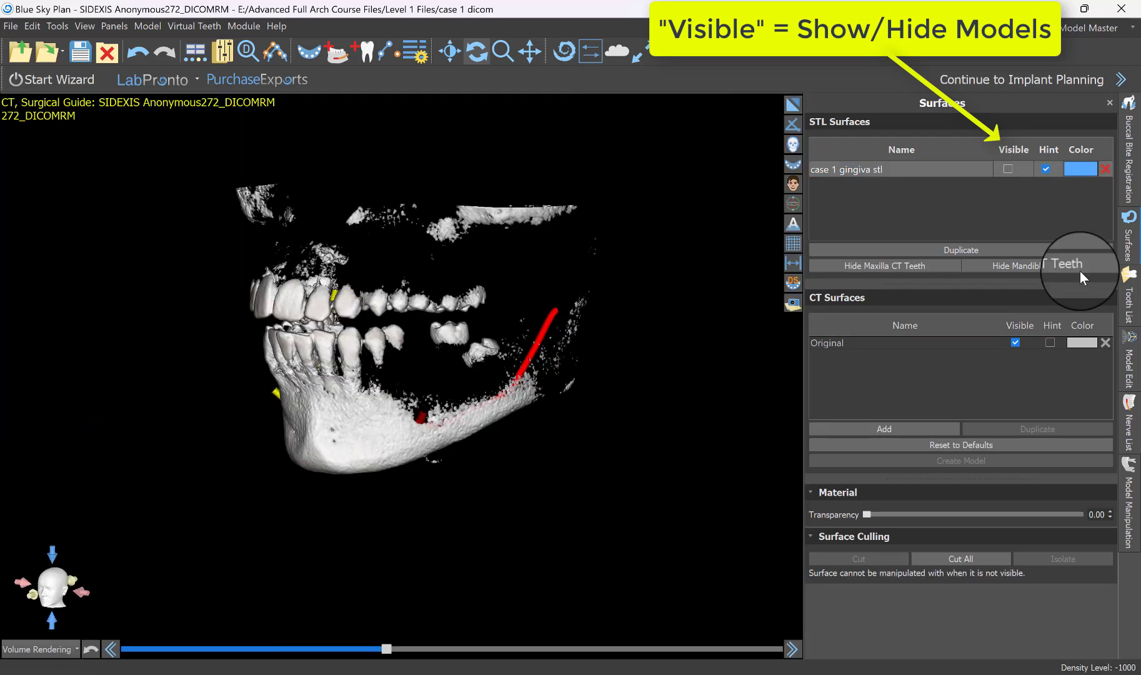
left_click(1006, 168)
left_click(1006, 168)
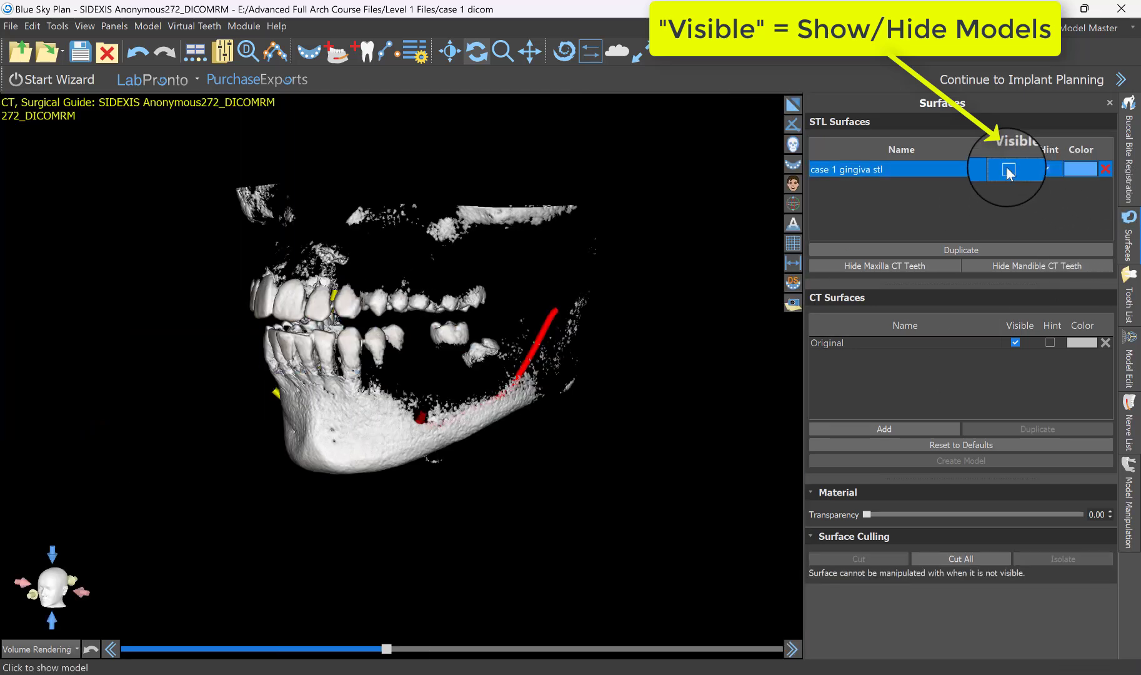
left_click(1007, 168)
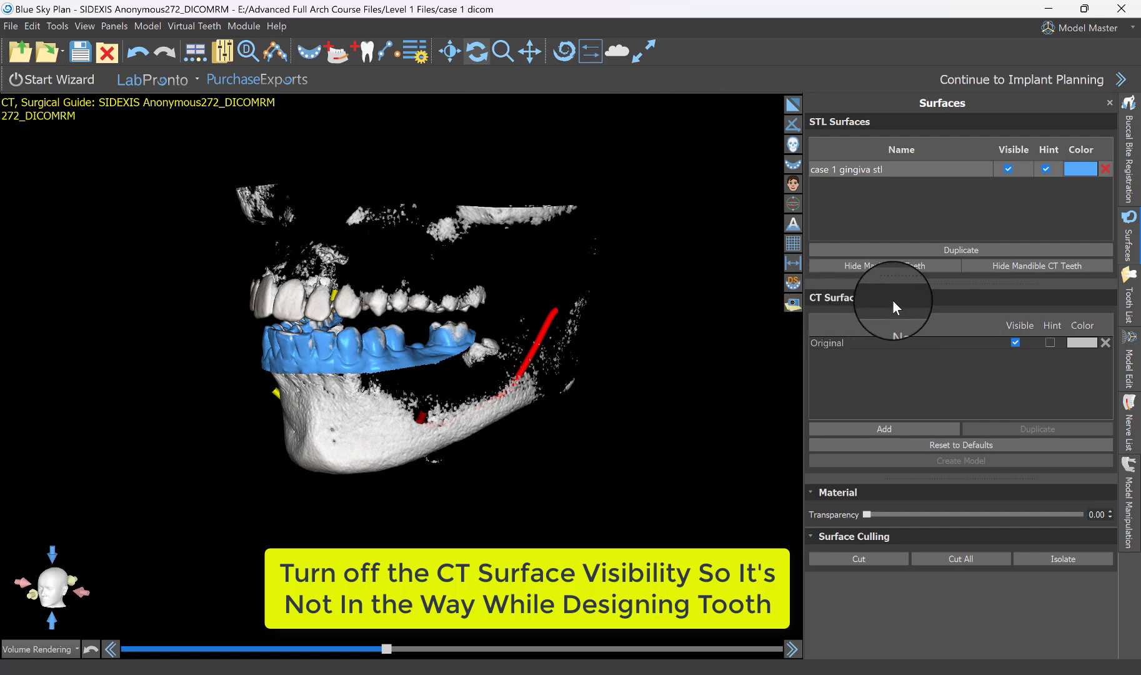
Hide the original CT surface and view the gingiva model and both nerves from above in close-up.
left_click(1015, 343)
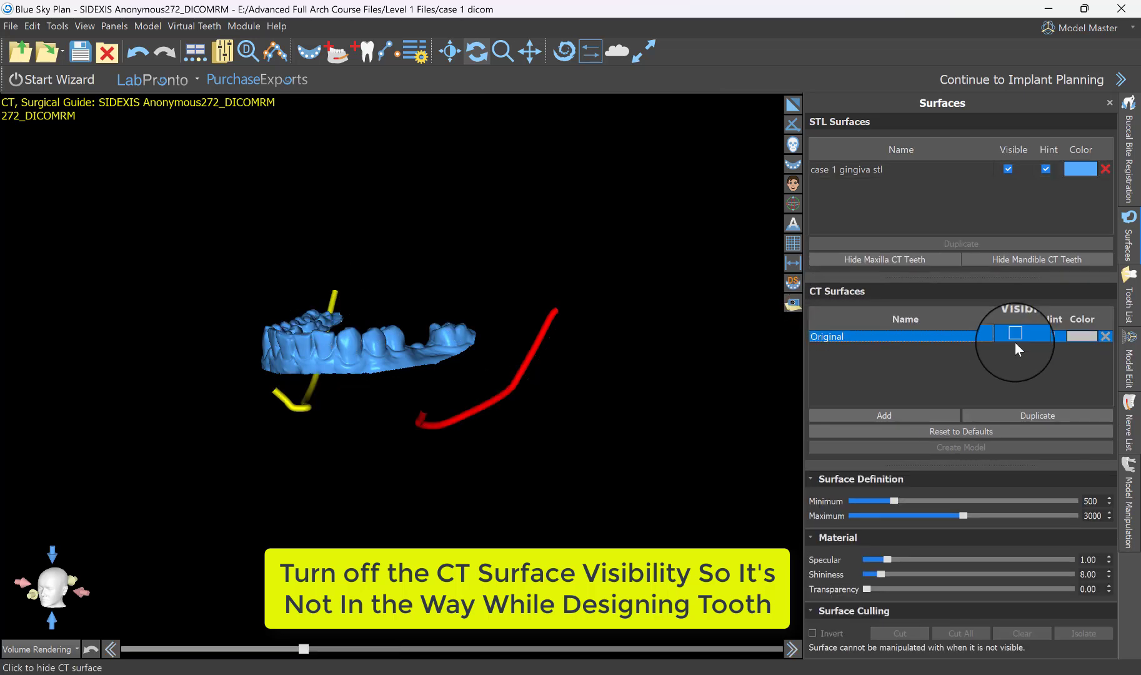
left_click_drag(395, 250, 393, 381)
left_click_drag(425, 563, 406, 565)
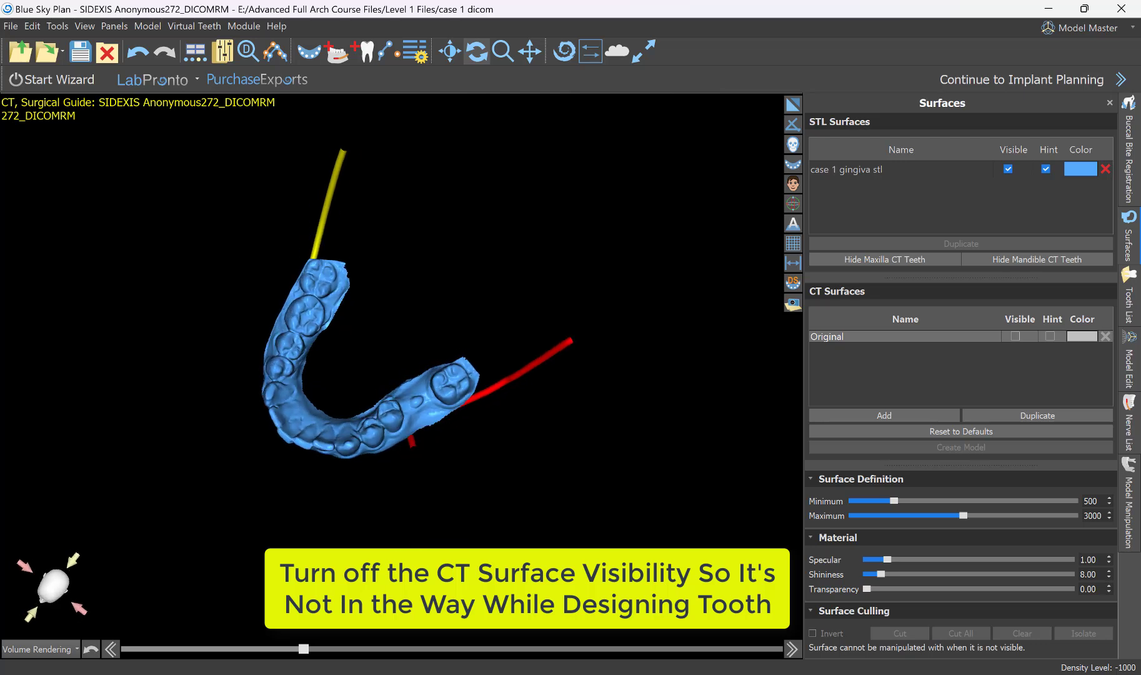
scroll(470, 486, "up", 5)
scroll(469, 486, "down", 2)
left_click_drag(454, 461, 475, 530)
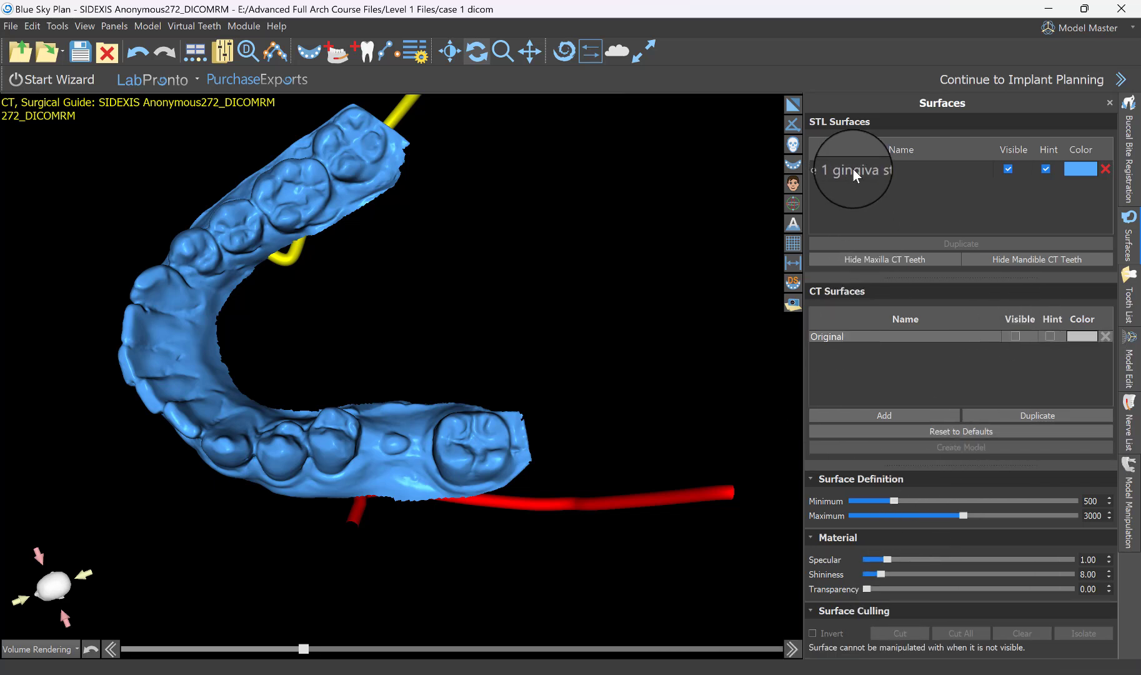
Show the original CT surface again and face the jaws from the front in the 3D view.
left_click(1008, 337)
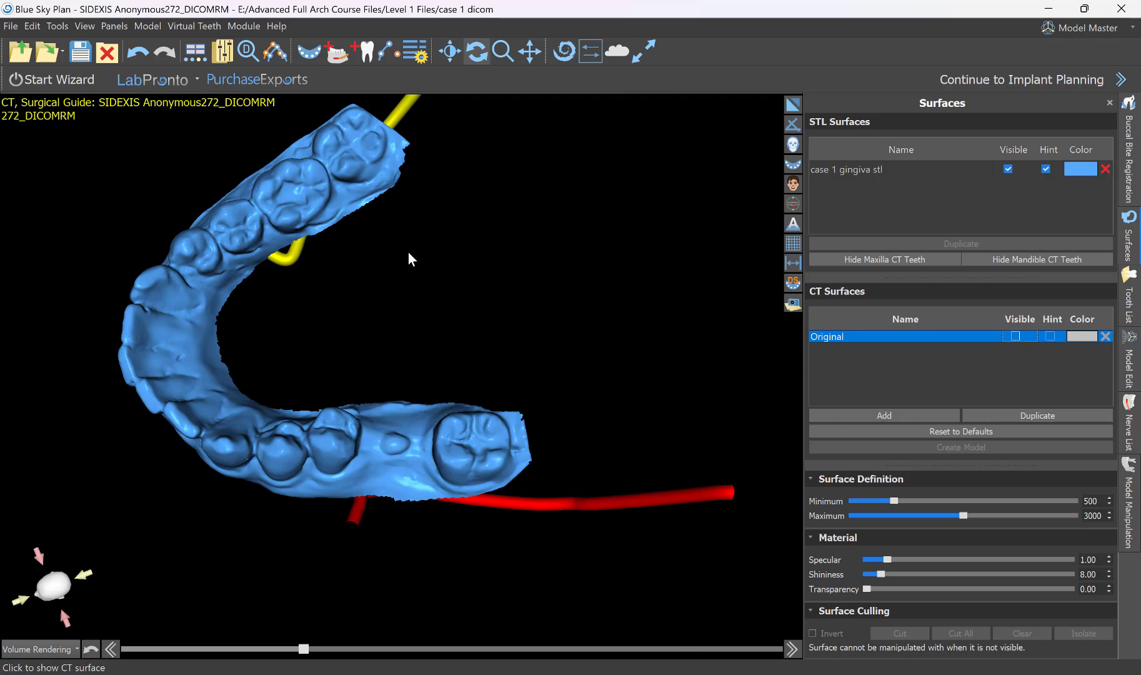
left_click_drag(418, 304, 425, 237)
scroll(425, 250, "down", 5)
left_click_drag(422, 380, 388, 468)
scroll(497, 436, "up", 2)
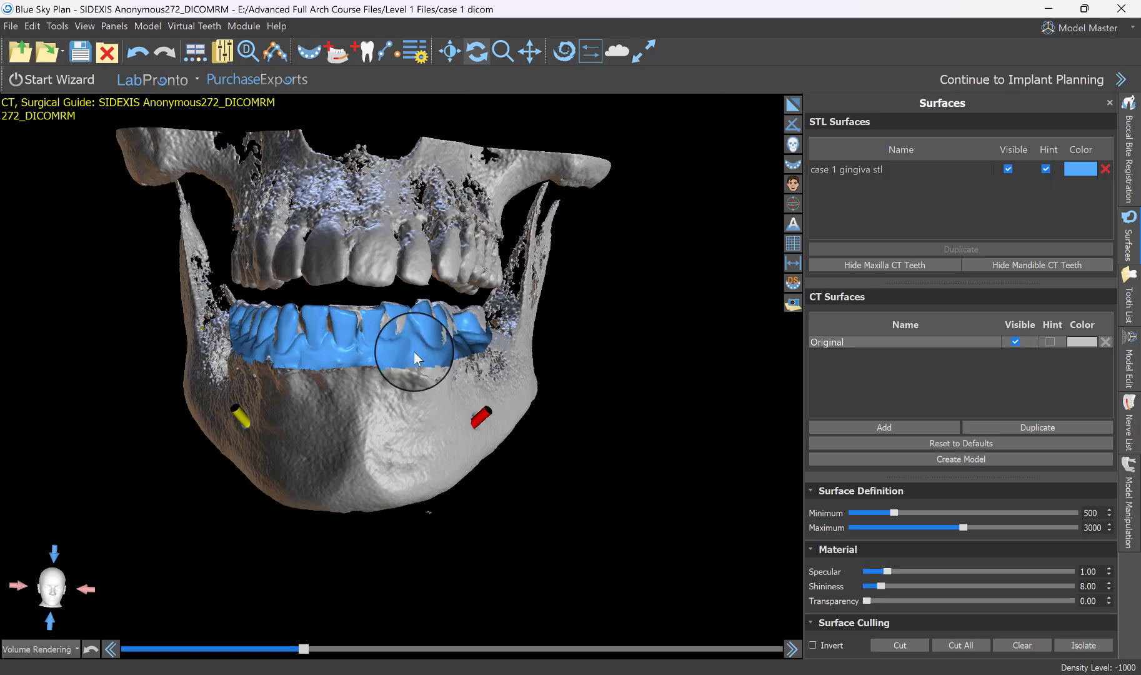
Isolate the mandible in the original CT surface by picking the bone at the chin, removing the maxilla and loose fragments.
left_click_drag(414, 351, 1093, 632)
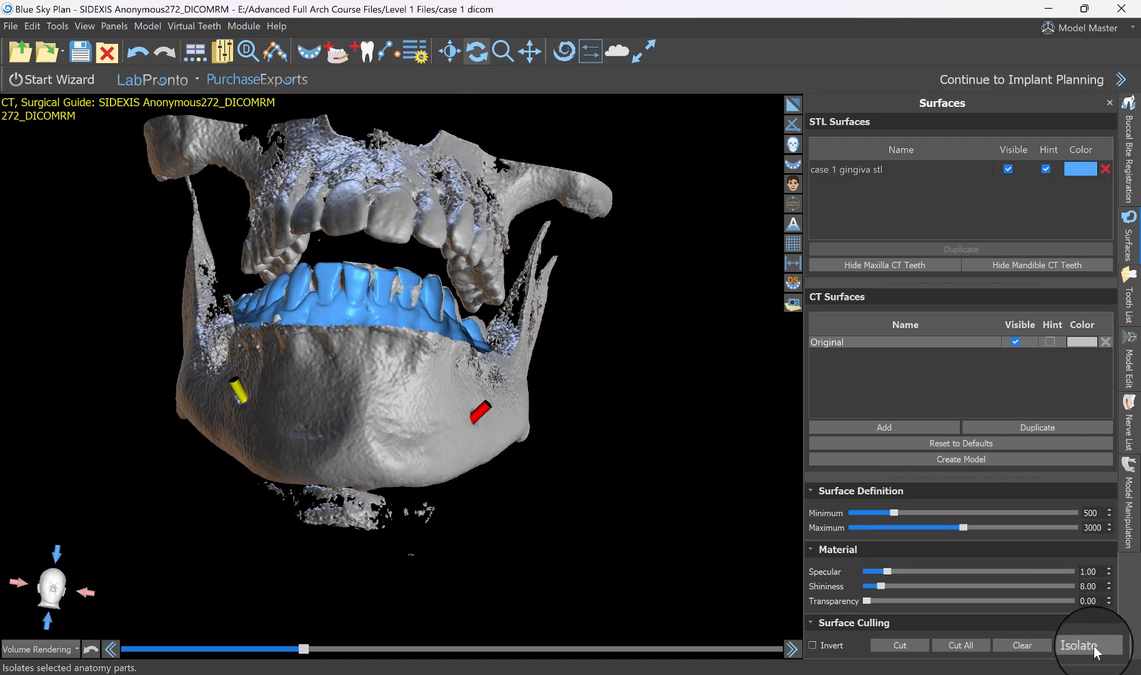
left_click(1087, 645)
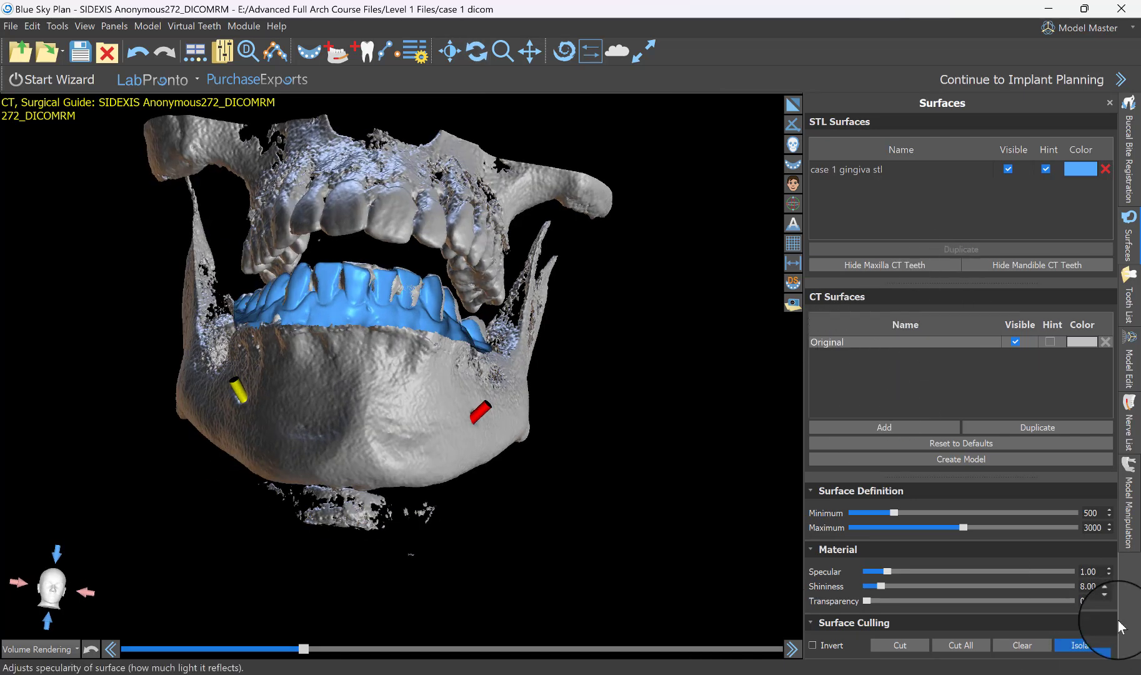
left_click(1089, 645)
left_click(838, 340)
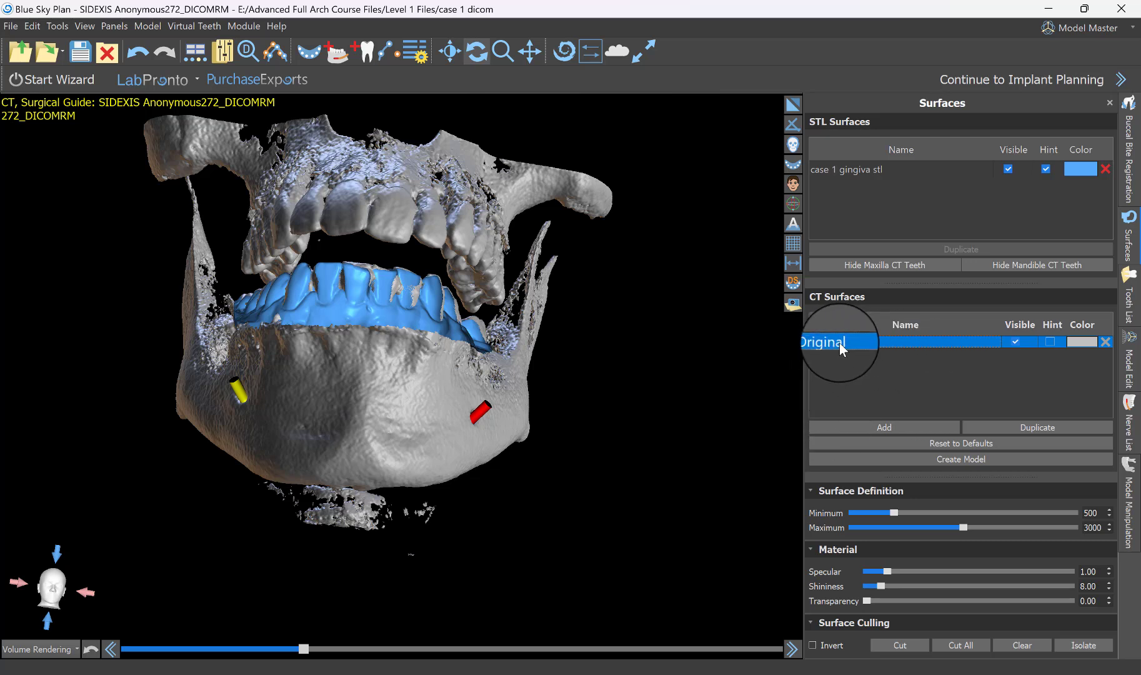
left_click(1084, 645)
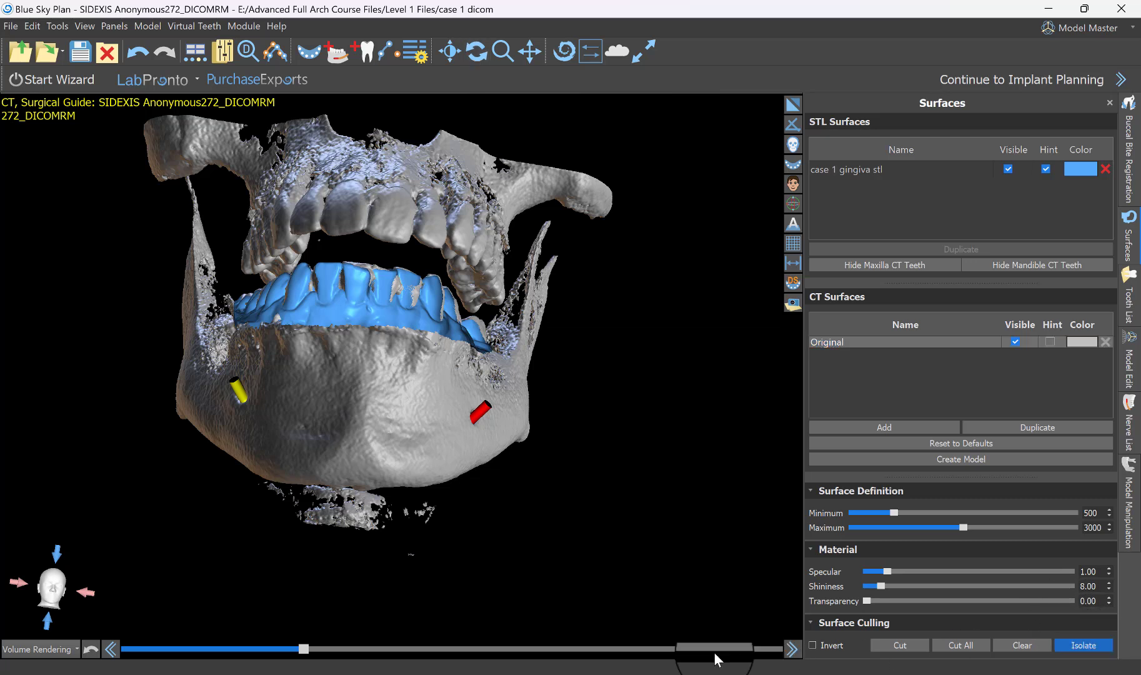
left_click(363, 383)
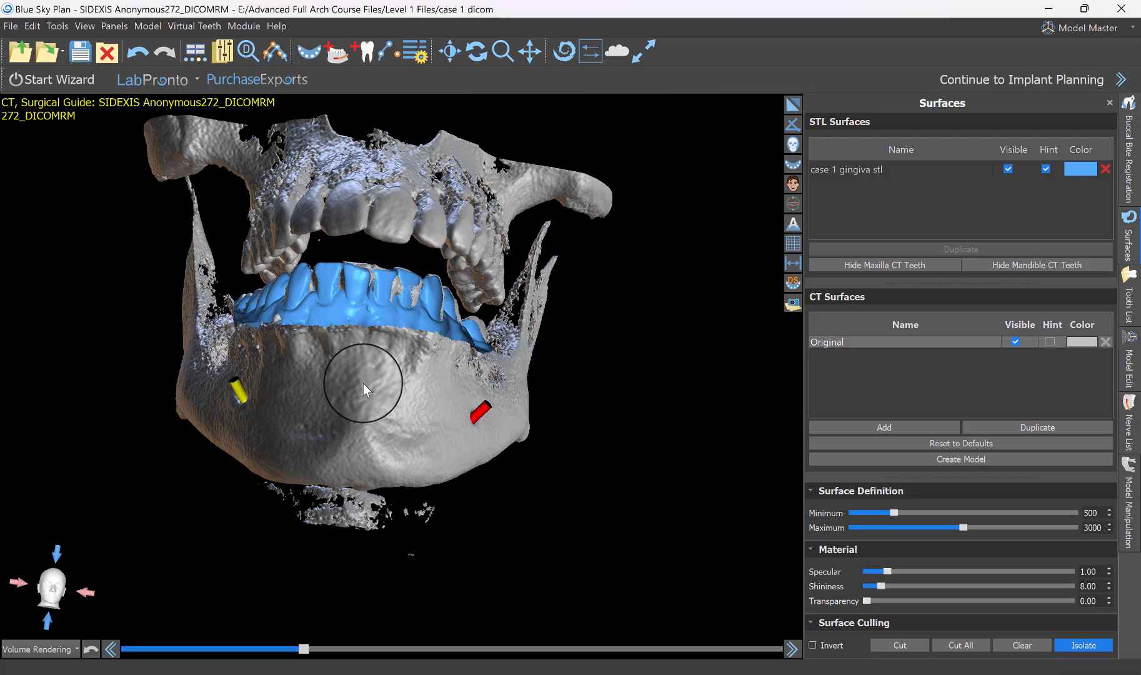
left_click_drag(447, 273, 574, 400)
left_click_drag(388, 398, 606, 361)
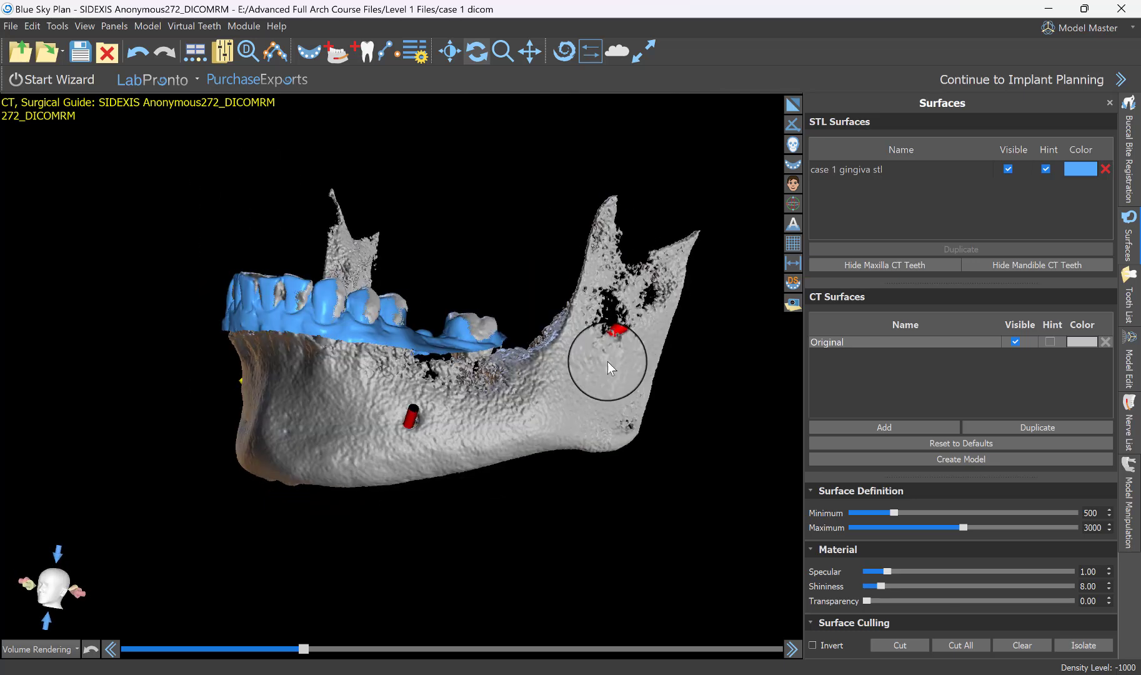
Cut the upper ends of both rami off the mandible's CT surface and trim the ramus on the red nerve's side slightly lower.
left_click_drag(515, 410, 459, 224)
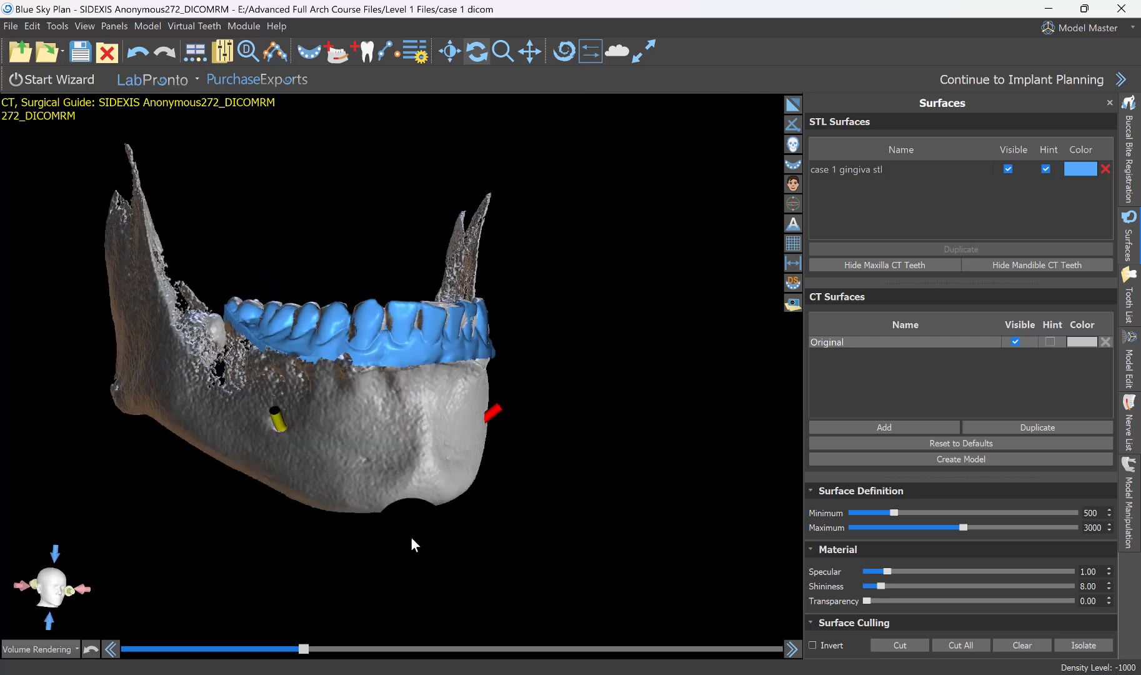
left_click_drag(411, 536, 656, 544)
left_click_drag(438, 606, 431, 553)
left_click(912, 646)
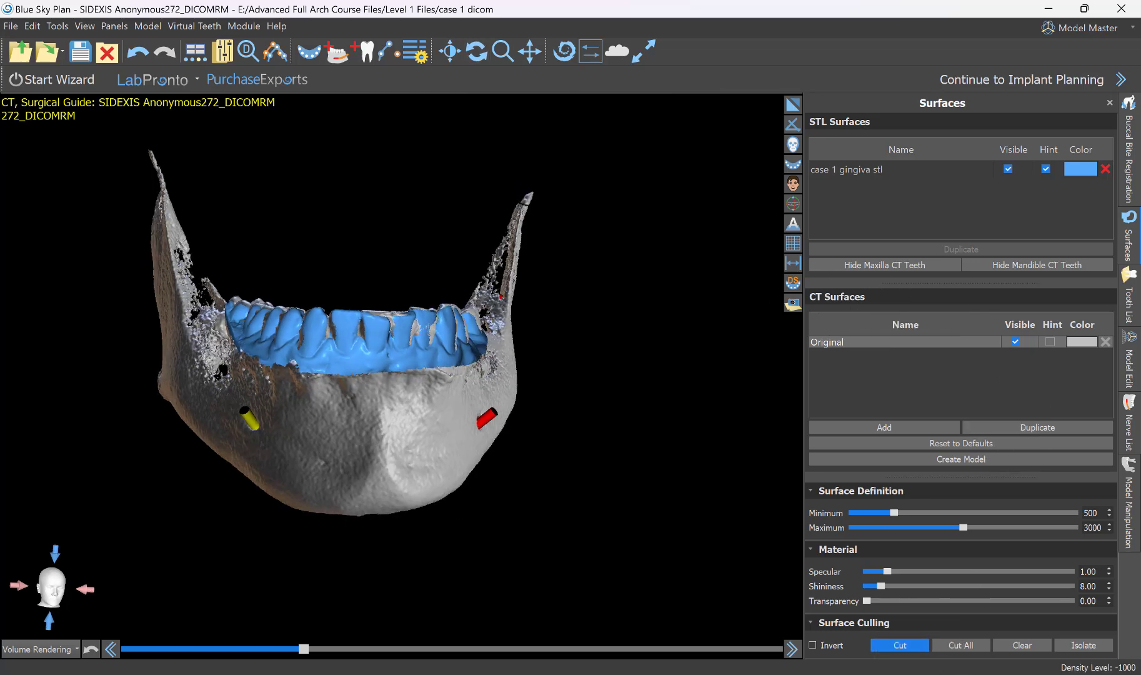
mouse_move(572, 178)
left_mouse_down()
mouse_move(460, 145)
mouse_move(214, 120)
mouse_move(135, 126)
mouse_move(84, 180)
mouse_move(76, 215)
mouse_move(110, 261)
mouse_move(431, 272)
mouse_move(516, 220)
left_mouse_up()
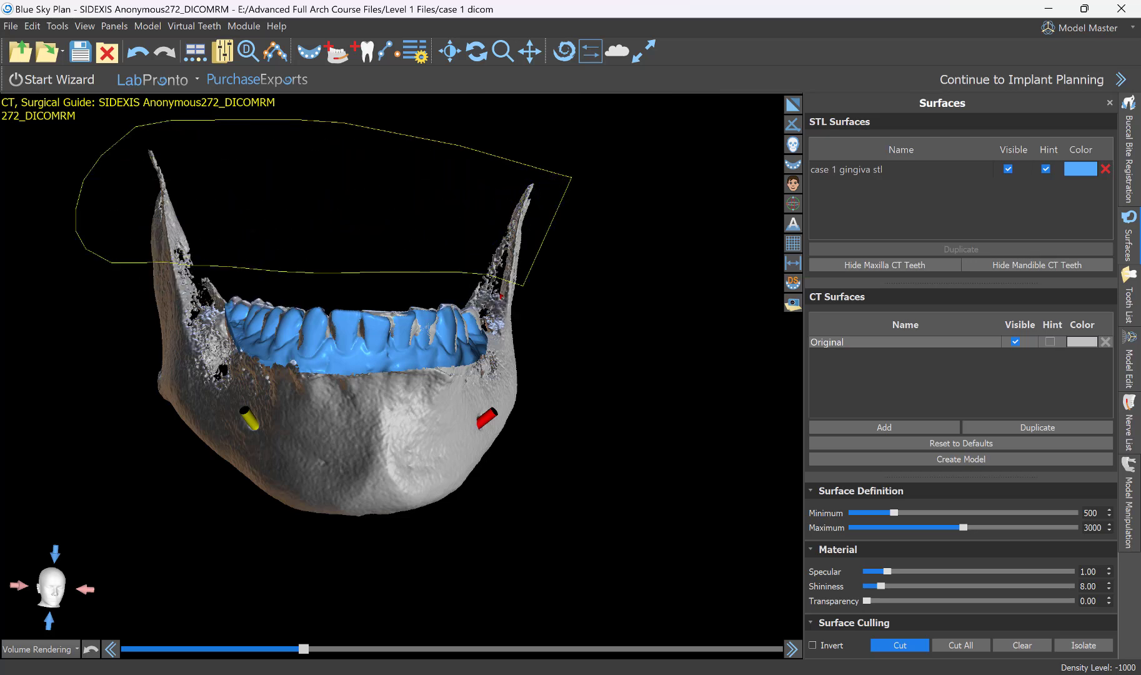
left_click_drag(523, 284, 632, 305)
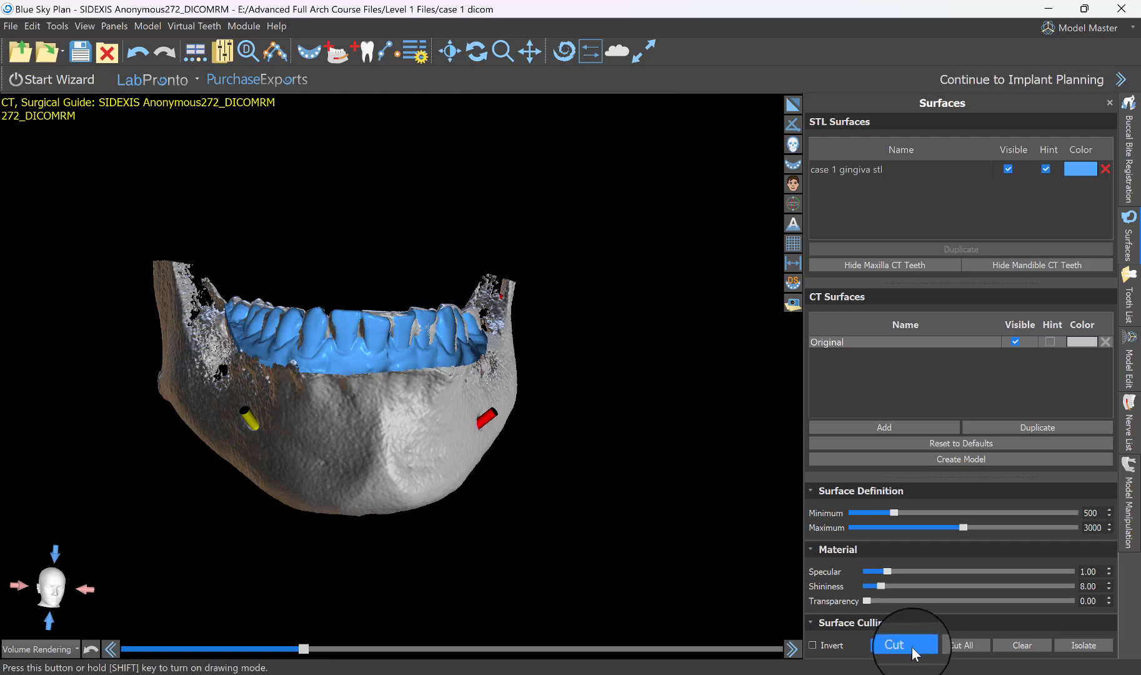
left_click_drag(523, 257, 457, 277)
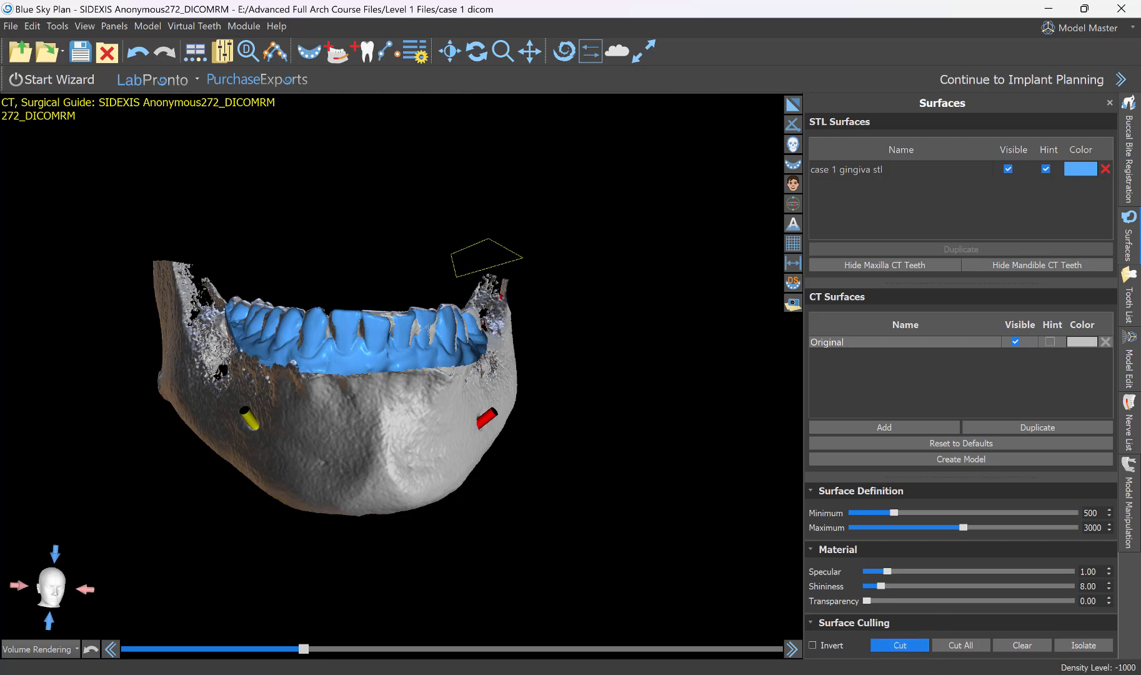
double_click(587, 296)
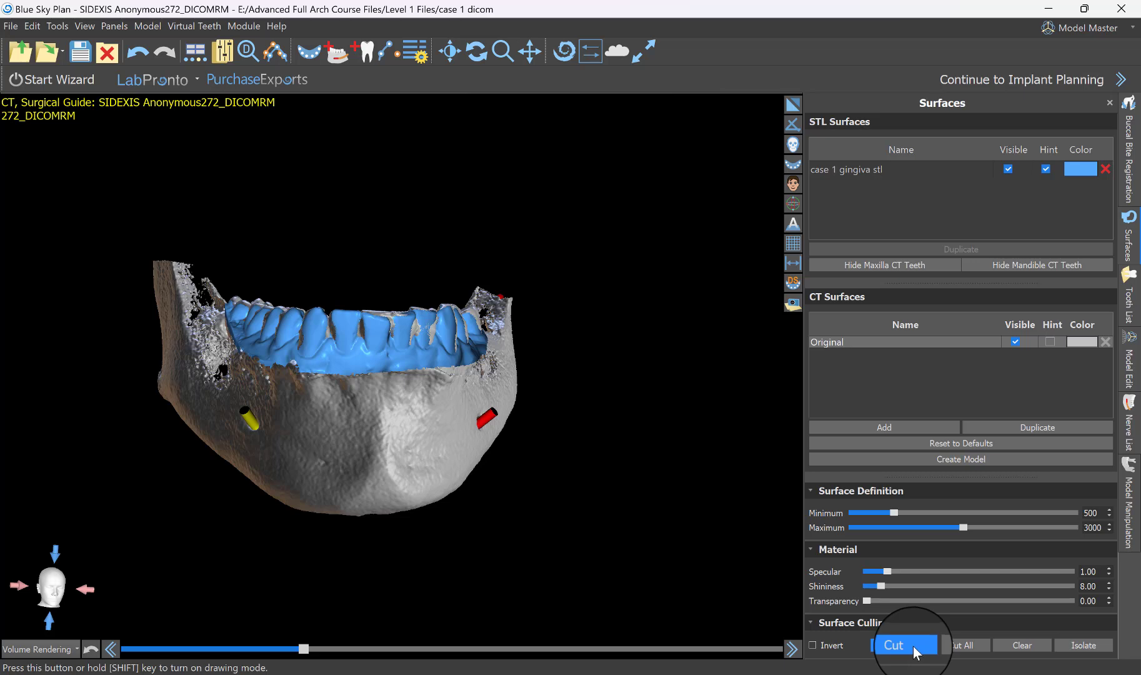
Hide the original CT surface and restore the multi-view layout with the slices and panoramic view.
left_click(915, 651)
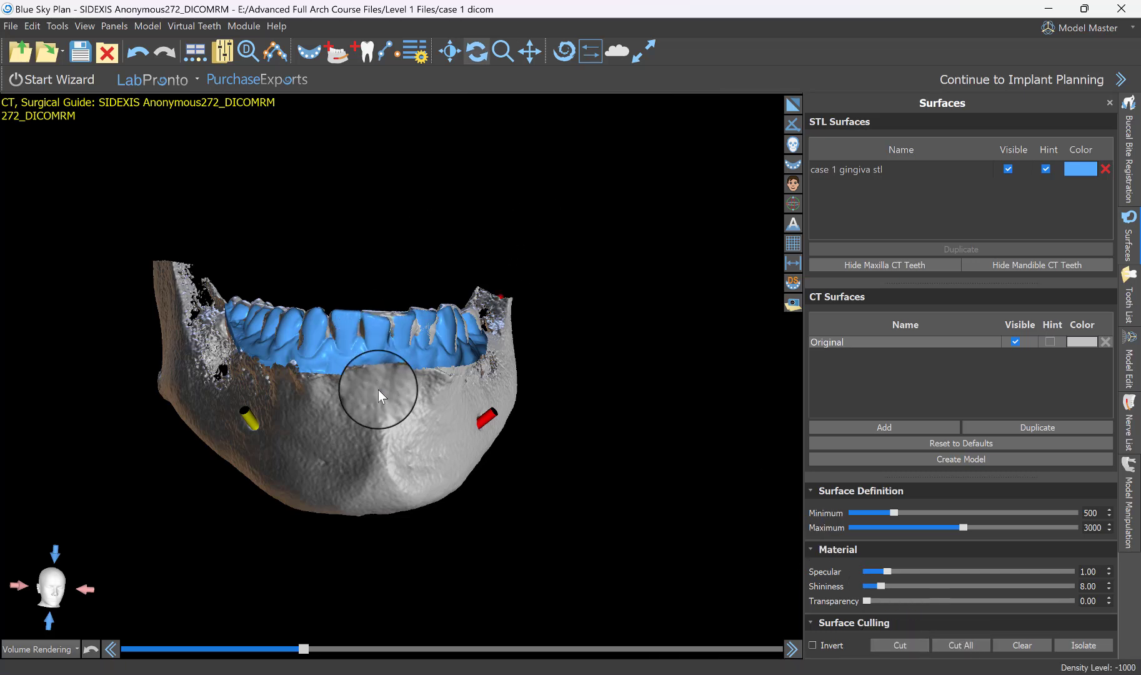
left_click_drag(378, 389, 519, 439)
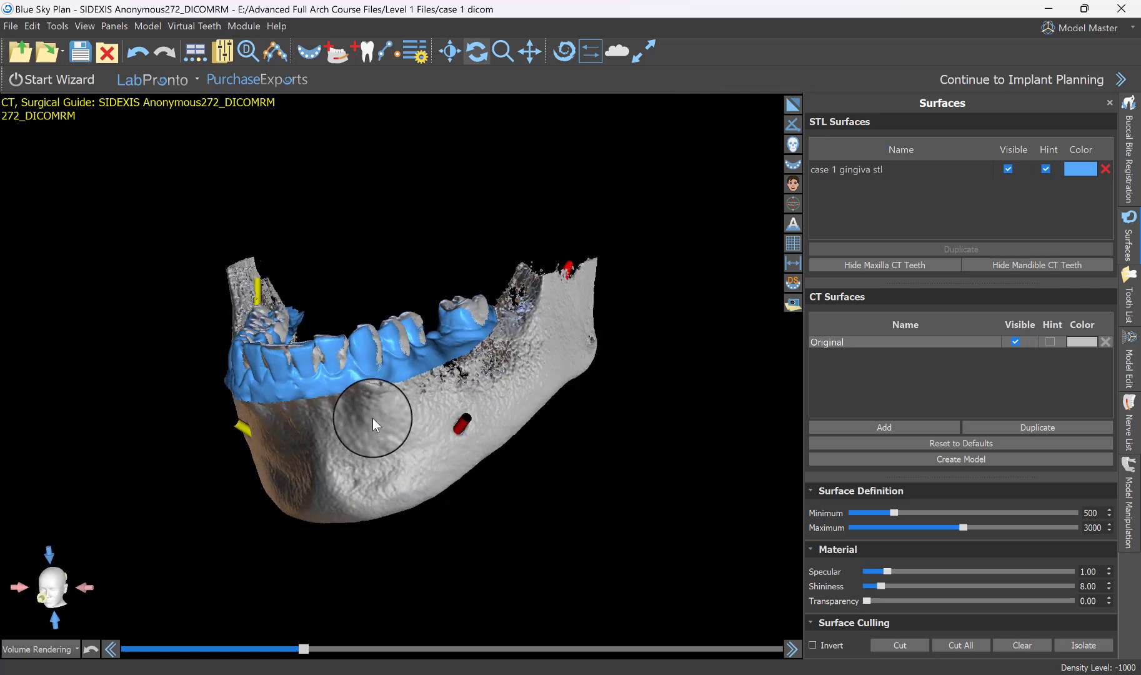
left_click_drag(372, 418, 562, 406)
left_click(1015, 342)
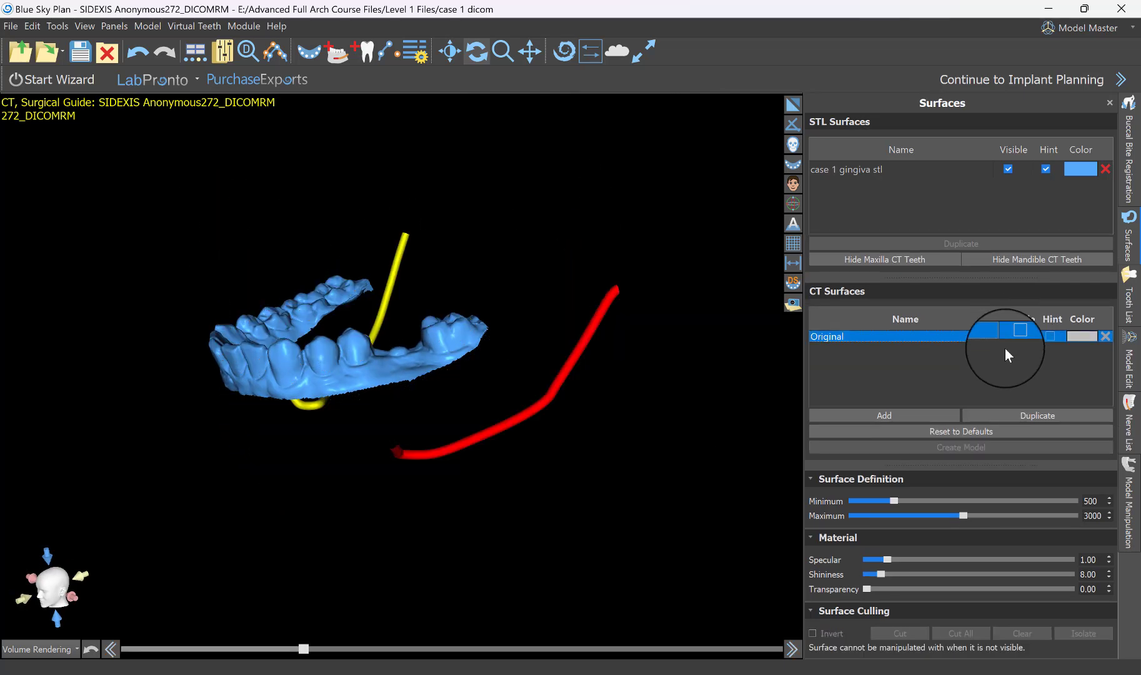
left_click(792, 105)
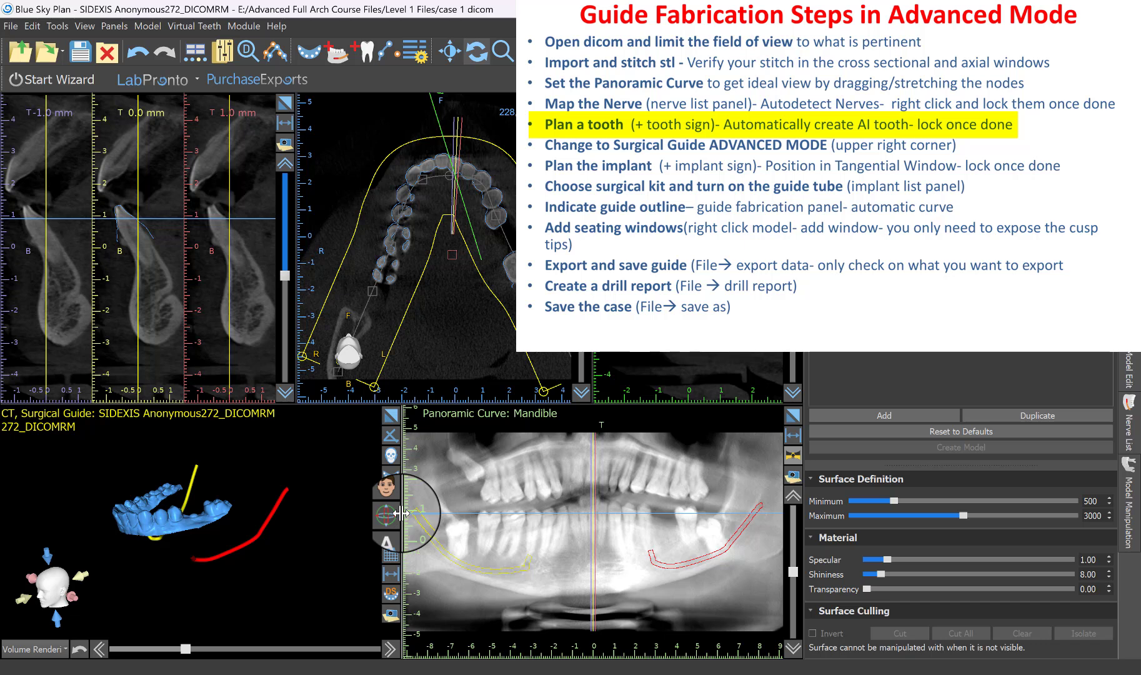
Start adding a tooth and preview the T1, L1, 30U, 30L geometry set in the tooth catalog.
left_click(369, 57)
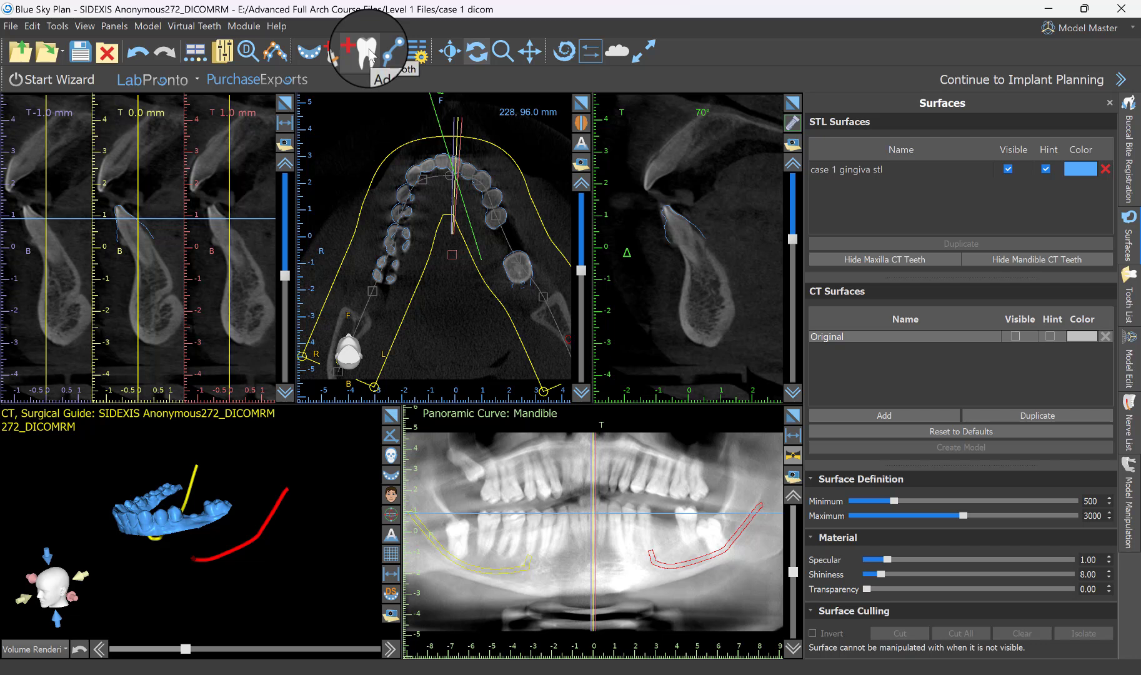
left_click(371, 55)
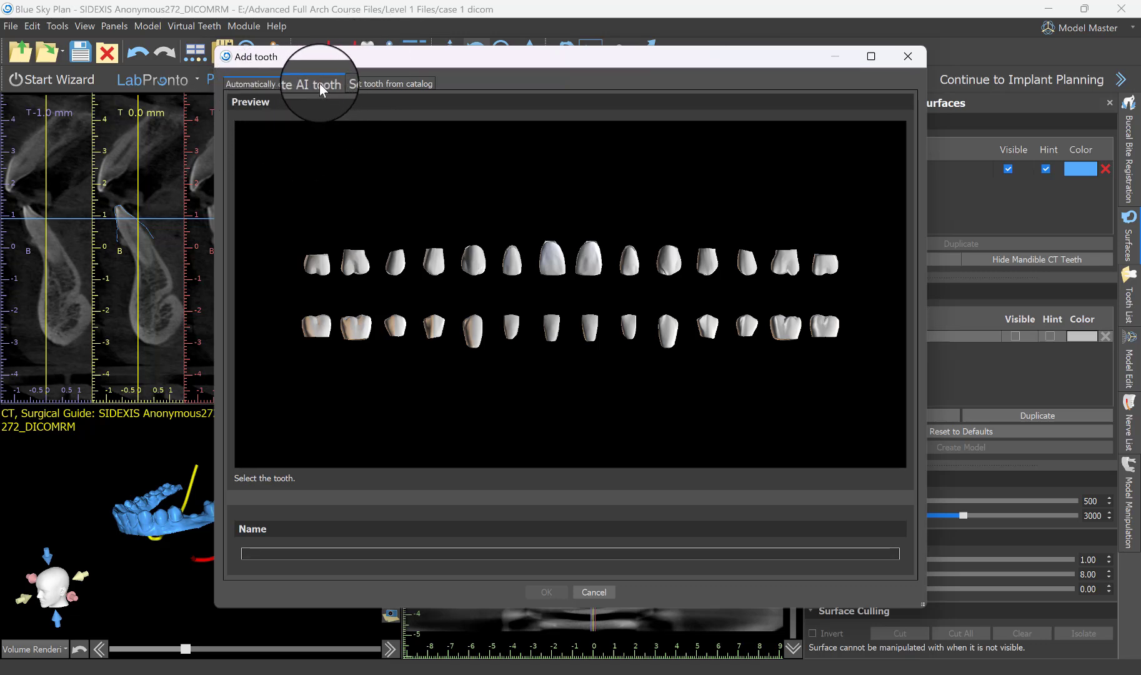
left_click(394, 85)
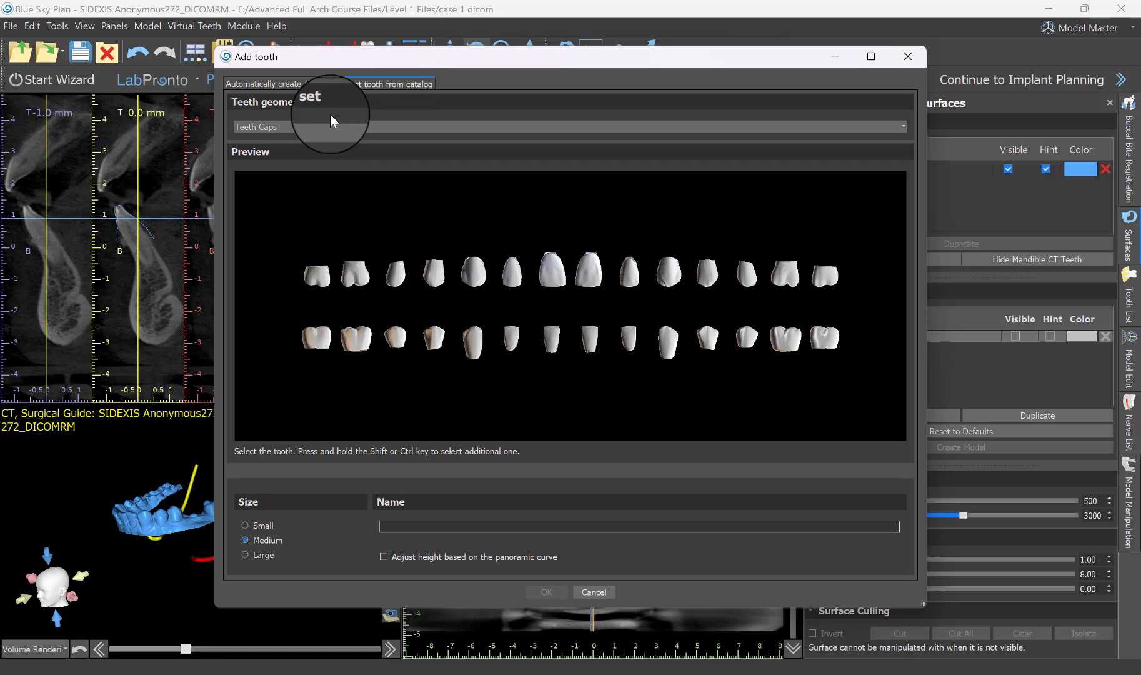
left_click(303, 127)
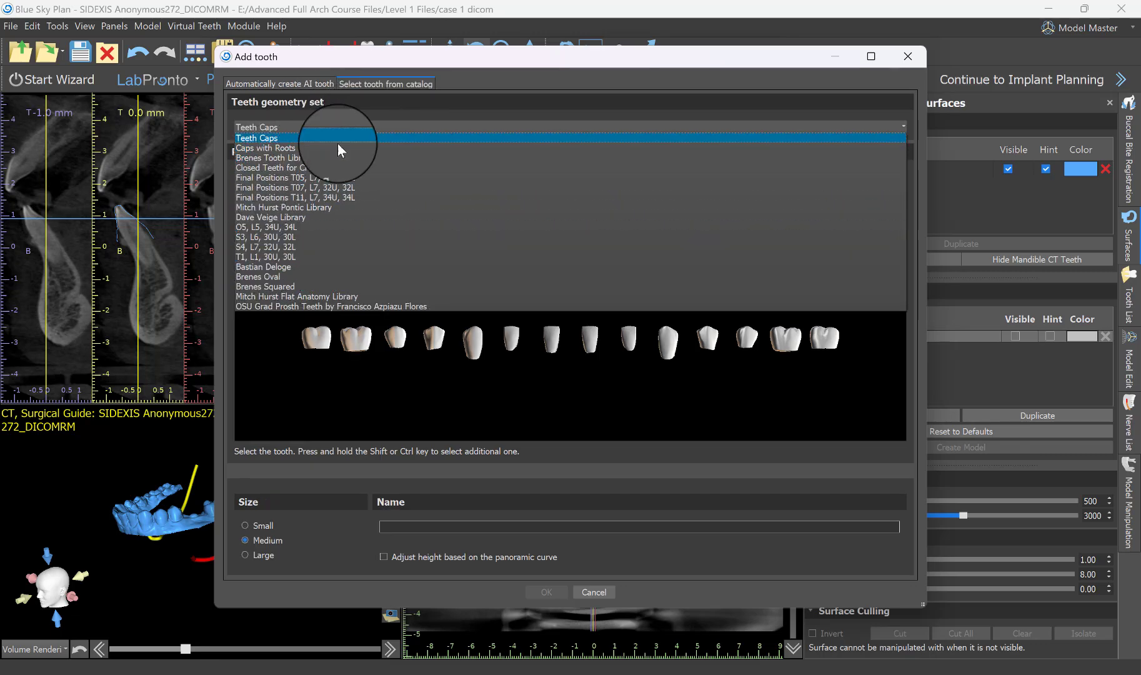
left_click(275, 256)
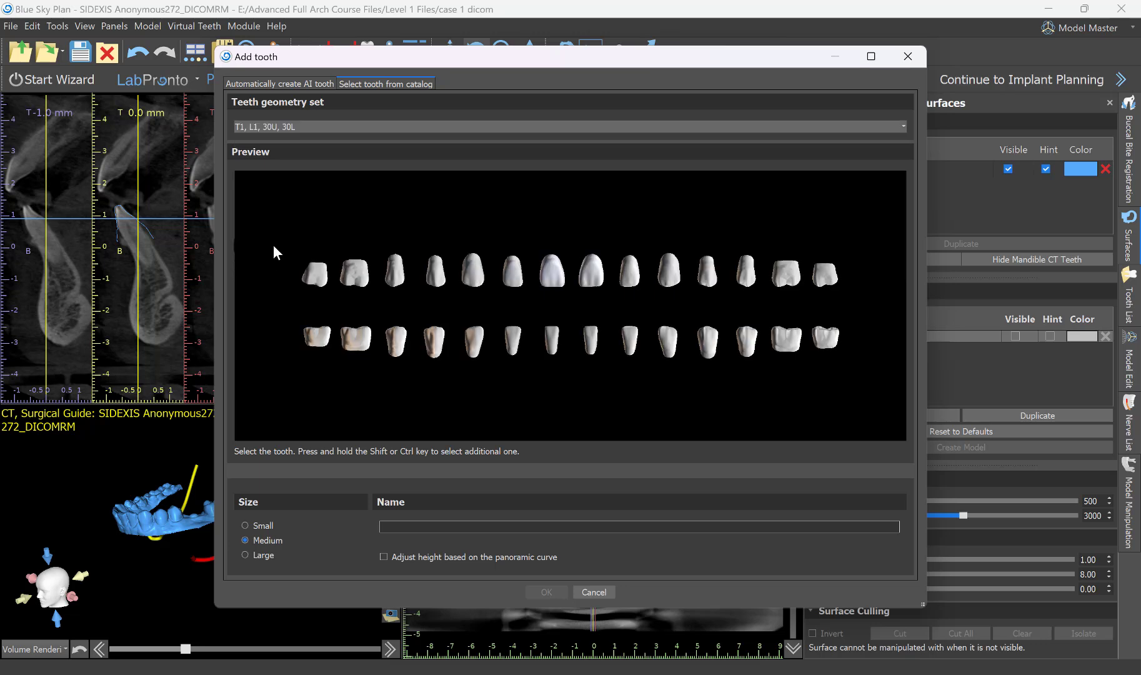
Choose the left mandibular first molar as an automatically created AI tooth and accept it for placement.
left_click(307, 85)
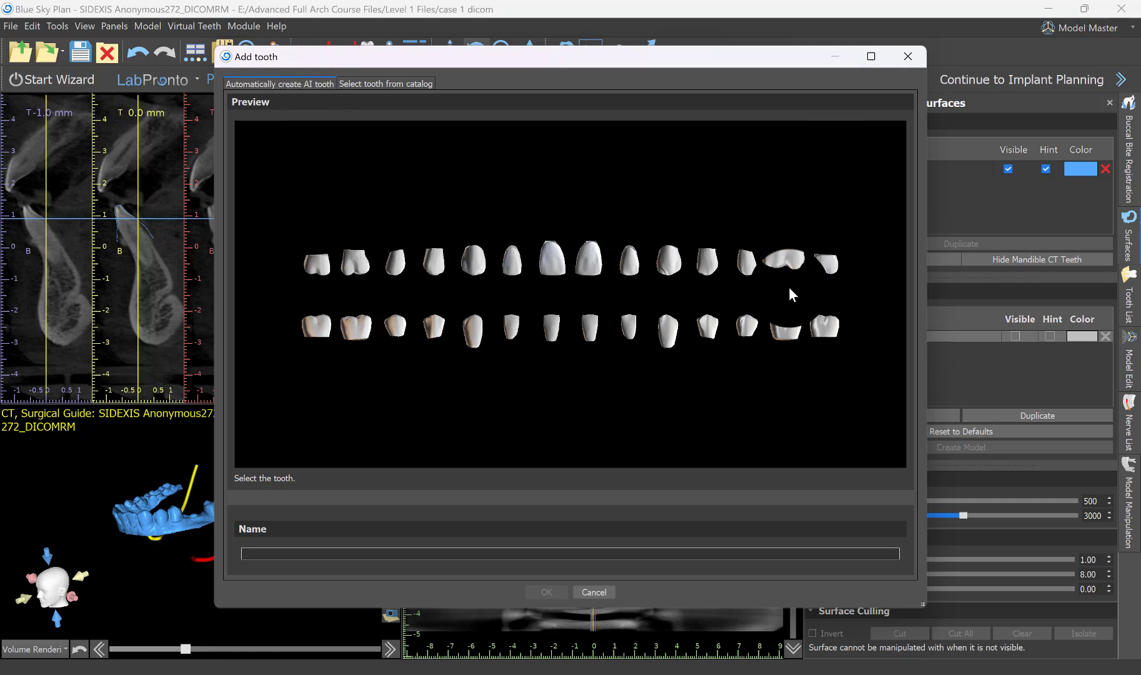
left_click(786, 327)
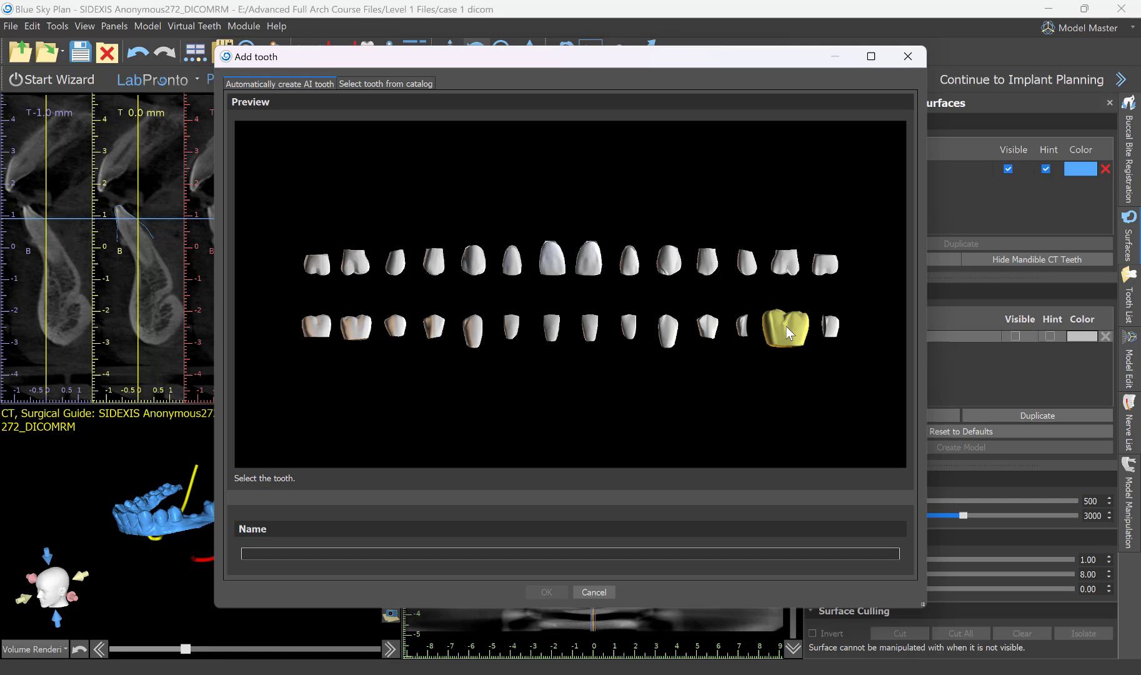
left_click(787, 328)
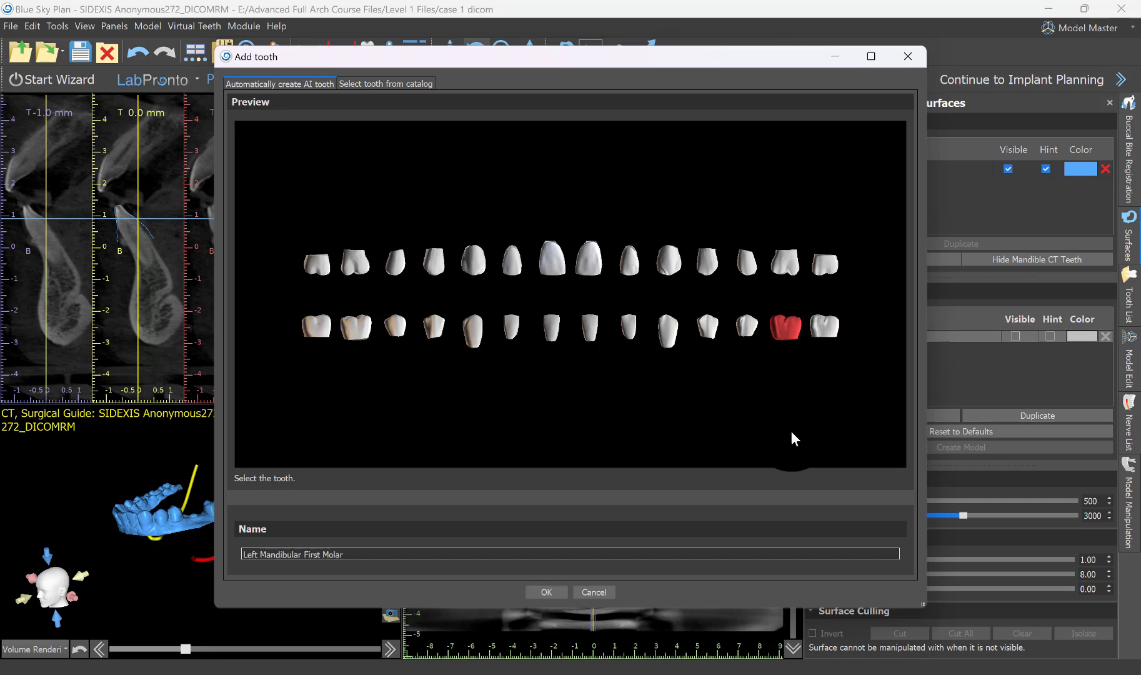
left_click(547, 592)
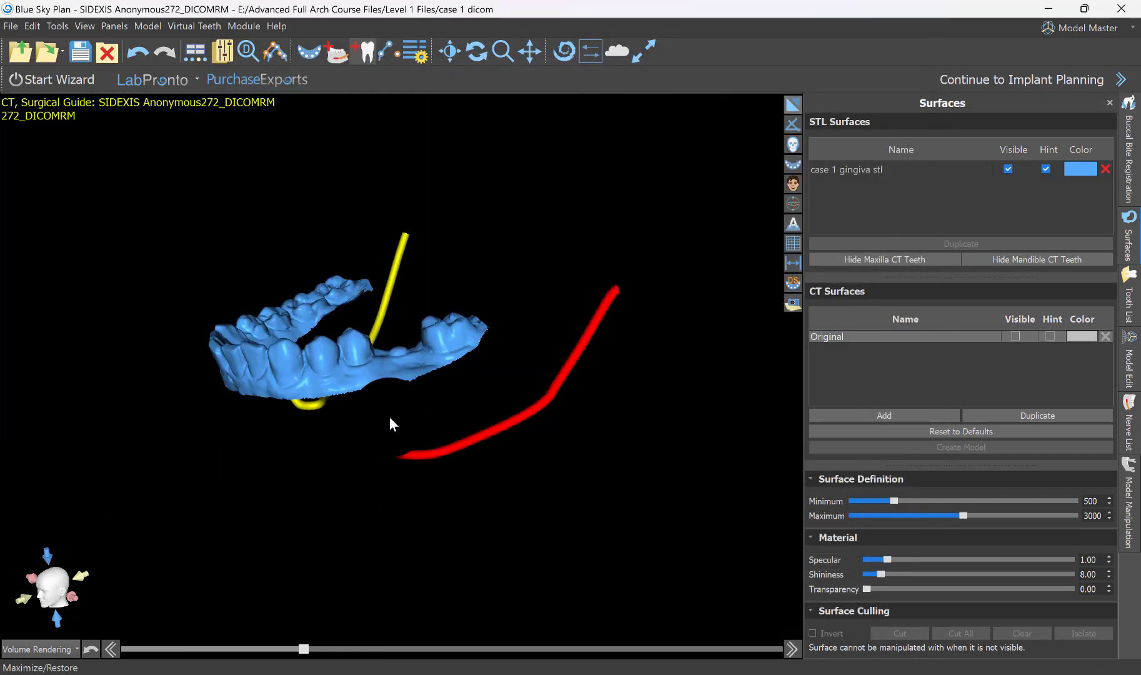
Place the AI first molar at the centre of the gap in front of the last molar on the red nerve's side.
right_click_drag(601, 132, 663, 421)
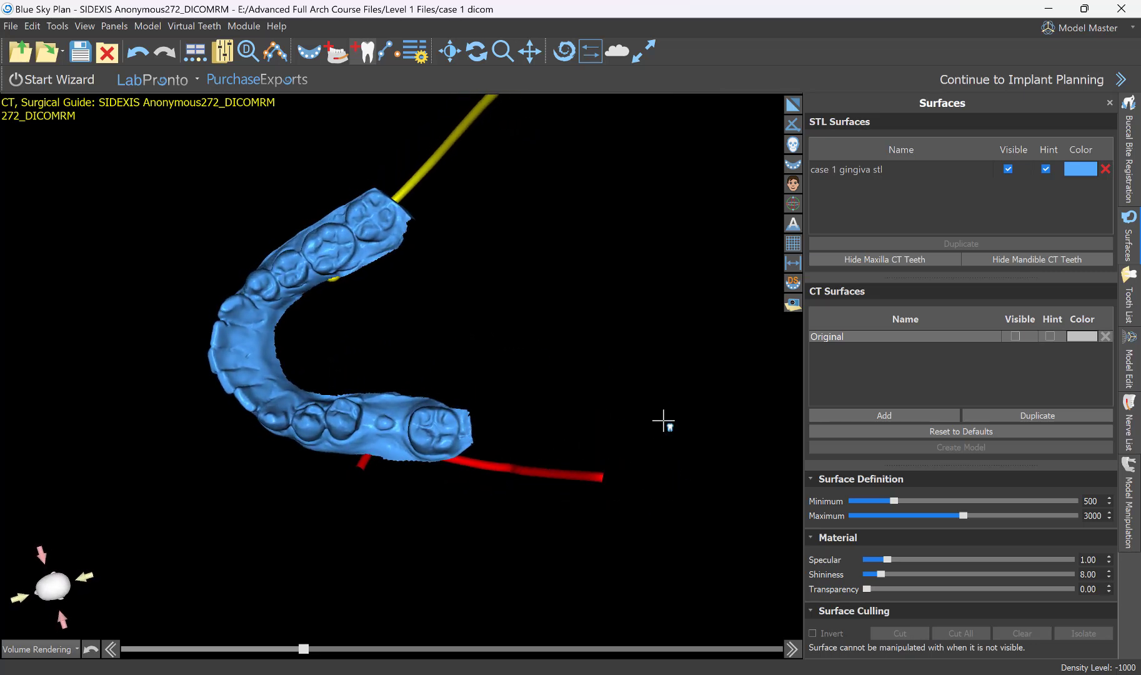
right_click_drag(671, 271, 723, 507)
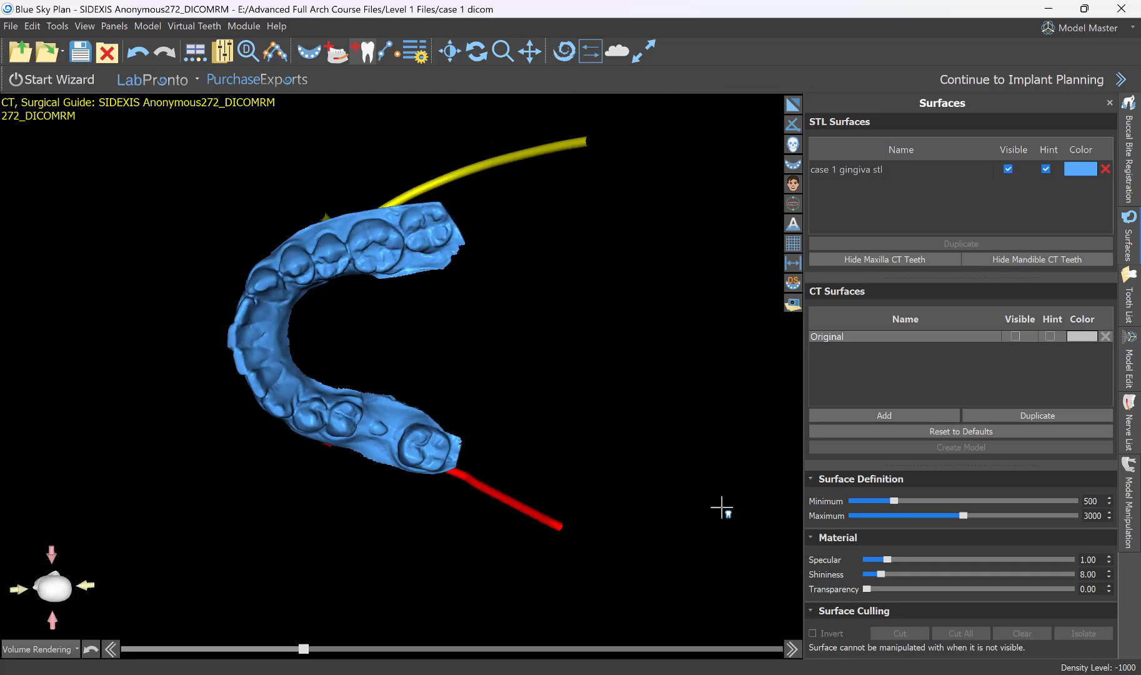
right_click_drag(435, 599, 516, 547)
right_click_drag(669, 350, 417, 308)
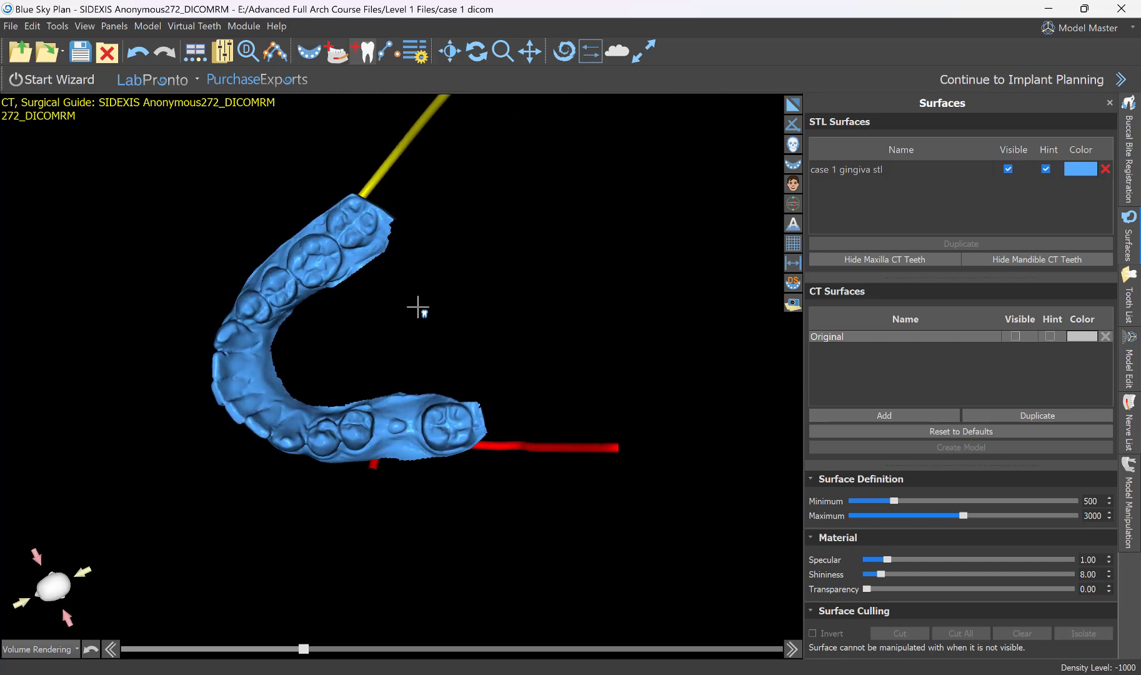
scroll(535, 312, "up", 5)
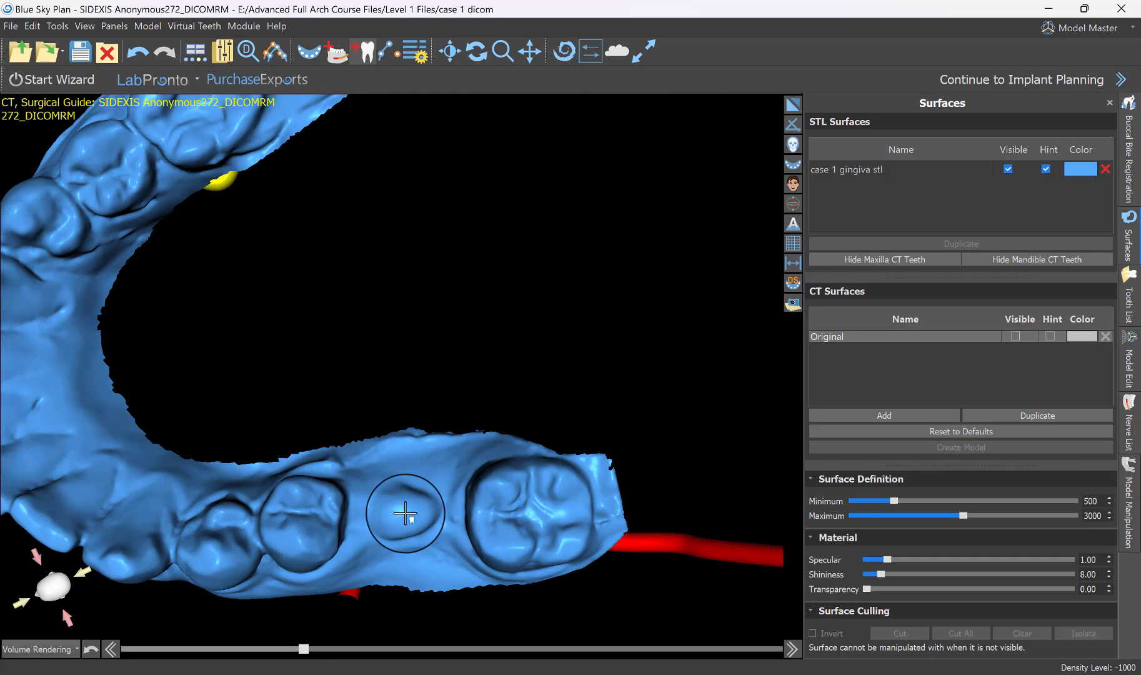
left_click(404, 514)
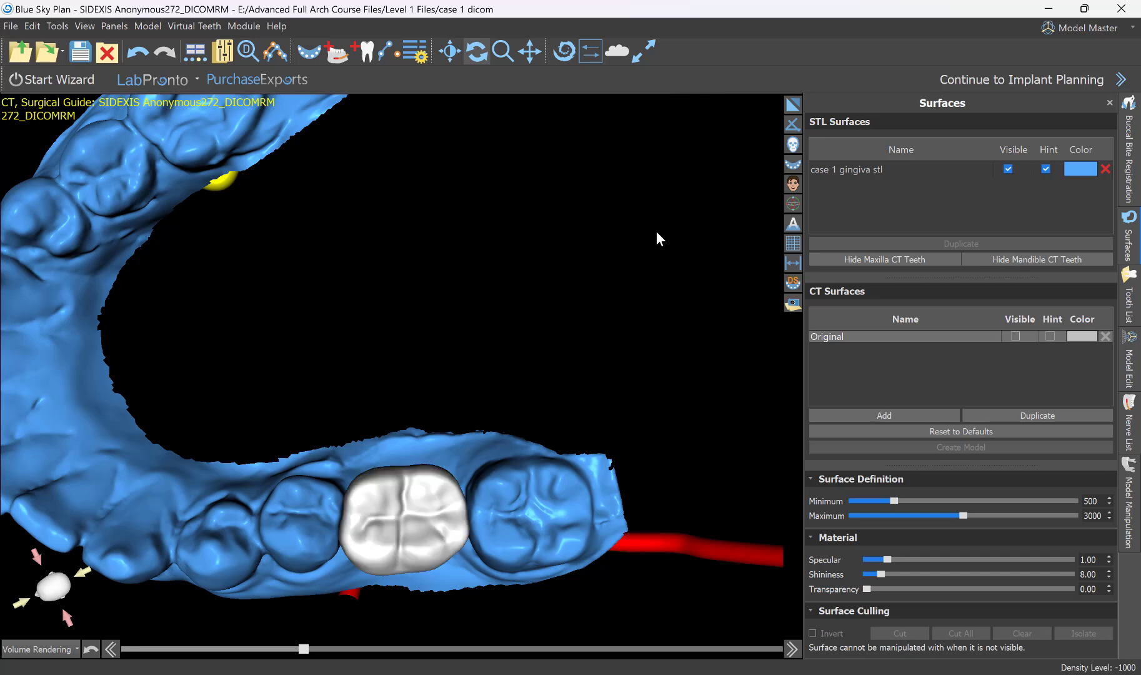
Widen the placed first molar slightly towards the tongue side and turn it a little about its vertical axis.
scroll(656, 250, "down", 3)
left_click_drag(327, 538, 551, 449)
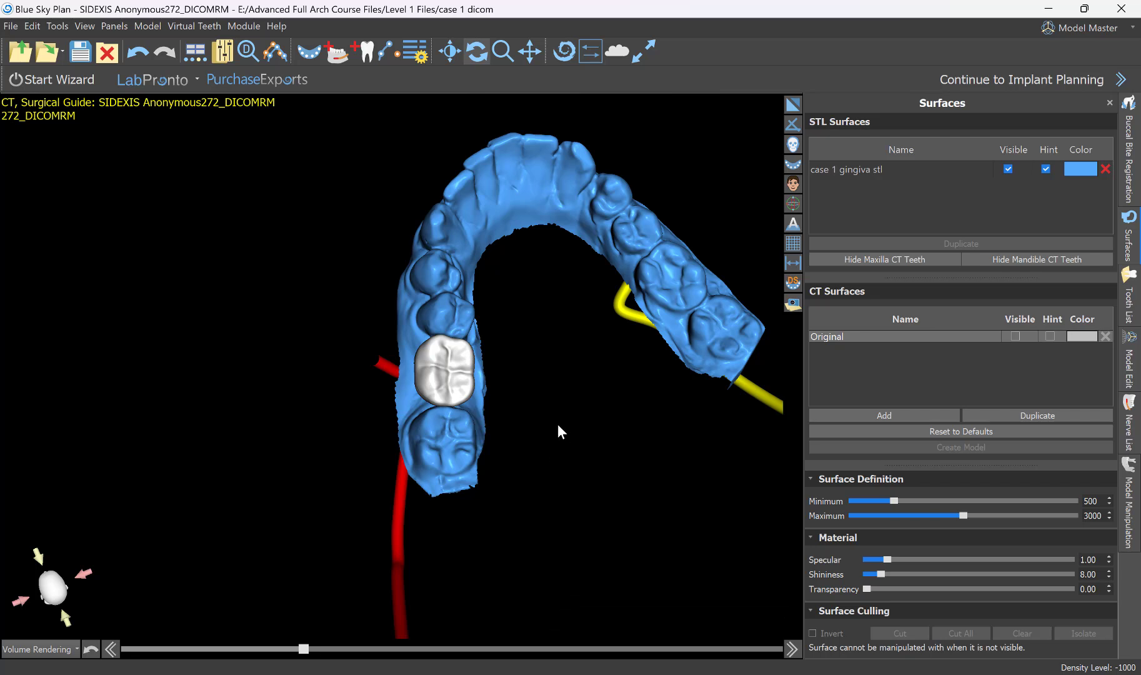
right_click_drag(557, 424, 565, 373)
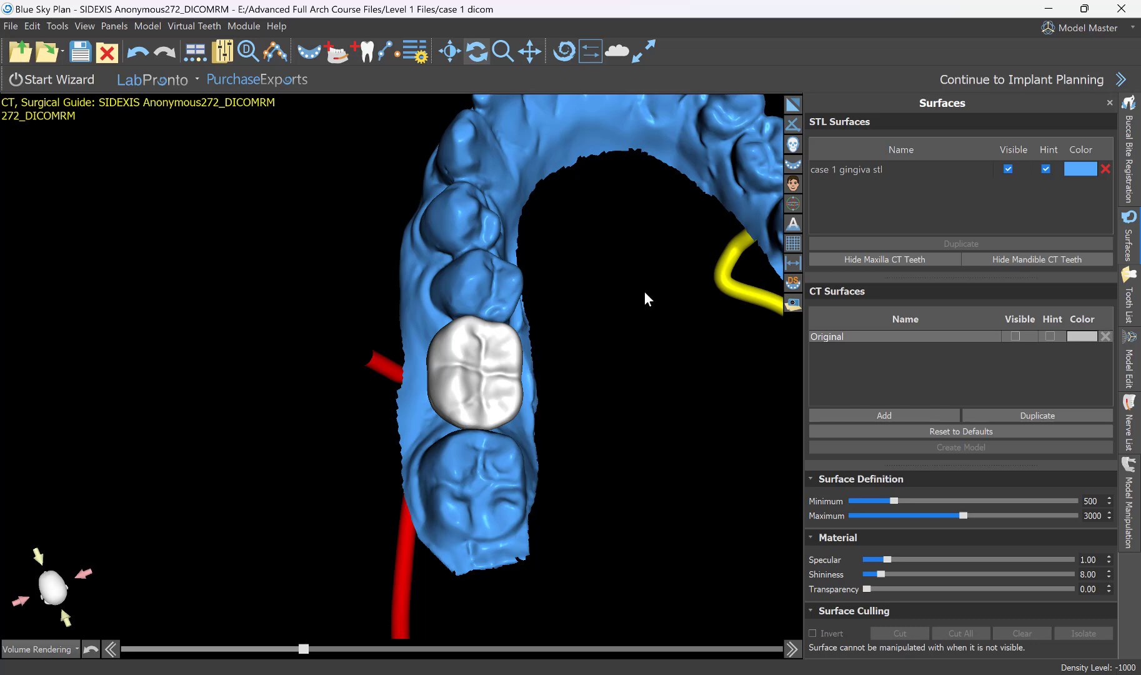
mouse_move(644, 291)
left_mouse_down()
mouse_move(602, 331)
mouse_move(621, 336)
mouse_move(528, 340)
mouse_move(589, 531)
mouse_move(600, 324)
mouse_move(578, 353)
left_mouse_up()
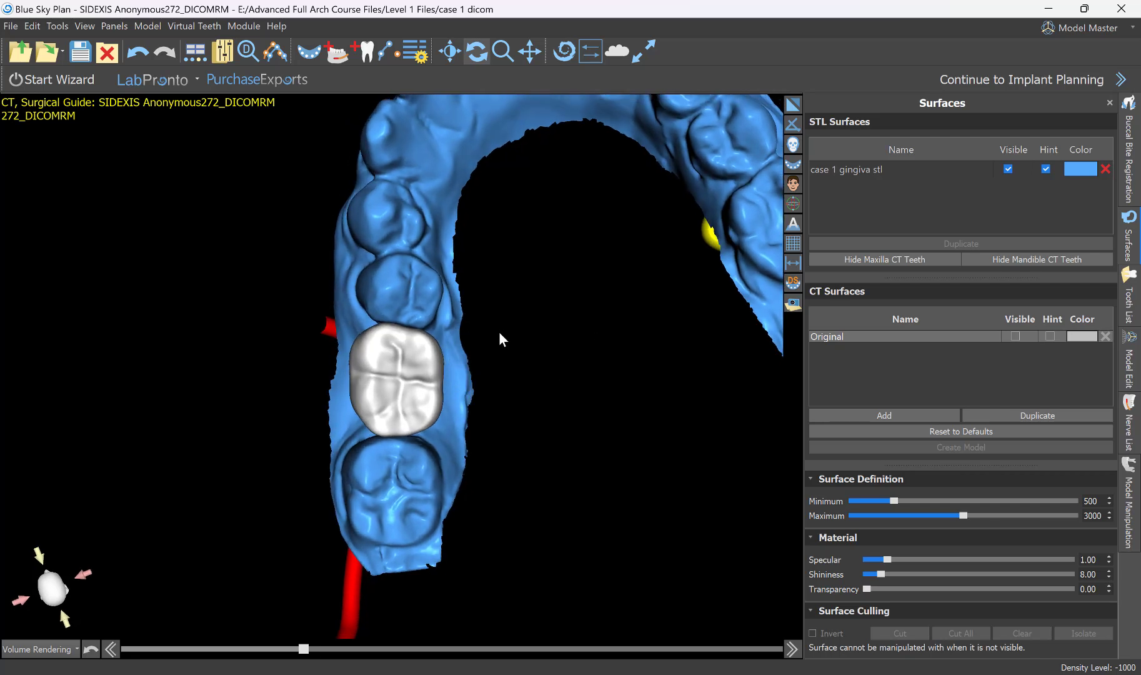
left_click_drag(532, 445, 556, 570)
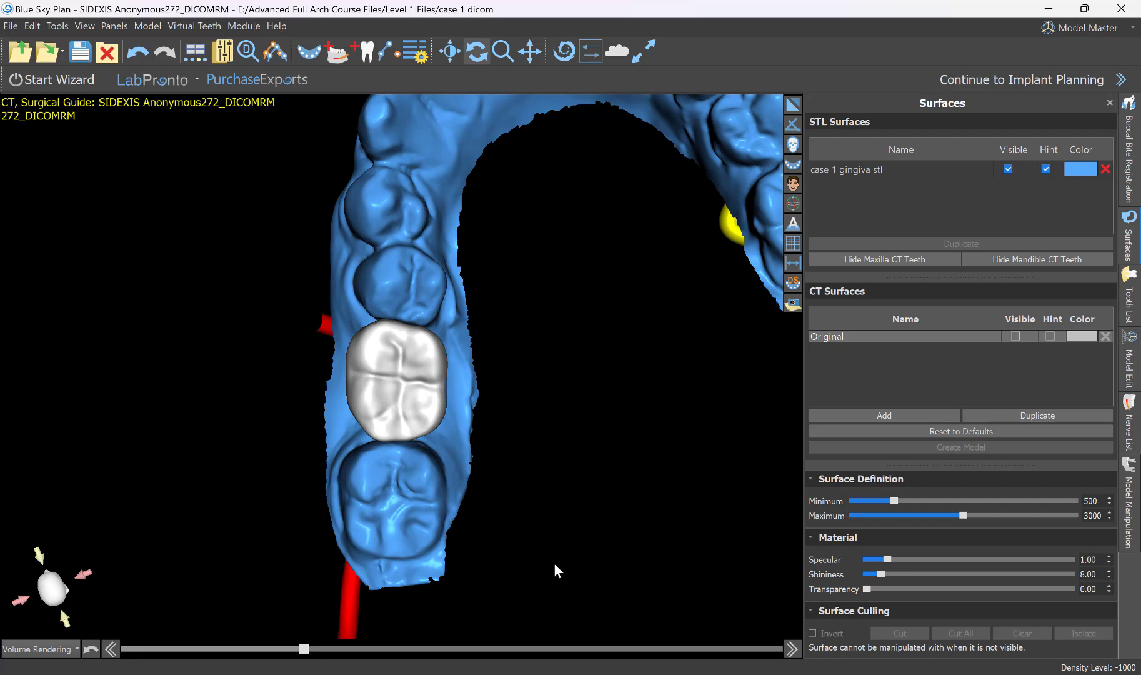
left_click_drag(552, 514, 550, 500)
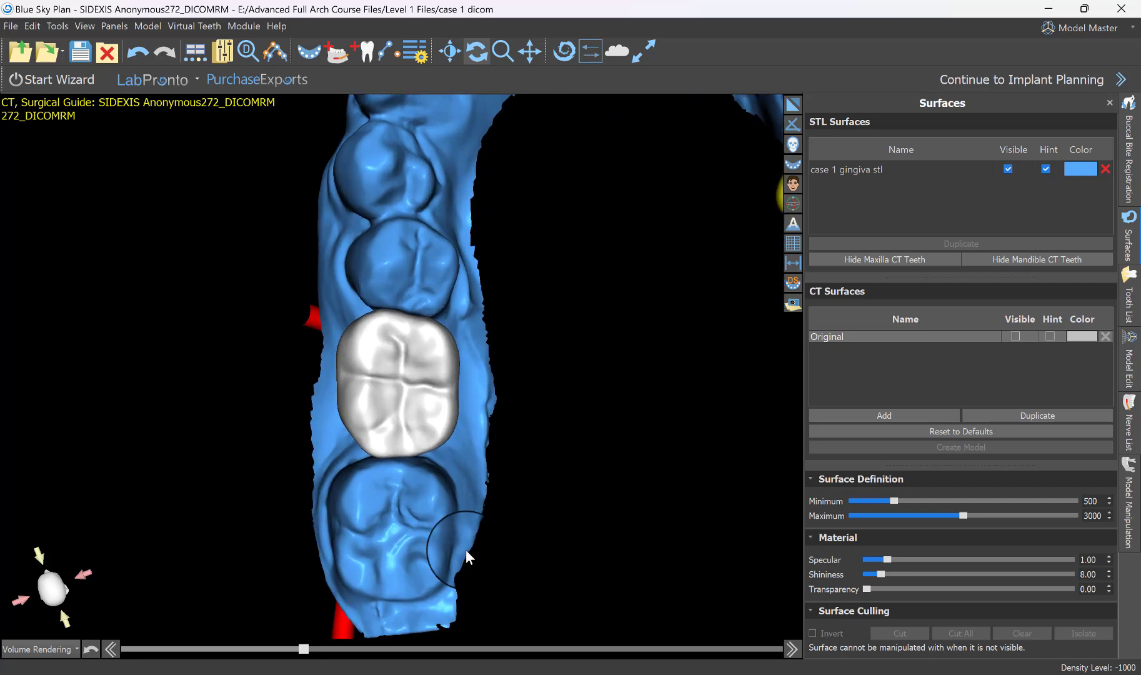
left_click_drag(465, 549, 467, 532)
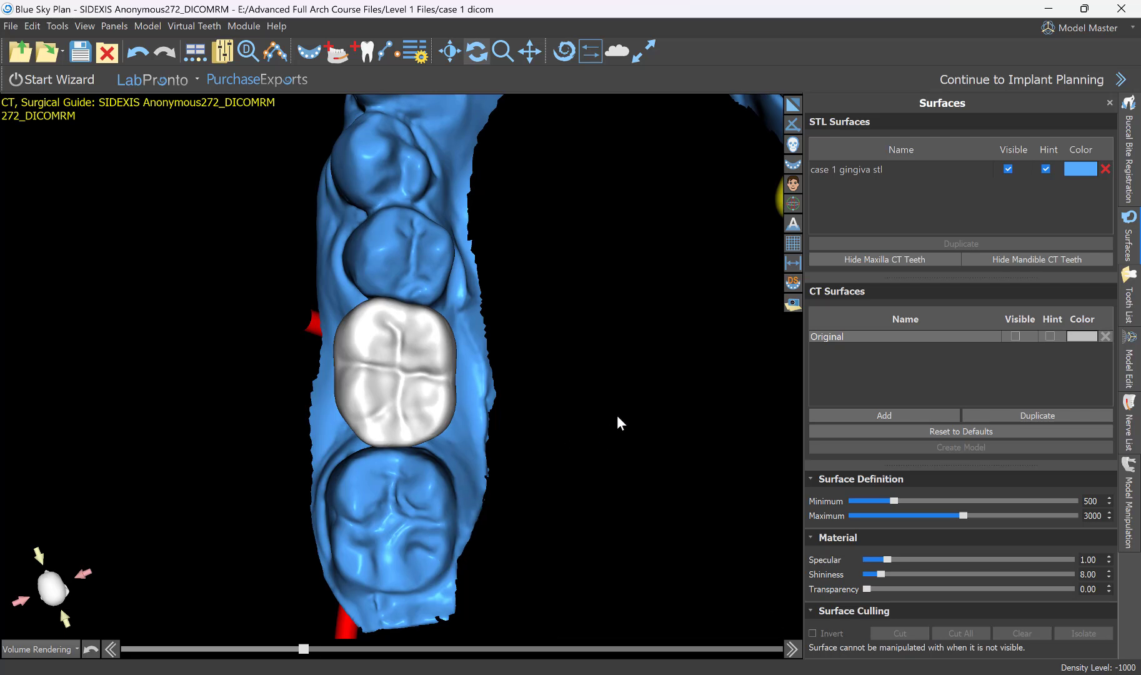
mouse_move(430, 382)
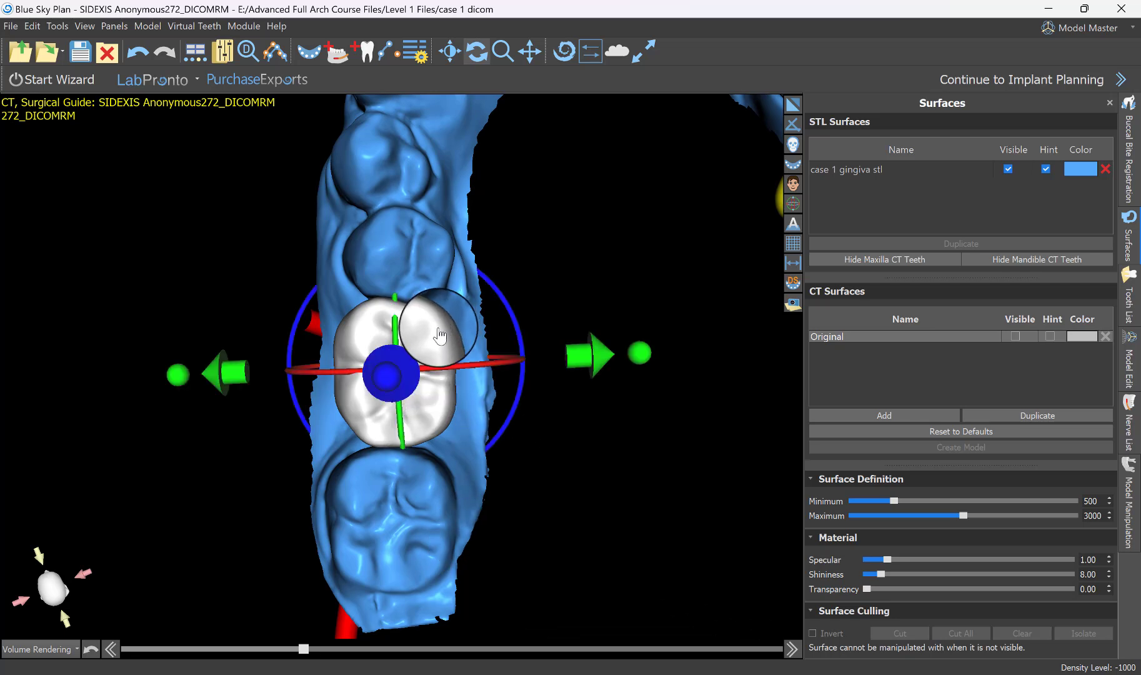
left_click_drag(644, 358, 664, 359)
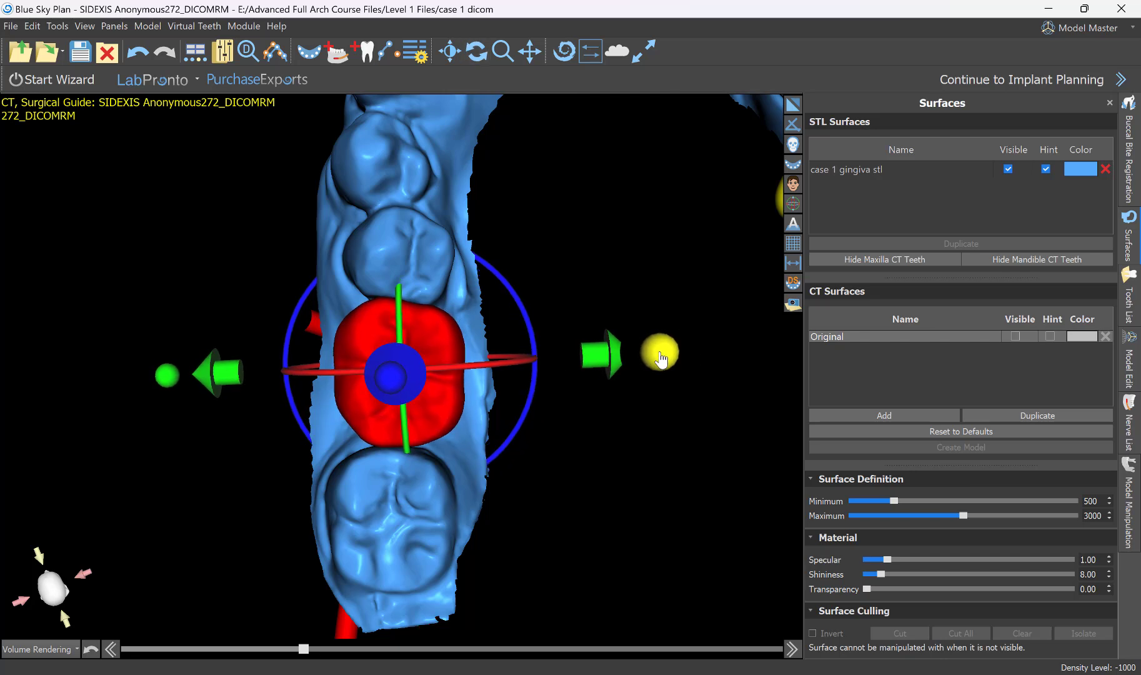
left_click_drag(529, 313, 532, 320)
Shift the first molar slightly upward and back towards the second molar, working from the cheek side.
left_click_drag(599, 378, 528, 459)
left_click(484, 304)
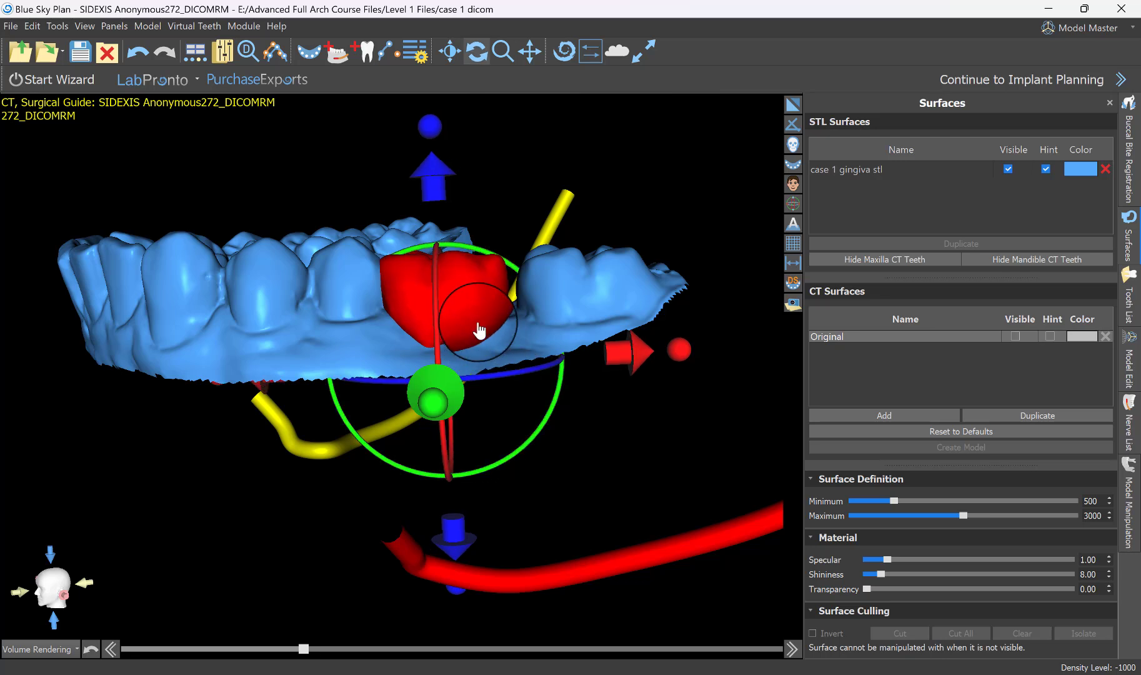
left_click_drag(473, 298, 473, 292)
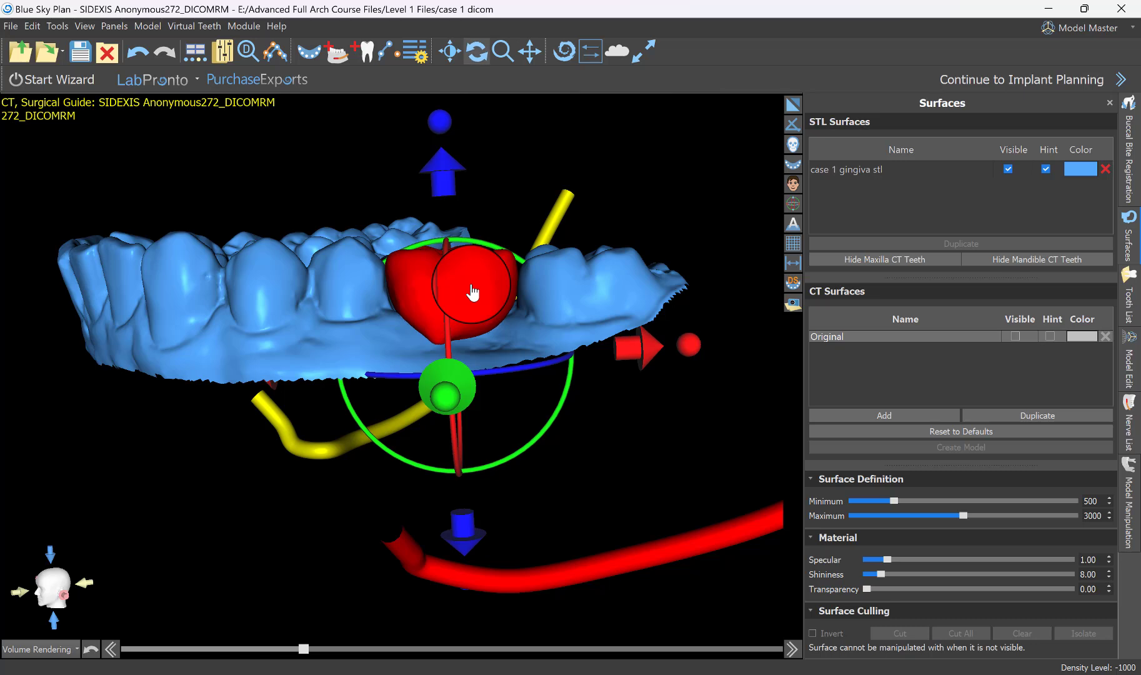
Switch the case from Model Master to the Surgical Guide Advanced module.
left_click_drag(549, 419, 331, 629)
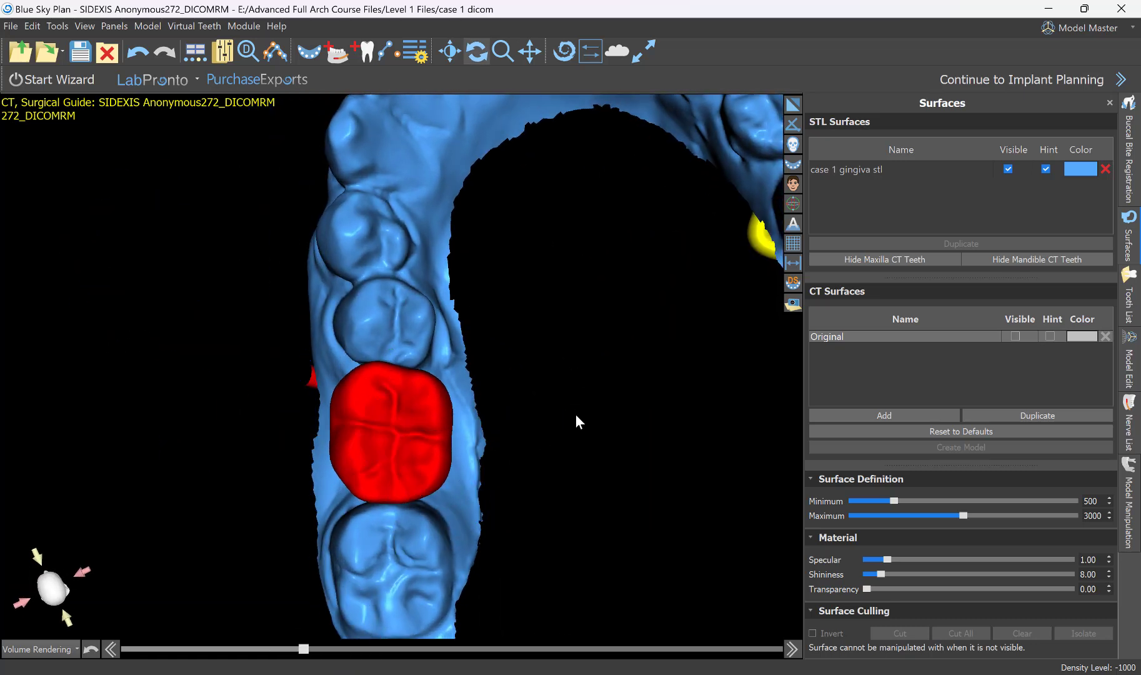
left_click_drag(575, 416, 667, 569)
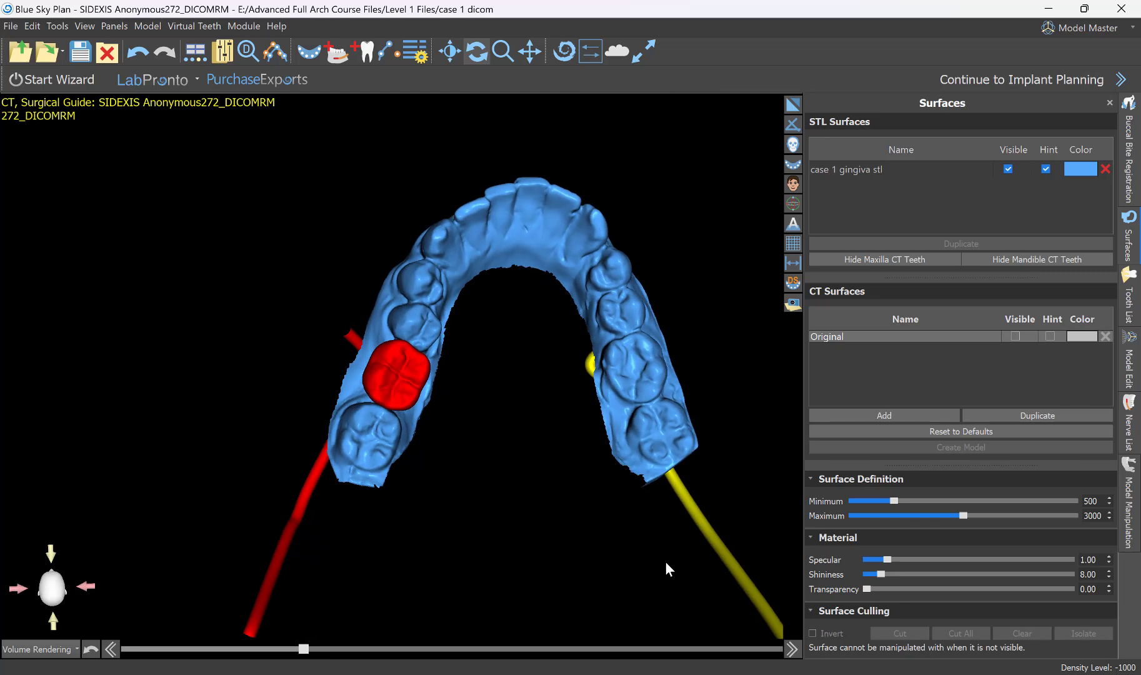
left_click_drag(516, 579, 415, 521)
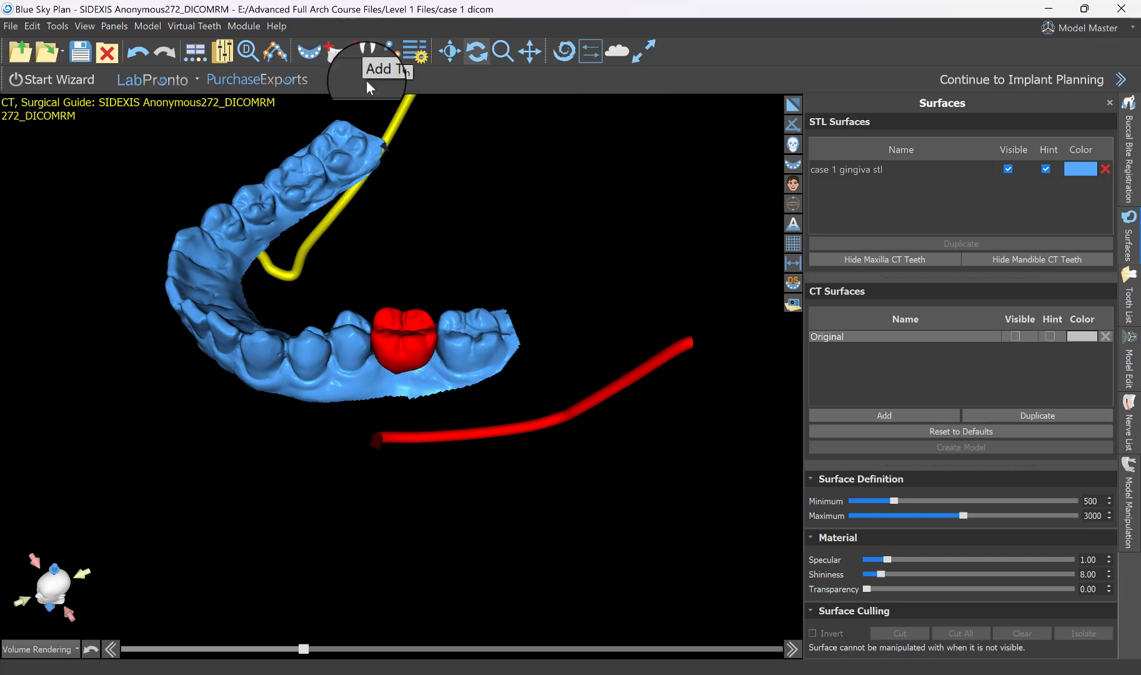
left_click(1127, 33)
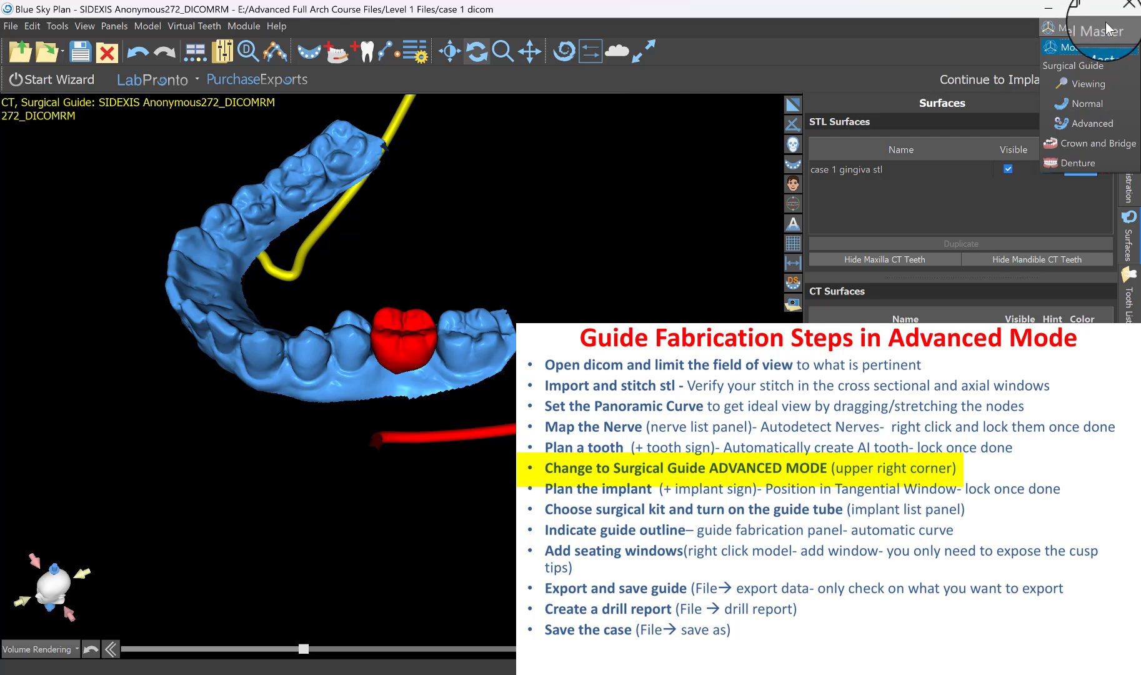
left_click(1094, 123)
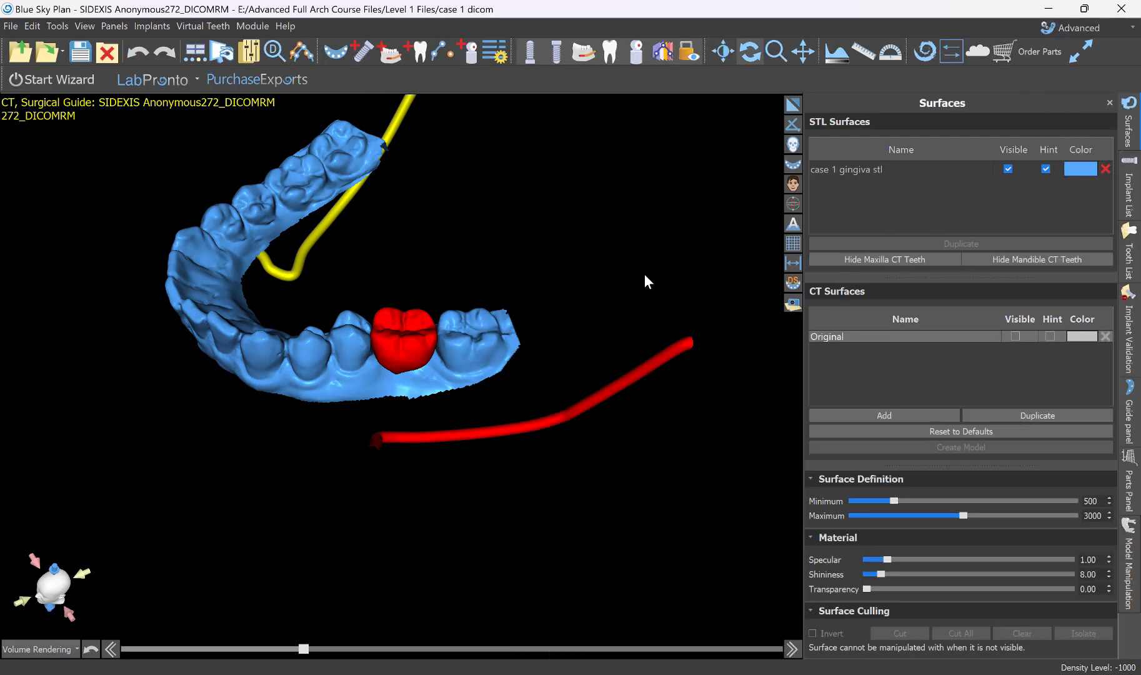
Examine the planned molar's position on the gingiva model relative to the red nerve from several angles, finishing from the side.
left_click_drag(644, 273, 625, 306)
middle_click_drag(400, 532, 361, 587)
left_click_drag(291, 520, 370, 515)
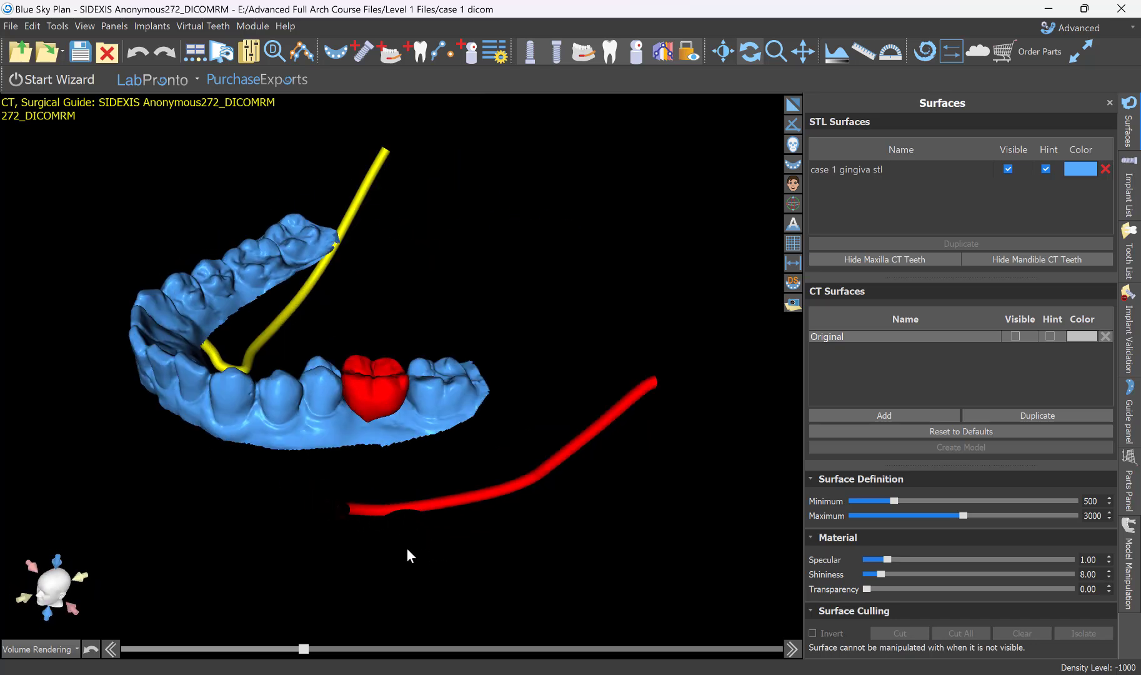
left_click_drag(408, 551, 530, 539)
left_click_drag(499, 249, 434, 366)
left_click_drag(372, 514, 391, 138)
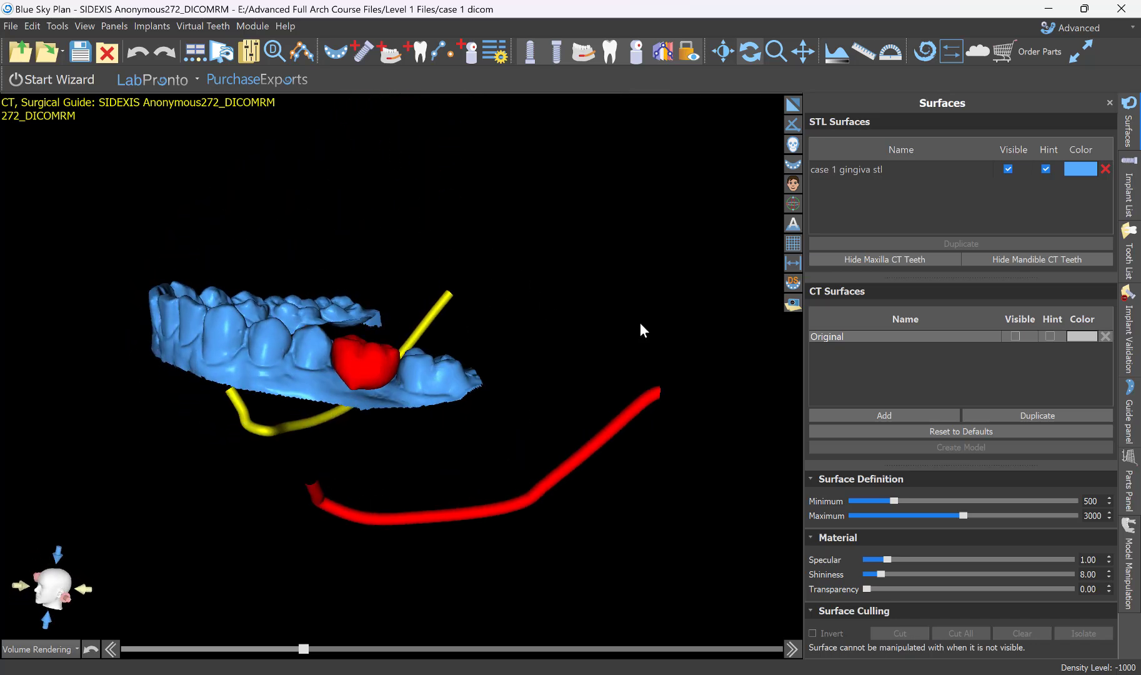
Start a new mandible implant from Blue Sky Bio: type BIO | Max, platform 5.00, implant IJH5010 with 10.00 mm length.
left_click_drag(639, 323, 632, 246)
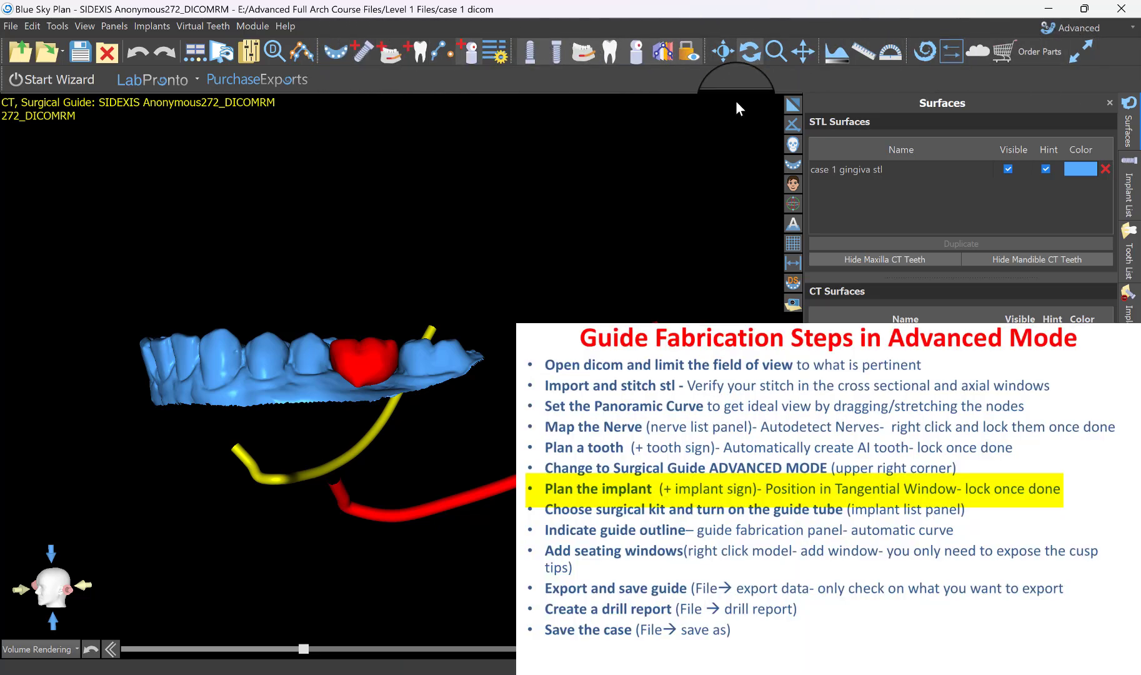
left_click(361, 58)
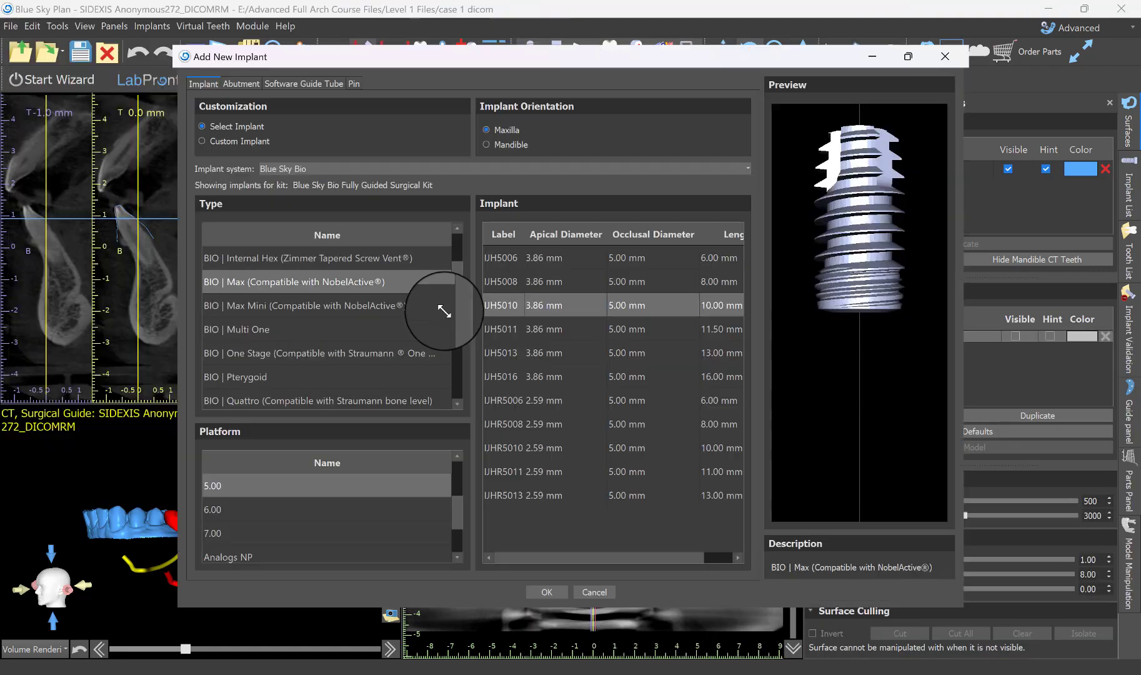
left_click(512, 146)
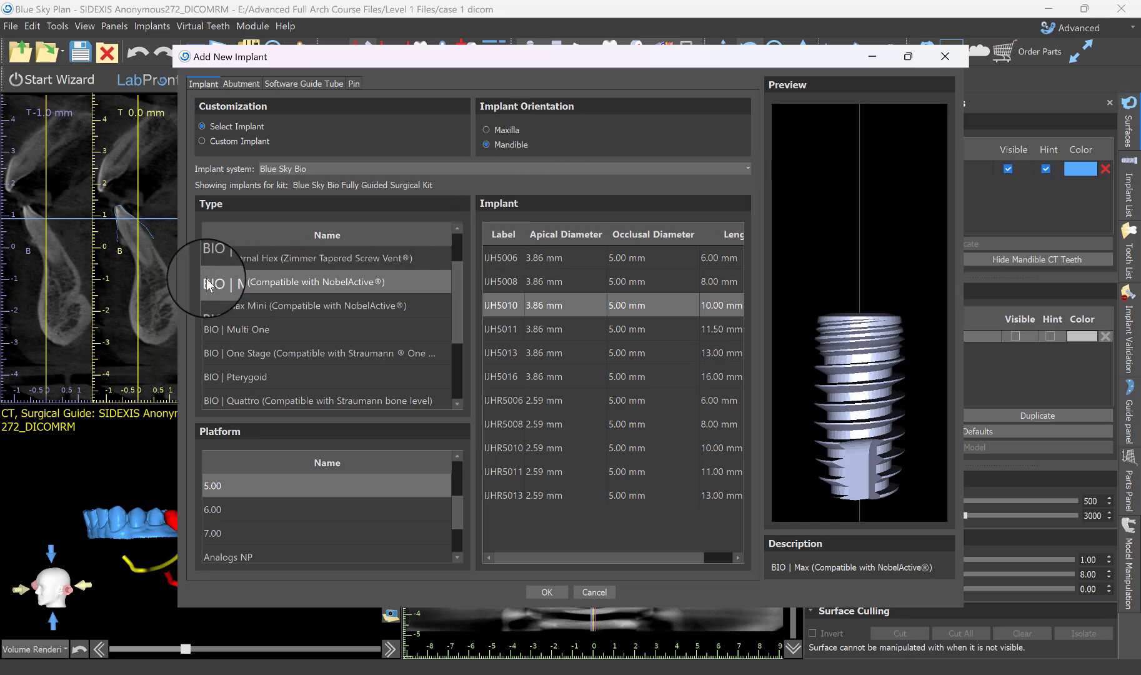
left_click(309, 284)
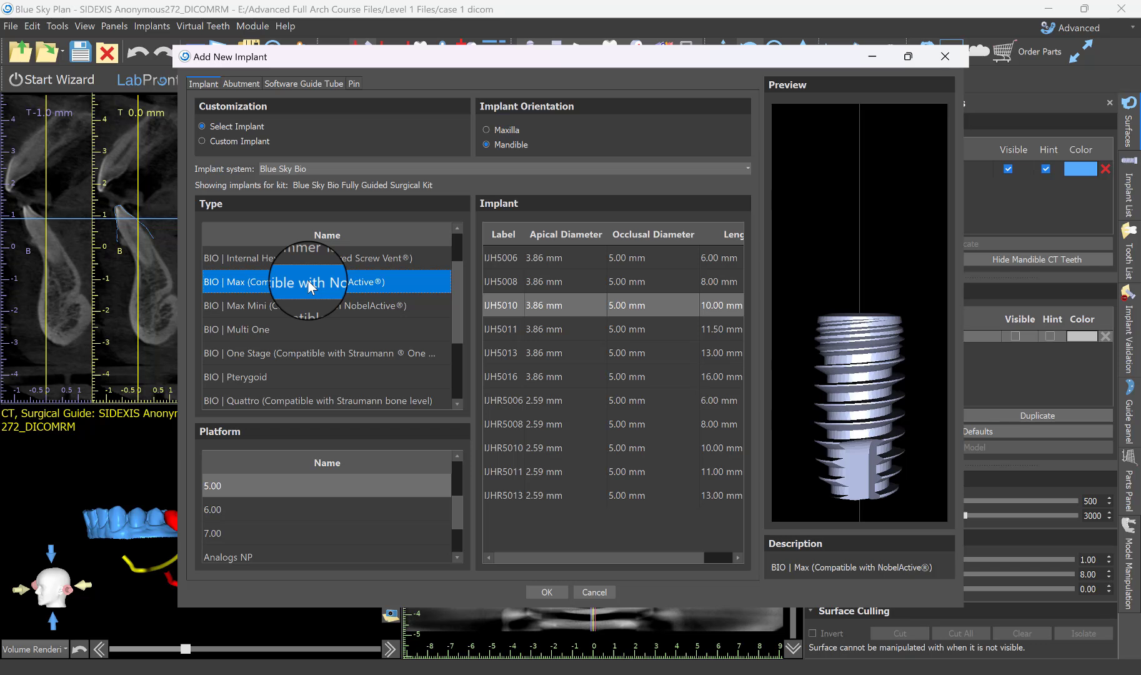
left_click(216, 488)
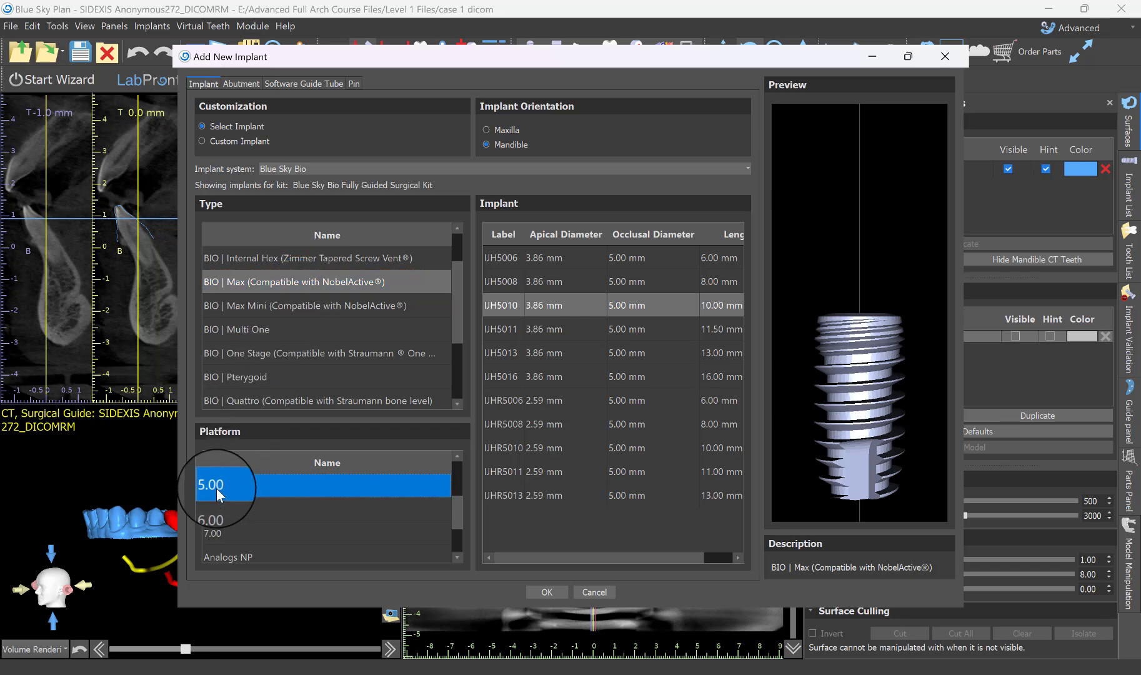
left_click(504, 306)
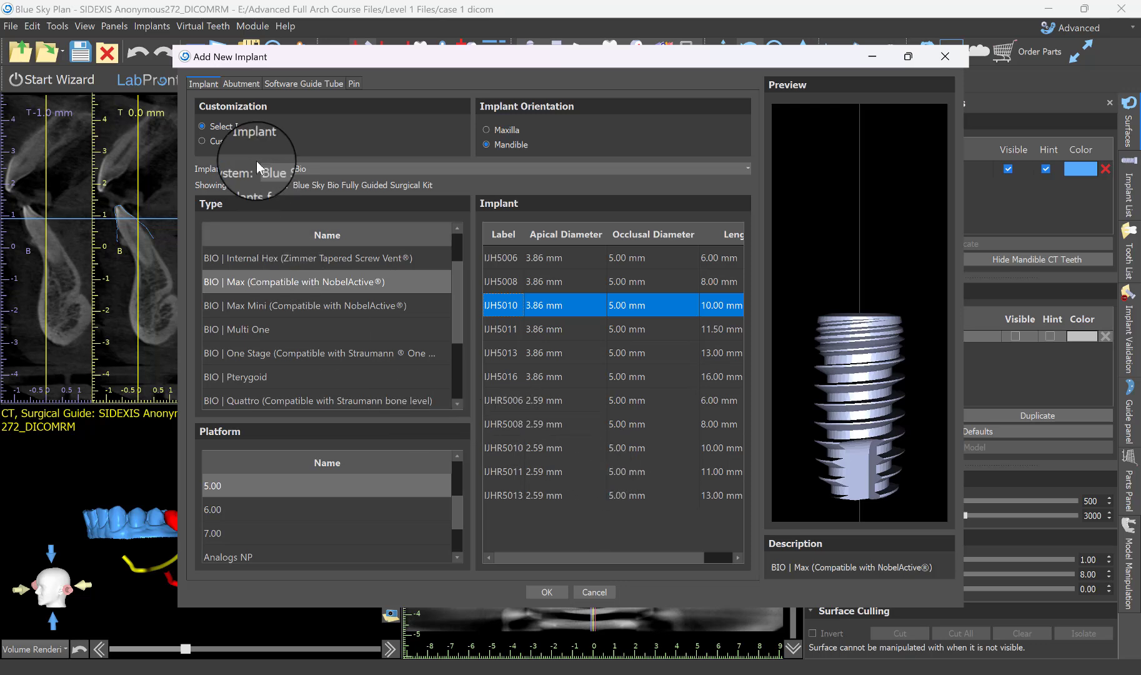
Give the implant a custom abutment 20 mm long and place it beneath the planned first molar on the panoramic view.
left_click(247, 84)
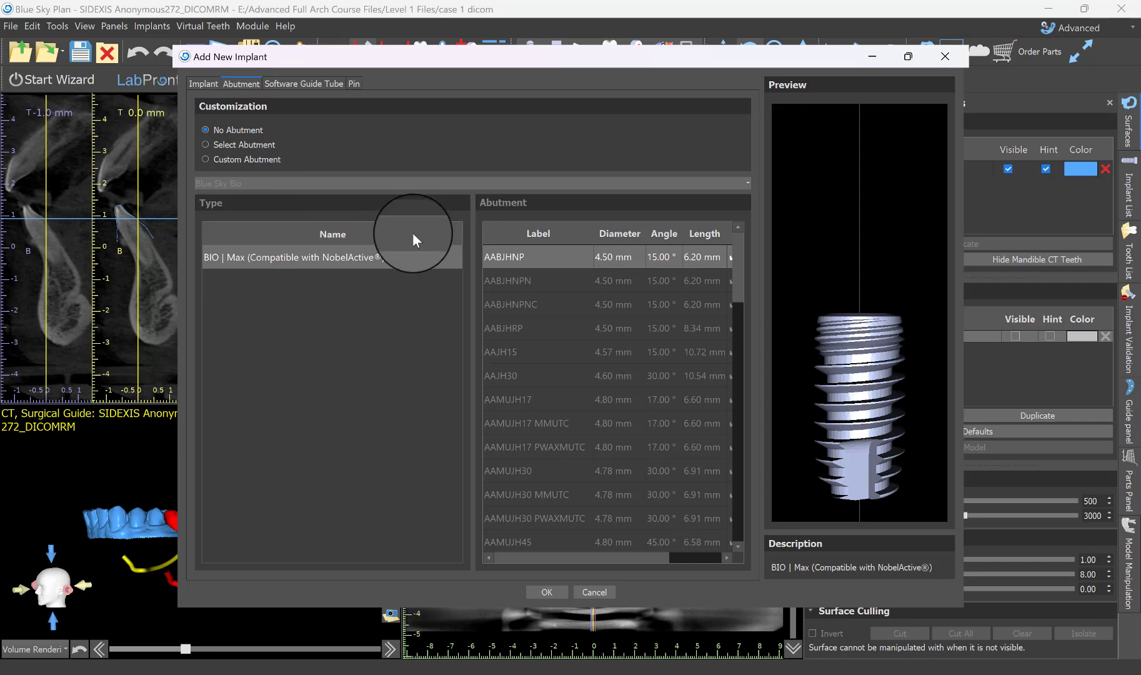
left_click(231, 160)
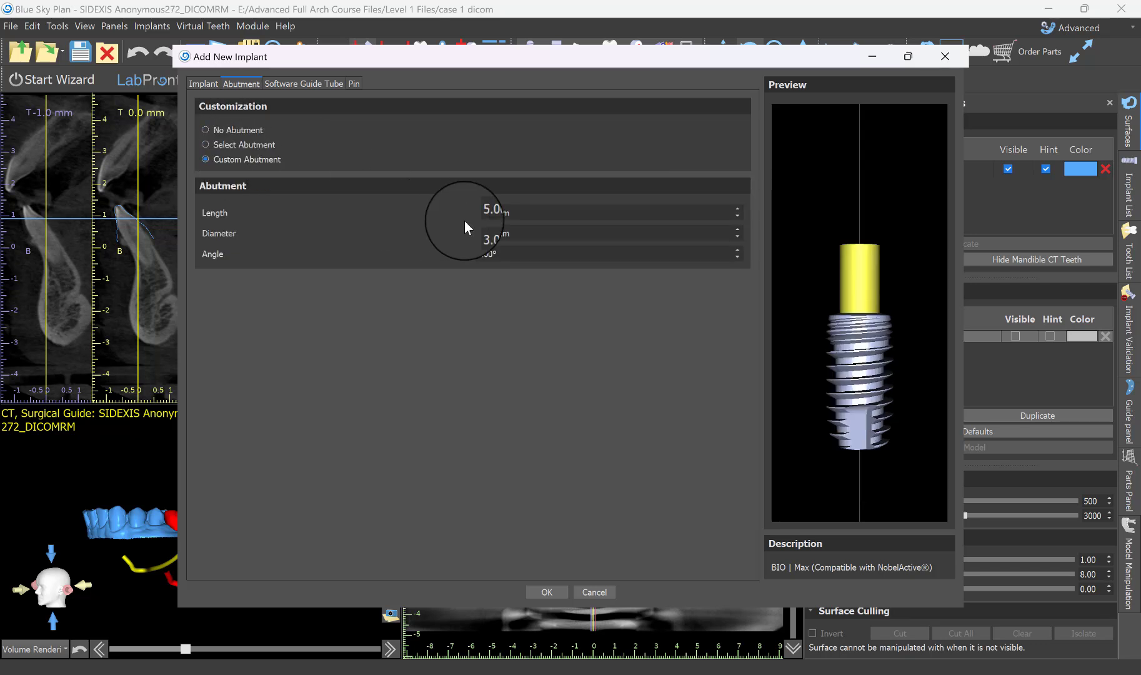
double_click(490, 212)
type("2")
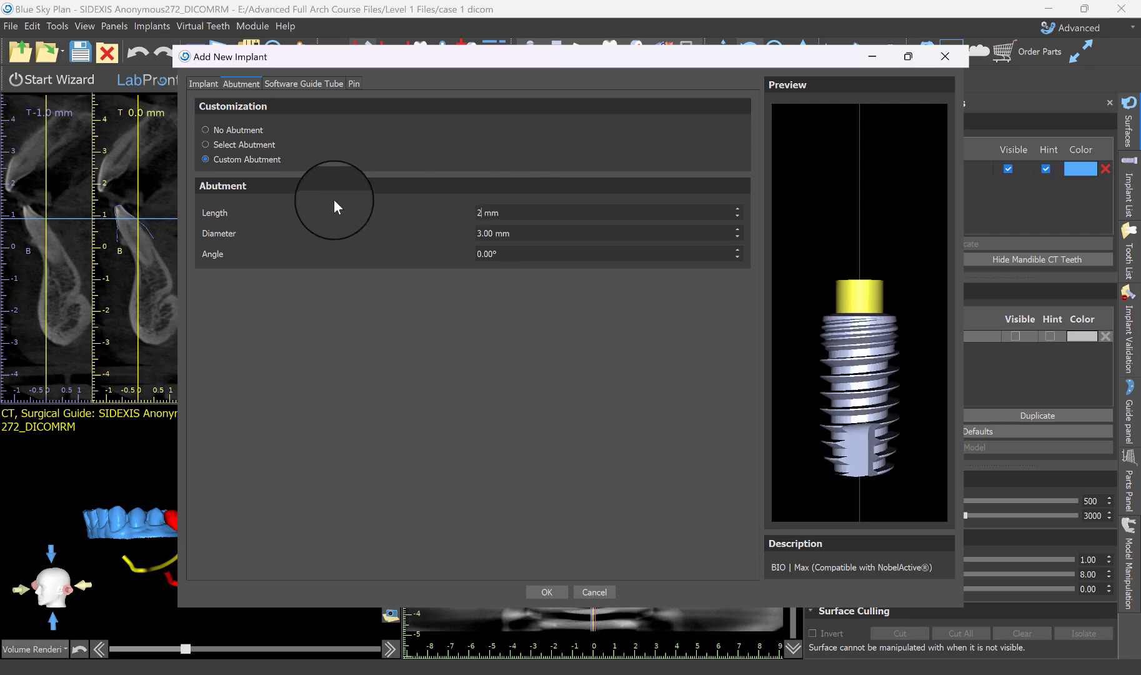
type("0")
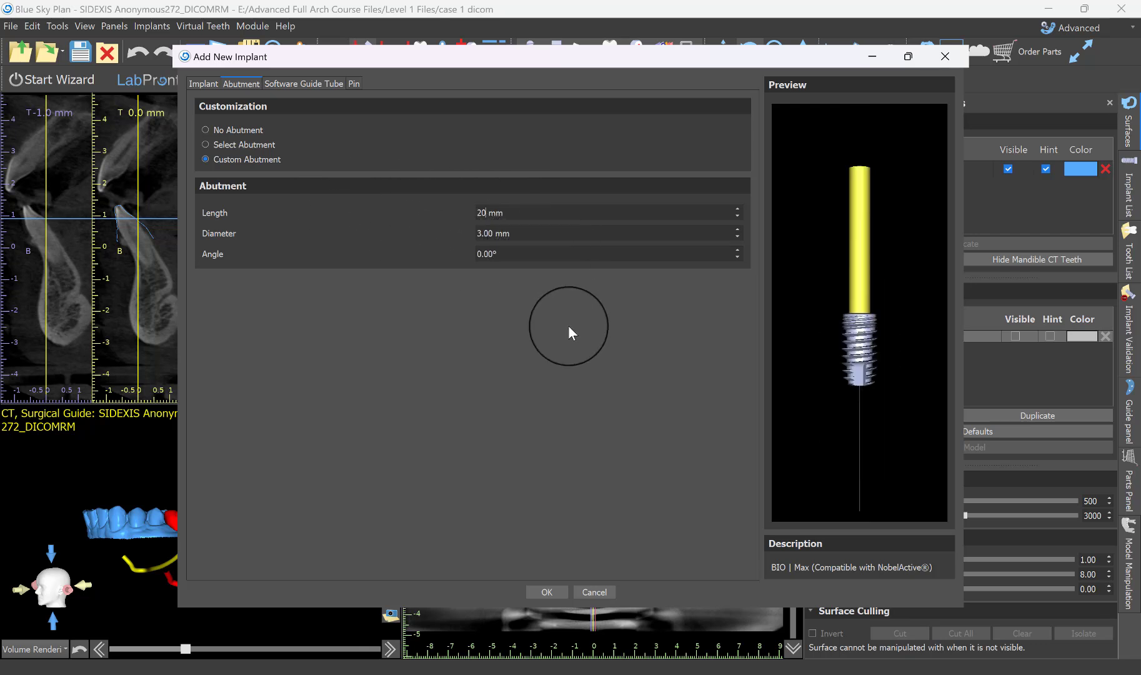
left_click(556, 590)
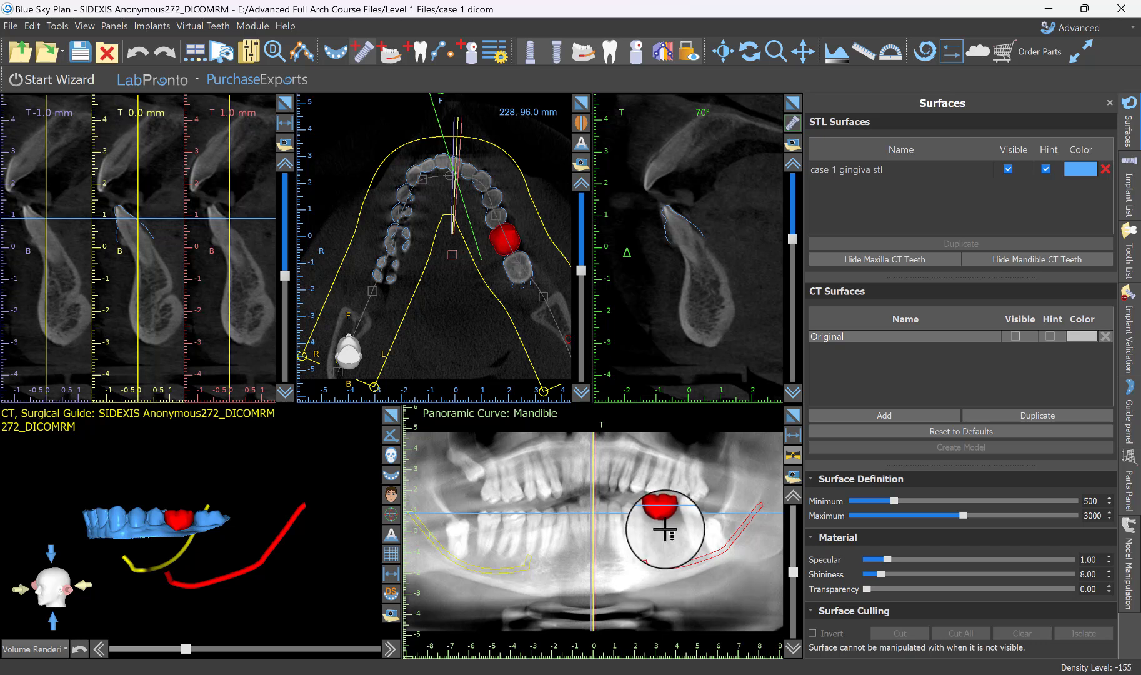
left_click(665, 531)
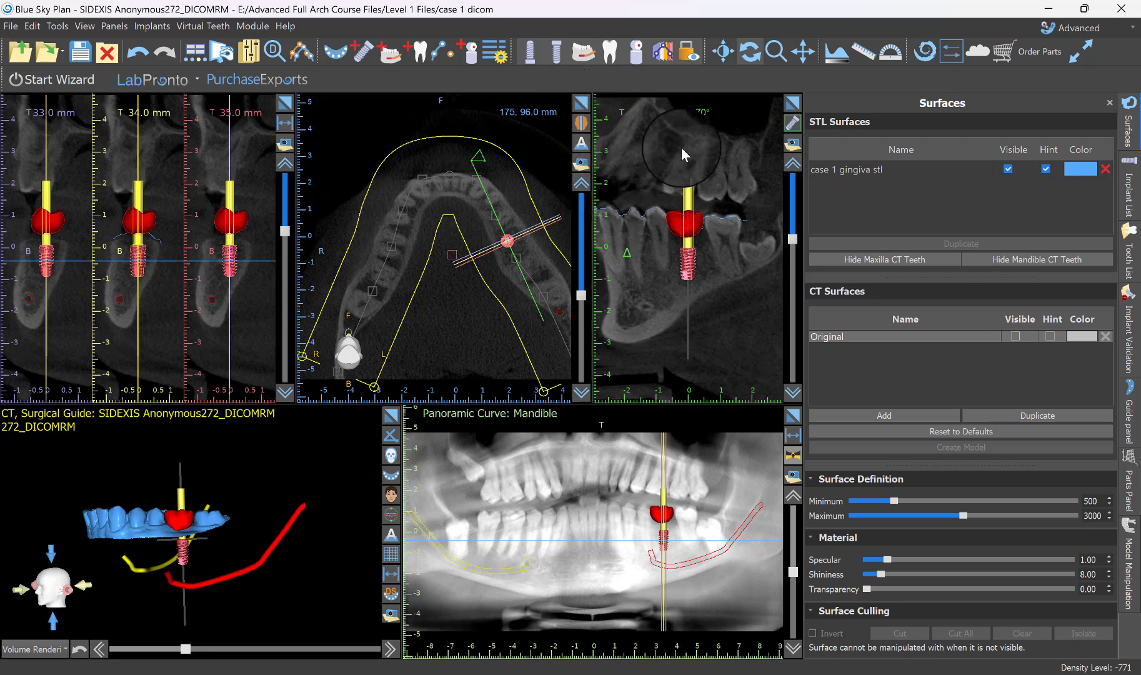
In the enlarged tangential cross-section, tilt the implant slightly toward the crown's axis and raise it about 2 mm toward the crown.
left_click(790, 109)
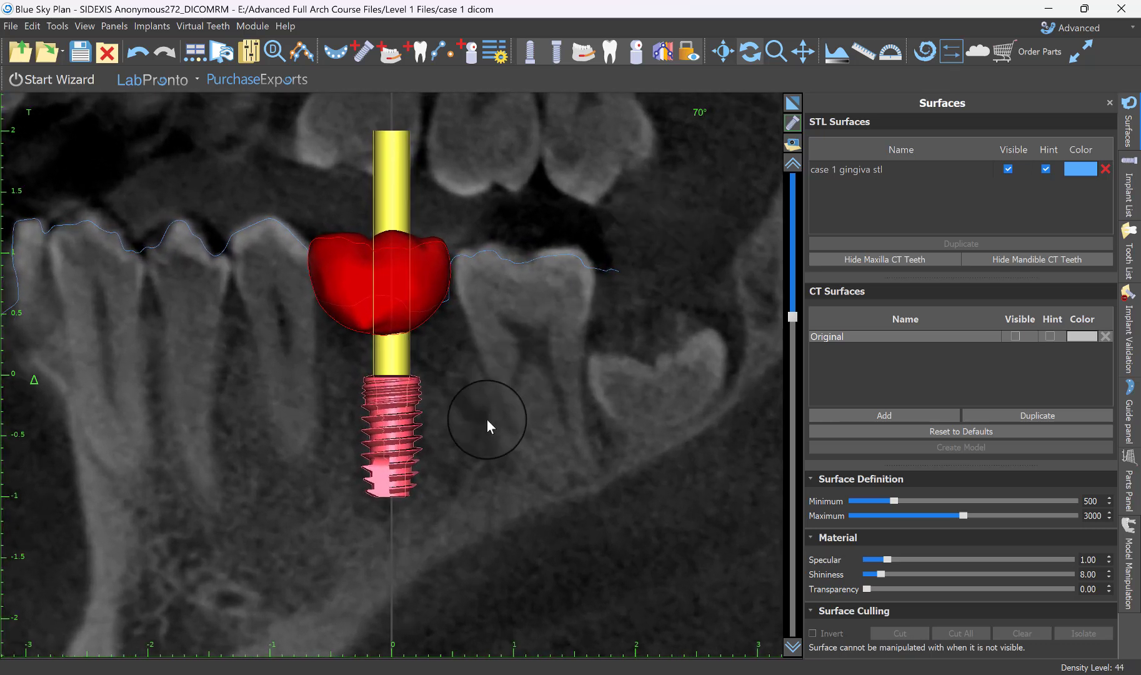
scroll(642, 383, "up", 5)
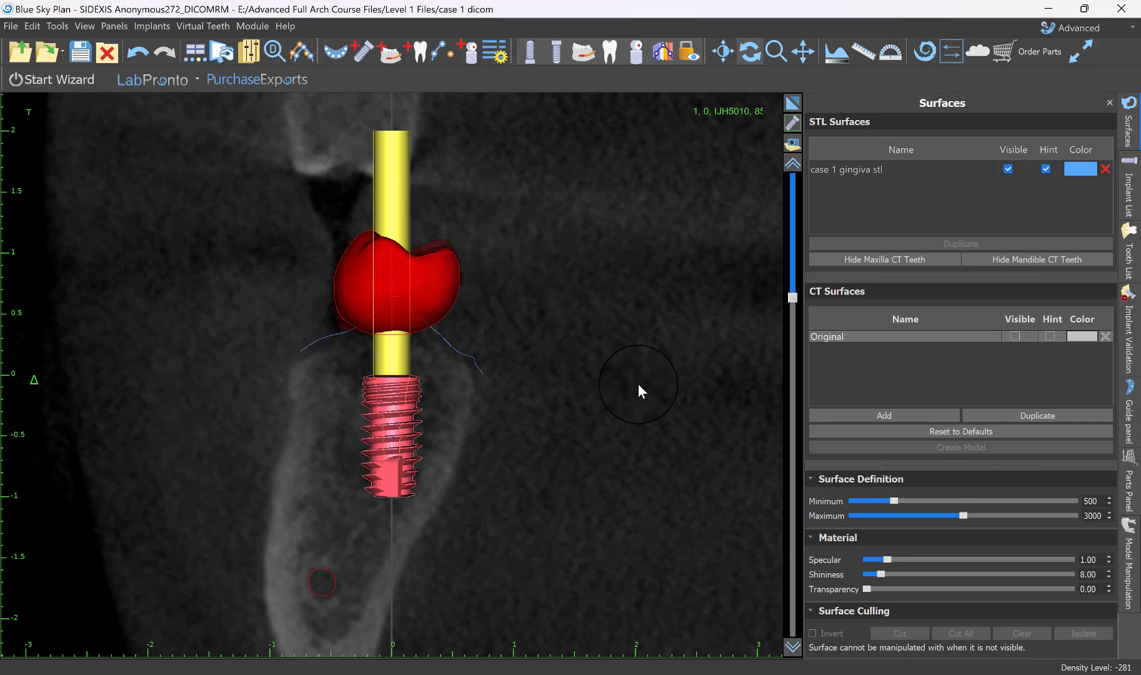
scroll(638, 383, "up", 8)
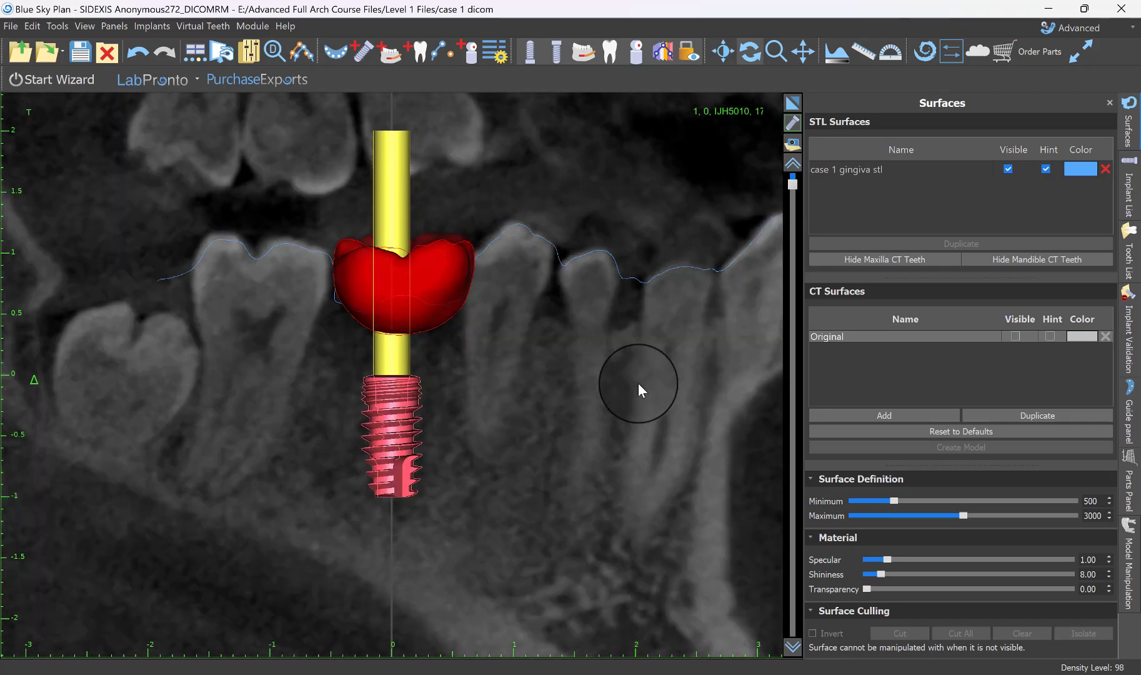
scroll(638, 383, "down", 8)
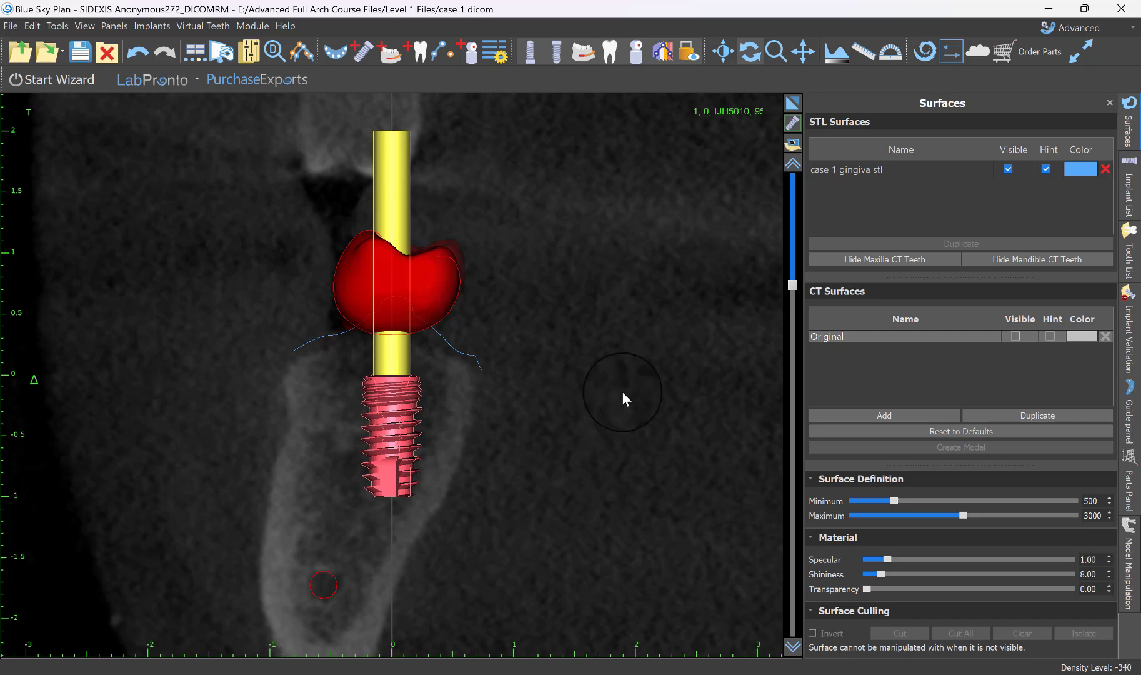
mouse_move(419, 432)
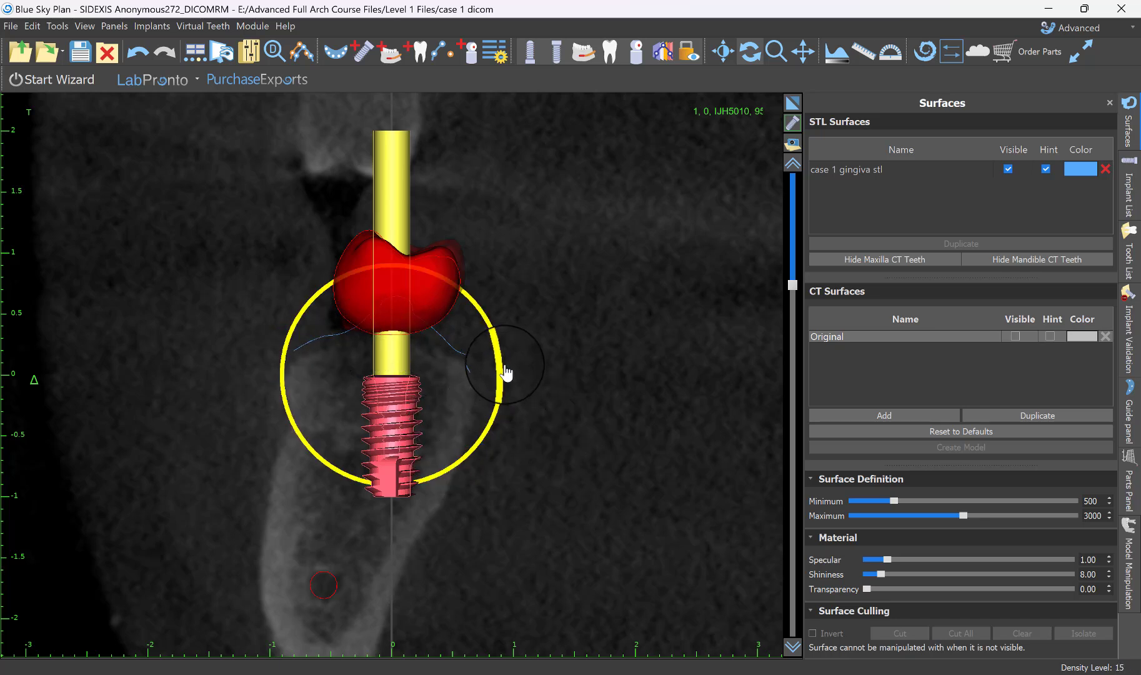
left_click_drag(506, 373, 509, 381)
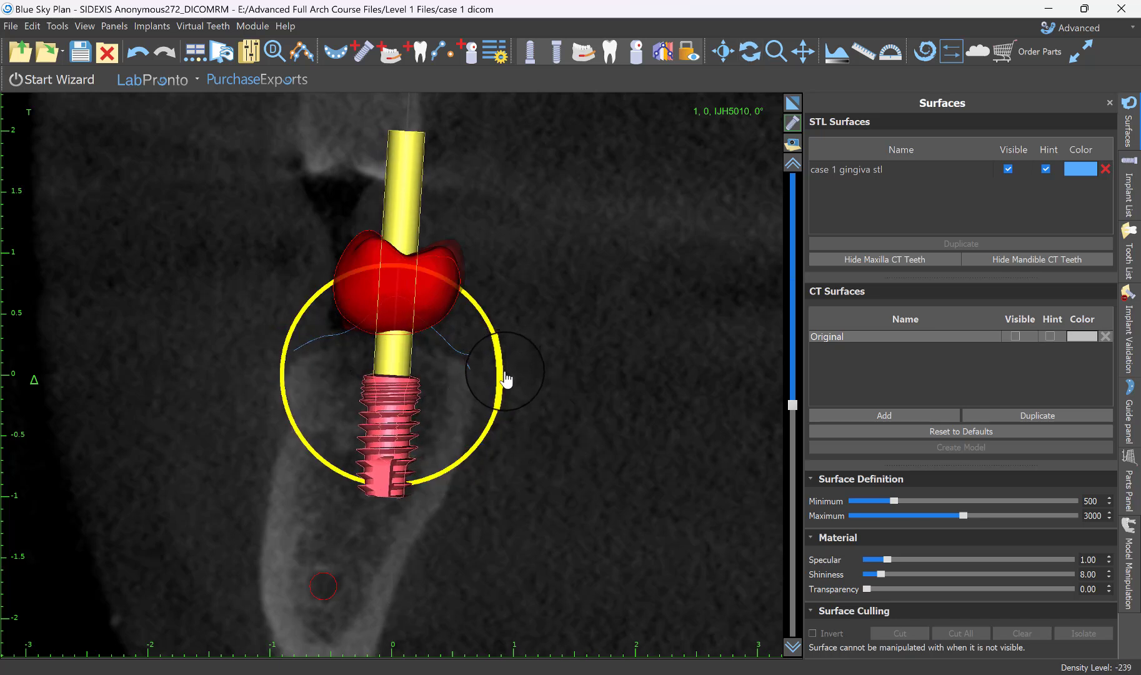
left_click_drag(403, 408, 410, 393)
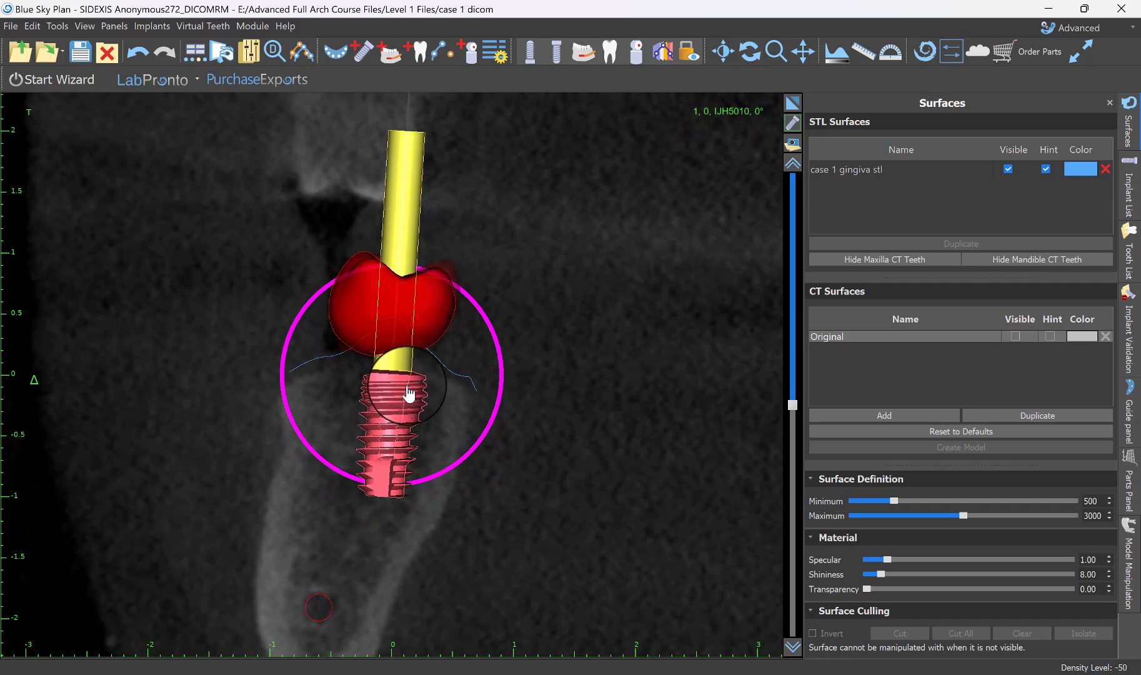
In the lengthwise tangential slice along the arch, tilt the implant slightly so its abutment leans toward the premolars.
scroll(549, 394, "down", 10)
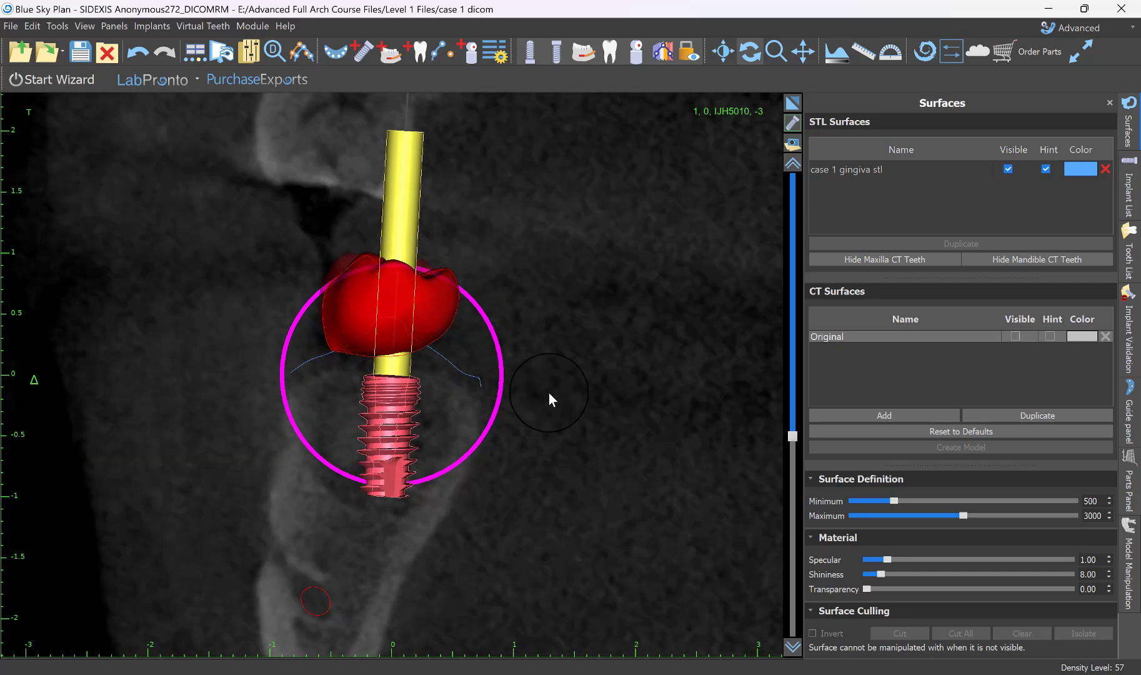
scroll(548, 393, "down", 6)
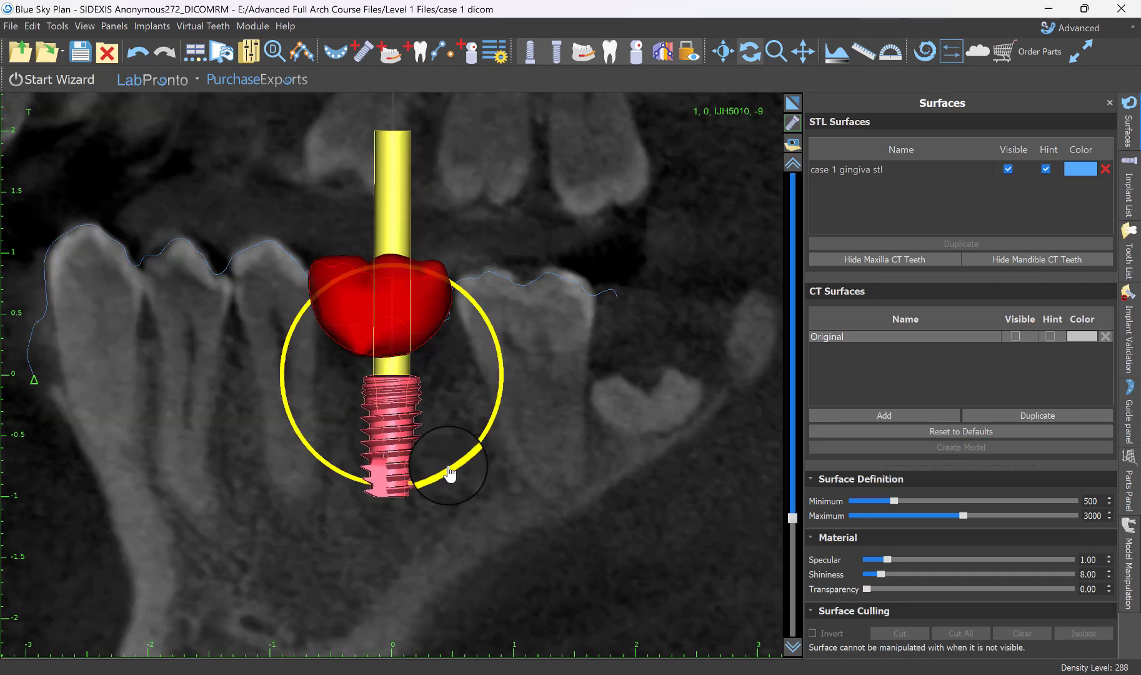
left_click_drag(450, 475, 463, 471)
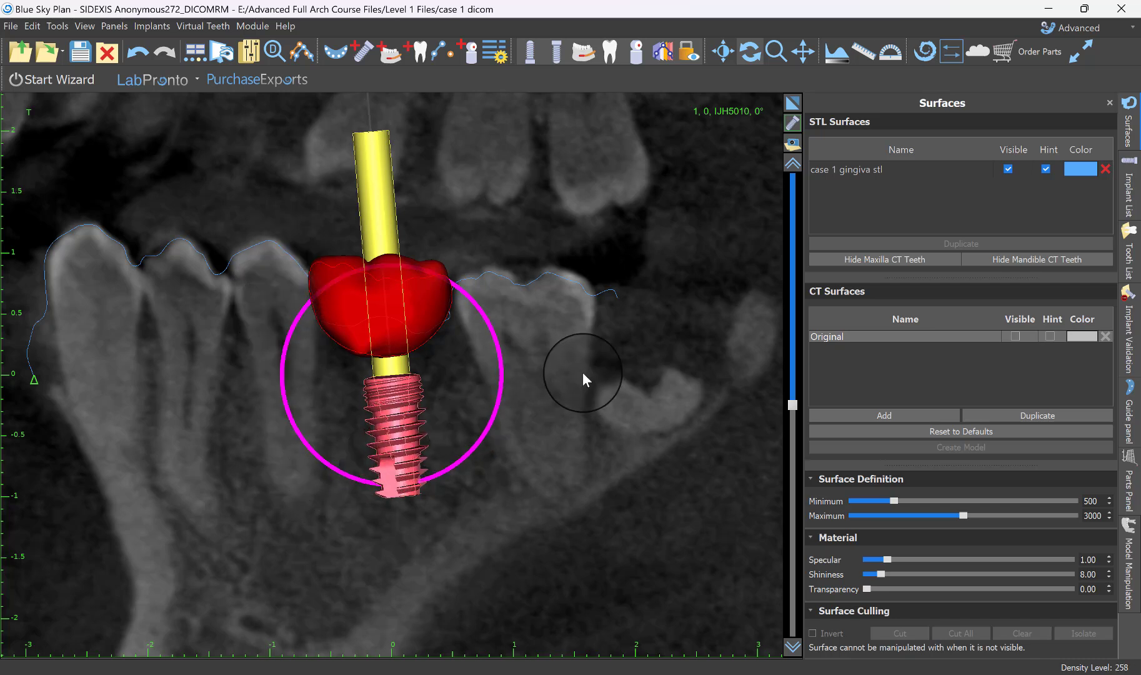
Replace the placed implant with the 11.50 mm long IJH5011, keeping the BIO | Max type and 5.00 platform.
scroll(582, 376, "up", 8)
scroll(581, 375, "up", 1)
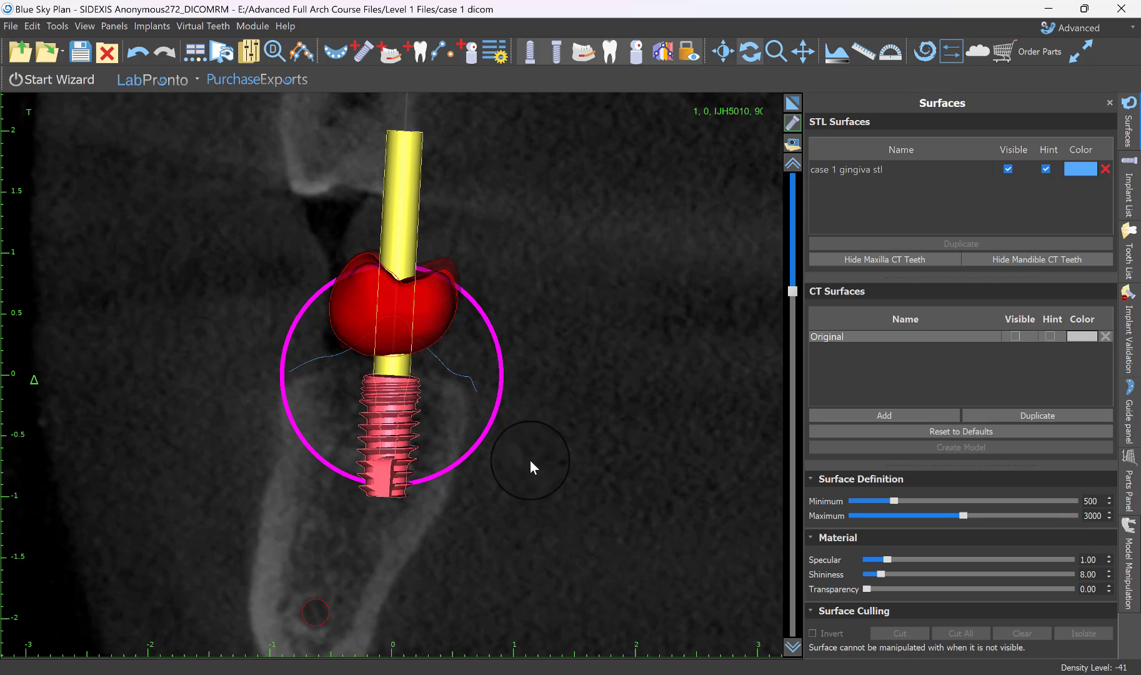
right_click(392, 441)
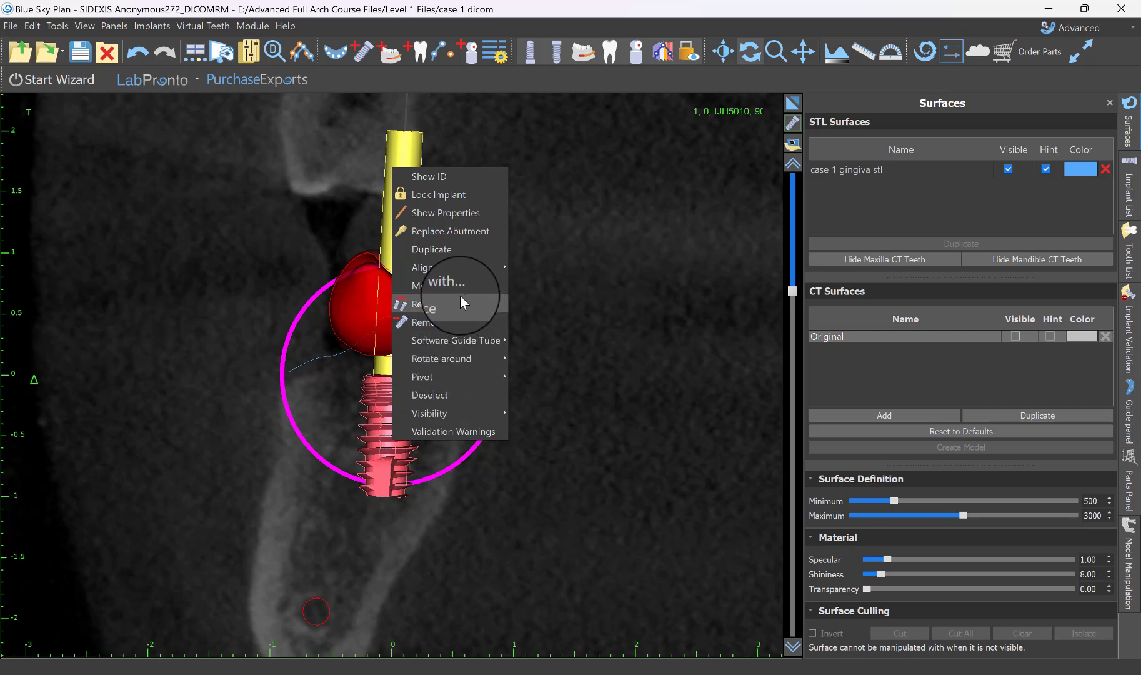
left_click(429, 306)
left_click(501, 330)
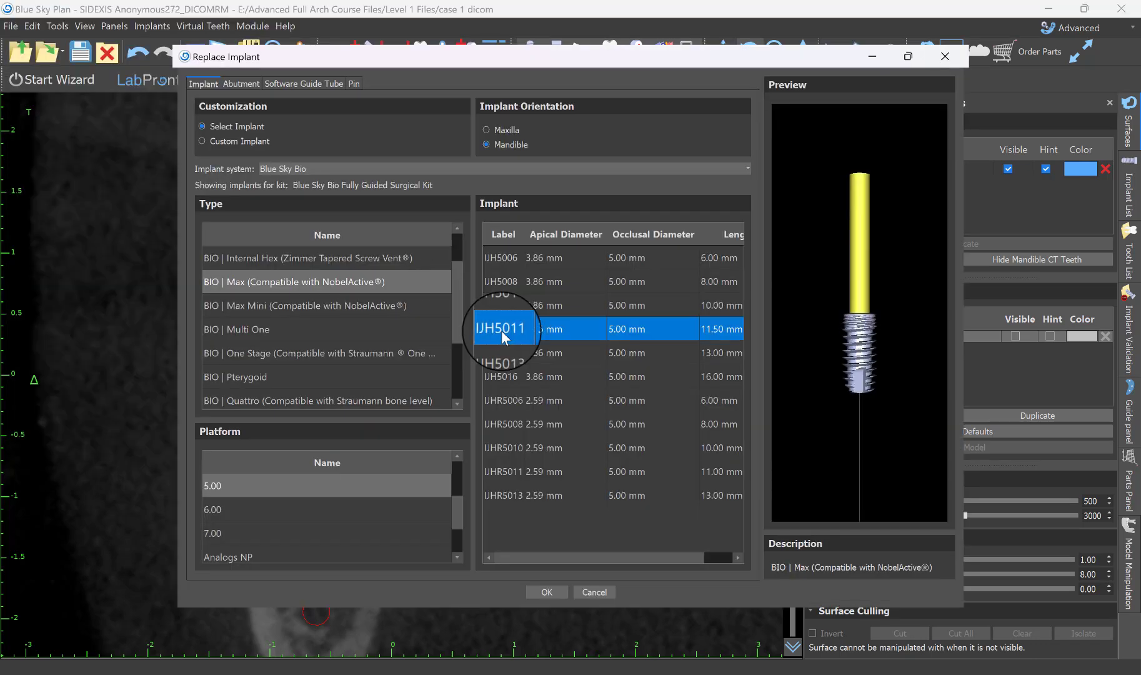
left_click(547, 591)
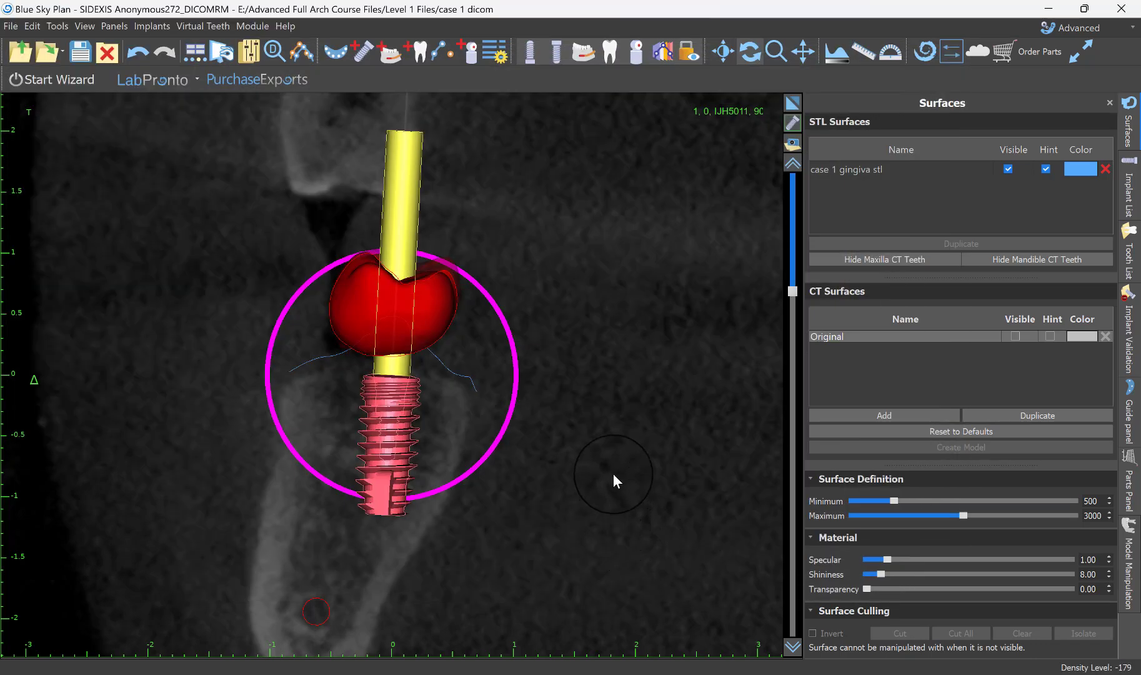
Examine the replaced implant all around its axis in the tangential slices, and its abutment's exit through the crown on the 3D model.
scroll(611, 480, "down", 10)
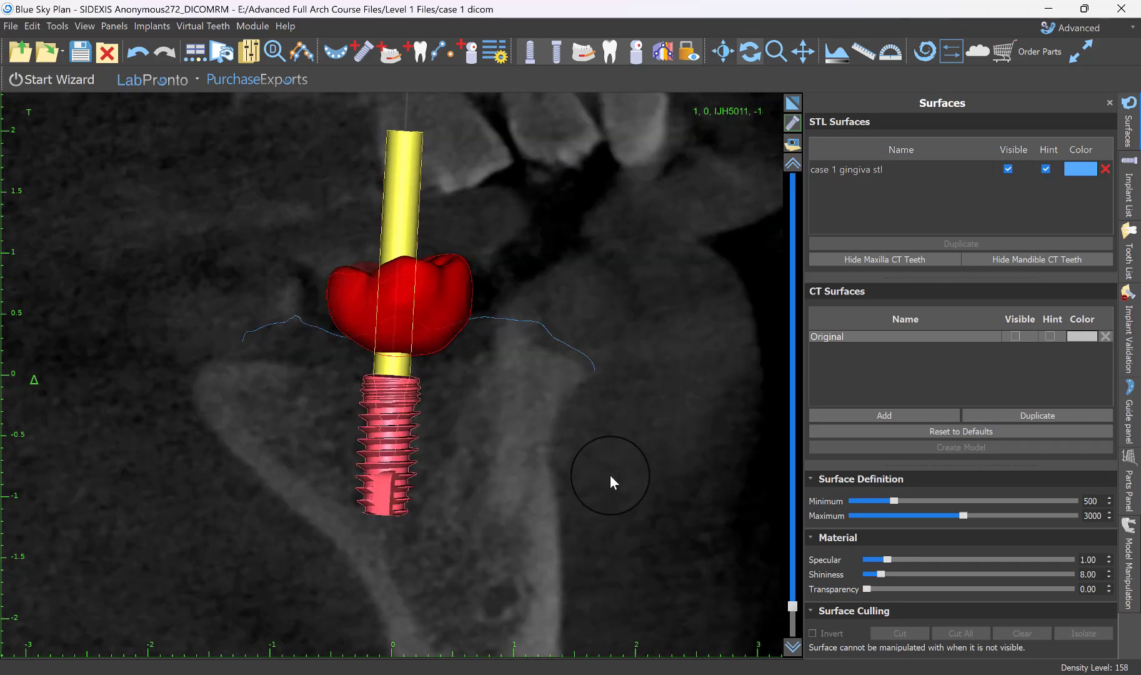
scroll(609, 478, "up", 6)
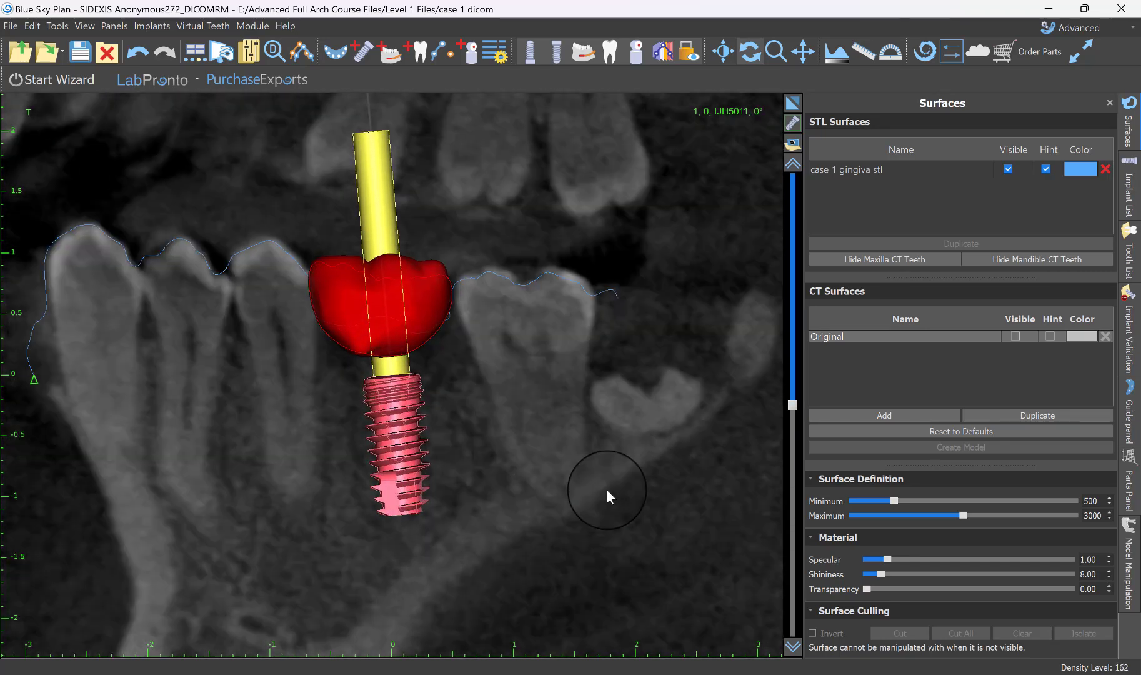
scroll(606, 491, "up", 5)
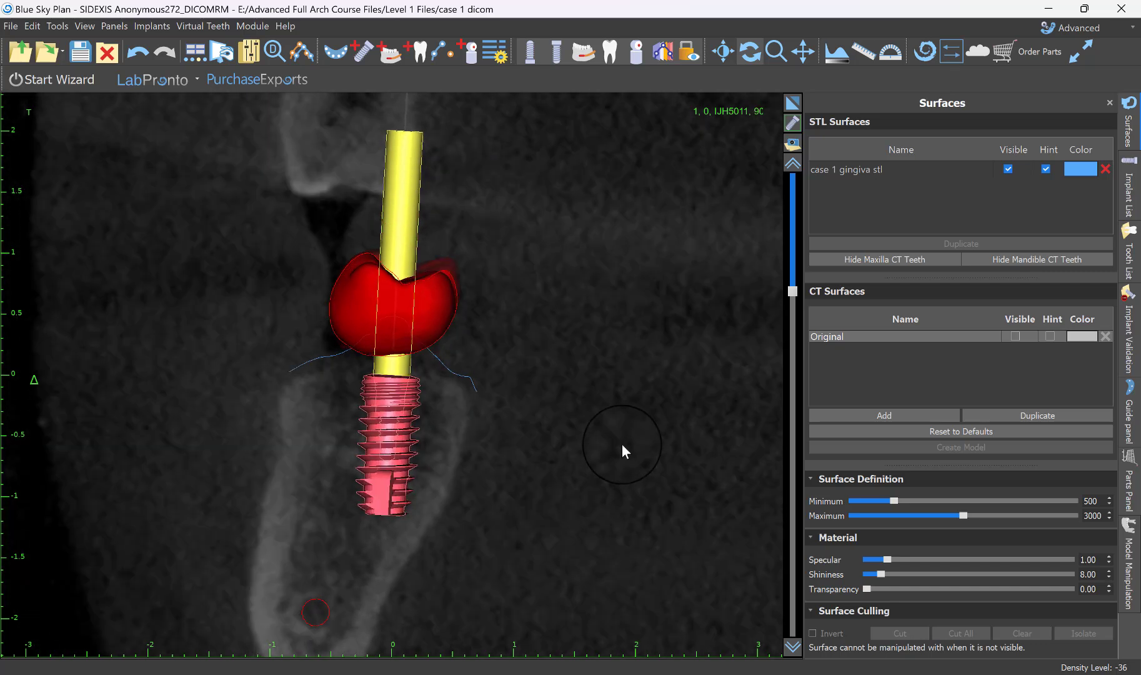
scroll(621, 440, "down", 5)
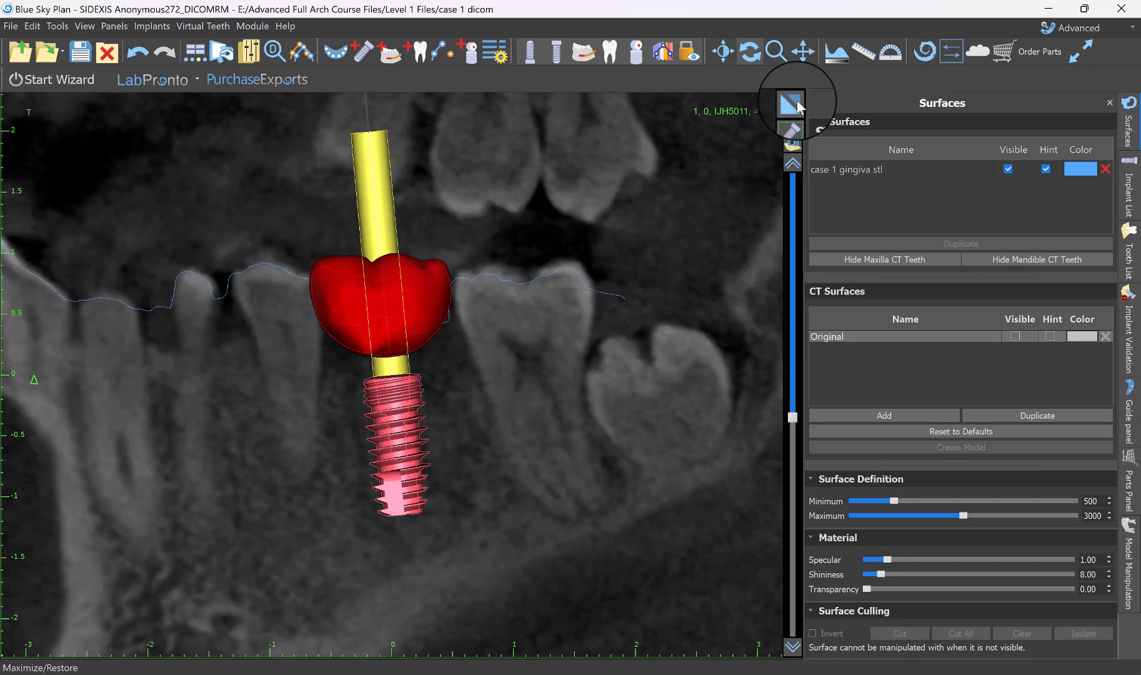
left_click(791, 104)
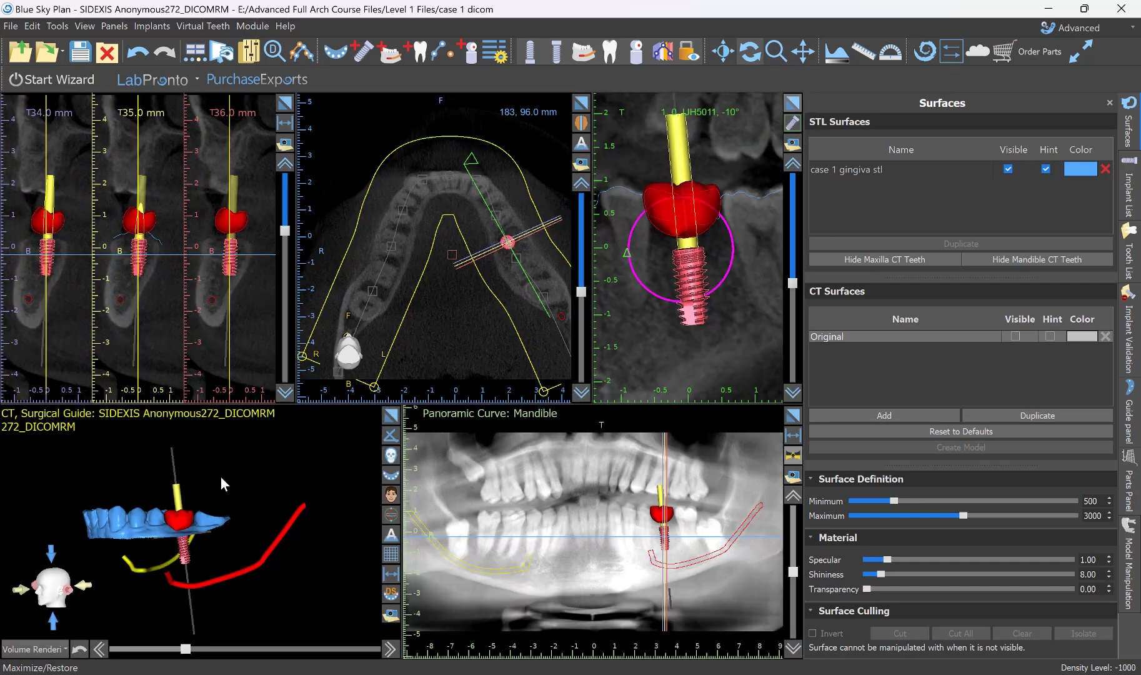
left_click_drag(220, 476, 261, 588)
scroll(267, 517, "up", 6)
left_click_drag(320, 496, 269, 543)
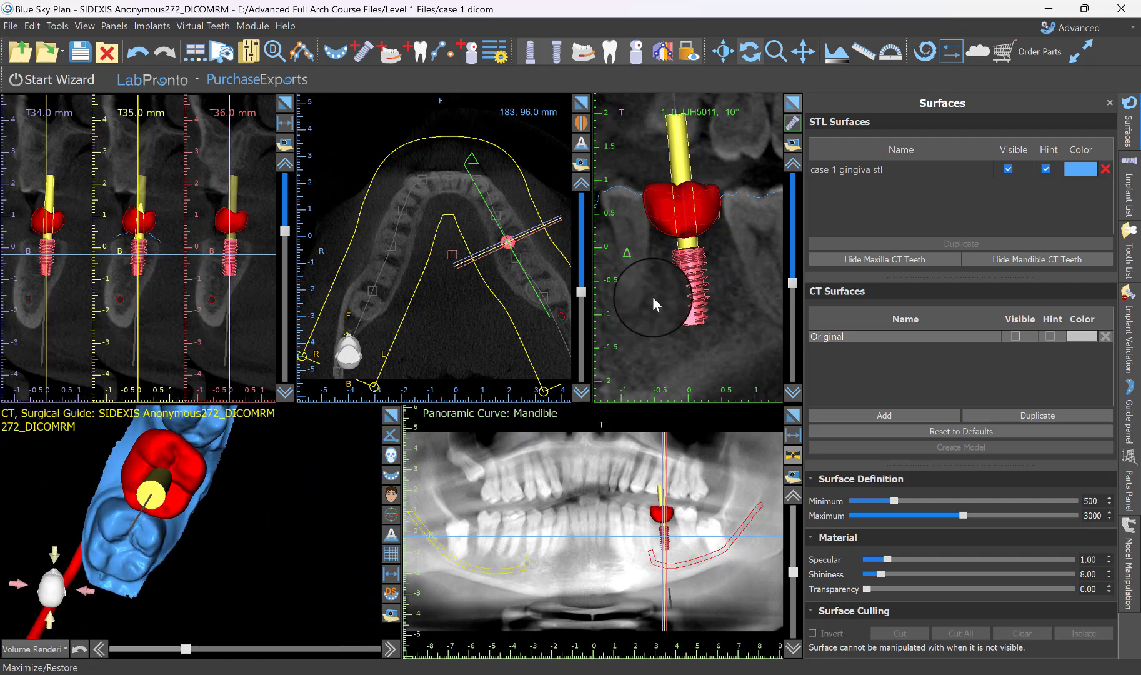
left_click_drag(269, 589, 205, 533)
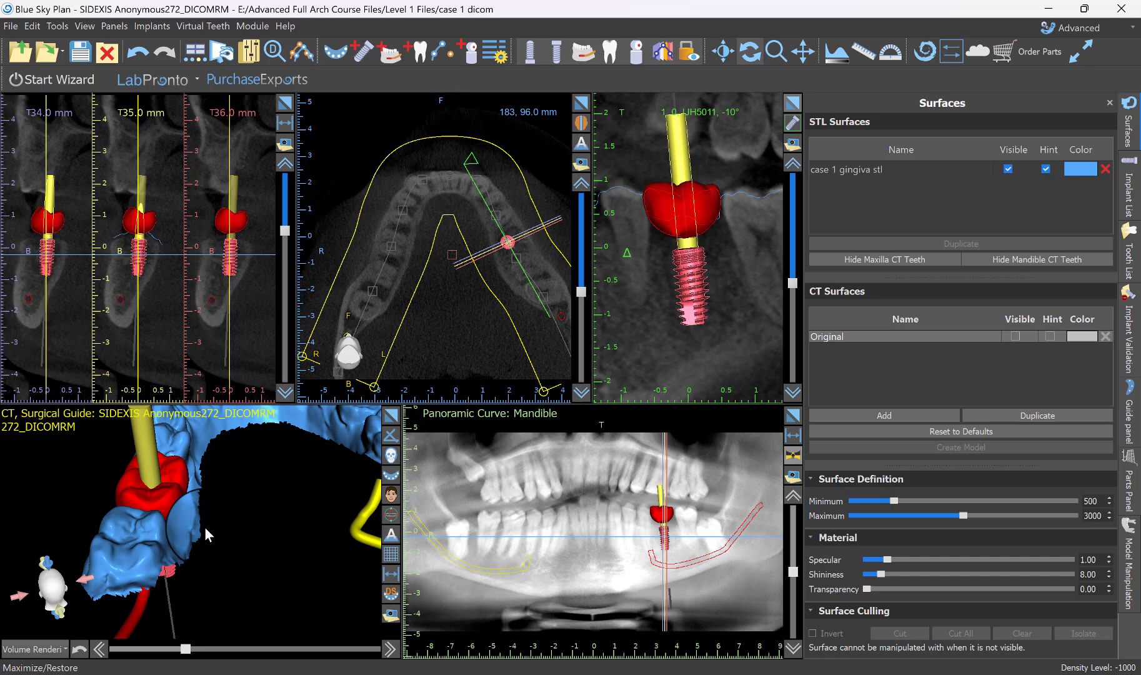
left_click_drag(204, 527, 340, 536)
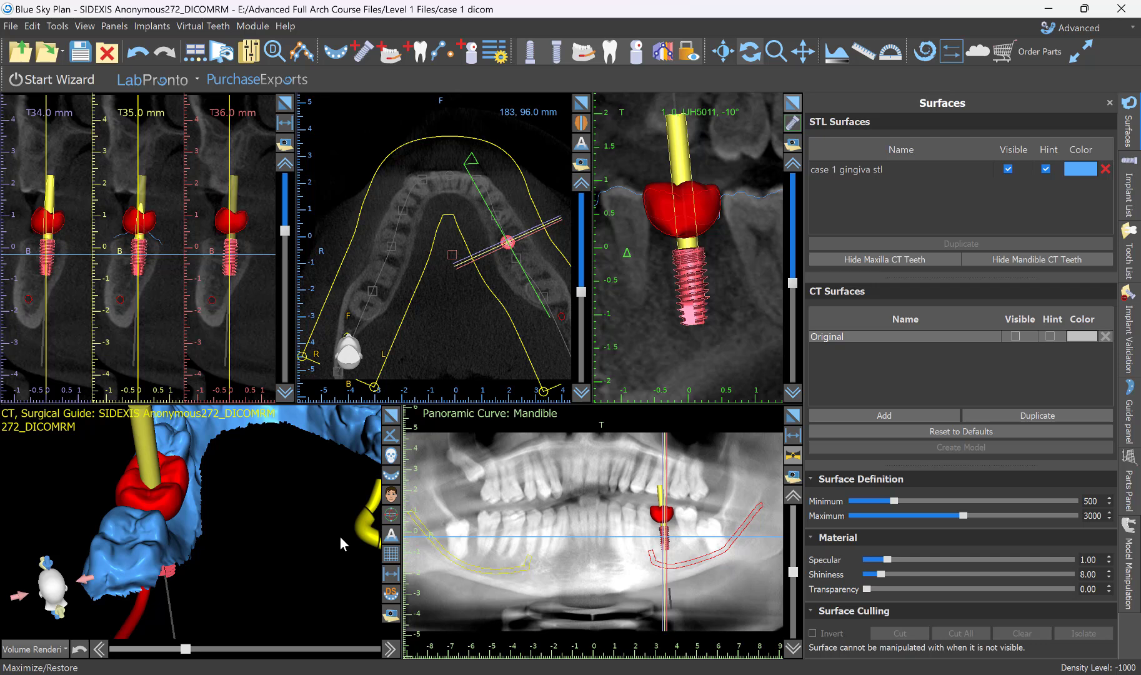
Examine how the implant's abutment exits the crown, enlarging the 3D view and turning the model to an occlusal view.
left_click(173, 478)
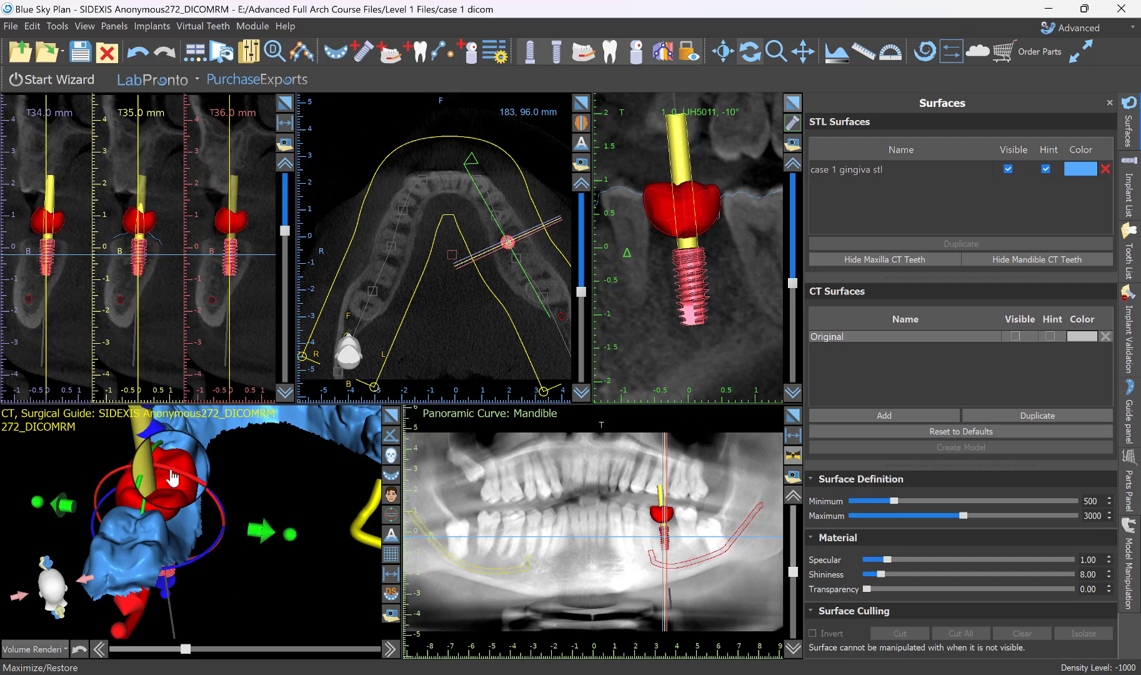
left_click_drag(173, 478, 254, 451)
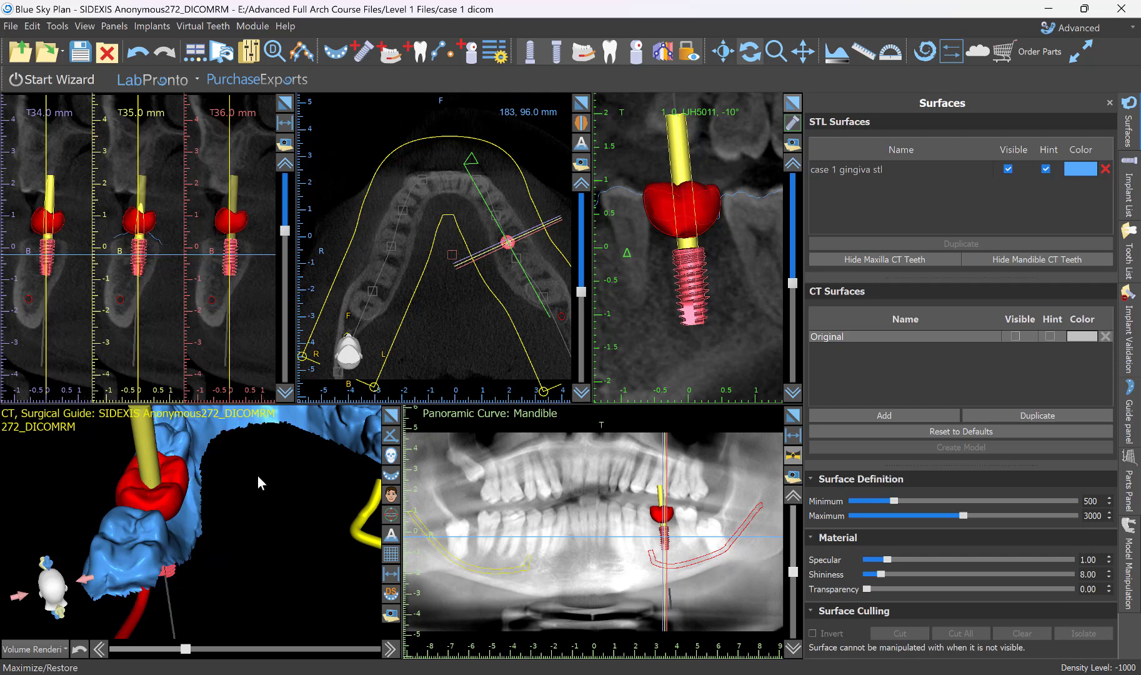
left_click_drag(269, 478, 378, 478)
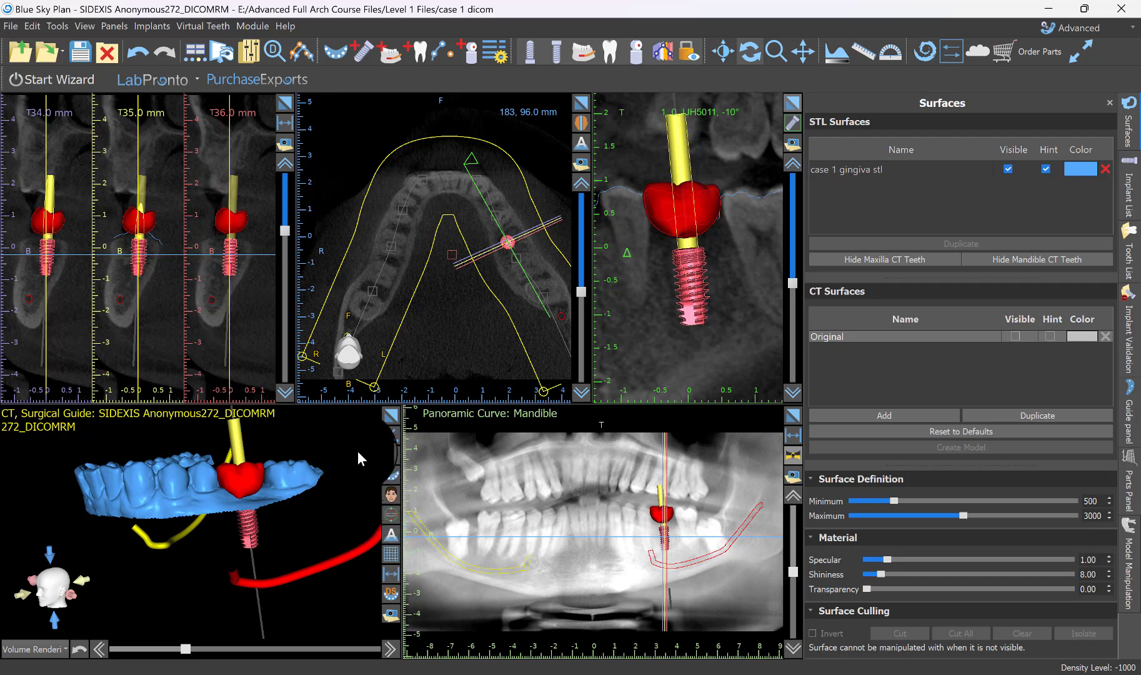
left_click_drag(357, 450, 186, 587)
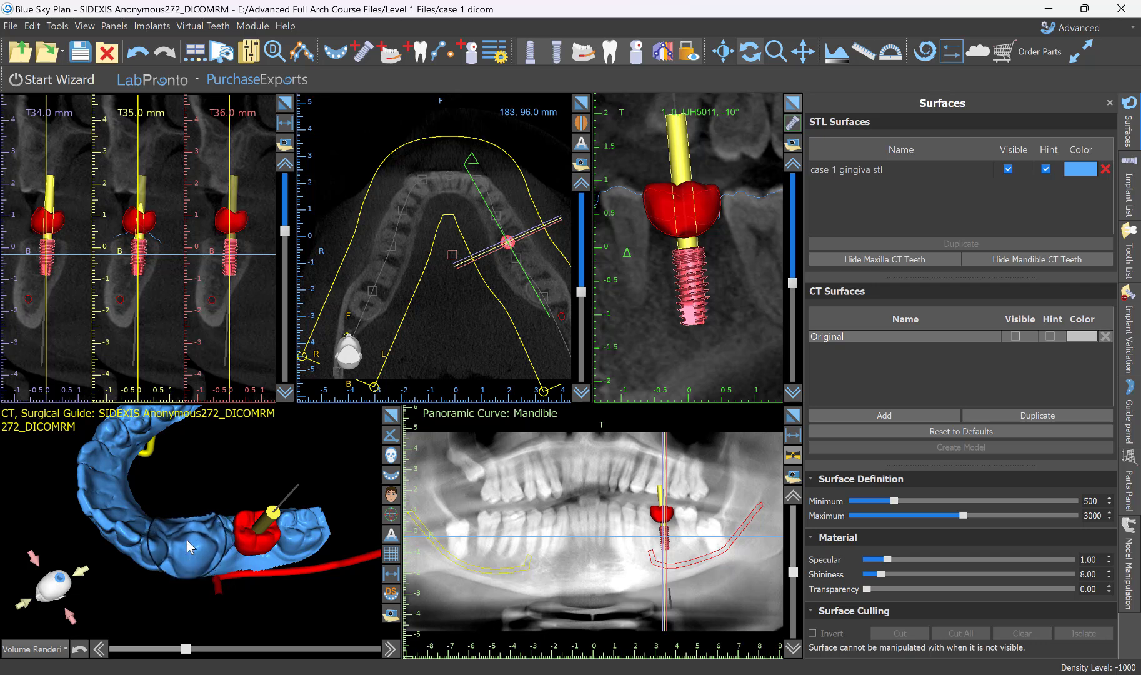
left_click(393, 419)
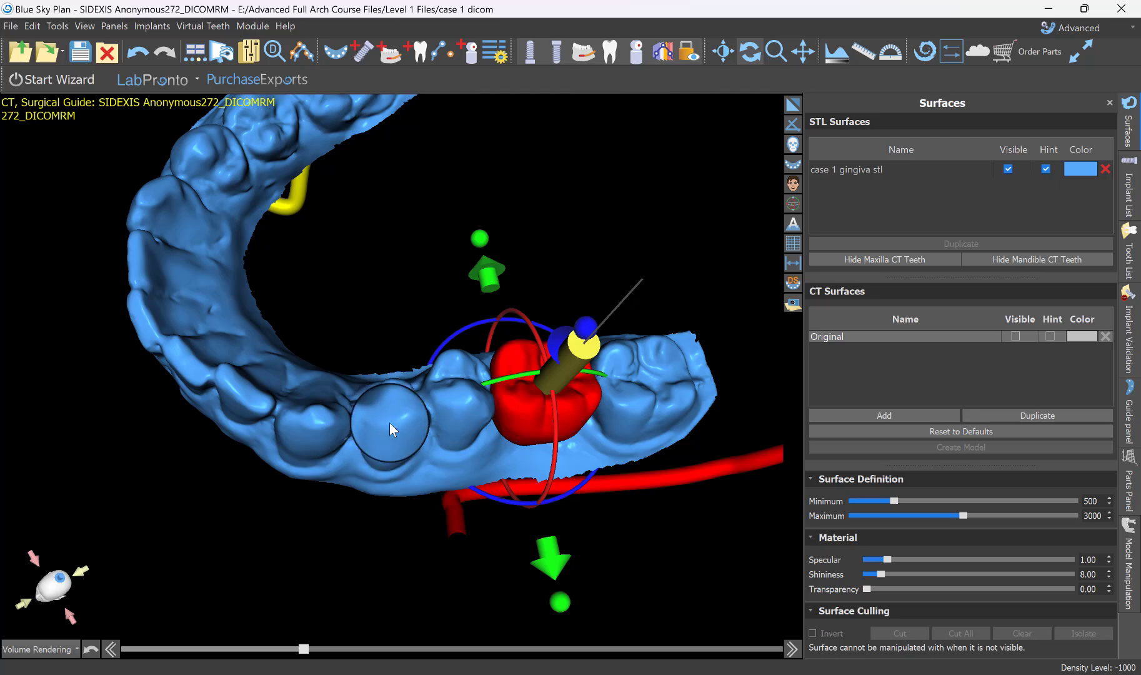
mouse_move(401, 564)
left_mouse_down()
mouse_move(353, 205)
mouse_move(320, 395)
mouse_move(358, 463)
mouse_move(449, 499)
mouse_move(482, 540)
mouse_move(440, 398)
mouse_move(451, 408)
mouse_move(334, 474)
mouse_move(458, 549)
mouse_move(280, 539)
mouse_move(269, 367)
mouse_move(419, 591)
mouse_move(475, 635)
mouse_move(384, 529)
mouse_move(440, 580)
mouse_move(369, 517)
mouse_move(416, 571)
left_mouse_up()
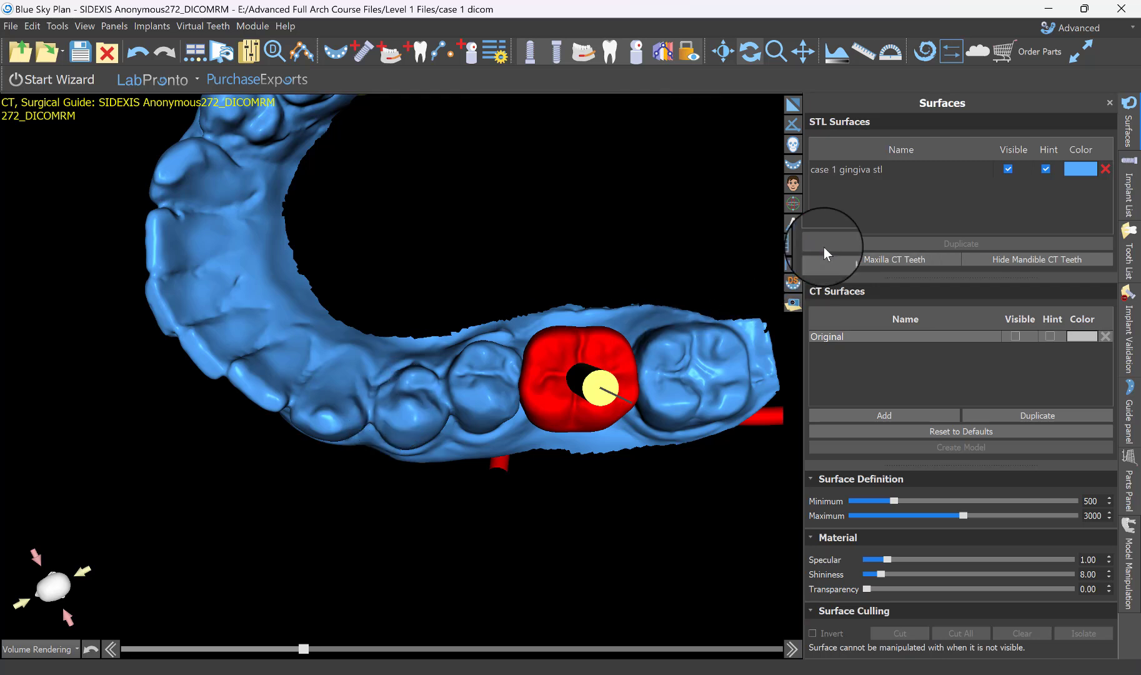
Duplicate the case 1 gingiva stl surface.
left_click(861, 167)
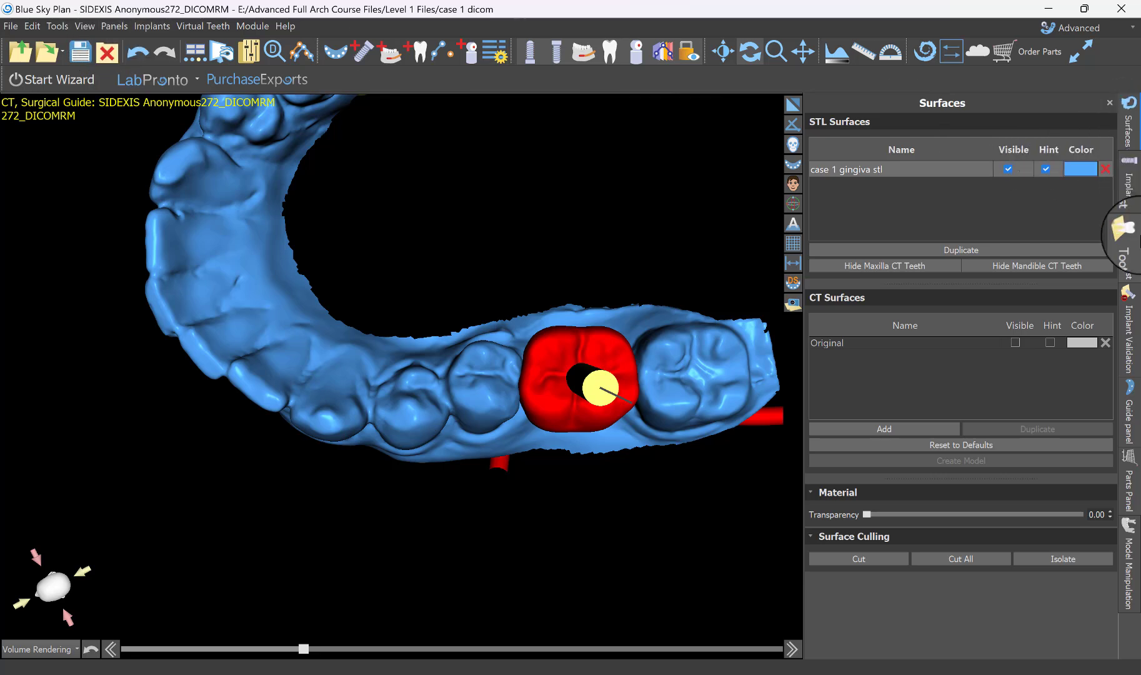
left_click(1135, 195)
left_click(1131, 122)
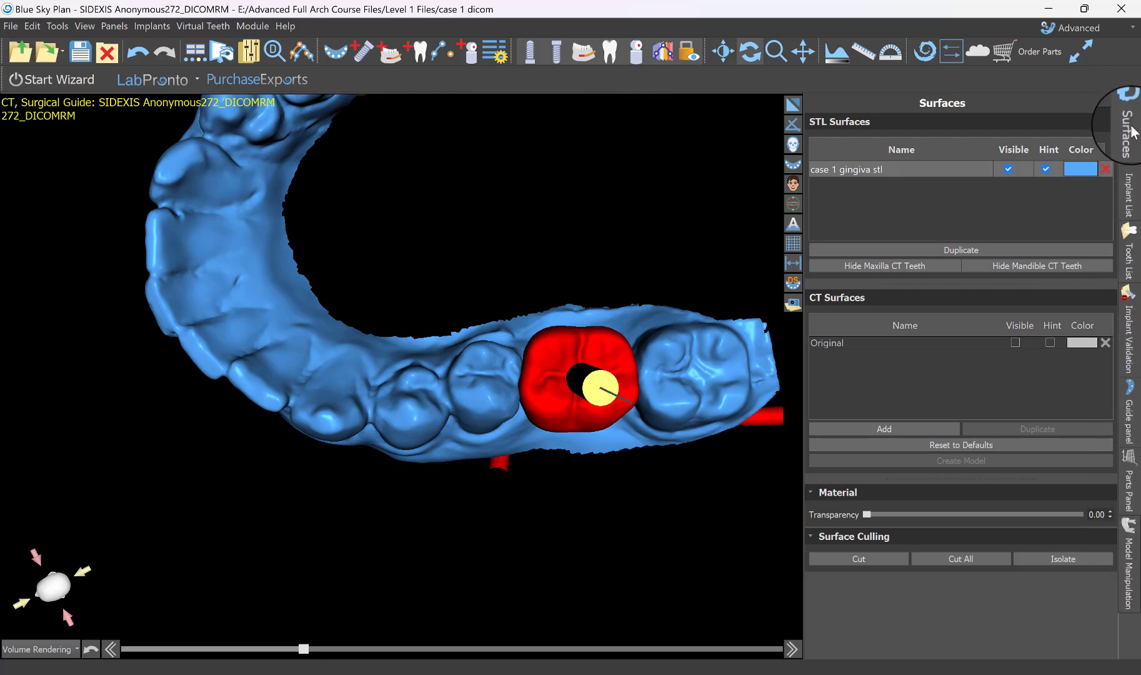
left_click(851, 169)
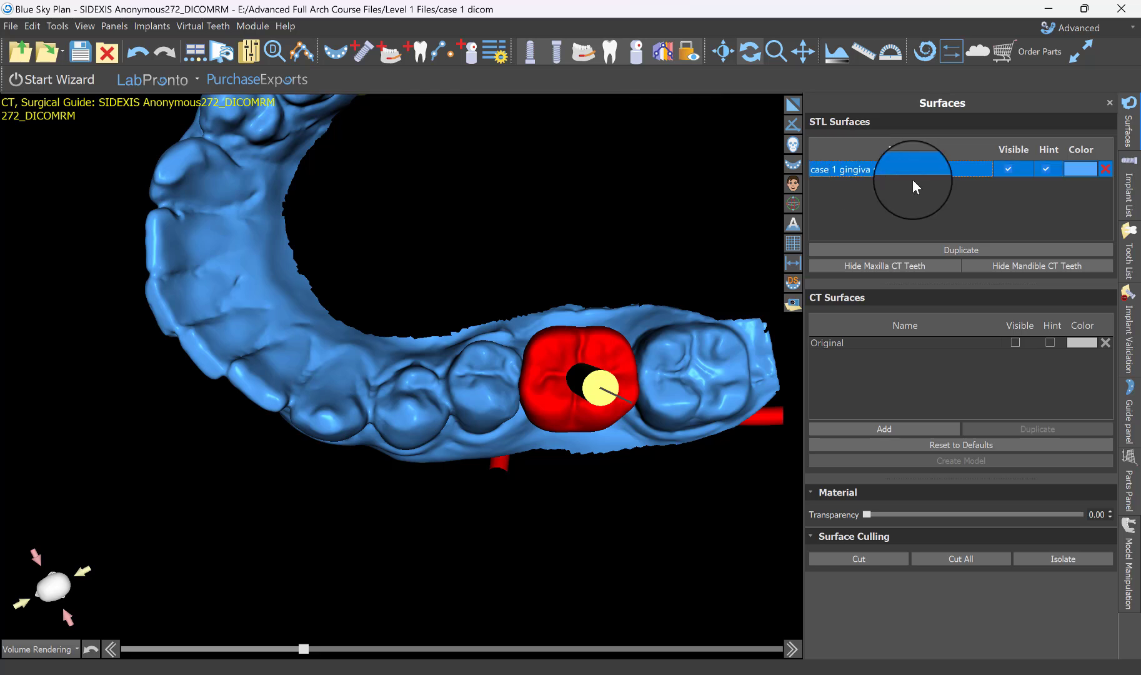
right_click(830, 168)
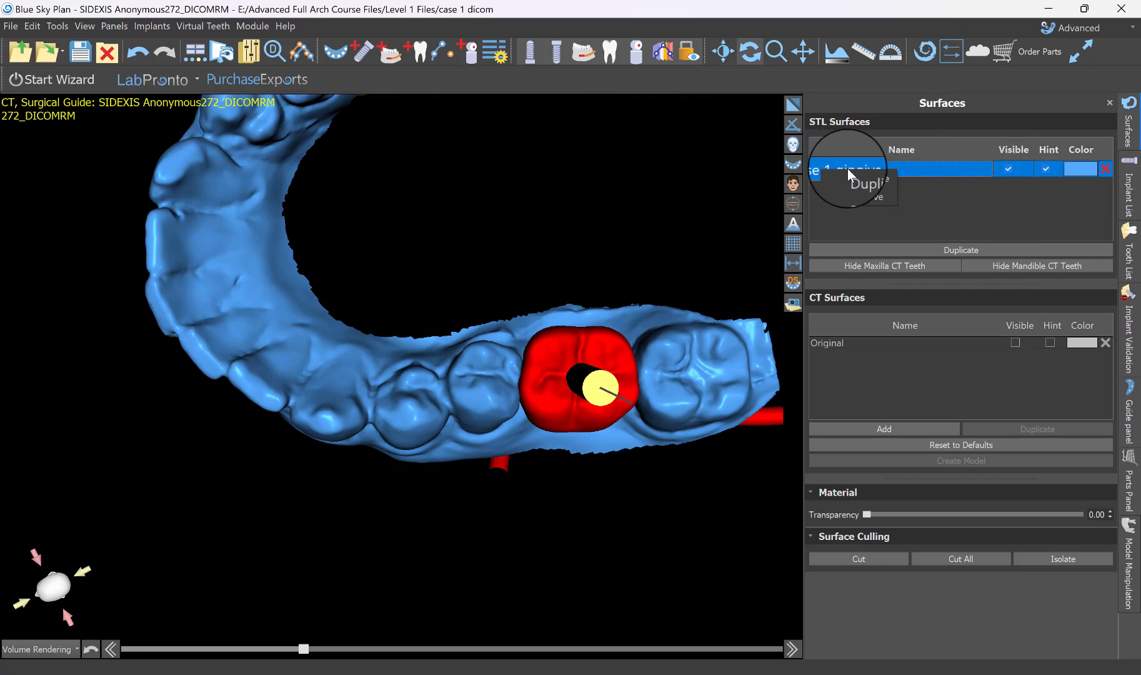
left_click(855, 181)
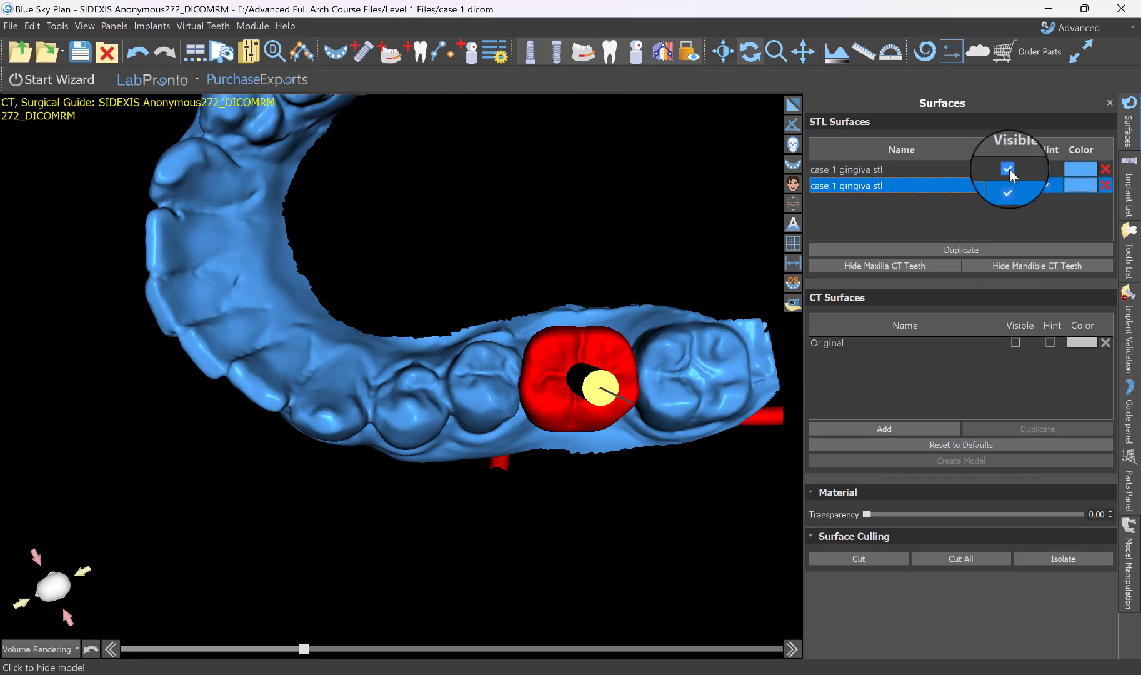
Color the duplicated gingiva surface bright green and hide the original blue one.
left_click(1079, 184)
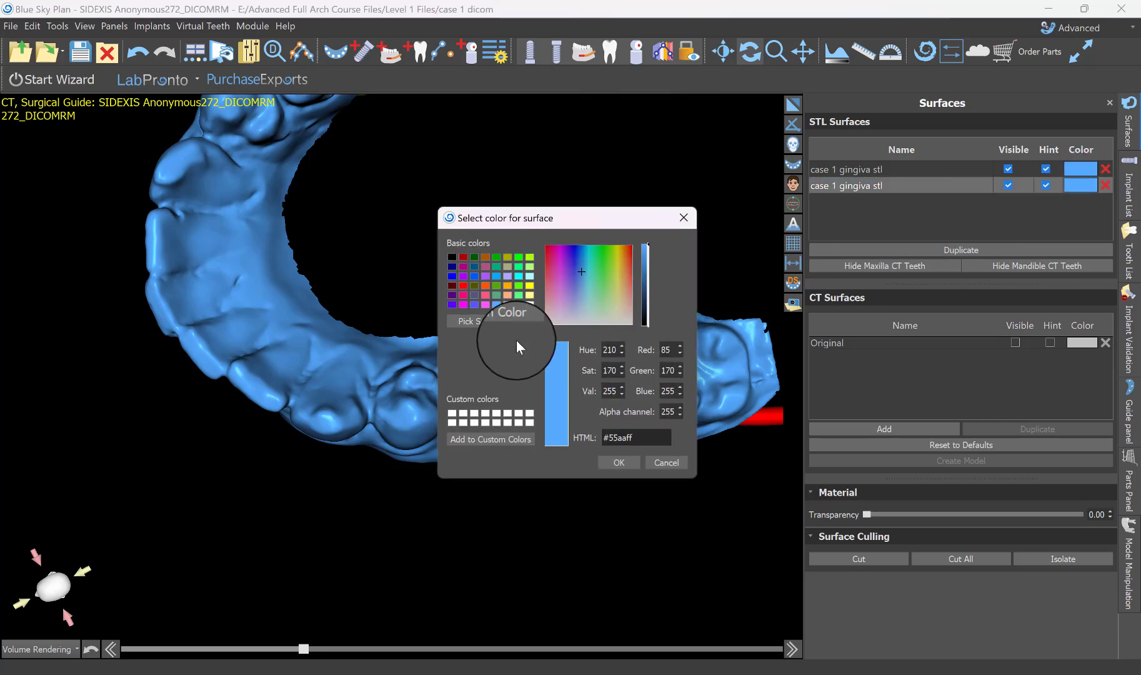
left_click(519, 265)
left_click(618, 461)
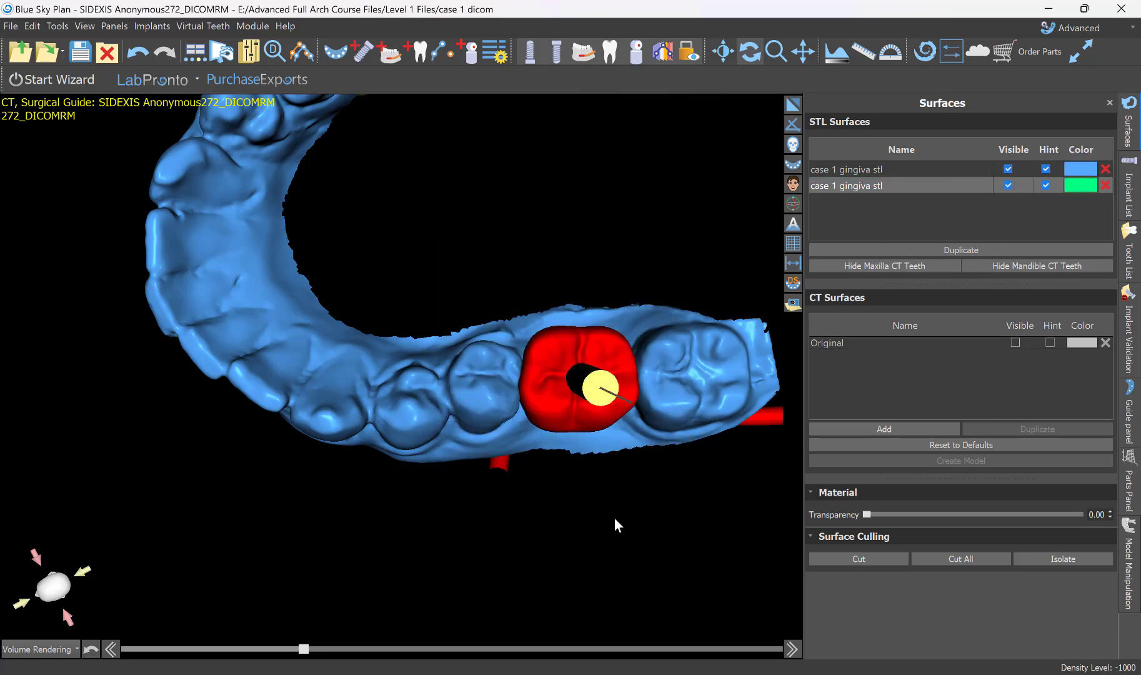
left_click(1008, 169)
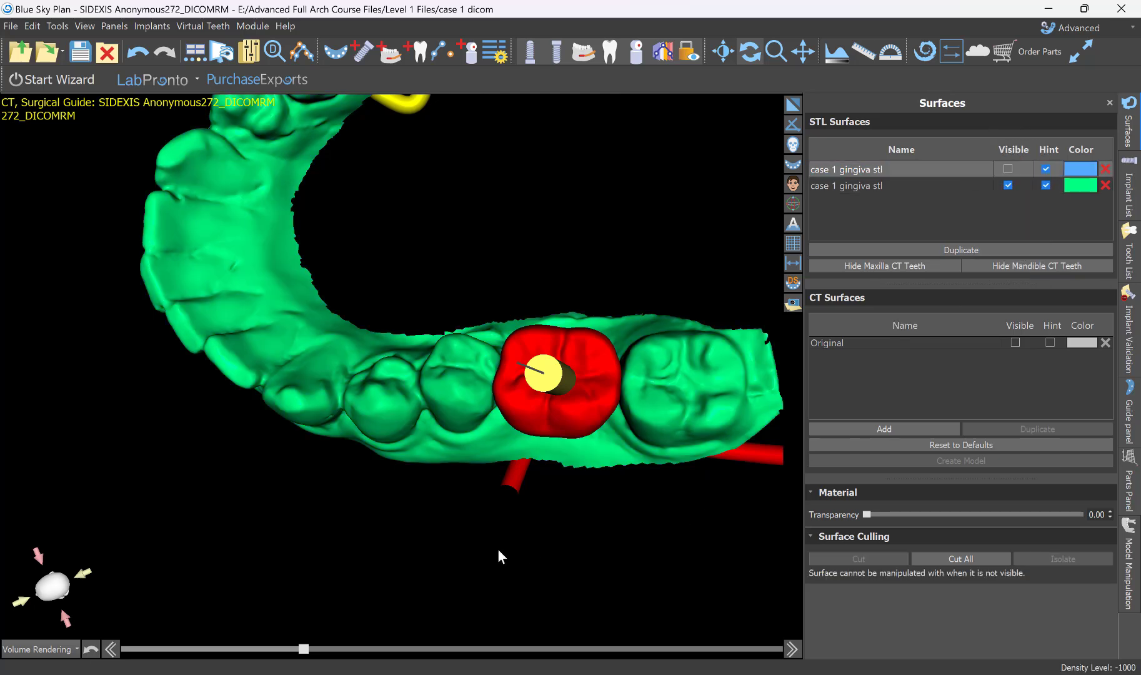
Cut the left first premolar's crown off the green duplicate with a freehand outline drawn from the tongue side.
mouse_move(498, 550)
left_mouse_down()
mouse_move(465, 361)
mouse_move(607, 353)
mouse_move(536, 415)
mouse_move(527, 490)
mouse_move(594, 517)
mouse_move(456, 481)
mouse_move(333, 480)
mouse_move(466, 335)
mouse_move(506, 483)
mouse_move(438, 478)
mouse_move(415, 538)
mouse_move(377, 530)
mouse_move(448, 316)
left_mouse_up()
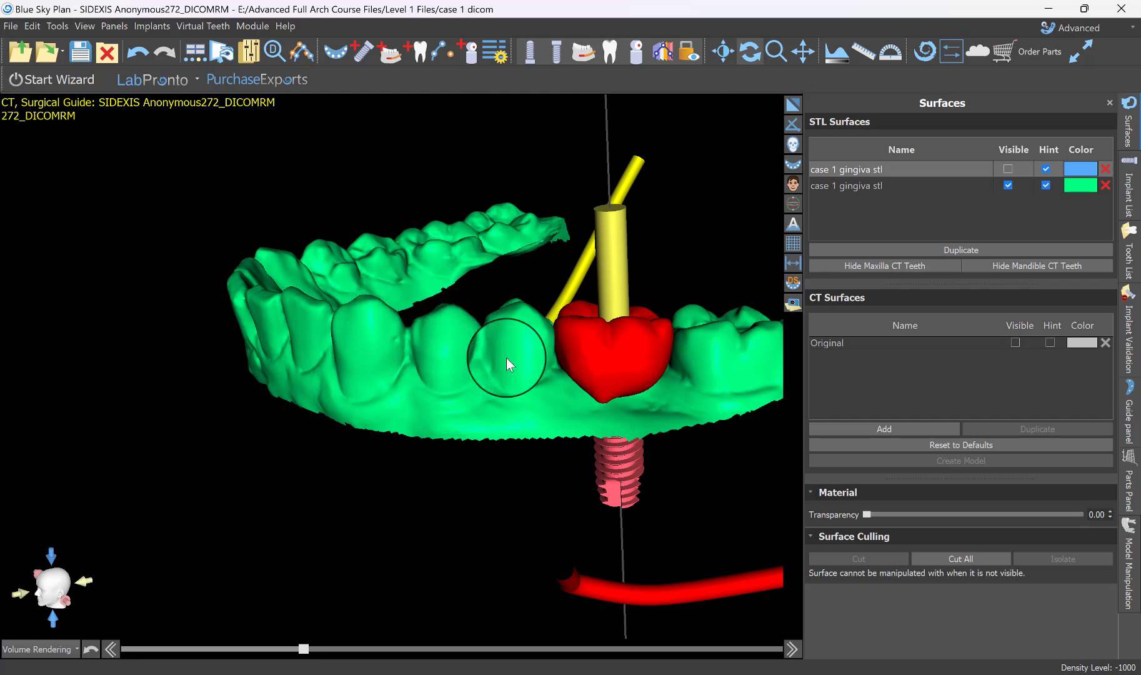
left_click(572, 328)
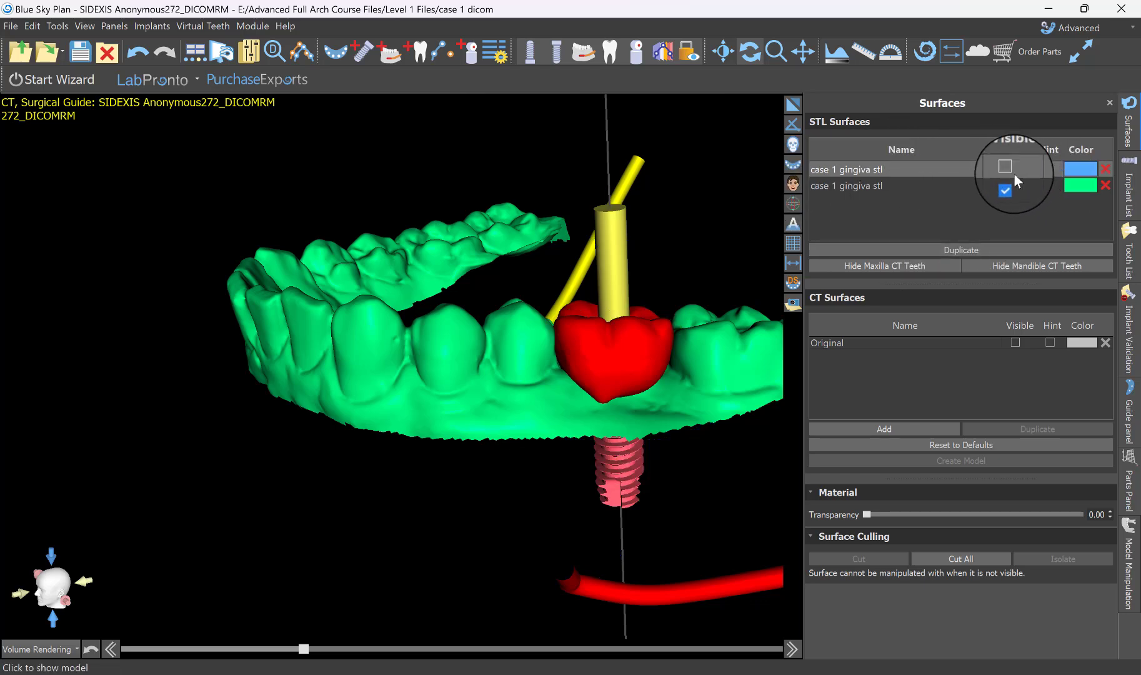
left_click_drag(461, 525, 554, 501)
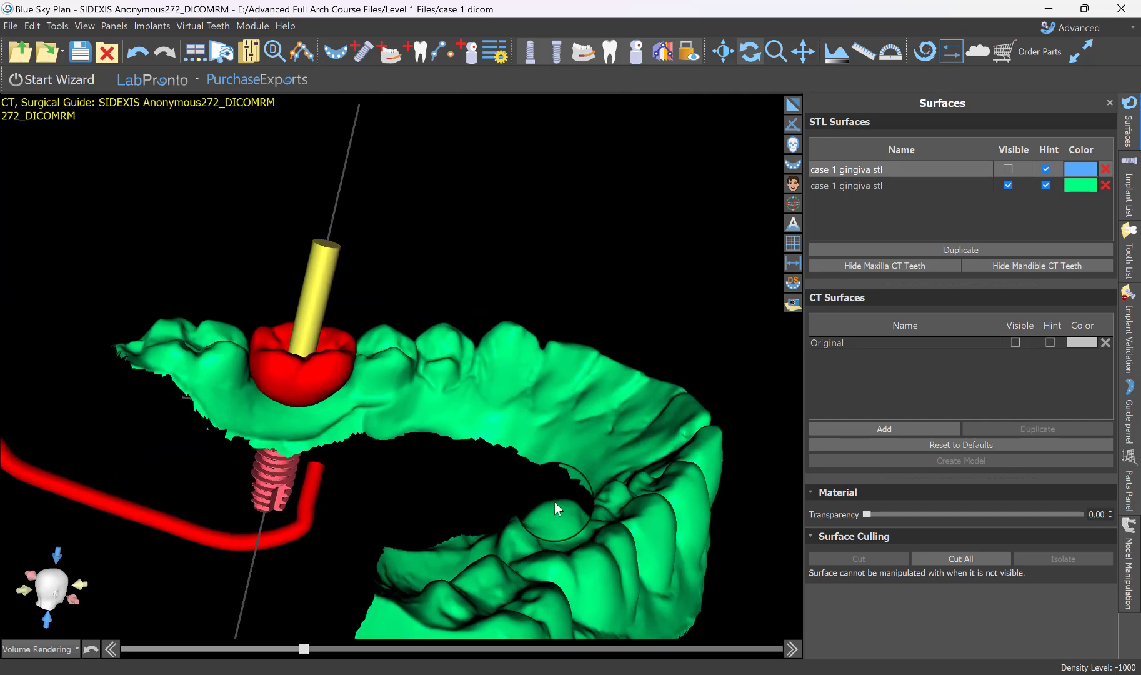
scroll(529, 396, "up", 5)
left_click_drag(625, 454, 474, 347)
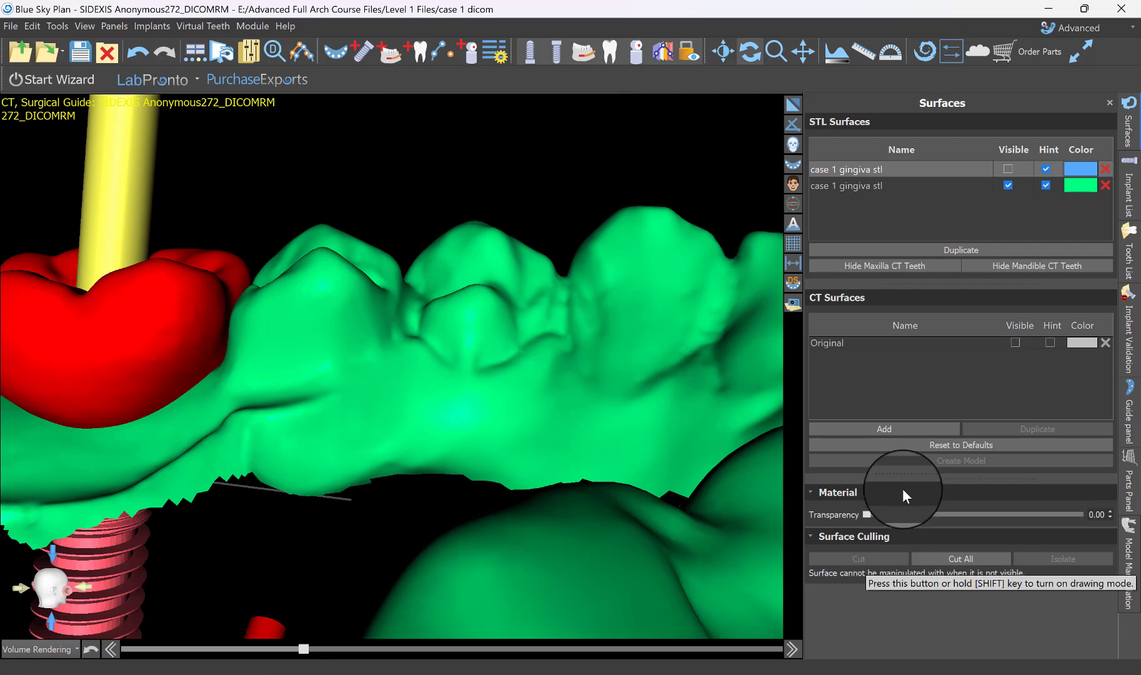
left_click(850, 187)
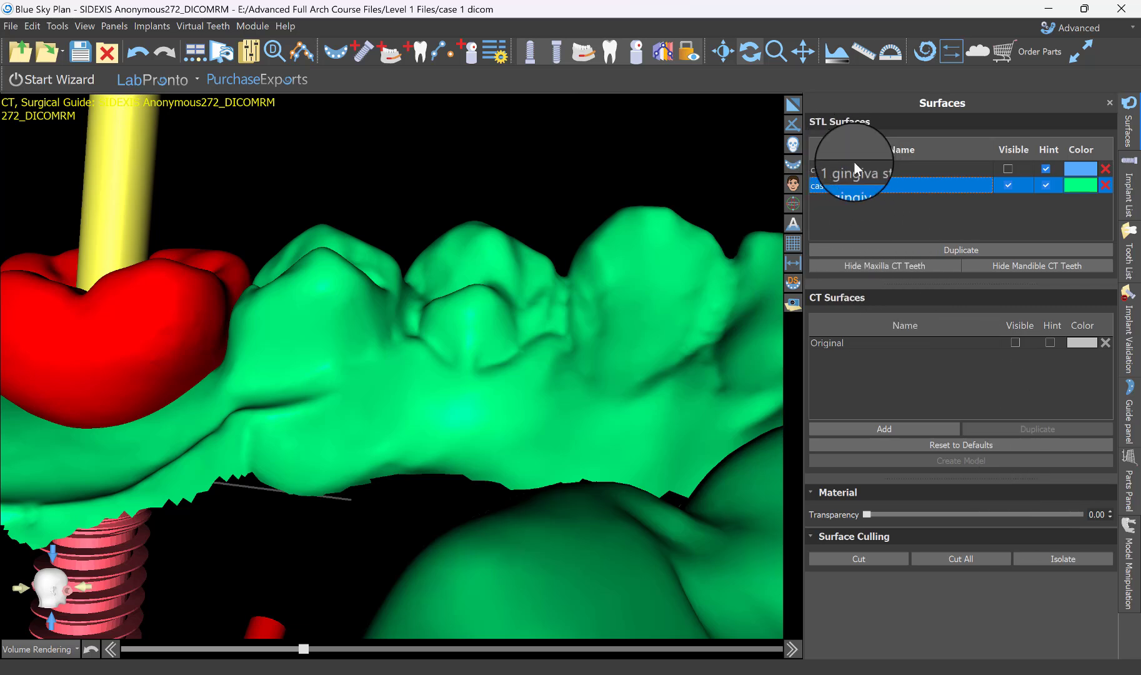
left_click(859, 558)
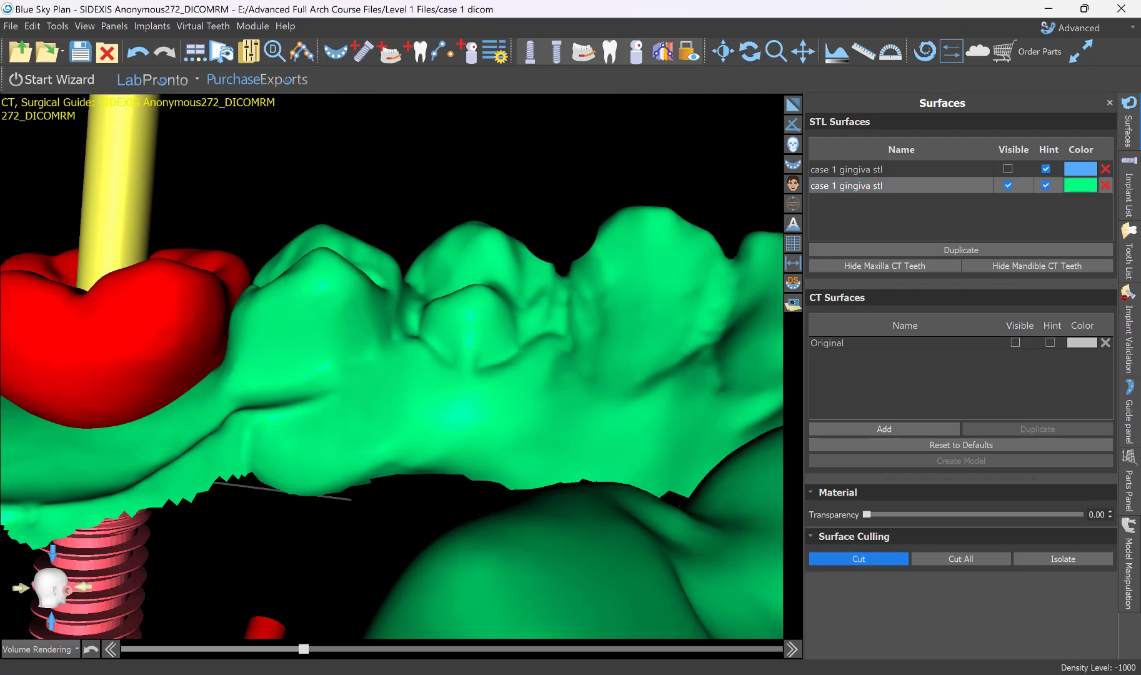
mouse_move(562, 213)
left_mouse_down()
mouse_move(560, 288)
mouse_move(519, 348)
mouse_move(478, 367)
mouse_move(440, 352)
mouse_move(410, 329)
mouse_move(405, 297)
left_mouse_up()
left_click(656, 381)
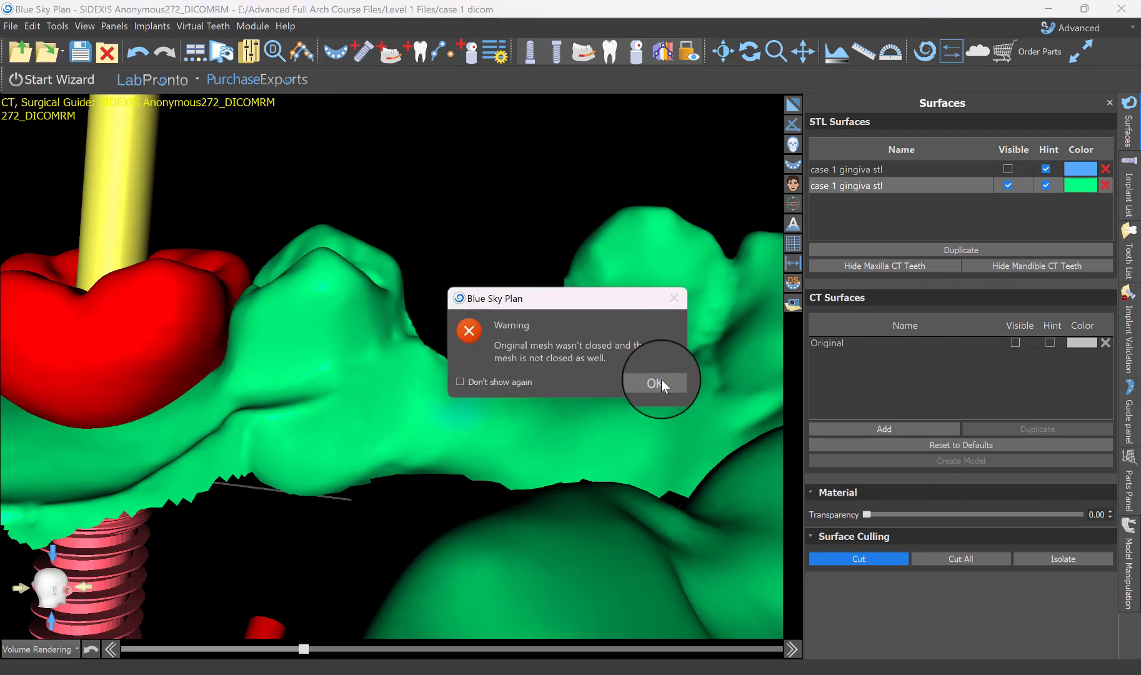
left_click(857, 560)
Try to trim the leftover premolar edges from the green model with a second freehand cut drawn from the cheek side.
left_click_drag(445, 369, 324, 335)
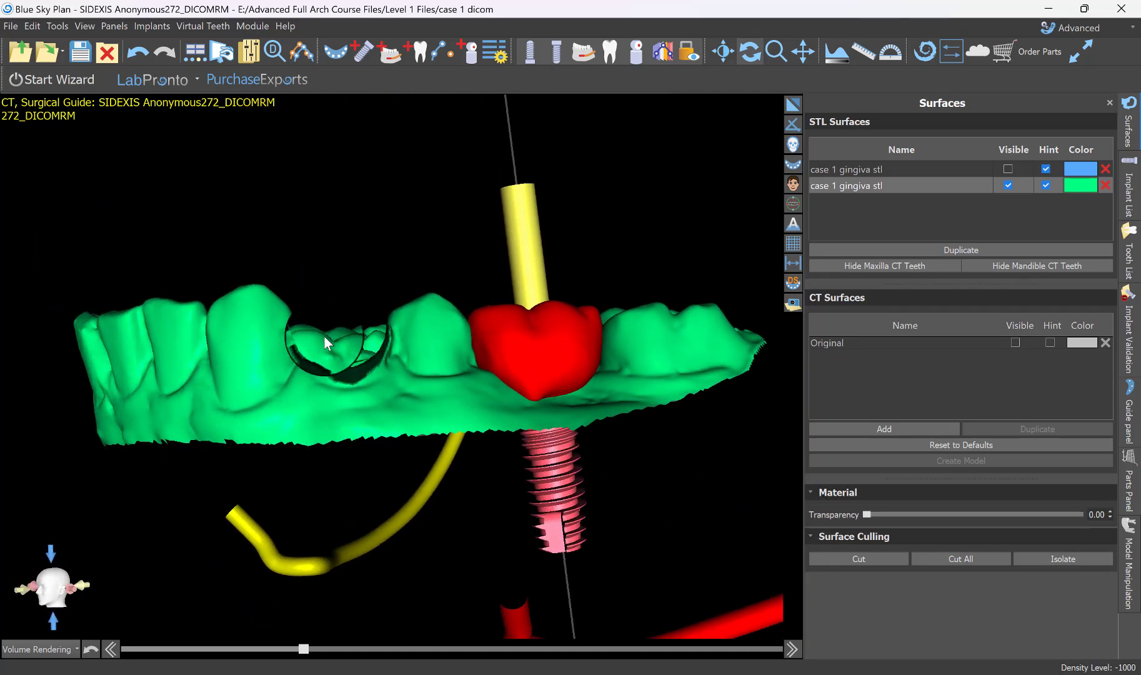
left_click_drag(708, 225, 544, 479)
scroll(435, 430, "up", 7)
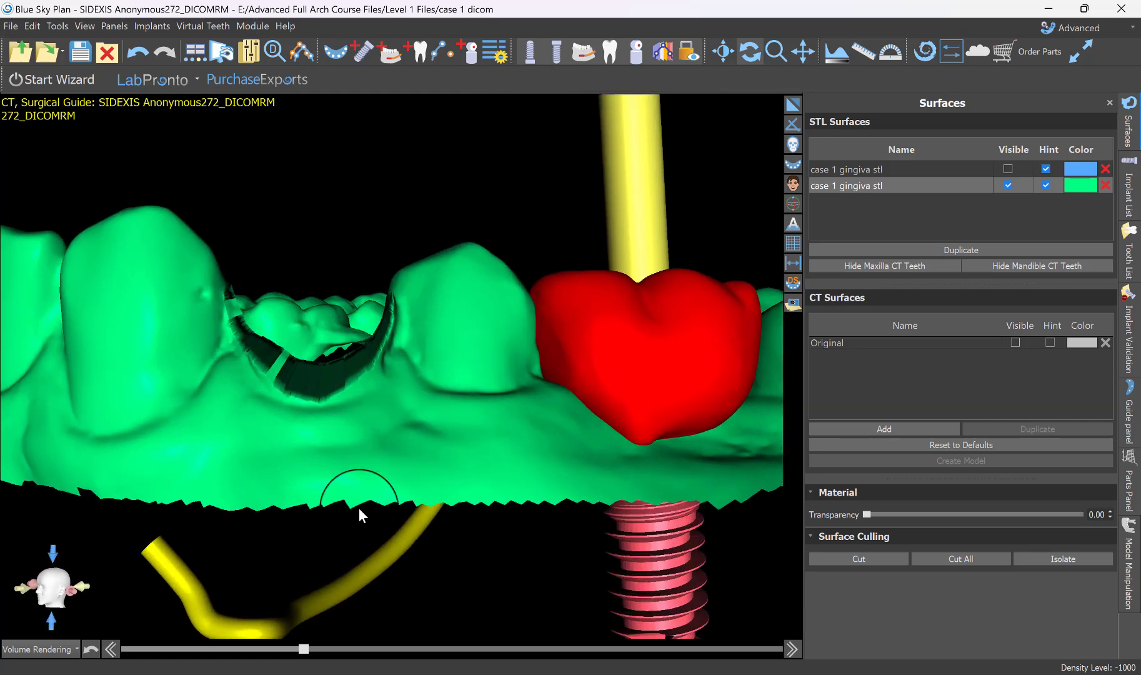
left_click_drag(358, 508, 395, 464)
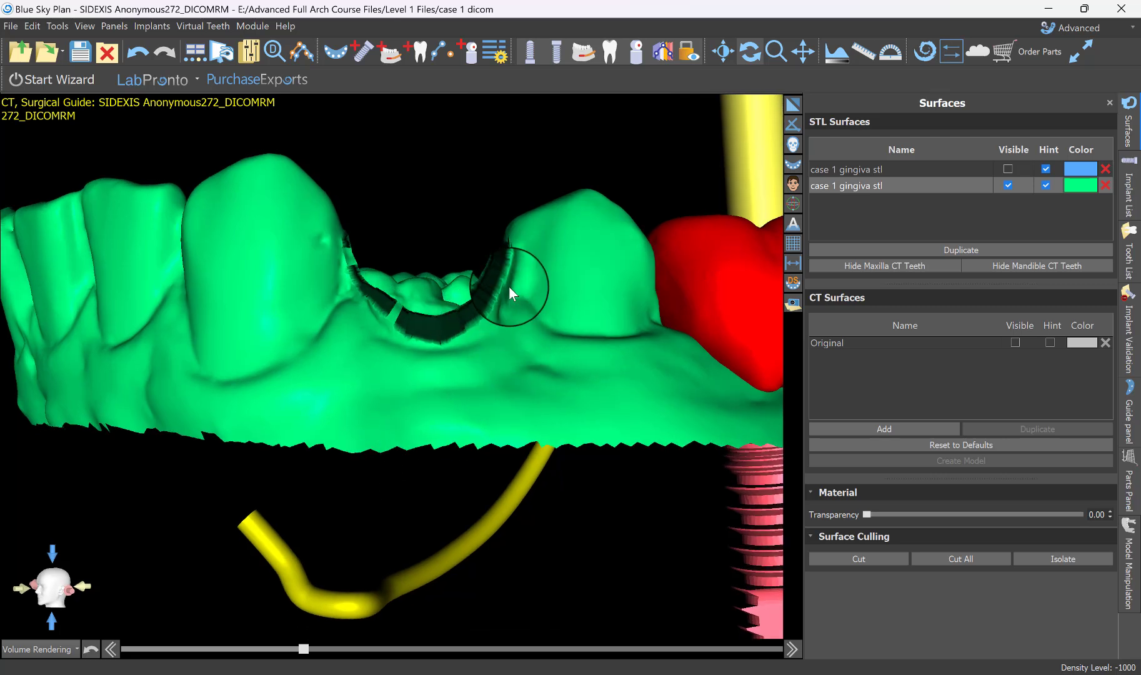
left_click(888, 558)
mouse_move(503, 225)
left_mouse_down()
mouse_move(524, 232)
mouse_move(516, 299)
mouse_move(471, 339)
mouse_move(409, 343)
mouse_move(382, 321)
mouse_move(381, 244)
left_mouse_up()
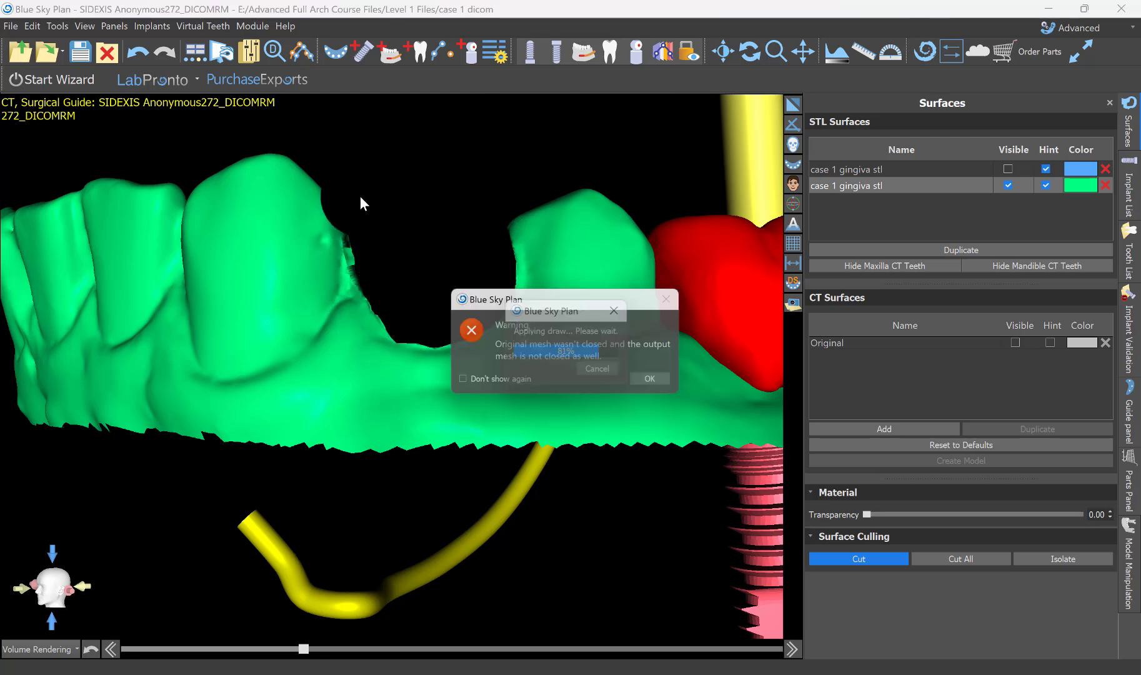
left_click(653, 382)
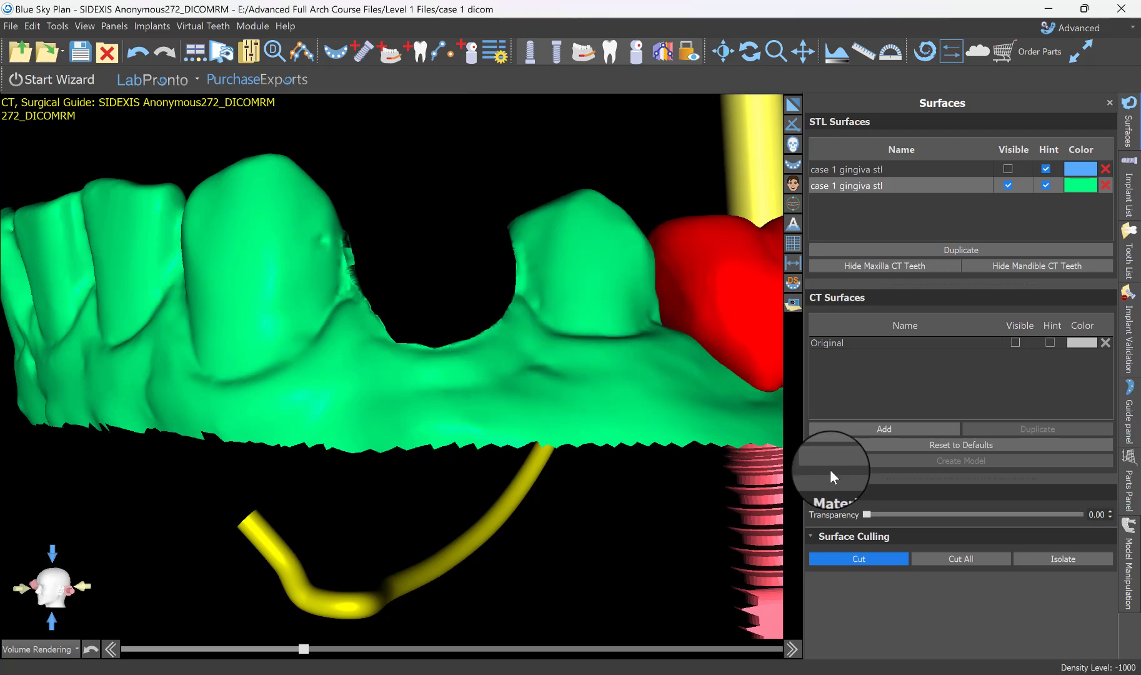
left_click(869, 559)
Check the opposite side of the green arch and undo the last surface cut.
left_click_drag(437, 156, 426, 405)
scroll(459, 399, "down", 7)
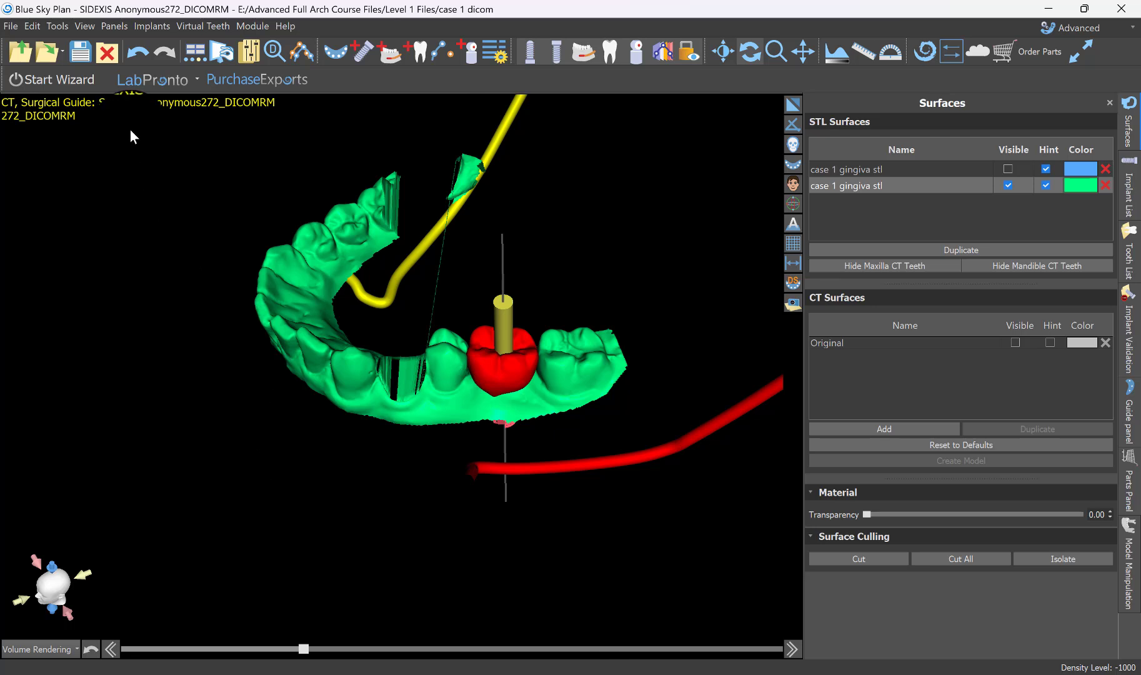
left_click(145, 54)
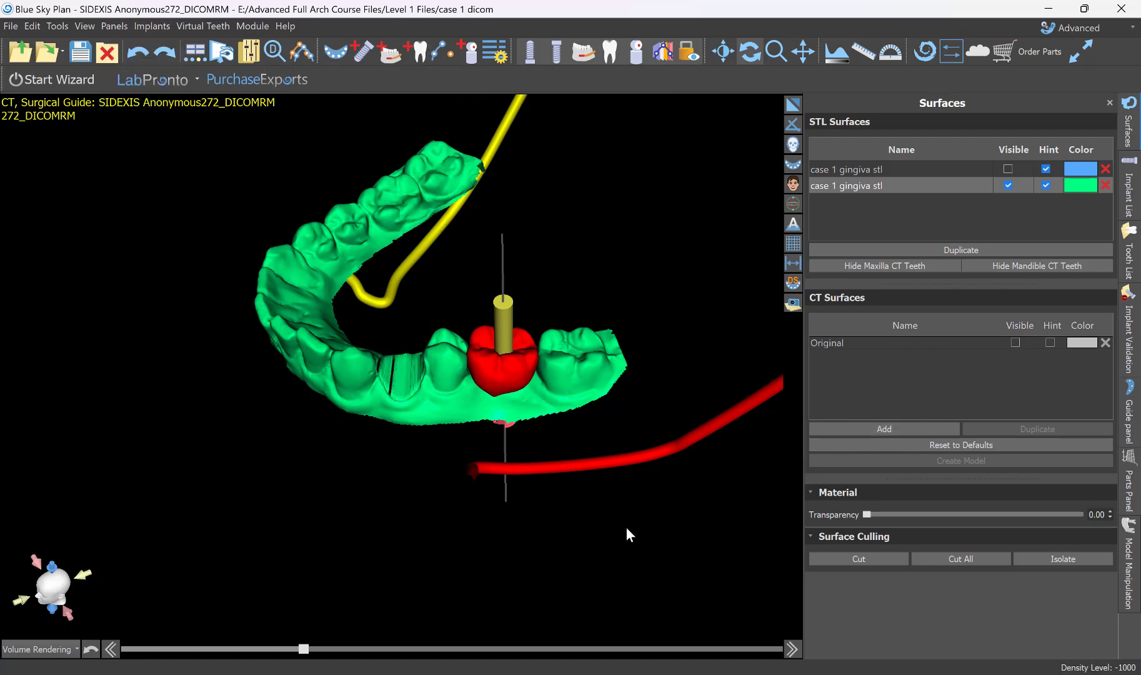
Examine the cut first premolar site on the green model from several angles and bring up the model manipulation options.
left_click_drag(670, 559, 376, 450)
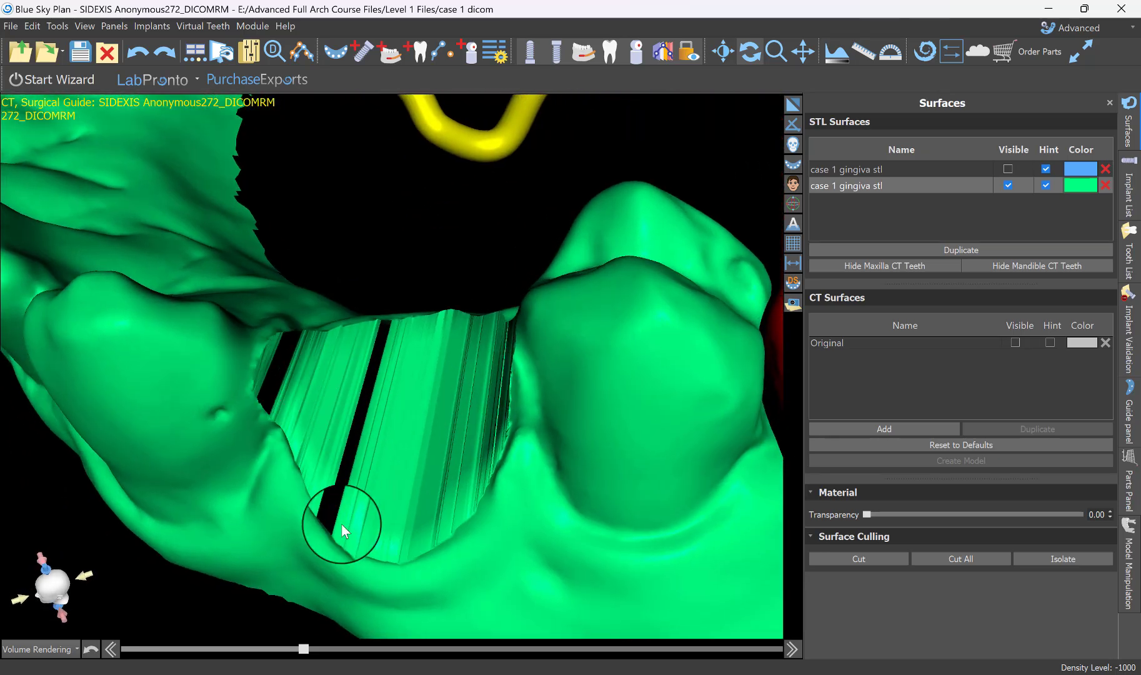
left_click_drag(286, 472, 352, 287)
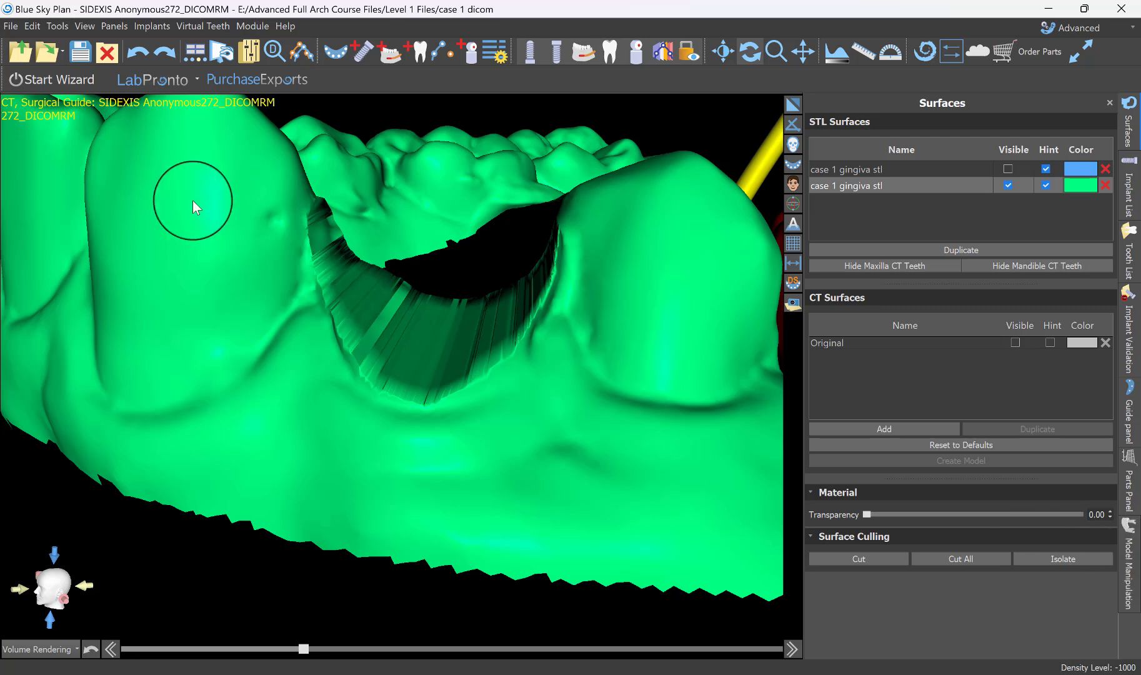
left_click(1128, 558)
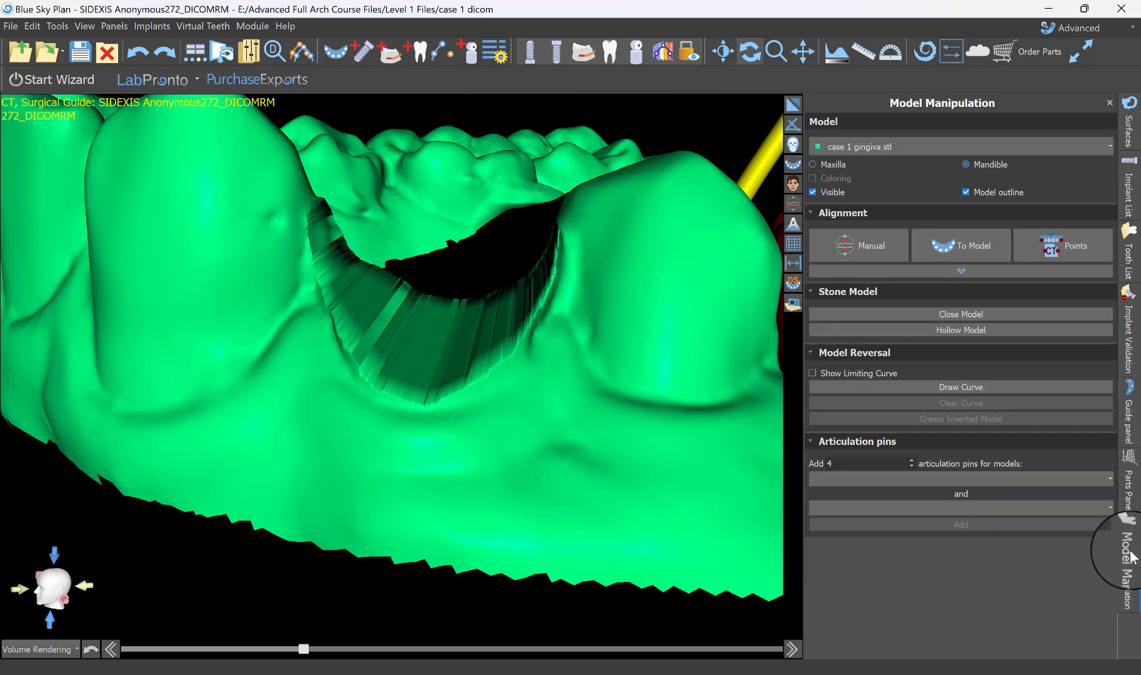
left_click(110, 26)
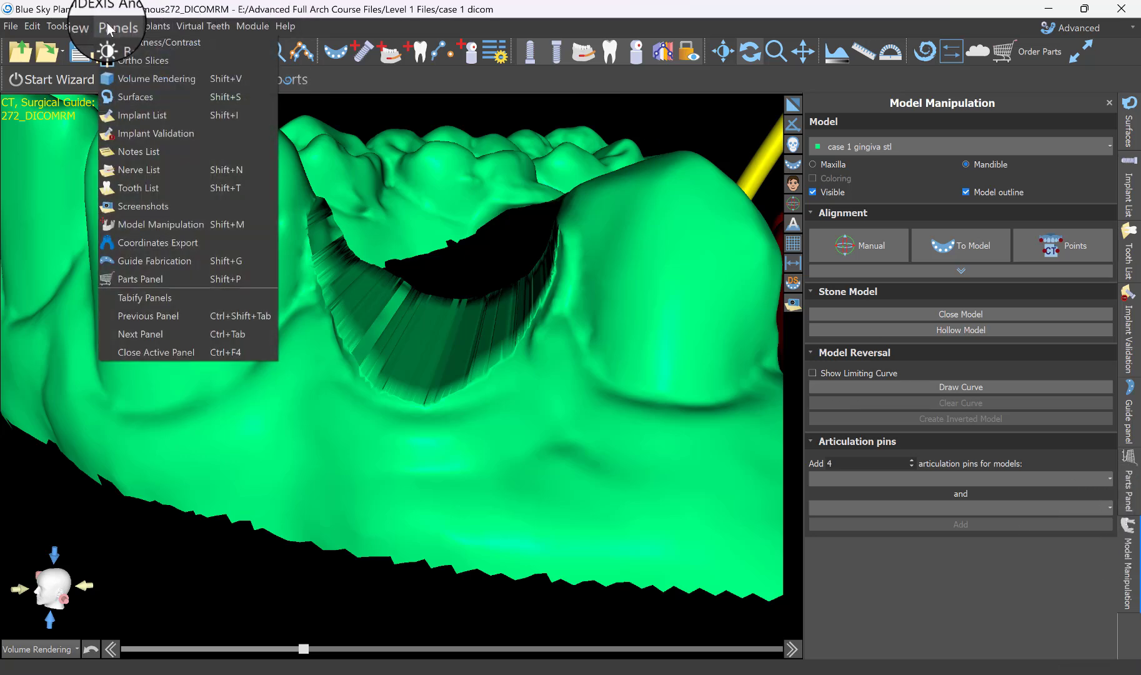
left_click(140, 224)
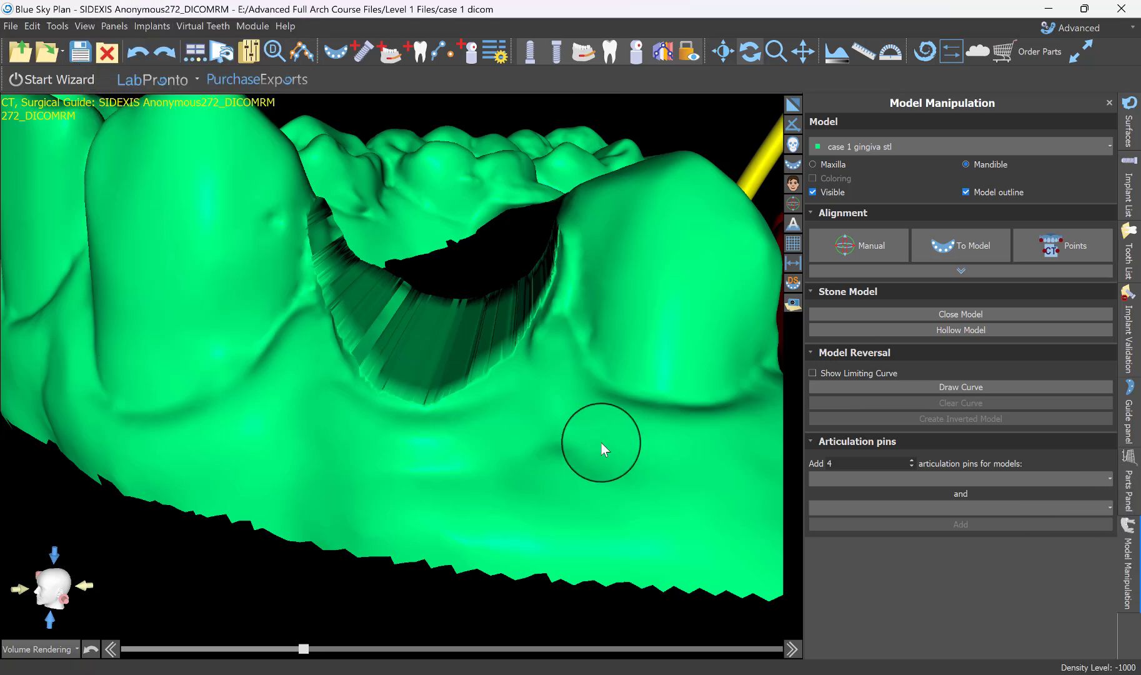
scroll(618, 418, "down", 5)
left_click_drag(451, 528, 575, 534)
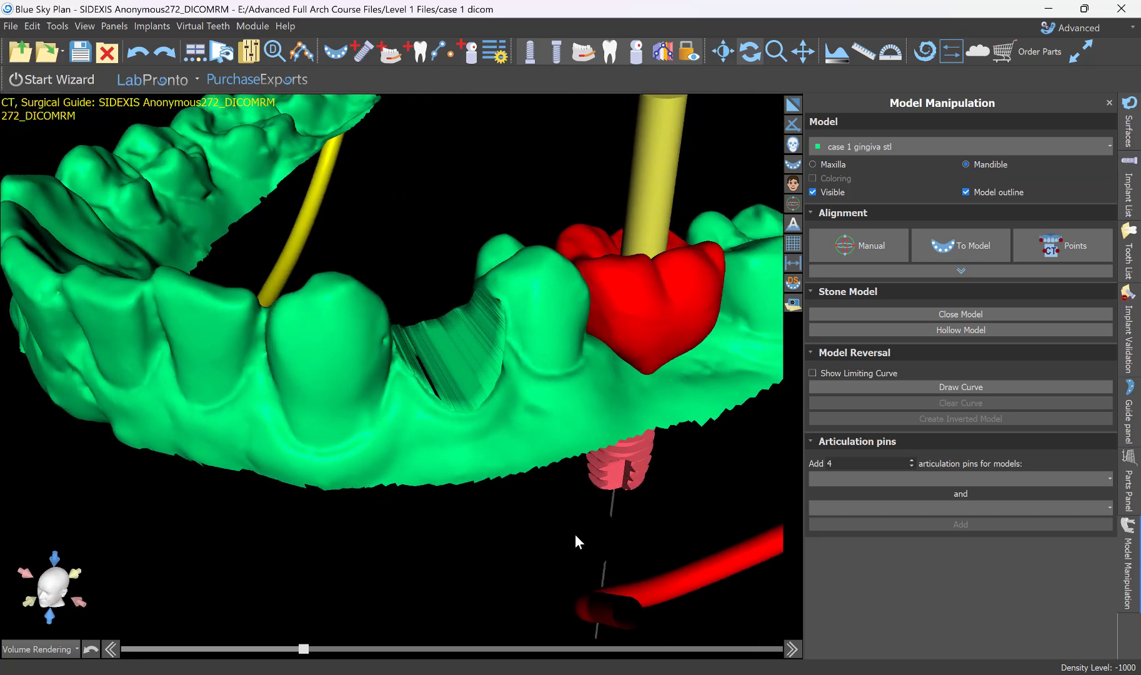
scroll(545, 575, "down", 3)
left_click_drag(545, 575, 445, 504)
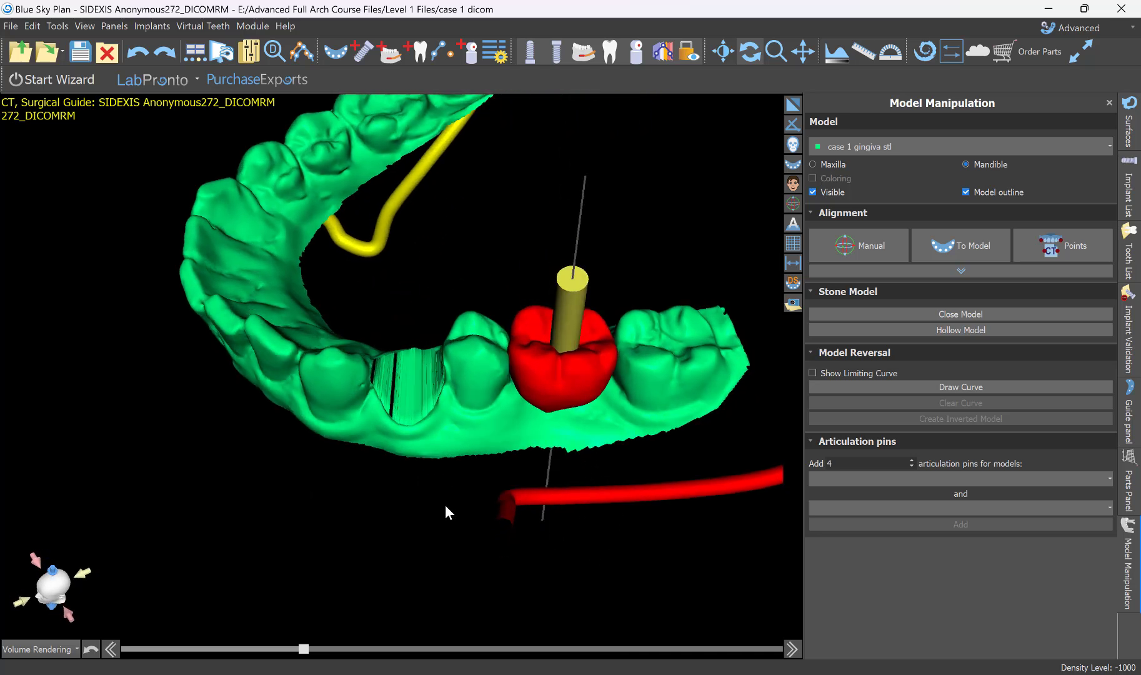
Create a closed stone model from the green case 1 gingiva stl and hide the green surface to inspect it.
left_click(965, 313)
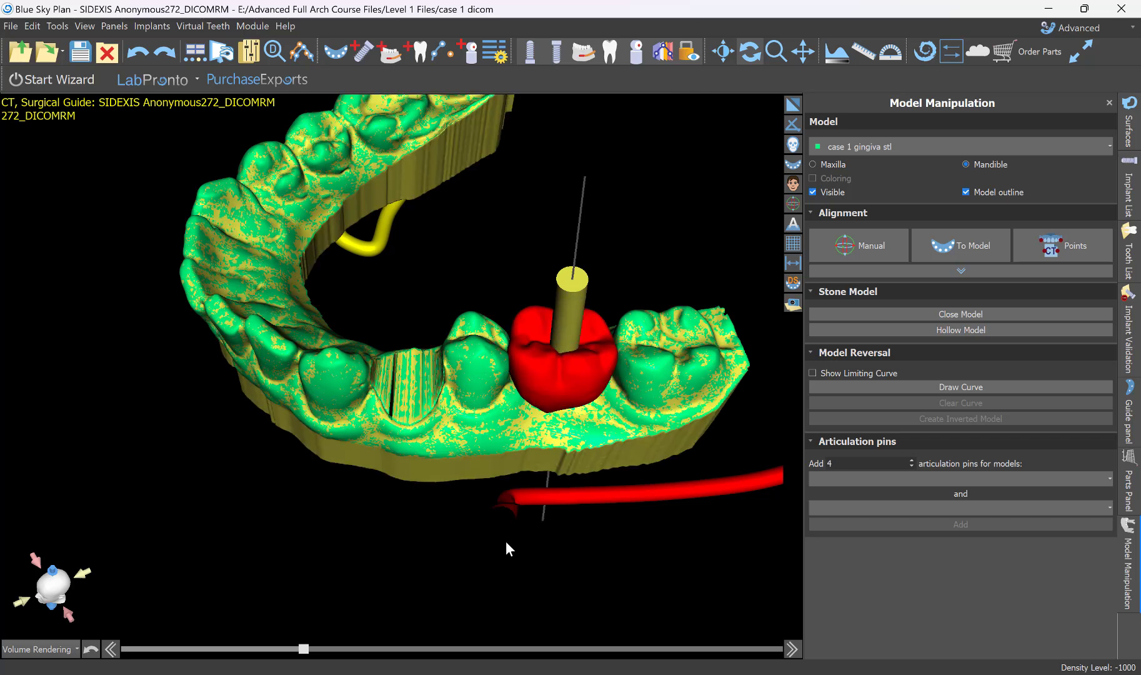
left_click(1128, 125)
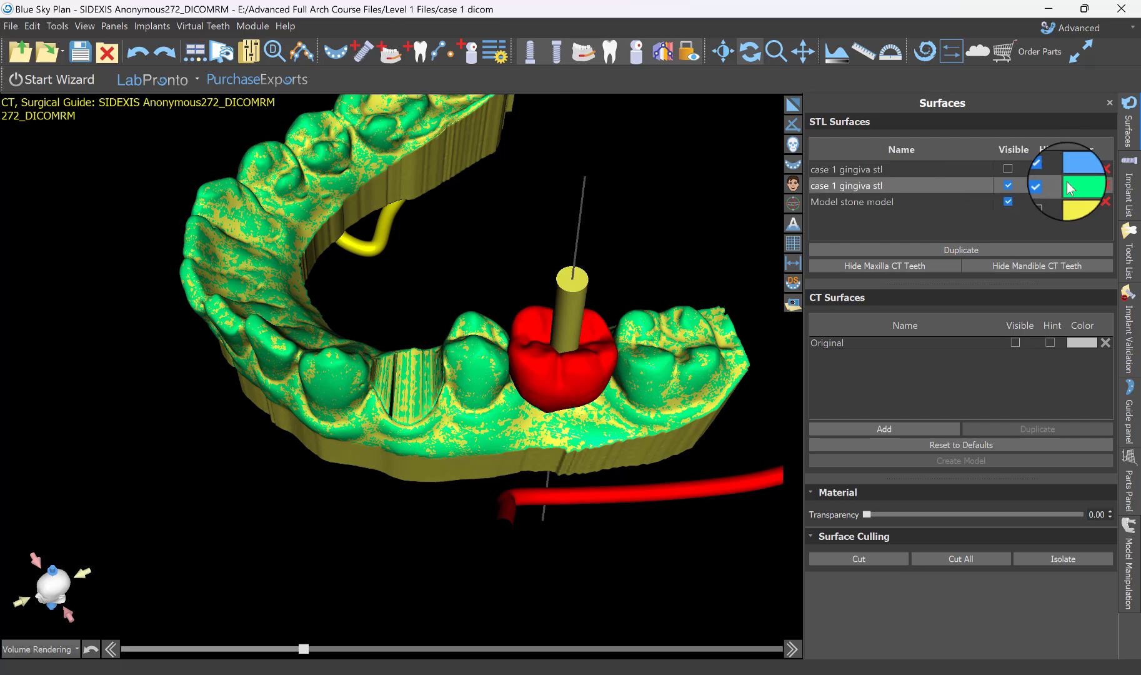
left_click(1008, 185)
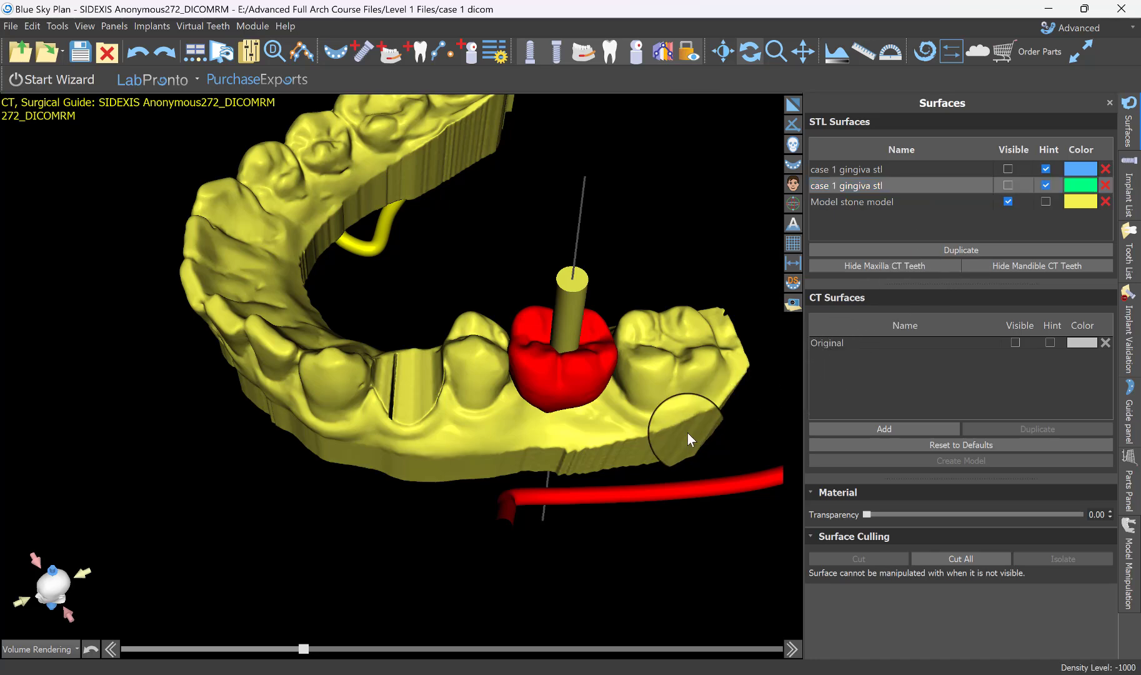
left_click_drag(686, 430, 429, 550)
Undo the premolar cut and the recolouring of the duplicate surface, and delete the stone model.
key("space")
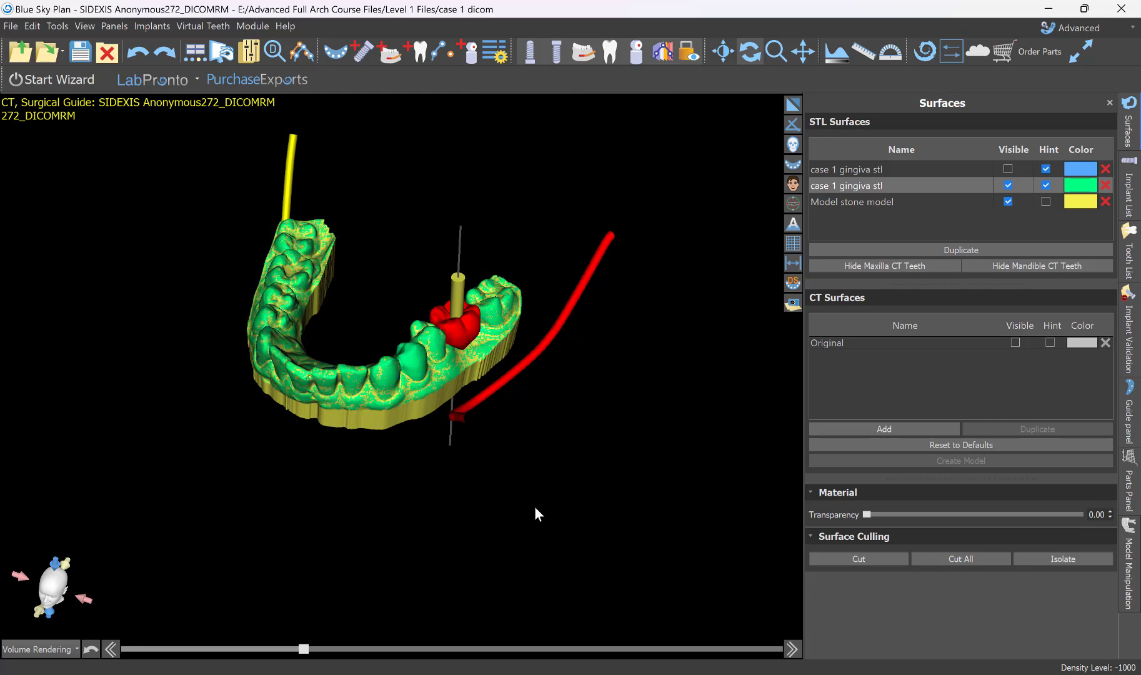
key("ctrl+z")
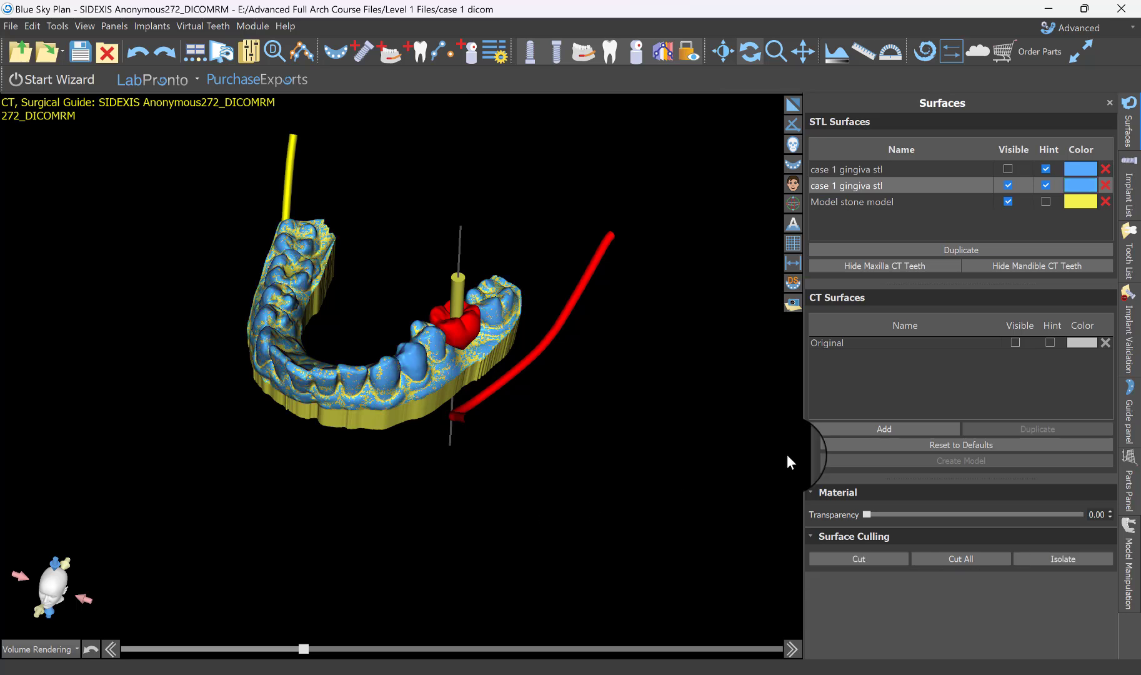
left_click(1107, 202)
Recolour the restored duplicate case 1 gingiva stl surface green.
left_click(1080, 185)
left_click(525, 286)
left_click(525, 296)
left_click(629, 465)
mouse_move(450, 488)
left_mouse_down()
mouse_move(187, 470)
mouse_move(442, 508)
left_mouse_up()
scroll(446, 448, "up", 5)
scroll(409, 550, "up", 3)
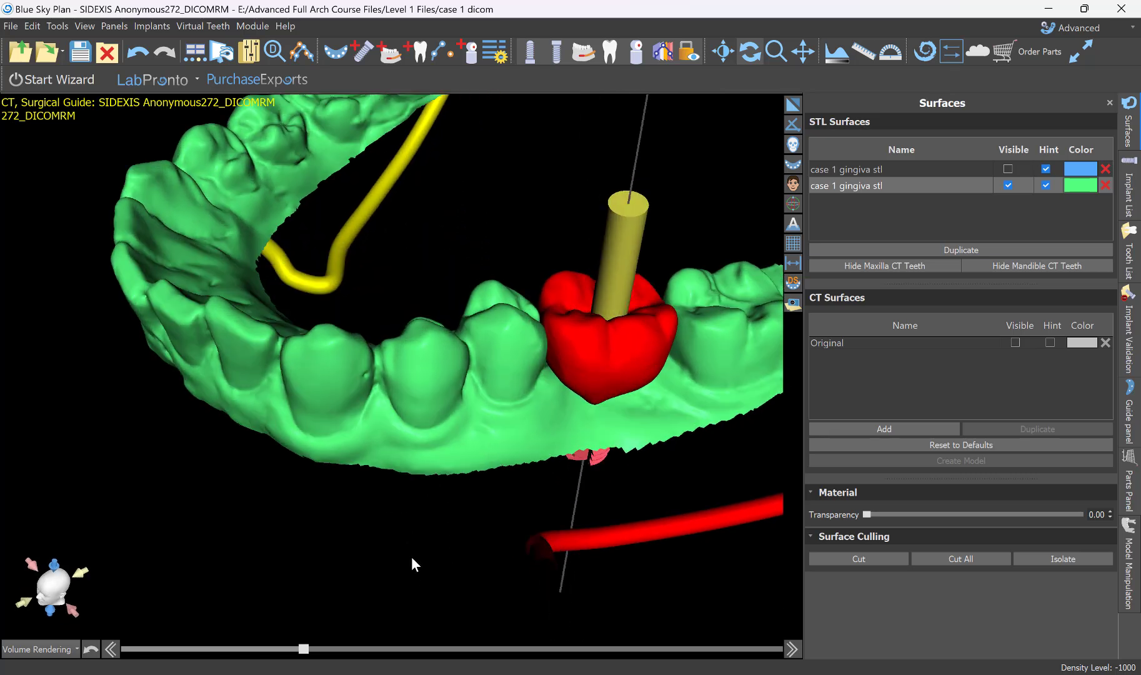
middle_click_drag(427, 543, 526, 515)
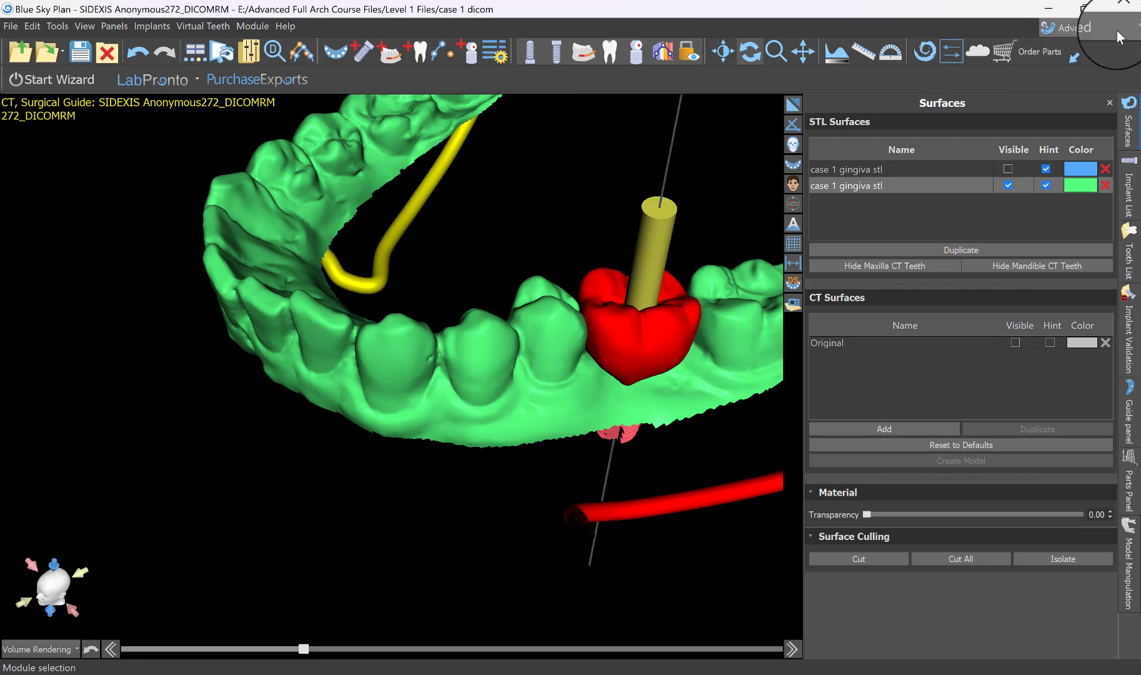
Switch to the Model Master module and bring up the Model Edit tools.
left_click(1116, 31)
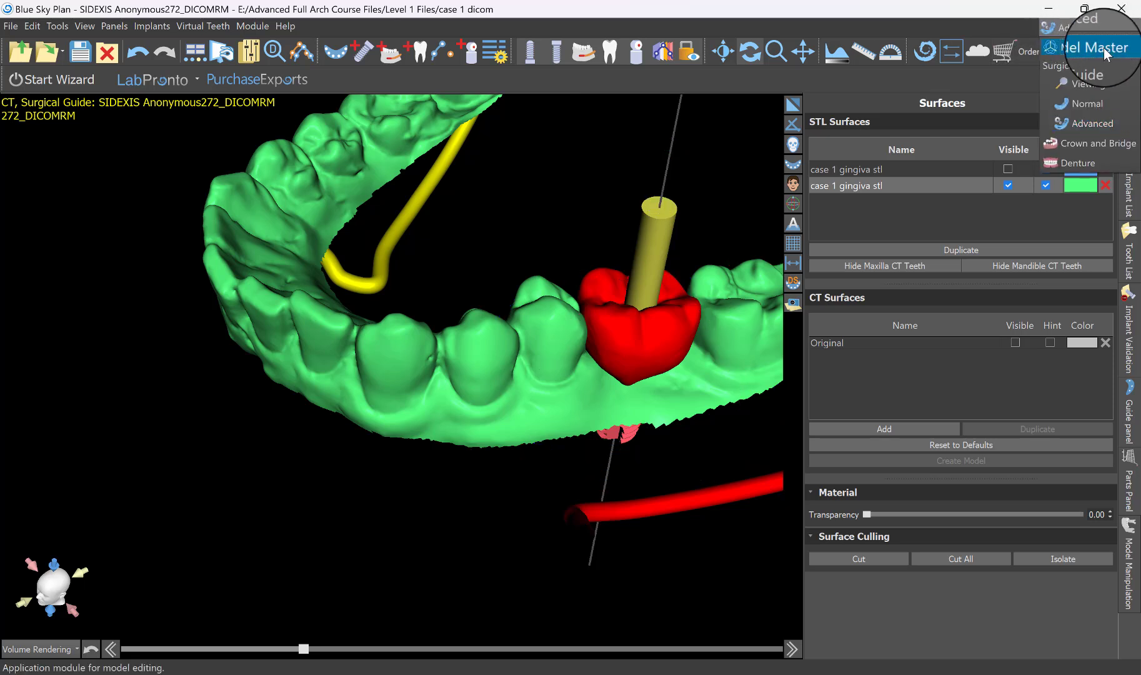
left_click(1103, 46)
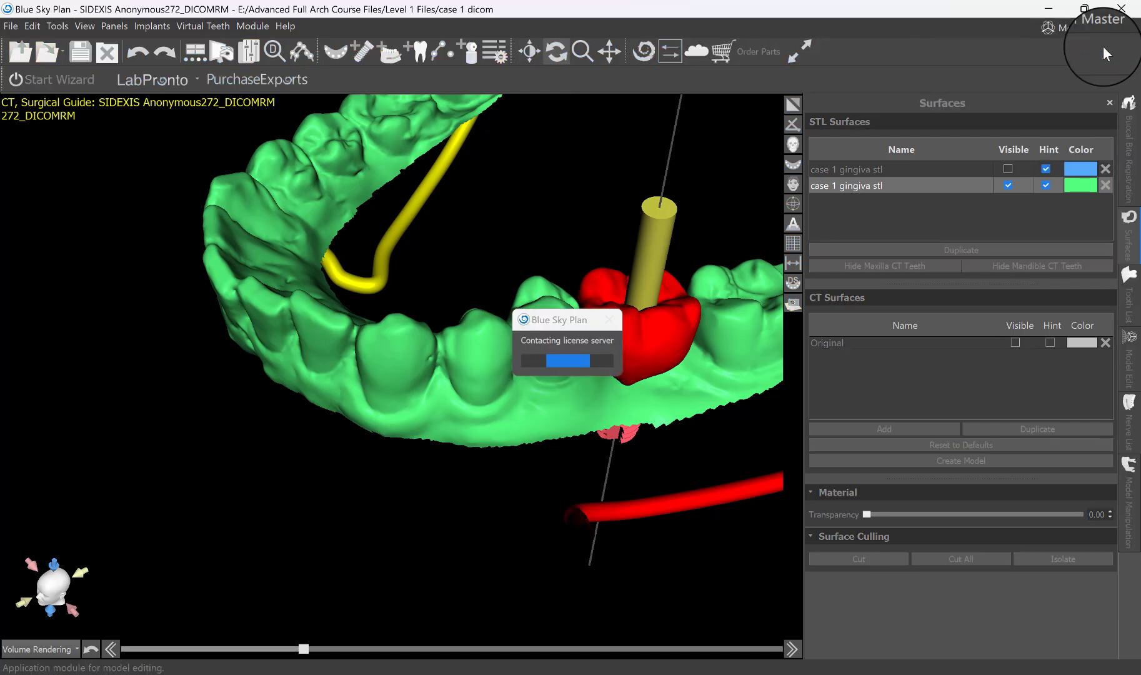
left_click_drag(642, 208, 465, 268)
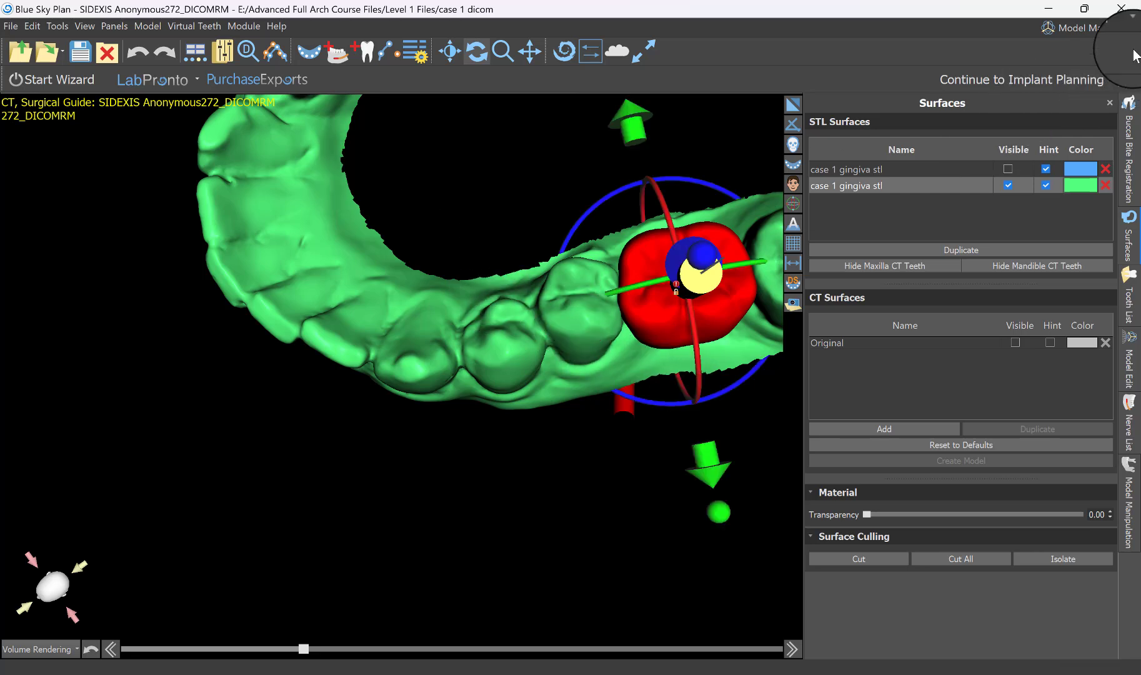
left_click_drag(467, 159, 496, 160)
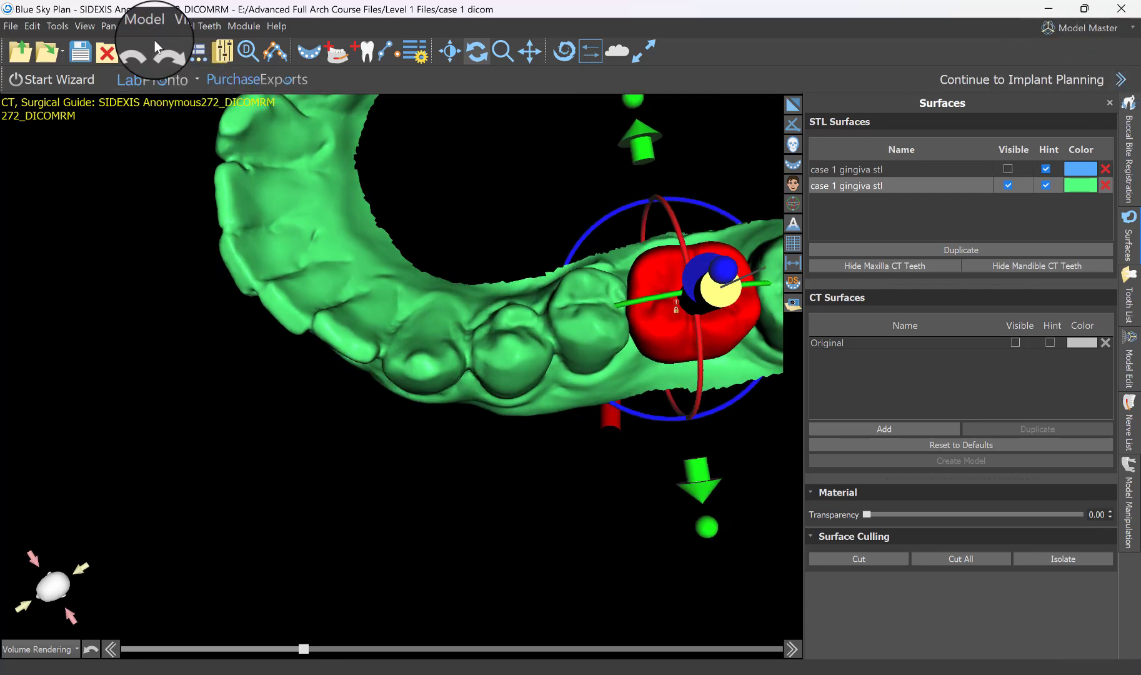
left_click(113, 26)
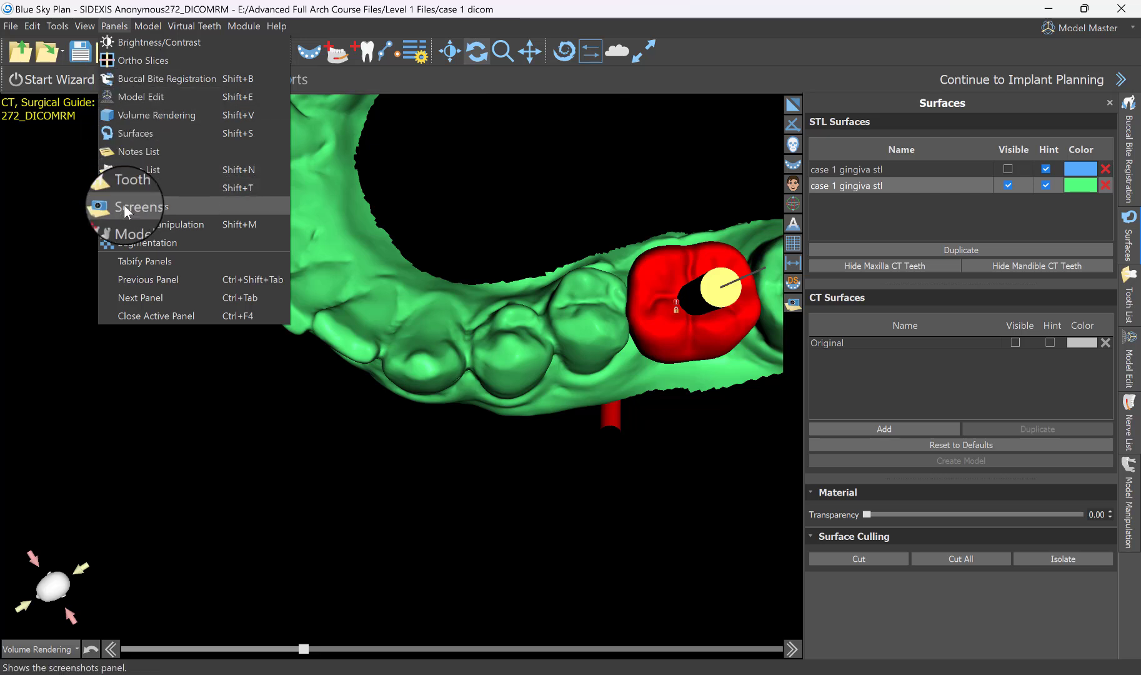
left_click(151, 97)
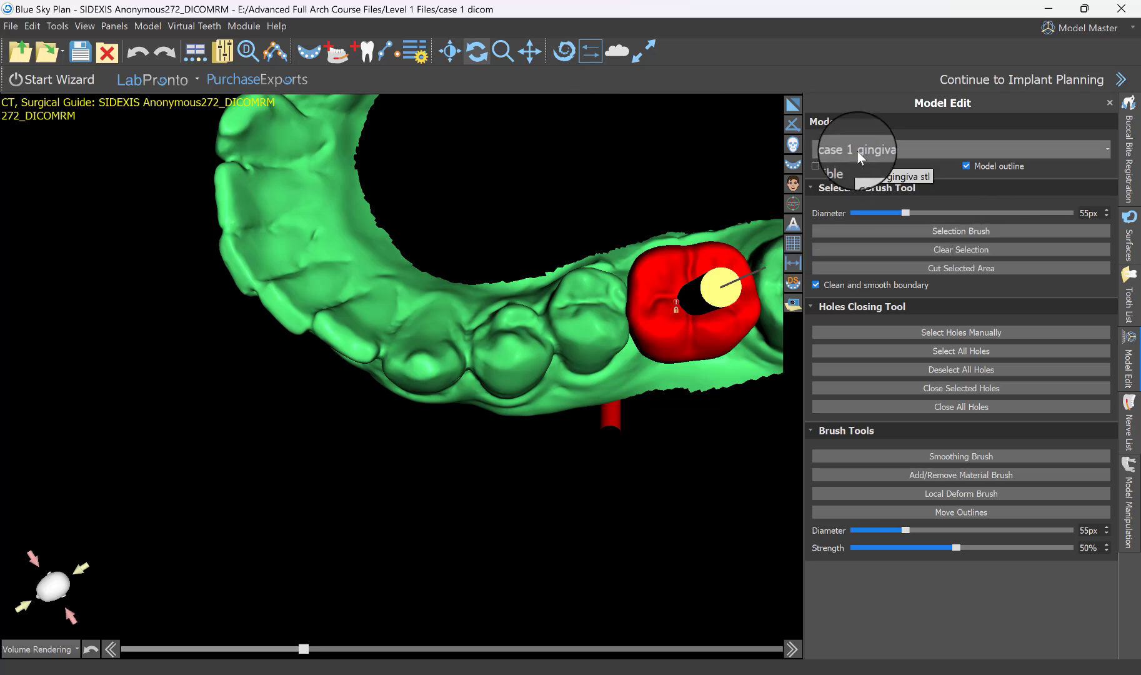
Choose the green case 1 gingiva stl as the model to edit and activate the Selection Brush.
left_click(1128, 242)
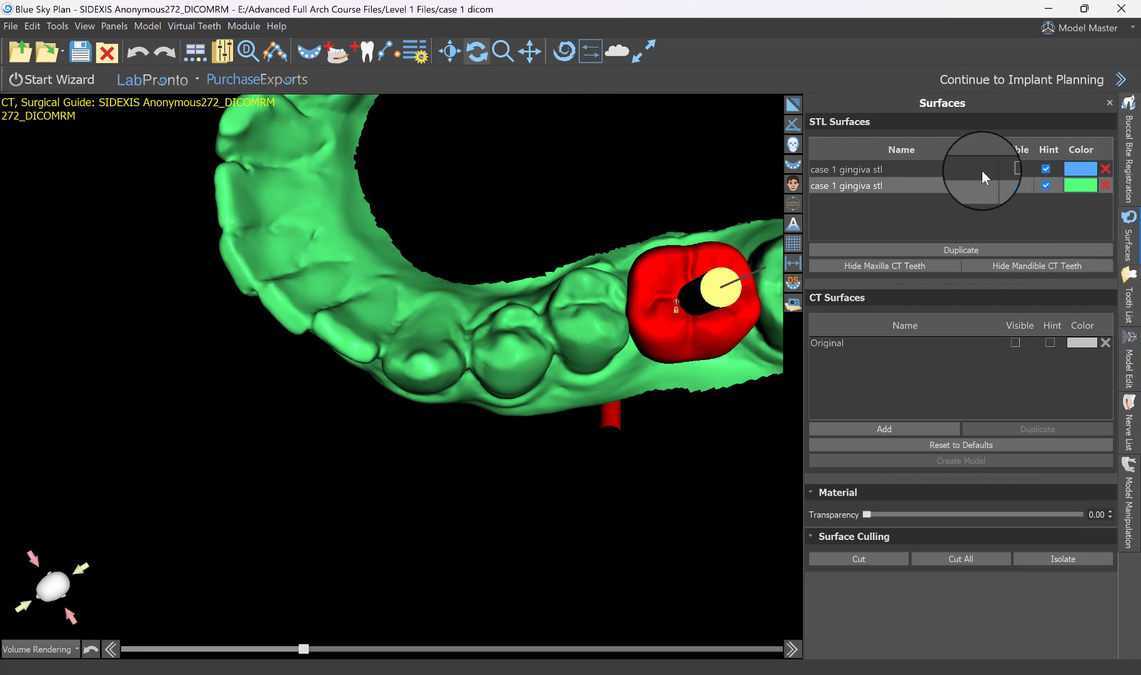
left_click(1130, 358)
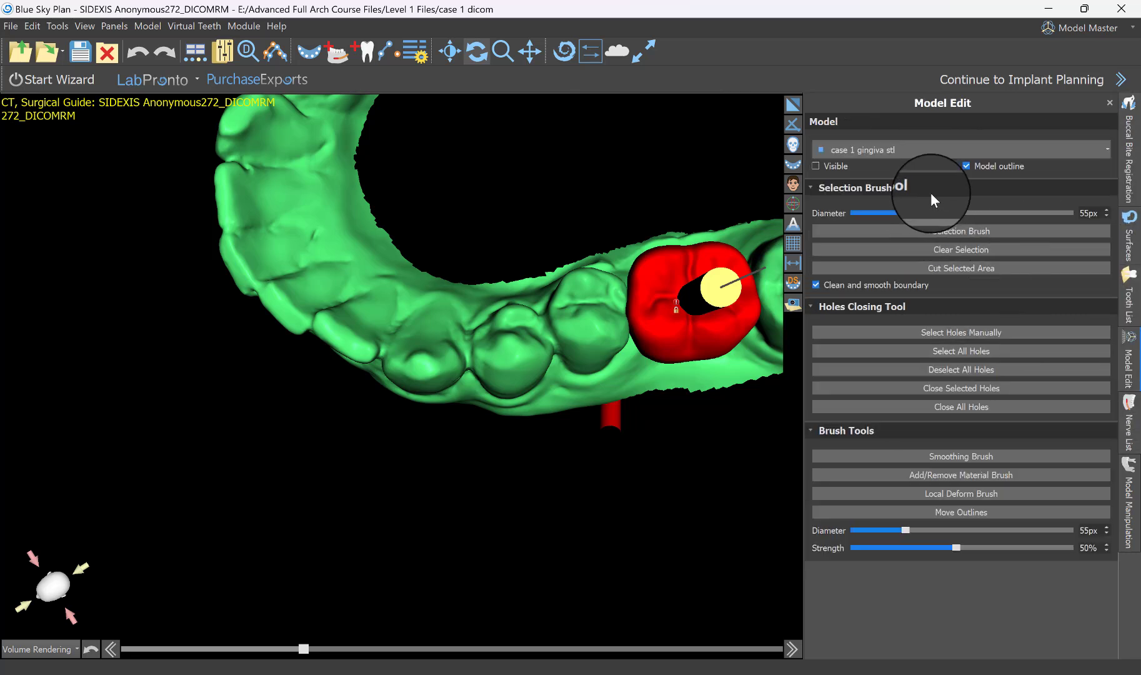
left_click(841, 150)
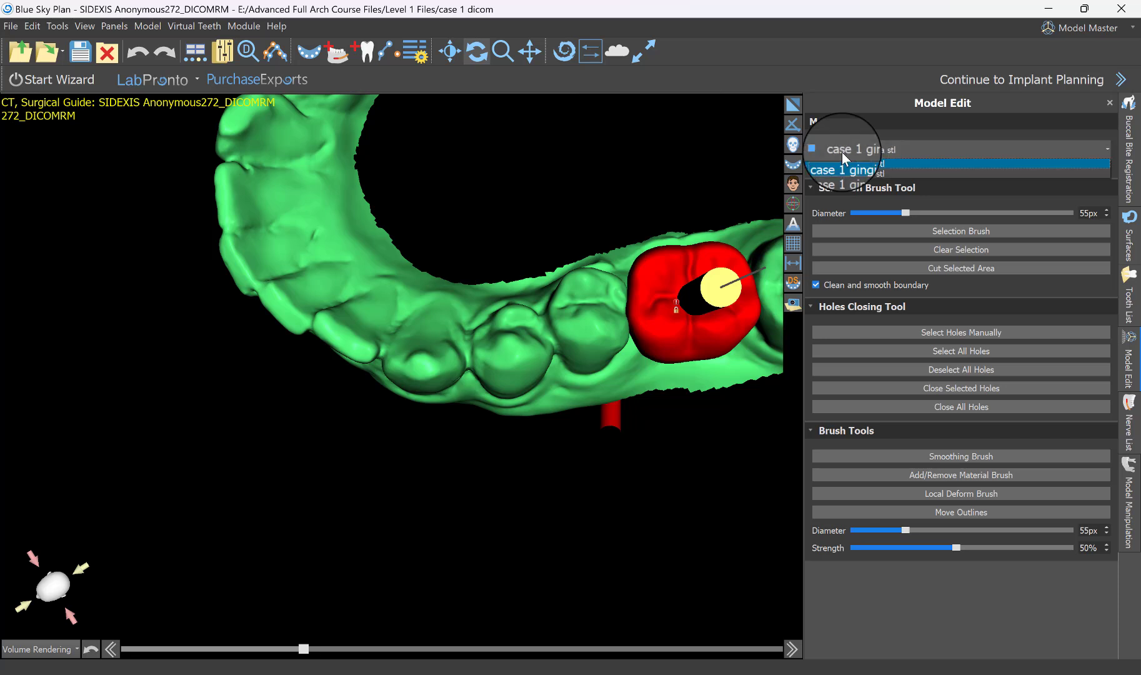
left_click(866, 174)
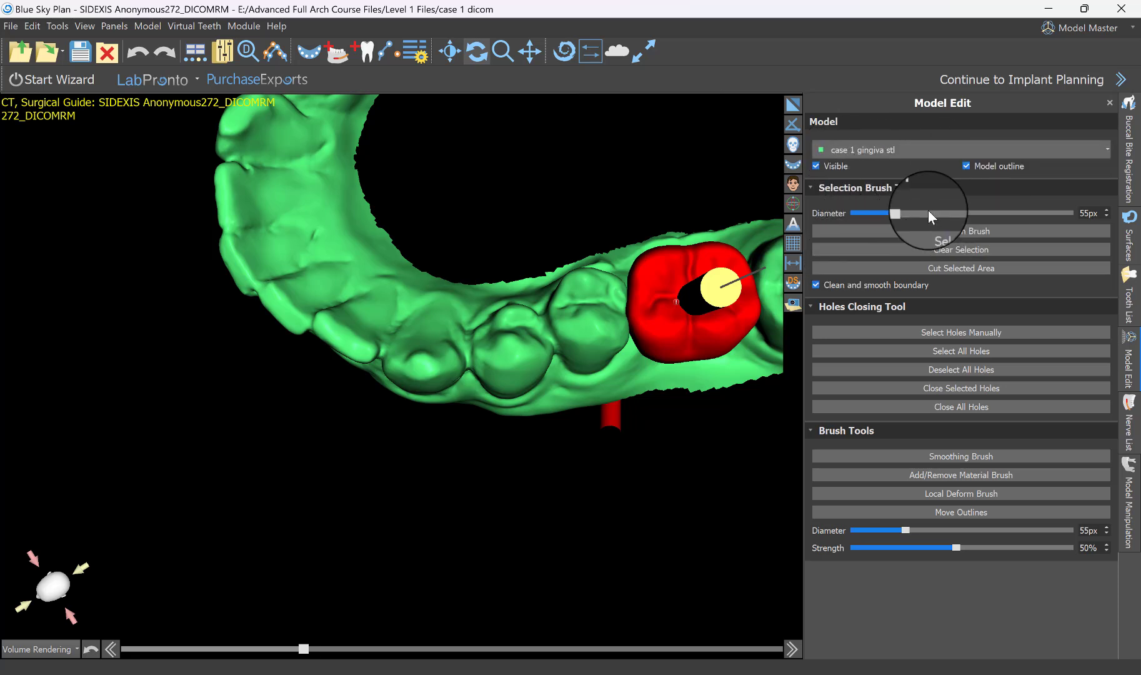
left_click(946, 230)
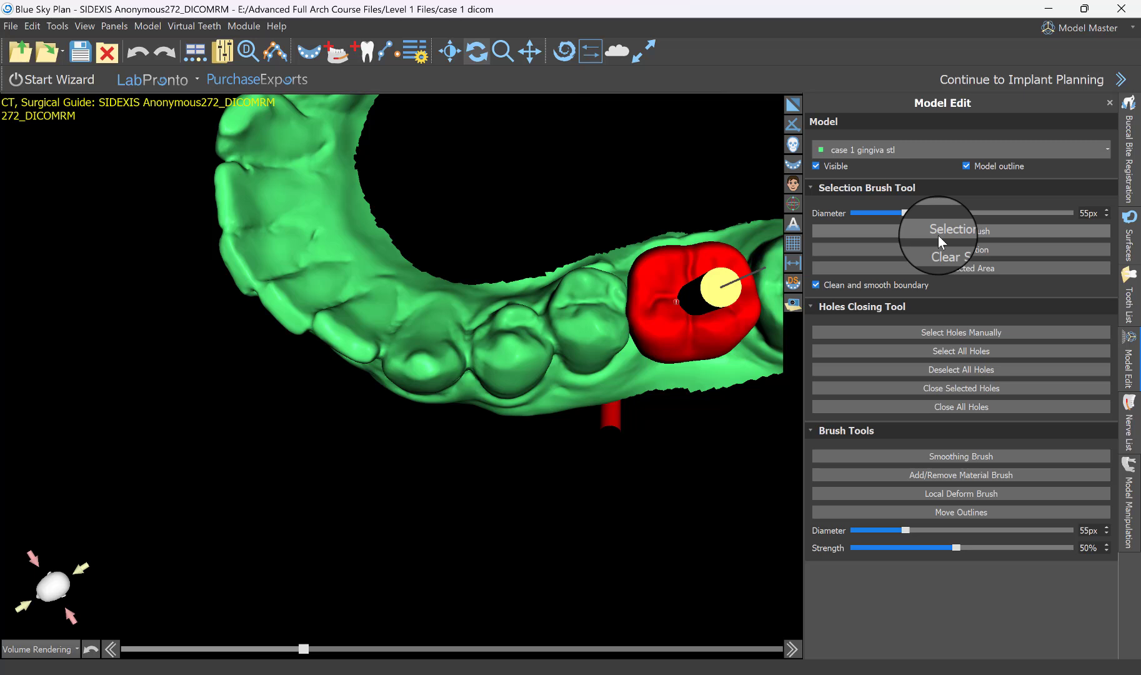
left_click(949, 228)
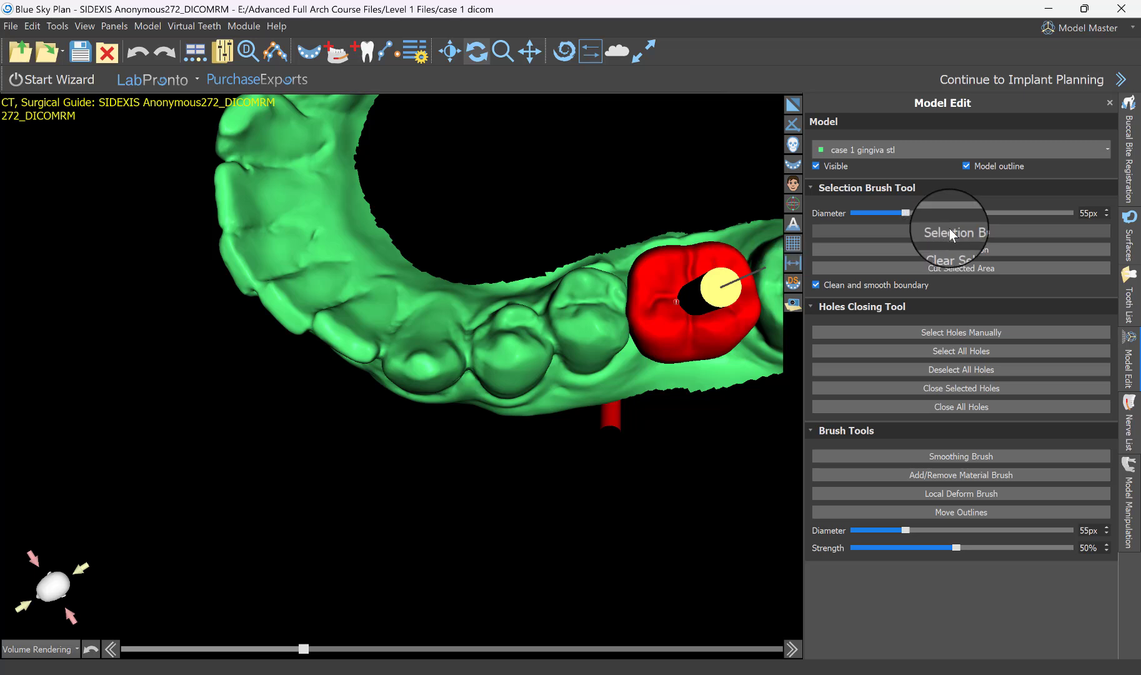
Paint a selection line with the 55 px brush between the left canine and first premolar on the green model.
scroll(596, 390, "up", 3)
scroll(543, 448, "up", 5)
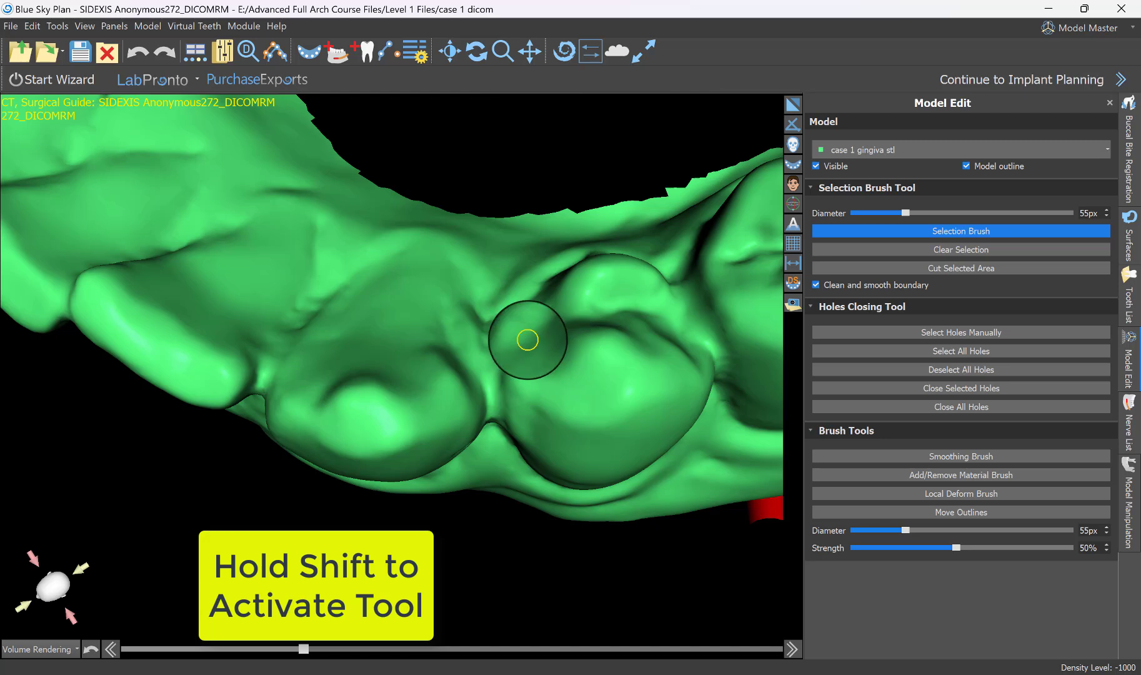
left_click_drag(525, 336, 544, 403, "shift")
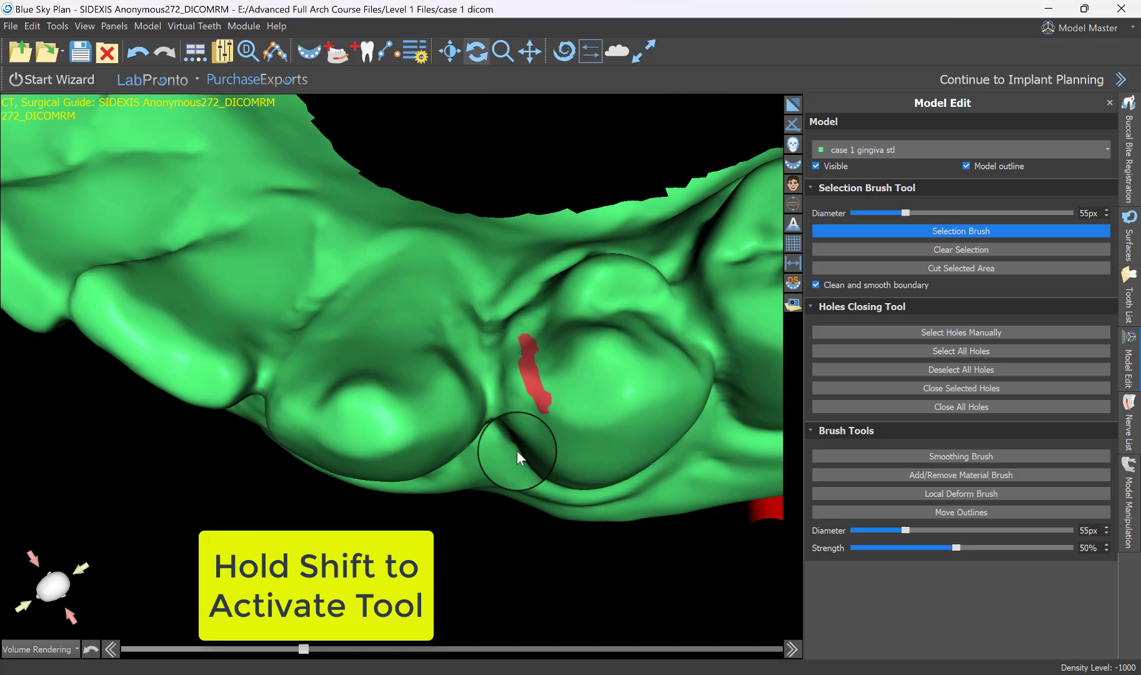
mouse_move(517, 449)
left_mouse_down()
mouse_move(484, 418)
mouse_move(509, 428)
left_mouse_up()
mouse_move(511, 376)
left_mouse_down()
mouse_move(538, 373)
mouse_move(538, 352)
left_mouse_up()
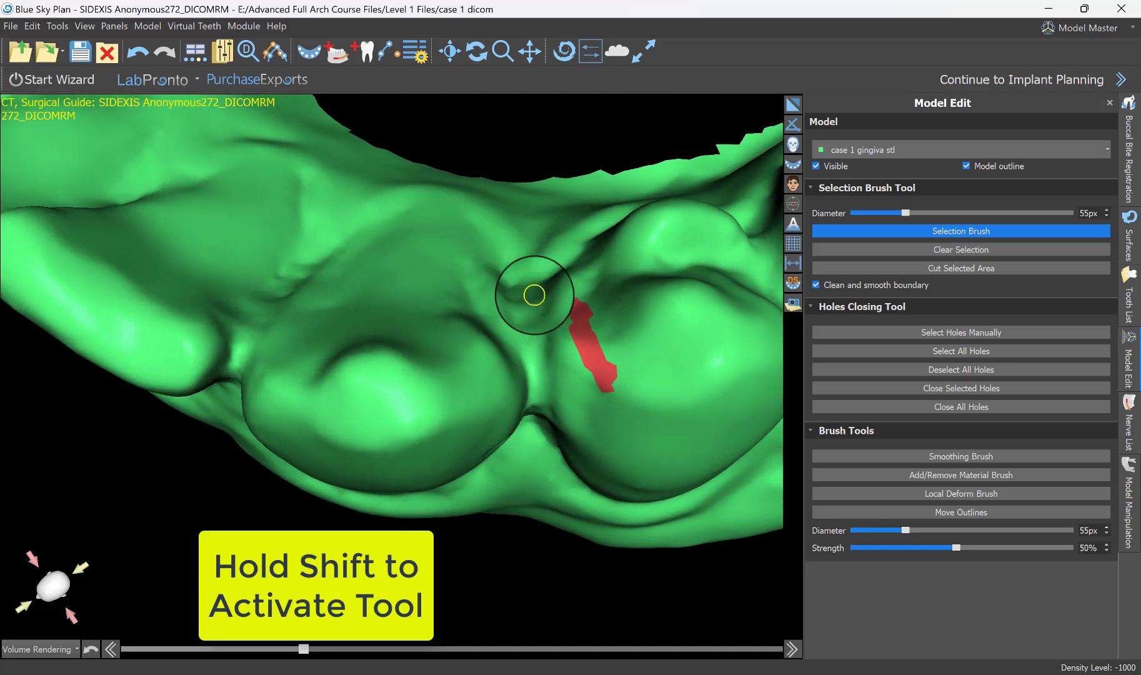
left_click_drag(535, 292, 546, 470, "shift")
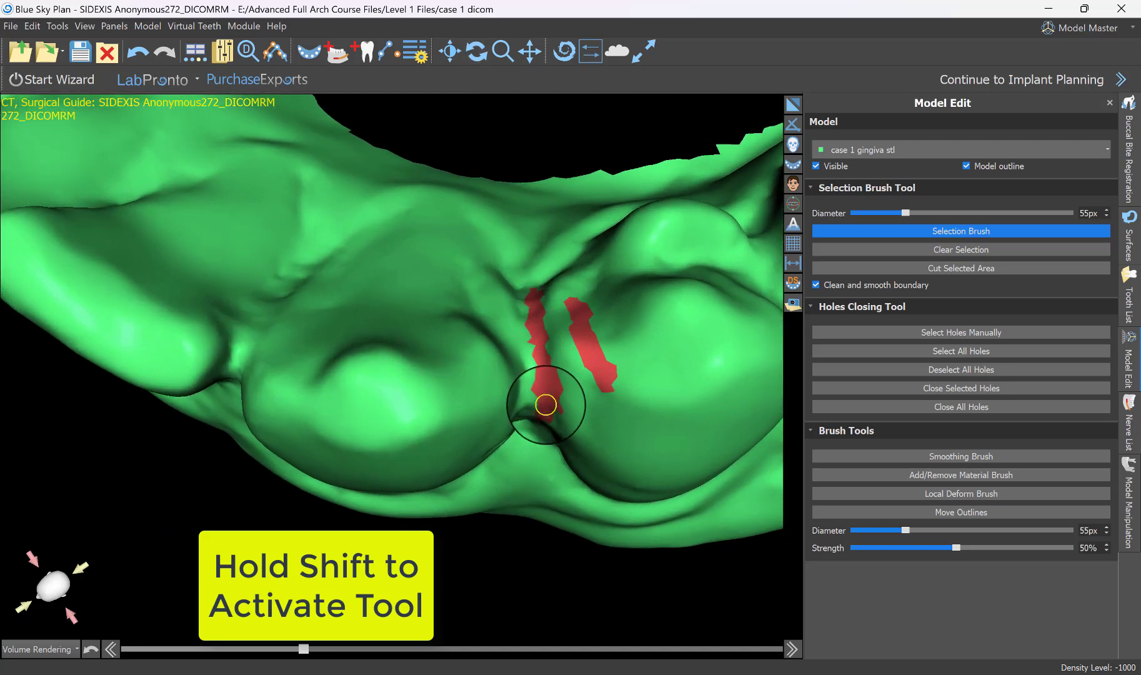
Extend the painted selection along the first premolar's contact with the second premolar and around its tongue-side gum margin.
mouse_move(464, 464)
left_mouse_down()
mouse_move(447, 249)
mouse_move(472, 381)
mouse_move(400, 326)
mouse_move(438, 203)
mouse_move(449, 258)
mouse_move(528, 348)
mouse_move(606, 358)
mouse_move(657, 303)
mouse_move(654, 323)
mouse_move(502, 382)
mouse_move(476, 376)
mouse_move(528, 314)
mouse_move(541, 262)
mouse_move(526, 180)
mouse_move(453, 418)
mouse_move(498, 528)
left_mouse_up()
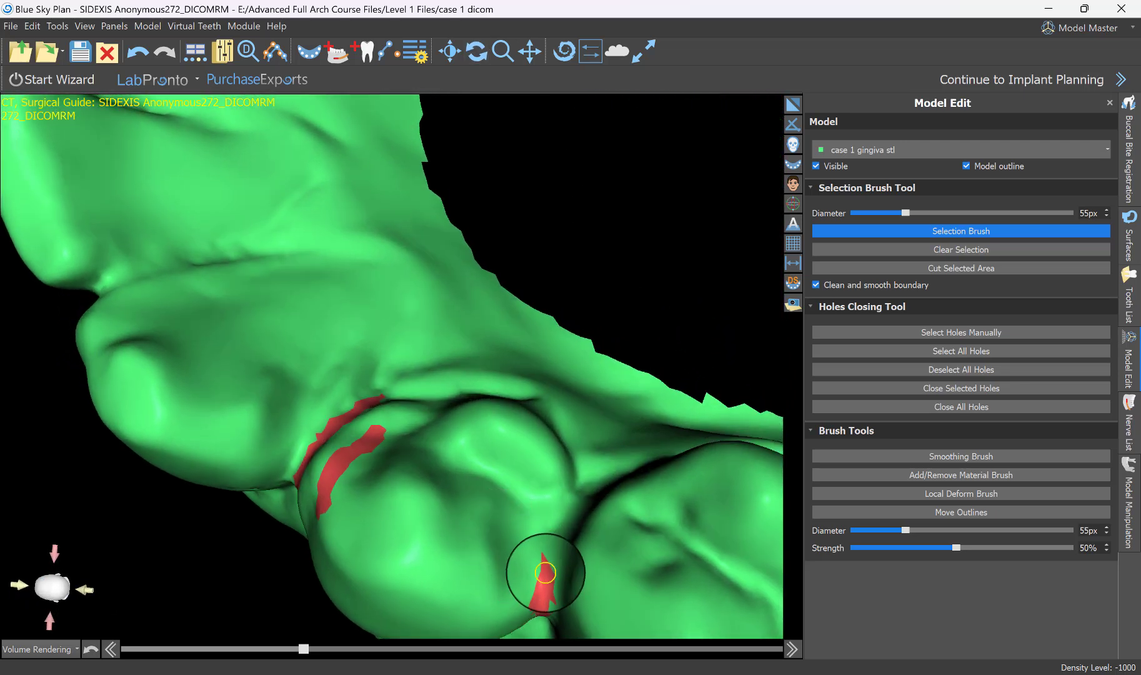
left_click_drag(545, 572, 576, 492, "shift")
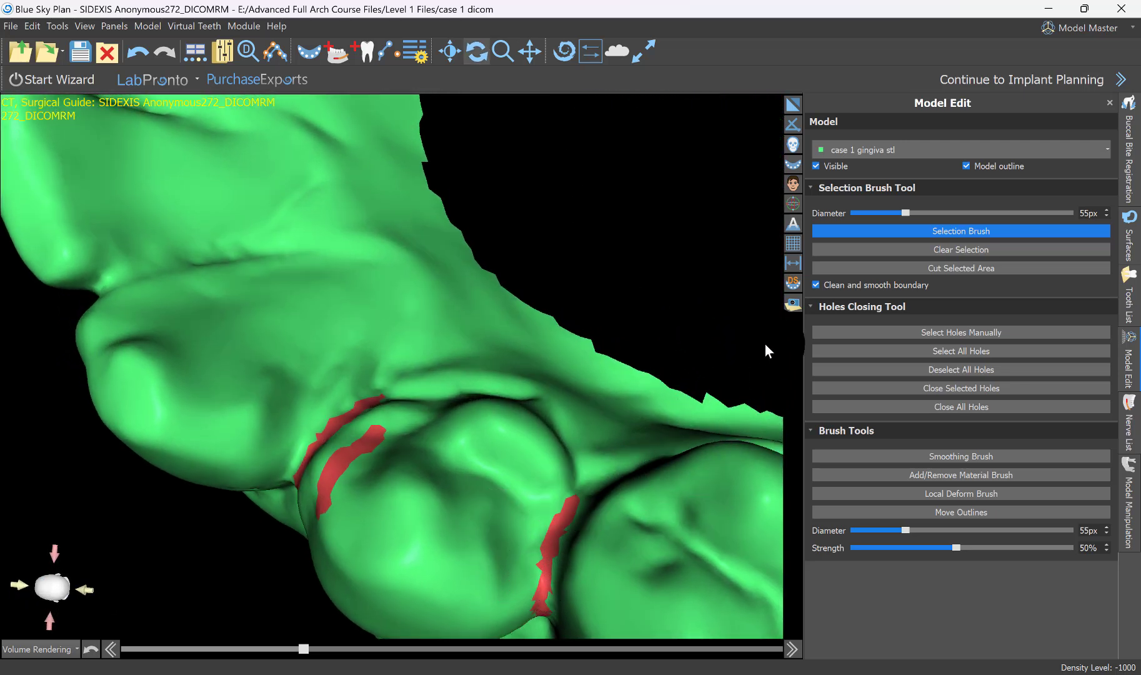
mouse_move(767, 351)
left_mouse_down()
mouse_move(204, 619)
mouse_move(158, 497)
mouse_move(140, 229)
mouse_move(436, 584)
mouse_move(401, 556)
mouse_move(419, 545)
mouse_move(518, 554)
mouse_move(529, 570)
left_mouse_up()
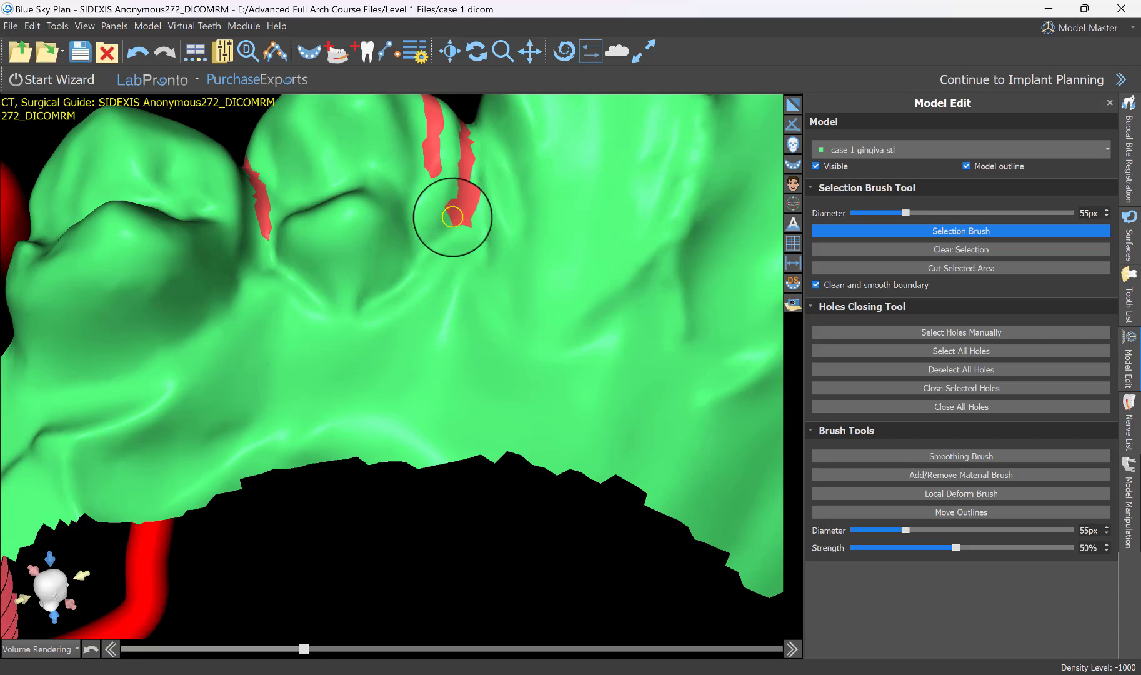
mouse_move(453, 217)
left_mouse_down()
mouse_move(378, 297)
mouse_move(339, 303)
mouse_move(272, 258)
mouse_move(253, 173)
left_mouse_up()
key("space")
mouse_move(394, 225)
left_mouse_down()
mouse_move(351, 296)
mouse_move(369, 400)
left_mouse_up()
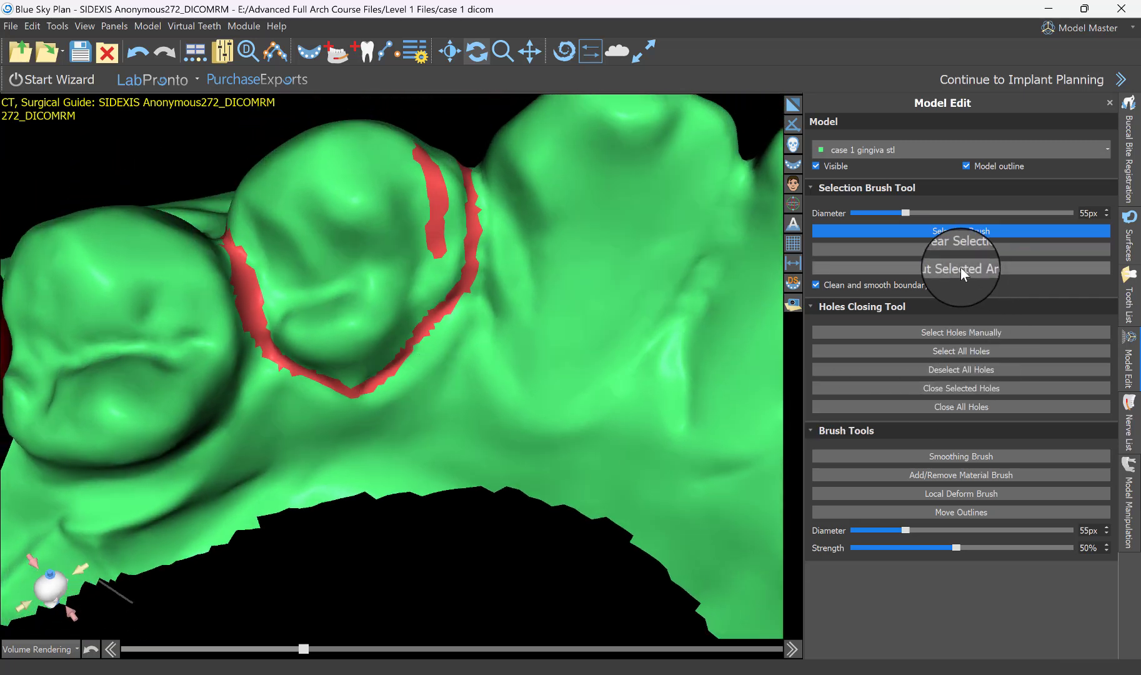
Fill the rest of the first premolar crown with a 132 px selection brush and cut the selected area.
left_click_drag(909, 213, 998, 220)
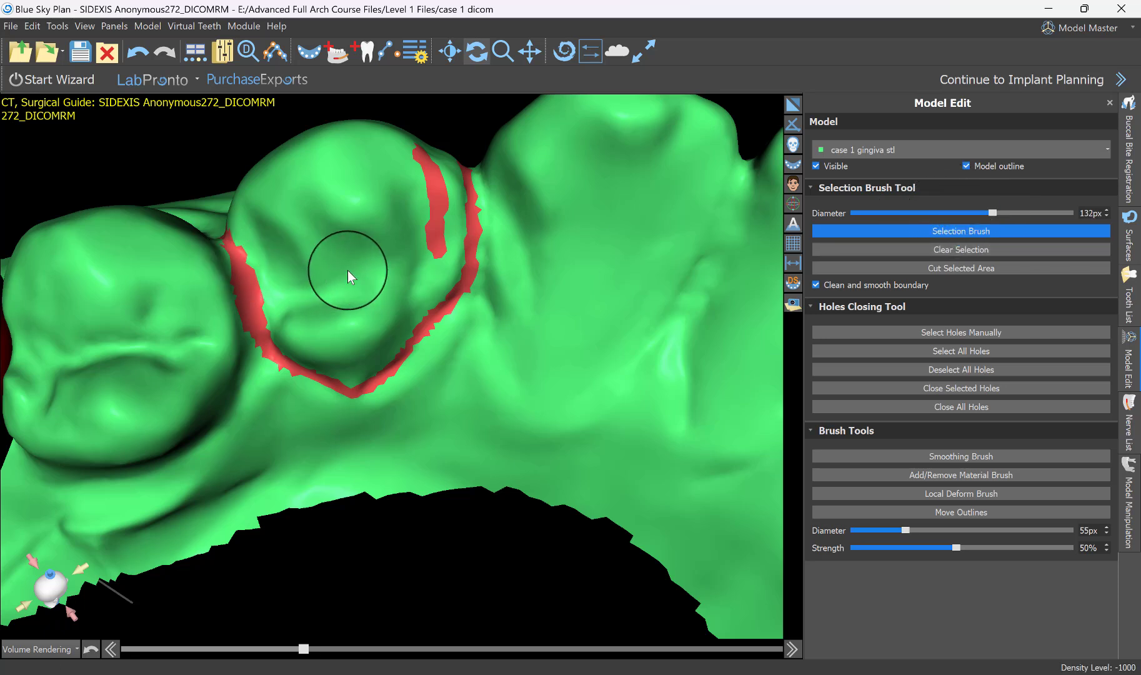
mouse_move(364, 272)
left_mouse_down()
mouse_move(364, 254)
mouse_move(286, 256)
mouse_move(283, 314)
mouse_move(341, 358)
left_mouse_up()
right_click_drag(331, 397, 313, 325)
mouse_move(313, 325)
left_mouse_down()
mouse_move(308, 287)
mouse_move(359, 298)
mouse_move(433, 245)
mouse_move(446, 122)
mouse_move(356, 224)
mouse_move(275, 140)
left_mouse_up()
mouse_move(275, 140)
right_mouse_down()
mouse_move(242, 443)
mouse_move(433, 242)
mouse_move(400, 200)
right_mouse_up()
mouse_move(400, 199)
left_mouse_down()
mouse_move(481, 344)
mouse_move(438, 298)
mouse_move(513, 181)
left_mouse_up()
scroll(345, 552, "down", 5)
right_click_drag(345, 553, 358, 625)
middle_click_drag(361, 529, 458, 498)
mouse_move(460, 499)
right_mouse_down()
mouse_move(471, 555)
mouse_move(453, 510)
mouse_move(443, 517)
right_mouse_up()
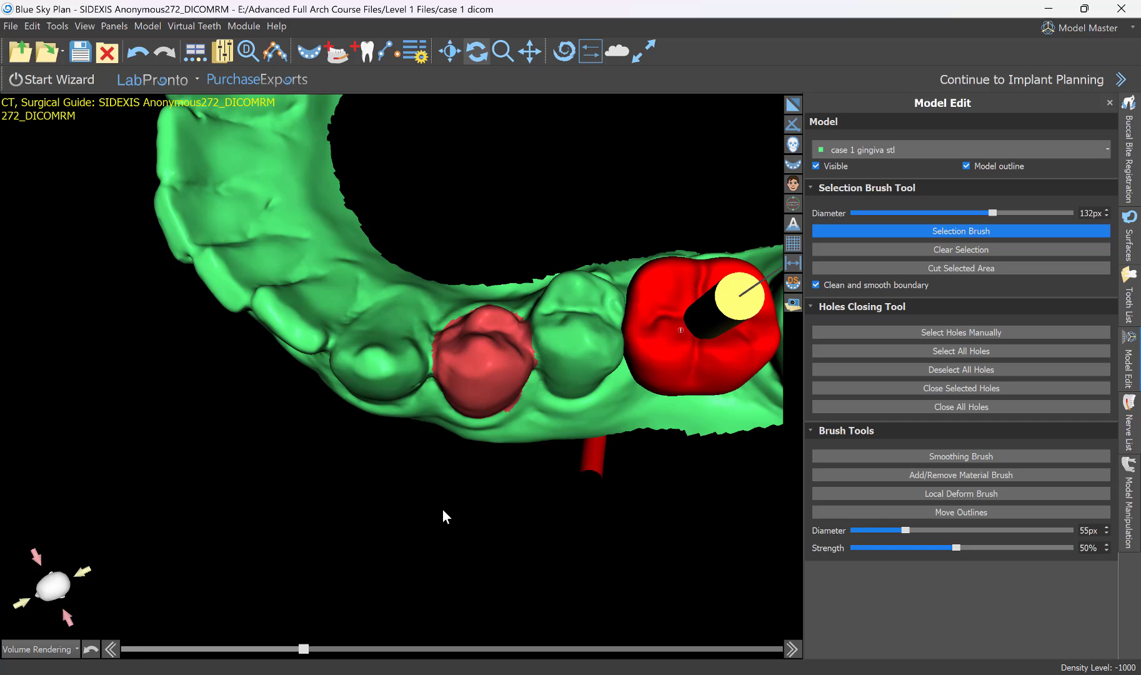
left_click(950, 269)
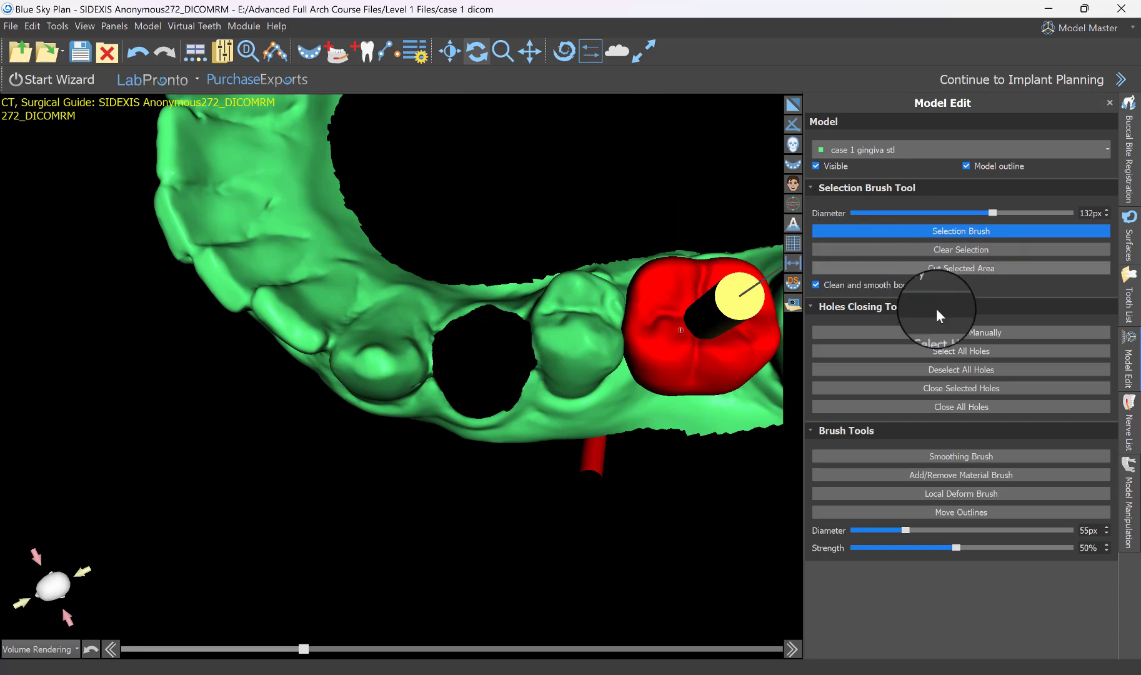
right_click_drag(453, 591, 406, 553)
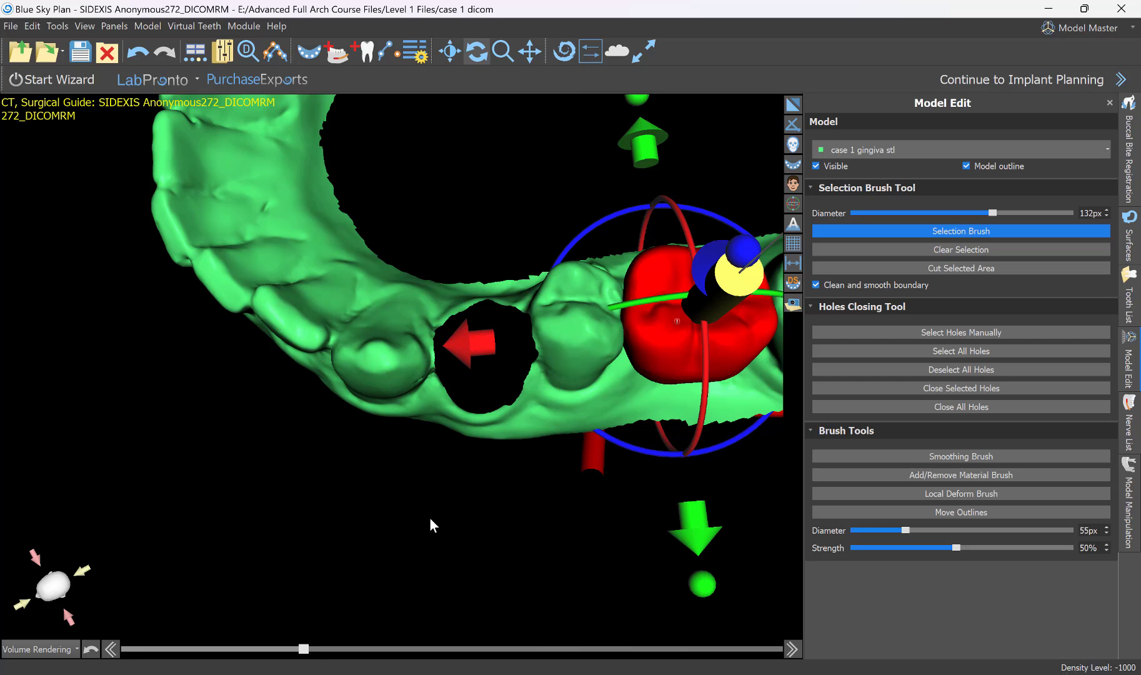
Manually select the edge of the hole left by the cut first premolar and close the selected hole.
left_click(1019, 370)
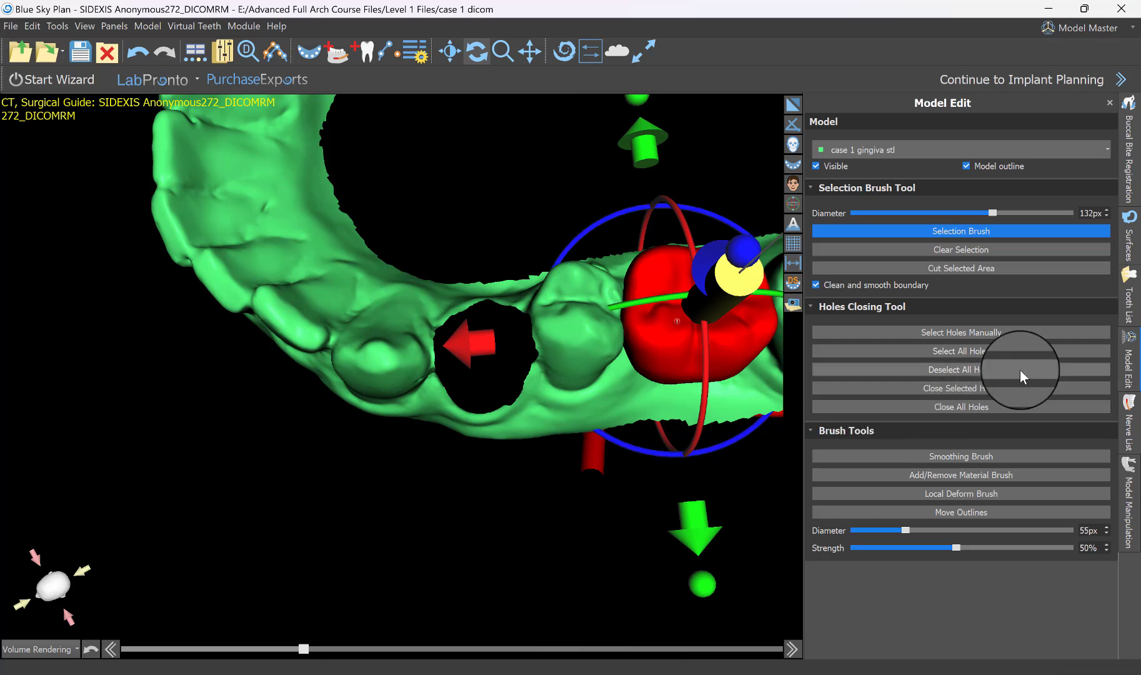
left_click(963, 332)
left_click_drag(592, 474, 456, 497)
mouse_move(316, 342)
right_mouse_down()
mouse_move(127, 403)
mouse_move(496, 397)
mouse_move(644, 283)
mouse_move(655, 261)
right_mouse_up()
right_click_drag(662, 528, 476, 109)
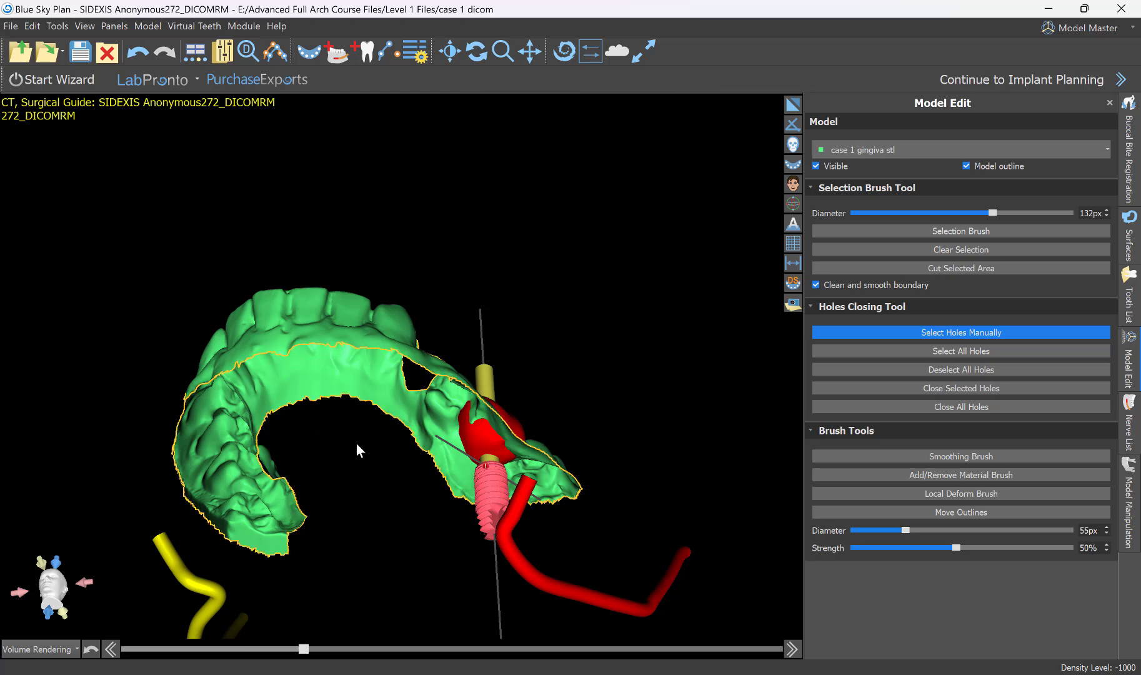
right_click_drag(454, 232, 461, 531)
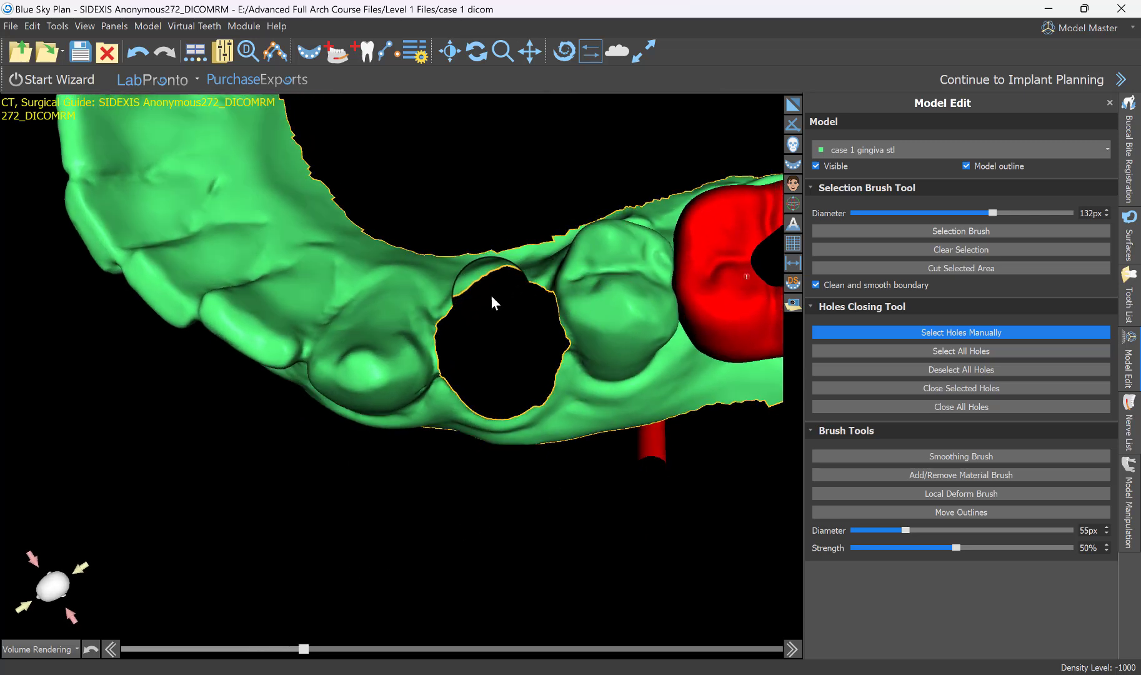
left_click(965, 387)
scroll(566, 519, "up", 3)
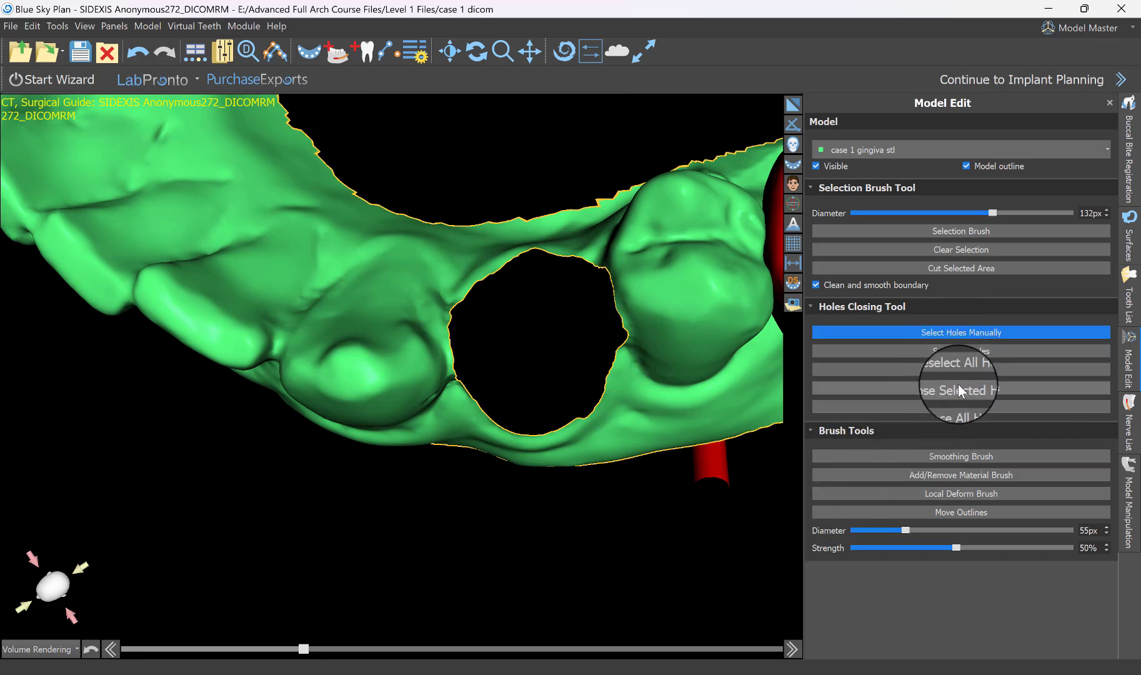
left_click(596, 267)
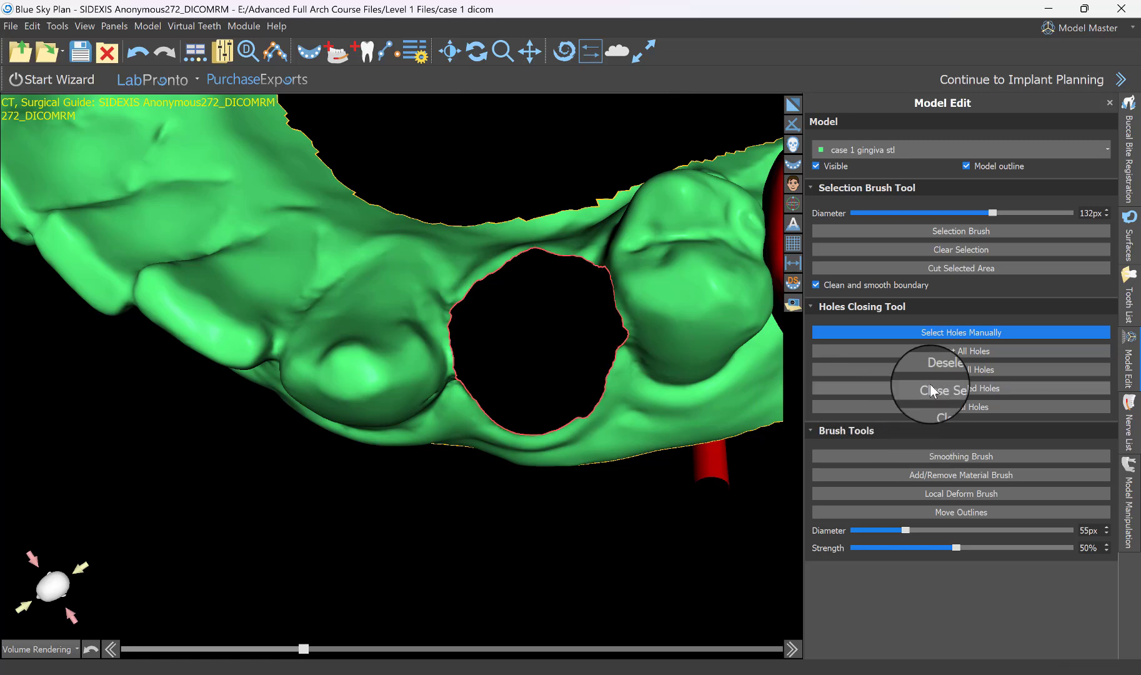
right_click_drag(476, 518, 607, 505)
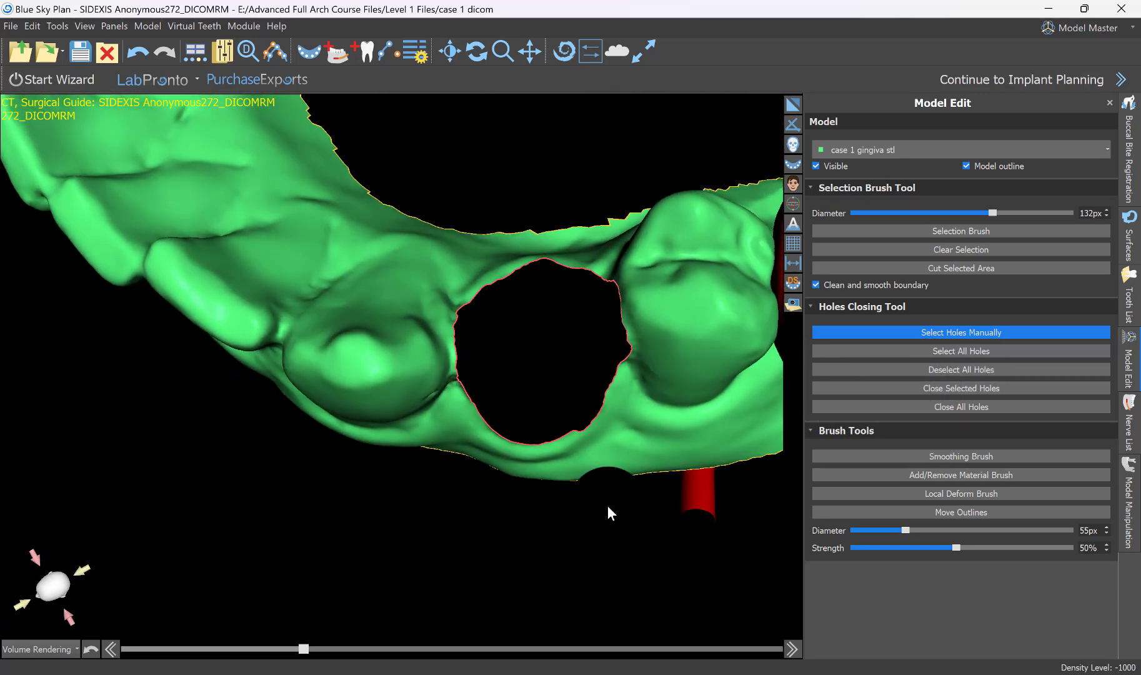
left_click(956, 388)
right_click_drag(619, 498, 466, 399)
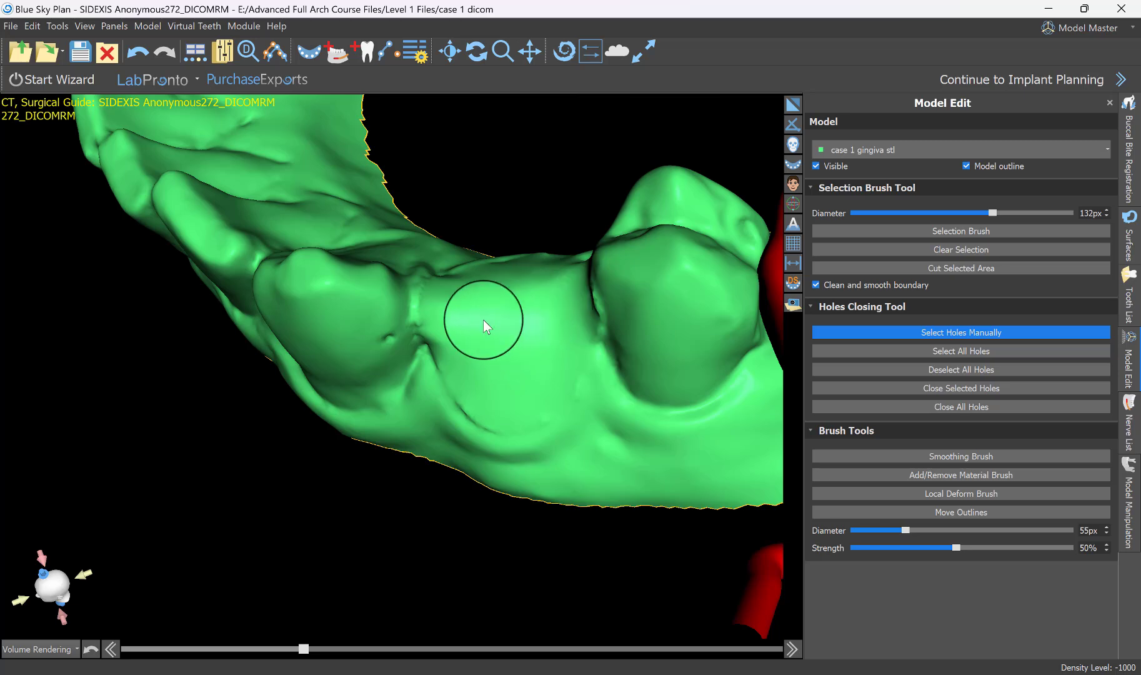
right_click_drag(483, 319, 517, 313)
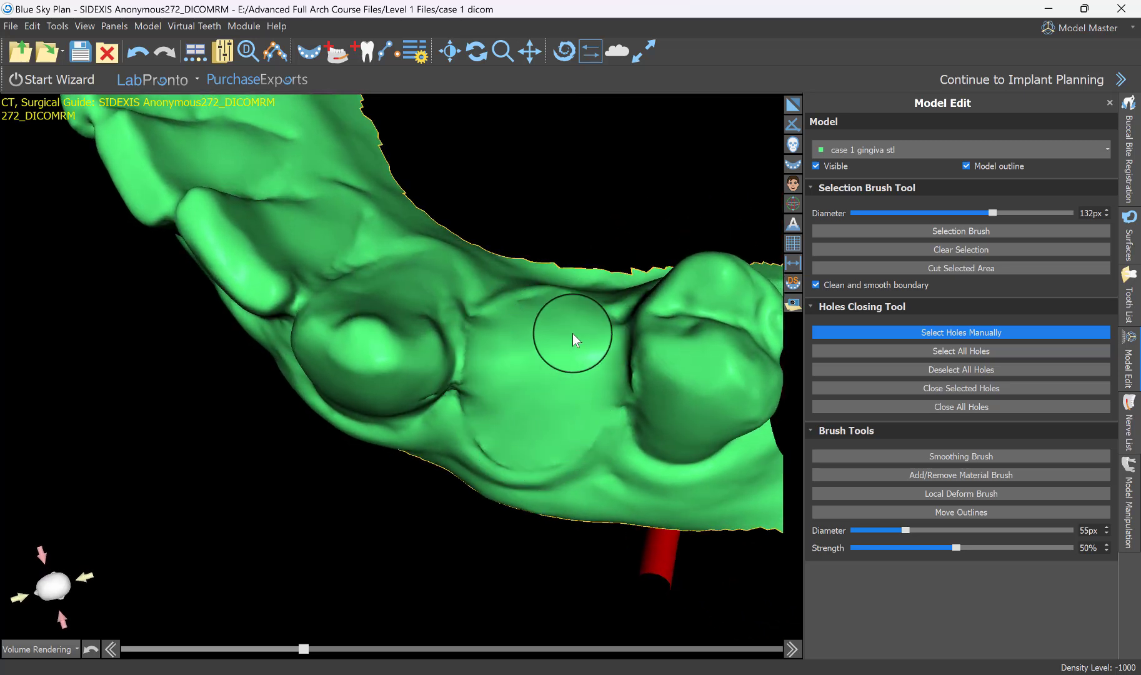
Enlarge the Local Deform Brush to 200 px and push the centre of the closed first premolar site down into the gum.
left_click(986, 494)
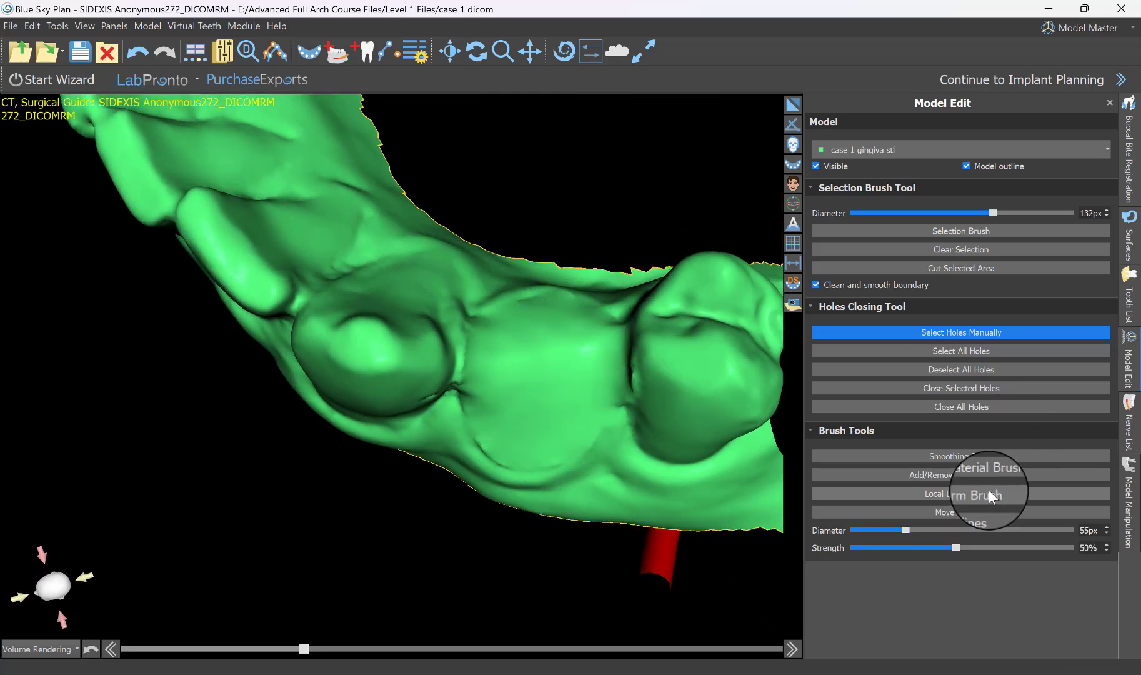
right_click_drag(637, 526, 547, 277)
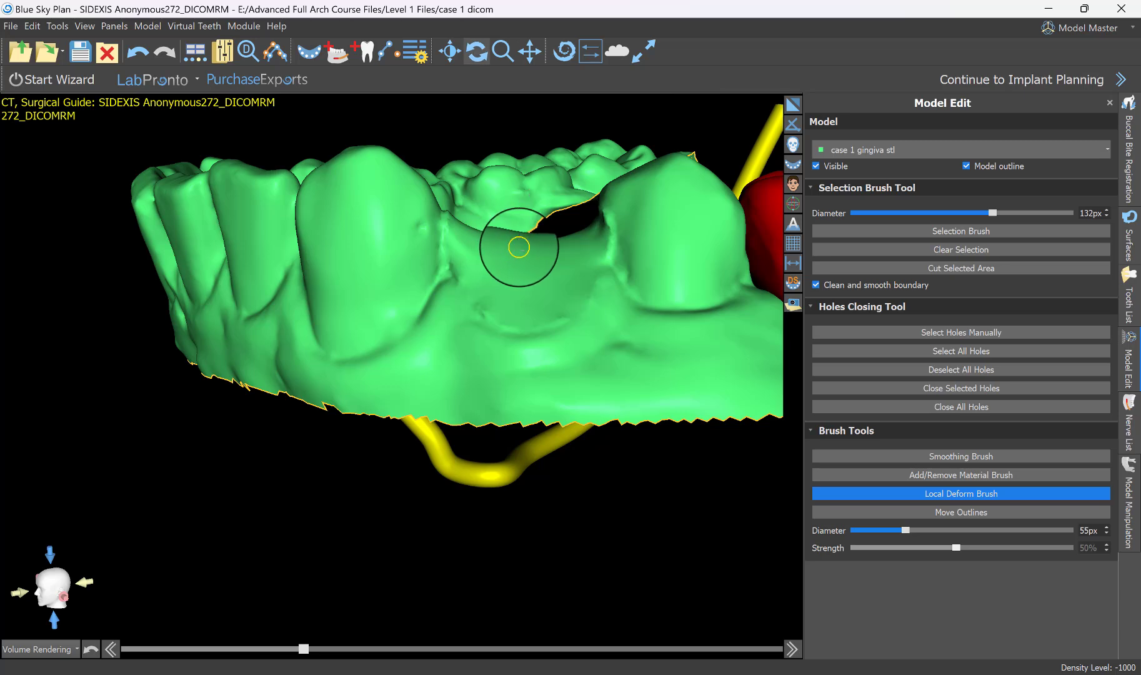
mouse_move(489, 249)
right_mouse_down()
mouse_move(452, 429)
mouse_move(566, 431)
mouse_move(321, 375)
mouse_move(546, 329)
right_mouse_up()
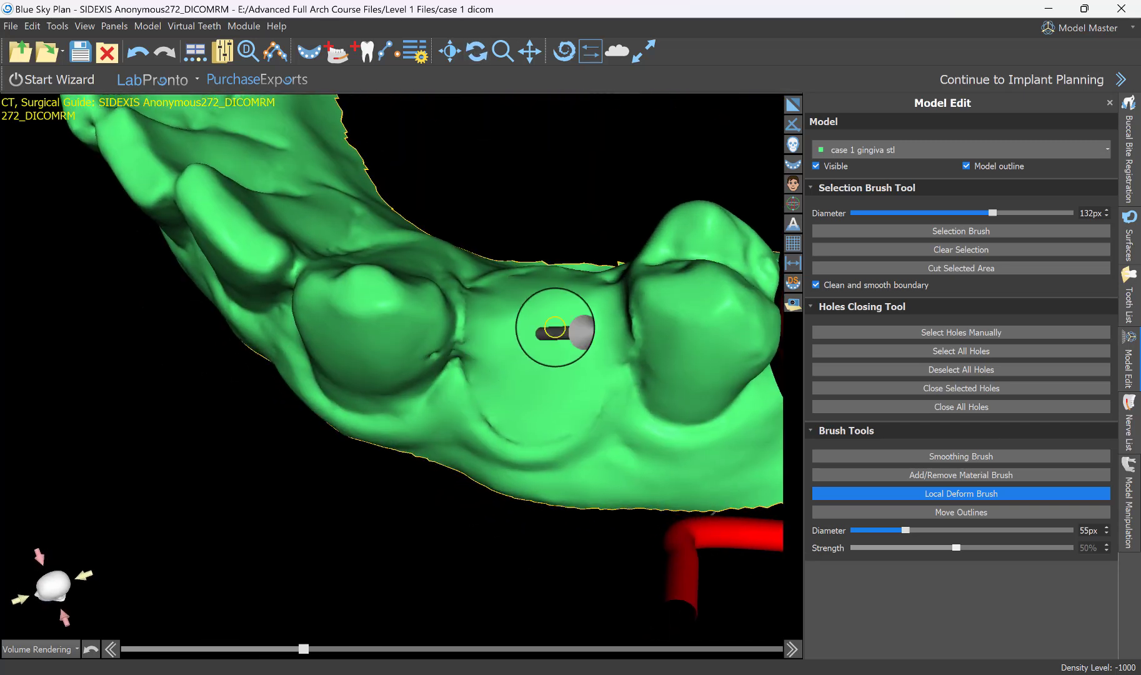
scroll(544, 330, "up", 1)
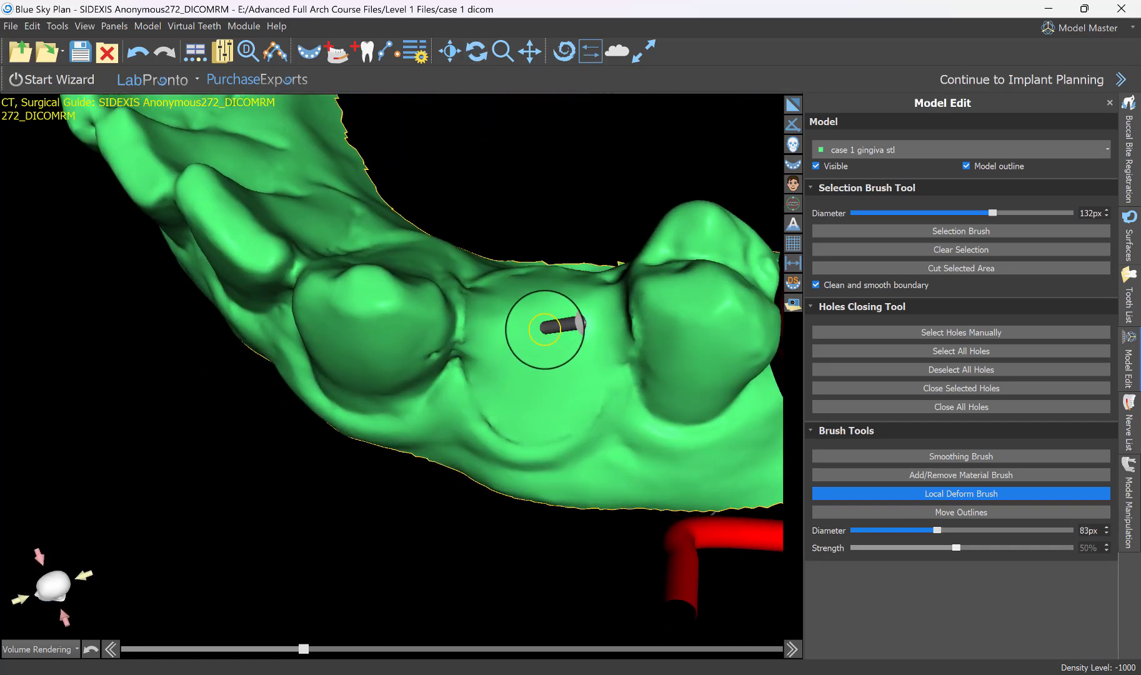
scroll(542, 331, "up", 10)
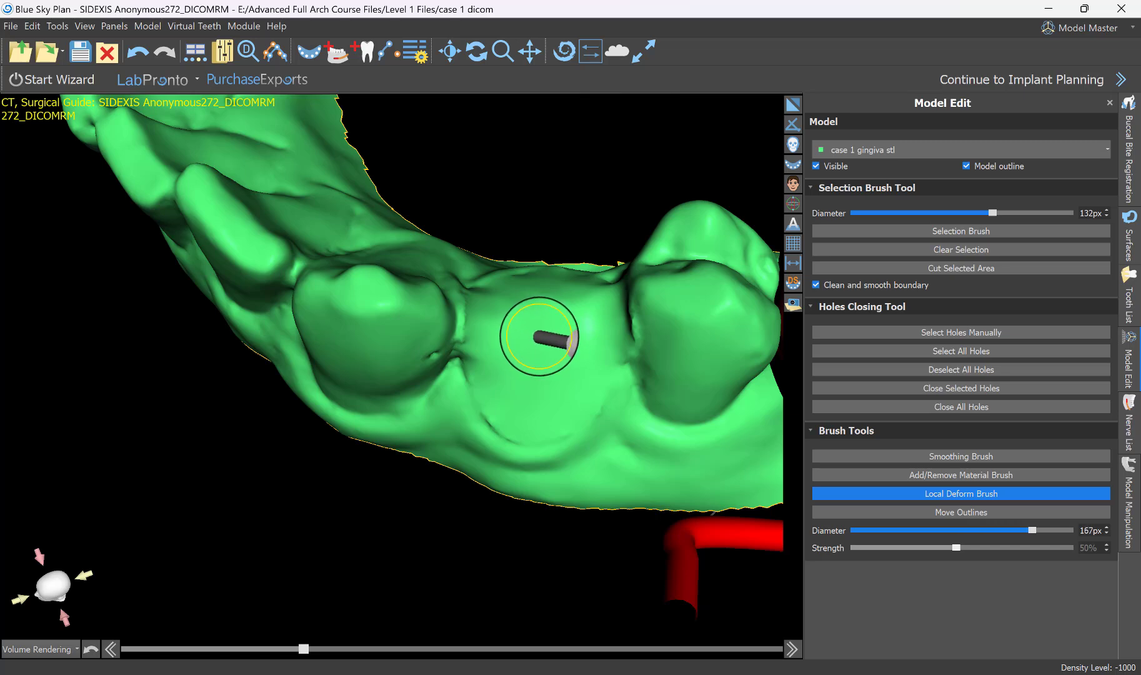
scroll(538, 336, "up", 4)
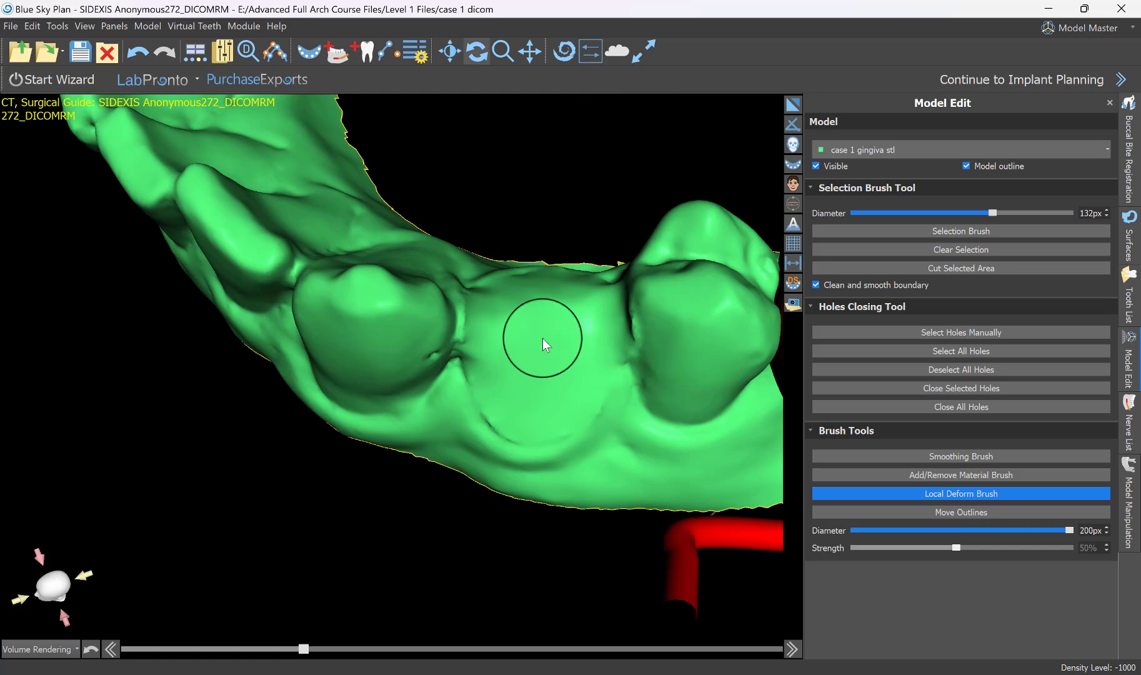
mouse_move(503, 458)
right_mouse_down()
mouse_move(475, 394)
mouse_move(556, 379)
mouse_move(403, 260)
mouse_move(547, 331)
mouse_move(547, 387)
mouse_move(474, 255)
right_mouse_up()
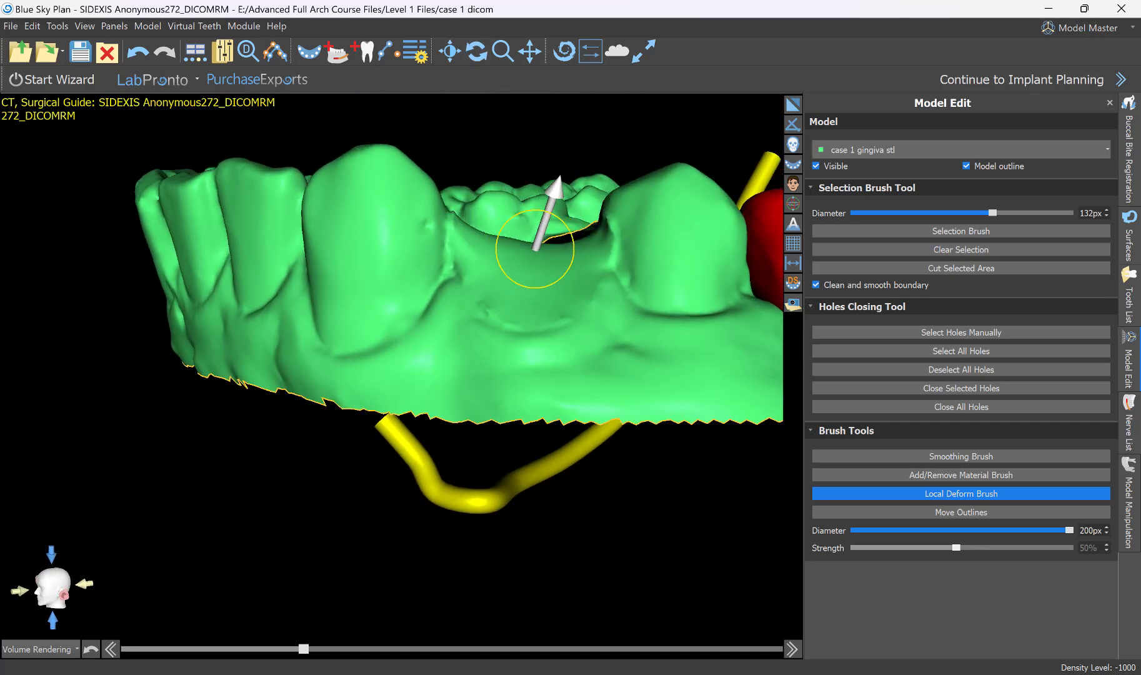
left_click_drag(533, 255, 532, 282)
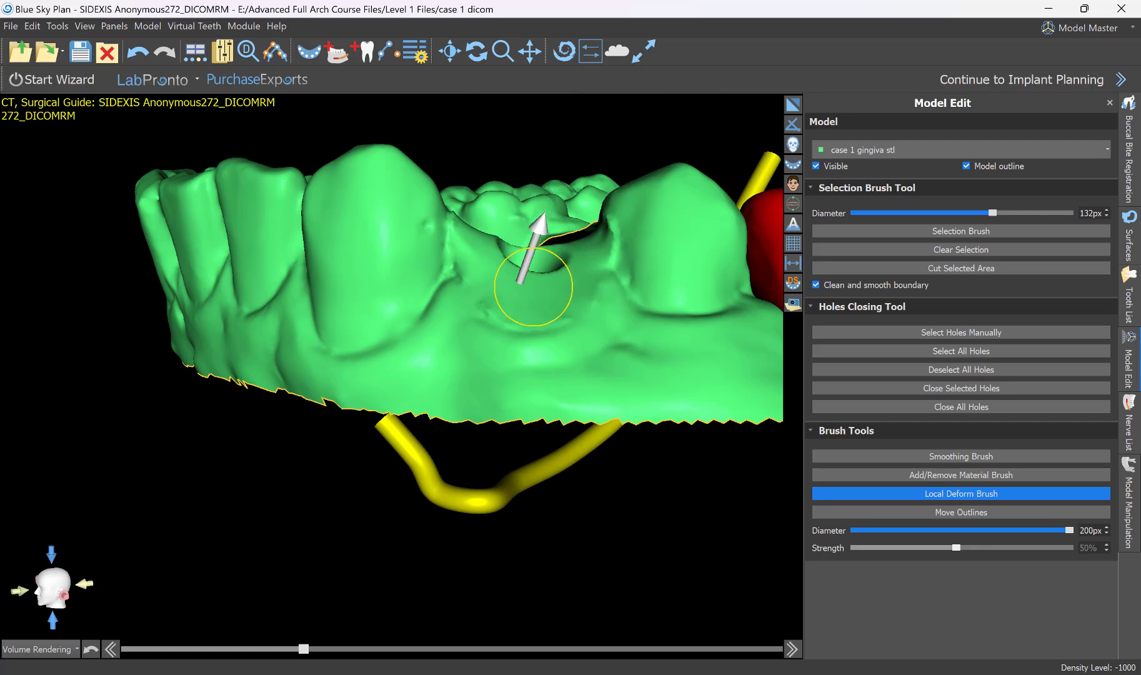
Deepen the socket with the 200 px Local Deform Brush on its canine side and its cheek side towards the second premolar.
mouse_move(574, 316)
right_mouse_down()
mouse_move(468, 415)
mouse_move(431, 343)
right_mouse_up()
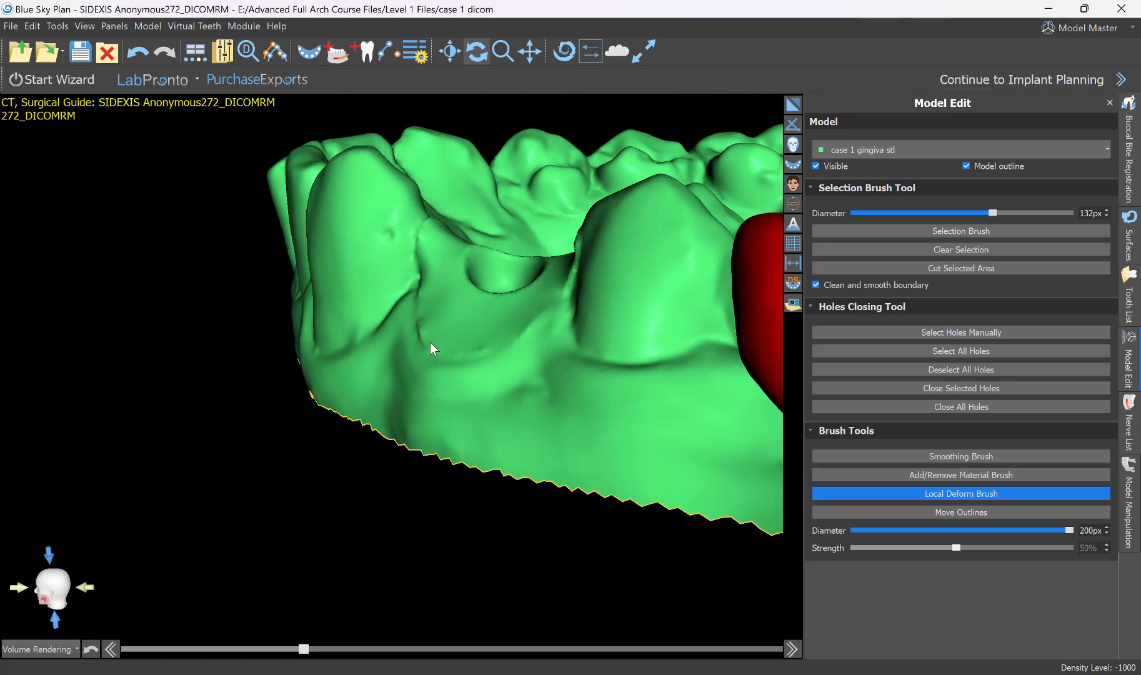
left_click_drag(464, 307, 479, 329)
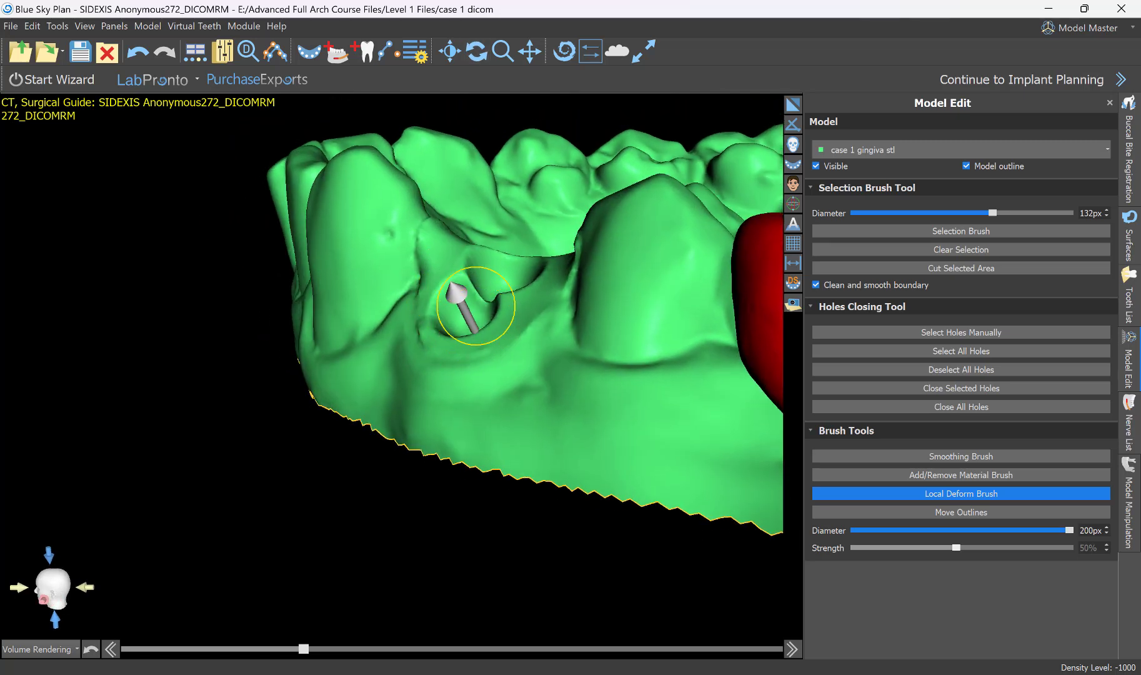
right_click_drag(478, 330, 461, 267)
left_click_drag(462, 280, 468, 312)
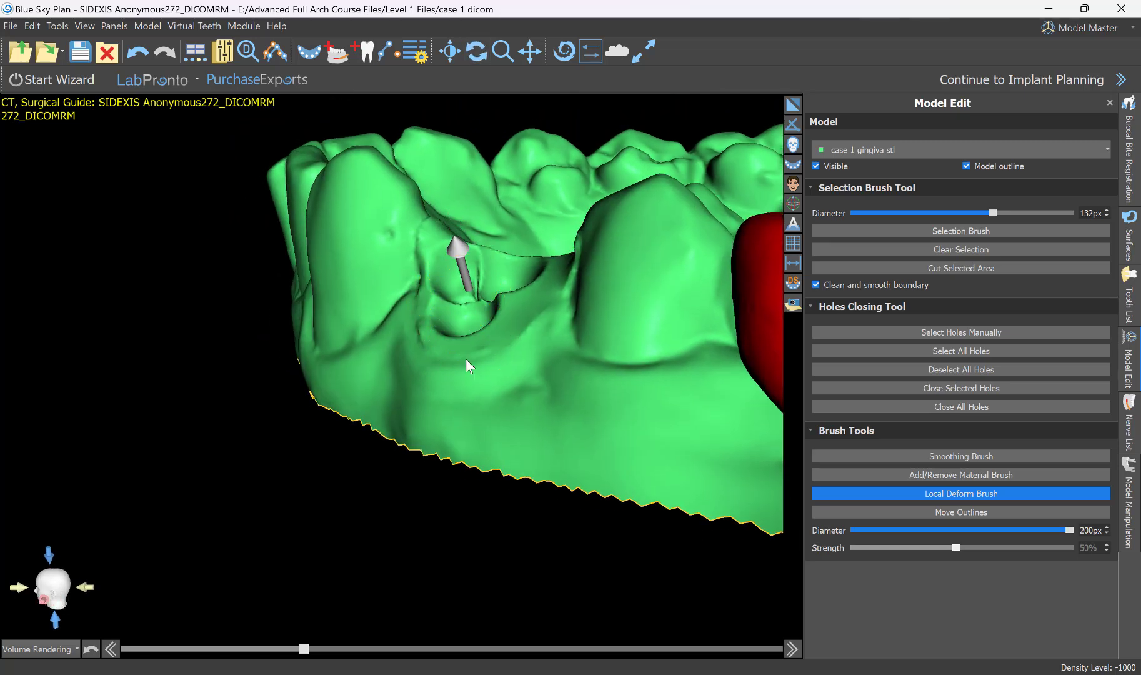
mouse_move(465, 358)
right_mouse_down()
mouse_move(605, 347)
mouse_move(573, 225)
right_mouse_up()
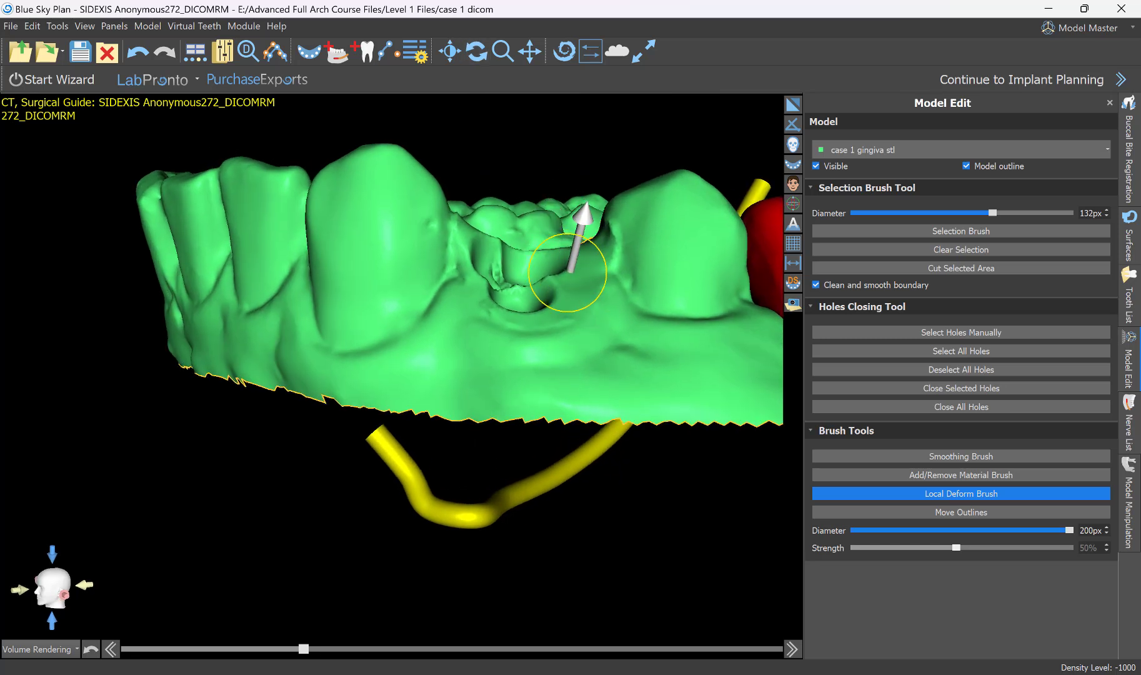
left_click_drag(567, 273, 553, 317)
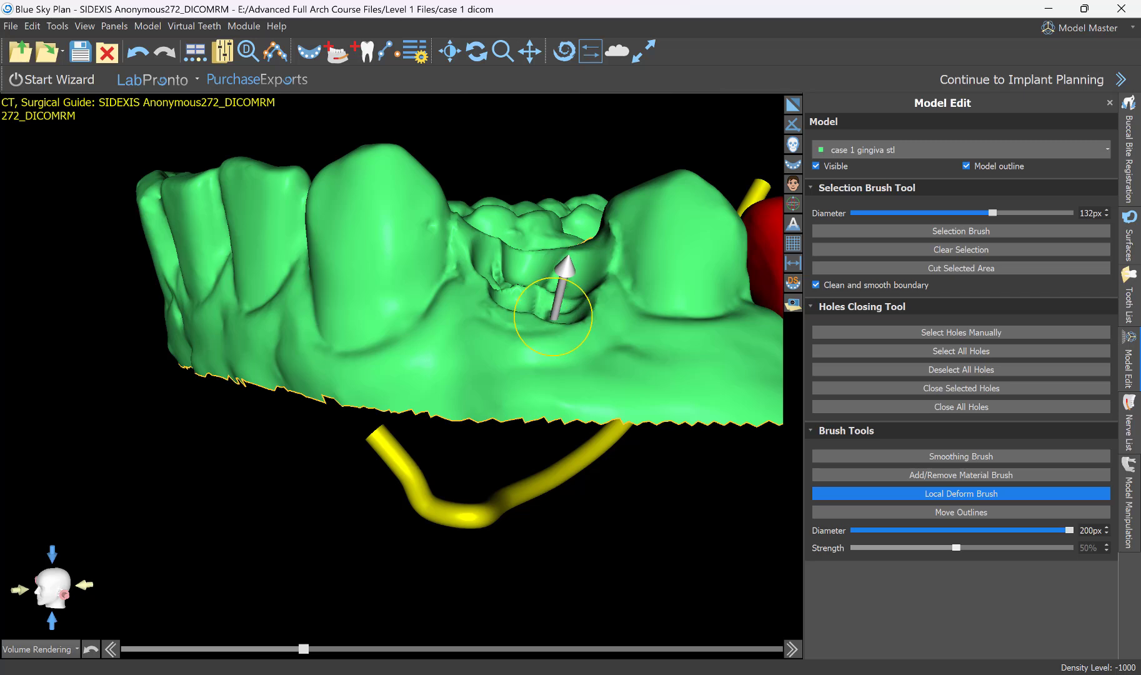
mouse_move(553, 317)
right_mouse_down()
mouse_move(486, 255)
mouse_move(570, 442)
mouse_move(453, 359)
mouse_move(541, 350)
right_mouse_up()
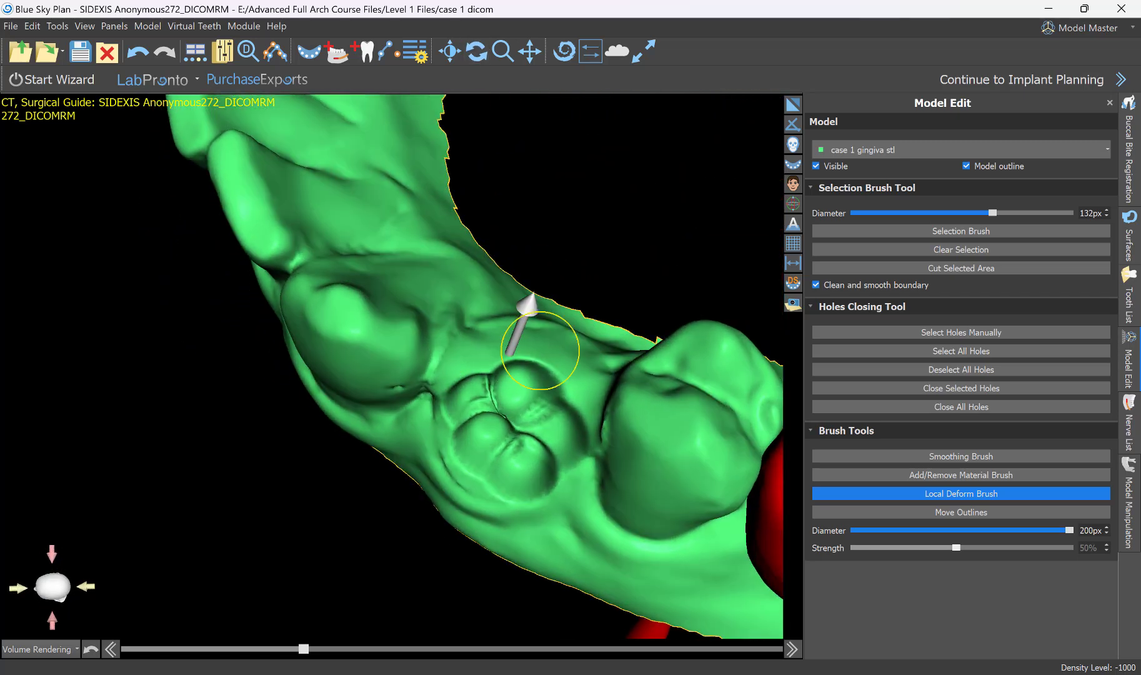
Push the tongue side and the second premolar side of the socket down with the 200 px Local Deform Brush.
mouse_move(541, 350)
left_mouse_down()
mouse_move(538, 368)
mouse_move(491, 361)
mouse_move(488, 375)
left_mouse_up()
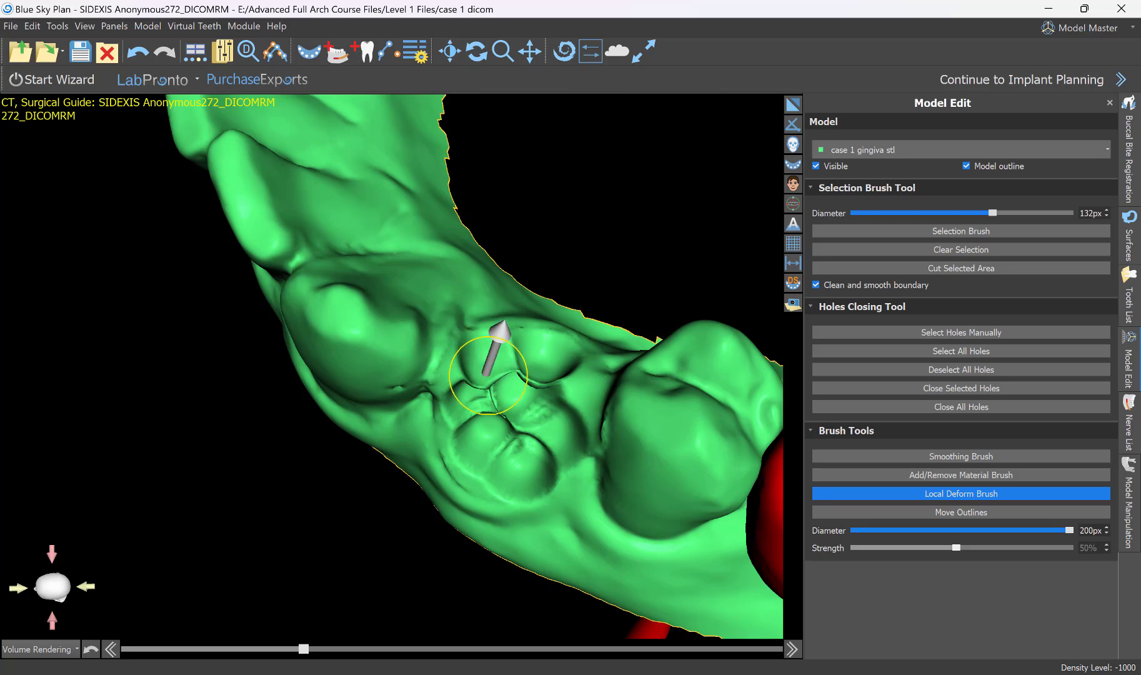
right_click(551, 404)
left_click_drag(573, 383, 567, 399)
mouse_move(510, 428)
right_mouse_down()
mouse_move(553, 261)
mouse_move(680, 357)
right_mouse_up()
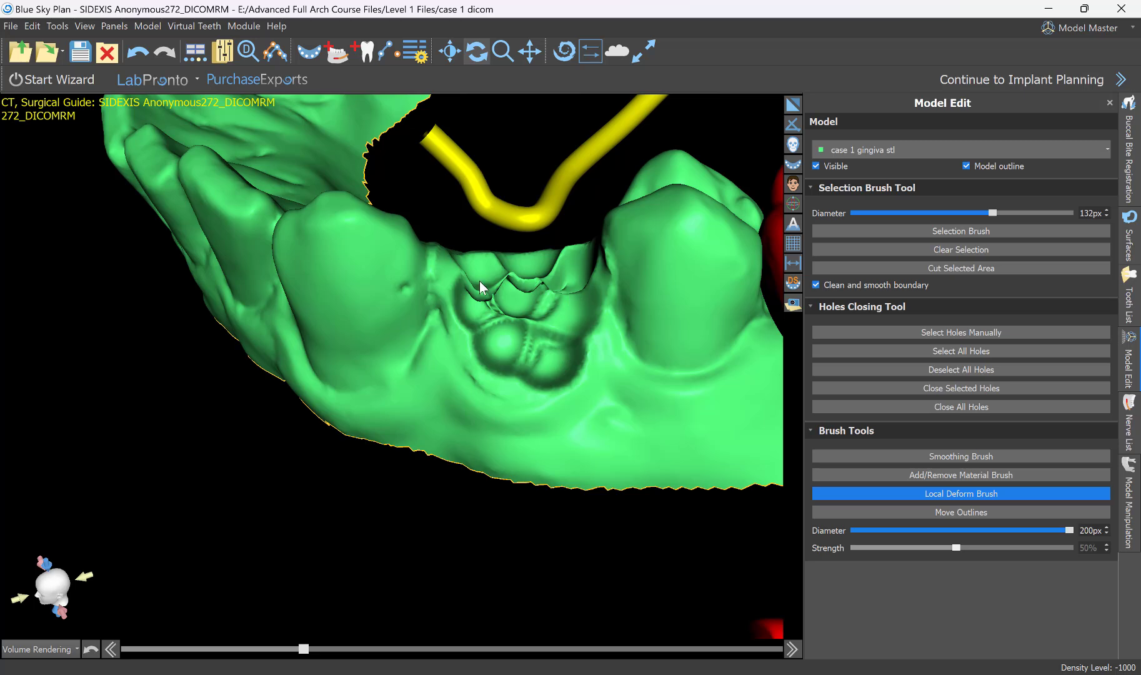
Smooth out the lumpy depressions across the whole socket with the Smoothing Brush at 200 px and 50% strength.
left_click(922, 456)
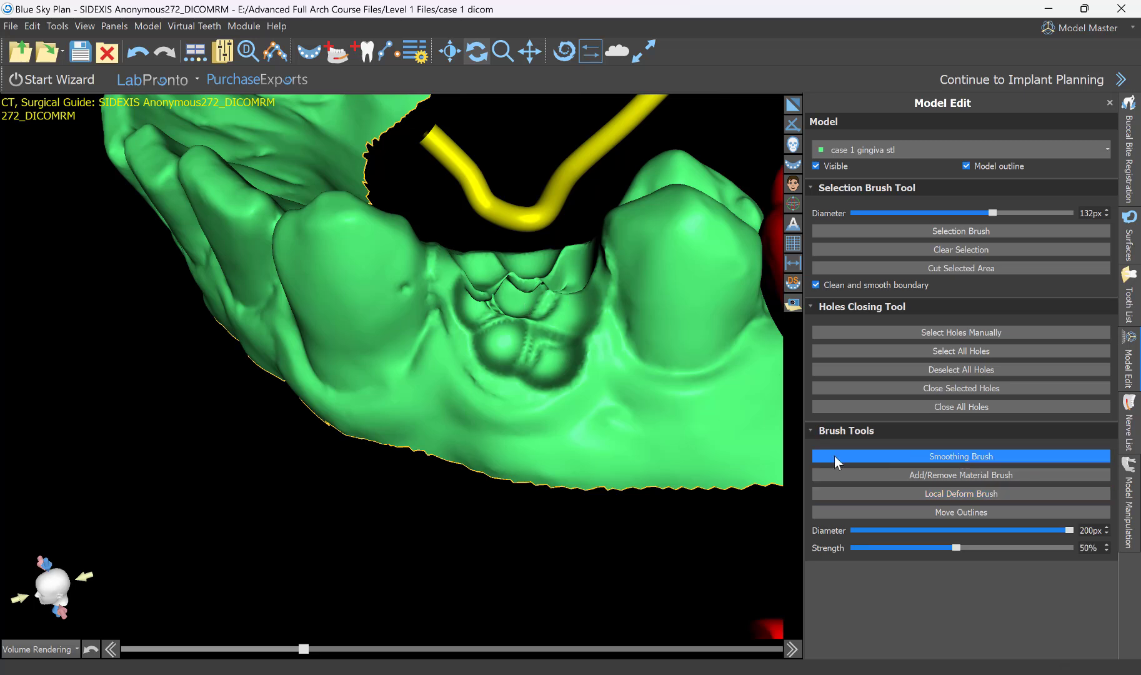
right_click_drag(465, 461, 581, 331)
mouse_move(571, 334)
left_mouse_down()
mouse_move(520, 350)
mouse_move(511, 373)
mouse_move(570, 377)
mouse_move(574, 328)
mouse_move(501, 310)
mouse_move(499, 382)
mouse_move(535, 408)
mouse_move(565, 357)
left_mouse_up()
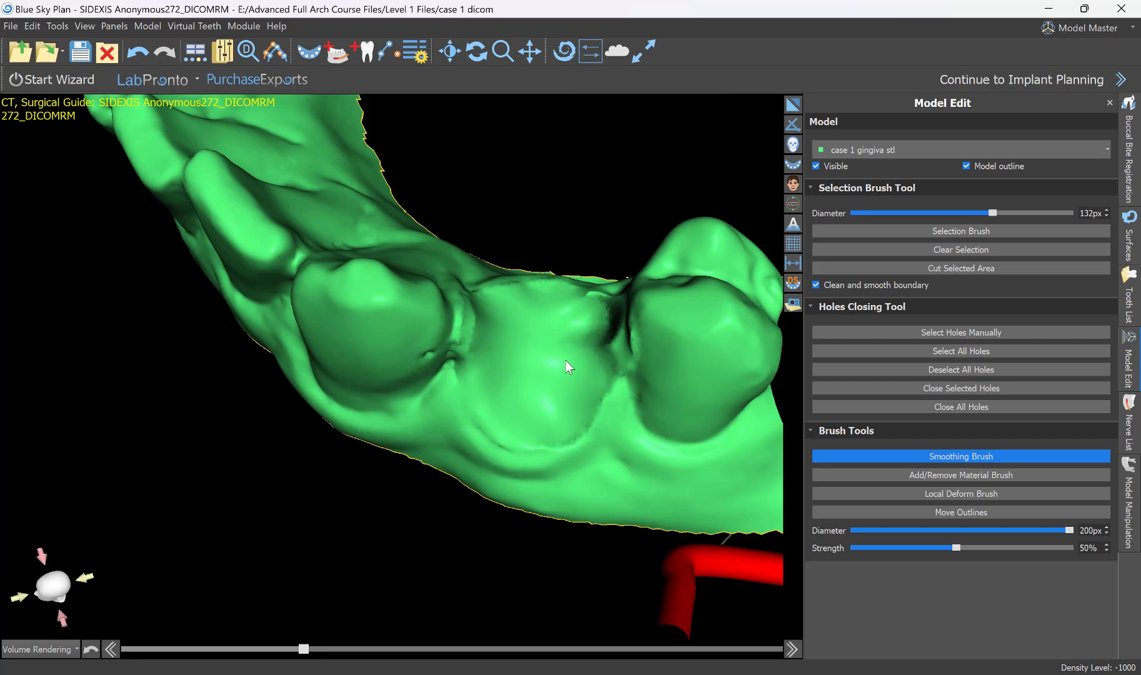
Reduce the Smoothing Brush to 132 px and smooth the socket floor, its margins and the canine-side ridge.
scroll(565, 356, "down", 1, "ctrl")
scroll(565, 356, "down", 2, "ctrl")
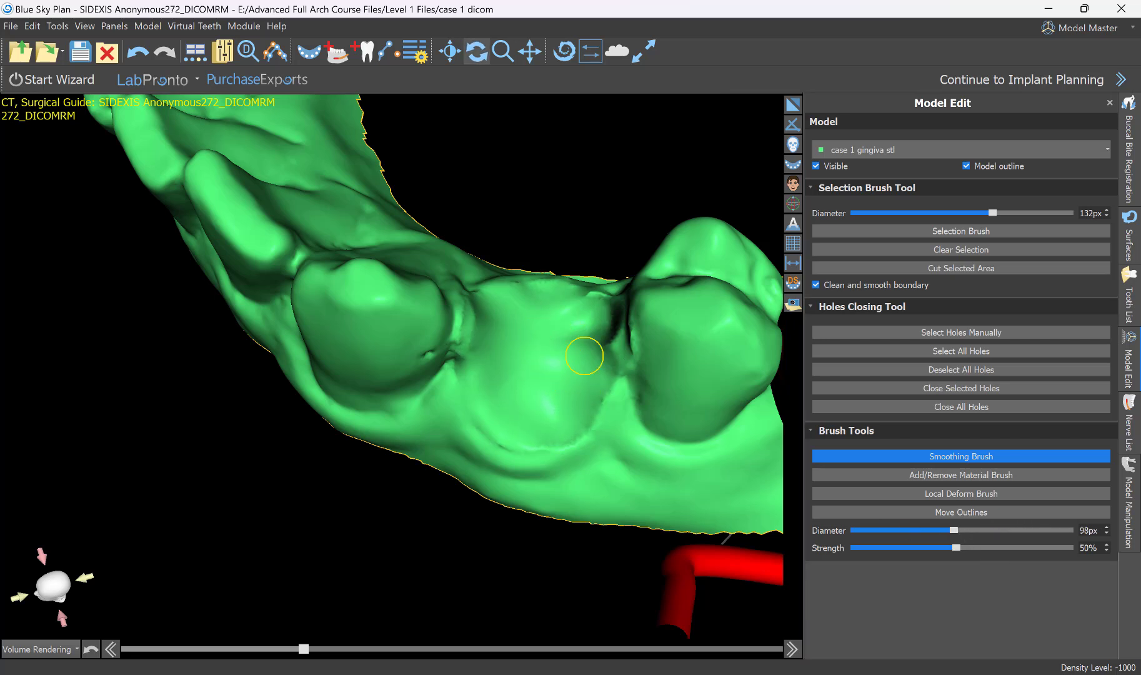
left_click_drag(523, 383, 585, 489)
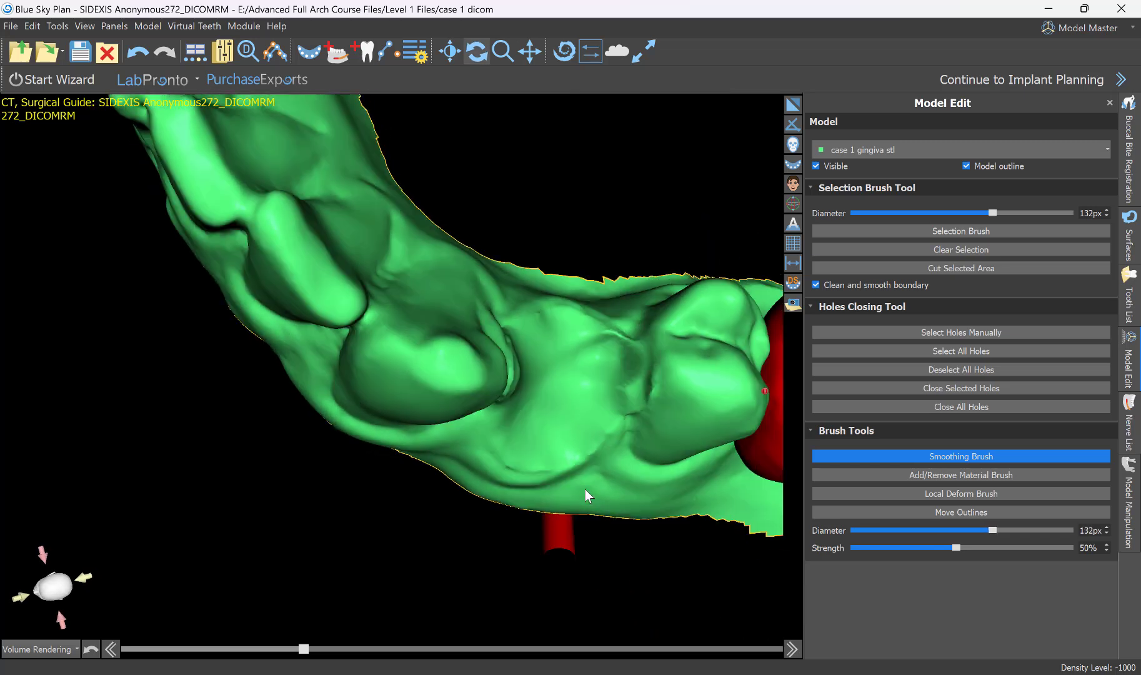
scroll(621, 423, "up", 4)
middle_click_drag(694, 382, 461, 359)
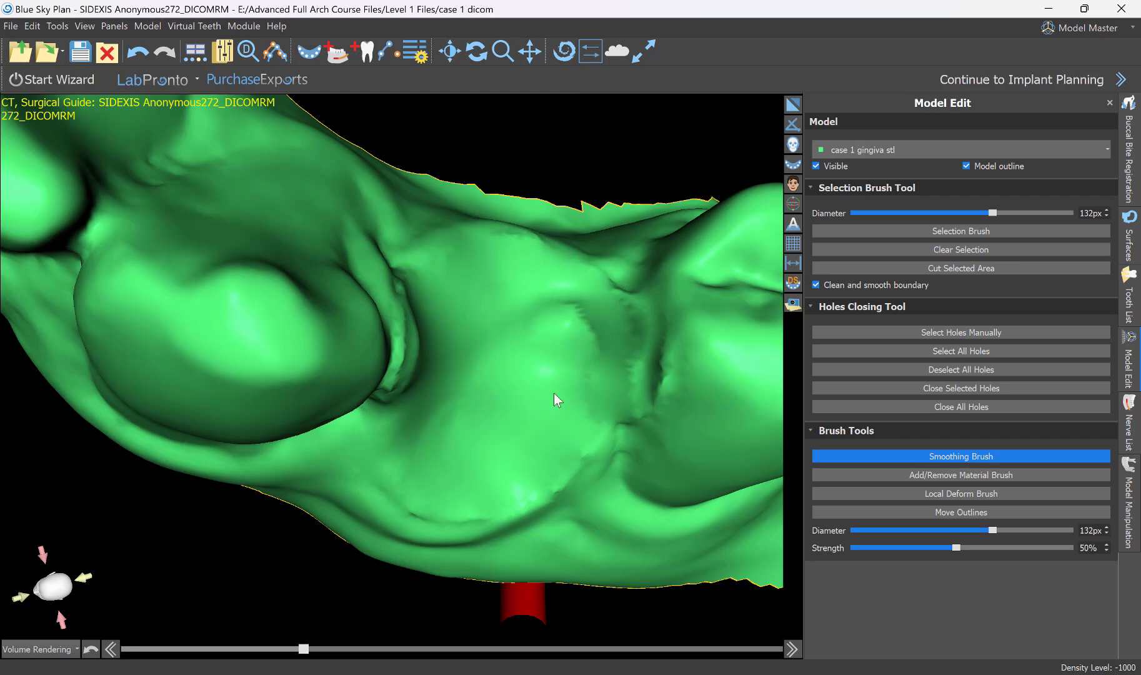
left_click_drag(554, 393, 509, 376)
mouse_move(561, 349)
left_mouse_down()
mouse_move(550, 294)
mouse_move(544, 340)
left_mouse_up()
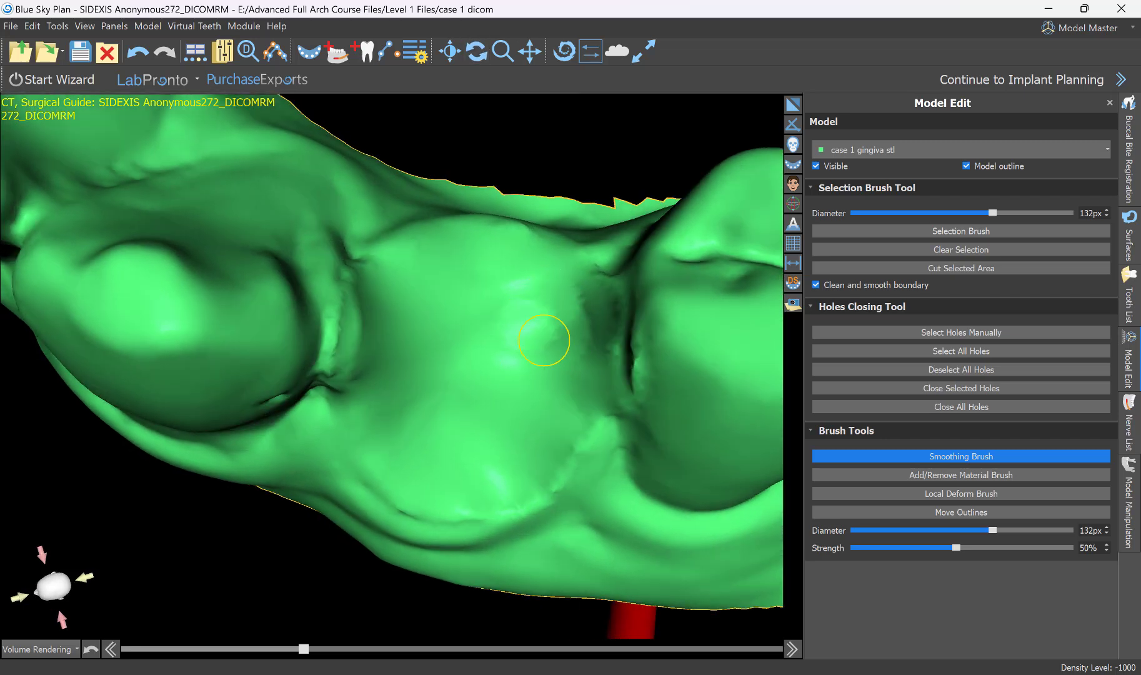
left_click_drag(546, 420, 562, 434)
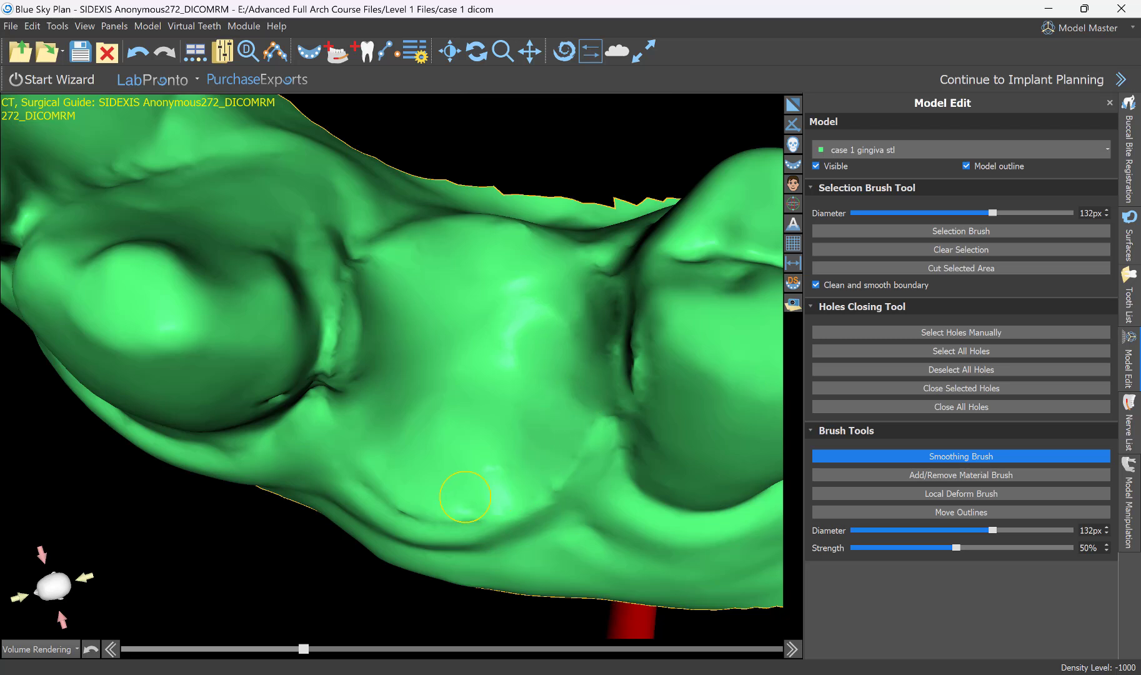
mouse_move(356, 367)
left_mouse_down()
mouse_move(359, 324)
mouse_move(404, 290)
mouse_move(385, 307)
mouse_move(370, 404)
mouse_move(303, 221)
mouse_move(350, 263)
left_mouse_up()
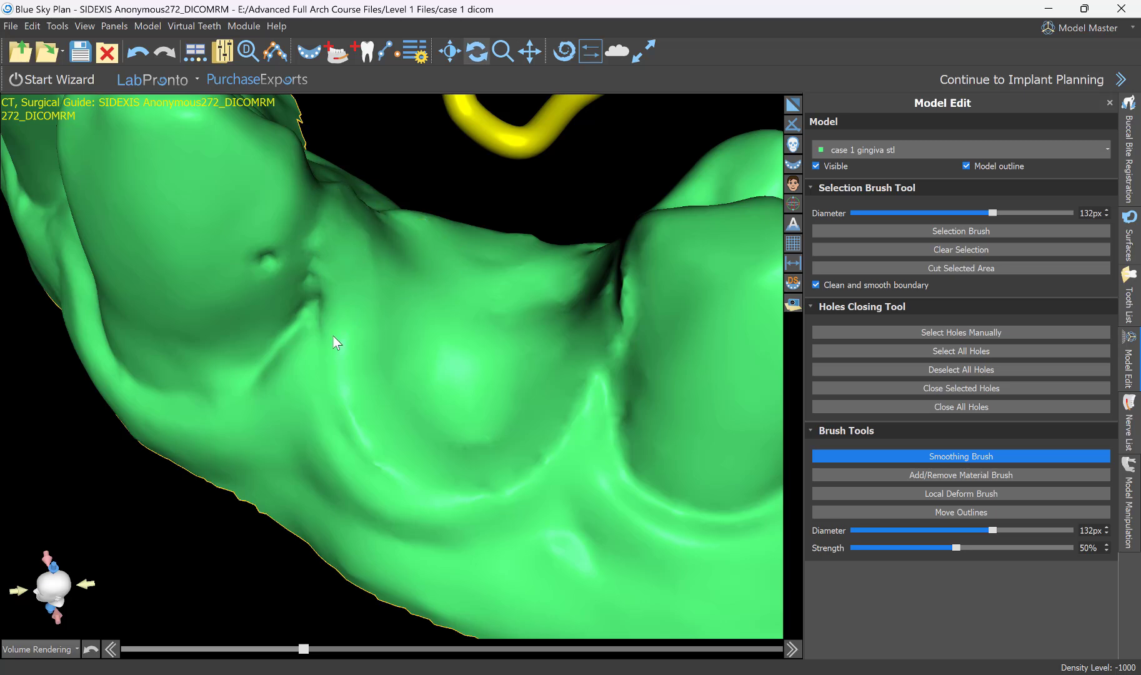
left_click_drag(334, 337, 504, 496)
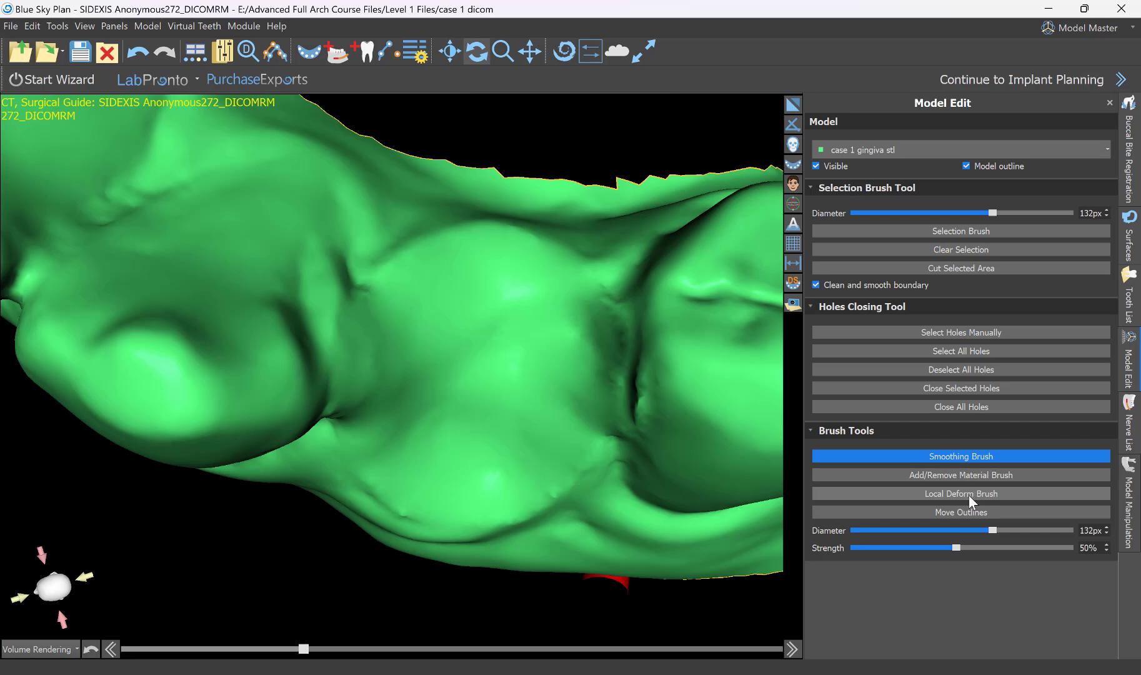
Switch to the Add/Remove Material Brush for working on the first premolar socket from the cheek side.
left_click(969, 475)
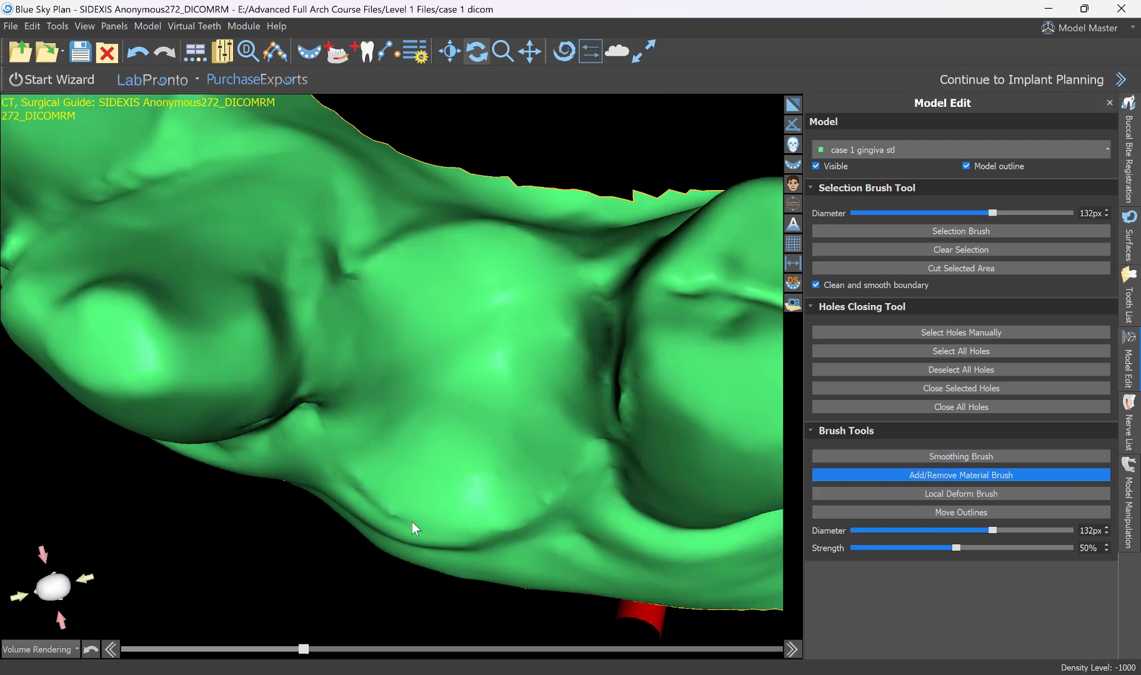
mouse_move(411, 522)
left_mouse_down()
mouse_move(470, 228)
mouse_move(477, 249)
mouse_move(430, 300)
mouse_move(461, 258)
left_mouse_up()
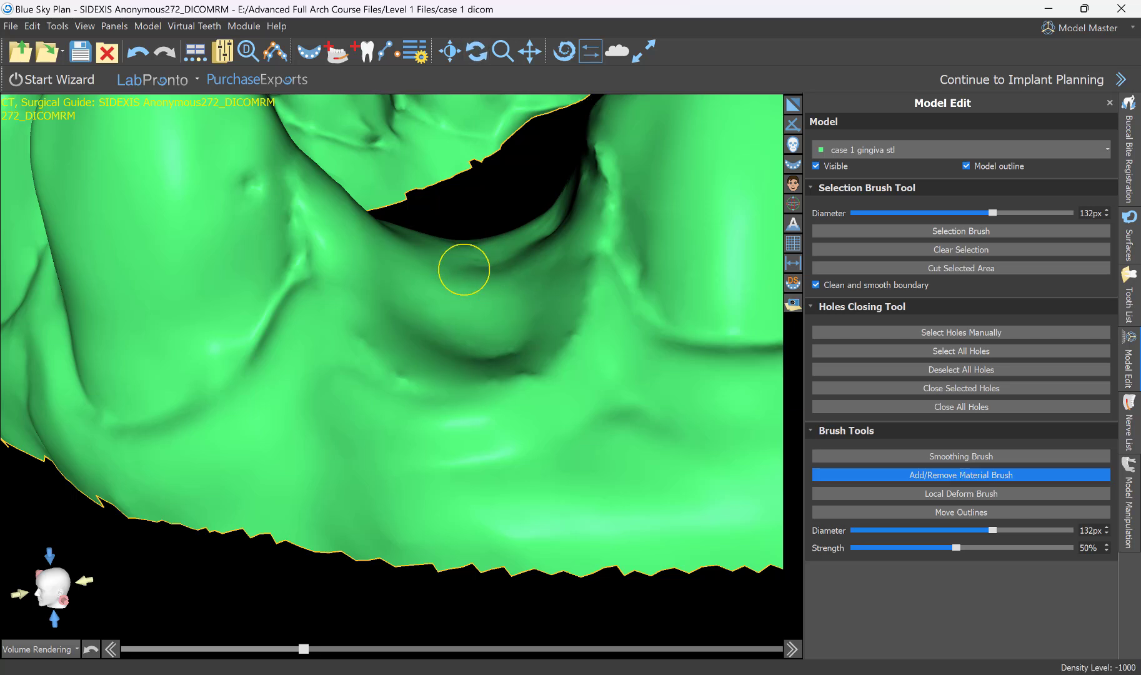
Try adding material and removing material on the socket wall at 132 px and 50% strength, undoing each test stroke.
left_click_drag(464, 270, 460, 283)
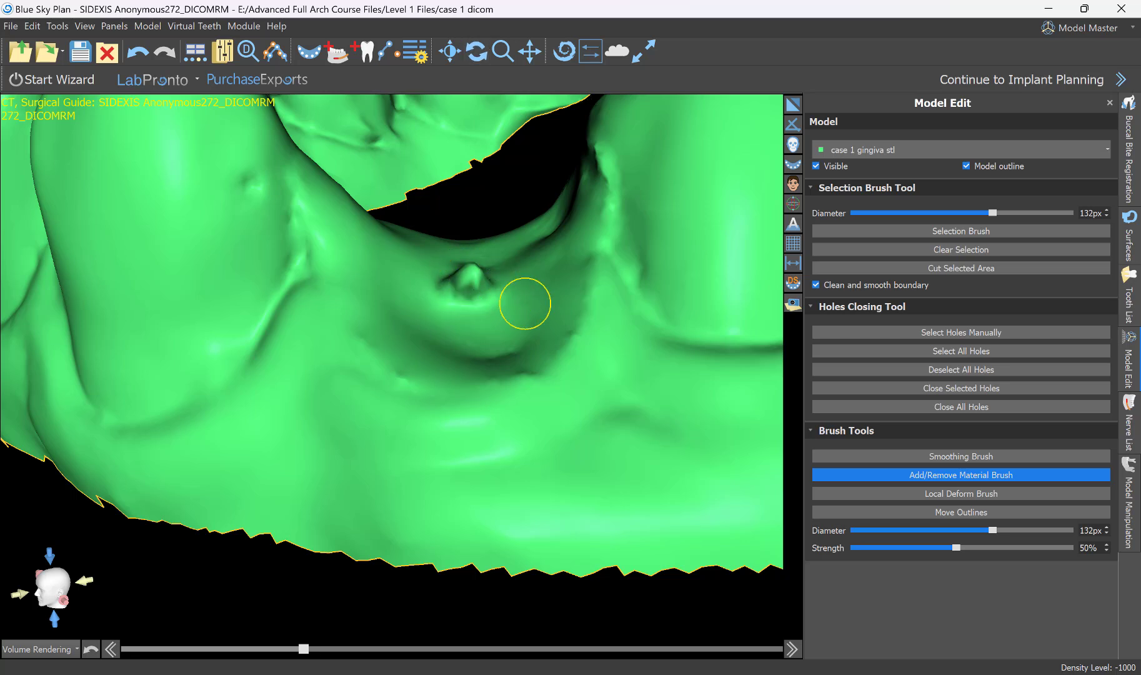
key("ctrl+z")
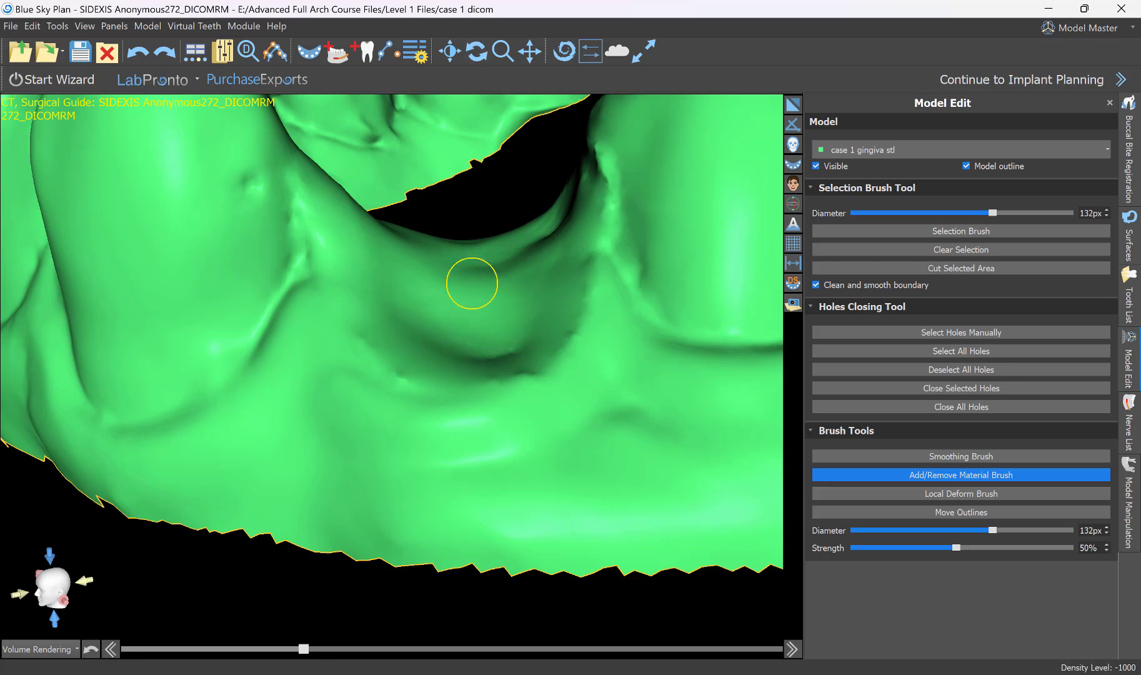
left_click_drag(472, 283, 474, 295)
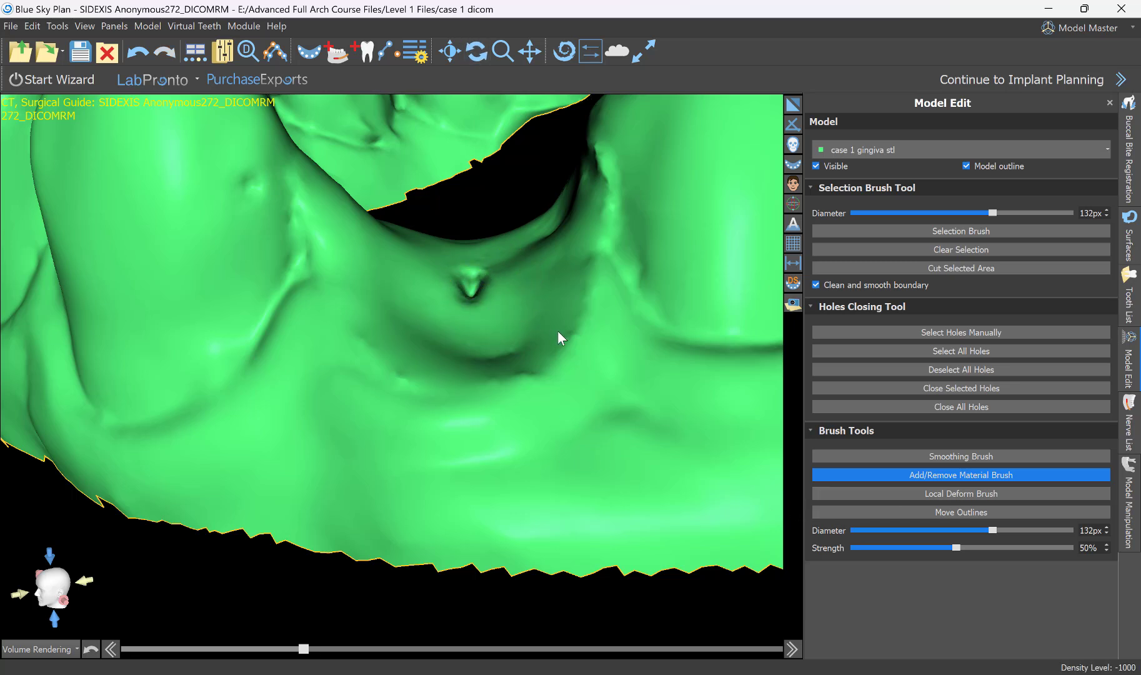
key("ctrl+z")
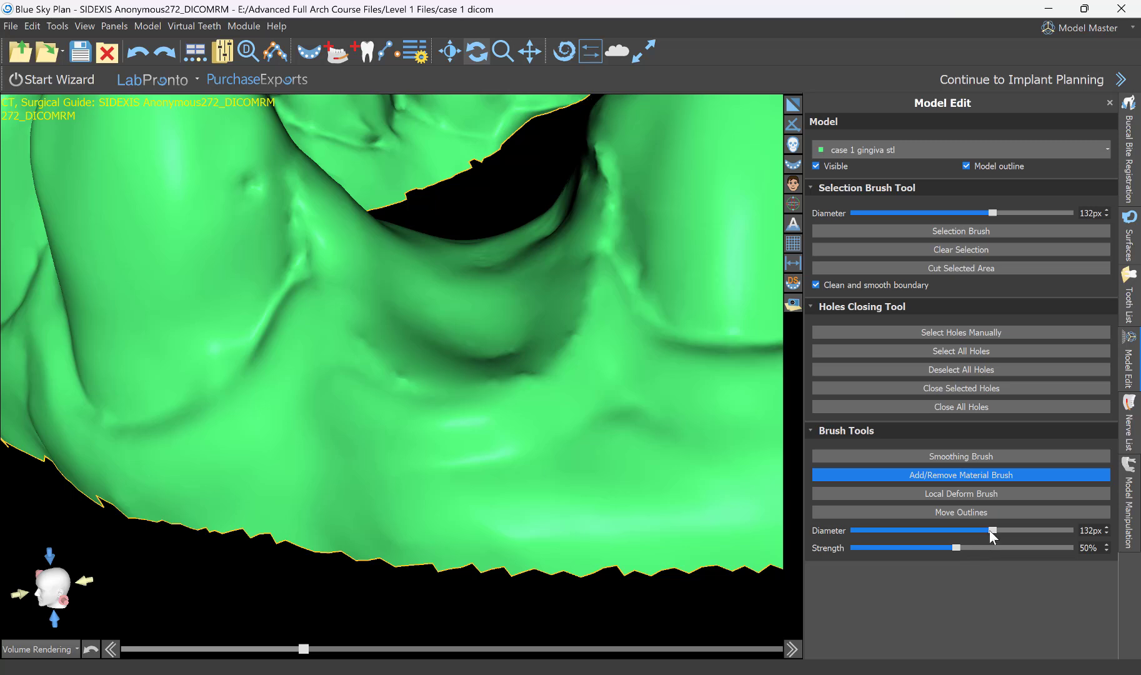
Carve the whole socket floor deeper by removing material with the Add/Remove Material Brush at 200 px and 30% strength.
left_click_drag(477, 282, 479, 497)
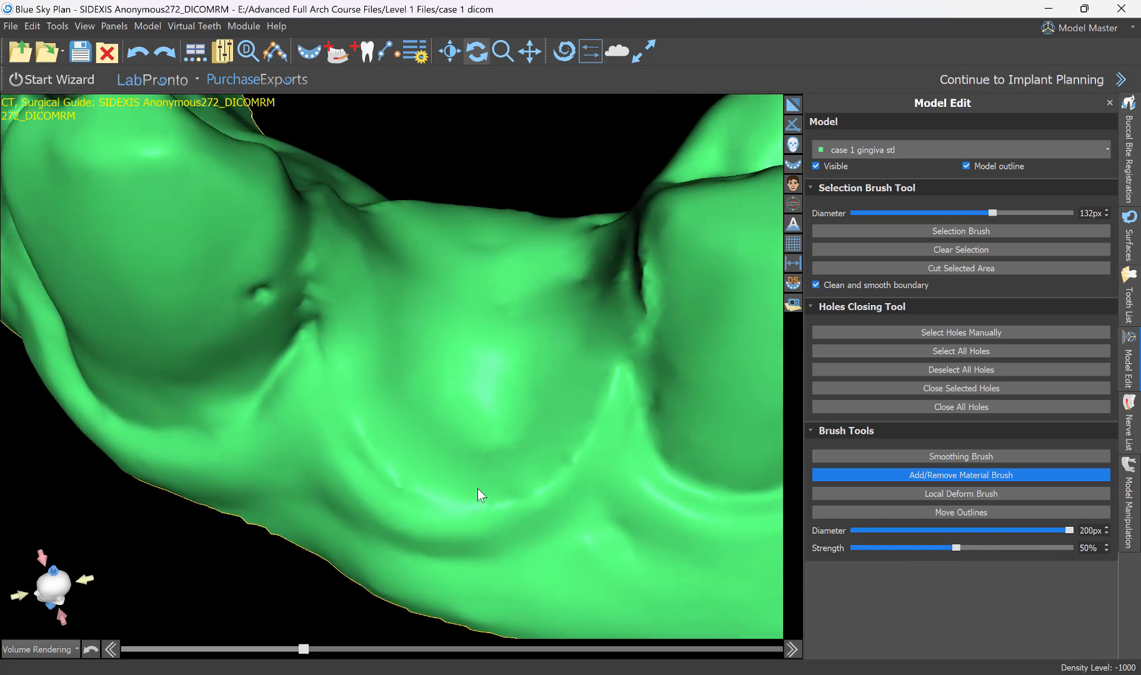
left_click_drag(956, 547, 911, 549)
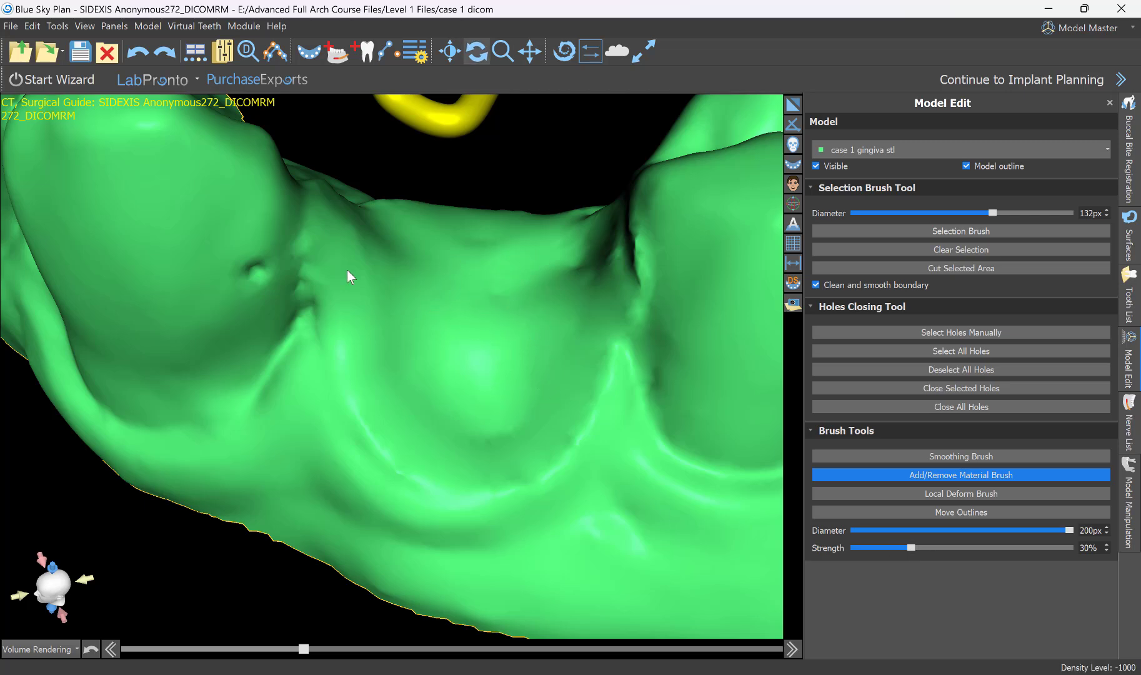
left_click_drag(347, 269, 557, 352)
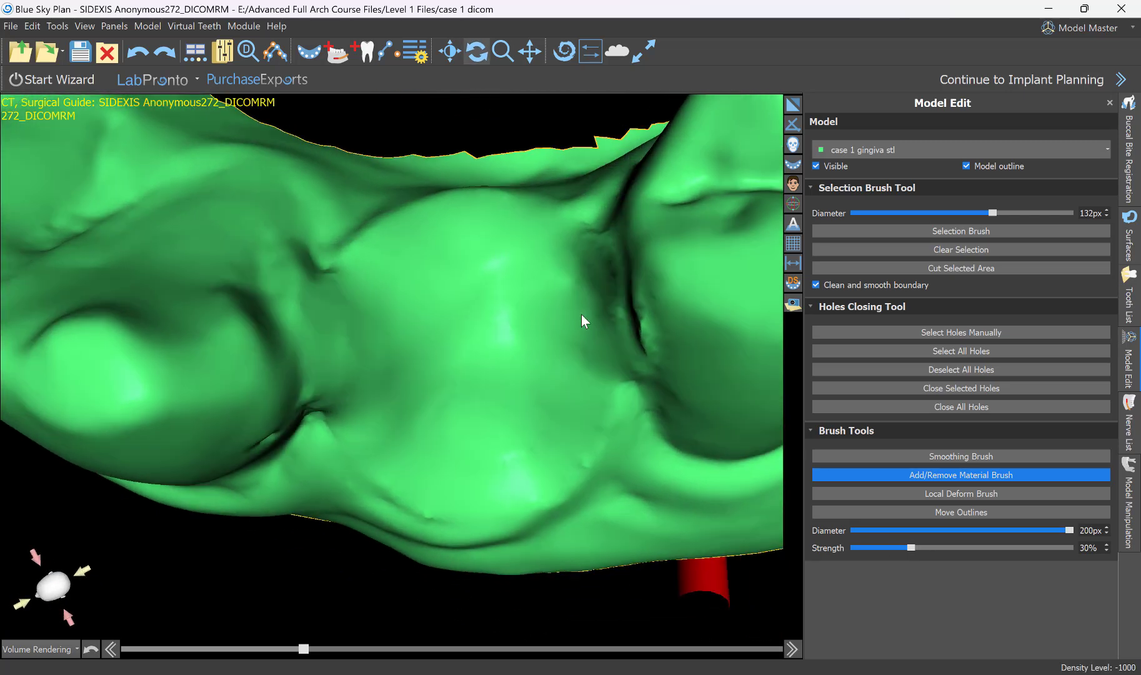
mouse_move(567, 282)
left_mouse_down()
mouse_move(522, 229)
mouse_move(415, 242)
mouse_move(371, 319)
mouse_move(371, 395)
mouse_move(433, 466)
mouse_move(527, 477)
mouse_move(563, 349)
mouse_move(475, 307)
mouse_move(441, 415)
mouse_move(475, 359)
mouse_move(531, 378)
mouse_move(549, 361)
mouse_move(433, 338)
mouse_move(466, 318)
mouse_move(400, 408)
mouse_move(411, 454)
left_mouse_up()
mouse_move(411, 454)
right_mouse_down()
mouse_move(381, 125)
mouse_move(370, 286)
mouse_move(527, 268)
right_mouse_up()
mouse_move(492, 253)
left_mouse_down()
mouse_move(440, 272)
mouse_move(406, 313)
mouse_move(375, 303)
mouse_move(372, 316)
mouse_move(407, 364)
mouse_move(421, 414)
mouse_move(512, 421)
mouse_move(573, 318)
mouse_move(580, 280)
mouse_move(591, 315)
mouse_move(570, 396)
mouse_move(547, 336)
mouse_move(451, 223)
mouse_move(393, 311)
mouse_move(437, 290)
mouse_move(497, 372)
mouse_move(530, 334)
mouse_move(525, 360)
left_mouse_up()
mouse_move(409, 445)
right_mouse_down()
mouse_move(376, 133)
mouse_move(631, 195)
right_mouse_up()
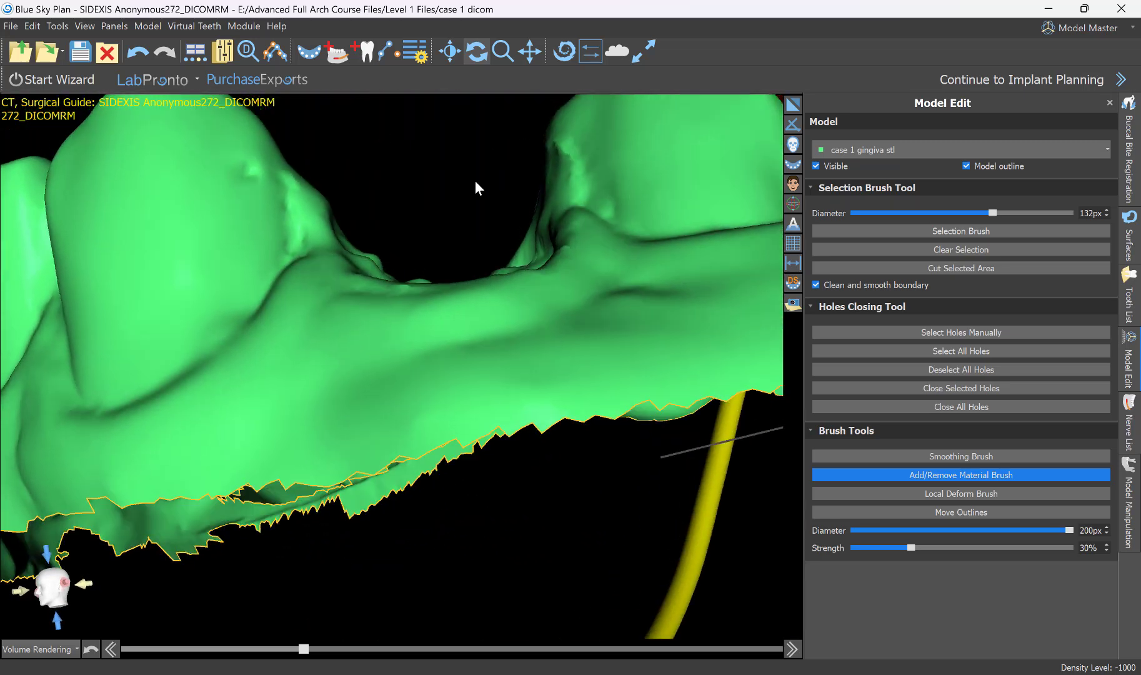
mouse_move(474, 165)
right_mouse_down()
mouse_move(455, 327)
mouse_move(531, 343)
right_mouse_up()
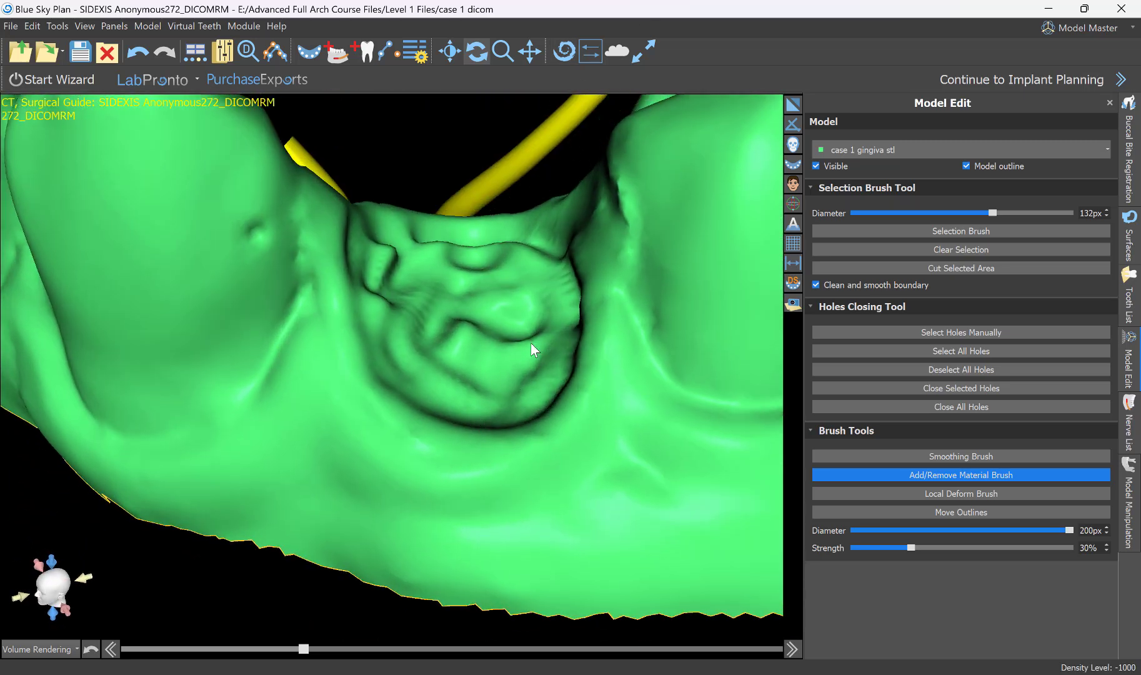
mouse_move(526, 291)
left_mouse_down()
mouse_move(471, 255)
mouse_move(420, 300)
mouse_move(461, 330)
left_mouse_up()
Smooth the rough carved floor and walls of the socket with the Smoothing Brush at 200 px and 30% strength.
left_click(952, 454)
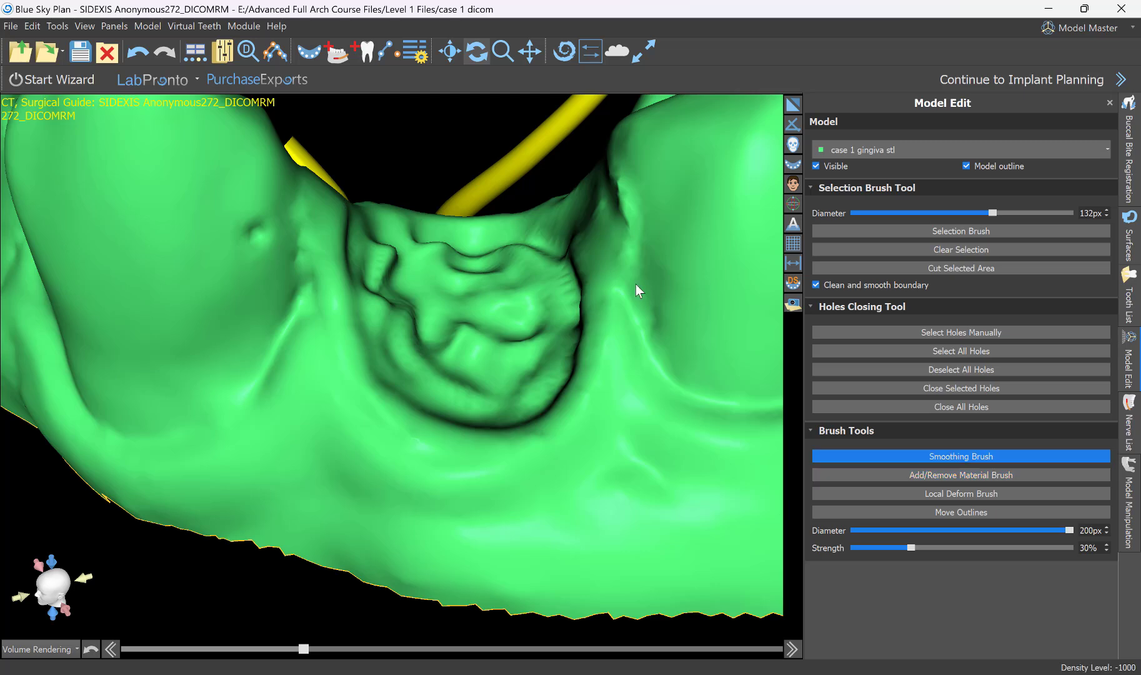
mouse_move(636, 284)
right_mouse_down()
mouse_move(423, 440)
mouse_move(546, 361)
right_mouse_up()
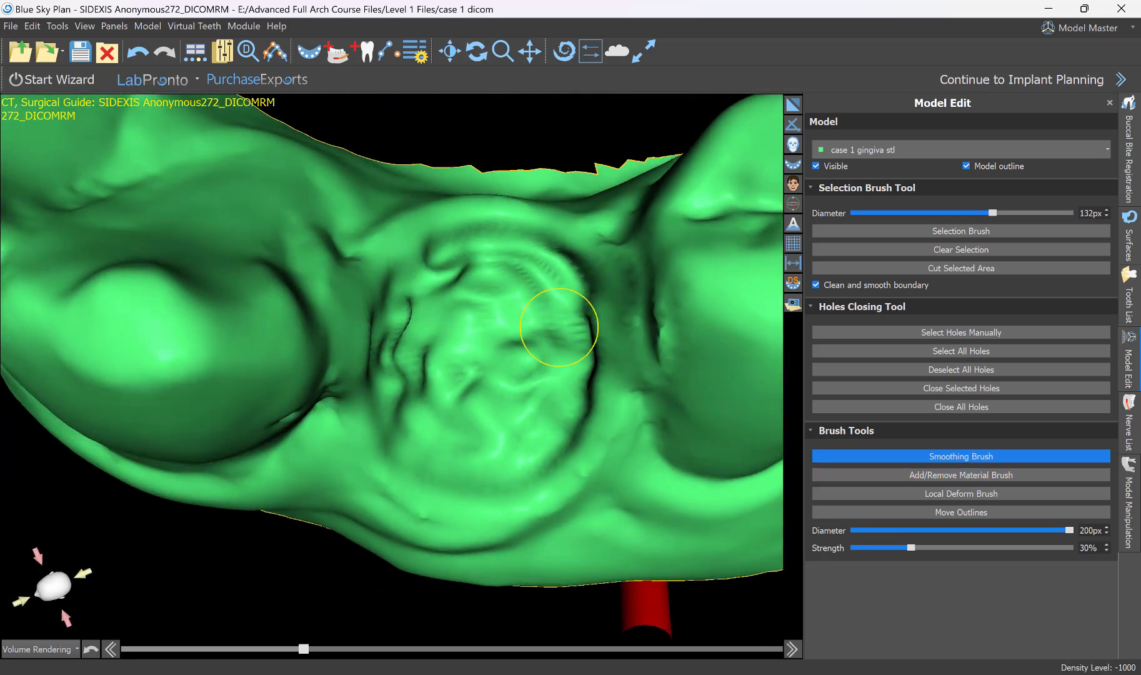
mouse_move(559, 327)
left_mouse_down()
mouse_move(540, 285)
mouse_move(447, 215)
mouse_move(393, 396)
mouse_move(466, 464)
mouse_move(558, 386)
mouse_move(574, 298)
mouse_move(479, 275)
mouse_move(433, 286)
mouse_move(405, 320)
mouse_move(451, 370)
left_mouse_up()
mouse_move(542, 360)
left_mouse_down()
mouse_move(506, 390)
mouse_move(543, 363)
left_mouse_up()
scroll(519, 397, "down", 4)
mouse_move(518, 397)
right_mouse_down()
mouse_move(462, 504)
mouse_move(375, 238)
mouse_move(338, 229)
mouse_move(447, 351)
mouse_move(457, 328)
right_mouse_up()
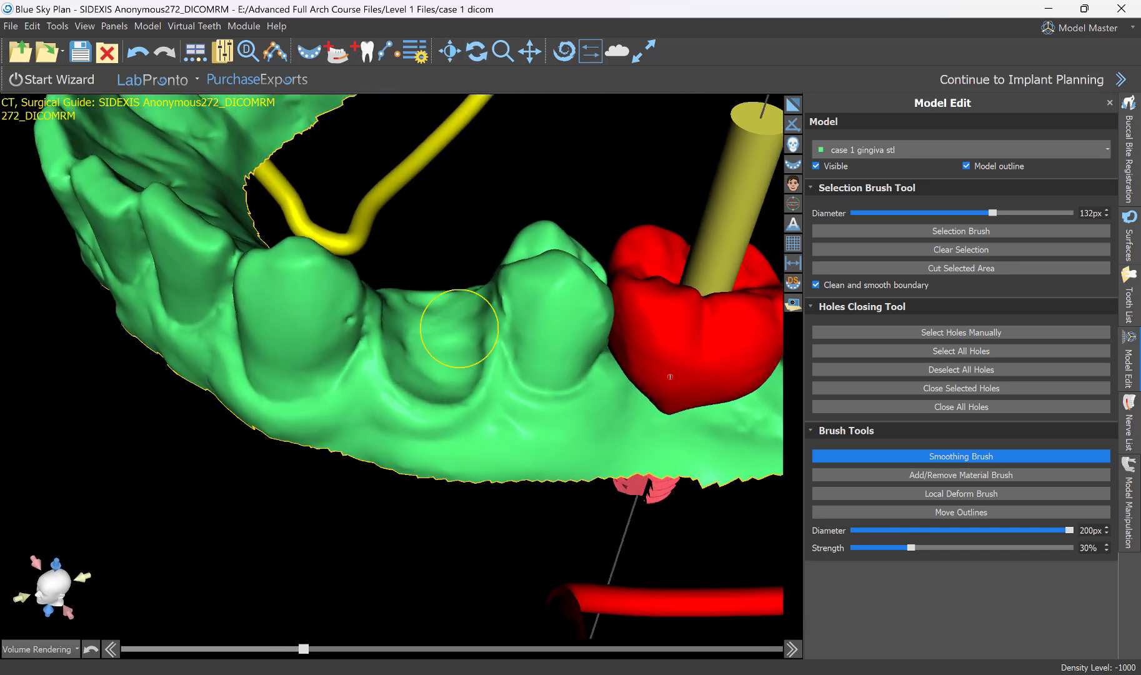
mouse_move(461, 330)
left_mouse_down()
mouse_move(422, 330)
mouse_move(442, 369)
mouse_move(443, 354)
left_mouse_up()
right_click_drag(444, 354, 332, 345)
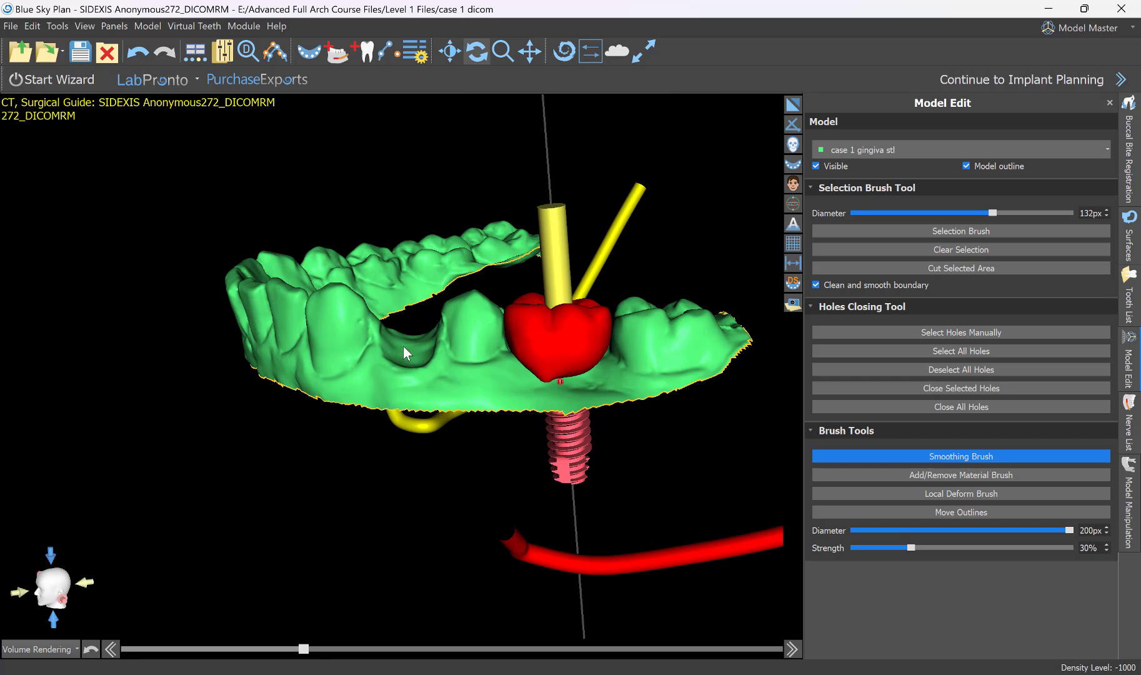
right_click_drag(388, 227, 462, 453)
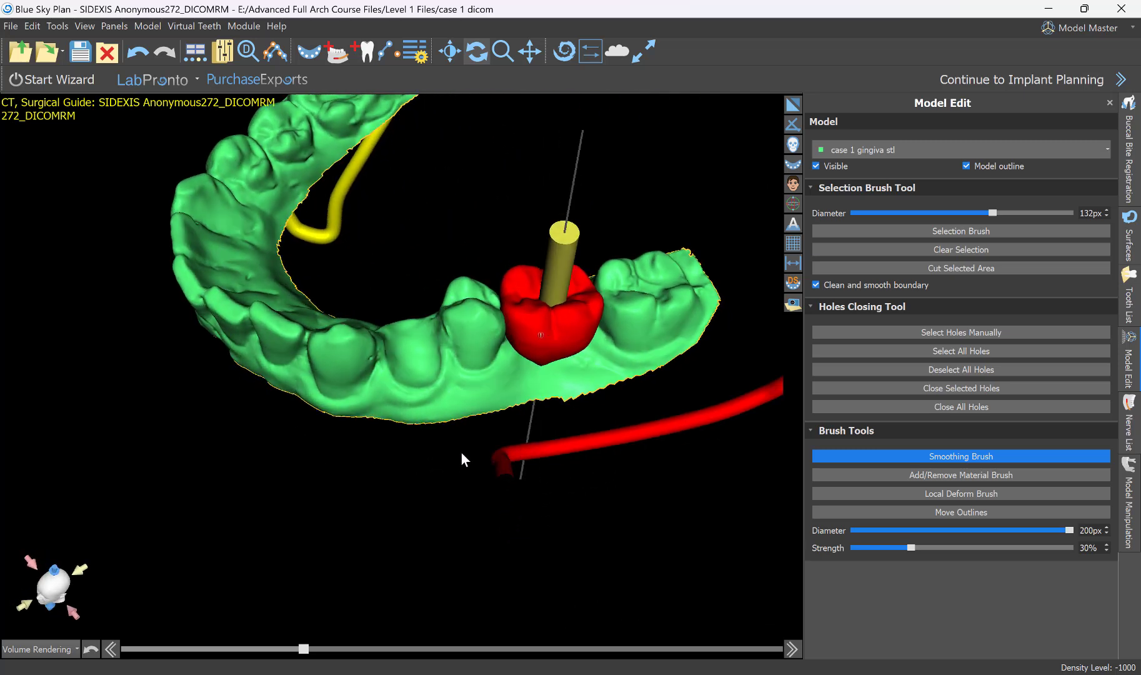
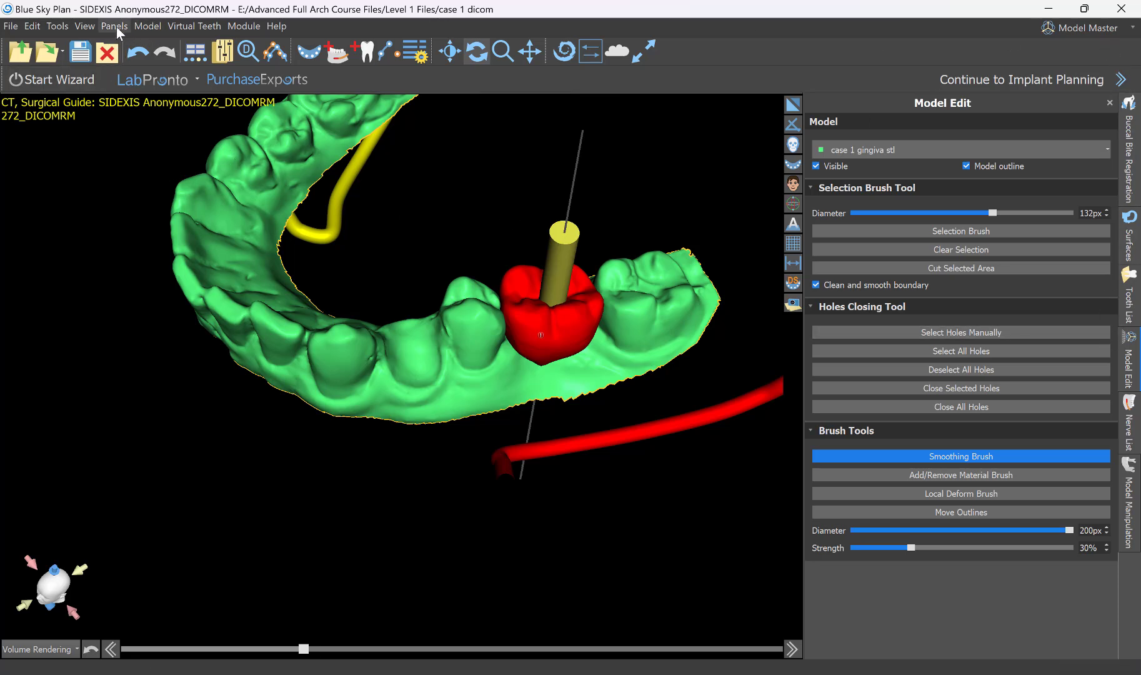
left_click(116, 27)
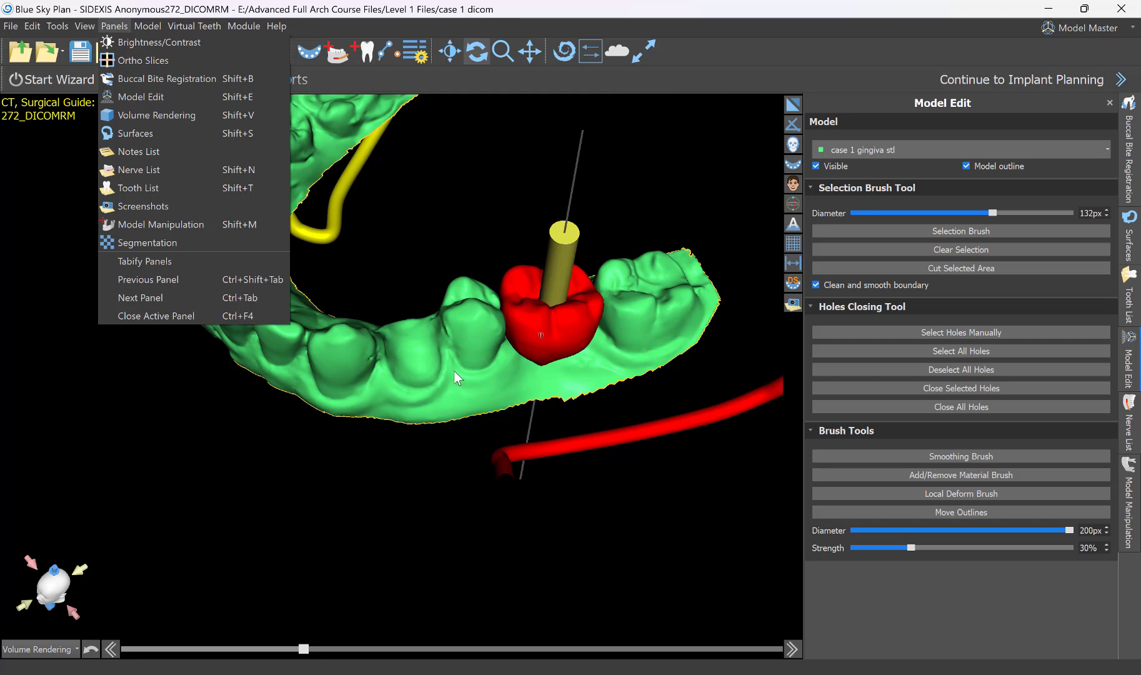
left_click(438, 505)
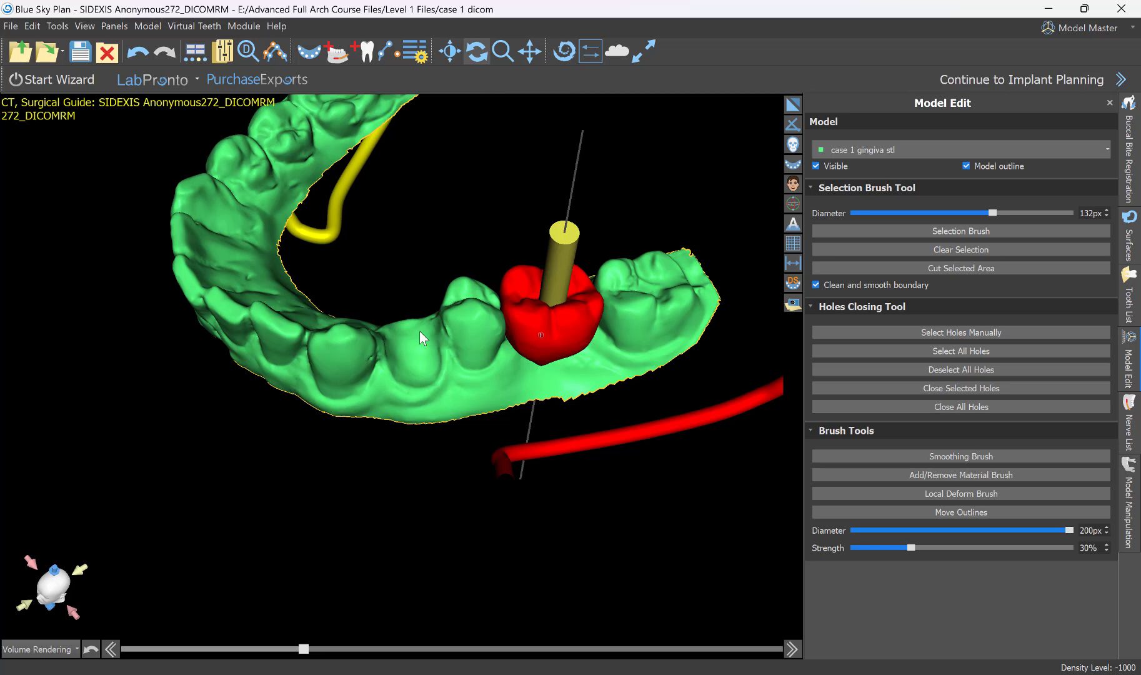
mouse_move(400, 343)
left_mouse_down()
mouse_move(432, 382)
mouse_move(408, 468)
mouse_move(347, 372)
mouse_move(358, 244)
mouse_move(397, 401)
mouse_move(328, 487)
mouse_move(388, 347)
left_mouse_up()
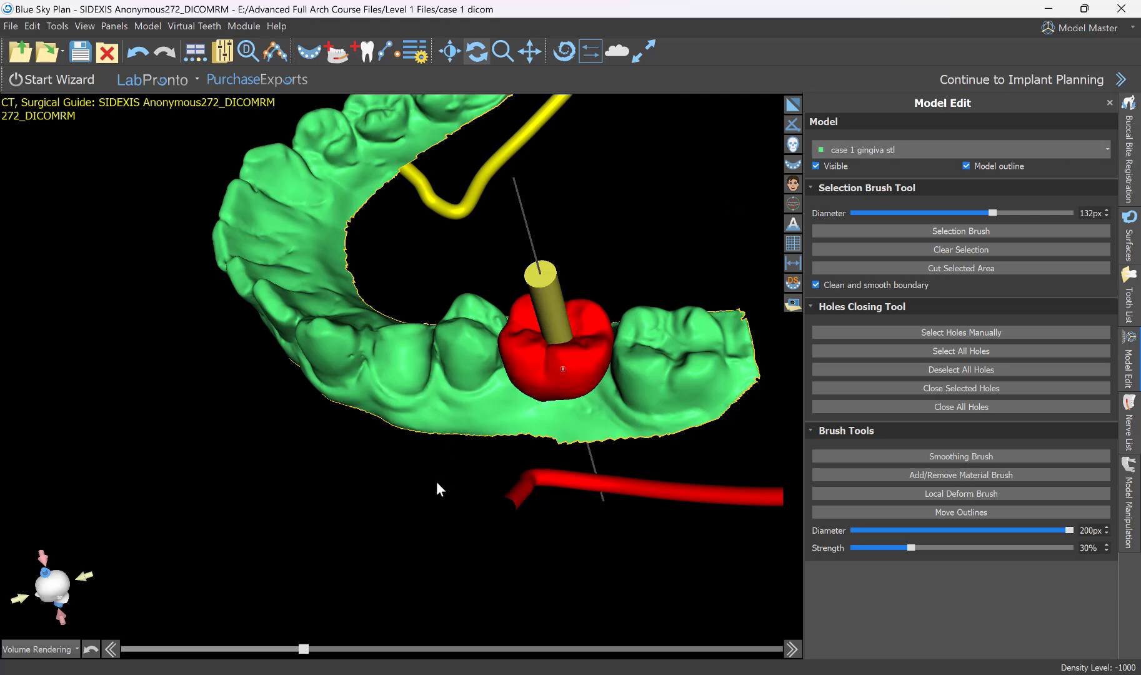
left_click_drag(436, 481, 429, 528)
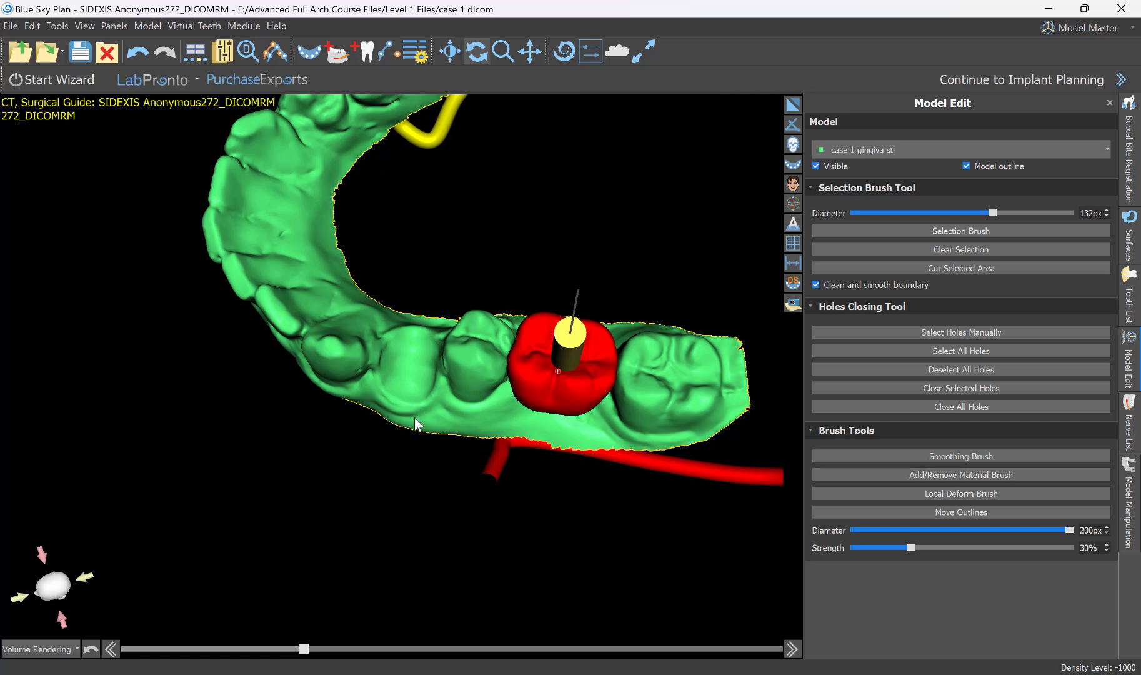
Switch from the Model Master module to the Advanced module and restore the multi-view layout.
left_click(1092, 27)
left_click(1083, 122)
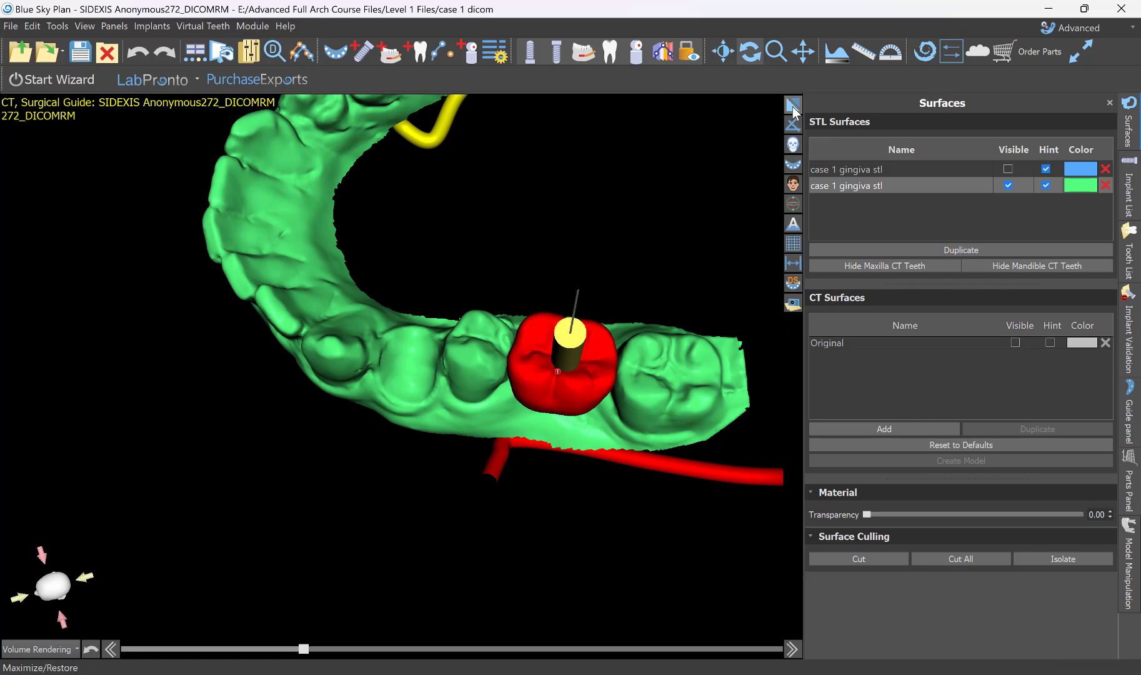
left_click(792, 106)
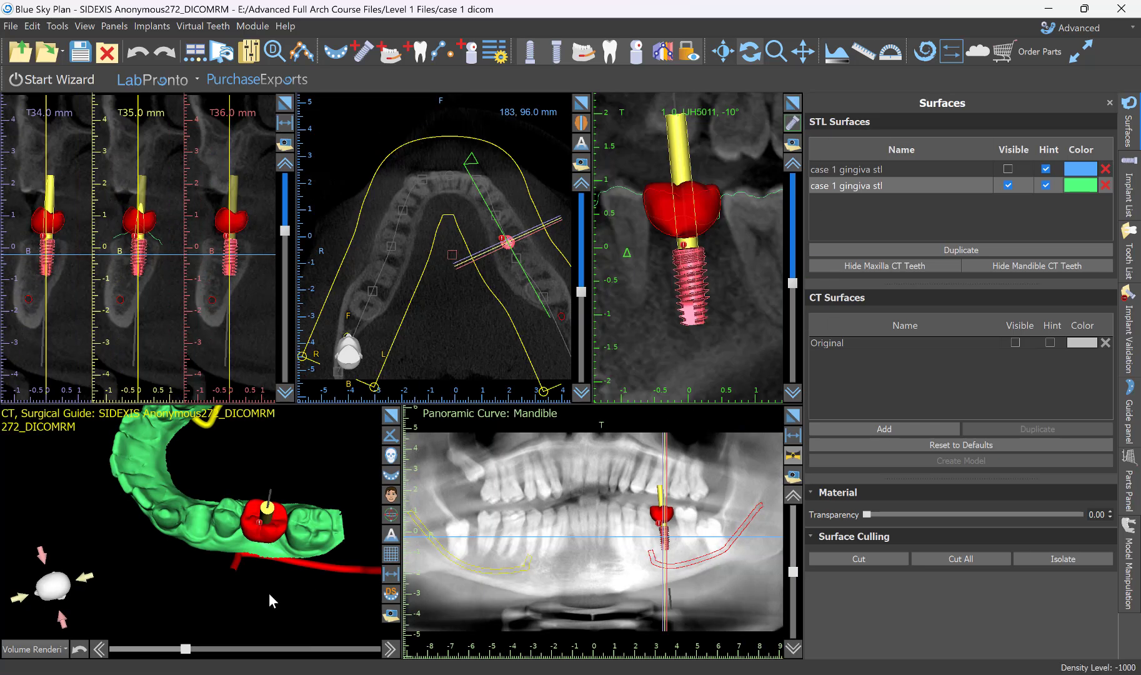
Lock the red virtual tooth at the missing first molar site.
left_click_drag(268, 593, 239, 418)
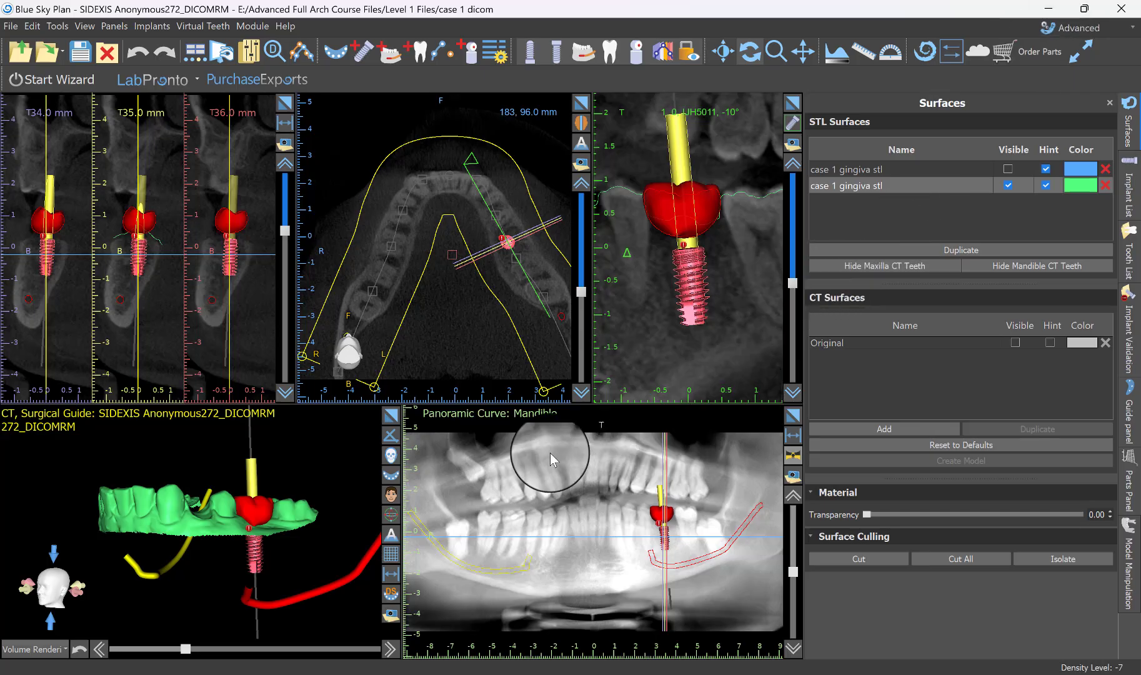
left_click_drag(334, 418, 316, 451)
right_click_drag(316, 451, 324, 406)
left_click_drag(320, 436, 62, 494)
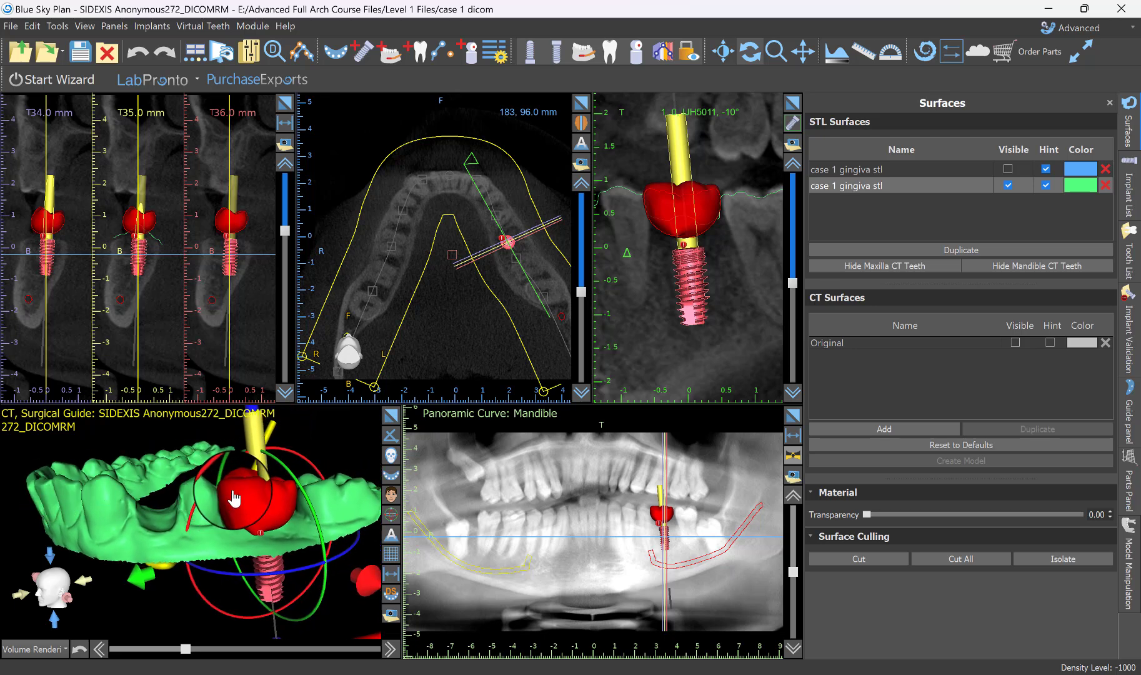
right_click(232, 491)
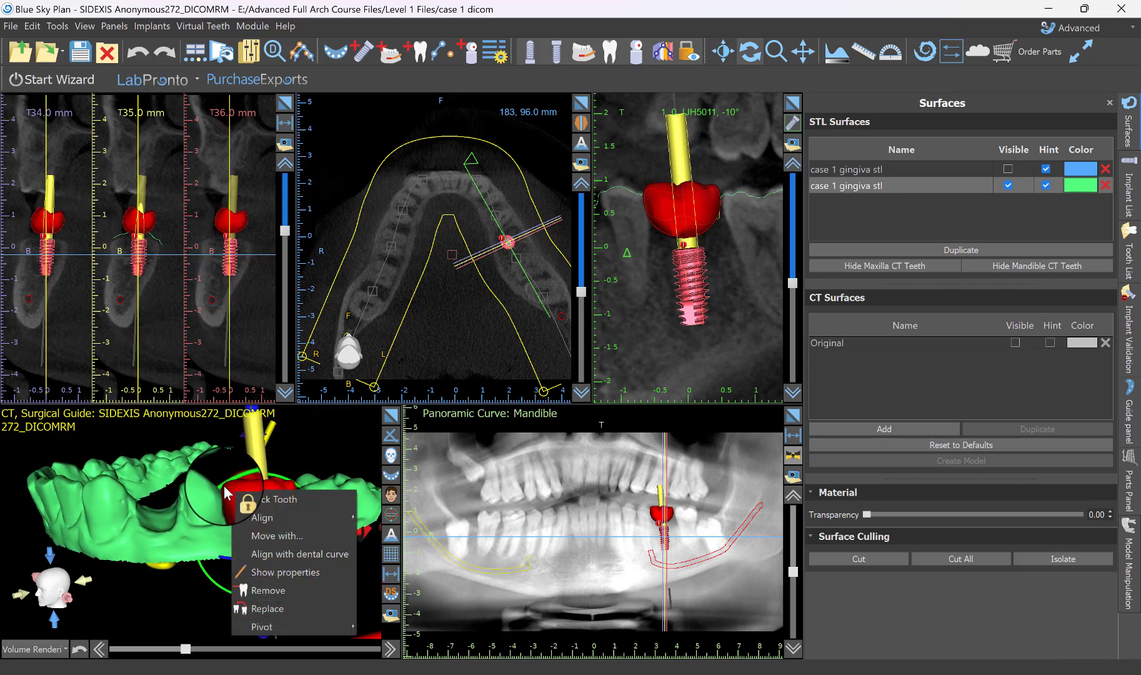
left_click(267, 499)
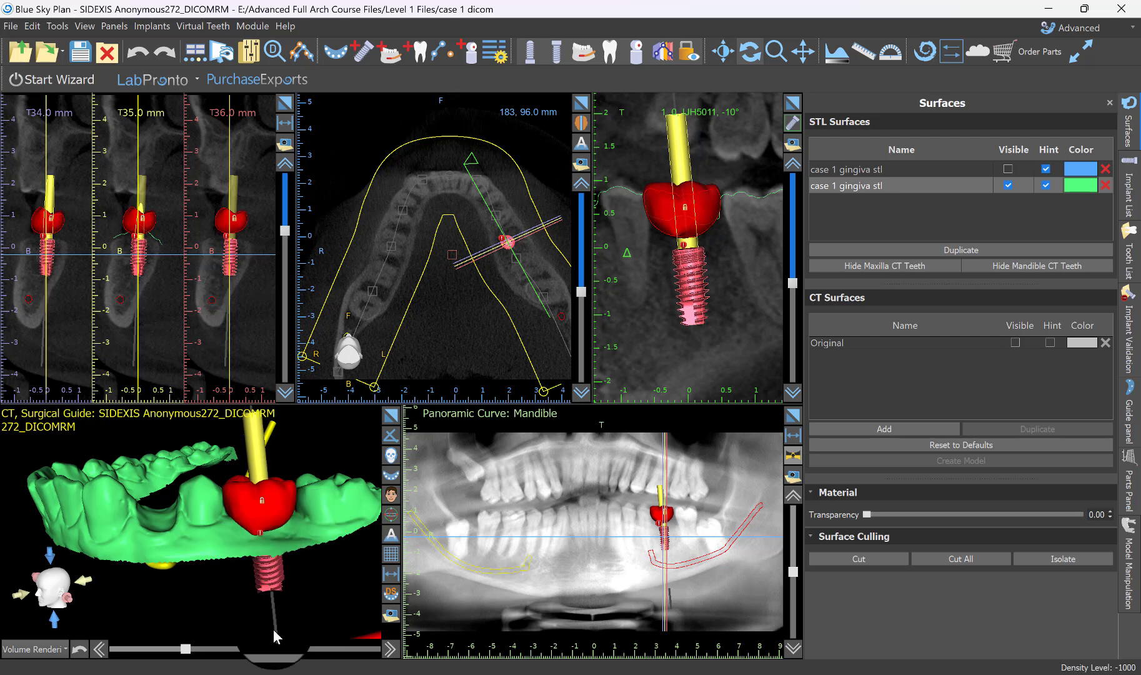
Lock the implant beneath the virtual first molar.
left_click_drag(273, 629, 234, 609)
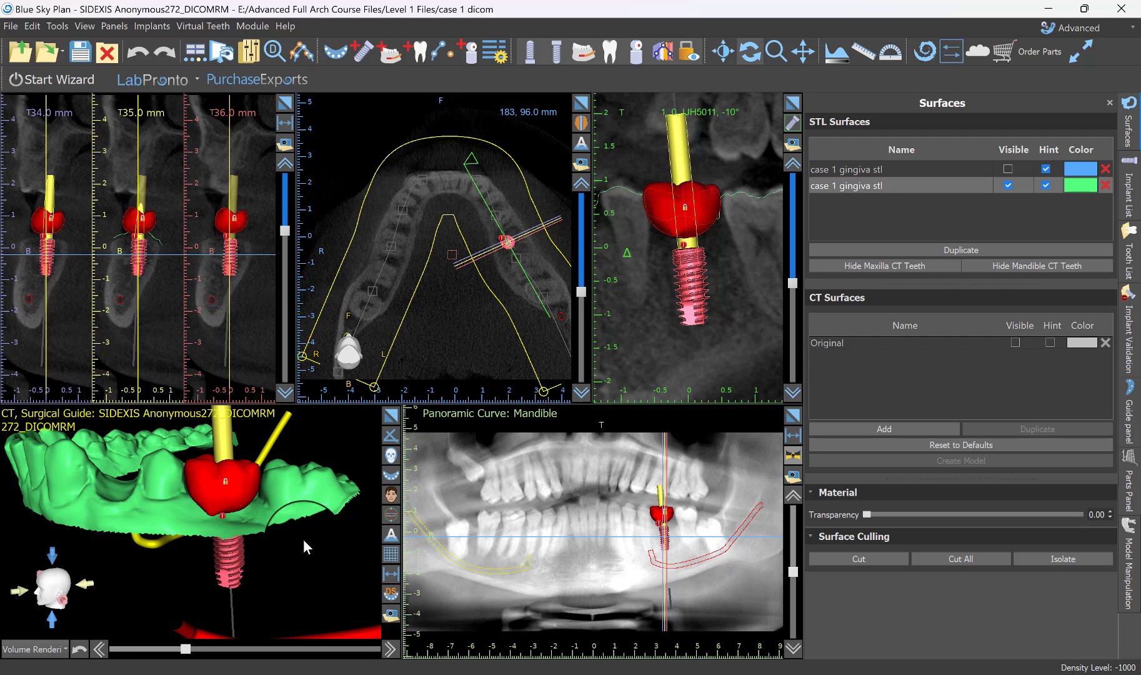
right_click(692, 289)
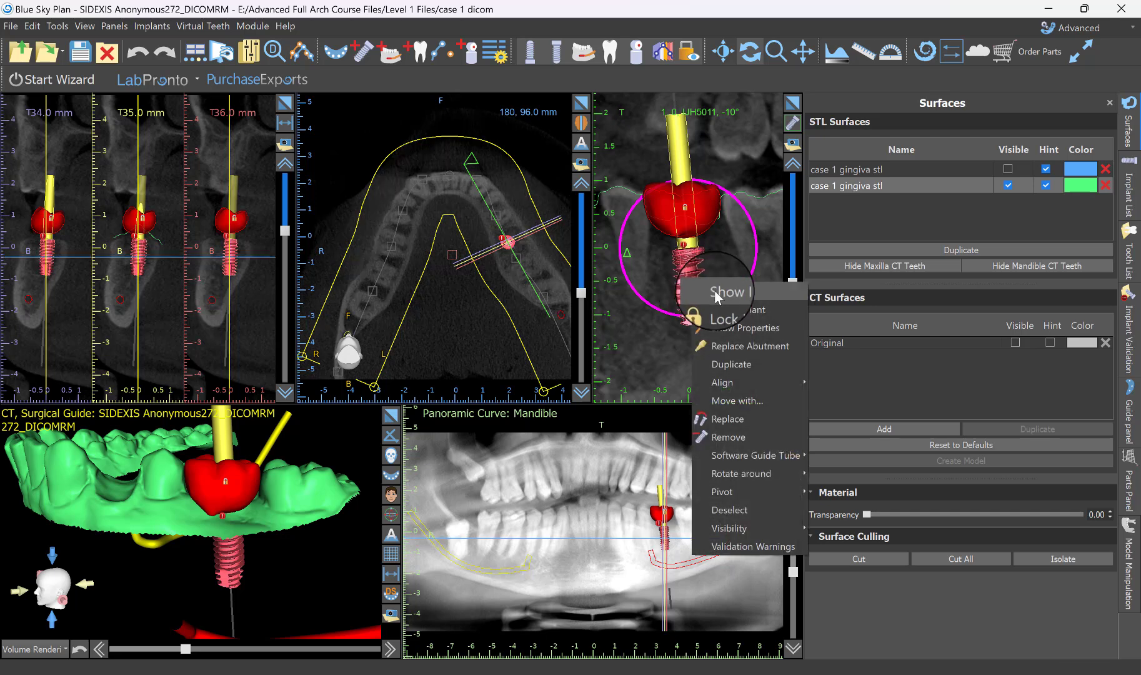
left_click(739, 311)
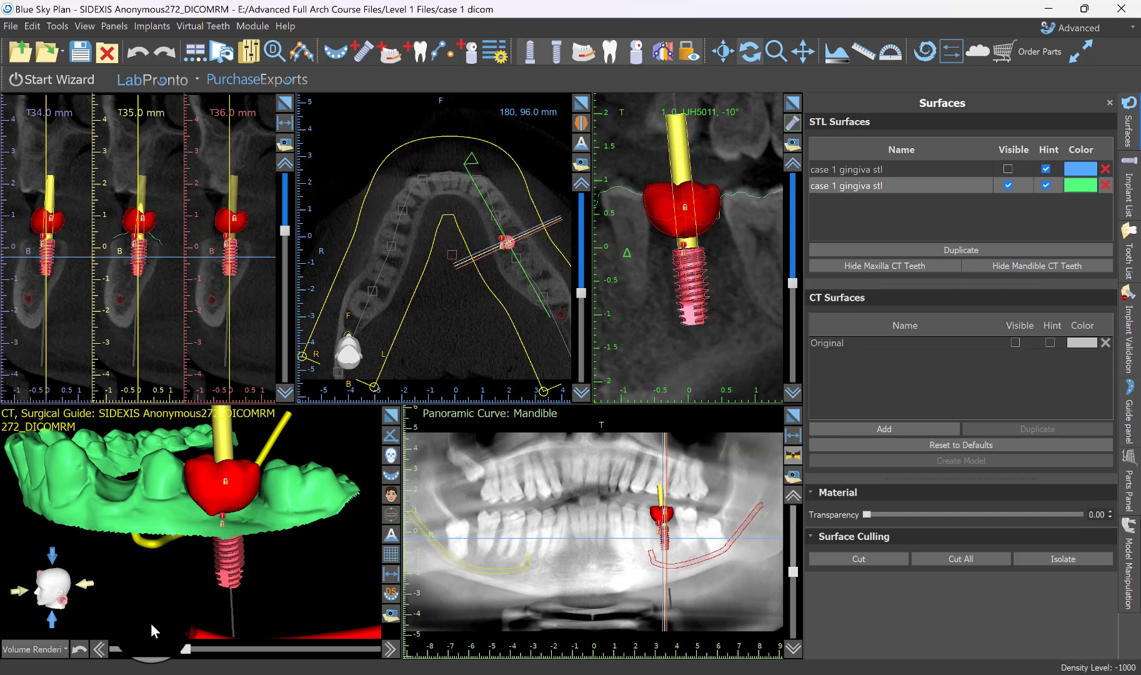
Bring the cross-sections to the first premolar site and briefly show the original blue gingiva model for comparison, hiding it again.
left_click_drag(232, 537, 160, 539)
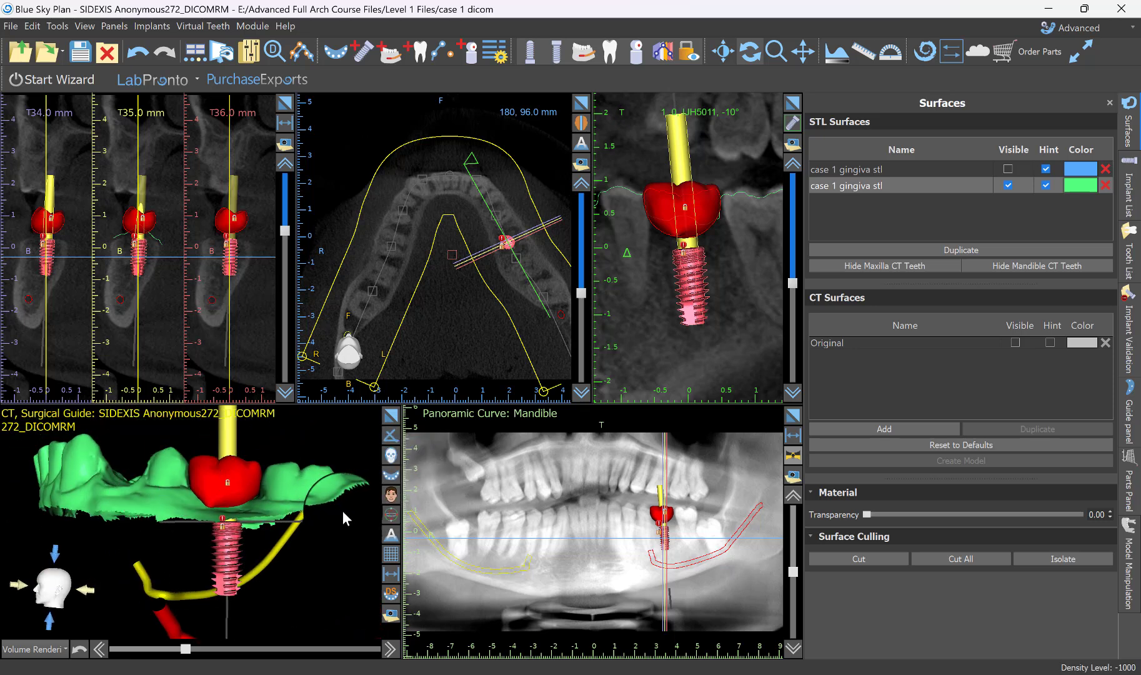
left_click(629, 515)
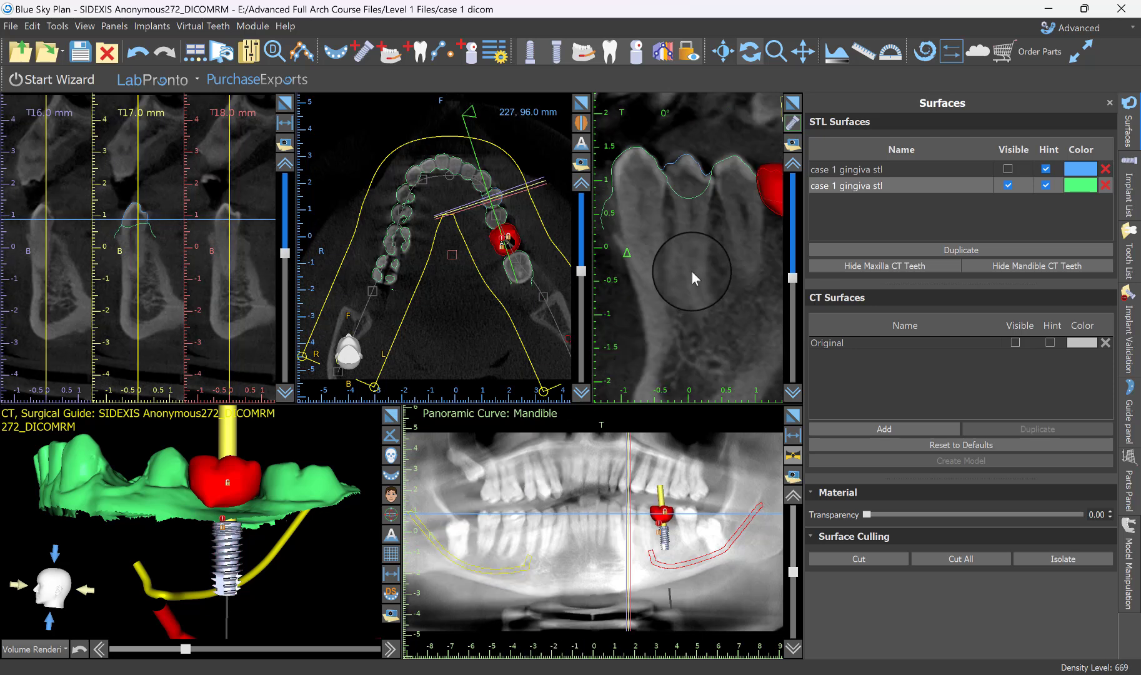
scroll(689, 270, "up", 15)
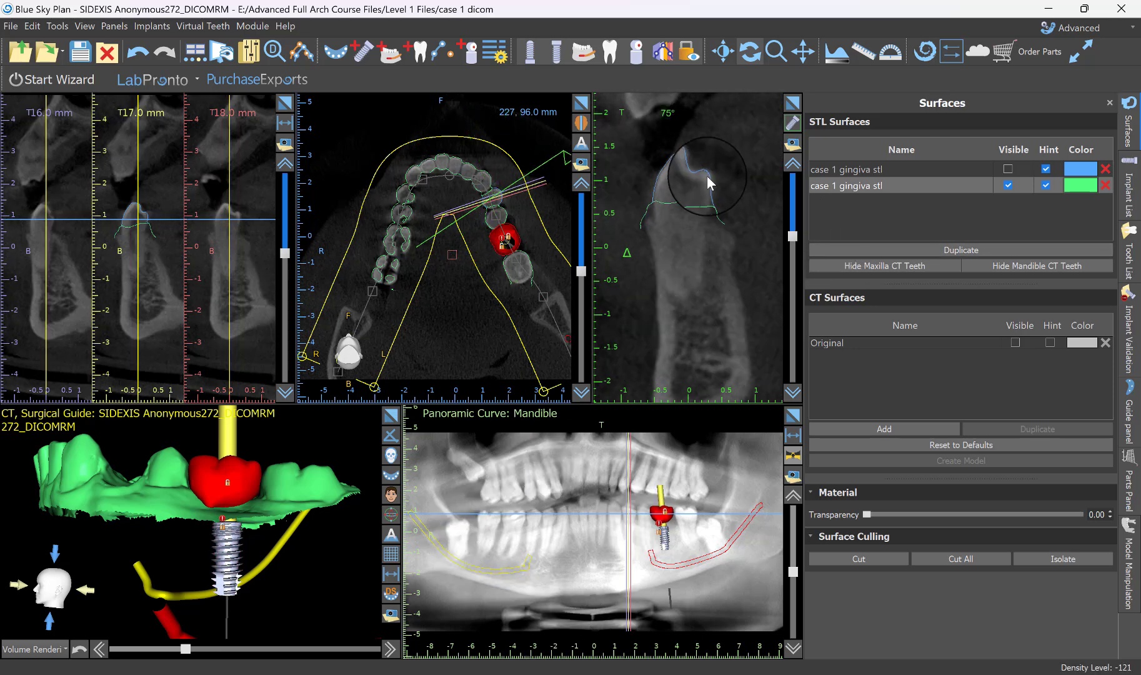
left_click(1007, 168)
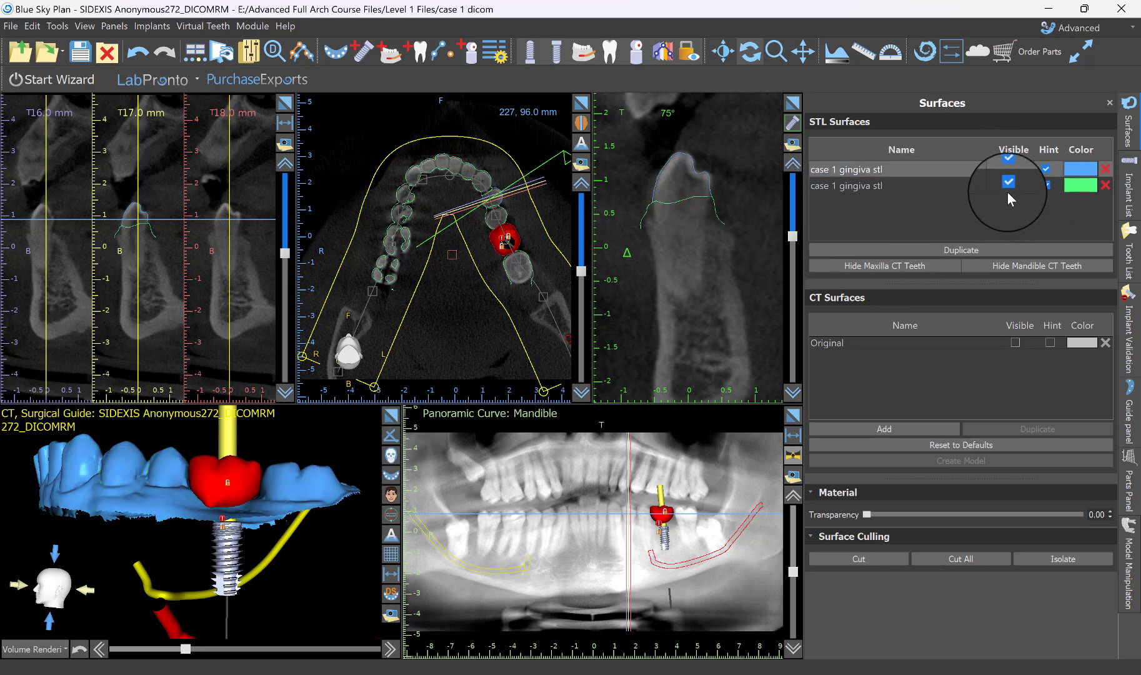
left_click(1008, 169)
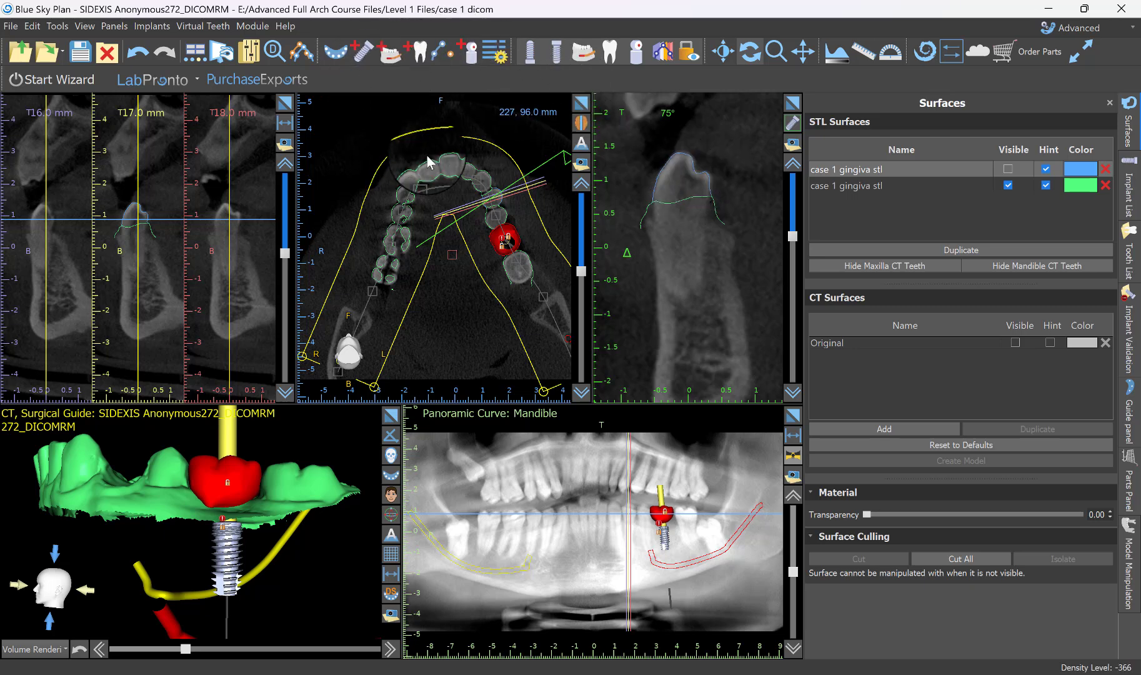
Add a Blue Sky Bio BIO | Max mandibular implant IJH4313, platform 4.30, length 13.00 mm, at the first premolar site in the 17.0 mm cross-section.
left_click(366, 59)
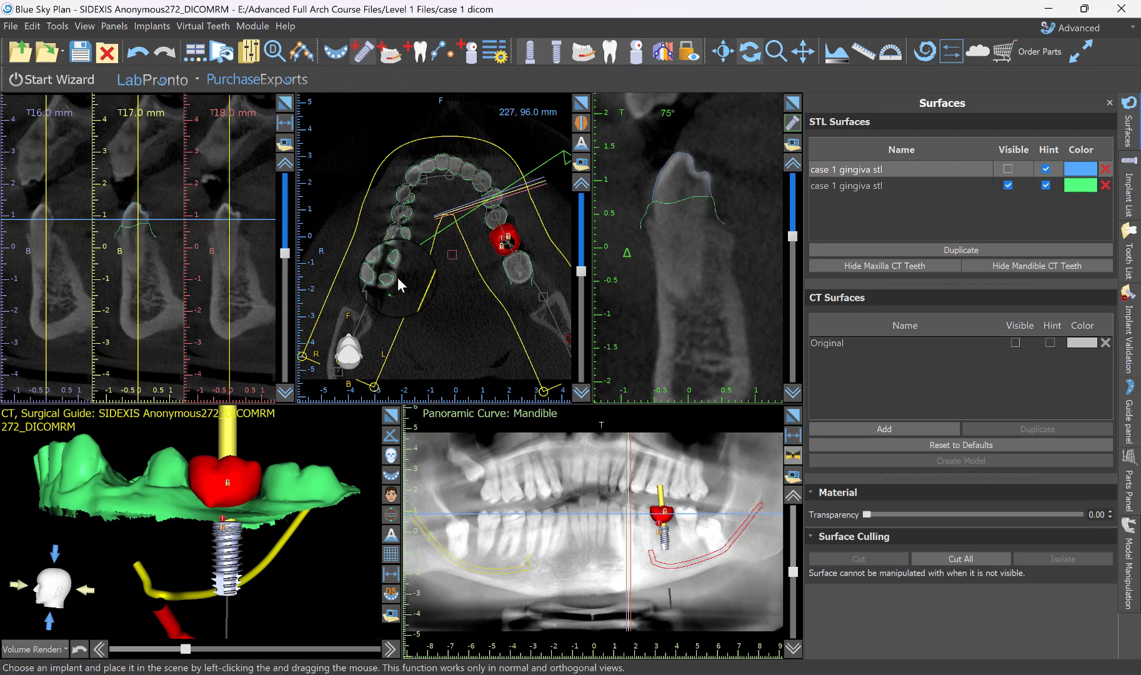
left_click(397, 278)
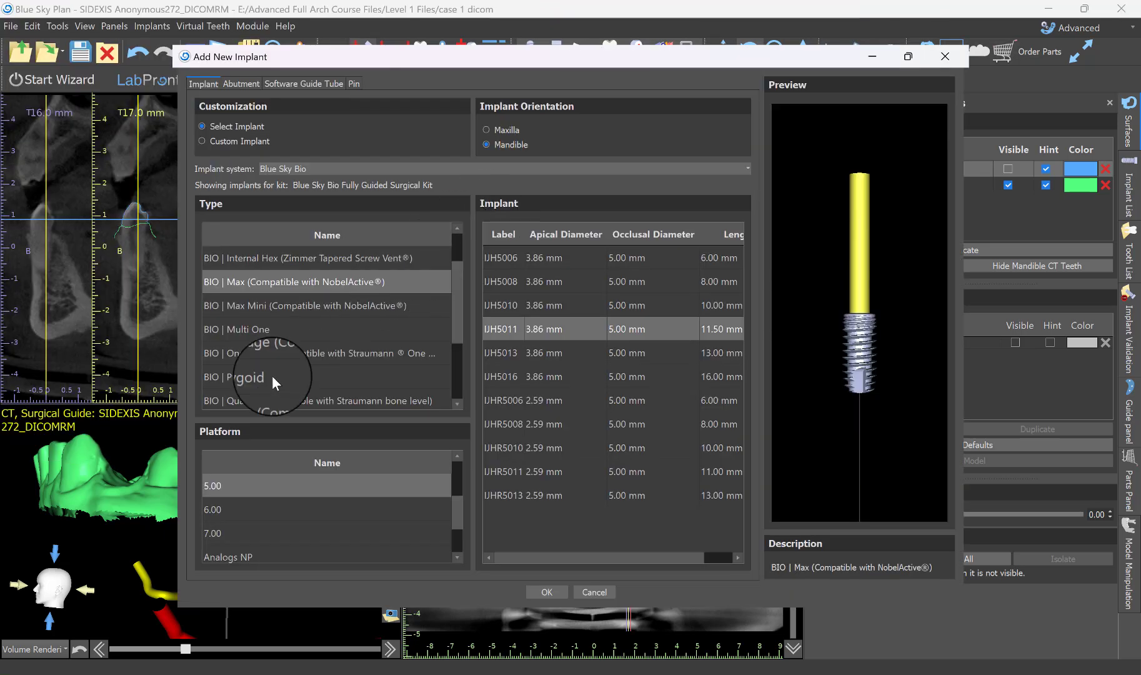
scroll(228, 500, "up", 1)
left_click(225, 533)
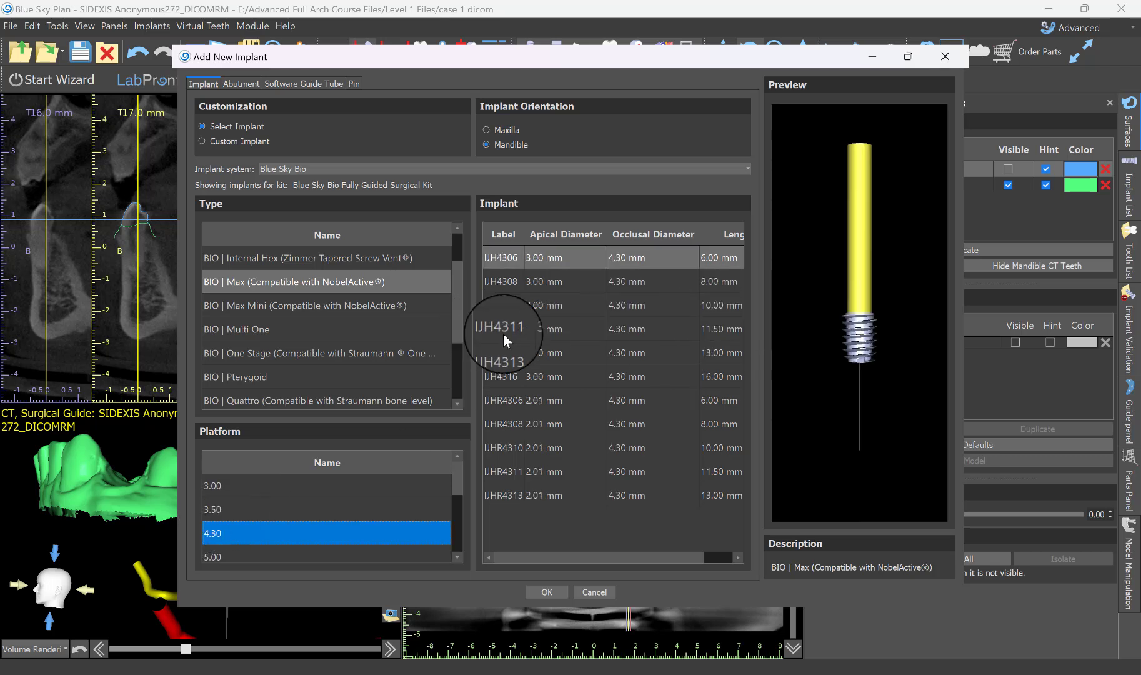
left_click(506, 351)
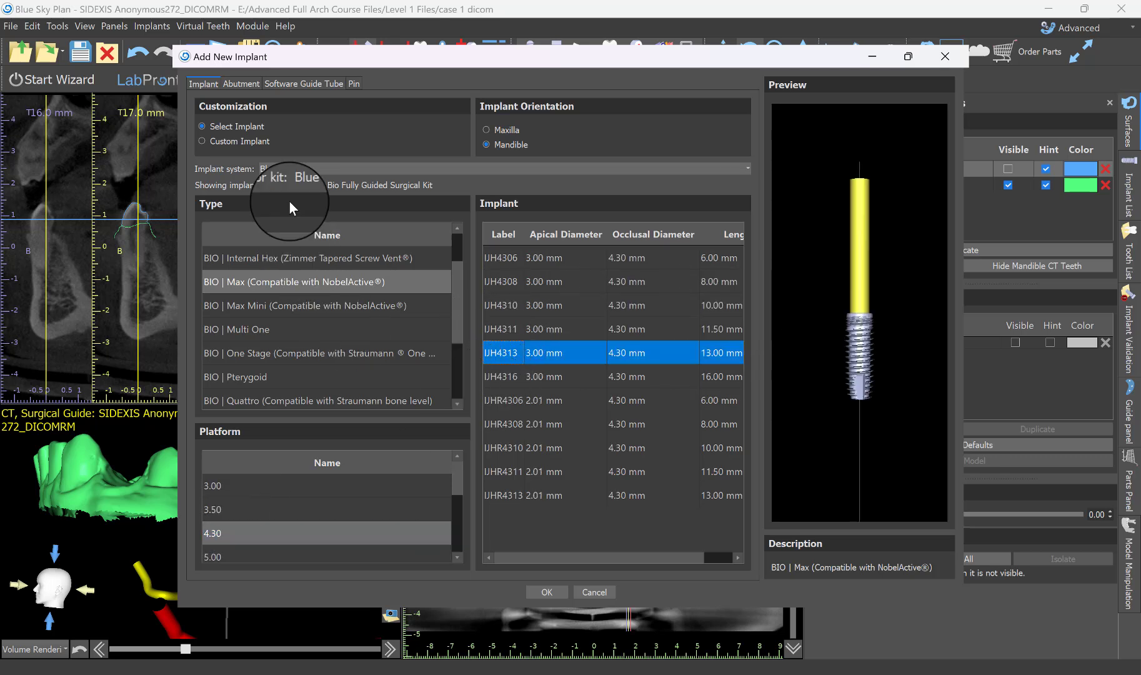
left_click(547, 589)
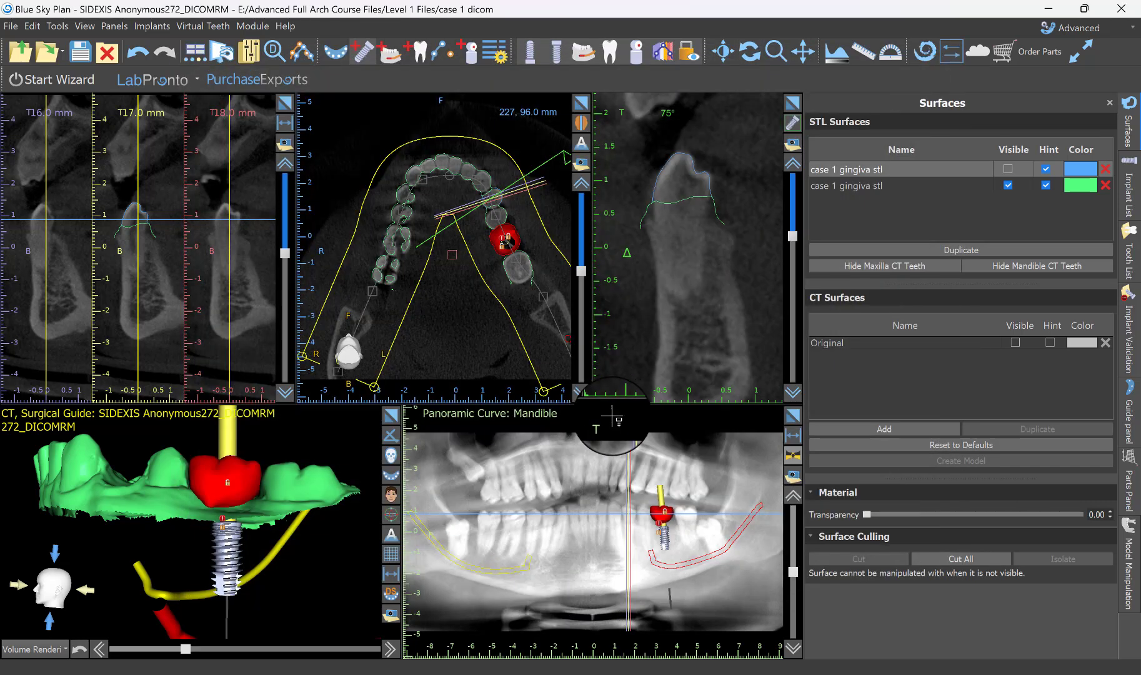
left_click(133, 237)
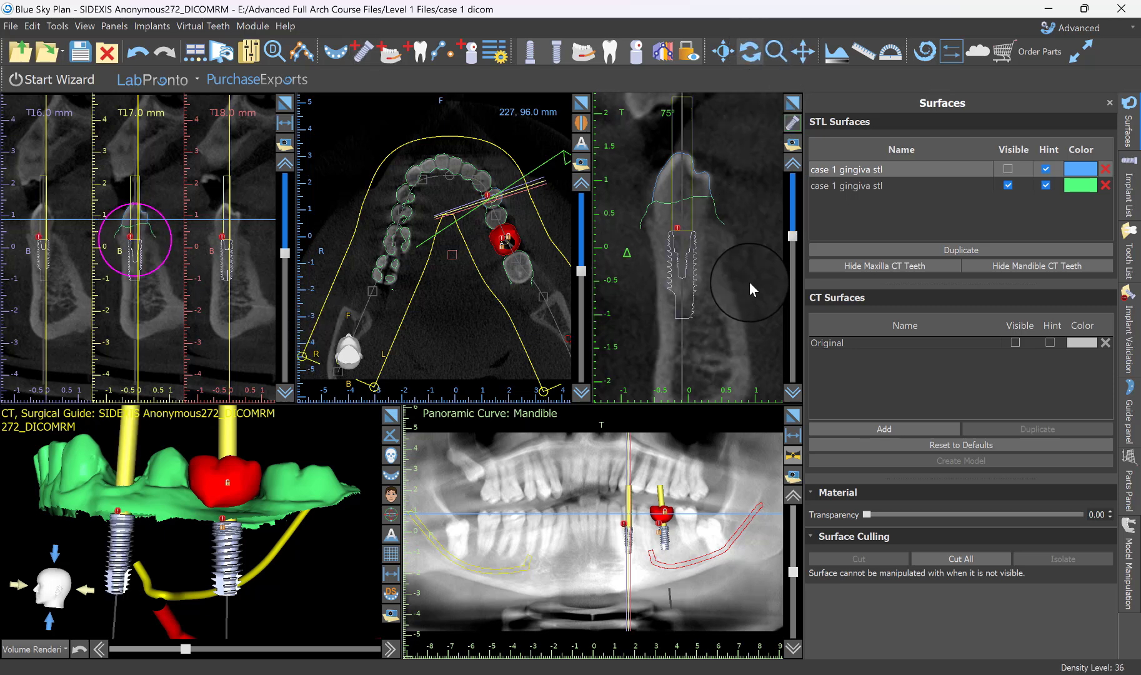
Tilt the new premolar implant between the neighbouring roots in the enlarged tangential section and check it from several rotation angles.
left_click(794, 105)
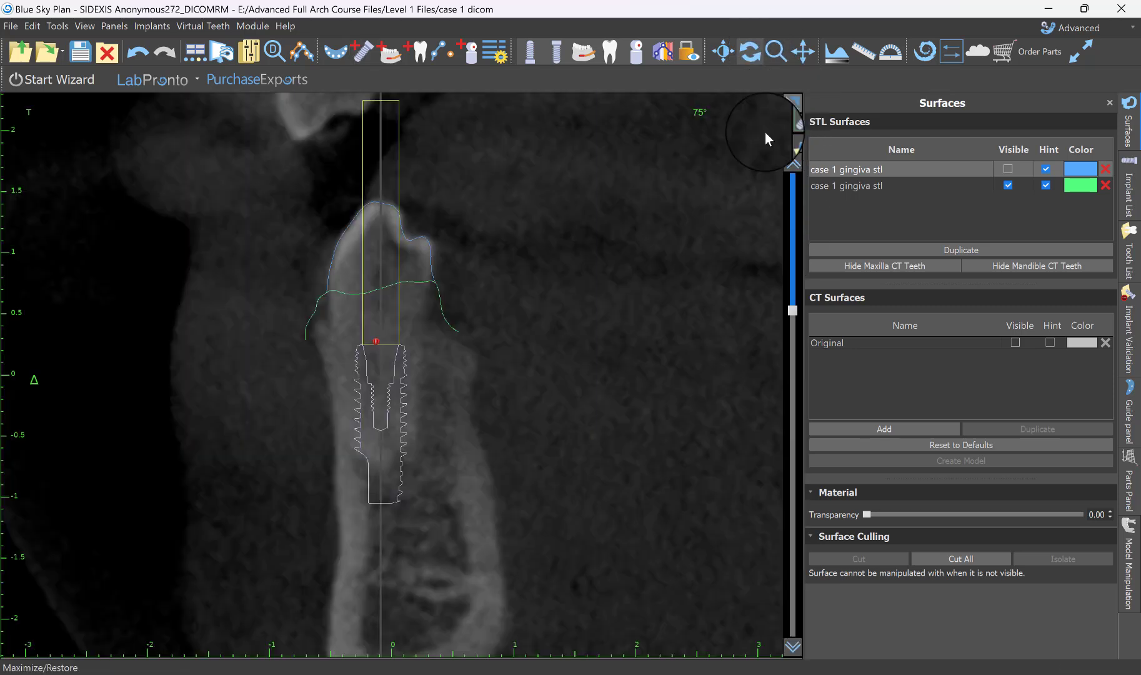
scroll(552, 322, "up", 5)
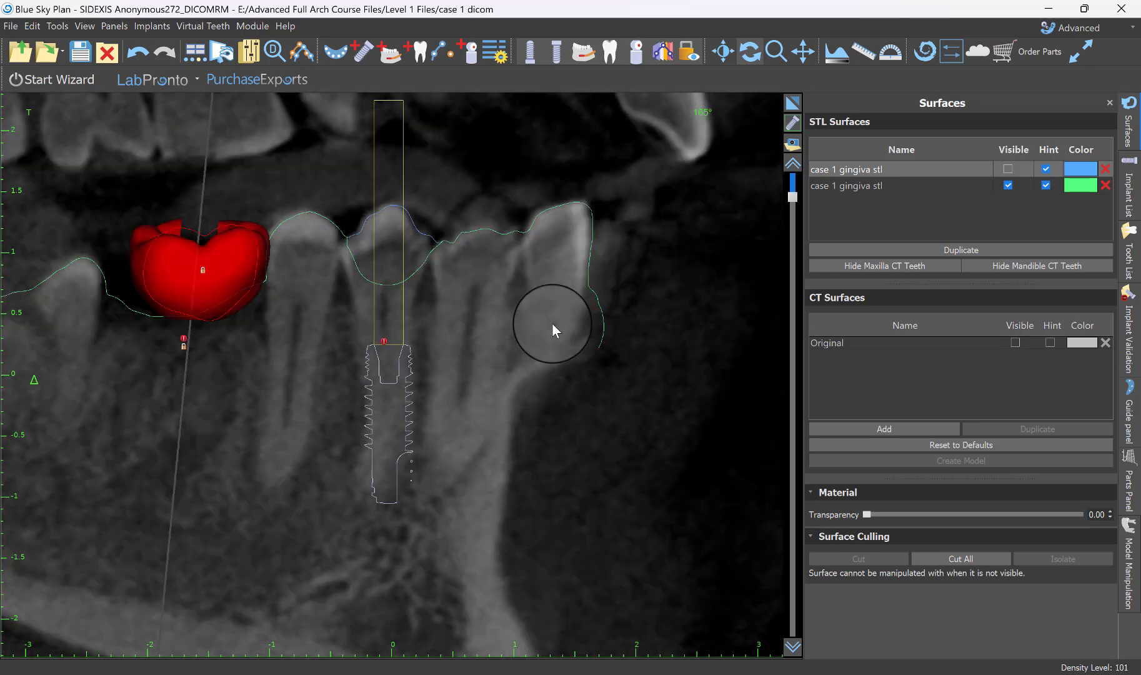
left_click(431, 478)
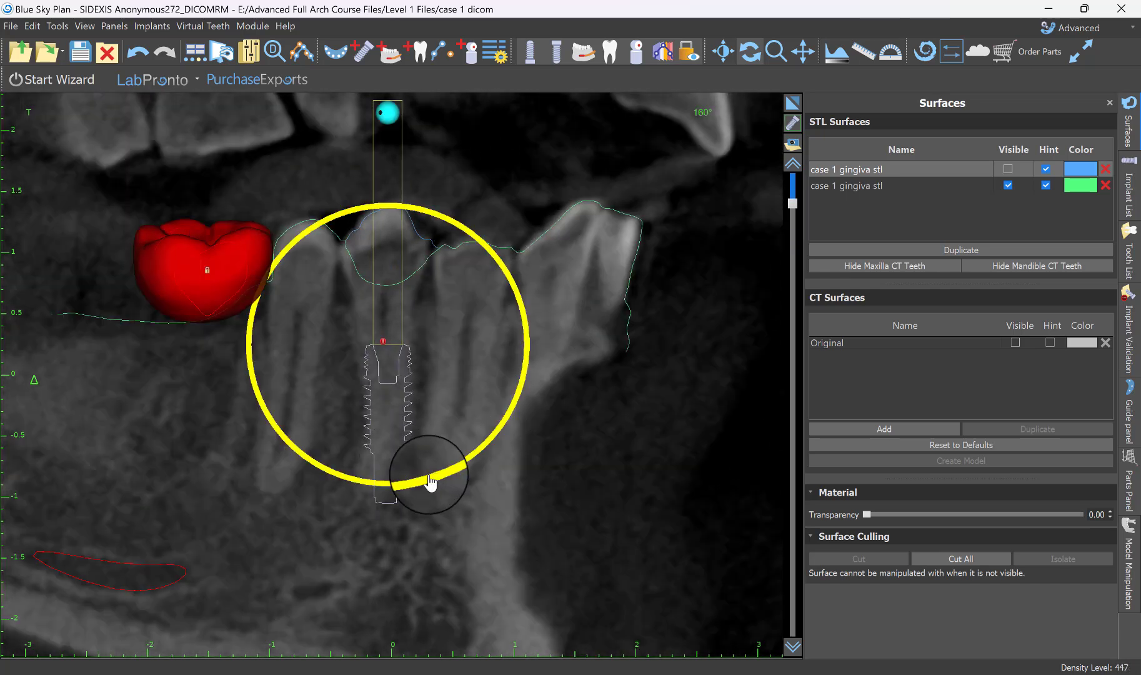
mouse_move(426, 483)
left_mouse_down()
mouse_move(438, 481)
mouse_move(418, 485)
left_mouse_up()
scroll(529, 439, "up", 15)
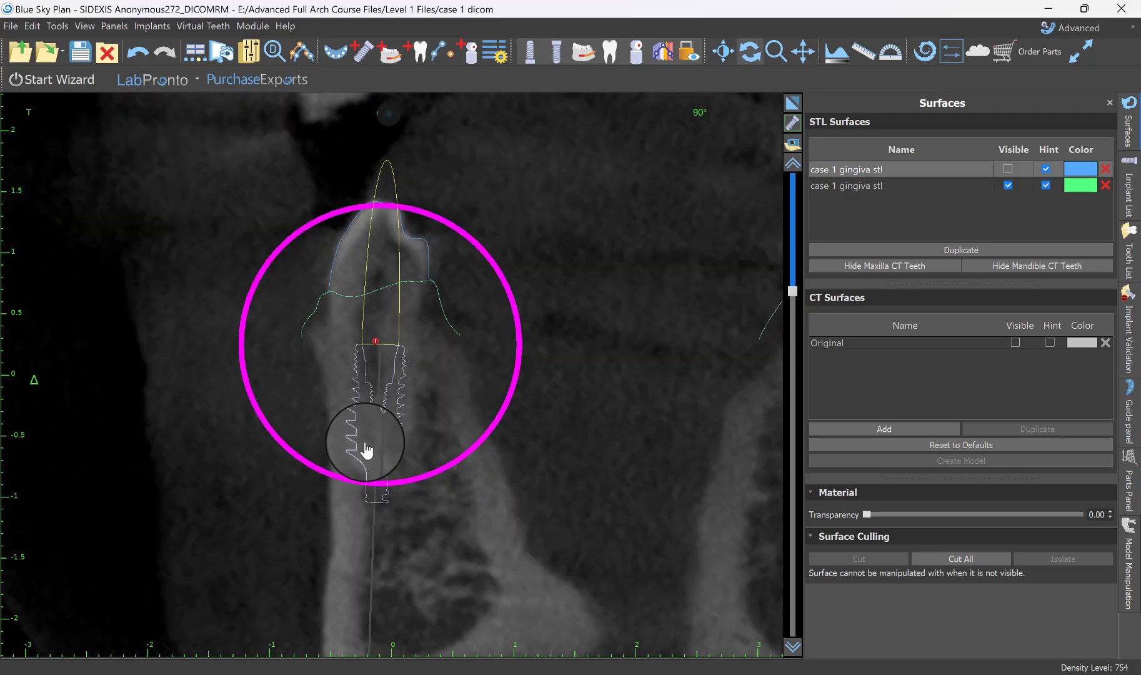
scroll(431, 477, "down", 1, "shift")
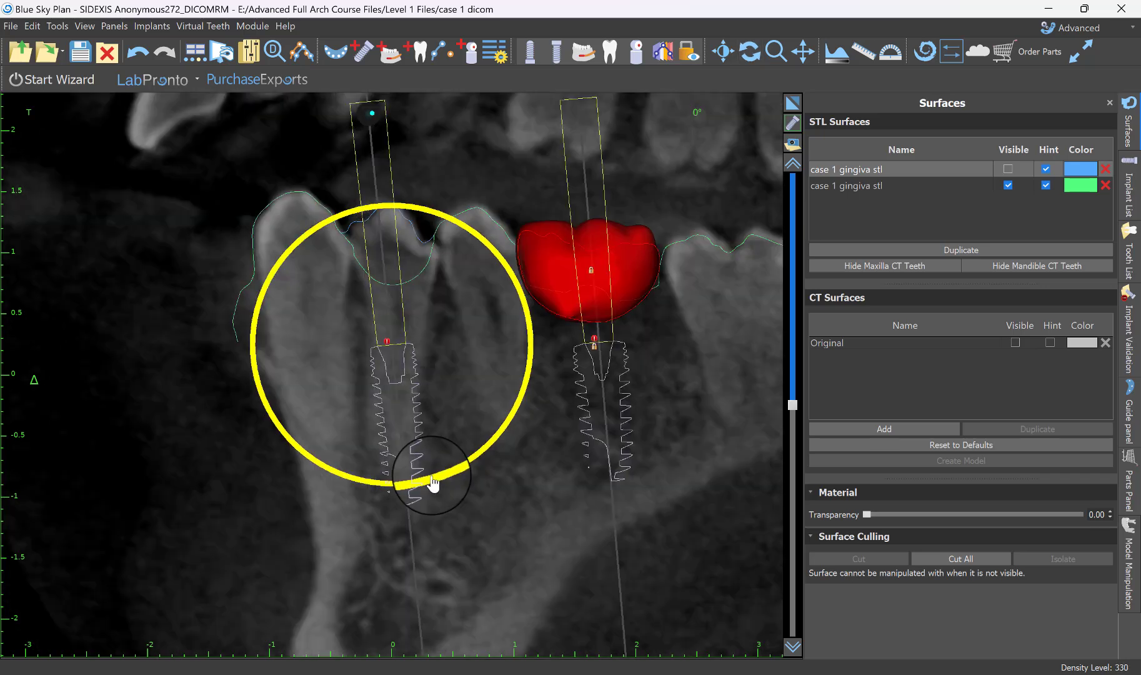
Adjust the premolar implant's tilt in the rotated tangential section and shift it slightly within the bone.
left_click(404, 438)
scroll(486, 468, "up", 10)
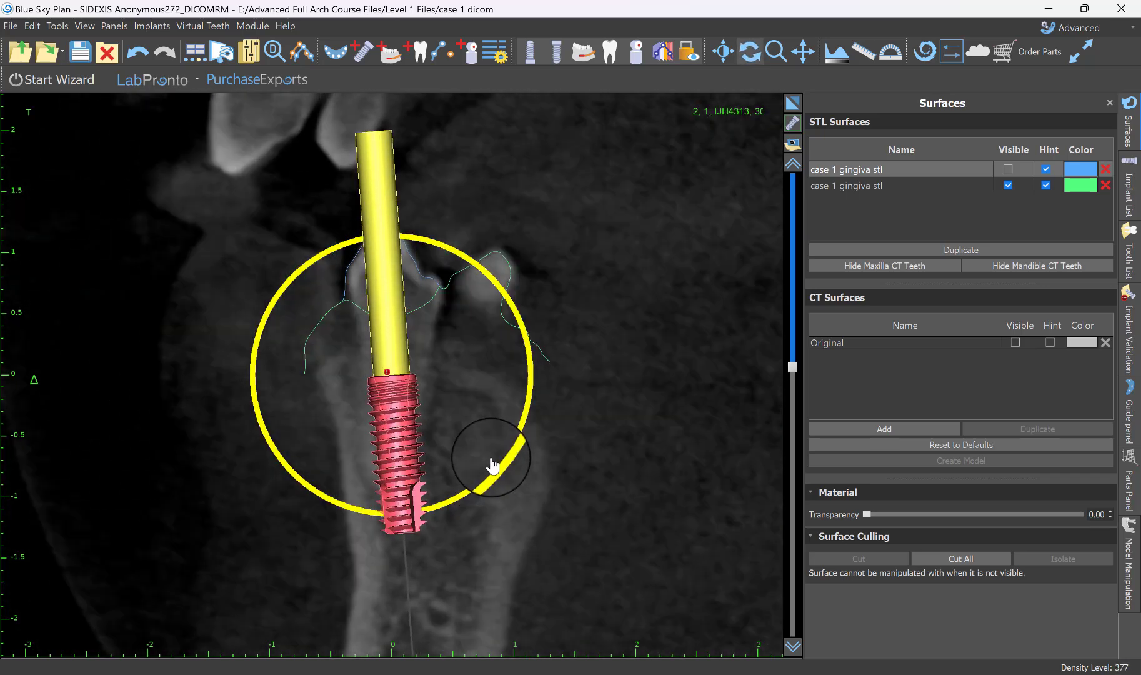
scroll(494, 463, "down", 2)
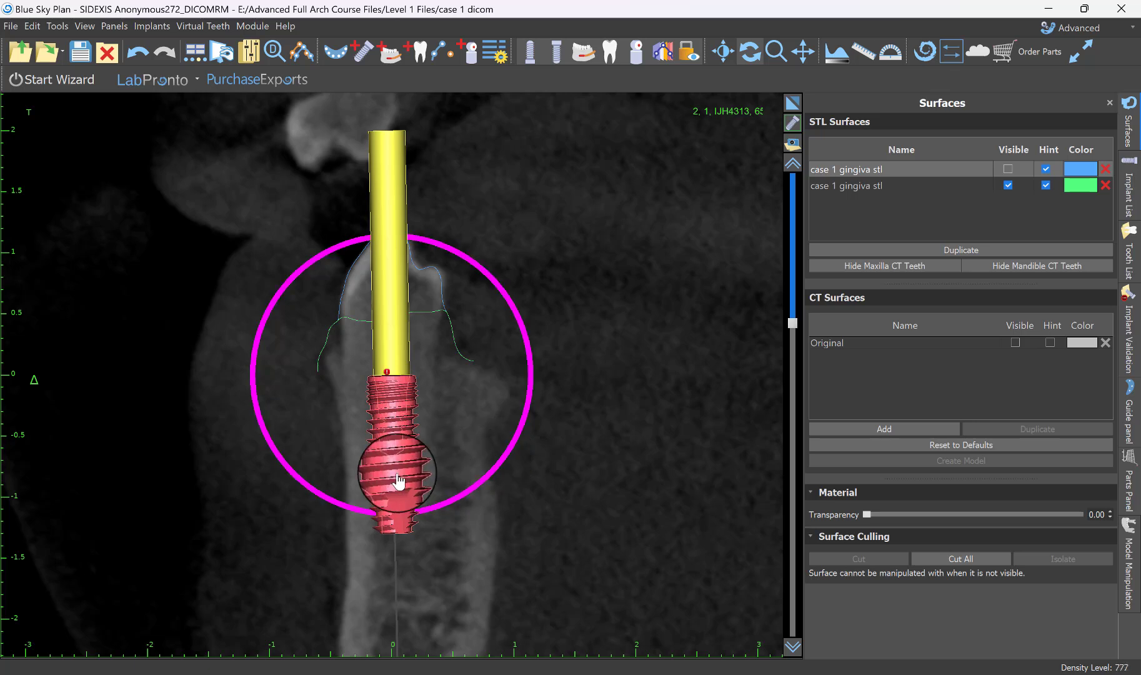
scroll(407, 473, "down", 1)
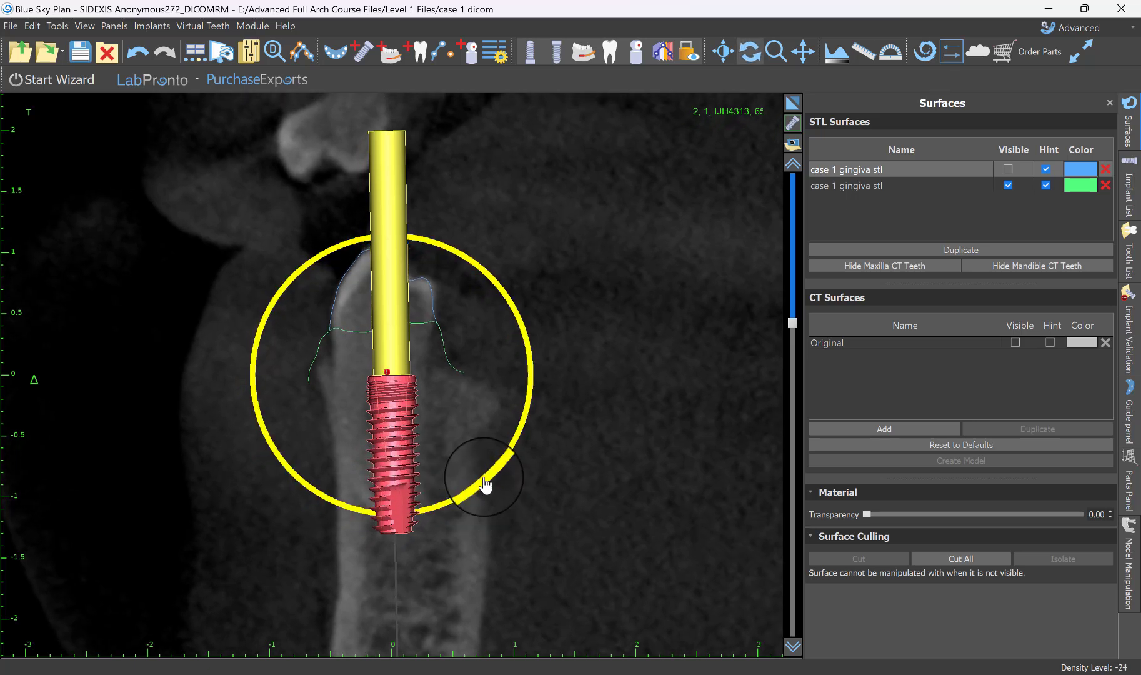
scroll(485, 493, "down", 3)
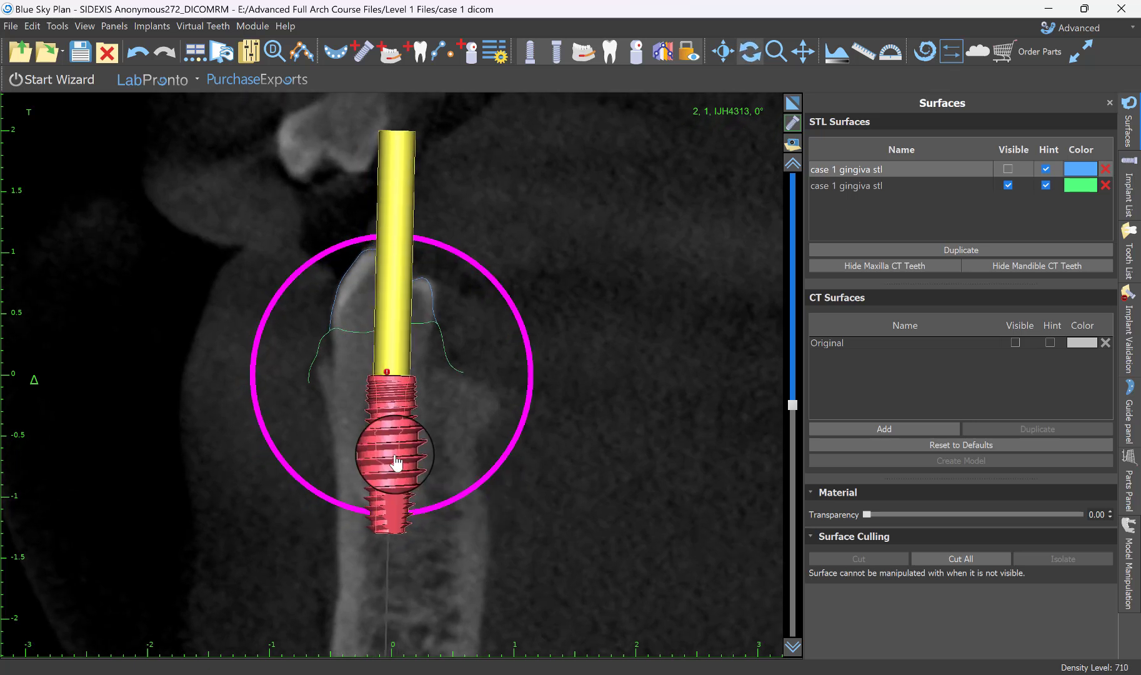
mouse_move(394, 455)
left_mouse_down()
mouse_move(405, 476)
mouse_move(401, 466)
left_mouse_up()
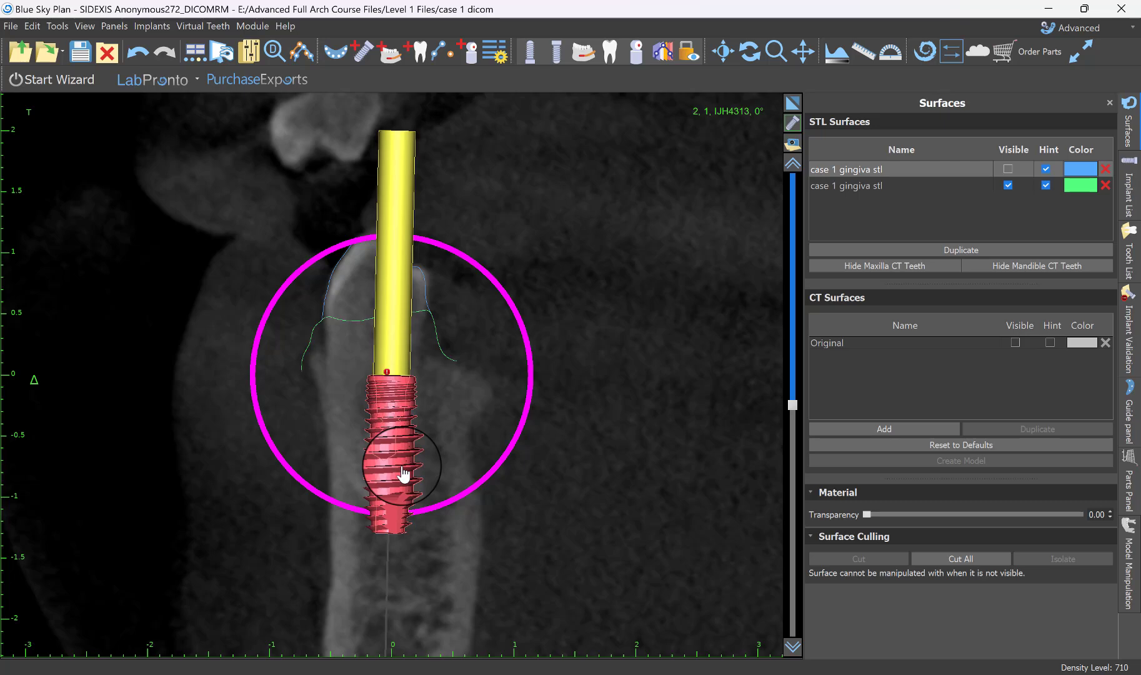
Check the premolar implant against the neighbouring roots at several rotation angles, fine-tune its tilt, and restore the multi-view layout.
scroll(555, 415, "up", 3)
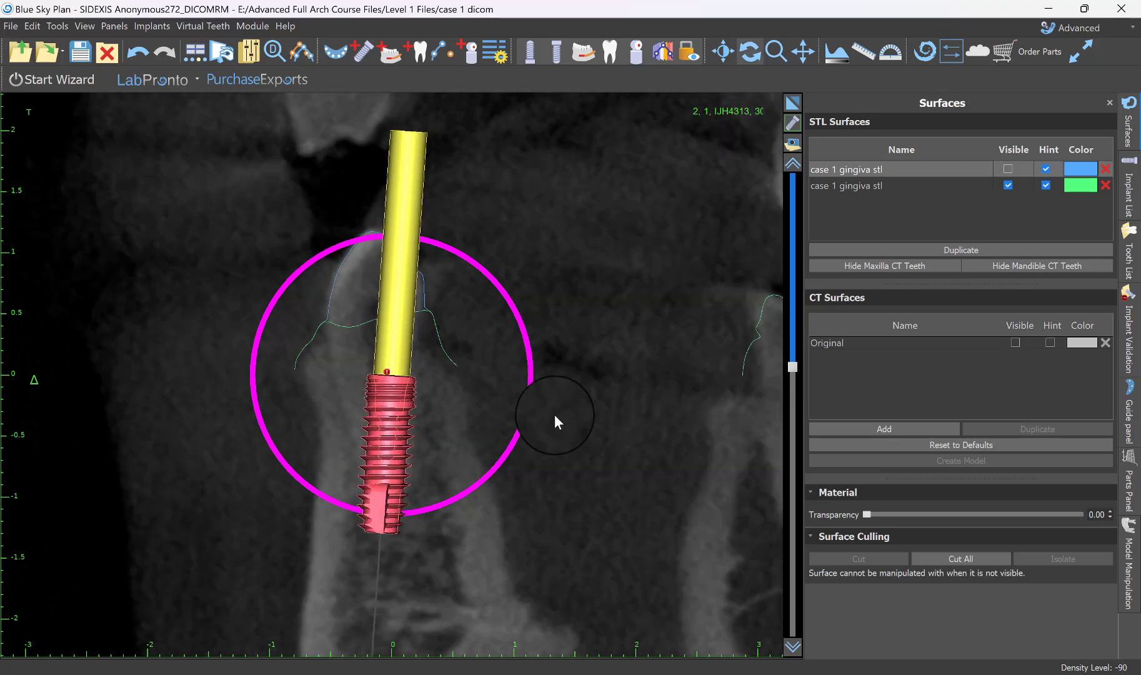
scroll(554, 414, "up", 5)
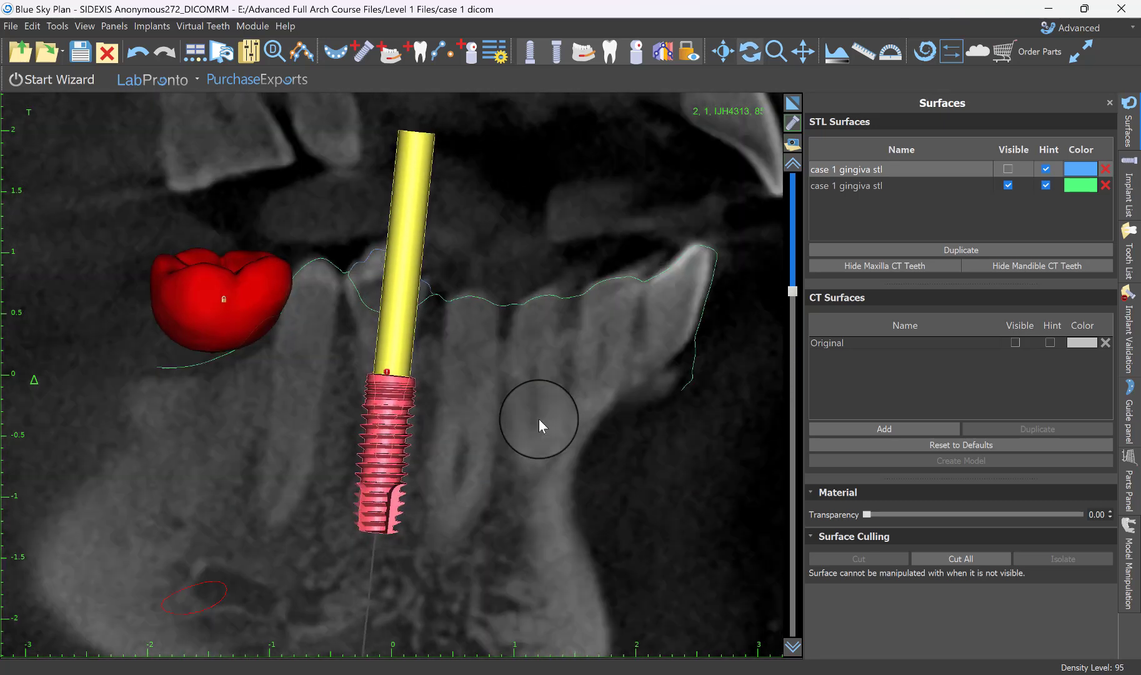
scroll(538, 418, "down", 5)
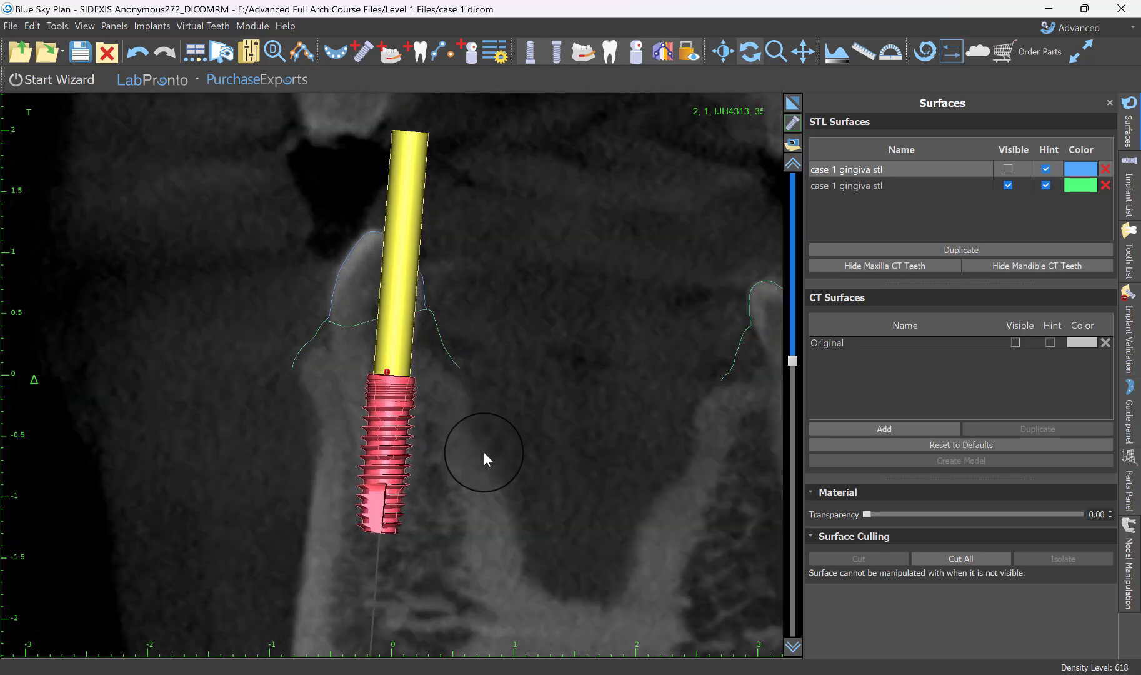
scroll(484, 451, "down", 4)
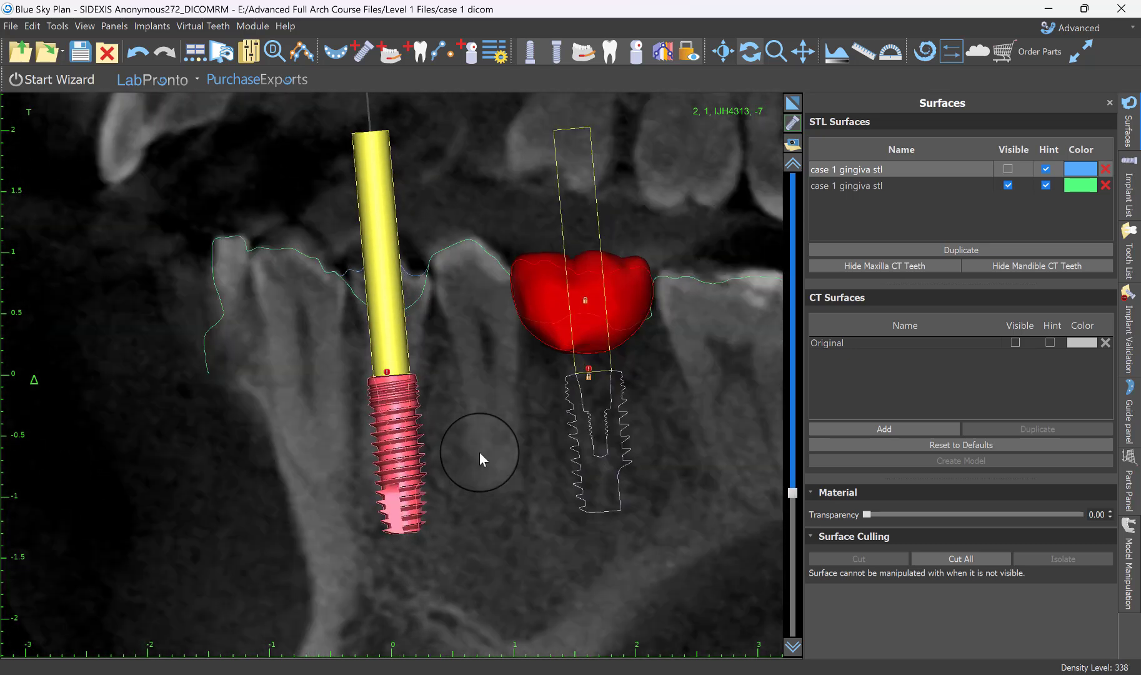
scroll(479, 453, "down", 2)
scroll(479, 453, "up", 1)
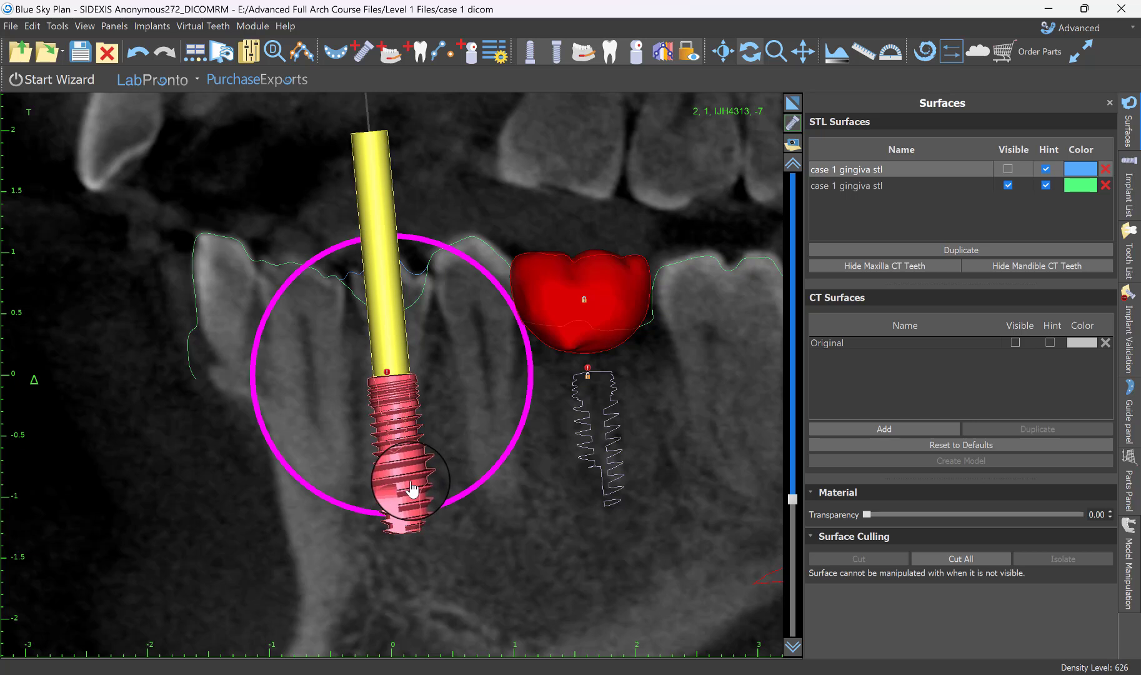
scroll(481, 491, "up", 1)
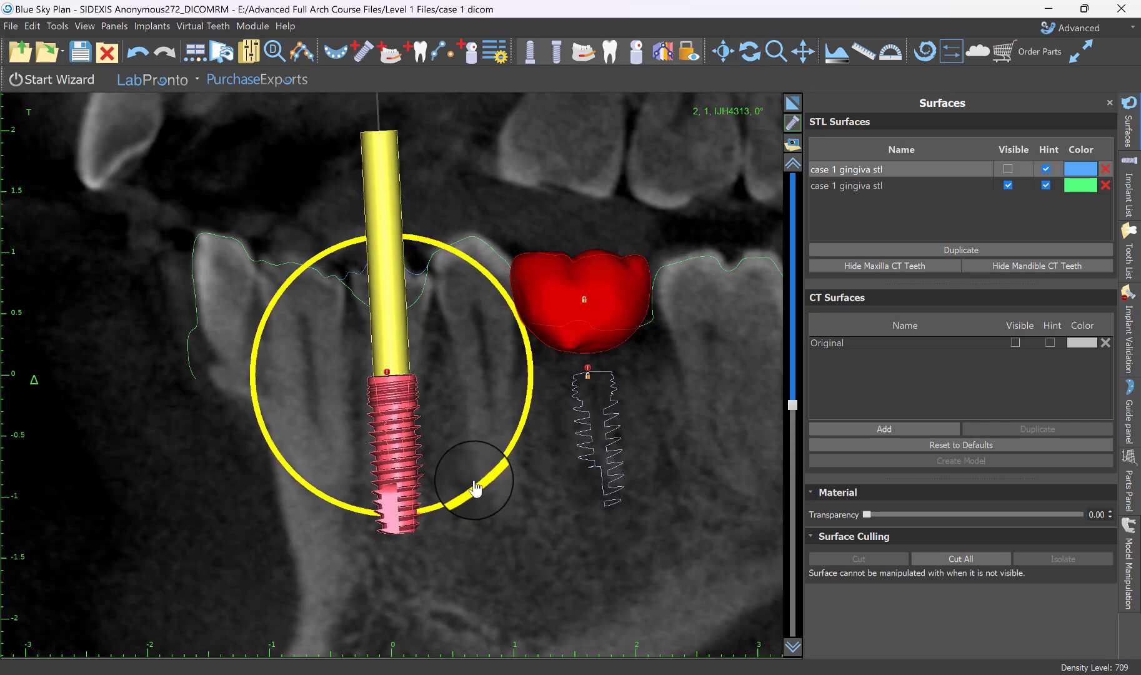
left_click_drag(475, 489, 475, 480)
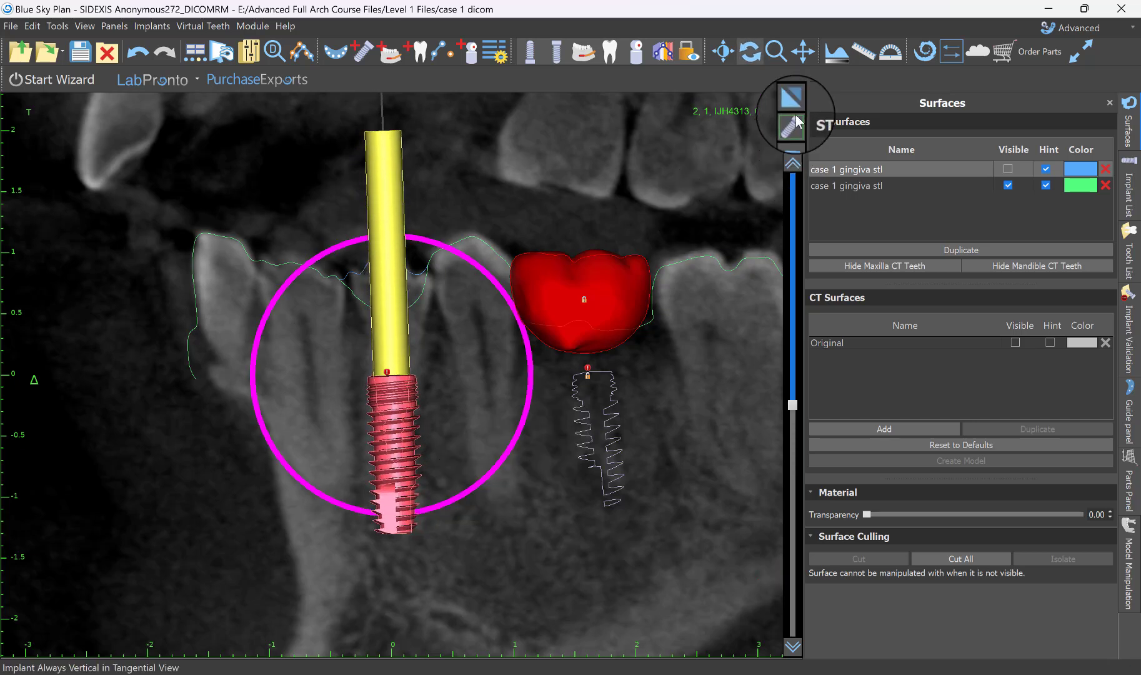
left_click(791, 97)
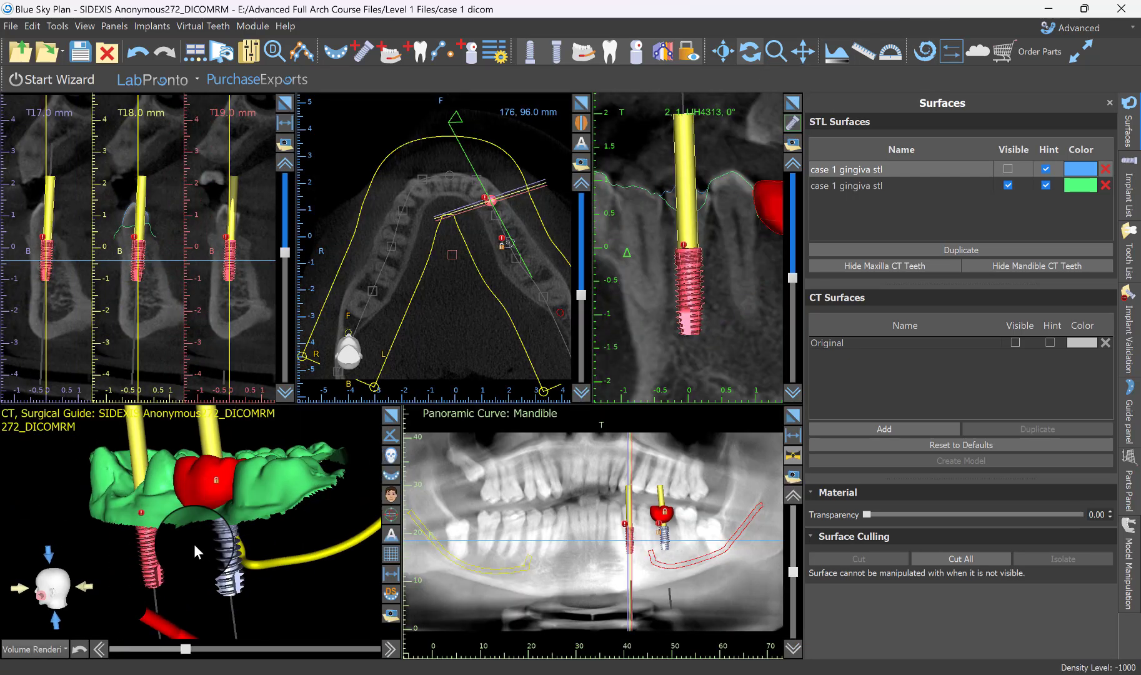
Show the original blue gingiva model and inspect where both implants emerge in an occlusal 3D view.
left_click_drag(194, 544, 406, 570)
left_click_drag(344, 438, 325, 507)
left_click(1008, 168)
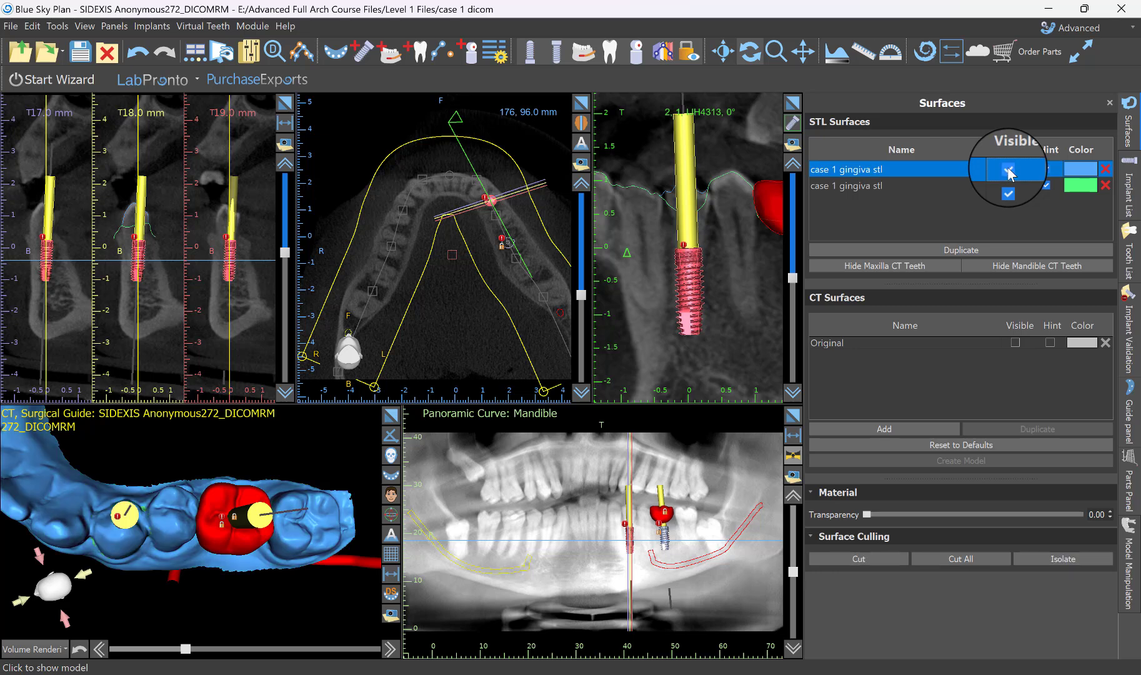
mouse_move(192, 456)
left_mouse_down()
mouse_move(194, 465)
mouse_move(205, 456)
mouse_move(189, 453)
left_mouse_up()
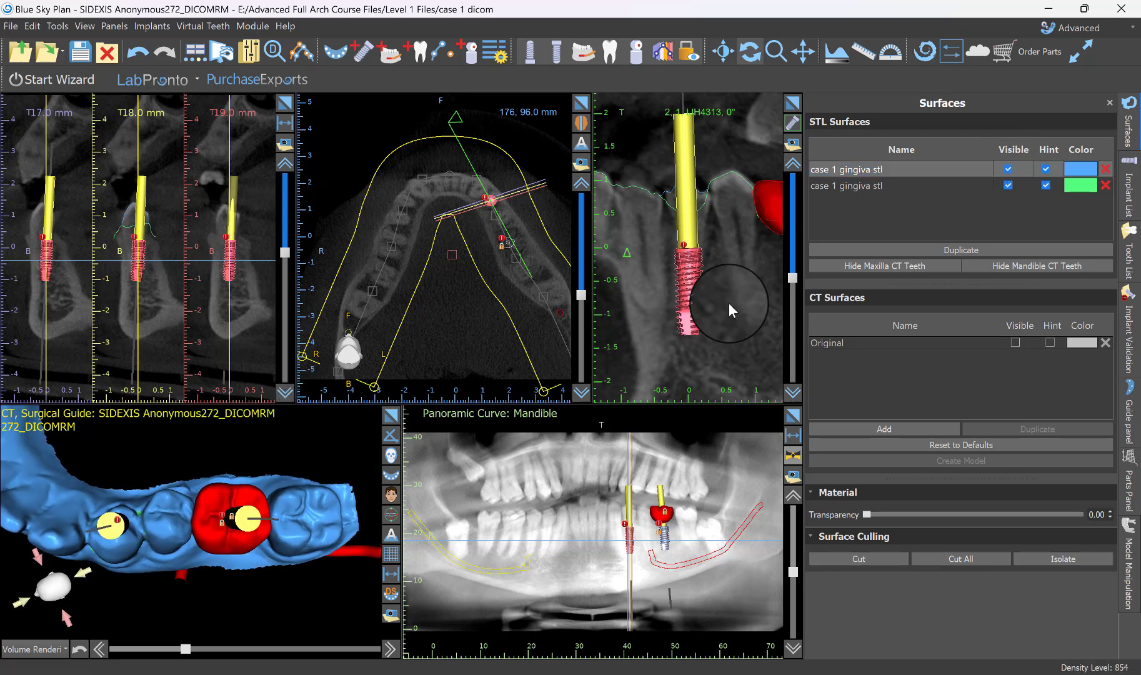
Tilt the premolar implant upright in the tangential section rotated to 90° and check both implants from the side in 3D.
scroll(729, 313, "up", 13)
scroll(727, 315, "up", 5)
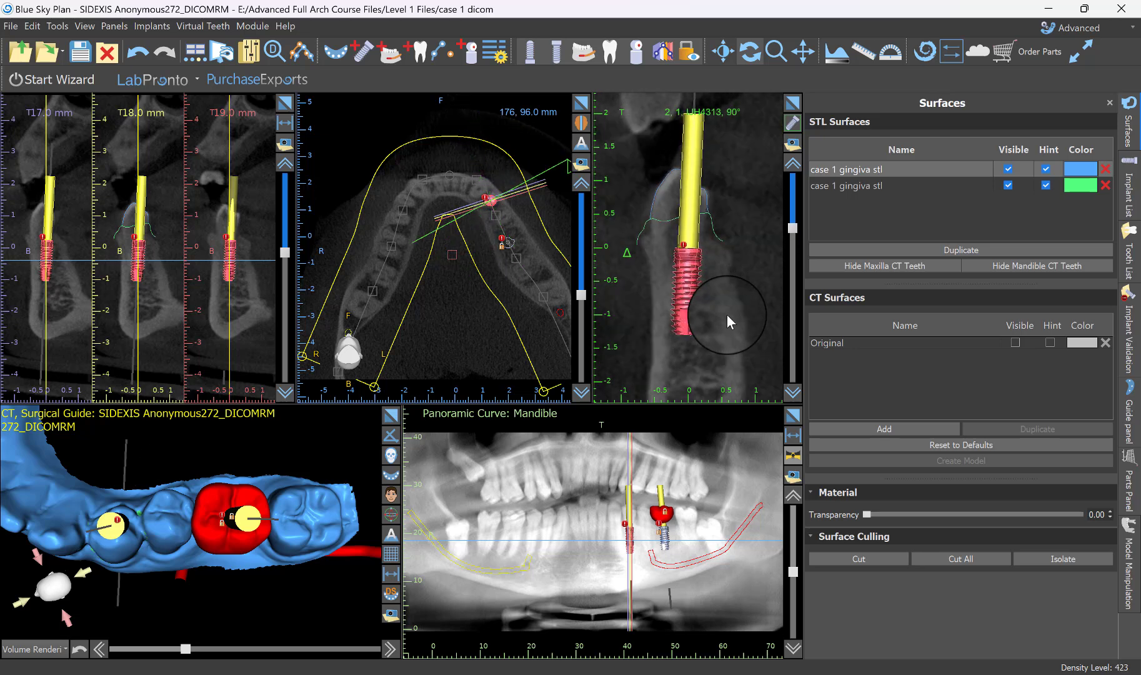
mouse_move(727, 318)
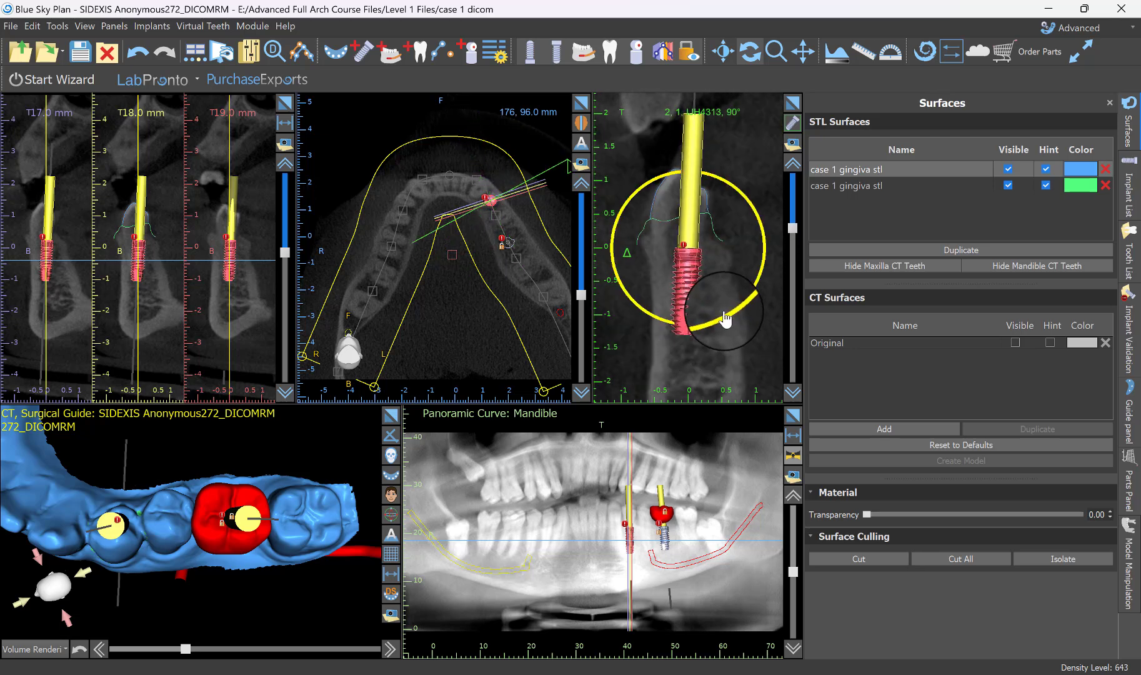
left_click_drag(726, 320, 729, 321)
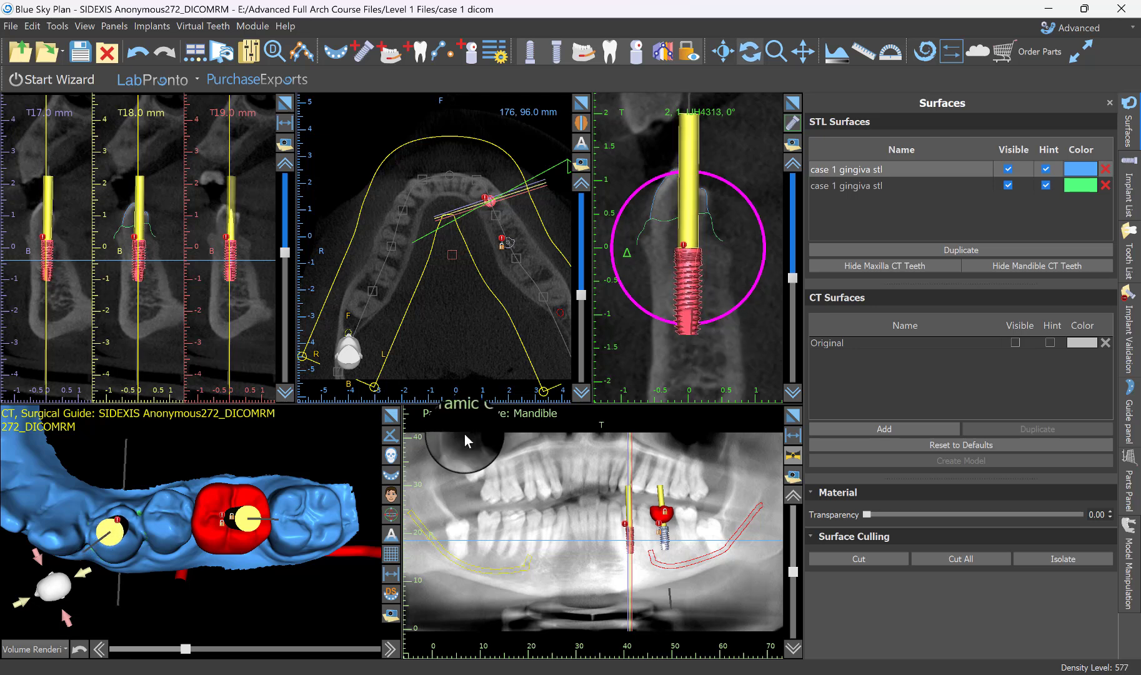
middle_click_drag(275, 606, 164, 367)
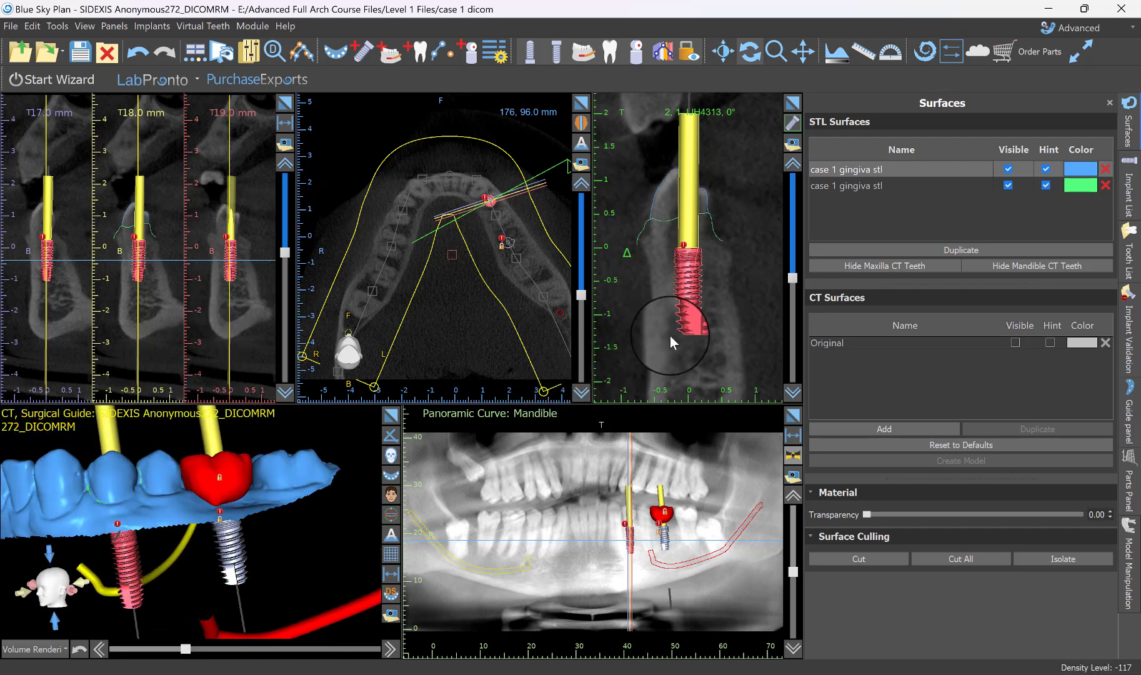
Turn off the SW guide tube violation and drill kit warnings in implant validation and set the maximum implant angle to 50.00°.
right_click(683, 250)
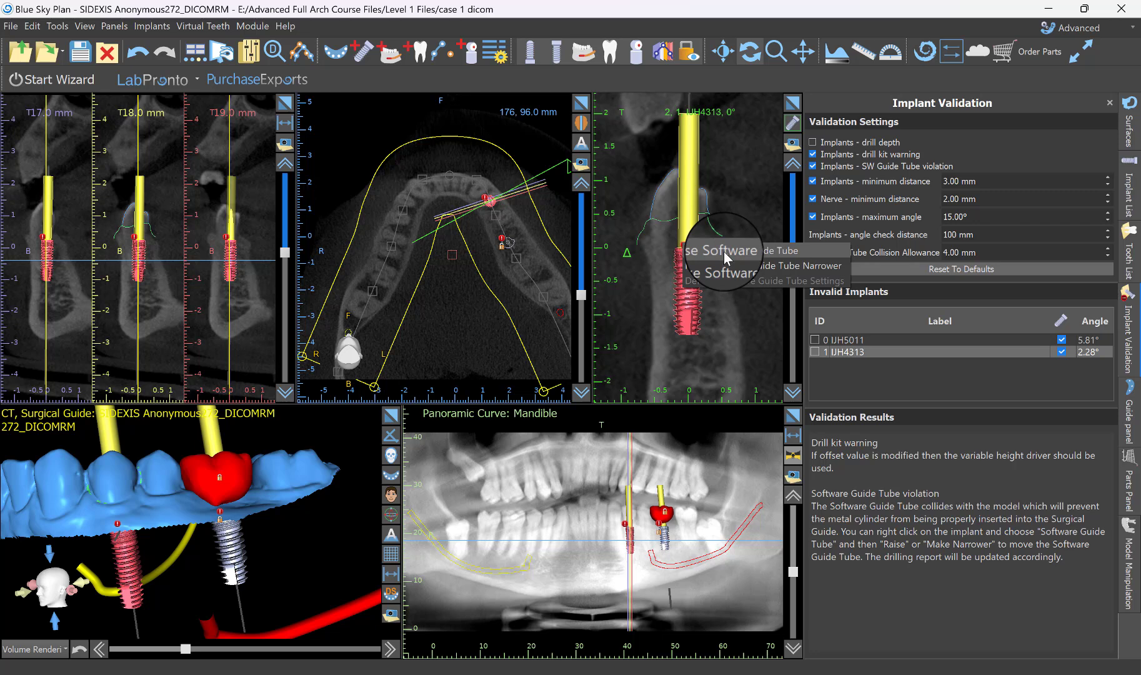
left_click(842, 167)
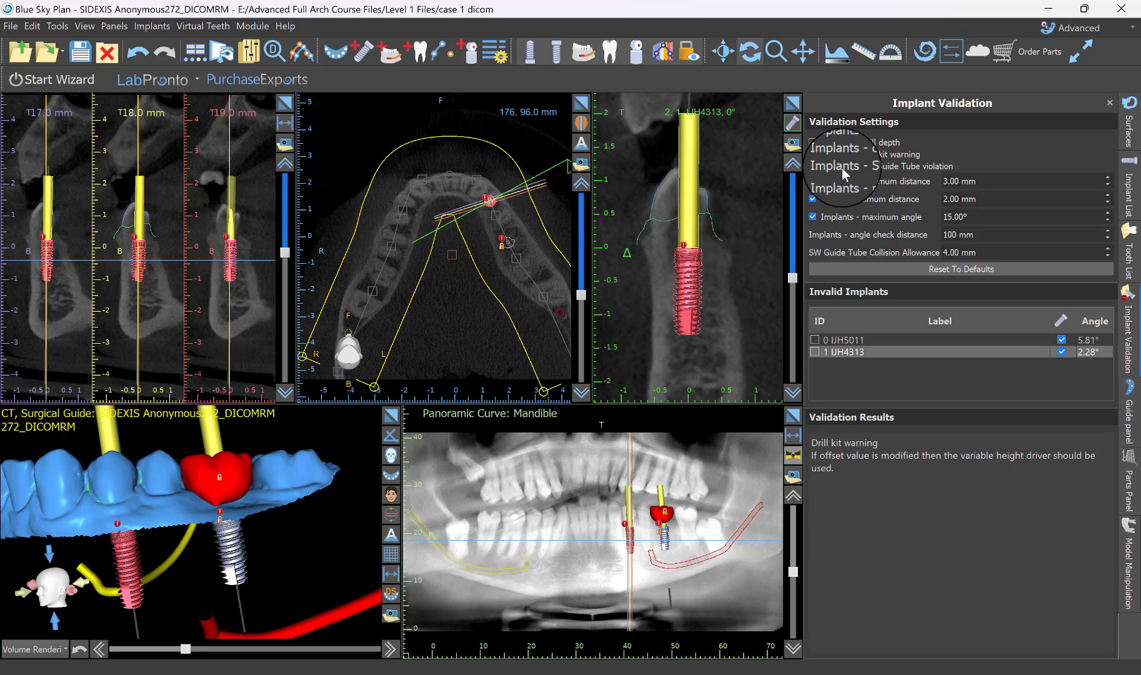
left_click(842, 152)
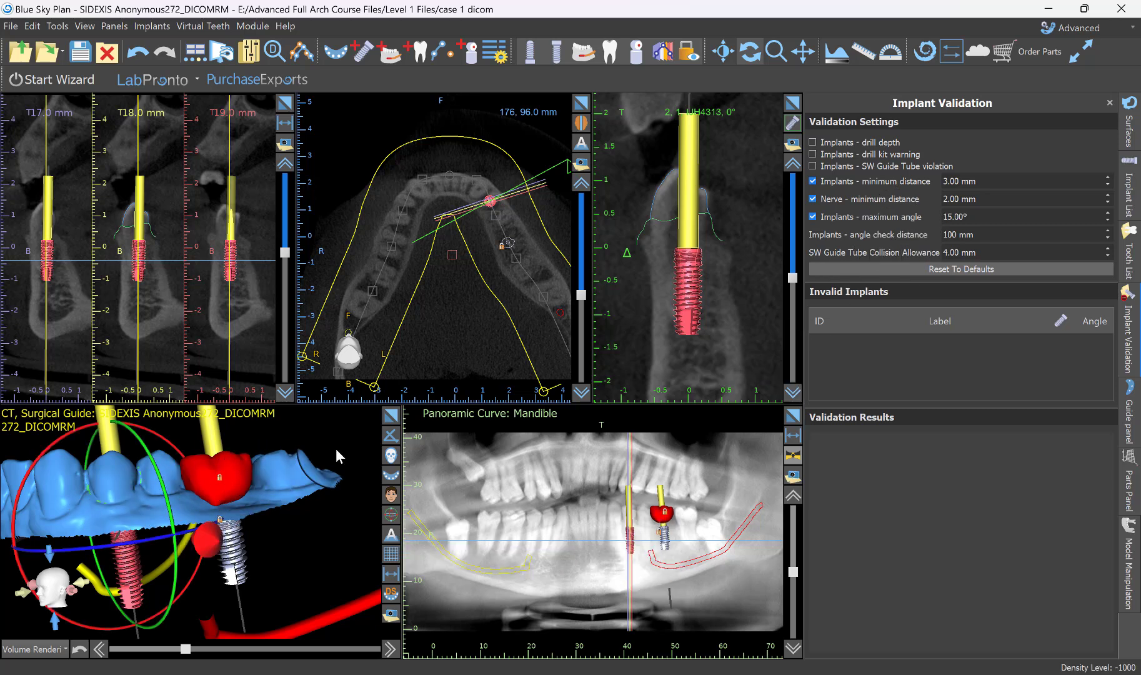
left_click_drag(330, 451, 382, 465)
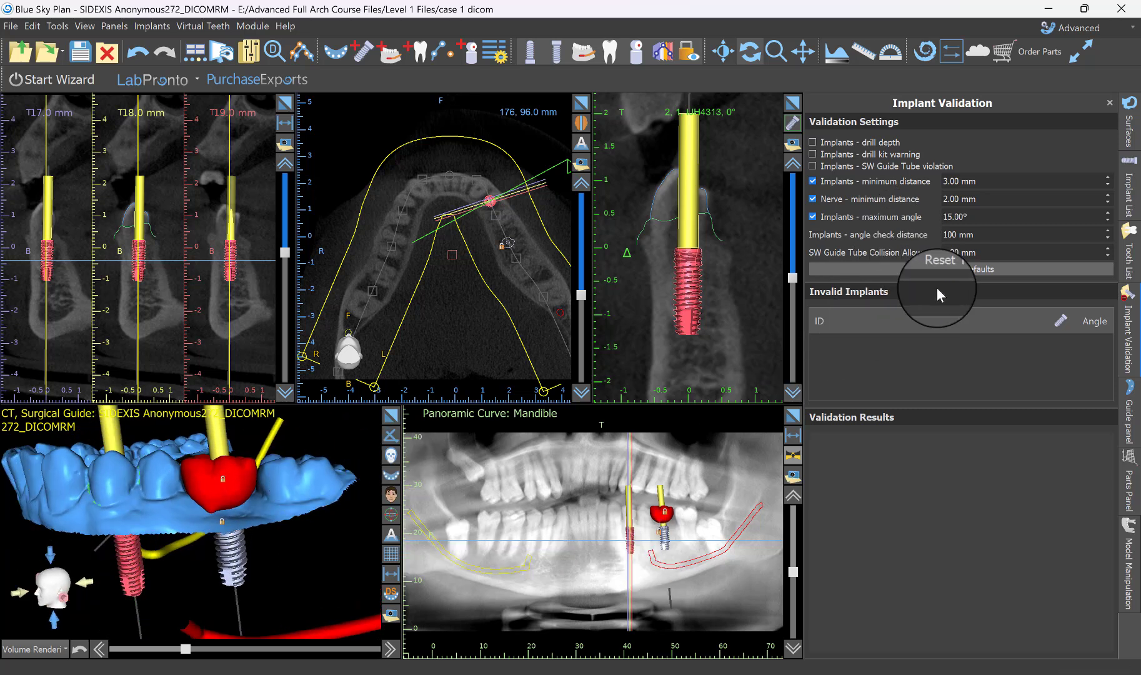
left_click_drag(976, 214, 831, 210)
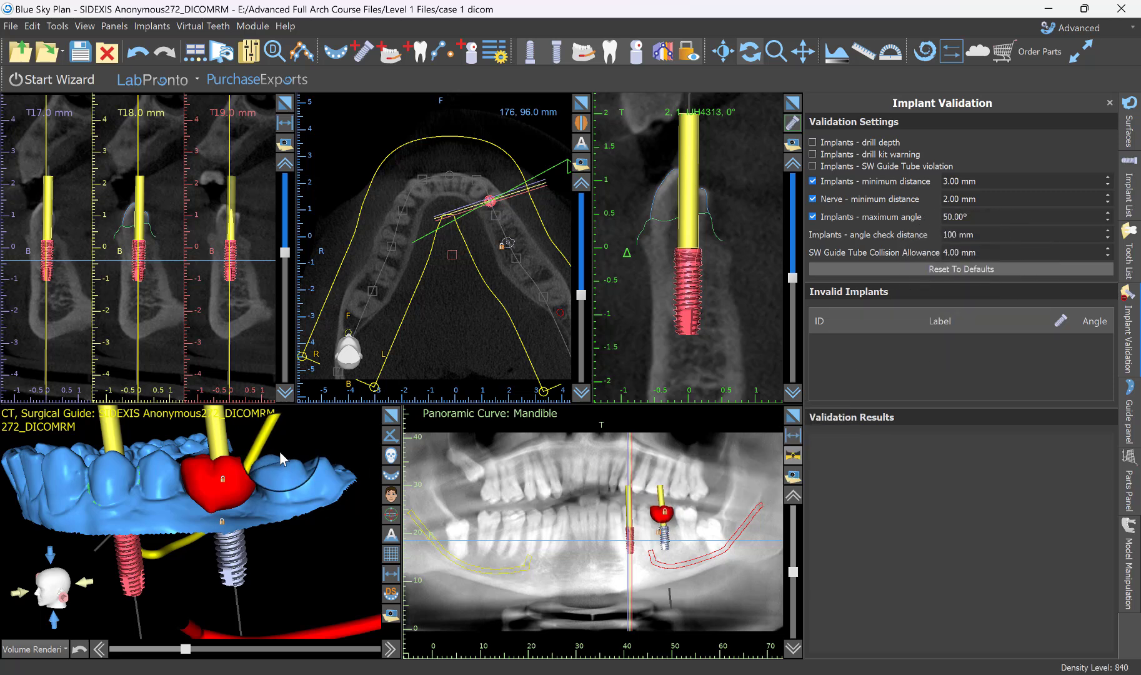
Enlarge the 3D view and set the blue gingiva model's transparency to 0.23.
left_click_drag(313, 443, 274, 632)
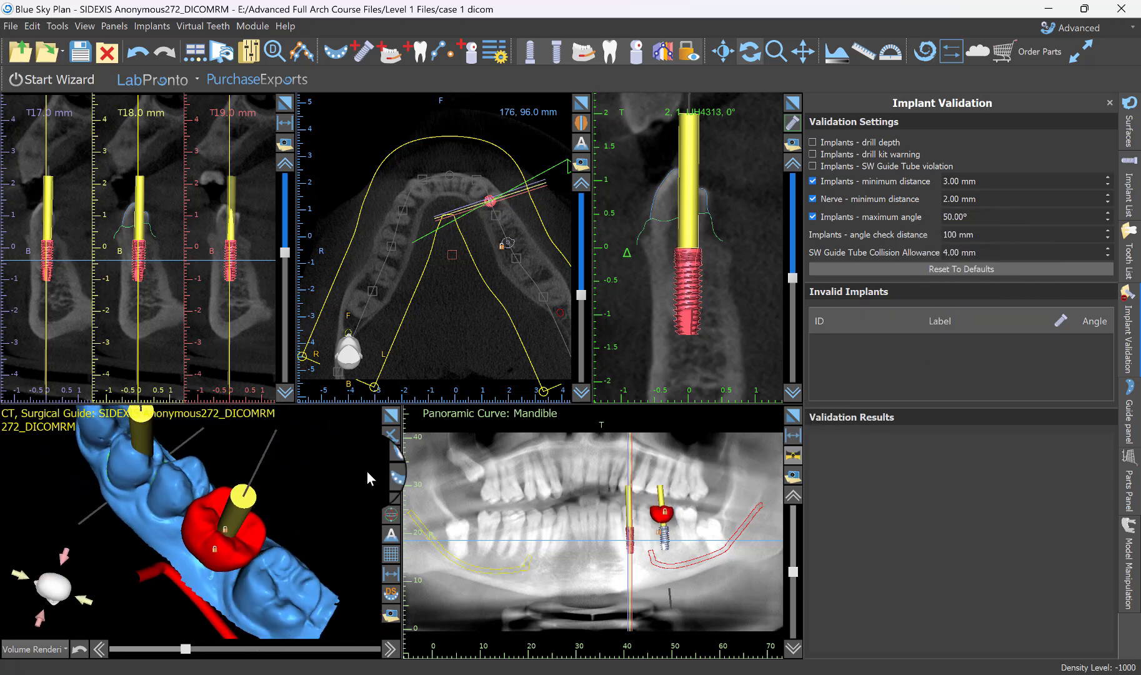
left_click(391, 416)
left_click_drag(622, 376, 419, 542)
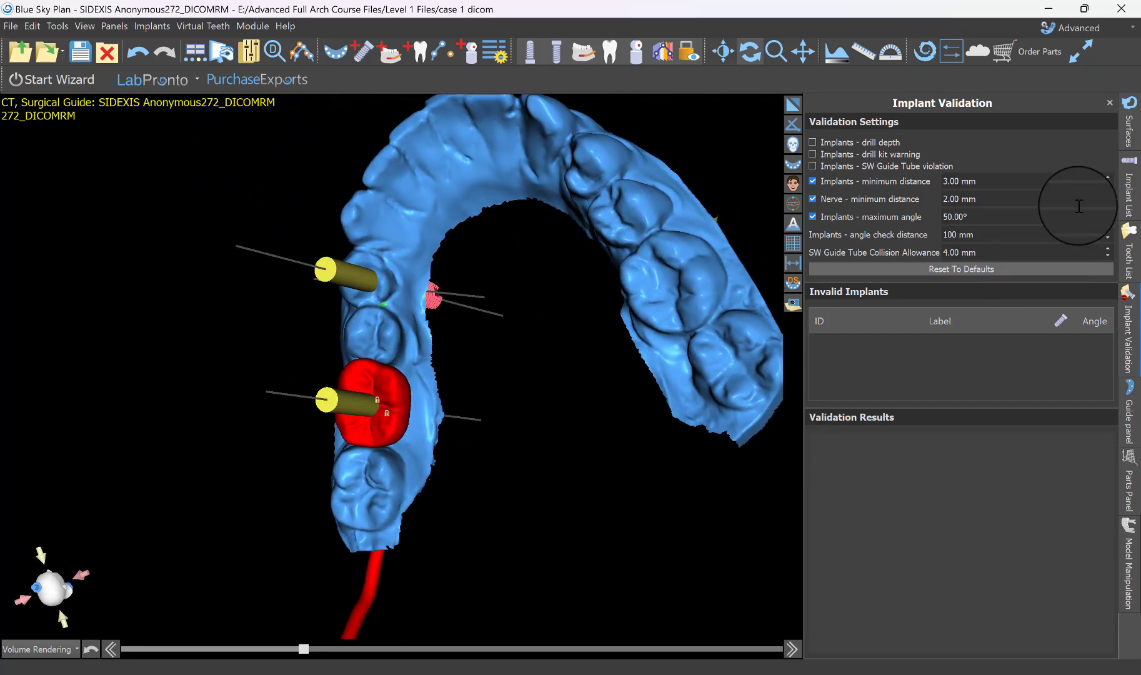
left_click(1131, 131)
left_click(828, 170)
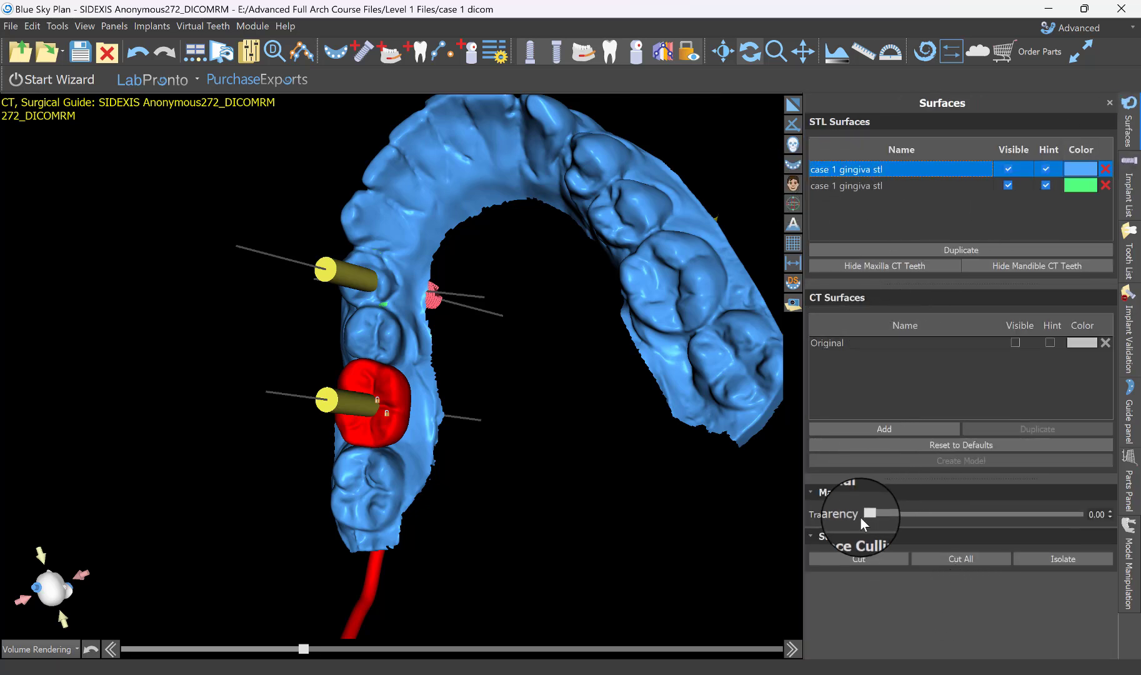
left_click_drag(867, 516, 904, 519)
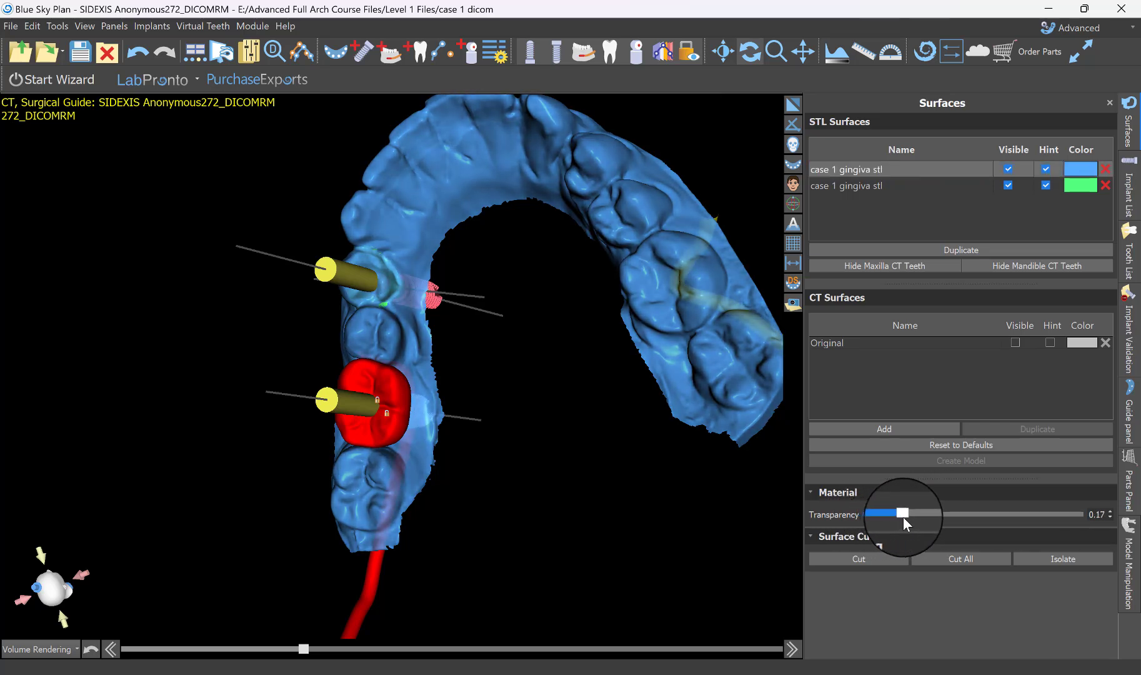
Hide the blue gingiva model and set the green gingiva model's transparency to 0.30.
left_click(1008, 168)
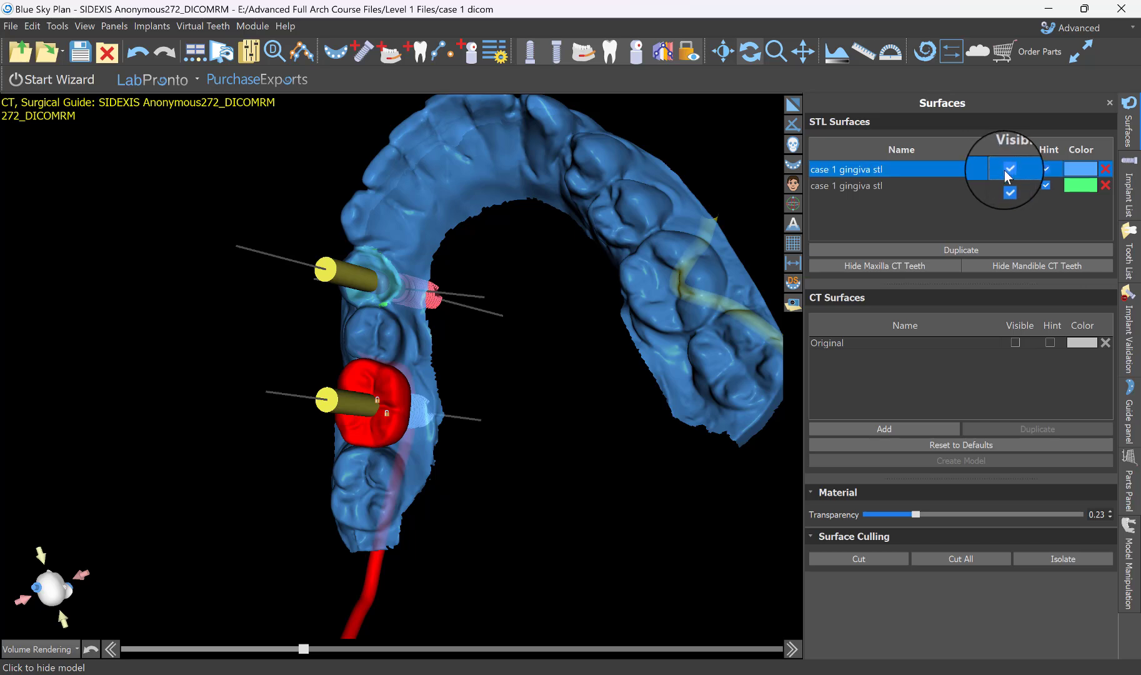
left_click(902, 185)
mouse_move(915, 514)
left_mouse_down()
mouse_move(862, 519)
mouse_move(928, 516)
left_mouse_up()
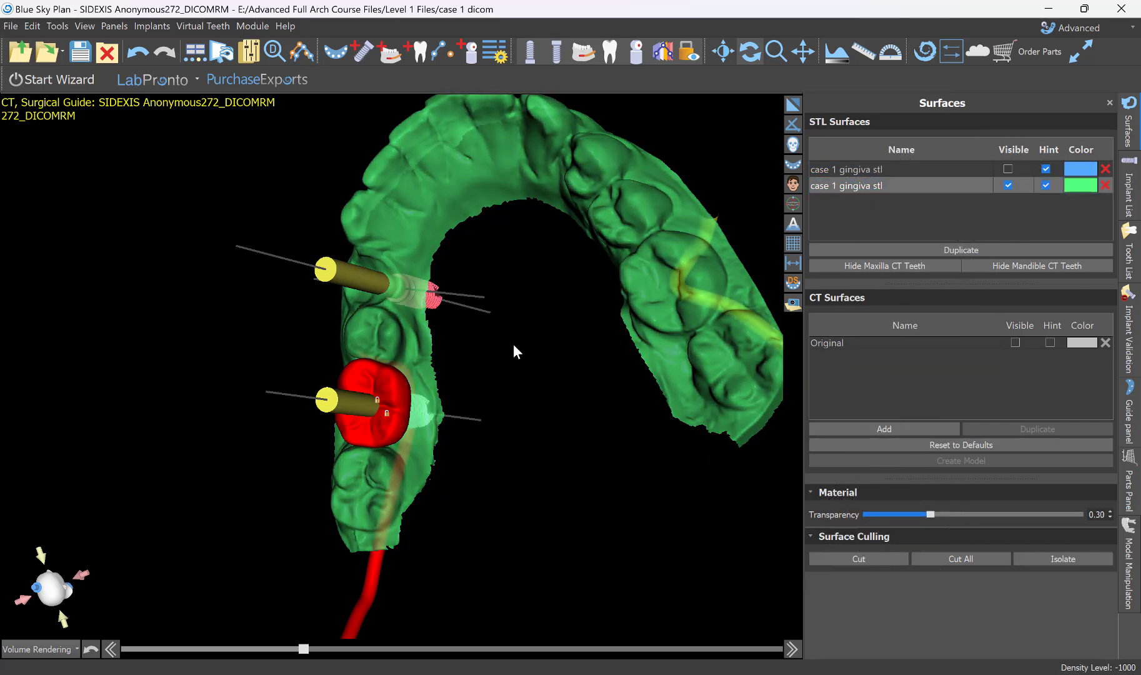
Lock the first premolar implant and hide the virtual molar tooth in the side 3D view.
left_click(383, 268)
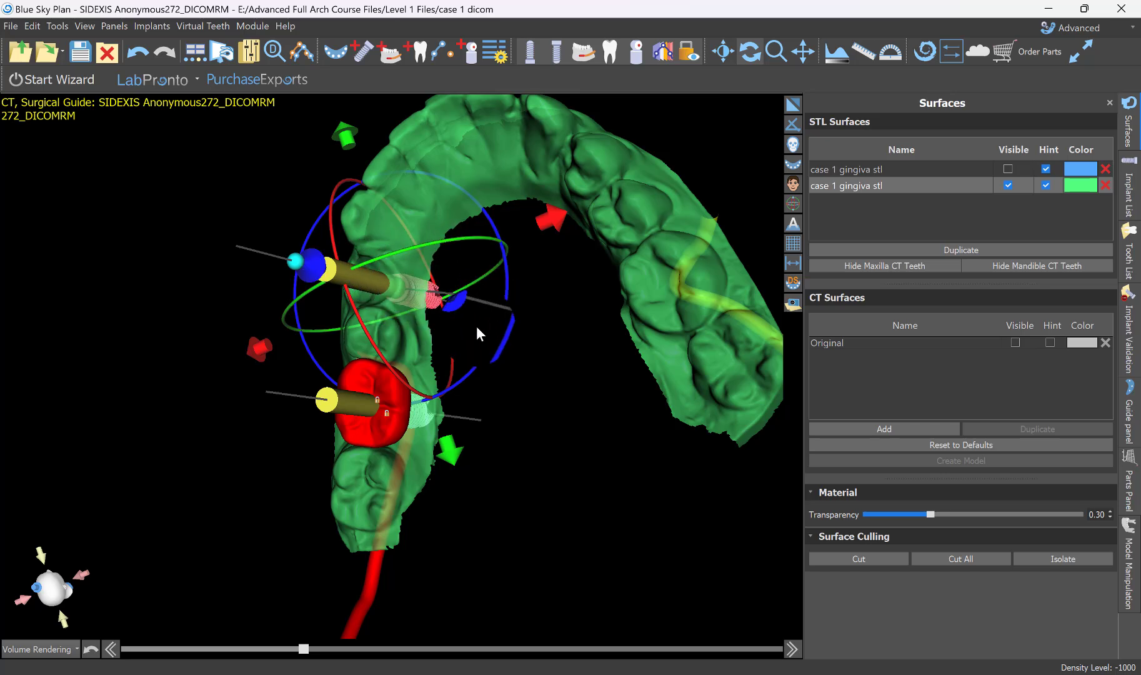
left_click_drag(618, 358, 455, 365)
left_click(462, 378)
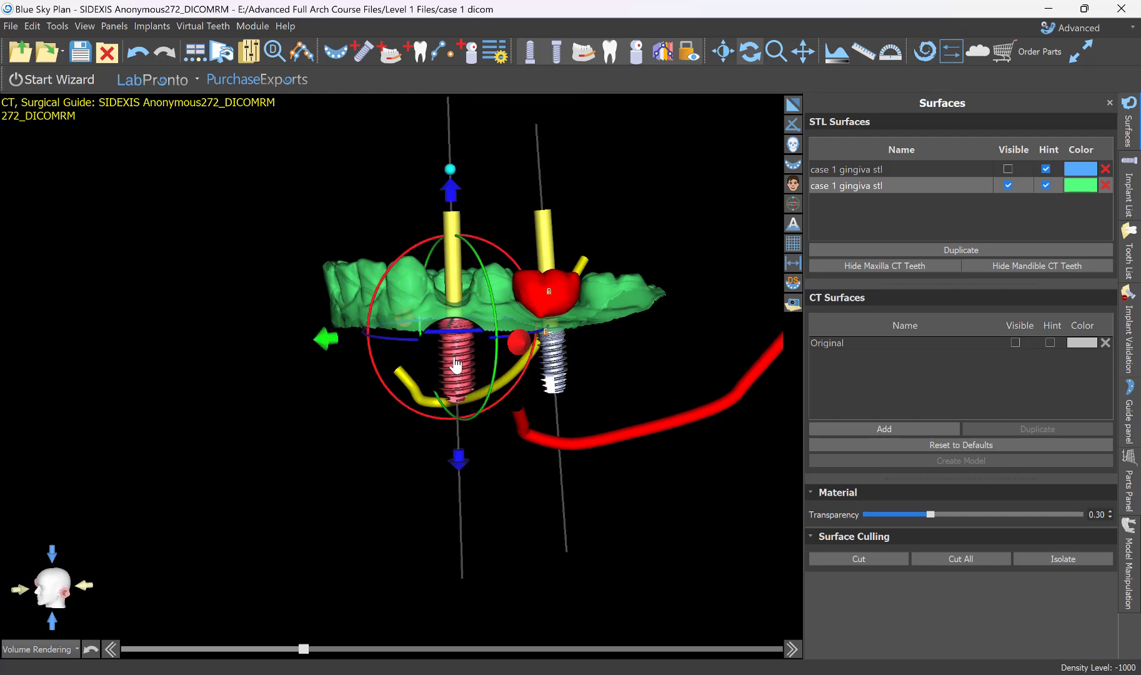
right_click(456, 359)
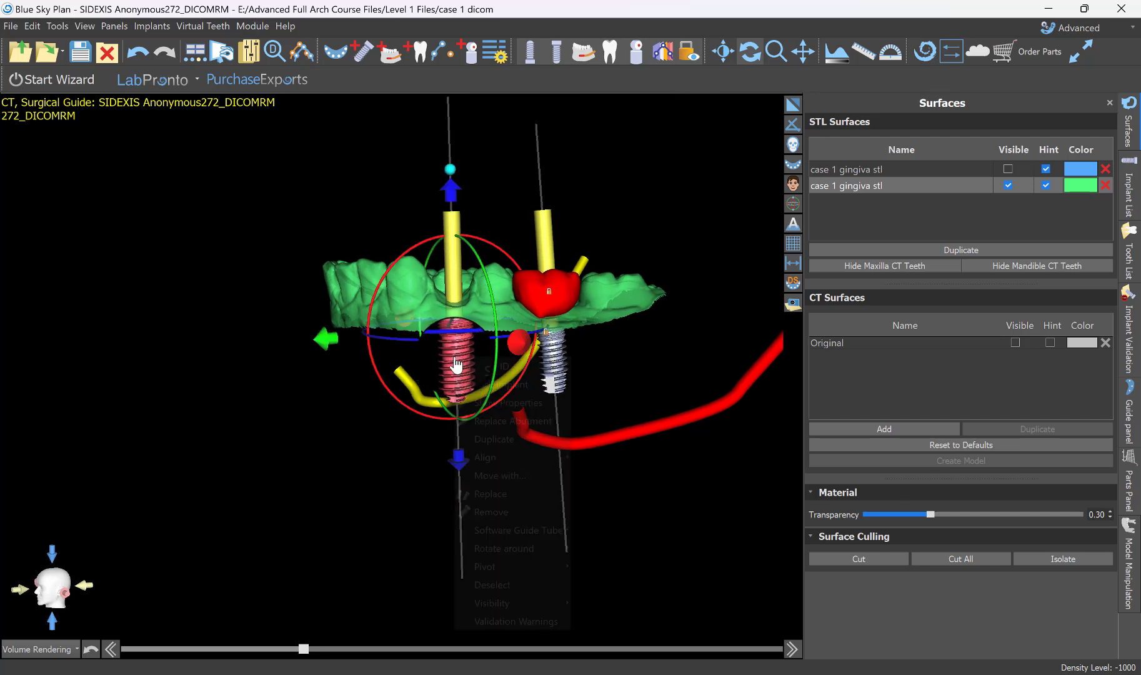
left_click(510, 383)
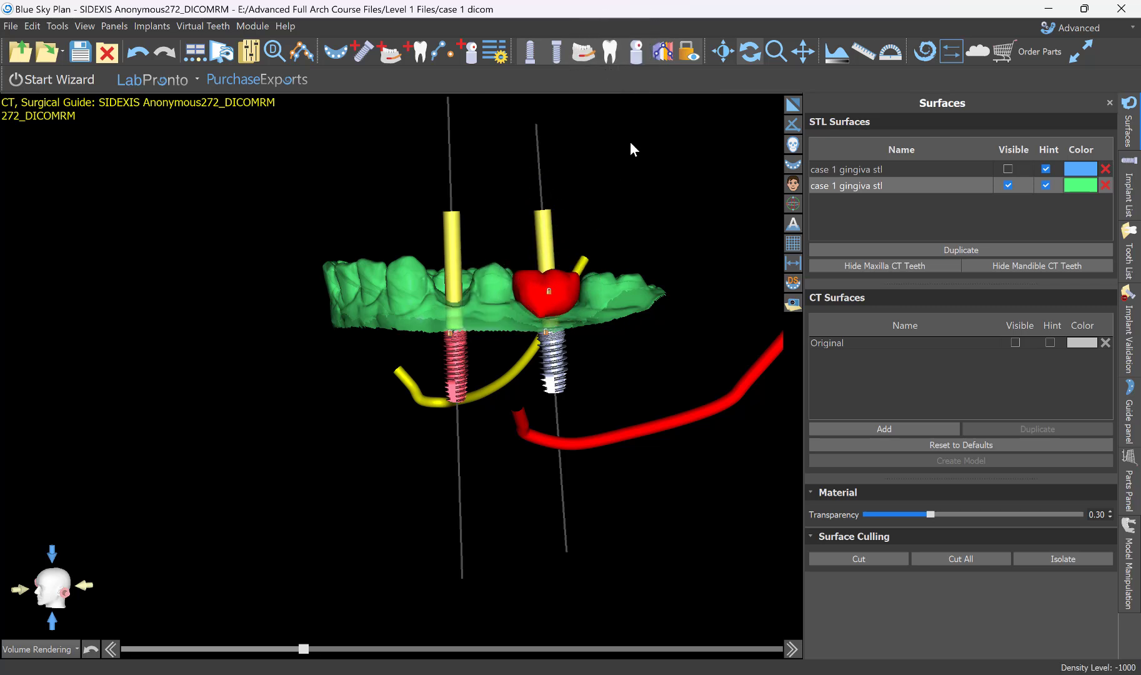
left_click(611, 56)
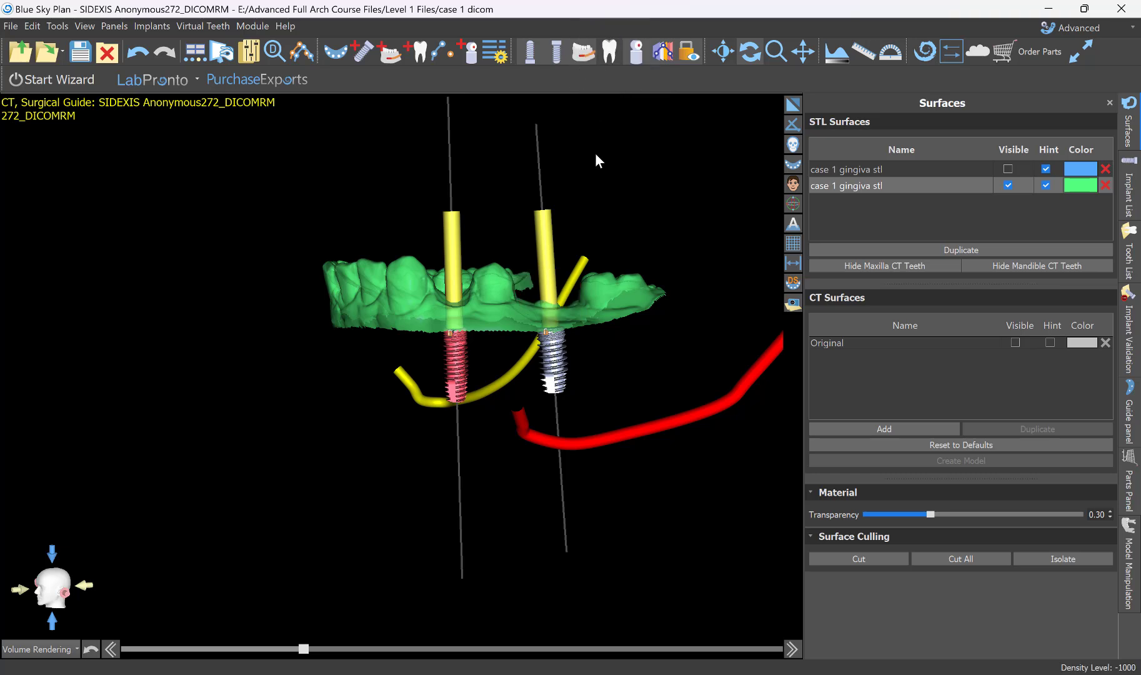
left_click_drag(596, 158, 556, 255)
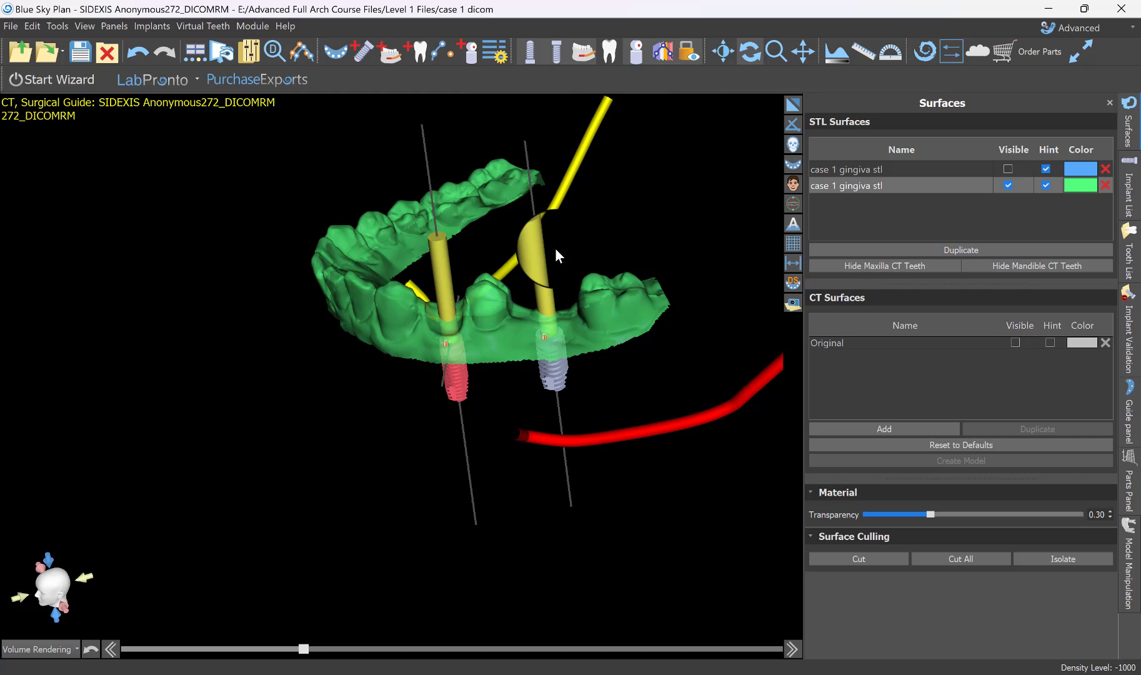
left_click(610, 51)
left_click(610, 51)
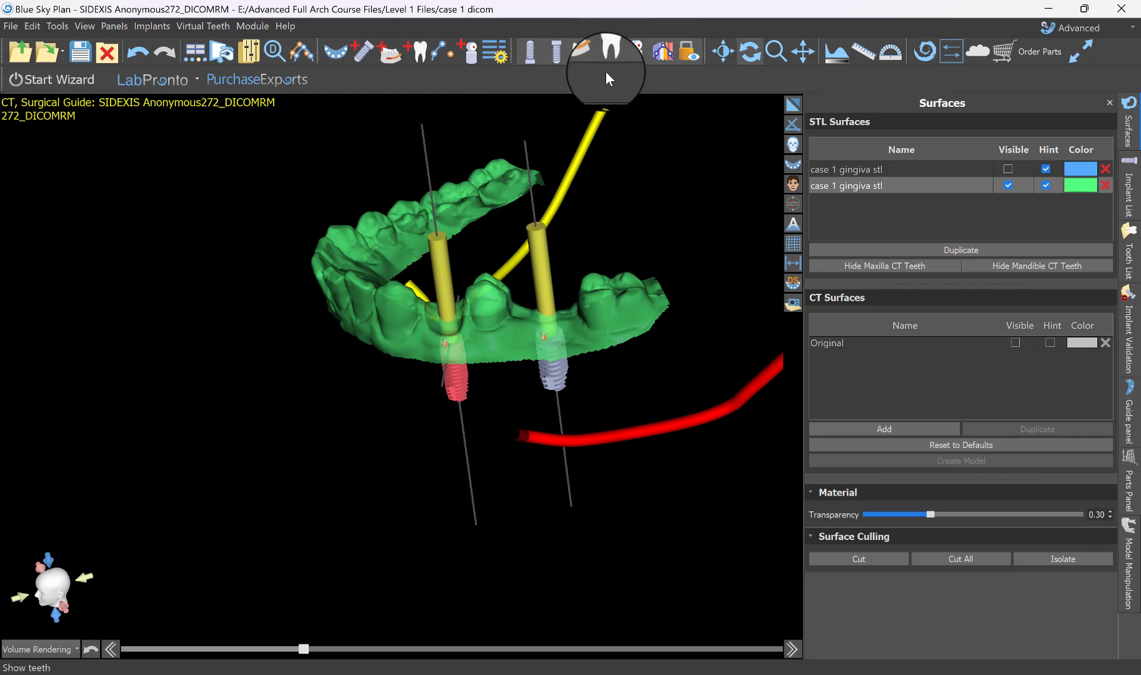
left_click_drag(438, 225, 359, 461)
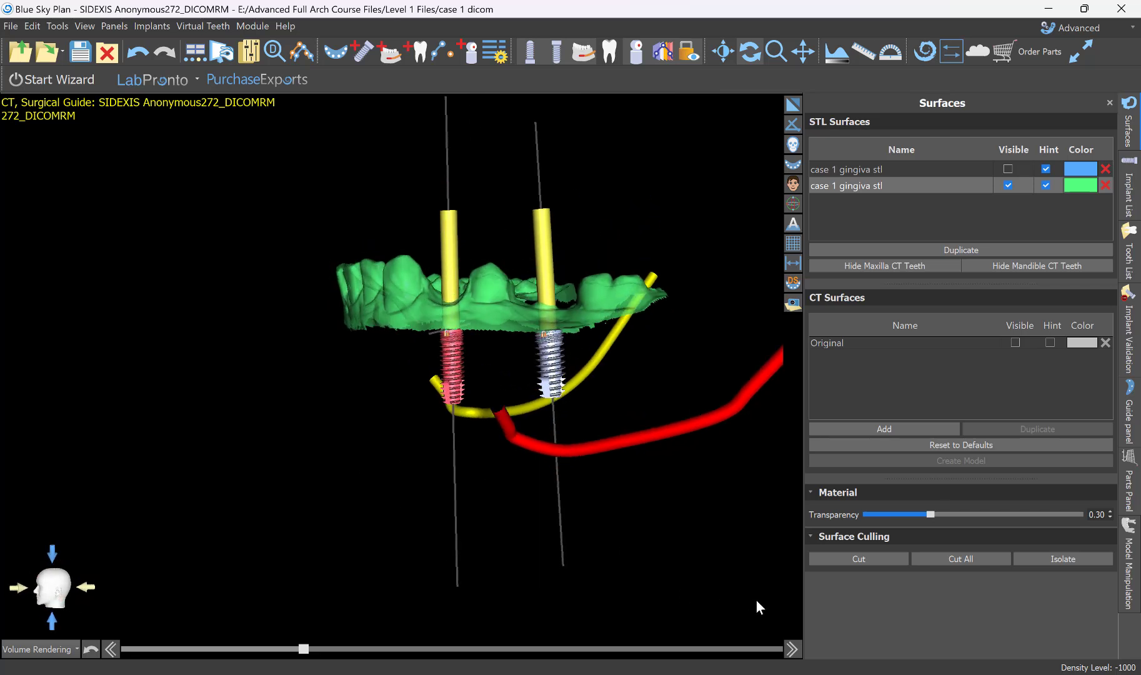
Switch to the PowerPoint slide of guide fabrication steps, review the surgical kit and guide tube item, and return to Blue Sky Plan.
left_click(793, 674)
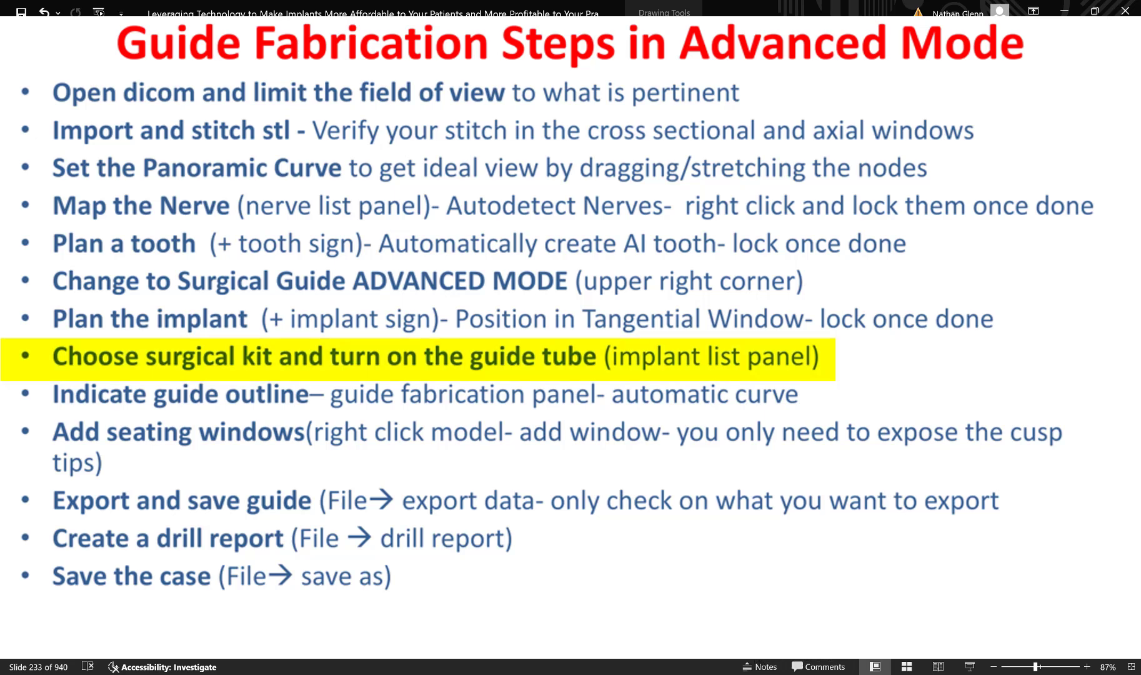
left_click(1065, 9)
mouse_move(1069, 14)
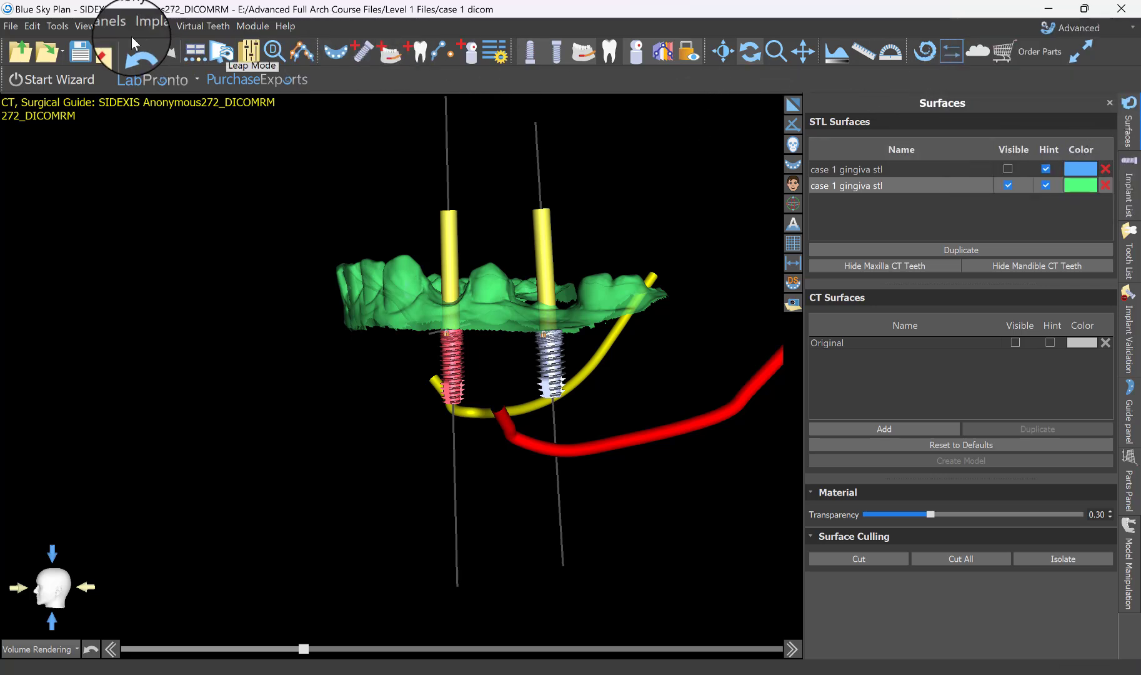
Open the implant list and choose Blue Sky Bio Fully Guided Surgical Kit as the drill kit.
left_click(114, 26)
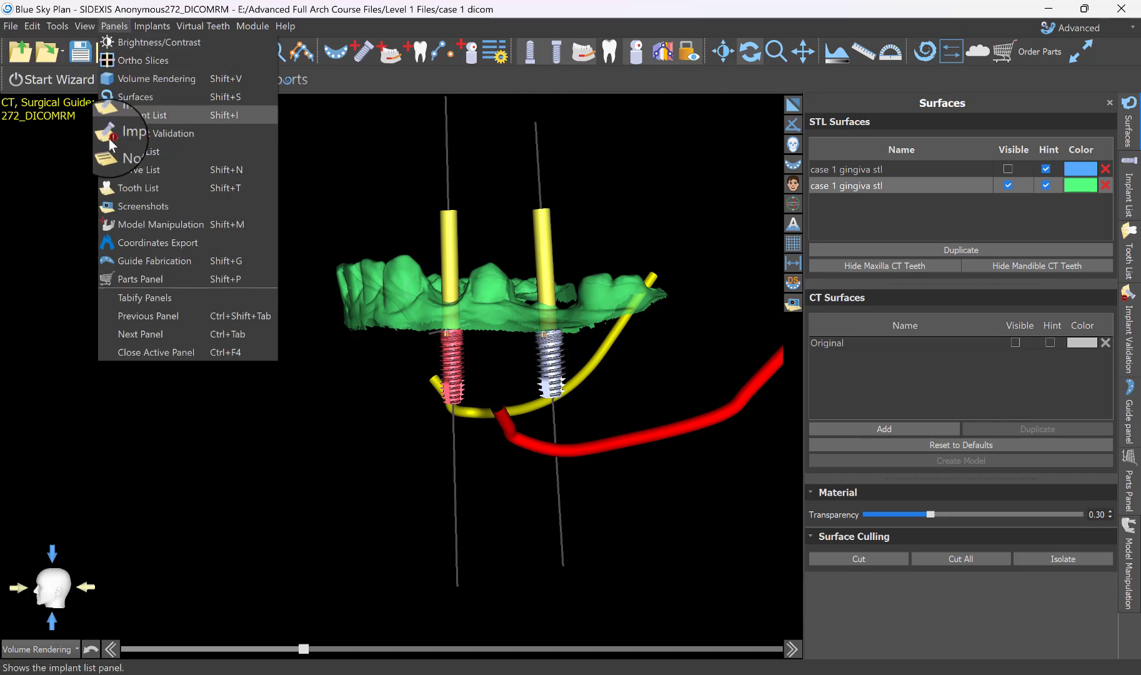
left_click(159, 115)
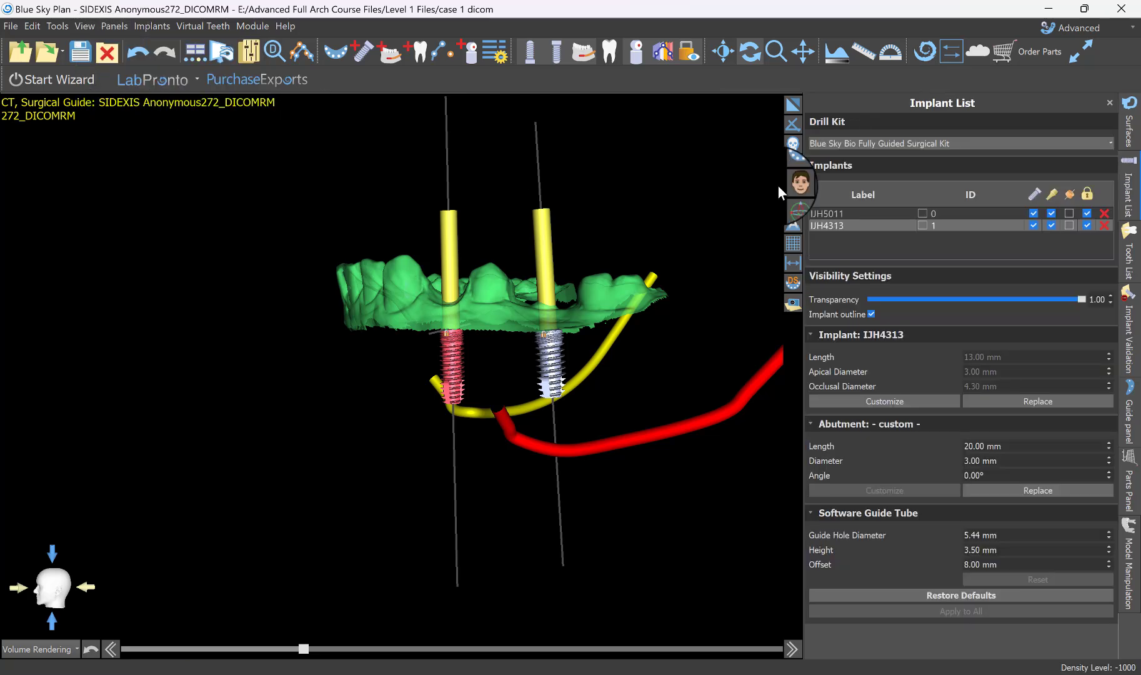
left_click(919, 141)
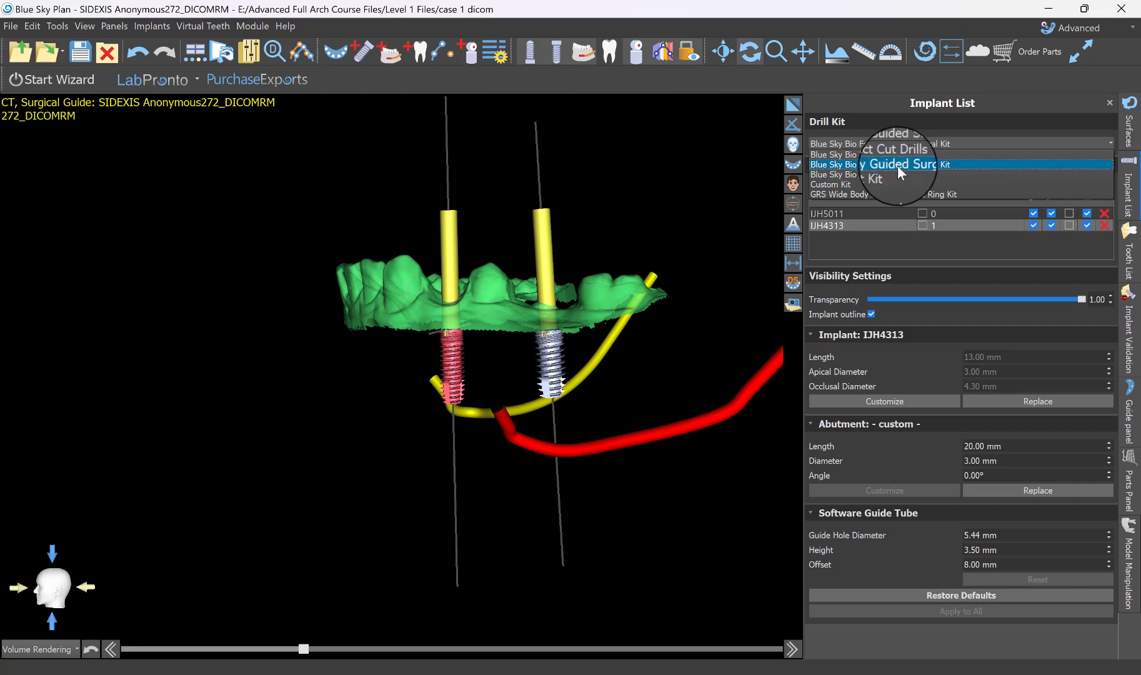
left_click(903, 164)
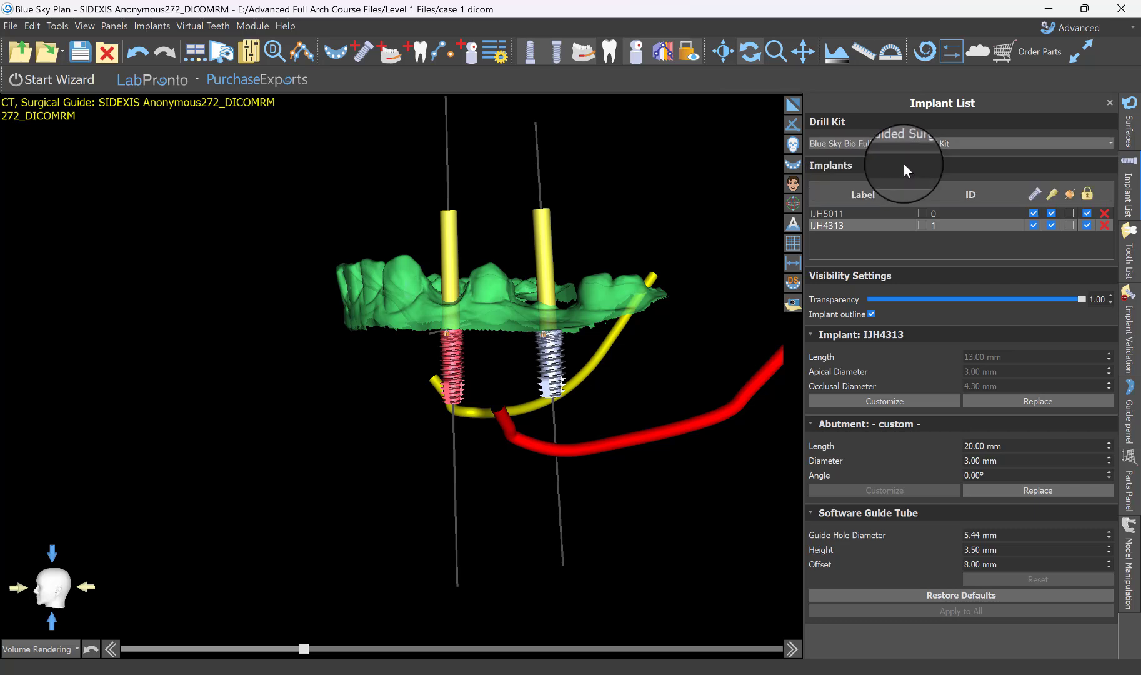
Hide implants IJH5011 and IJH4313 in the 3D view and show both again.
left_click_drag(702, 180, 969, 216)
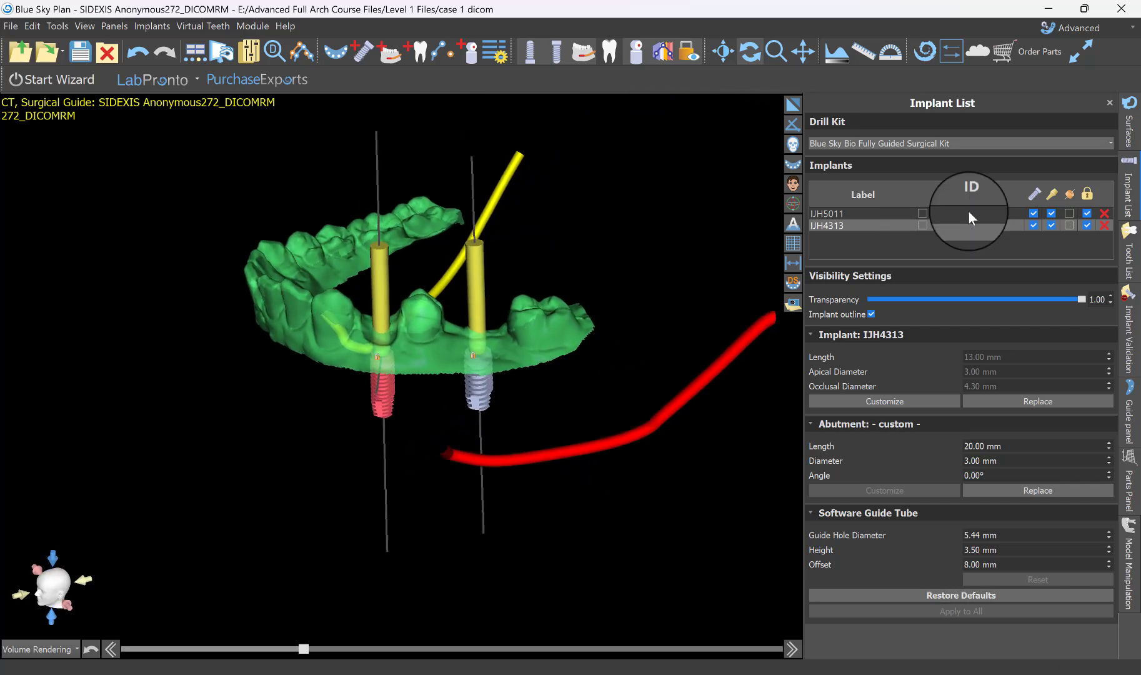
left_click(824, 213)
left_click(823, 224)
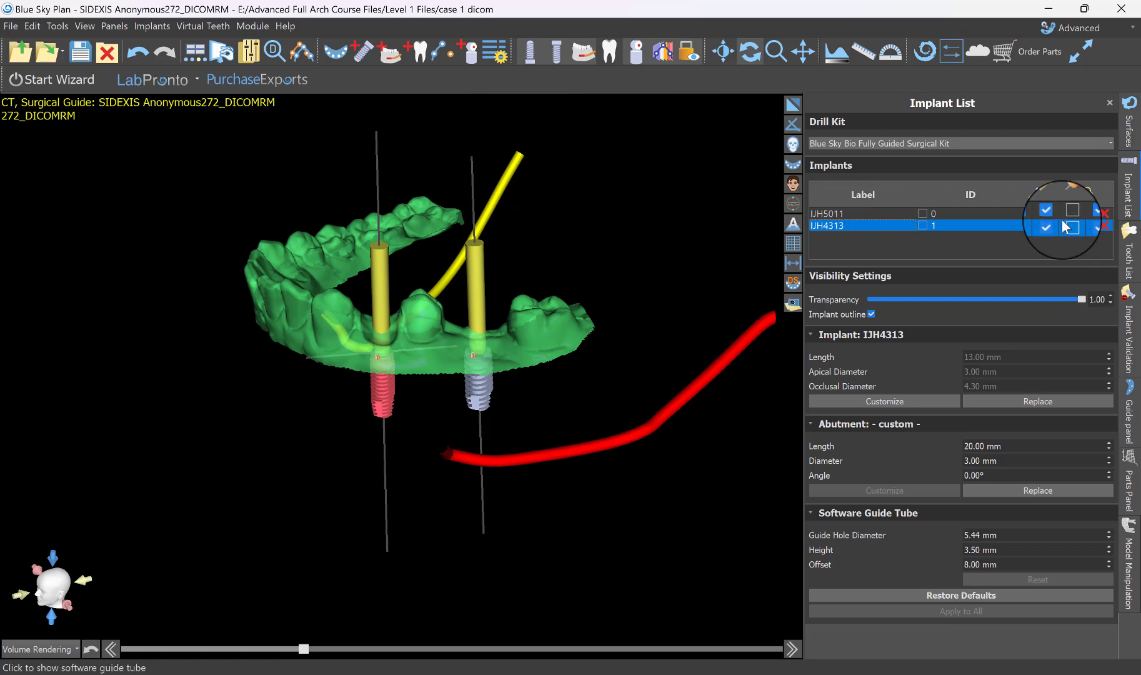
left_click(1033, 213)
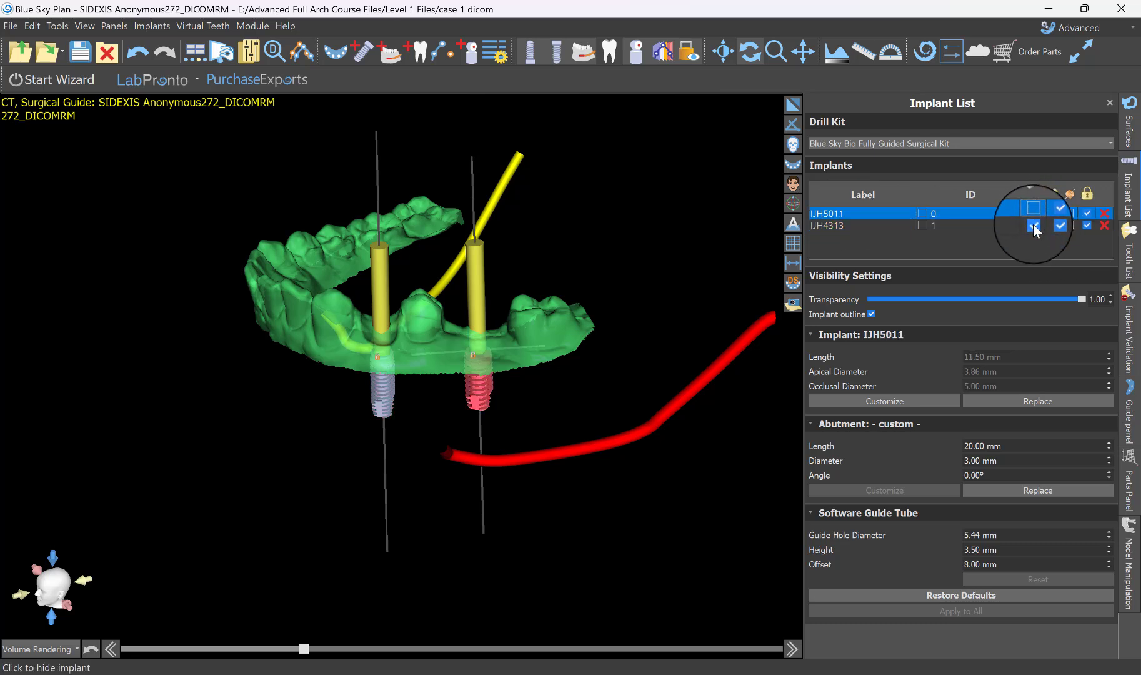
left_click(1033, 223)
left_click(1033, 215)
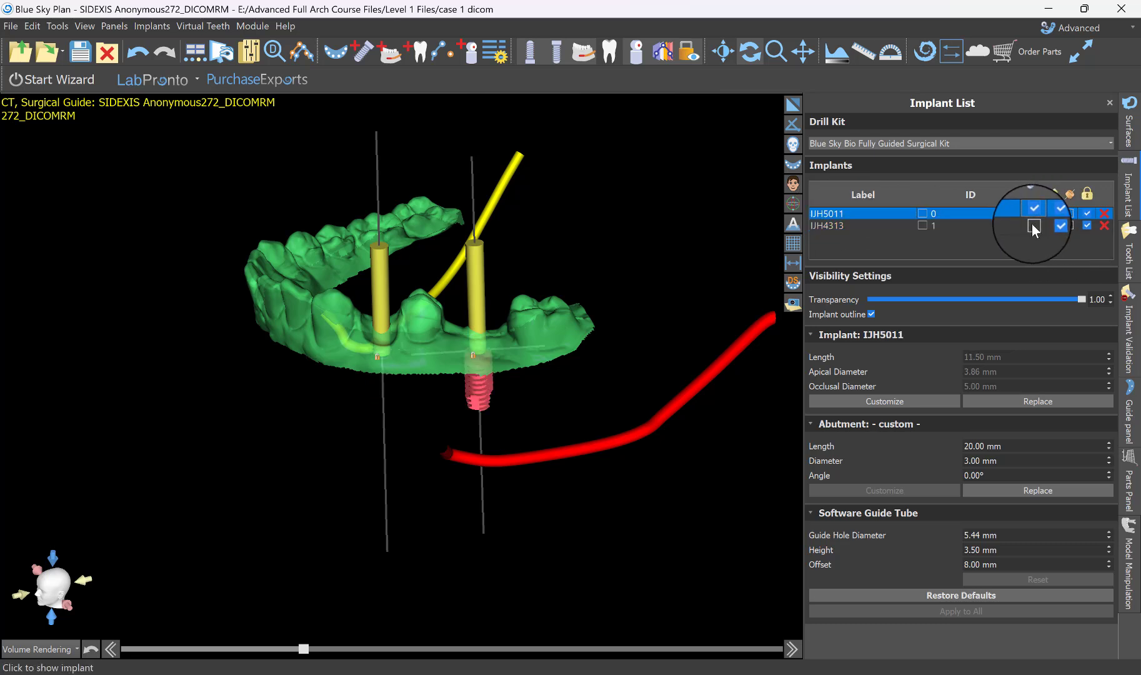
left_click(1032, 225)
Hide the abutments of both implants in the 3D view and show them again.
left_click(1051, 226)
left_click(1050, 214)
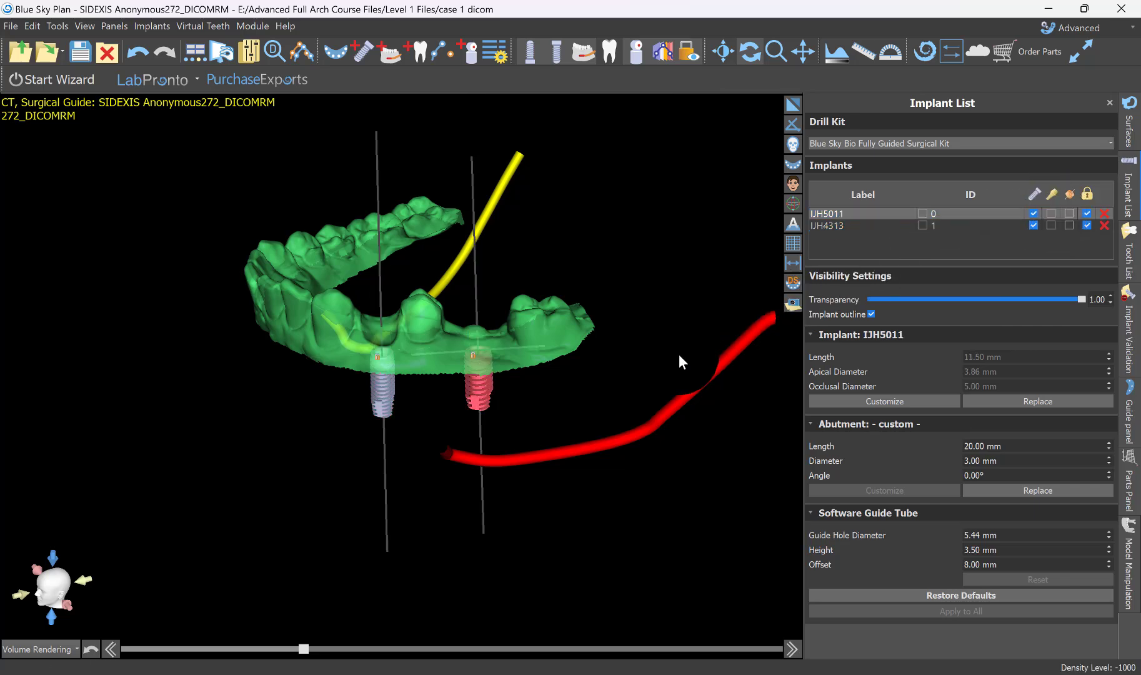
left_click_drag(677, 362, 1000, 331)
left_click(1051, 215)
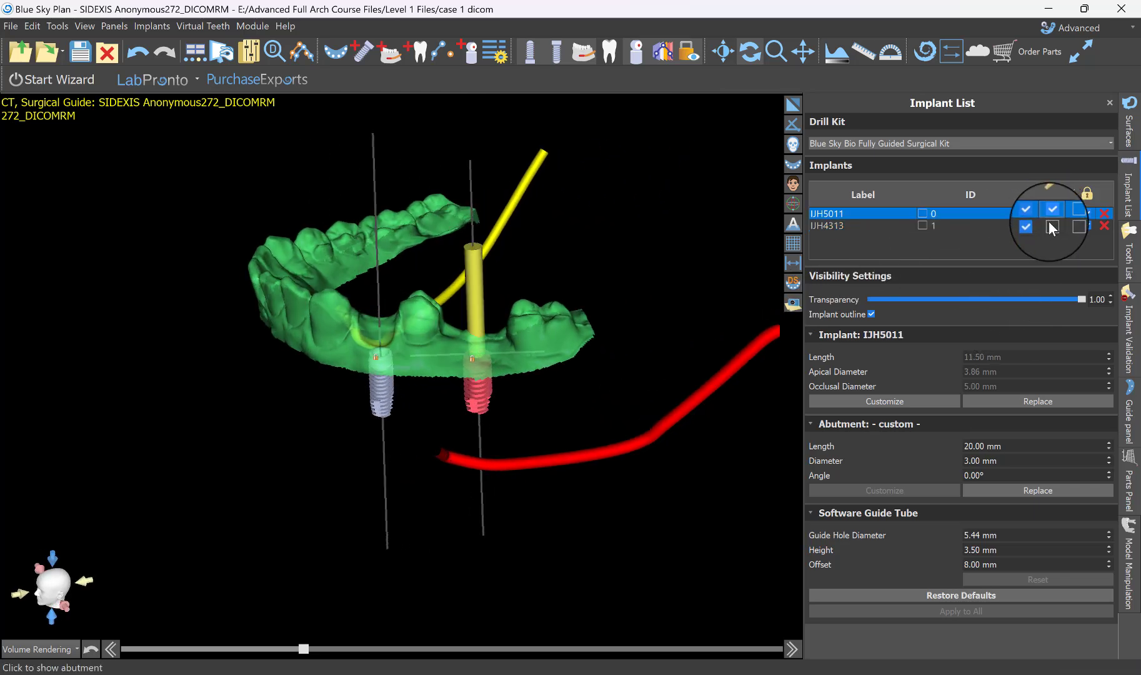
left_click(1048, 223)
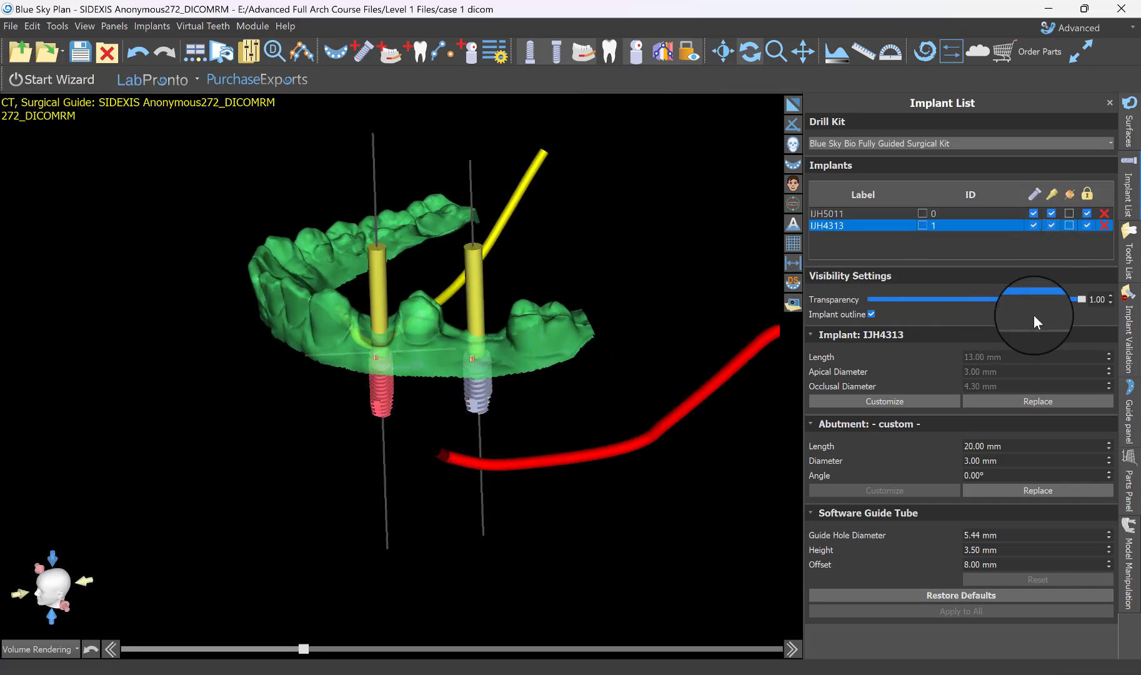
Show the software guide tubes for implants IJH5011 and IJH4313.
left_click(1068, 213)
left_click(1068, 224)
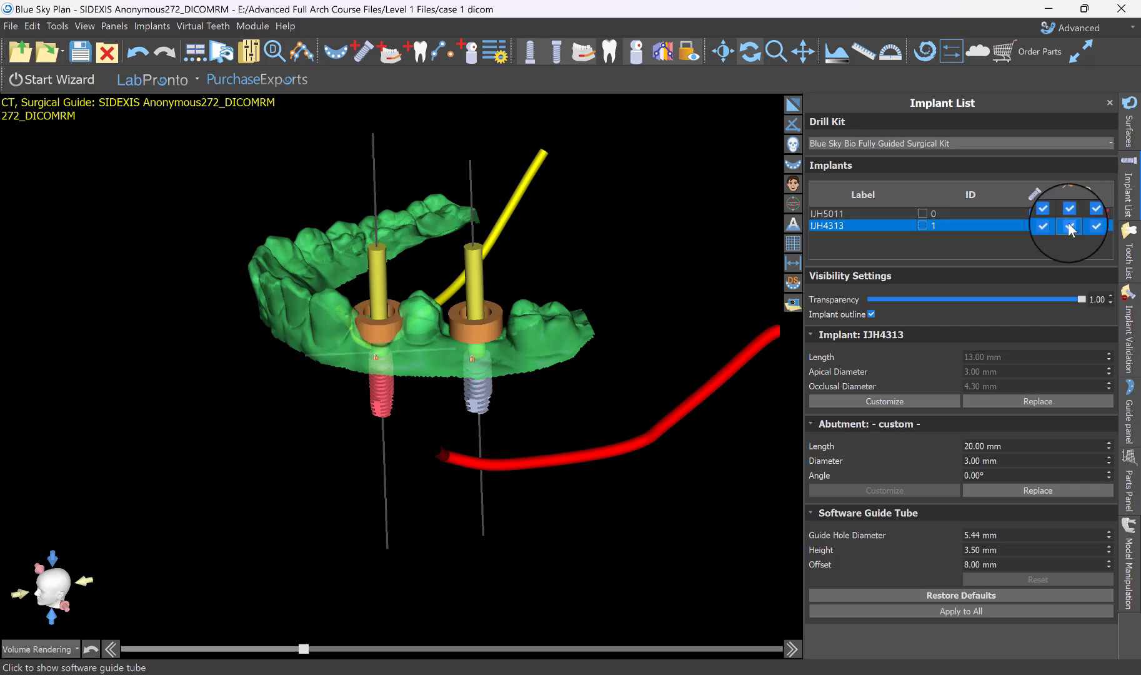
left_click_drag(468, 201, 554, 345)
left_click_drag(468, 330, 469, 325)
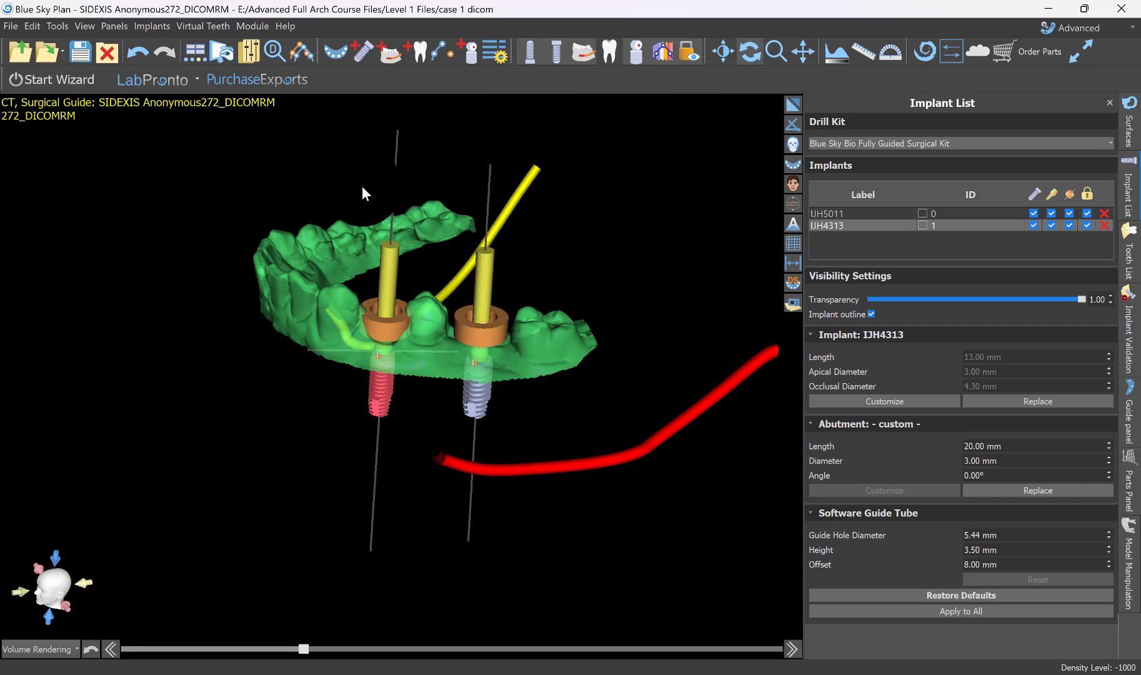
Examine both guide tubes from occlusal and side views for their overlap with the adjacent teeth and their height above the gingiva.
left_click_drag(366, 176, 463, 478)
scroll(485, 414, "up", 5)
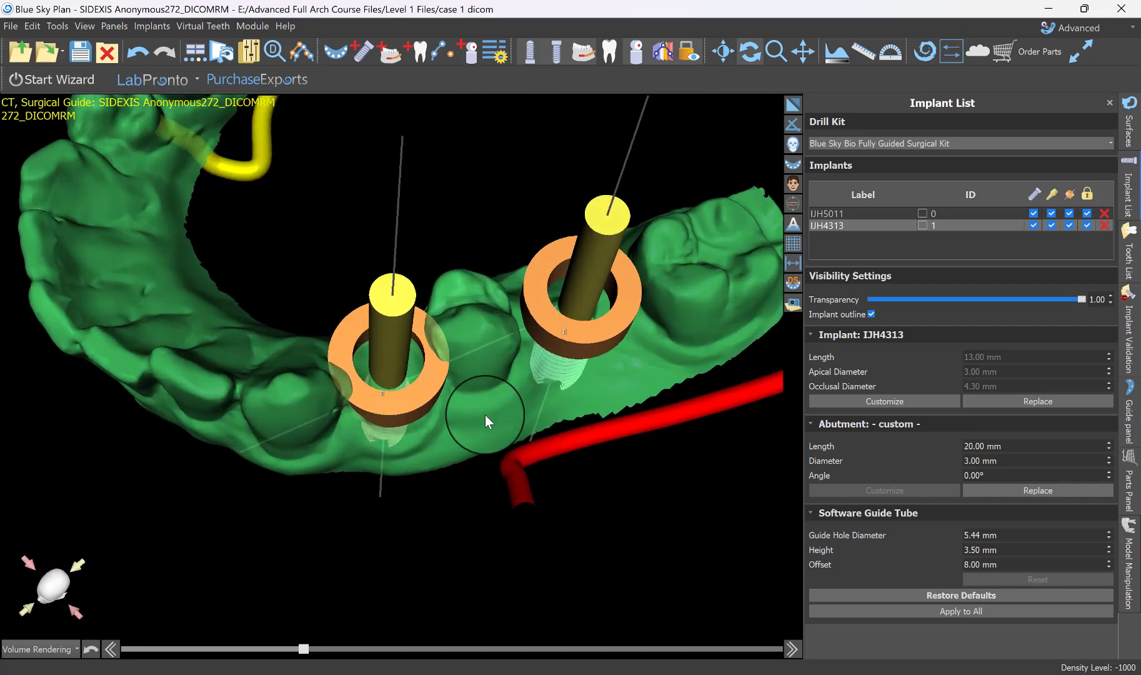
left_click_drag(485, 414, 512, 503)
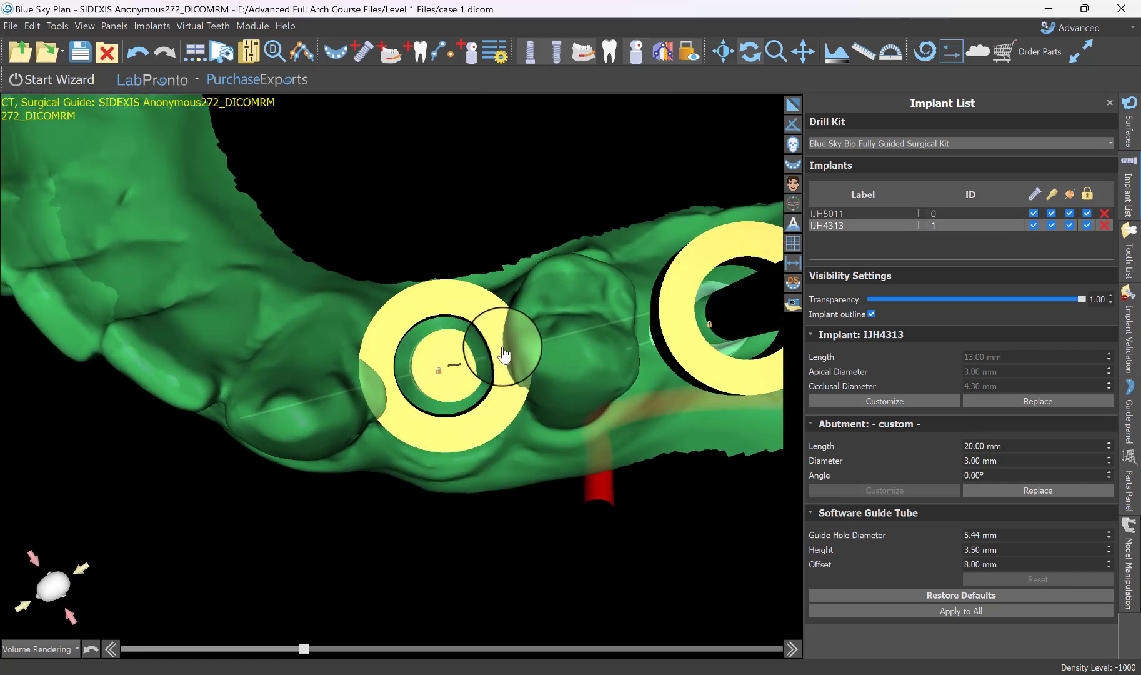
left_click_drag(481, 477, 367, 408)
scroll(431, 428, "up", 3)
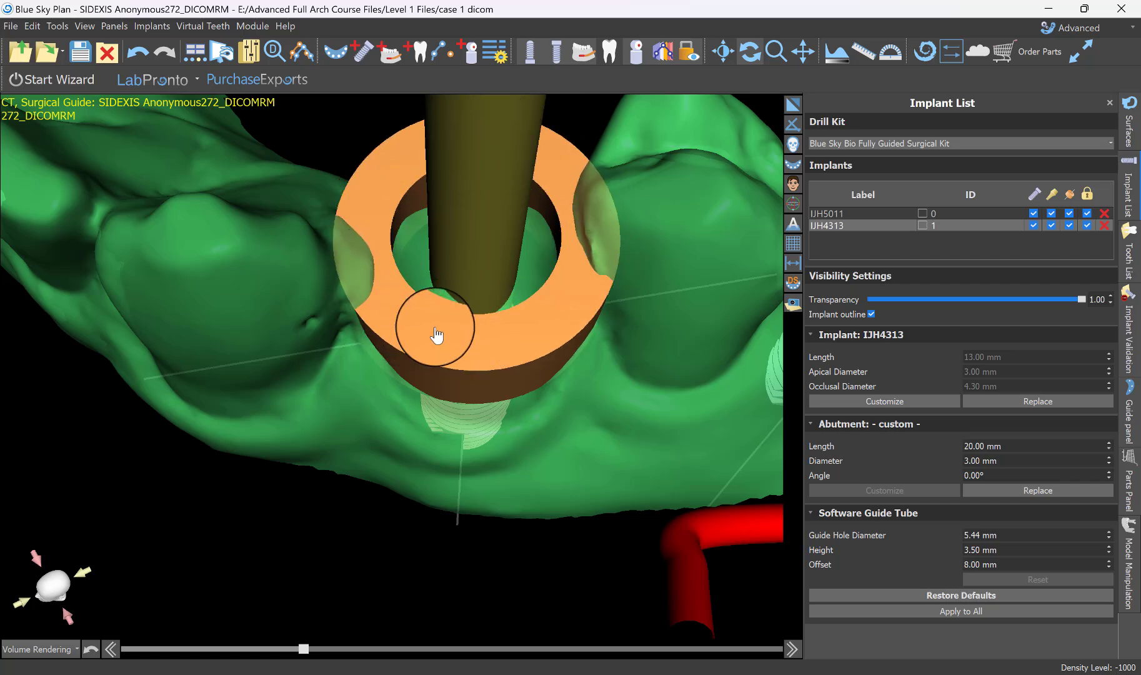
scroll(437, 340, "down", 5)
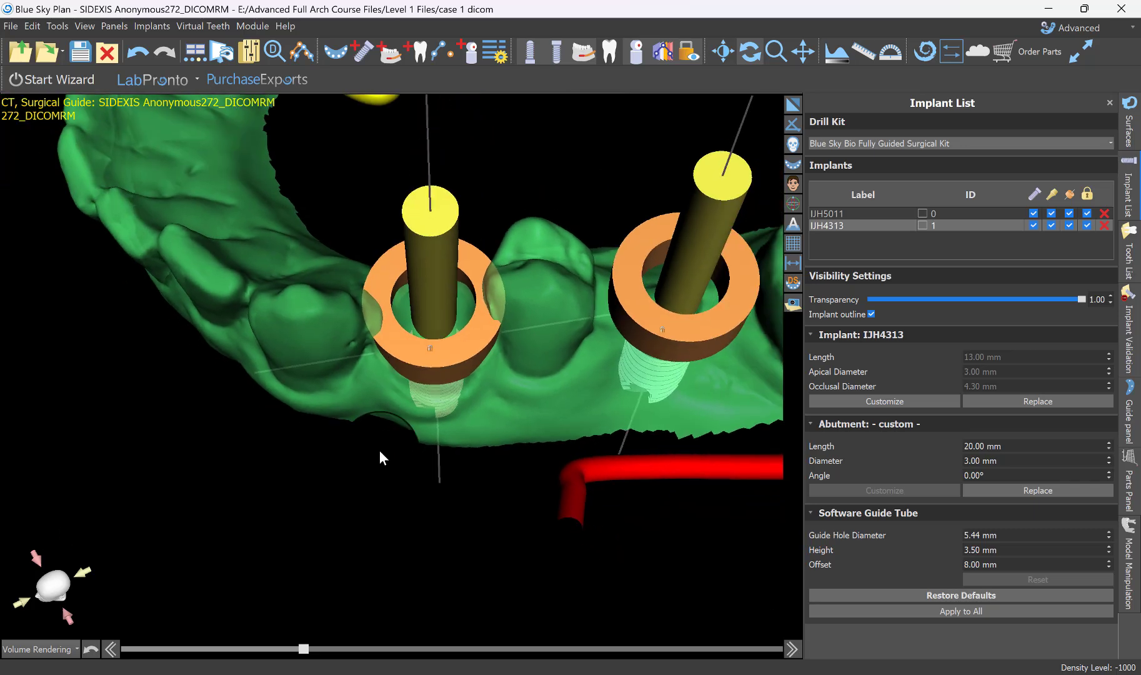
left_click_drag(379, 458, 392, 255)
left_click_drag(402, 372, 357, 491)
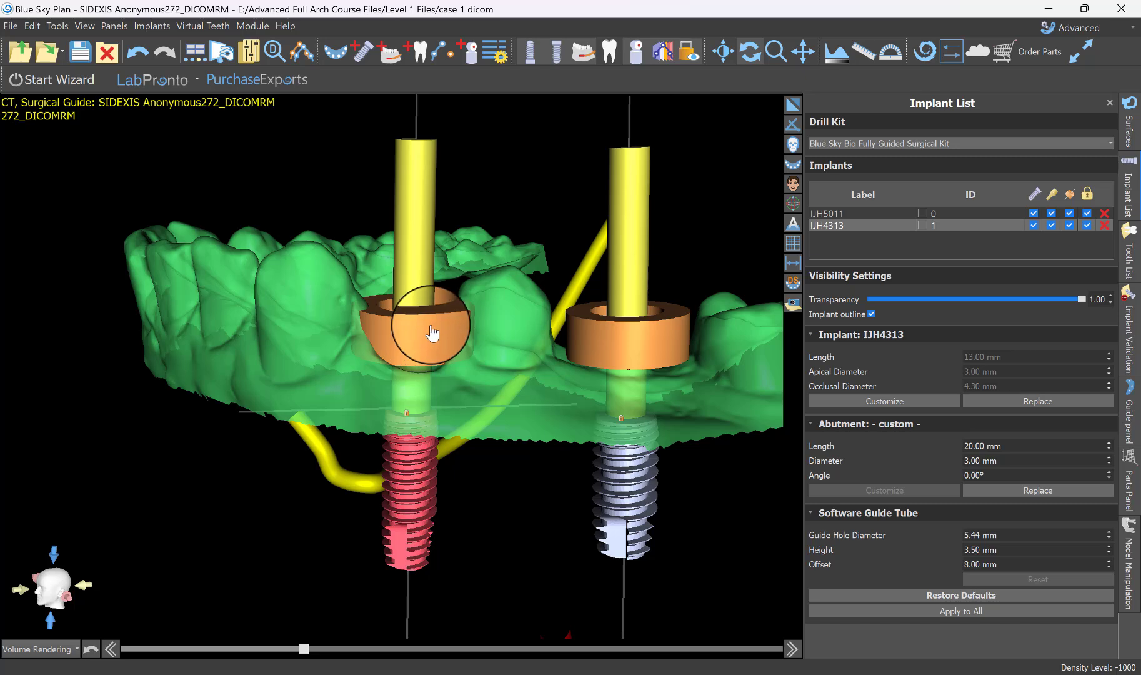
left_click_drag(493, 278, 378, 197)
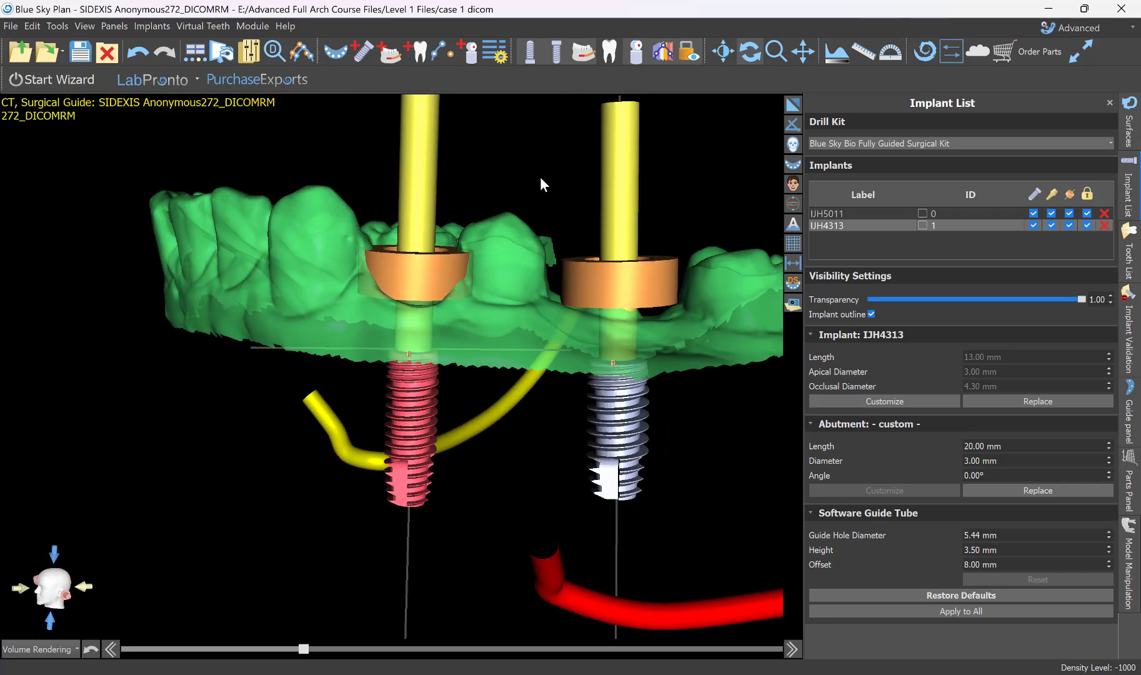
left_click_drag(540, 176, 493, 330)
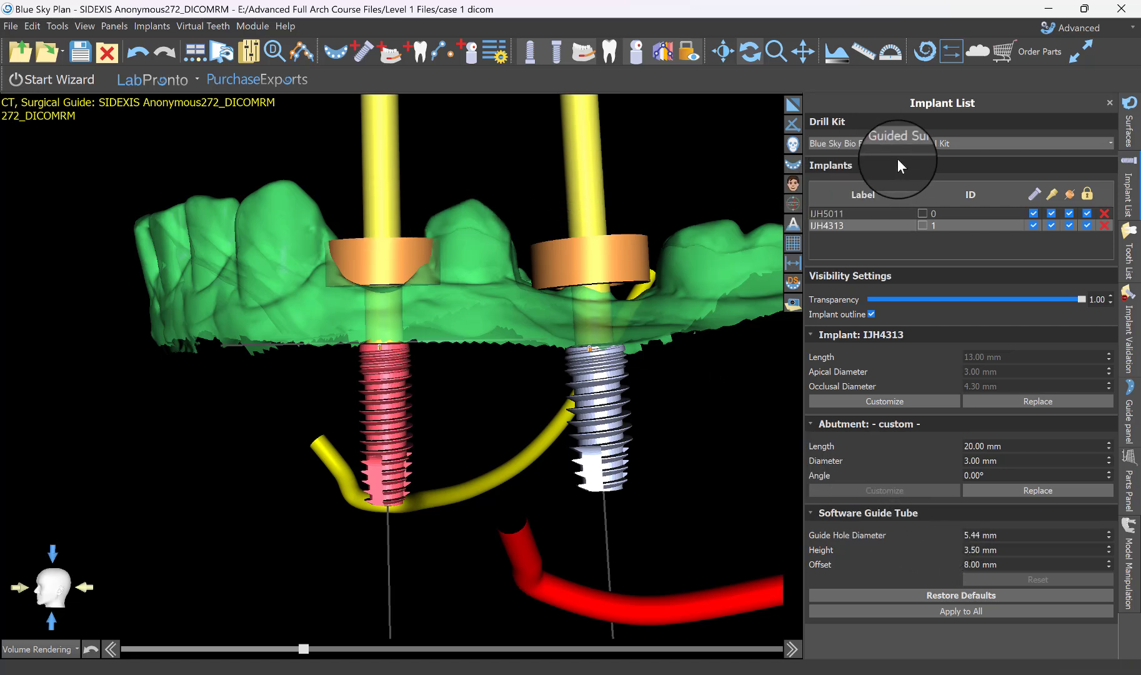
left_click_drag(491, 363, 522, 407)
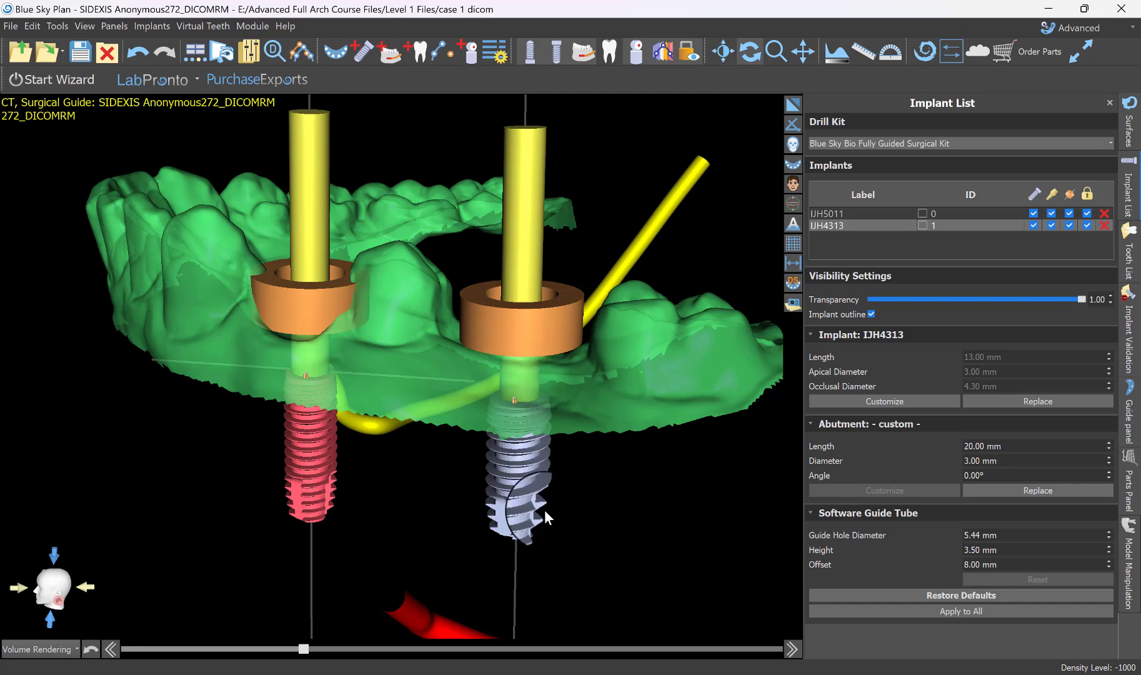
left_click_drag(460, 594, 446, 537)
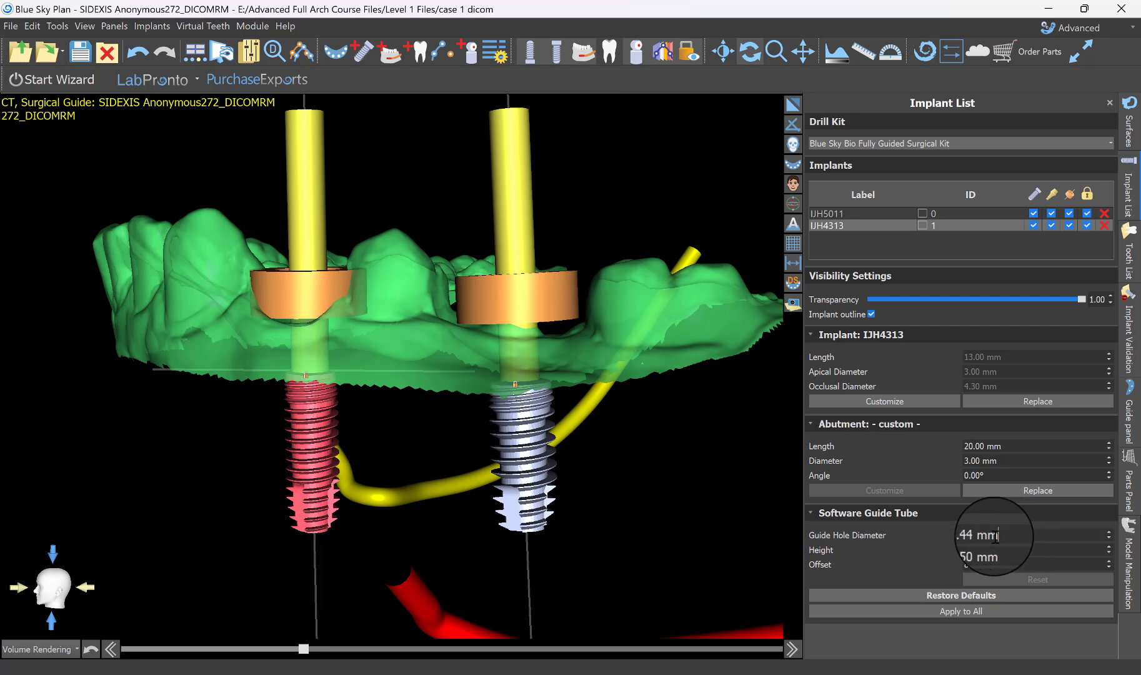
Set the first premolar implant's guide hole diameter to 5.15 mm and its guide tube height to 5.00 mm.
left_click_drag(994, 536, 912, 539)
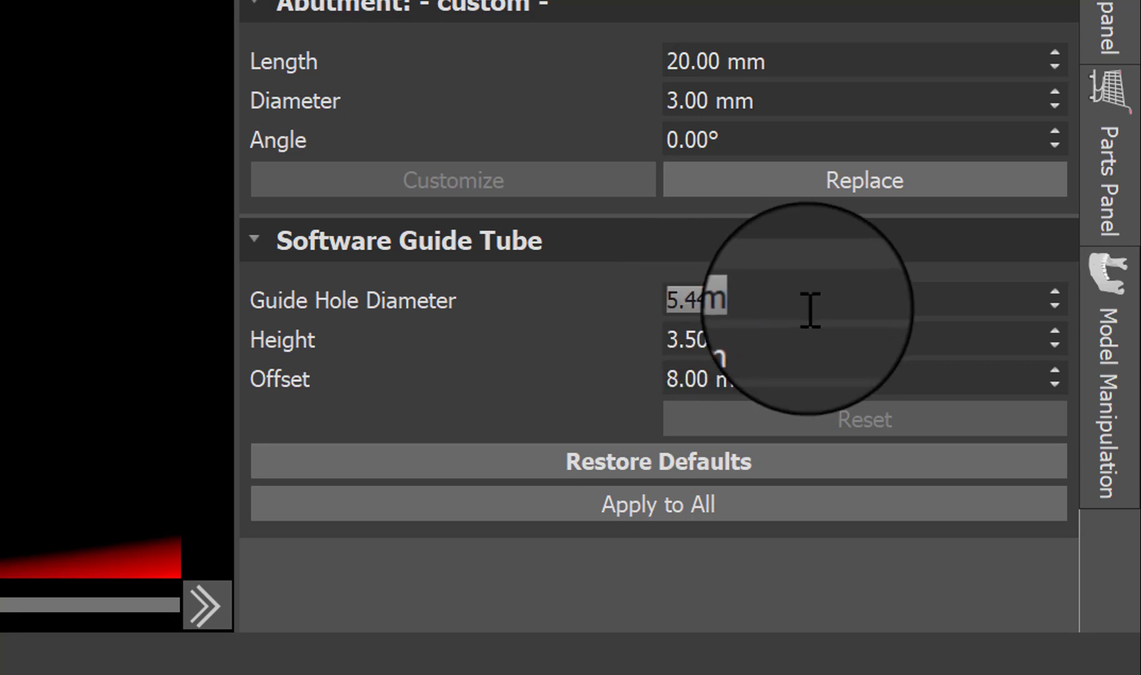
type("5")
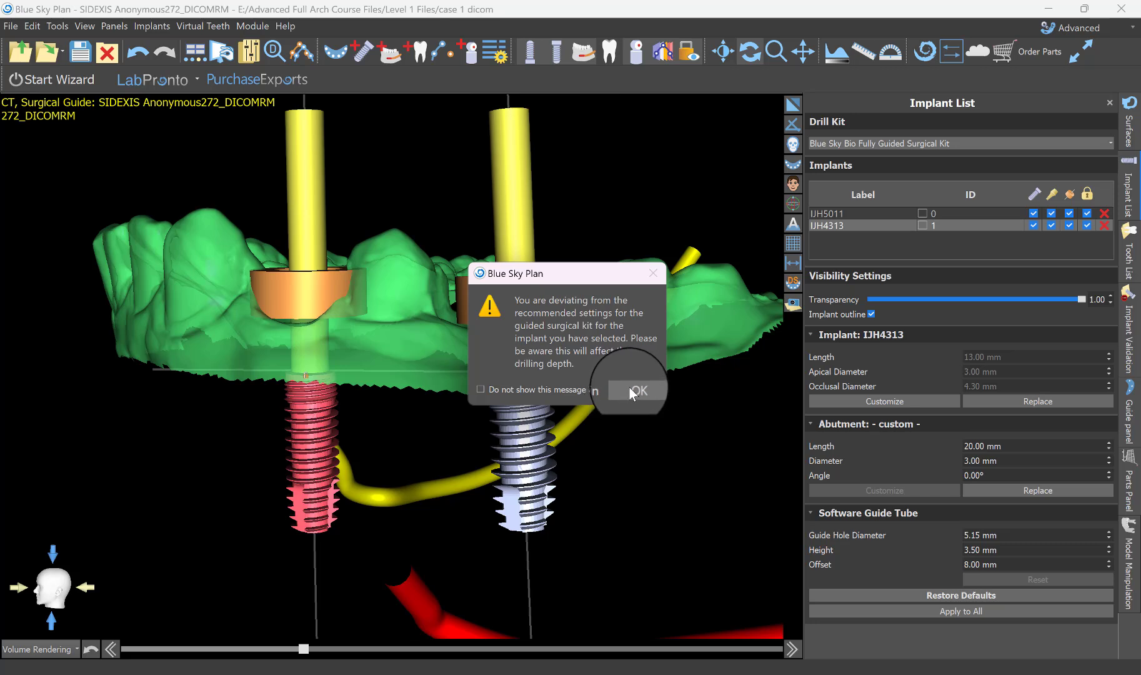
left_click(628, 387)
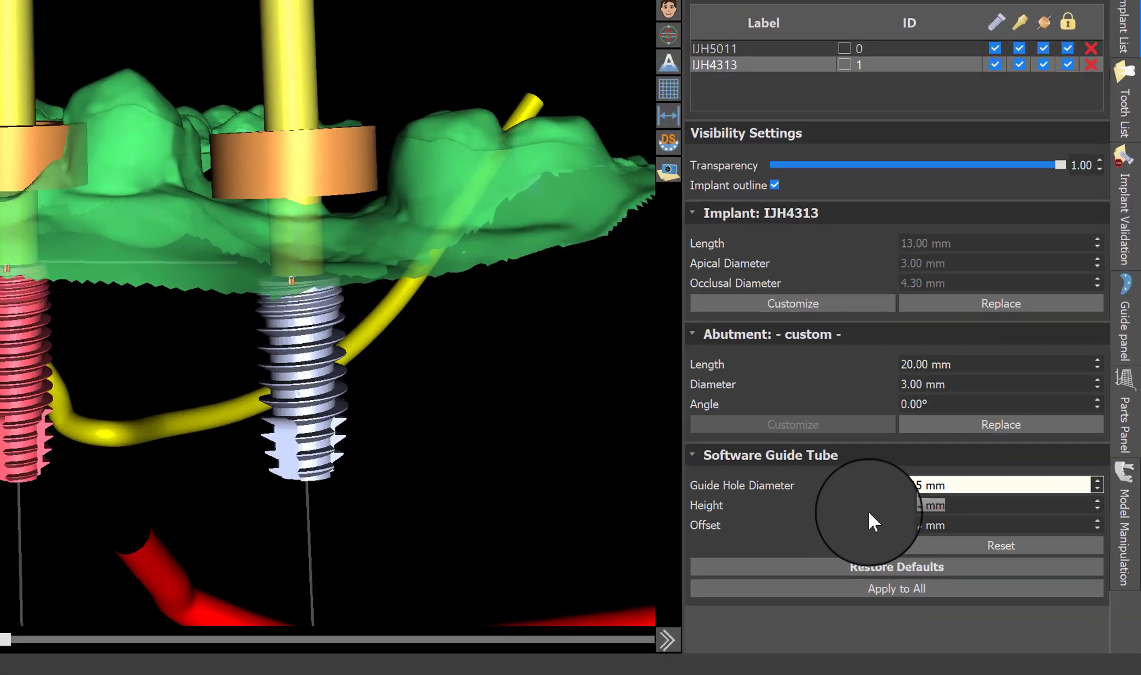
type("5")
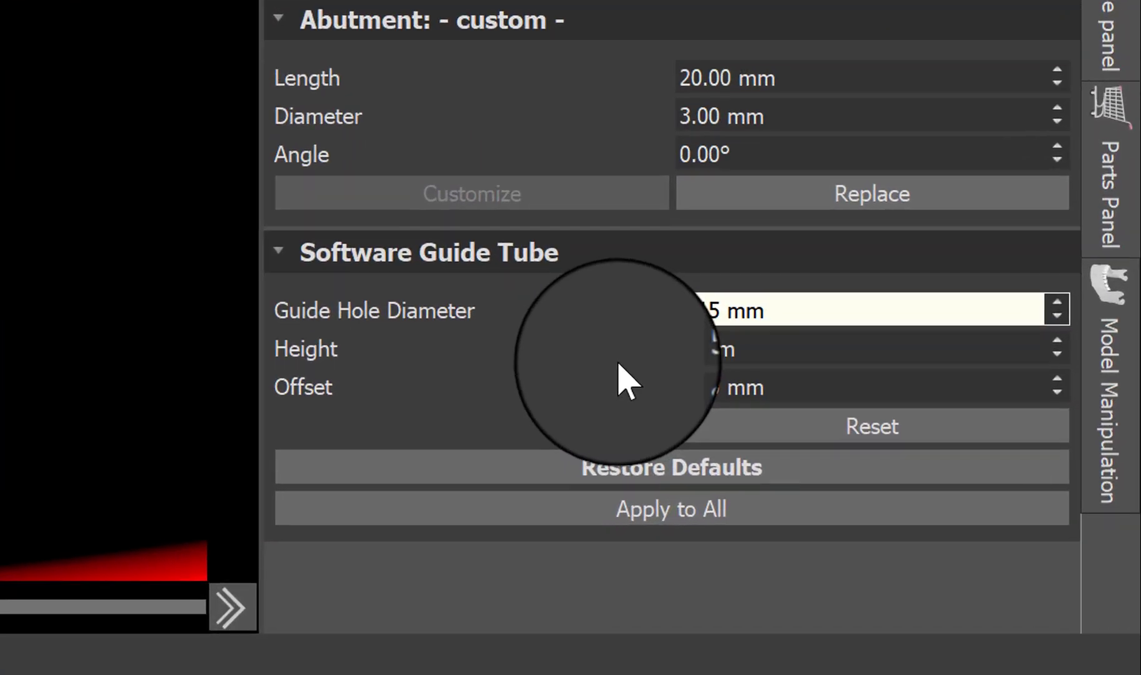
key("Return")
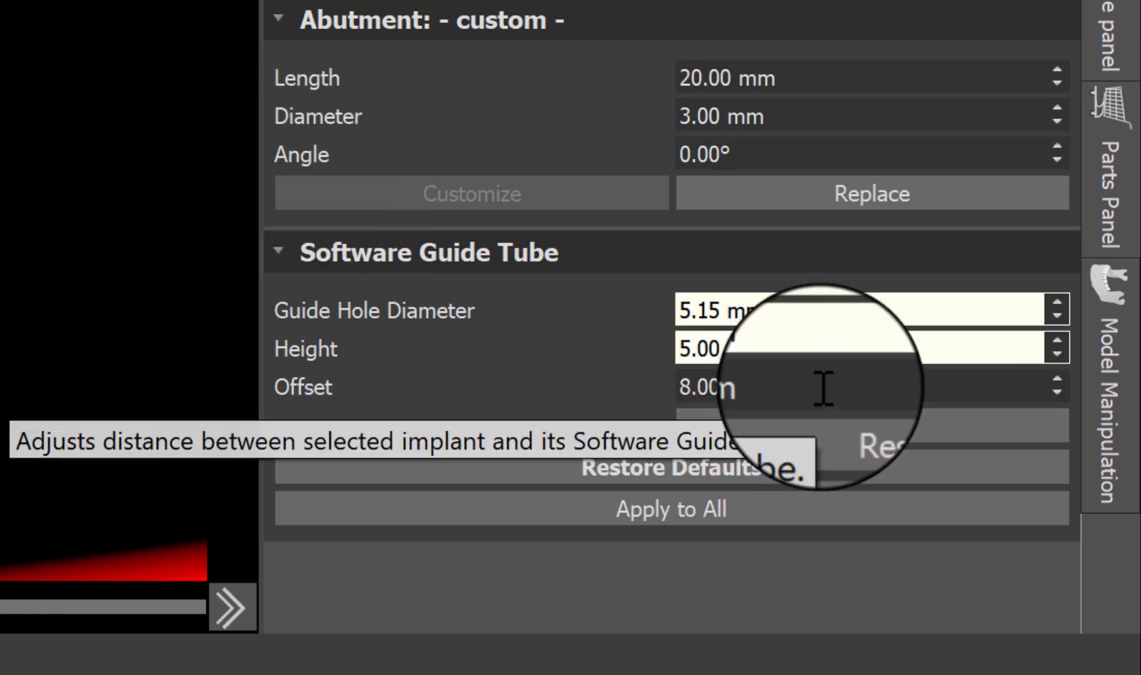
Select the software guide tube's offset value and examine the distance between the implants and their tubes in an enlarged side view.
left_click_drag(823, 388, 525, 388)
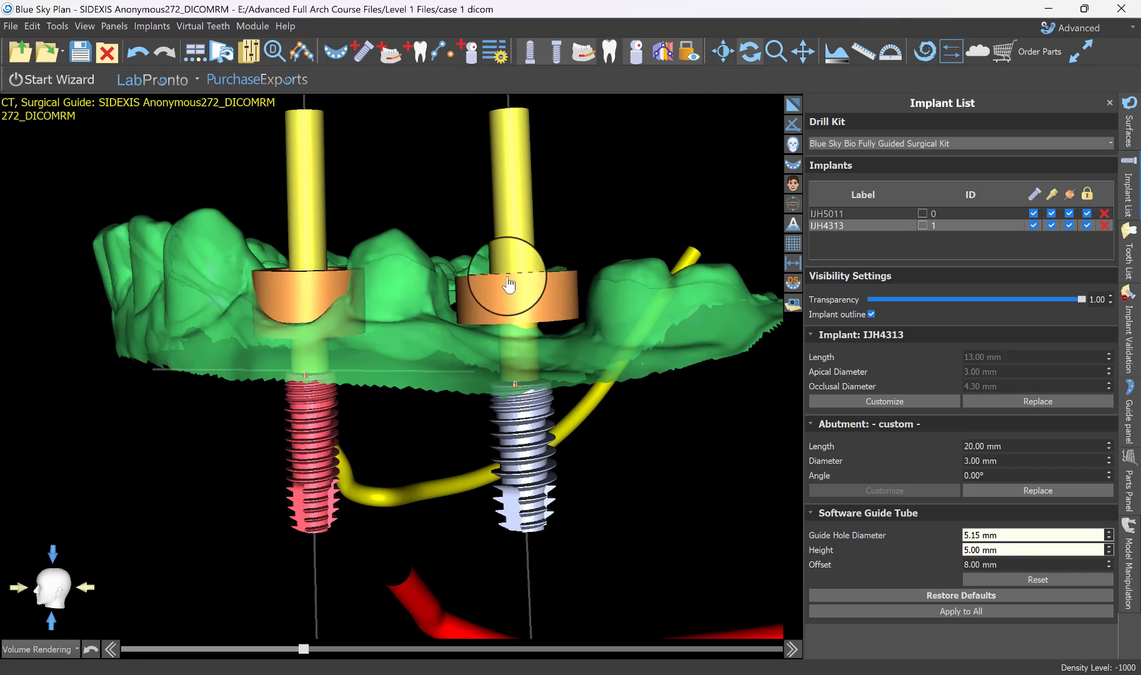
scroll(614, 414, "up", 5)
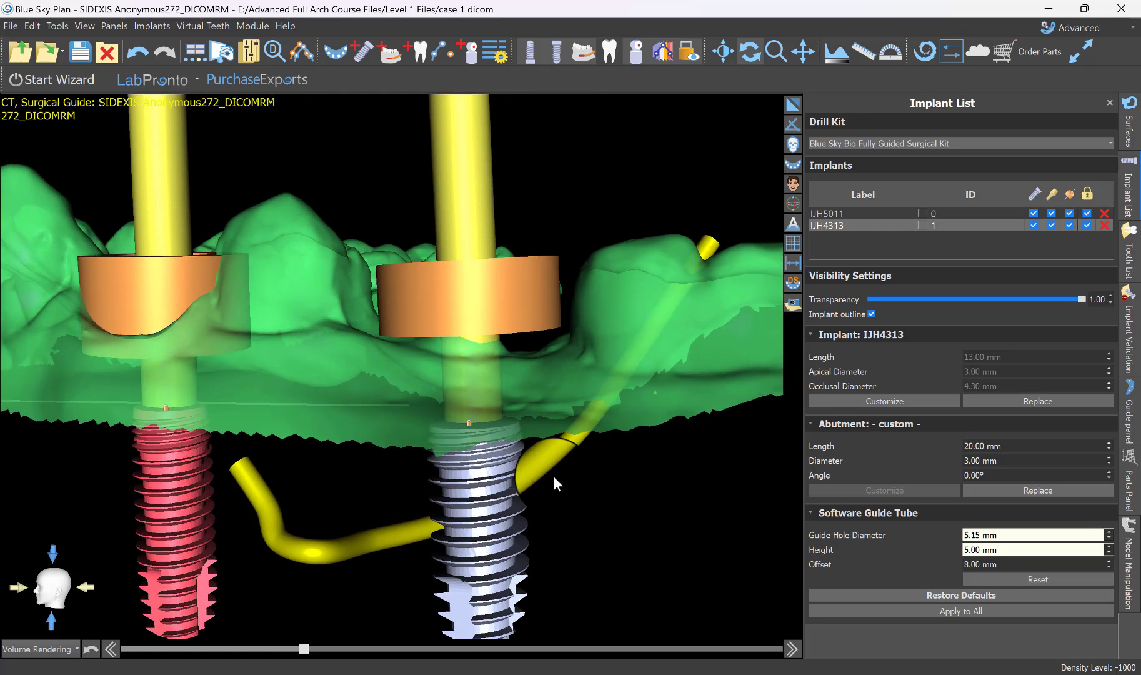
left_click_drag(560, 468, 486, 468)
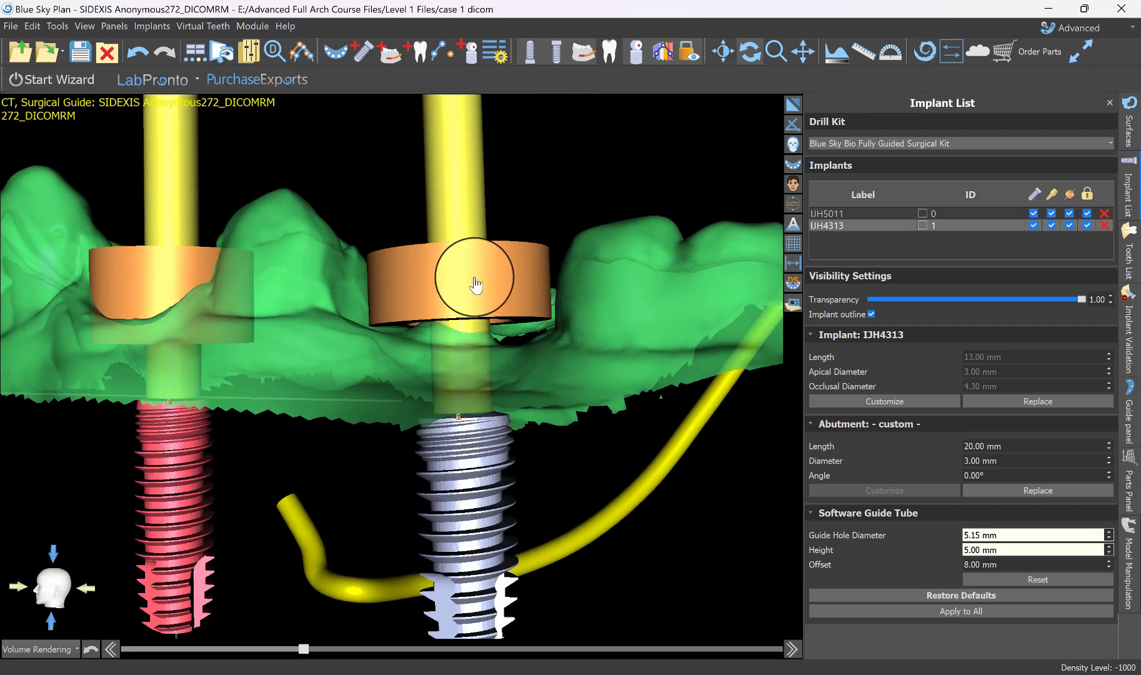
Set the software guide tube offset of implant IJH4313 to 8.50 mm and dismiss the resulting notice.
left_click_drag(461, 250, 453, 332)
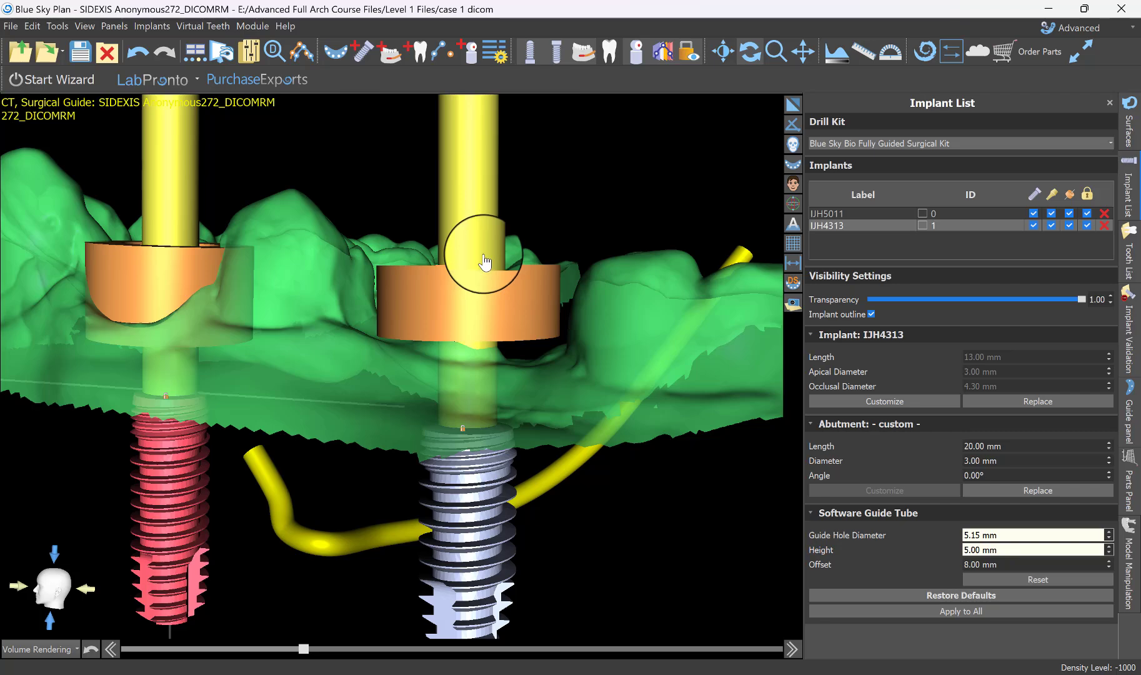
scroll(505, 213, "down", 2)
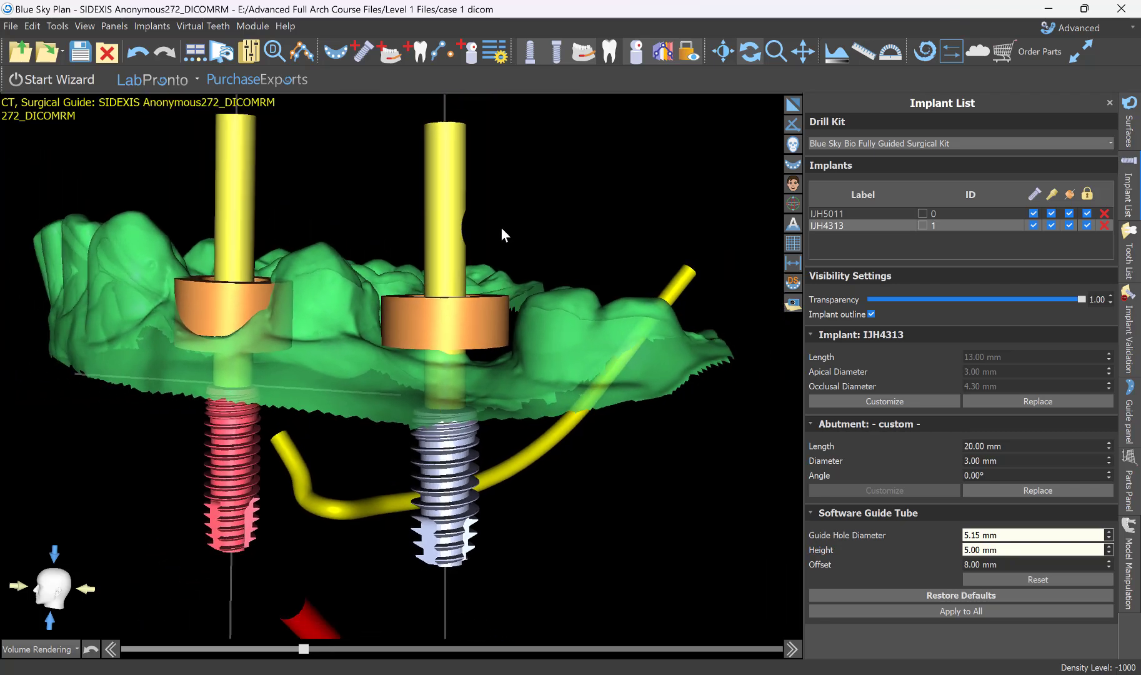
scroll(501, 229, "down", 1)
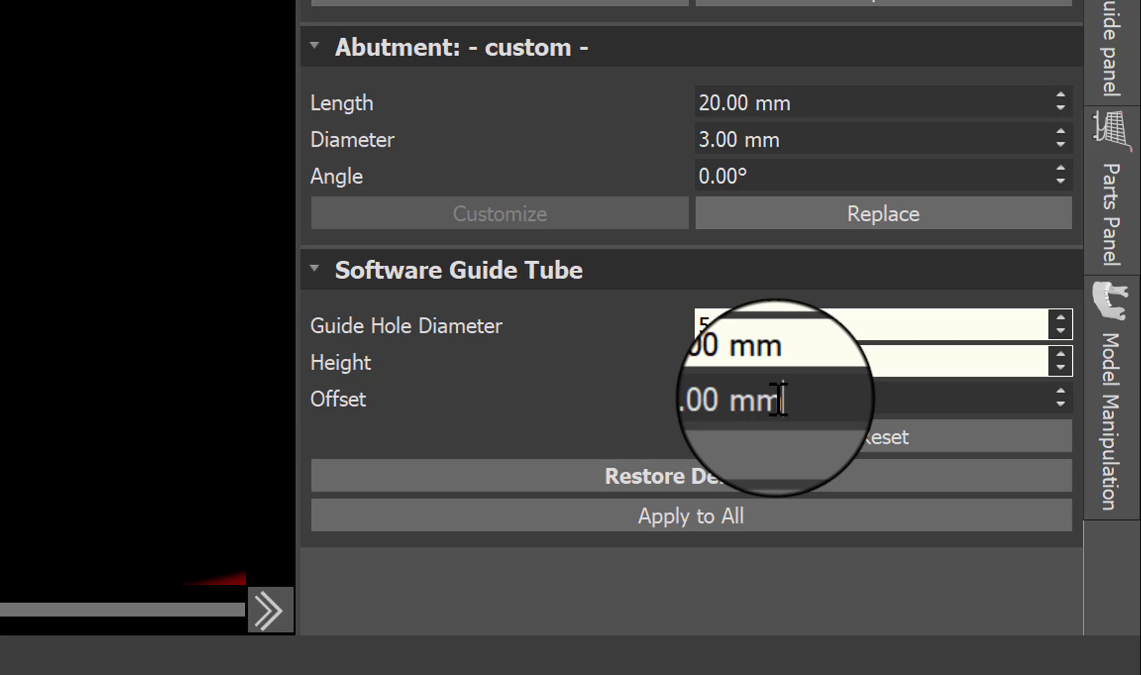
left_click_drag(995, 564, 893, 558)
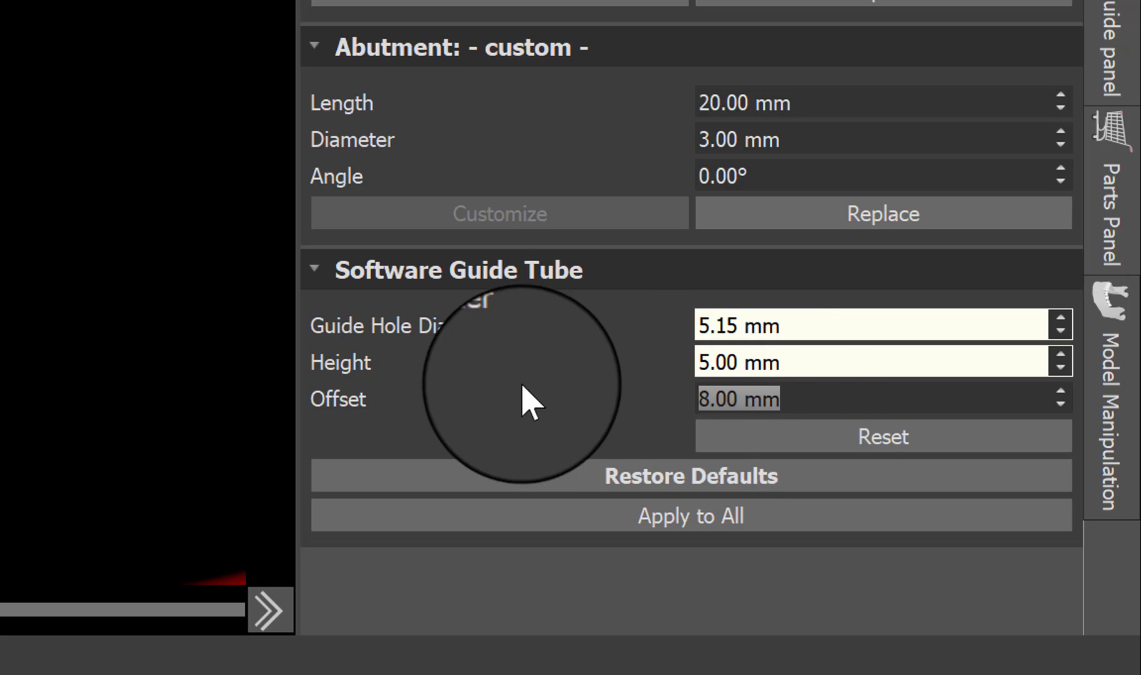
type("8.5")
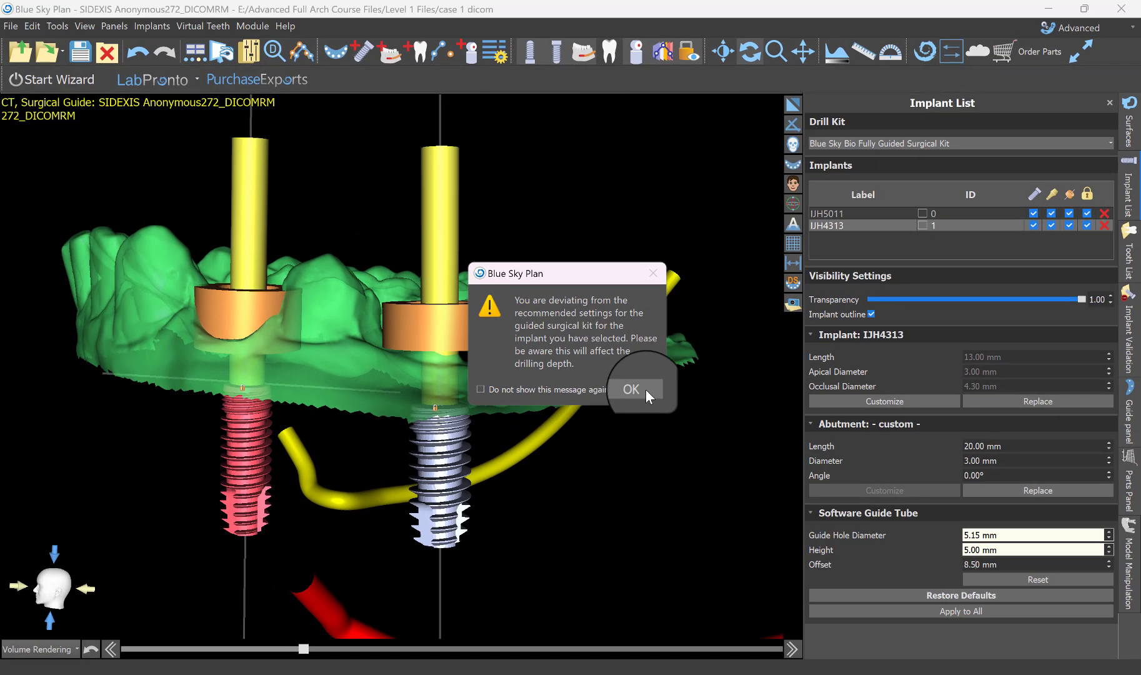
left_click(646, 389)
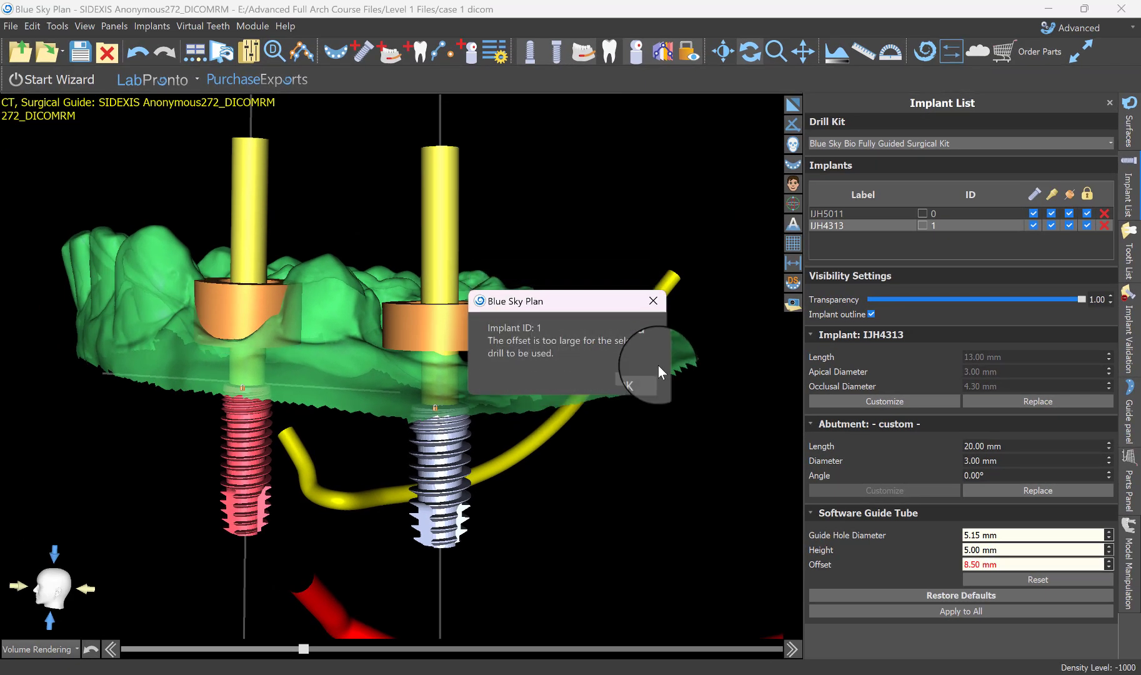
left_click(638, 382)
Apply implant IJH4313's software guide tube settings to all guide tubes.
left_click_drag(631, 326, 526, 460)
scroll(479, 479, "up", 4)
left_click_drag(425, 563, 326, 506)
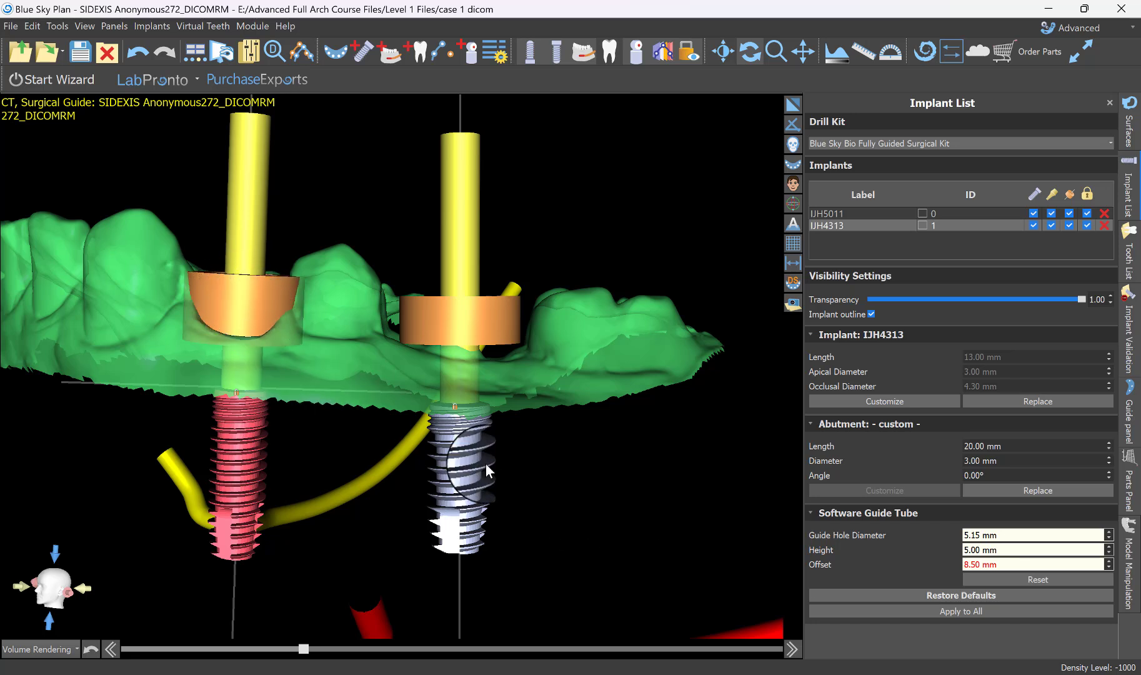
left_click(464, 455)
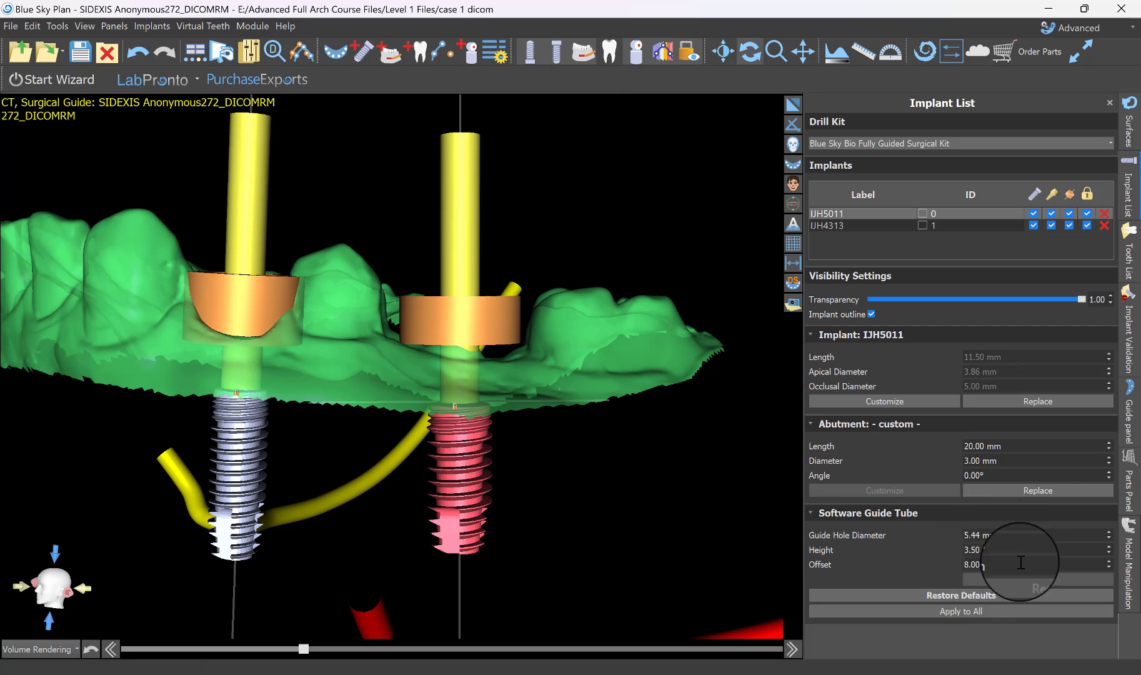
left_click(944, 610)
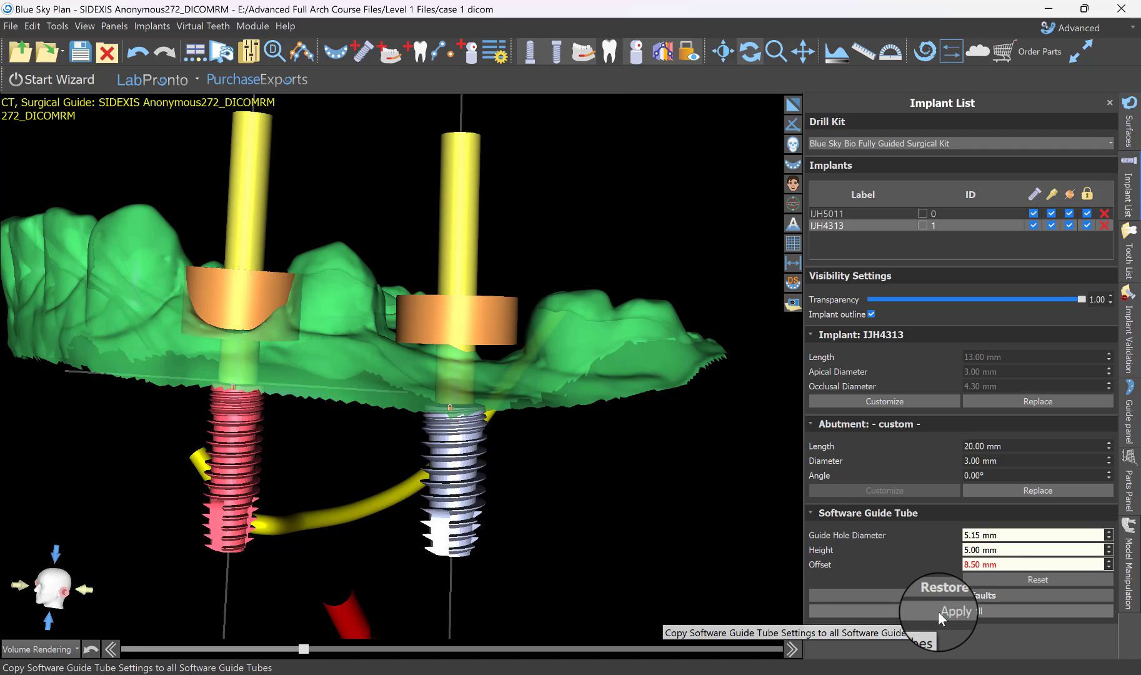
left_click(937, 611)
left_click_drag(633, 443, 390, 502)
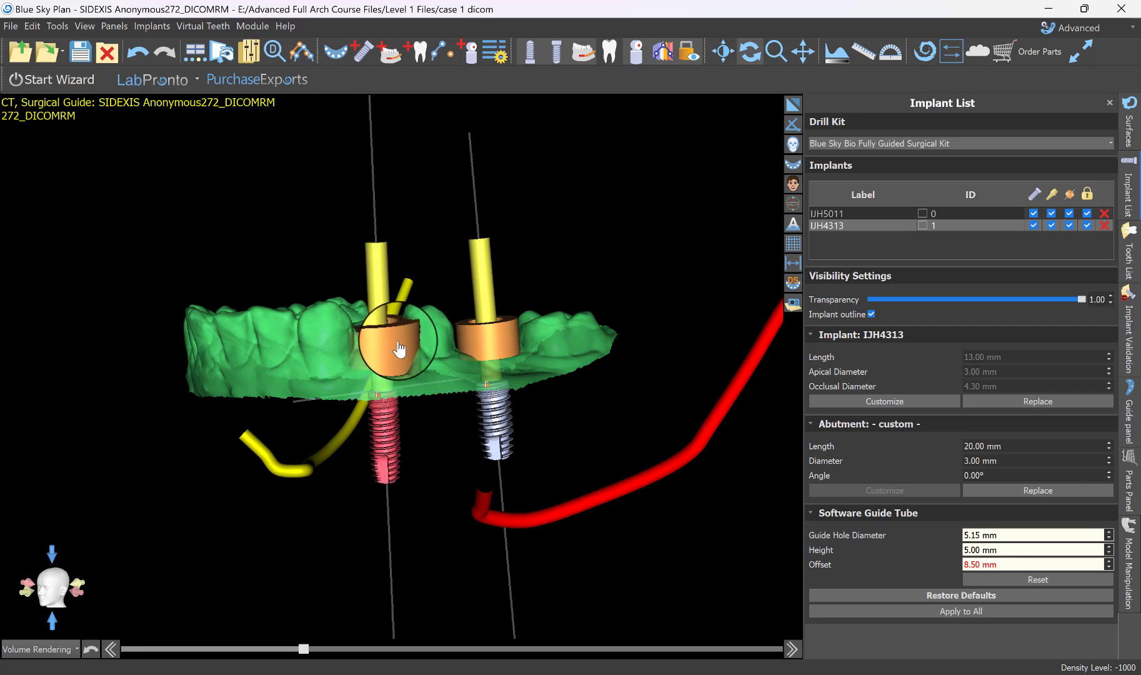
left_click_drag(435, 281, 441, 383)
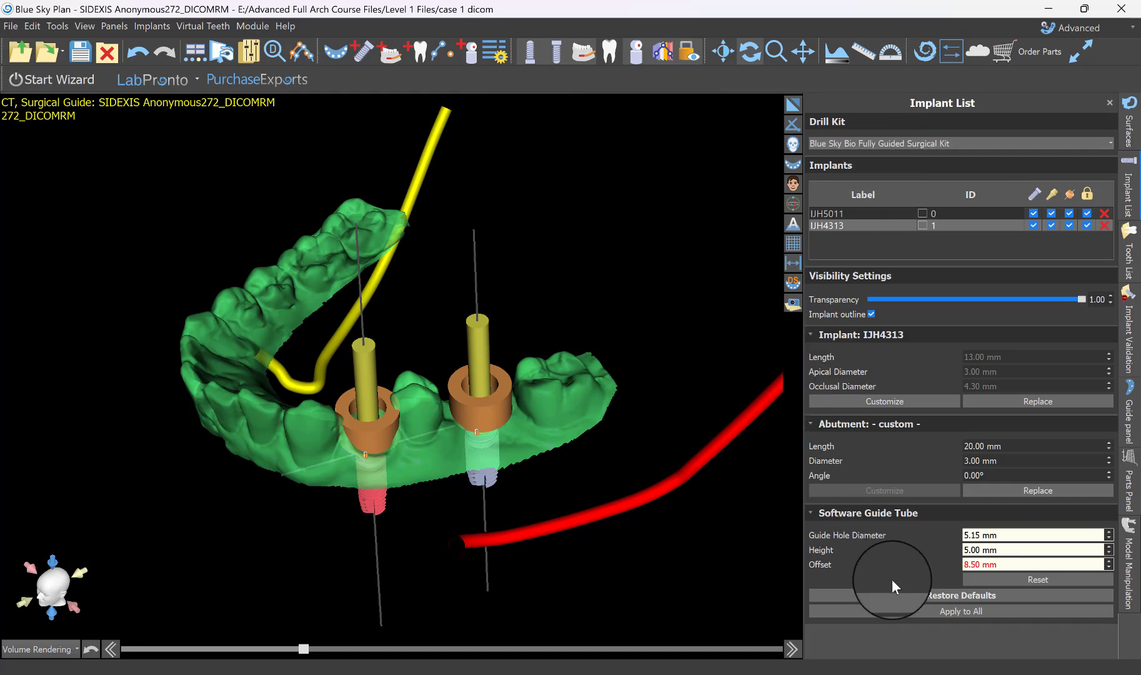
Open the guide fabrication settings and choose the green case 1 gingiva stl surface as the fabrication model.
left_click(115, 26)
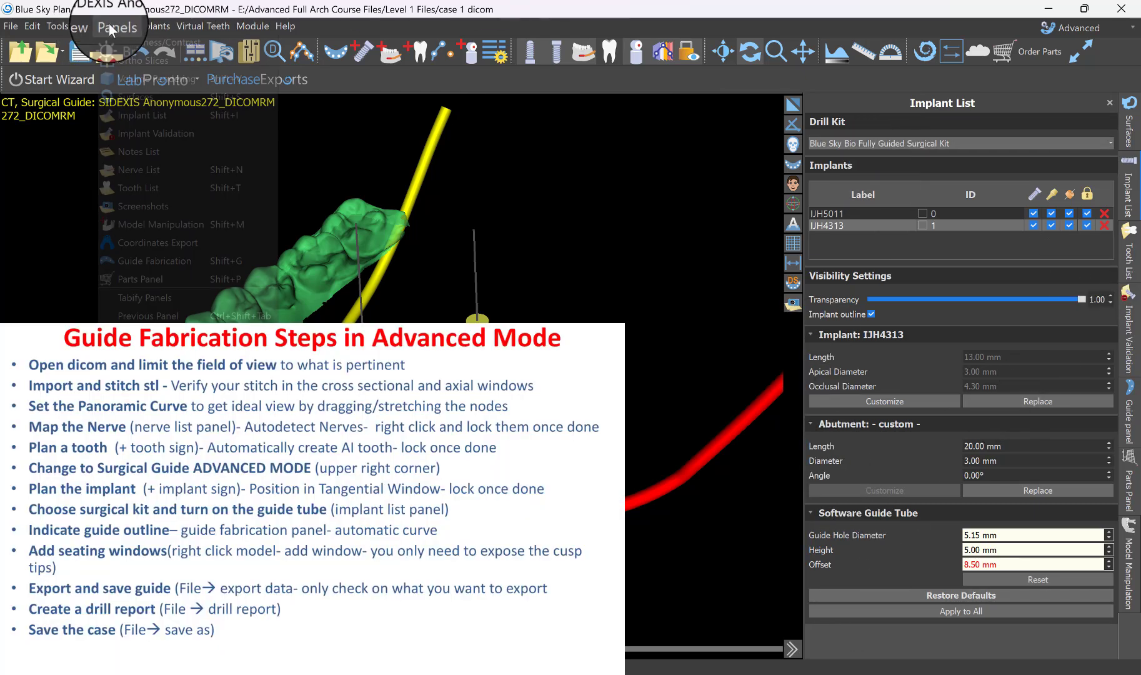
left_click(127, 261)
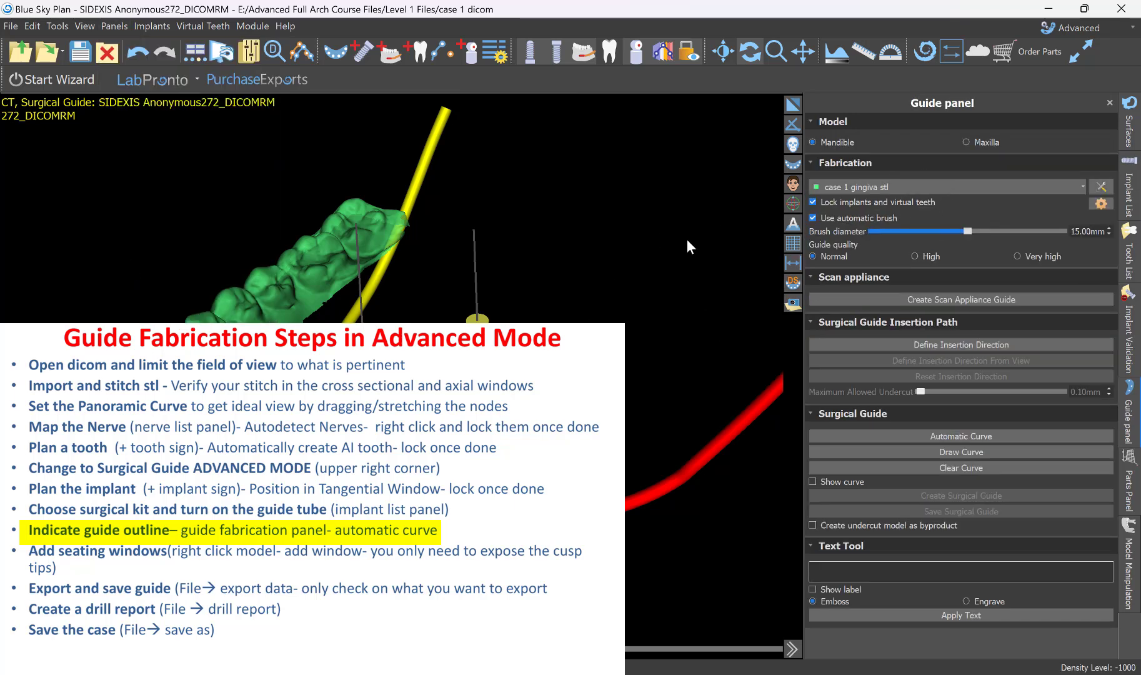
left_click(1129, 125)
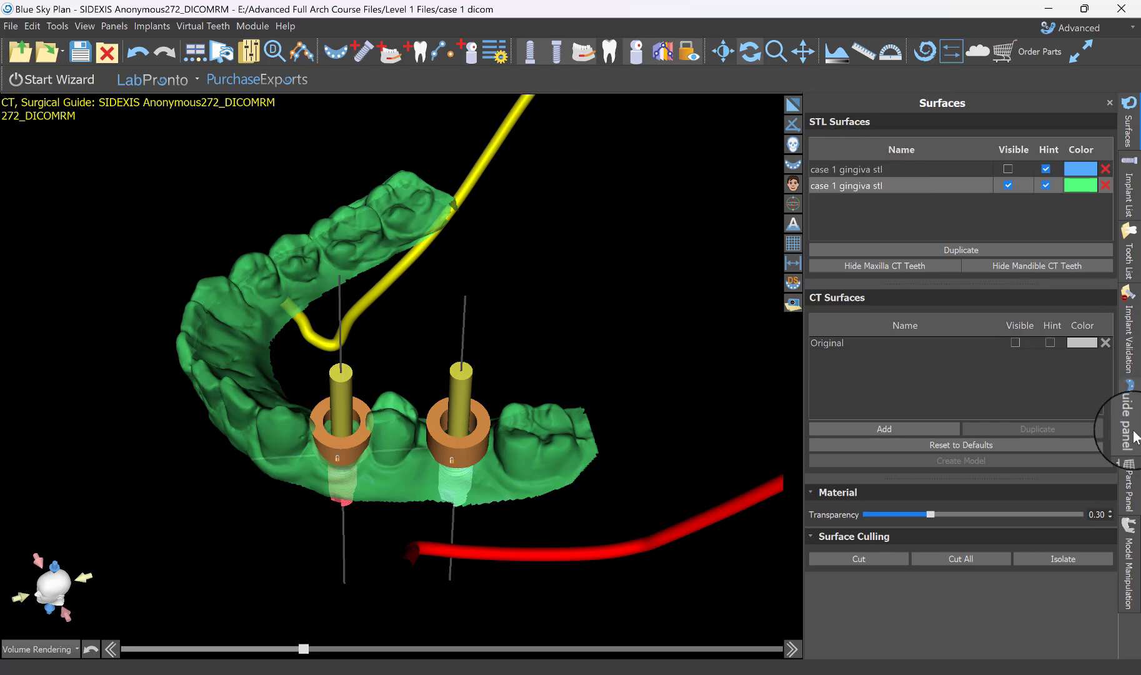
left_click(1125, 393)
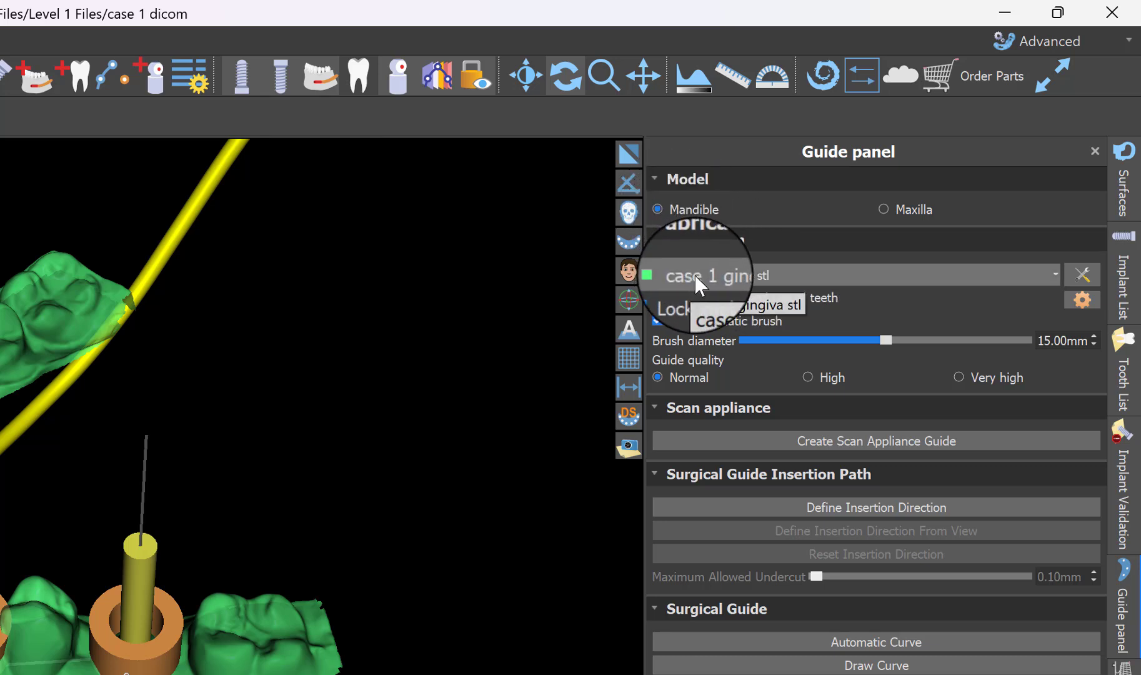
left_click(731, 274)
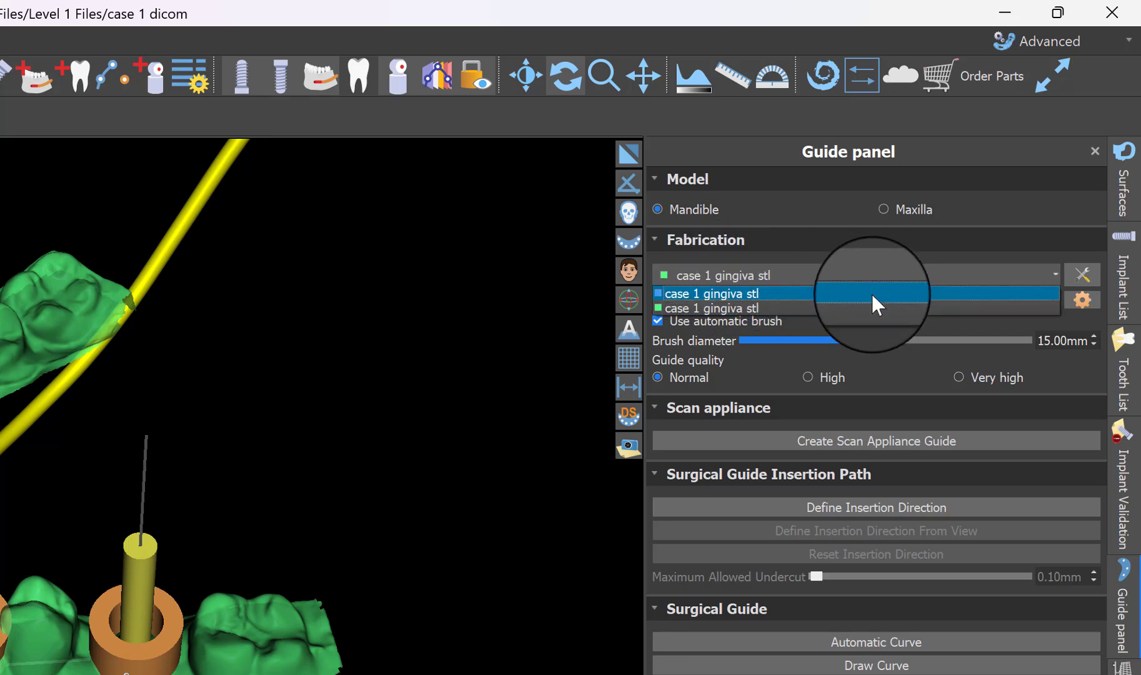
left_click(742, 268)
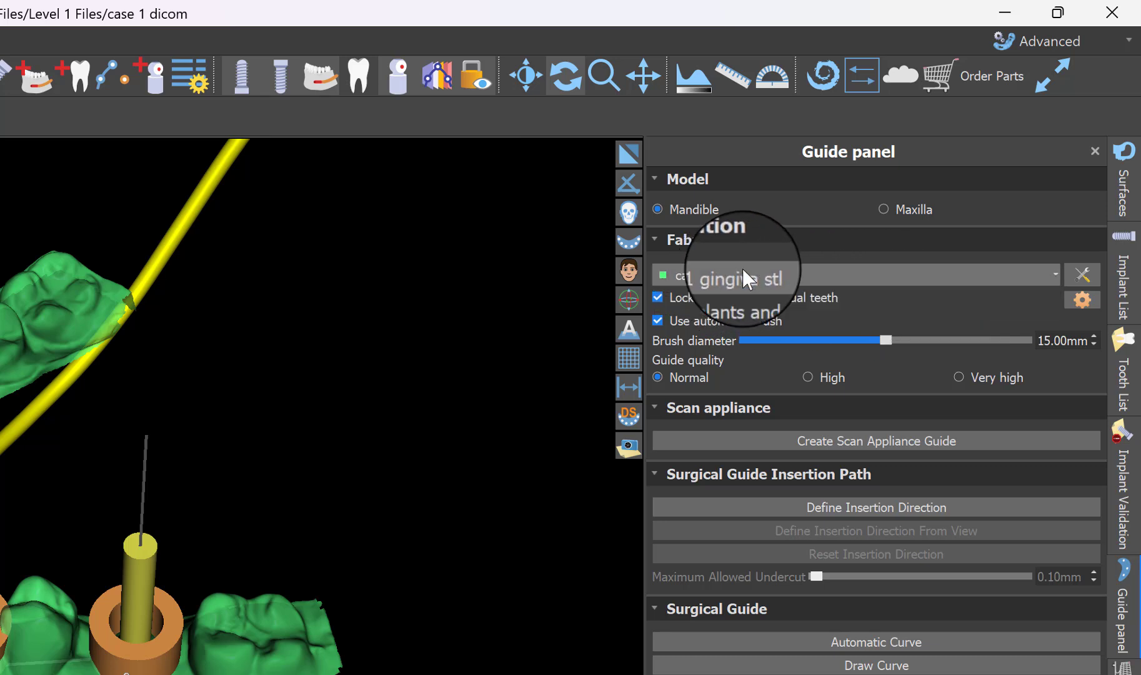
left_click(743, 268)
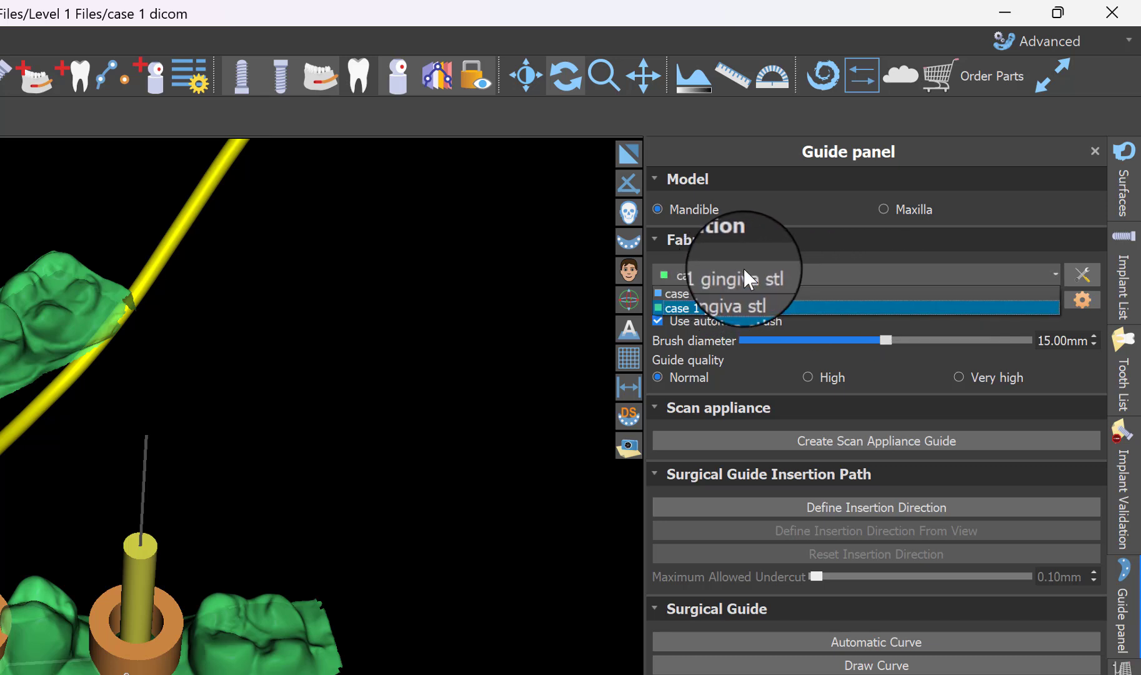
left_click(709, 307)
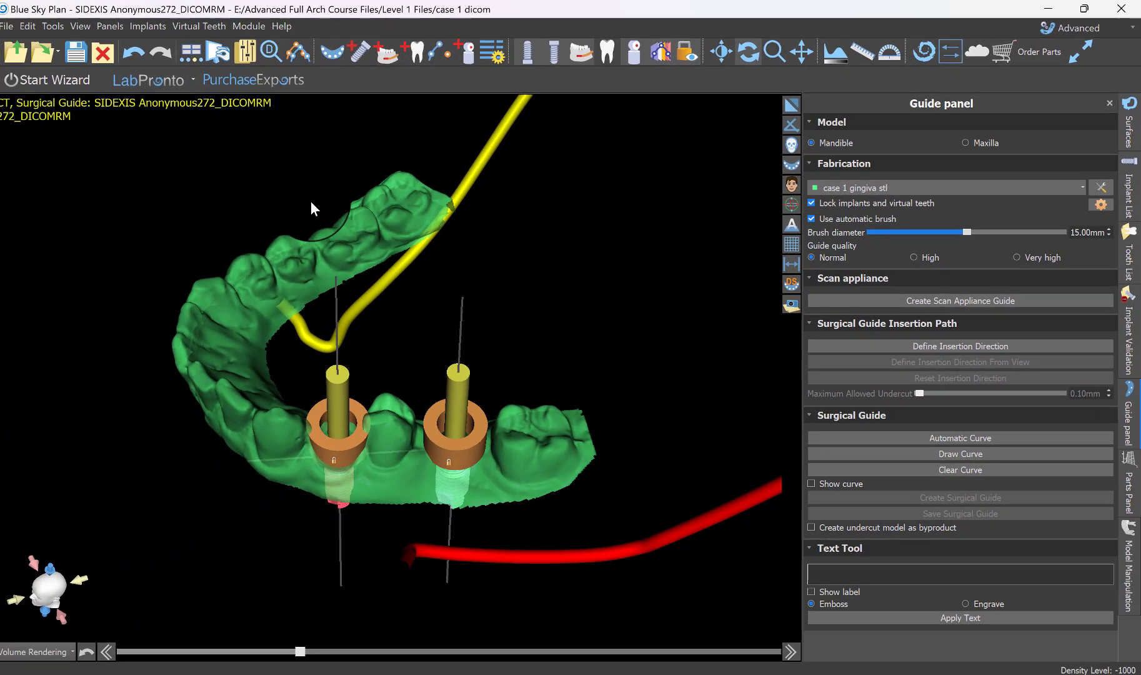
Try to draw the guide outline manually along the buccal side below both guide tubes, and clear the curve.
left_click_drag(310, 201, 549, 366)
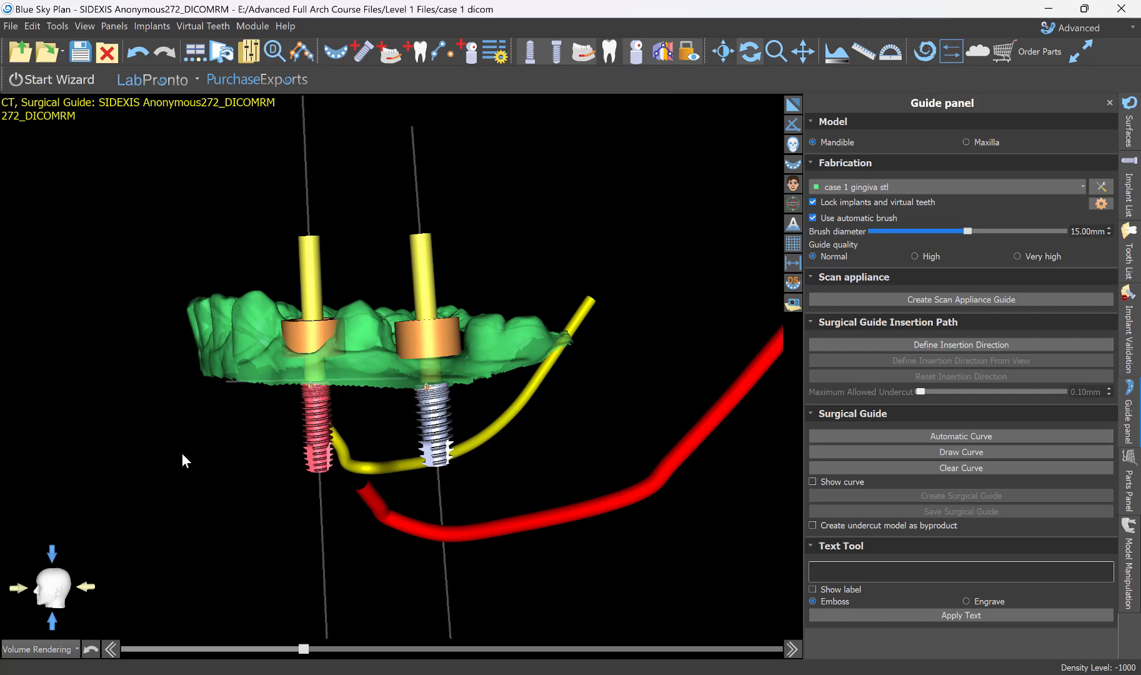
left_click_drag(182, 455, 480, 526)
mouse_move(328, 285)
left_mouse_down()
mouse_move(509, 501)
mouse_move(502, 538)
mouse_move(575, 346)
mouse_move(561, 407)
mouse_move(587, 418)
mouse_move(322, 596)
mouse_move(644, 431)
mouse_move(593, 496)
mouse_move(360, 476)
mouse_move(377, 487)
mouse_move(361, 470)
mouse_move(372, 470)
left_mouse_up()
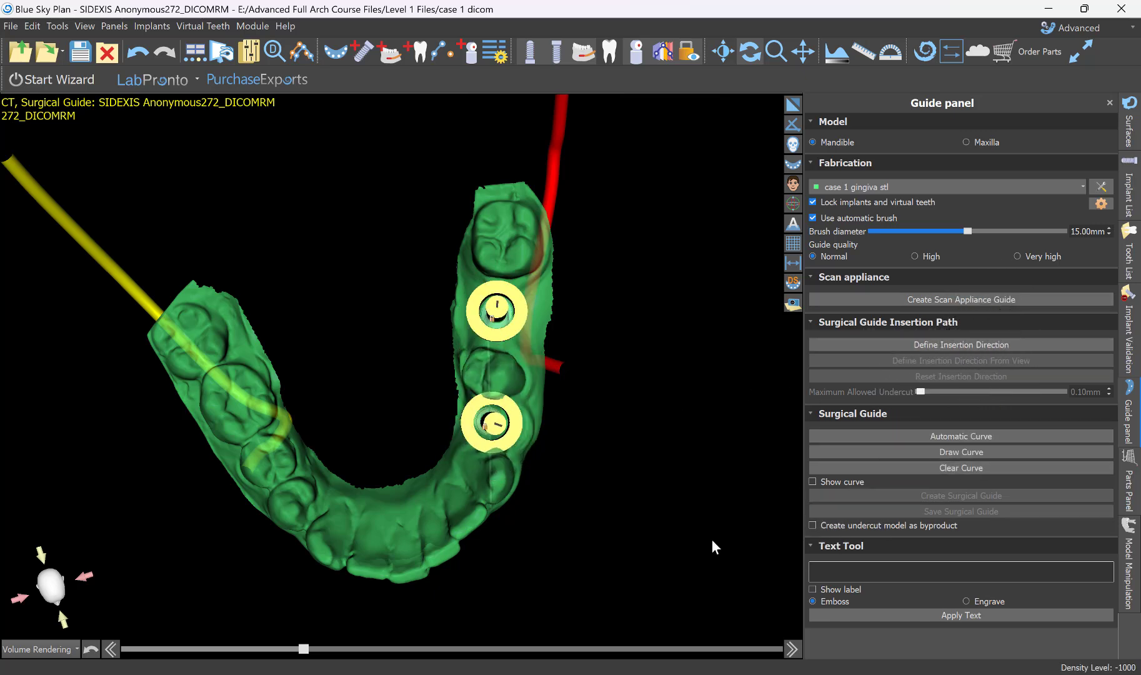
left_click_drag(711, 538, 364, 260)
left_click_drag(571, 229, 554, 327)
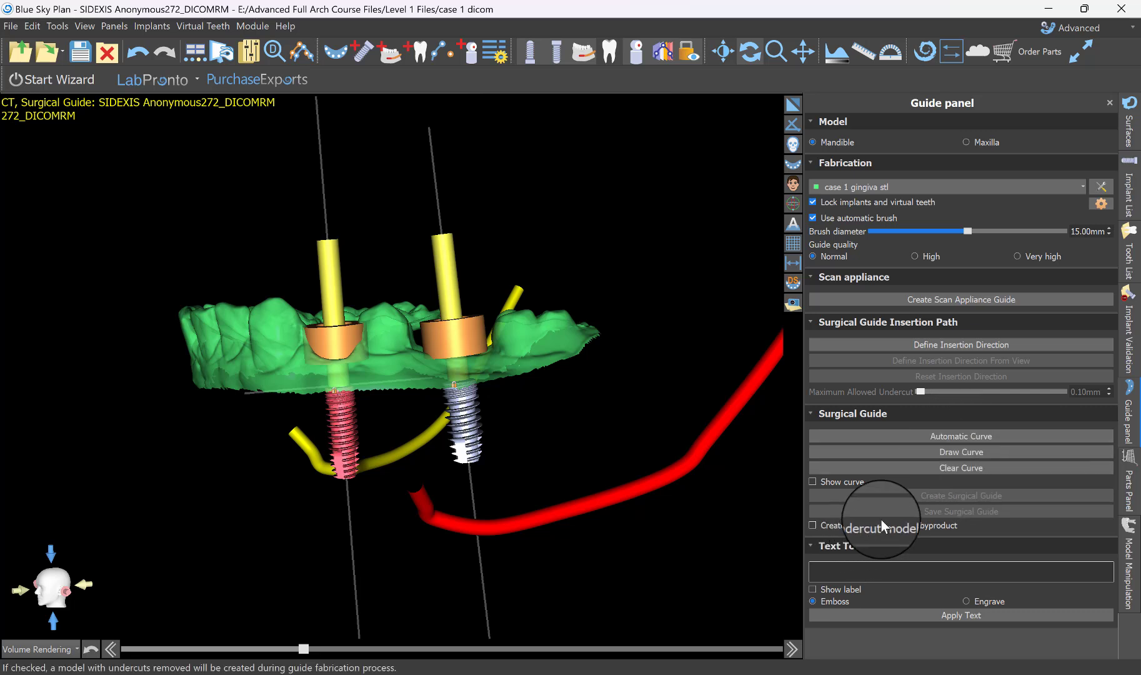
left_click(942, 453)
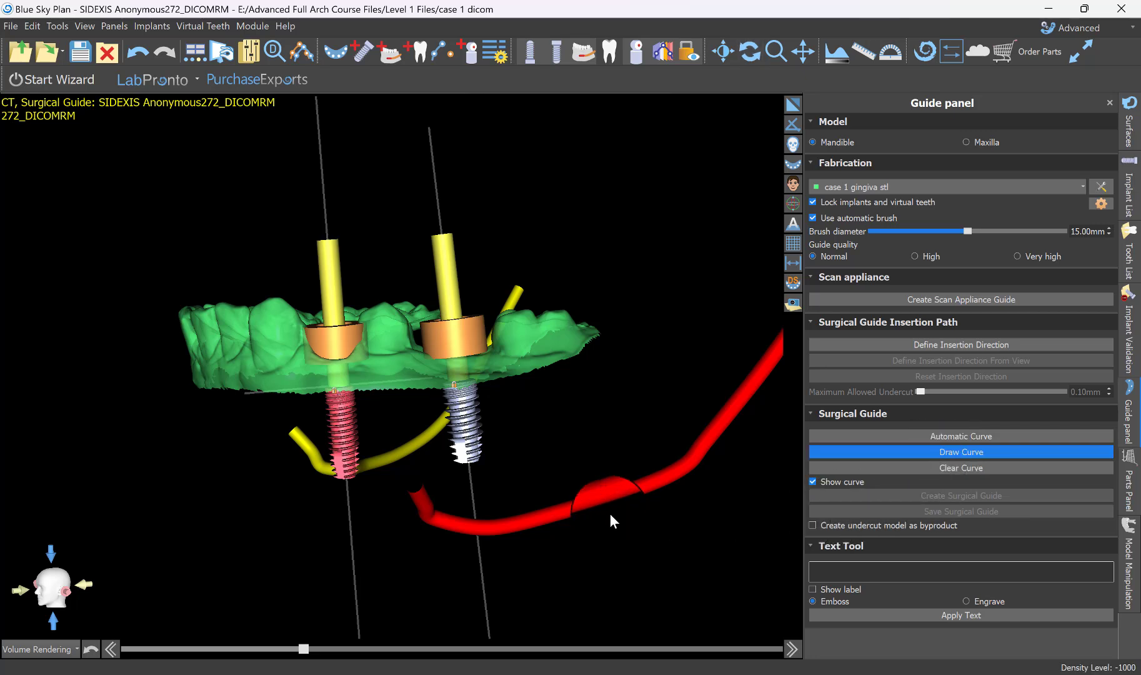
scroll(610, 514, "up", 5)
scroll(393, 572, "down", 4)
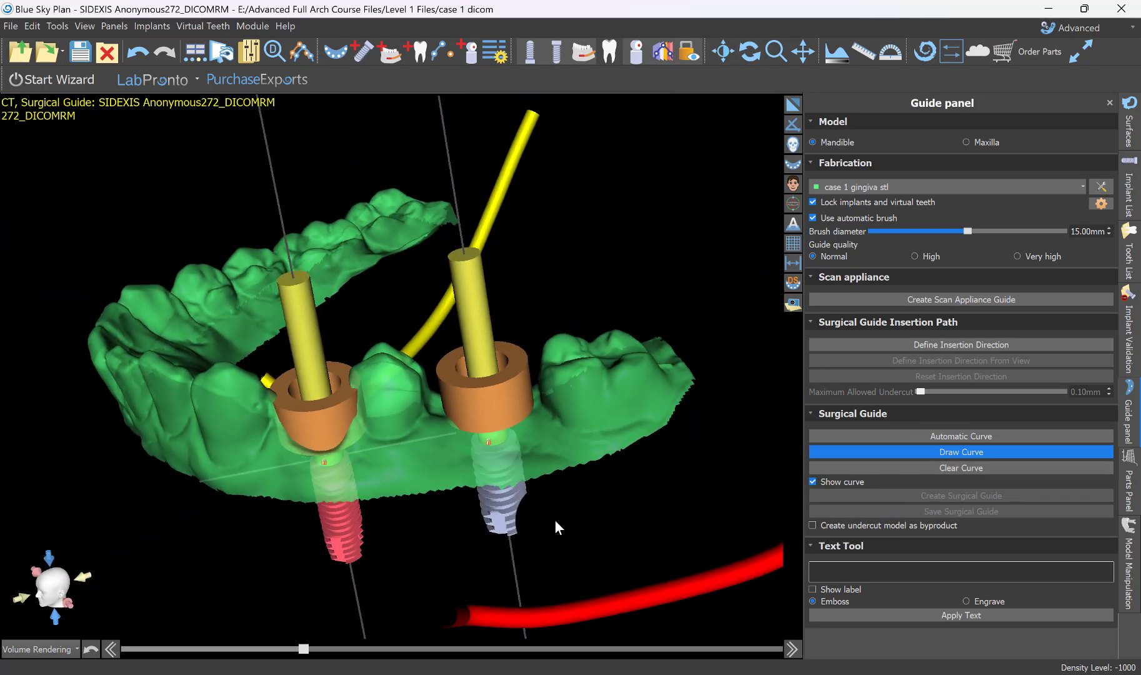
left_click(664, 387)
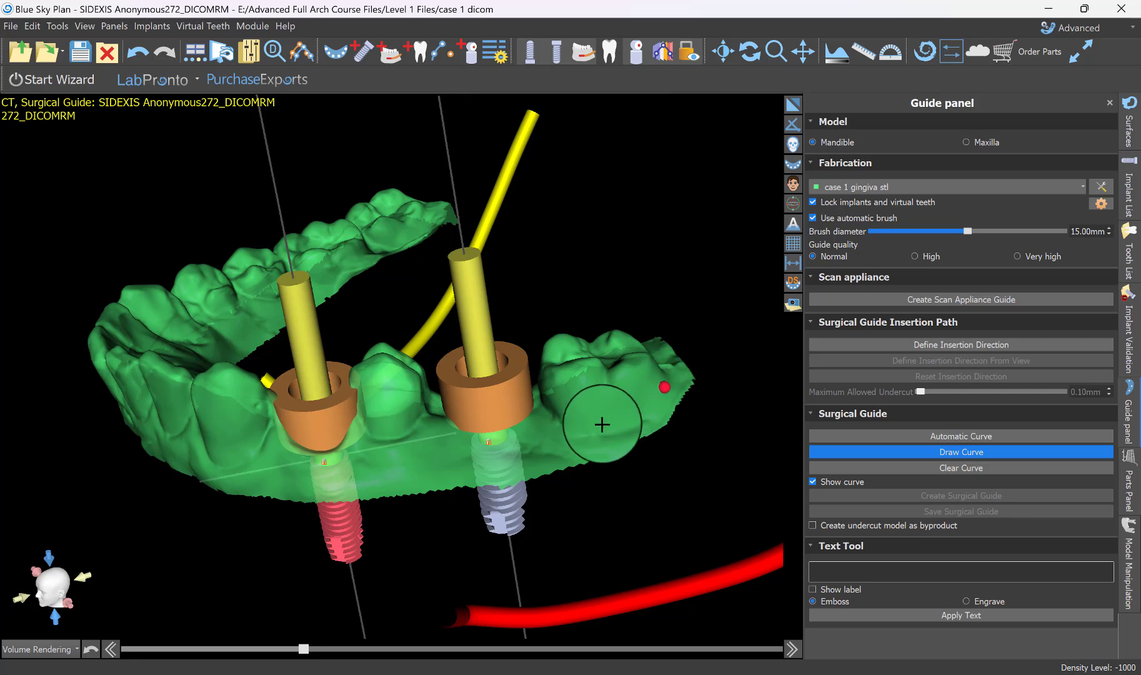
left_click(600, 426)
left_click(478, 439)
left_click(412, 445)
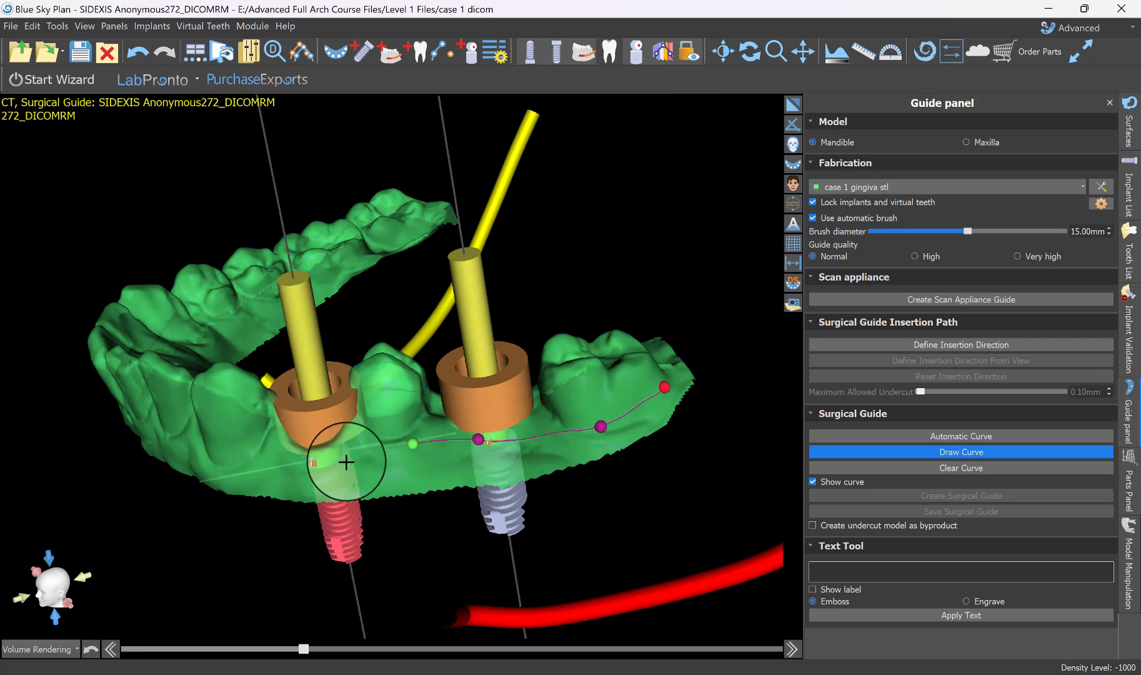
left_click(332, 461)
left_click(957, 468)
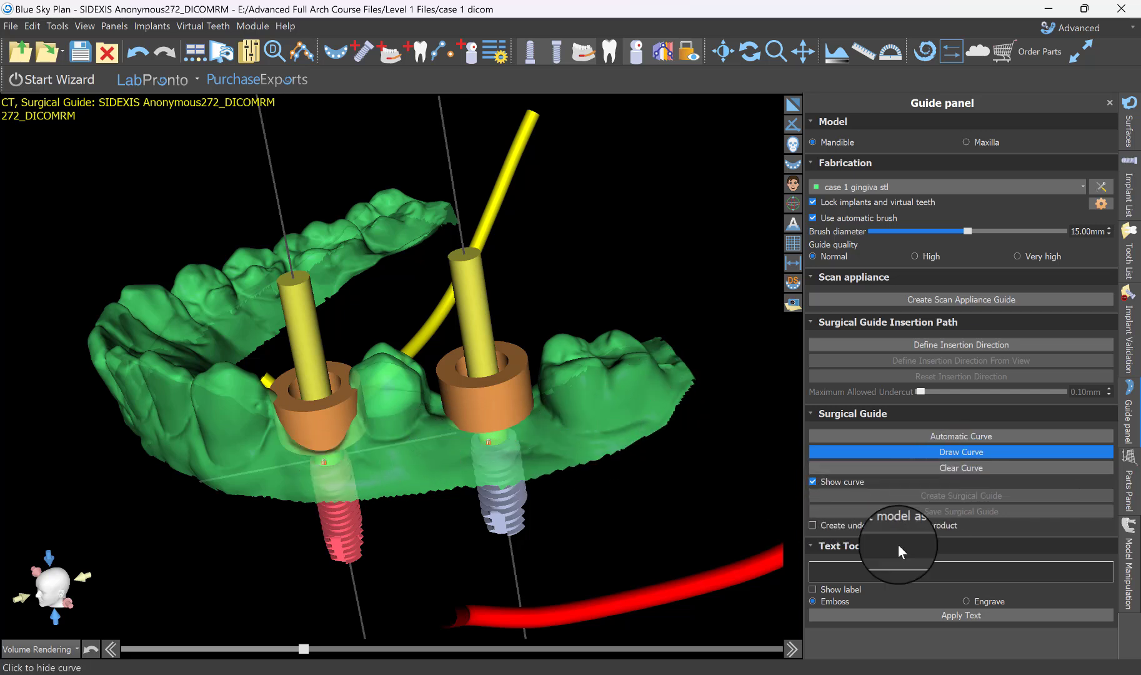
Generate the guide outline with an automatic curve and pull its two distal points behind the last molar closer to the tooth.
left_click(974, 437)
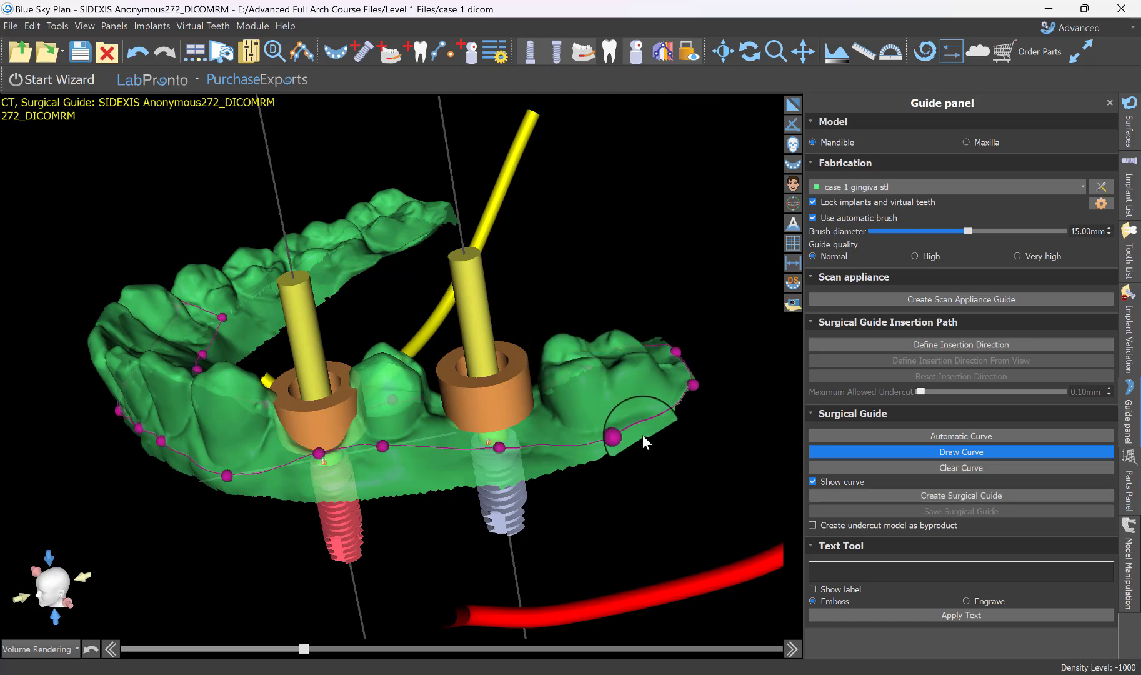
right_click_drag(388, 633, 562, 520)
scroll(562, 519, "up", 3)
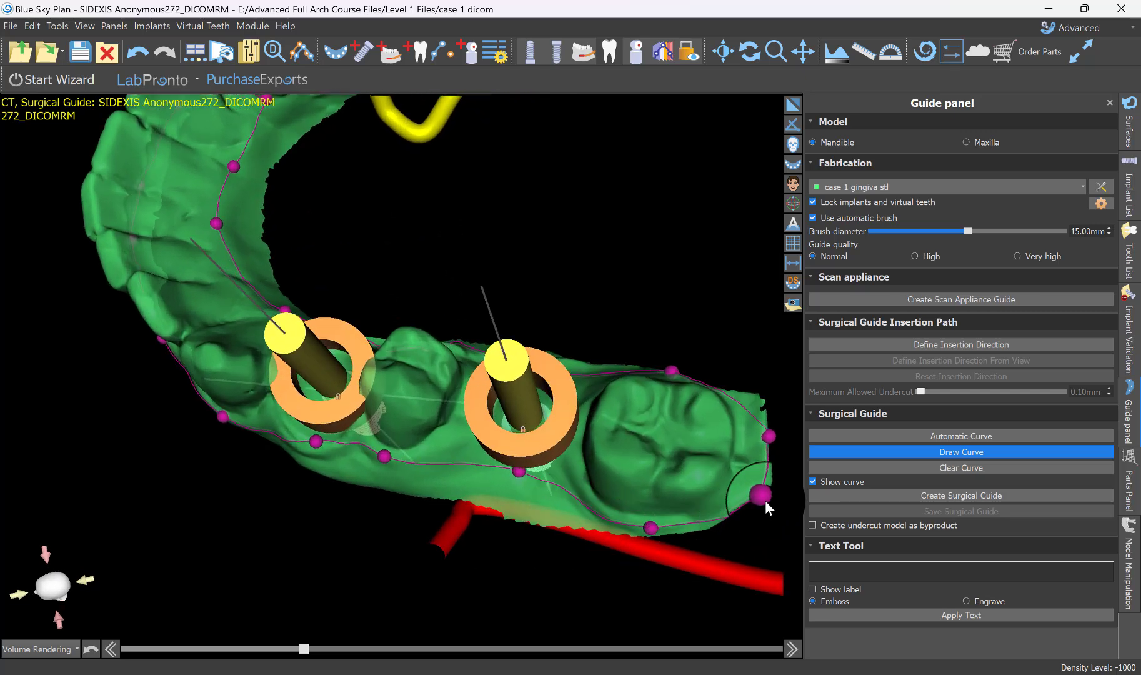
left_click_drag(746, 483, 742, 483)
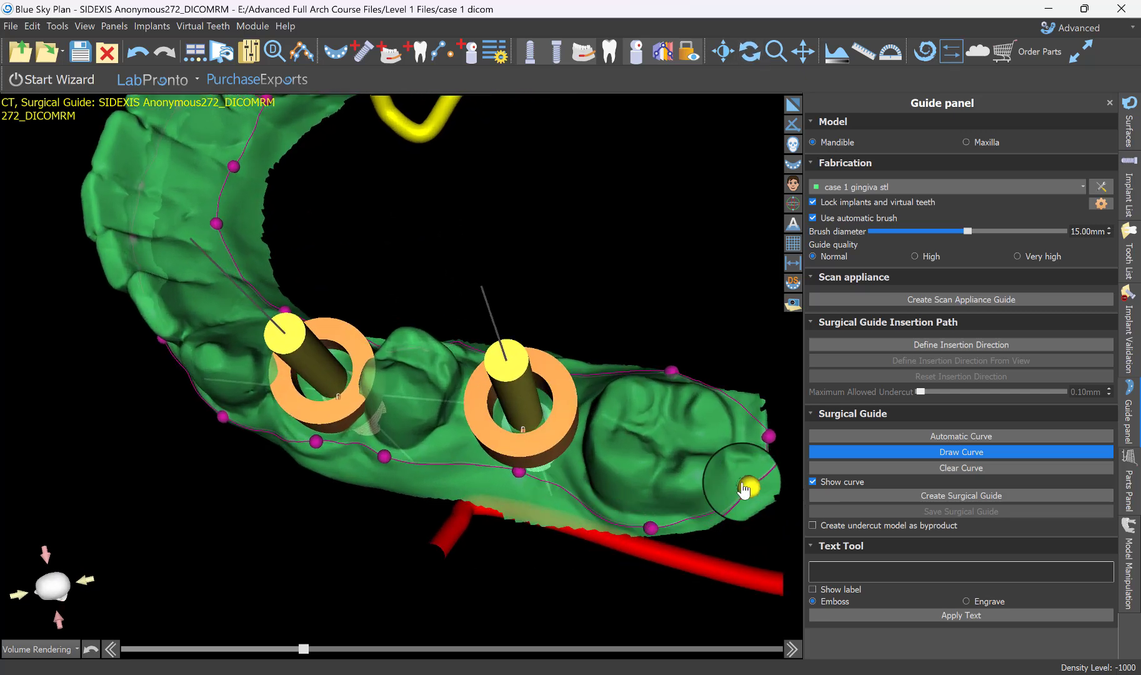
left_click_drag(764, 443, 738, 425)
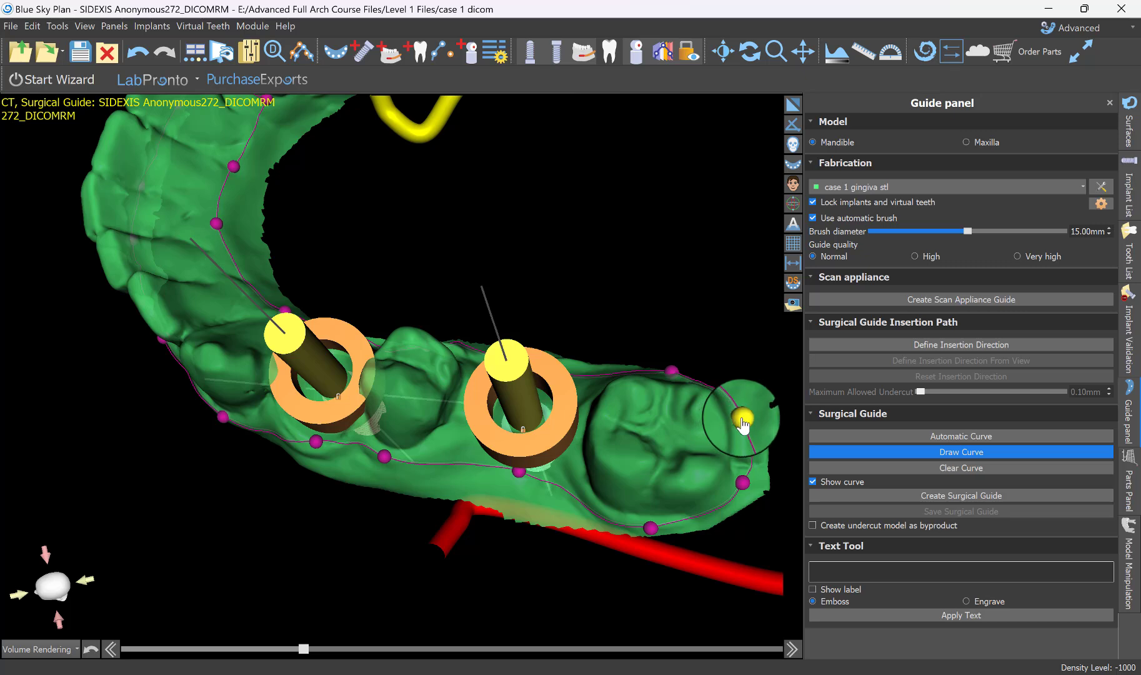
right_click_drag(646, 439, 620, 523)
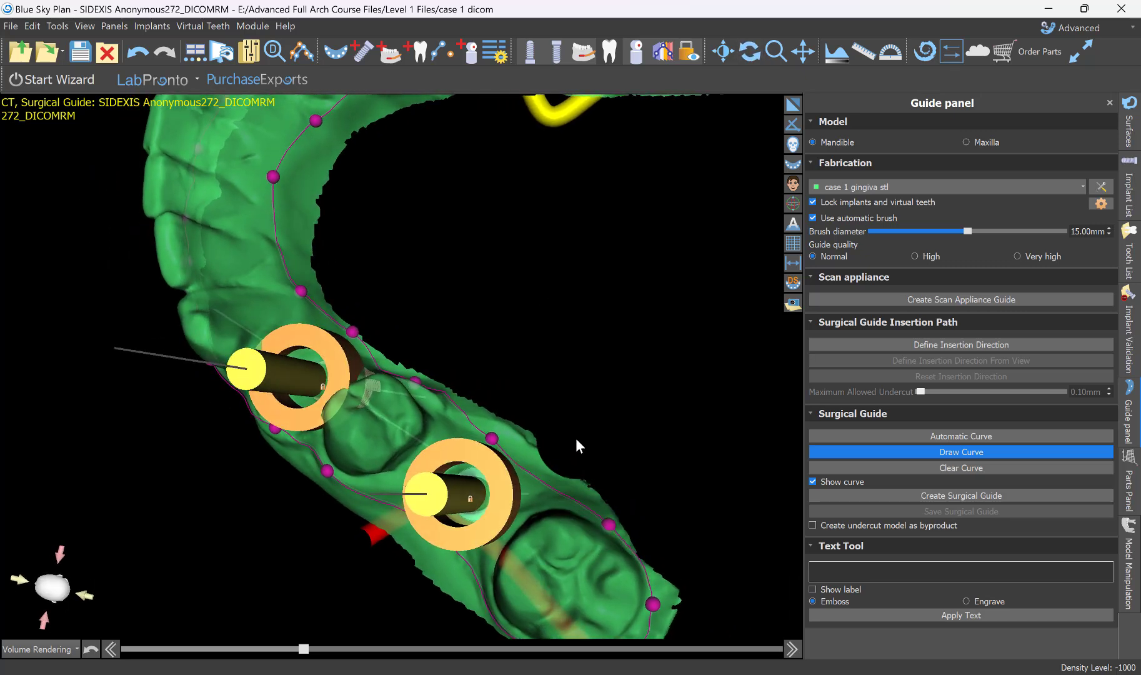
Adjust the outline's lingual control point at the opposite canine, where the curve crosses the arch, and review the outline's front.
right_click_drag(576, 437, 531, 306)
left_click_drag(531, 305, 485, 261)
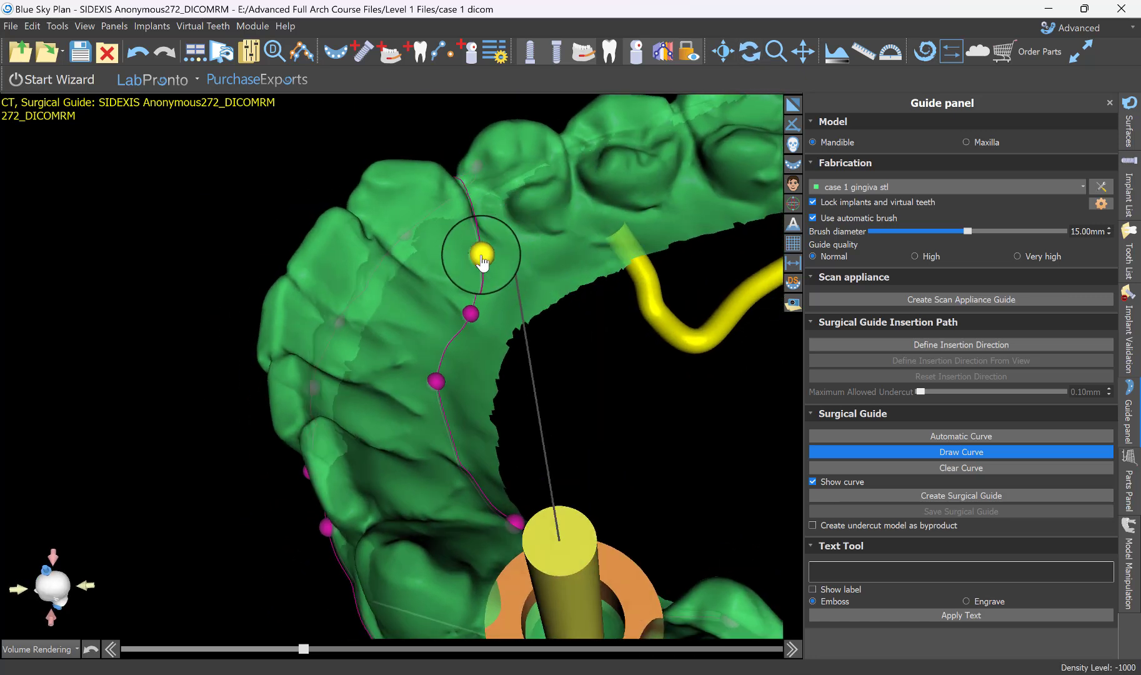
right_click_drag(482, 261, 538, 349)
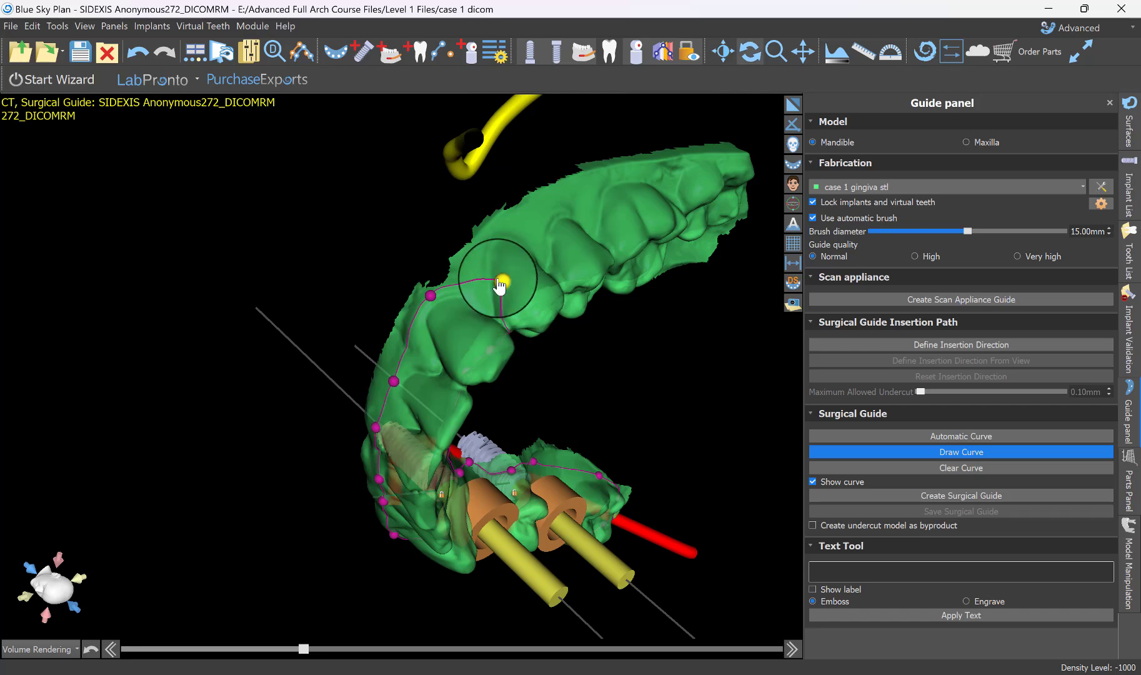
left_click_drag(500, 281, 479, 292)
scroll(480, 397, "down", 5)
right_click_drag(481, 397, 575, 569)
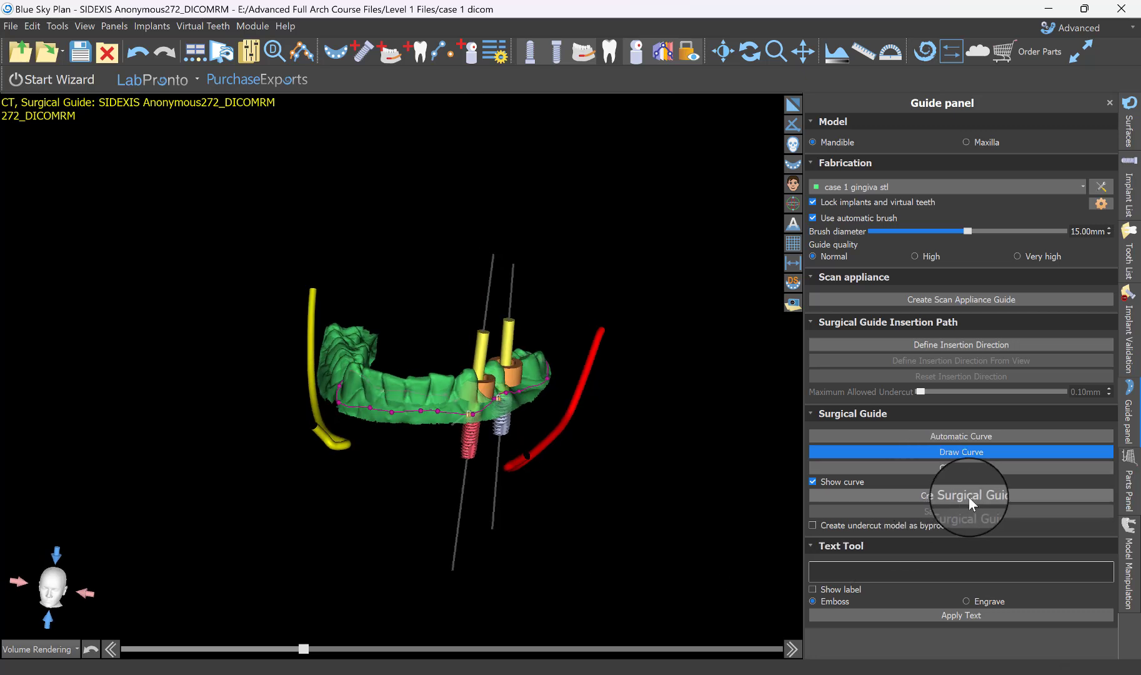
right_click_drag(457, 566, 621, 529)
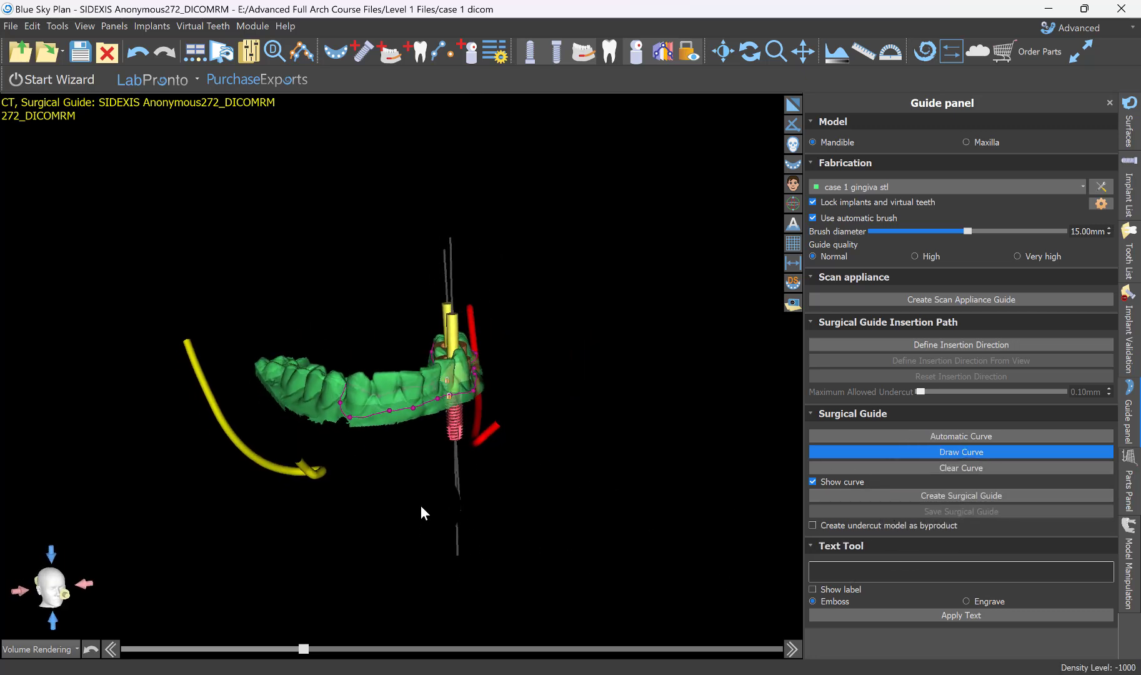
Add a seating window on the model at the opposite canine, near the end of the guide outline.
scroll(421, 507, "up", 4)
left_click_drag(323, 454, 310, 422)
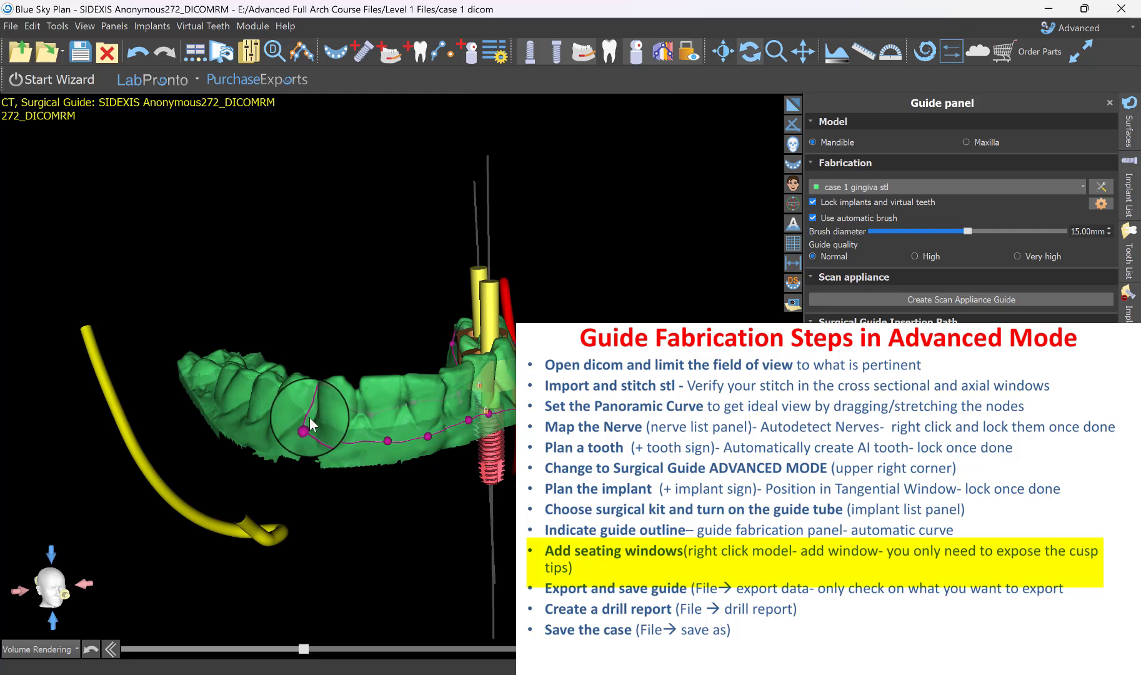
right_click(383, 386)
left_click(424, 395)
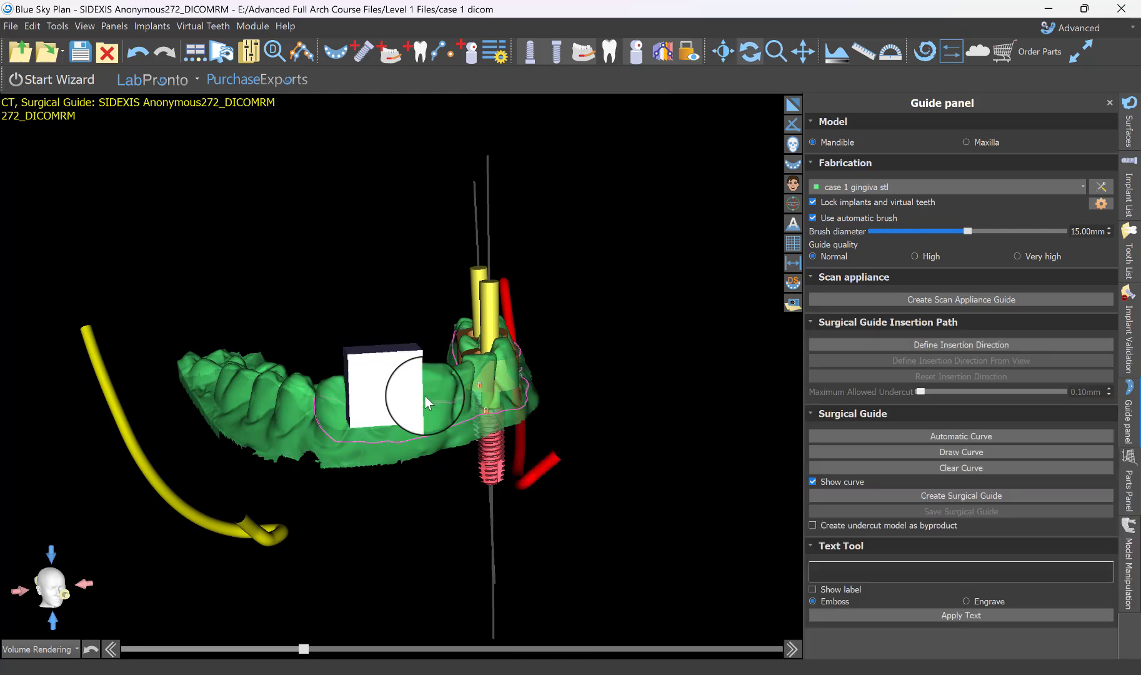
Raise and straighten the opposite canine's seating window so it exposes only the cusp tips, and reduce its width.
right_click_drag(357, 517, 498, 392)
left_click_drag(448, 342, 470, 295)
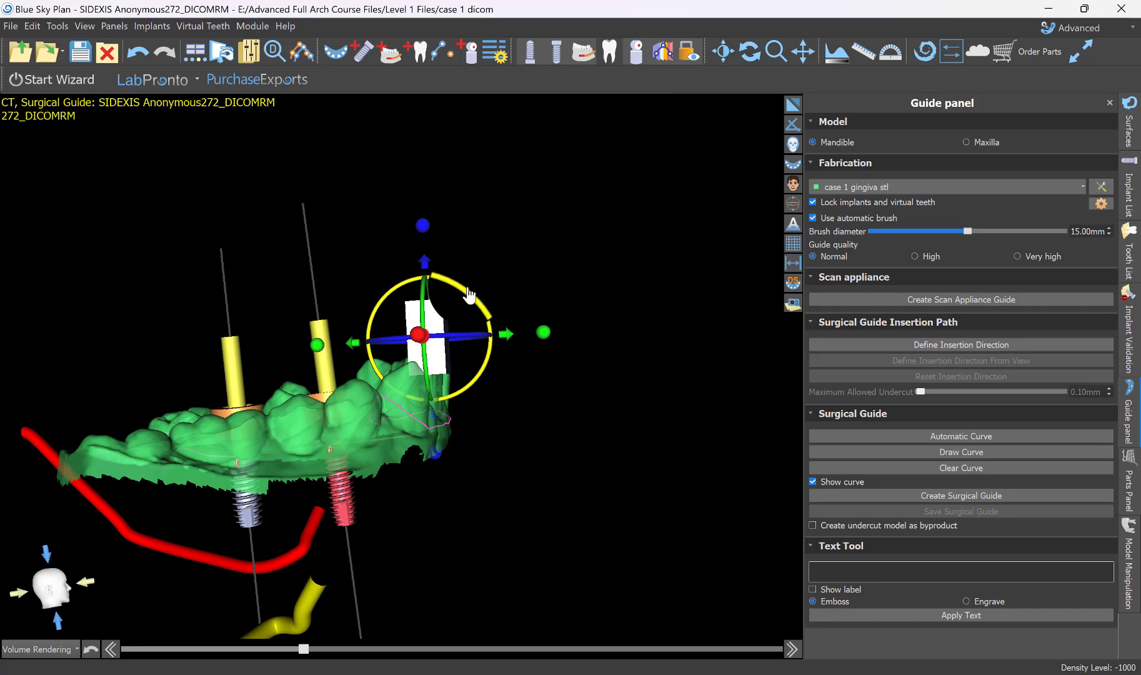
mouse_move(548, 340)
left_mouse_down()
mouse_move(581, 330)
mouse_move(528, 344)
left_mouse_up()
right_click_drag(490, 500, 359, 383)
left_click(372, 362)
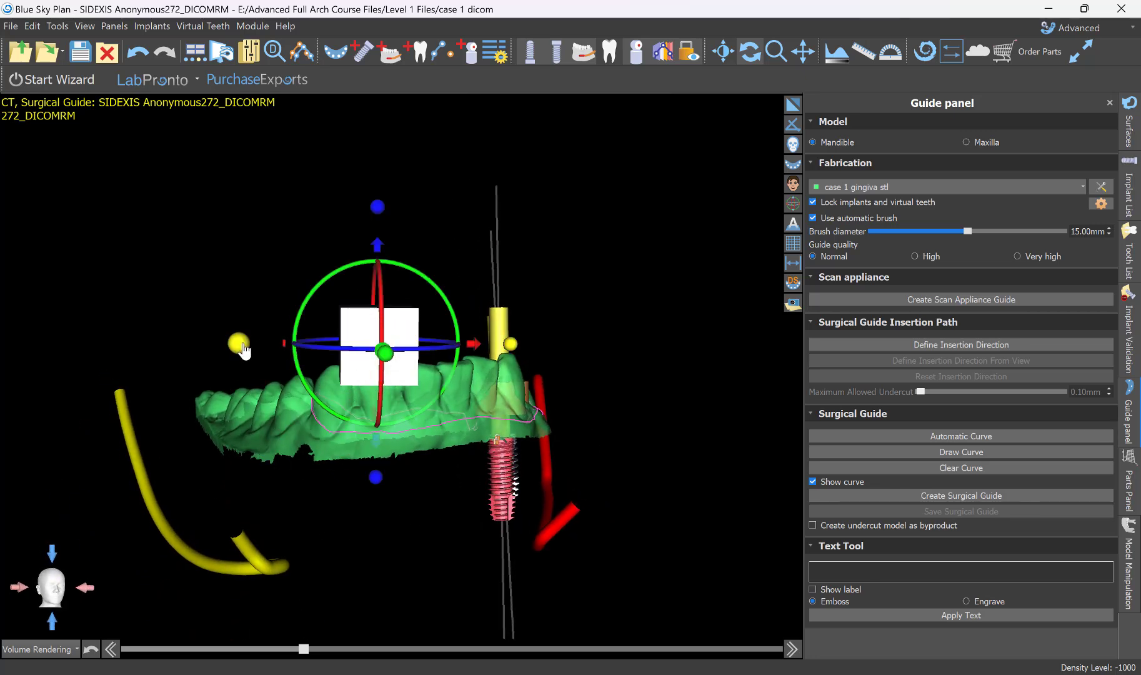
left_click_drag(248, 340, 261, 352)
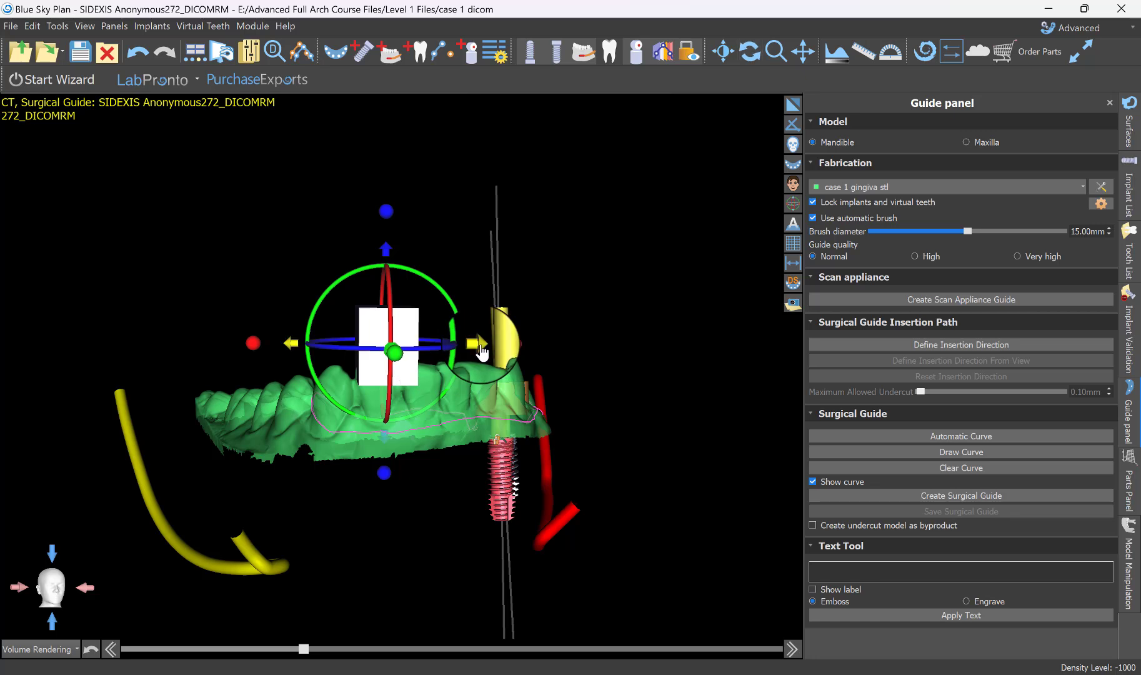
left_click_drag(482, 354, 436, 315)
left_click_drag(524, 355, 461, 623)
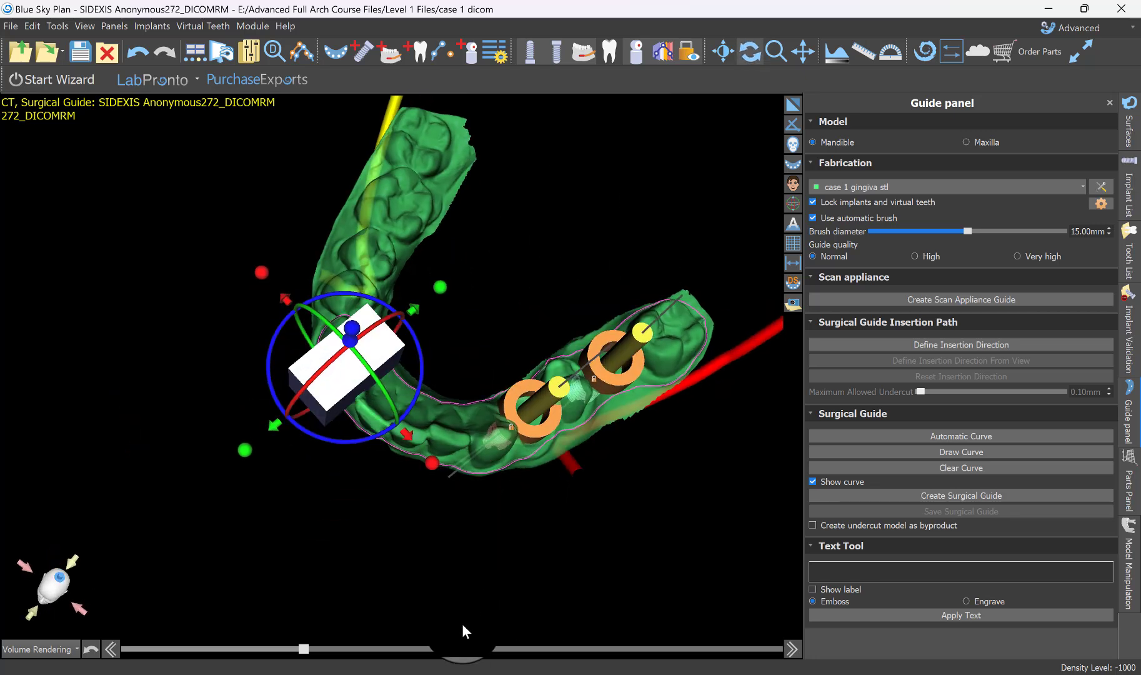
Add a second seating window over the front incisors, shift it away from the premolar tube and rotate it to follow the arch.
right_click(452, 436)
left_click(493, 445)
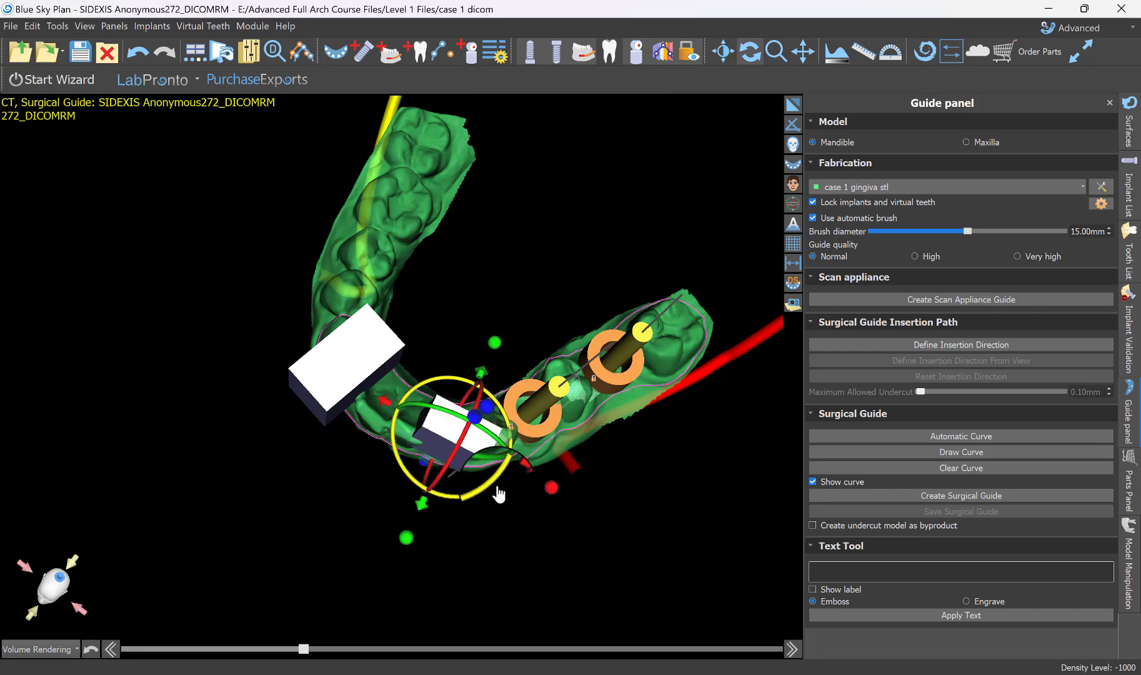
left_click_drag(268, 541, 250, 593)
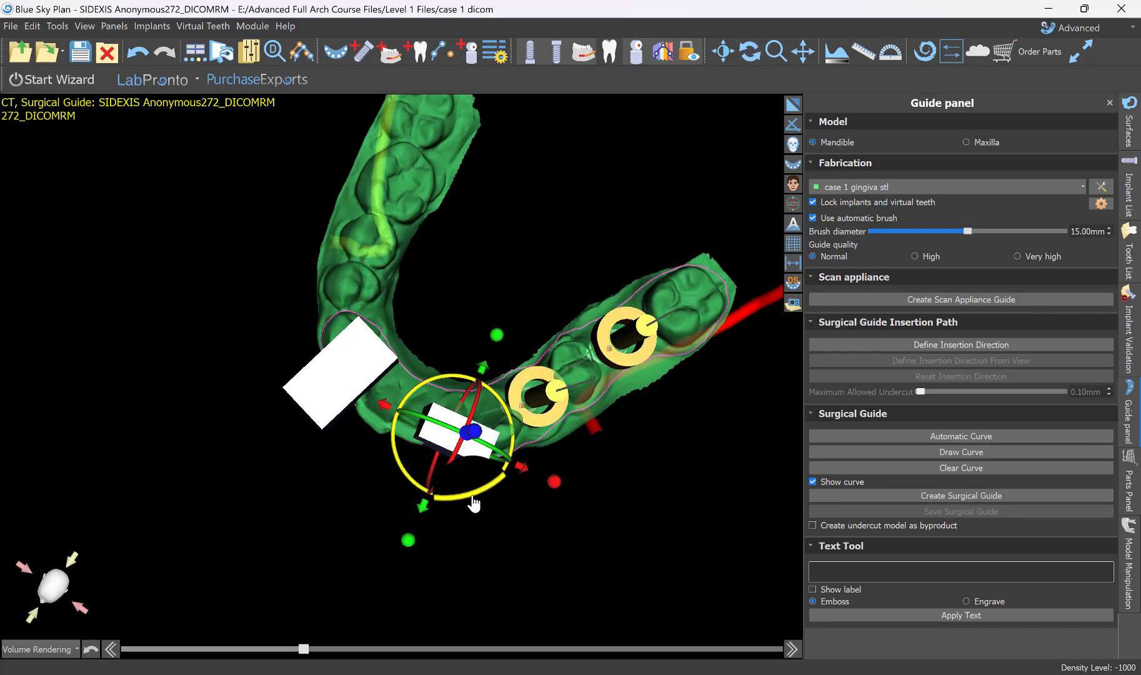
left_click_drag(473, 503, 501, 491)
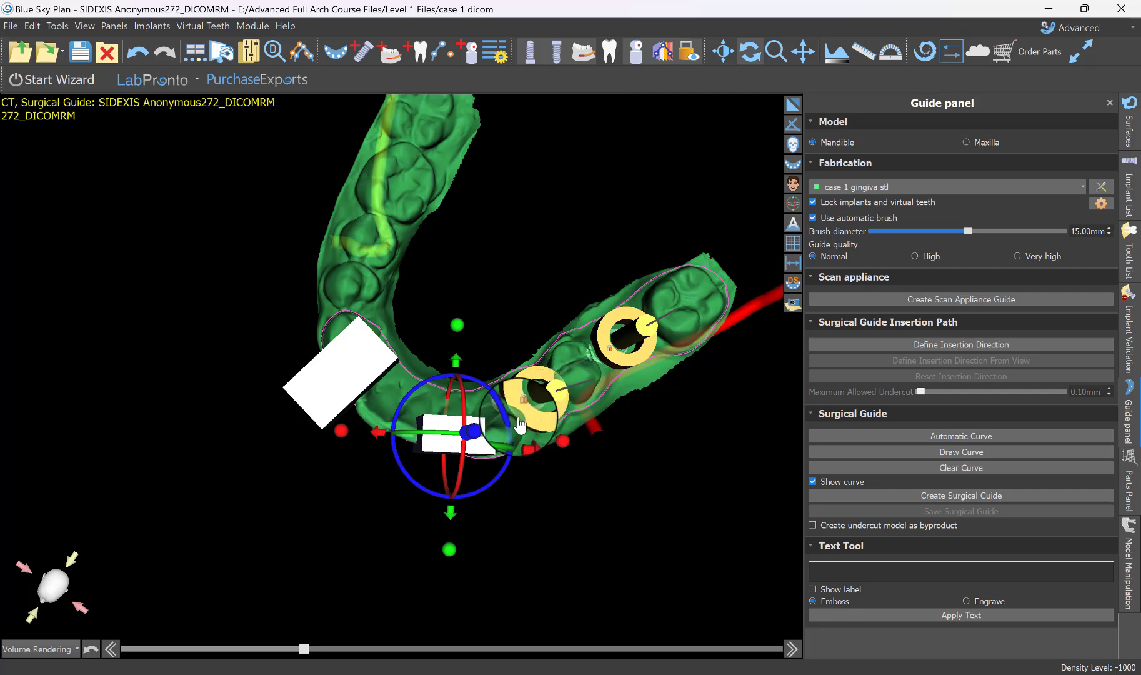
left_click(540, 405)
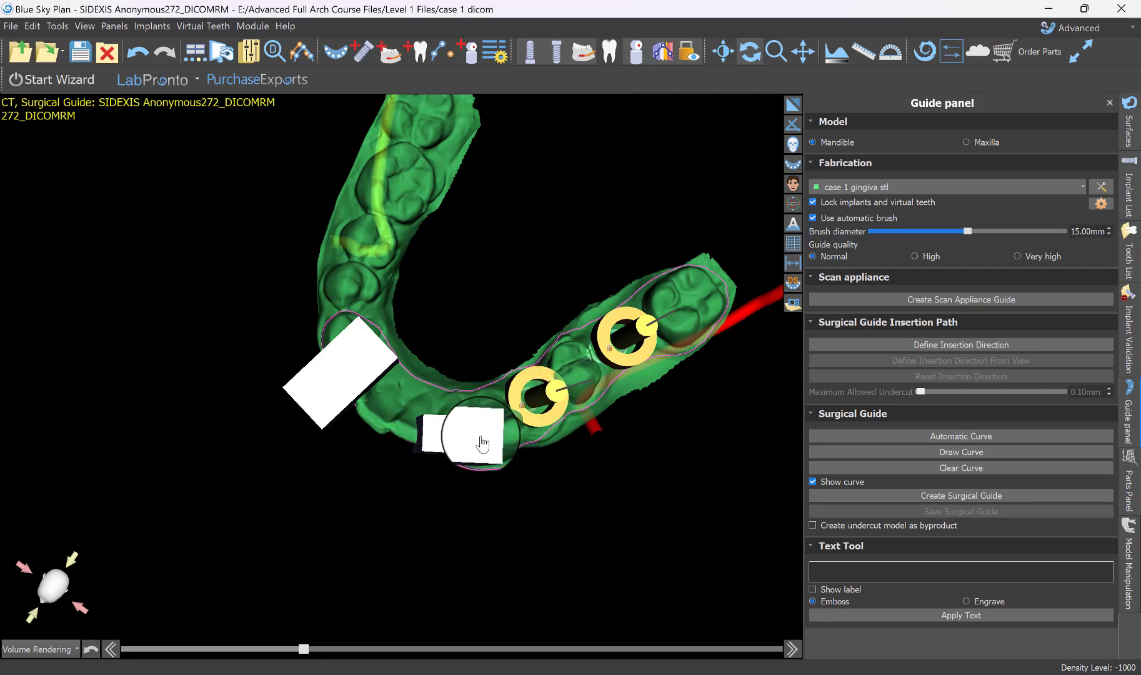
left_click(479, 443)
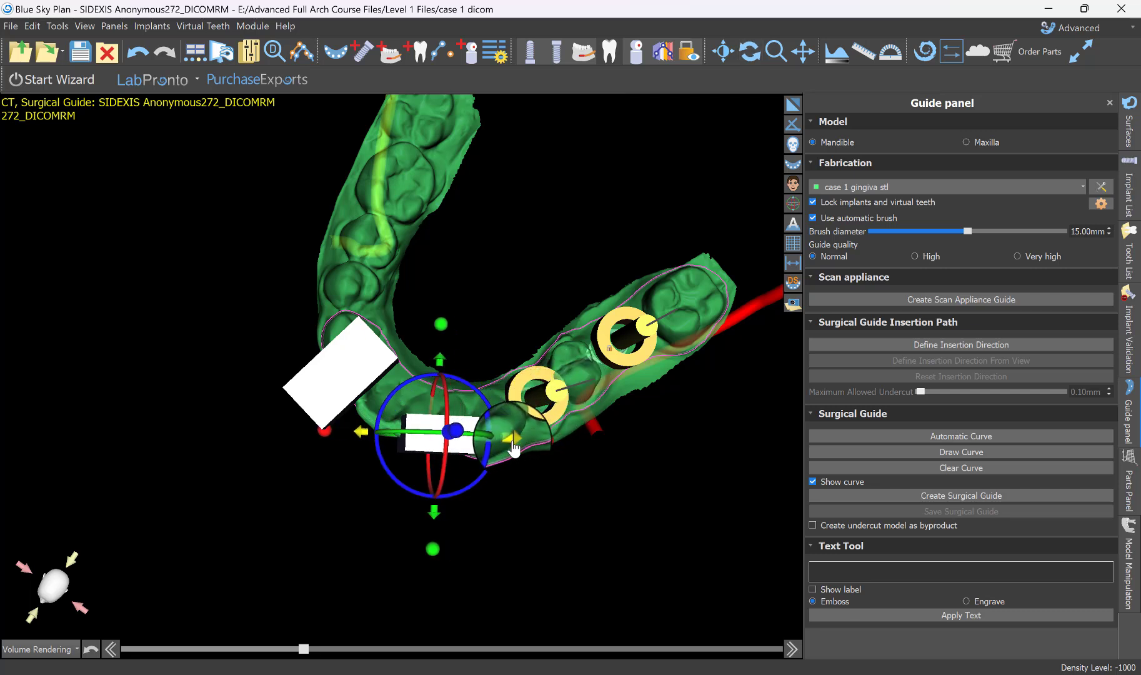
mouse_move(492, 467)
left_mouse_down()
mouse_move(474, 484)
mouse_move(526, 468)
left_mouse_up()
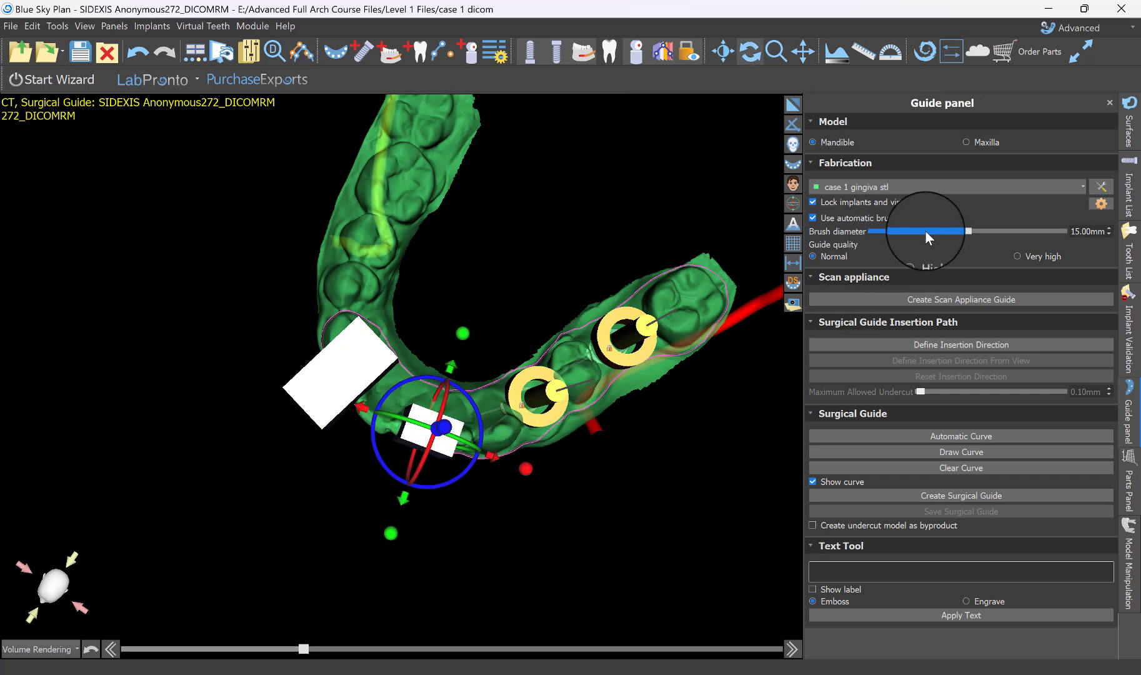
left_click(556, 466)
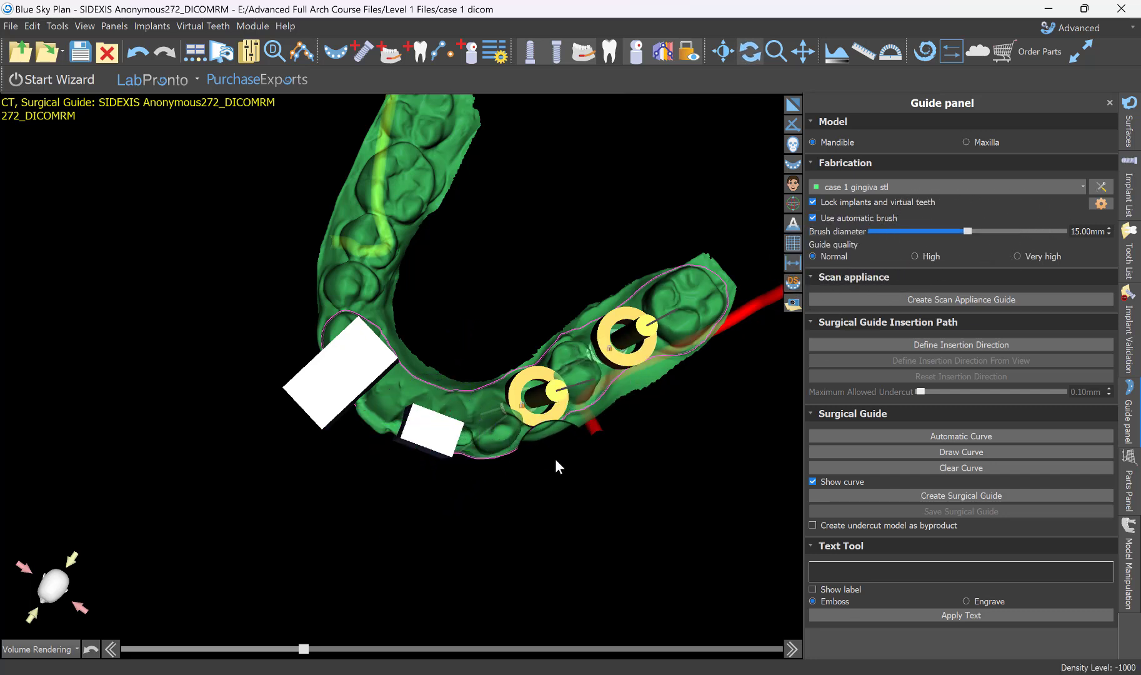
Extend the incisor window across the arch from front to back, set it upright and raise it to the incisal edges.
left_click(330, 415)
left_click(429, 439)
left_click_drag(390, 537, 352, 585)
left_click_drag(430, 499, 434, 476)
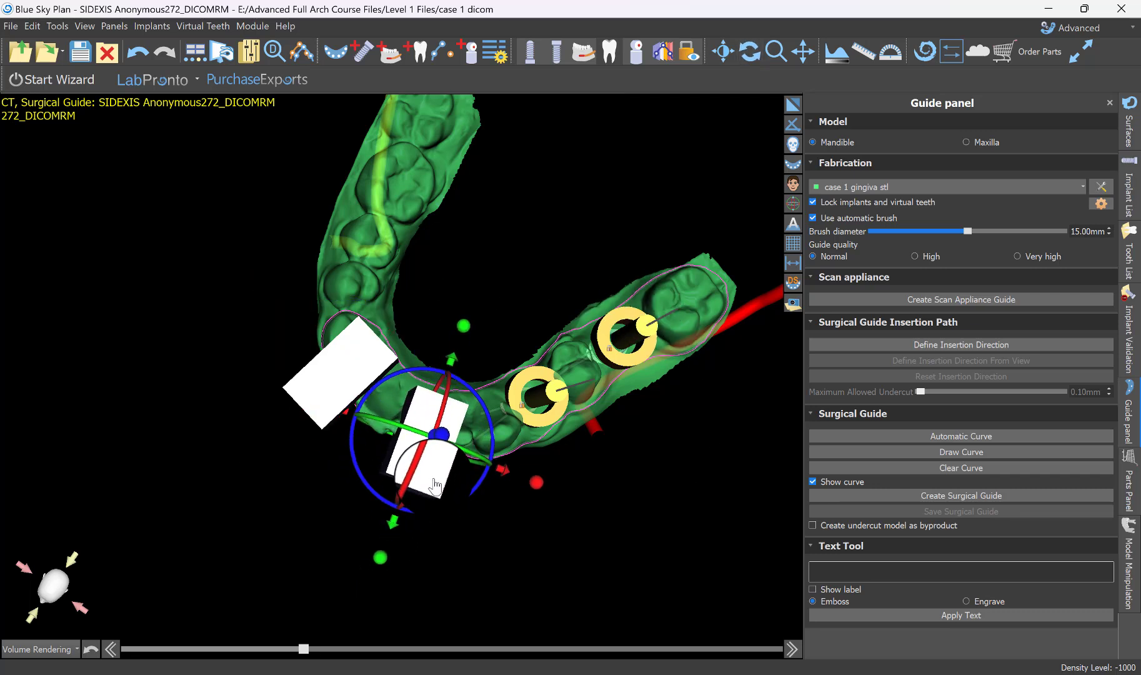
right_click_drag(402, 538, 510, 238)
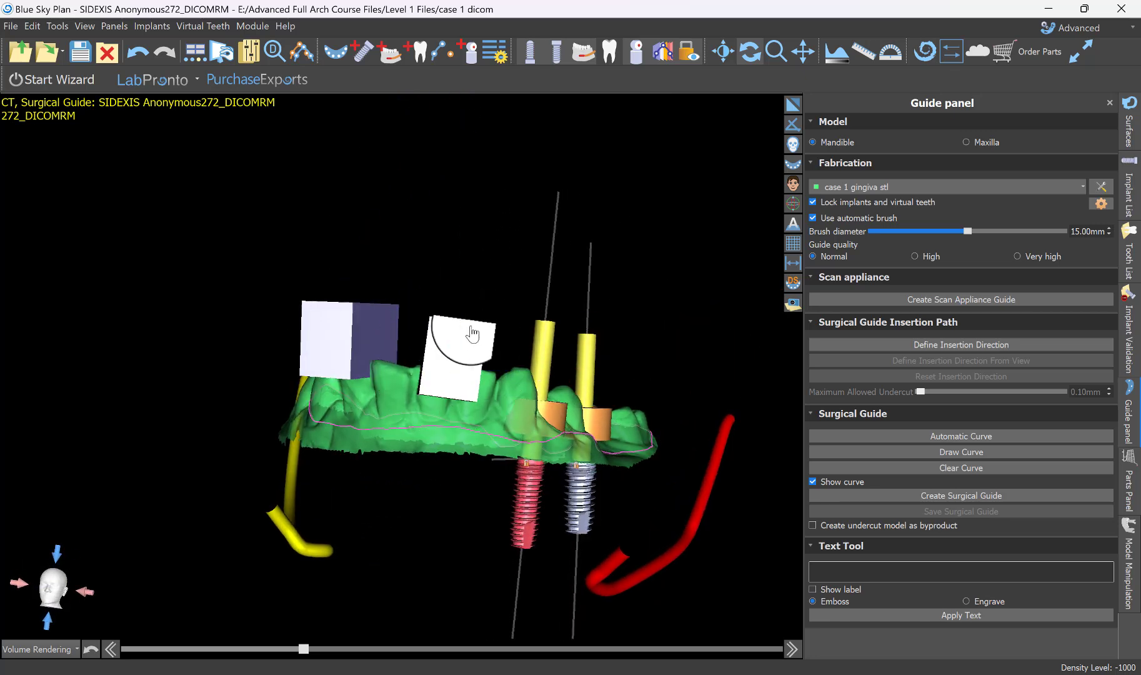
left_click_drag(498, 300, 463, 314)
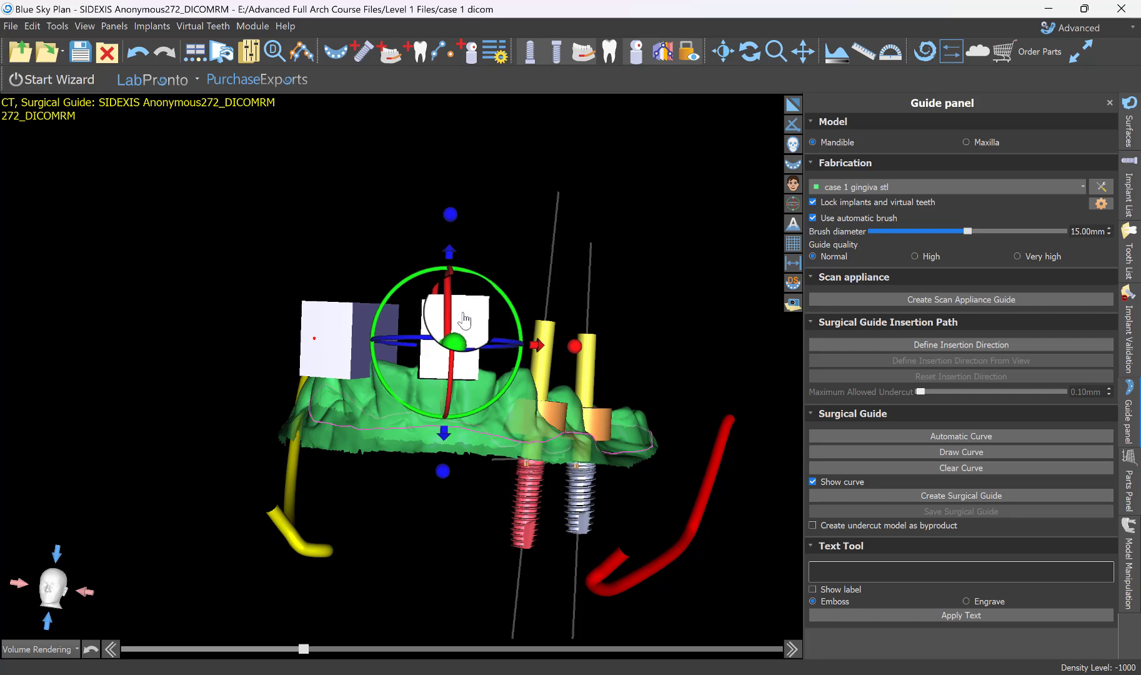
Rotate the opposite canine's seating window as seen from above to align it across the arch, and check its height.
mouse_move(467, 493)
right_mouse_down()
mouse_move(402, 592)
mouse_move(415, 504)
right_mouse_up()
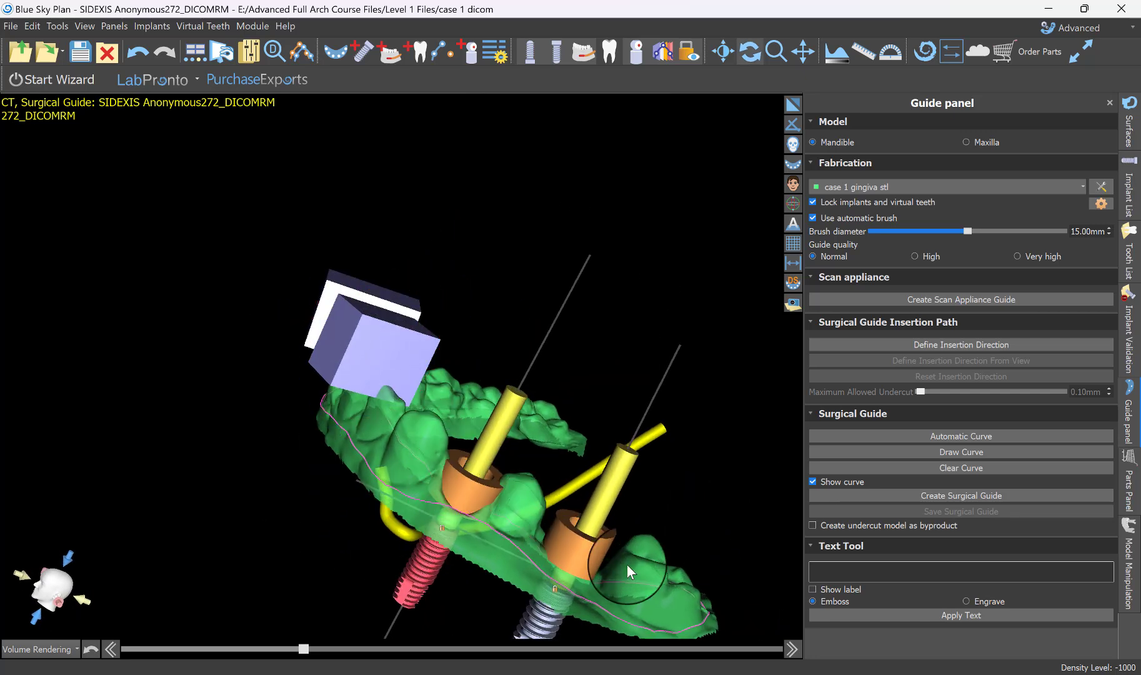
right_click_drag(170, 473, 383, 549)
left_click(386, 455)
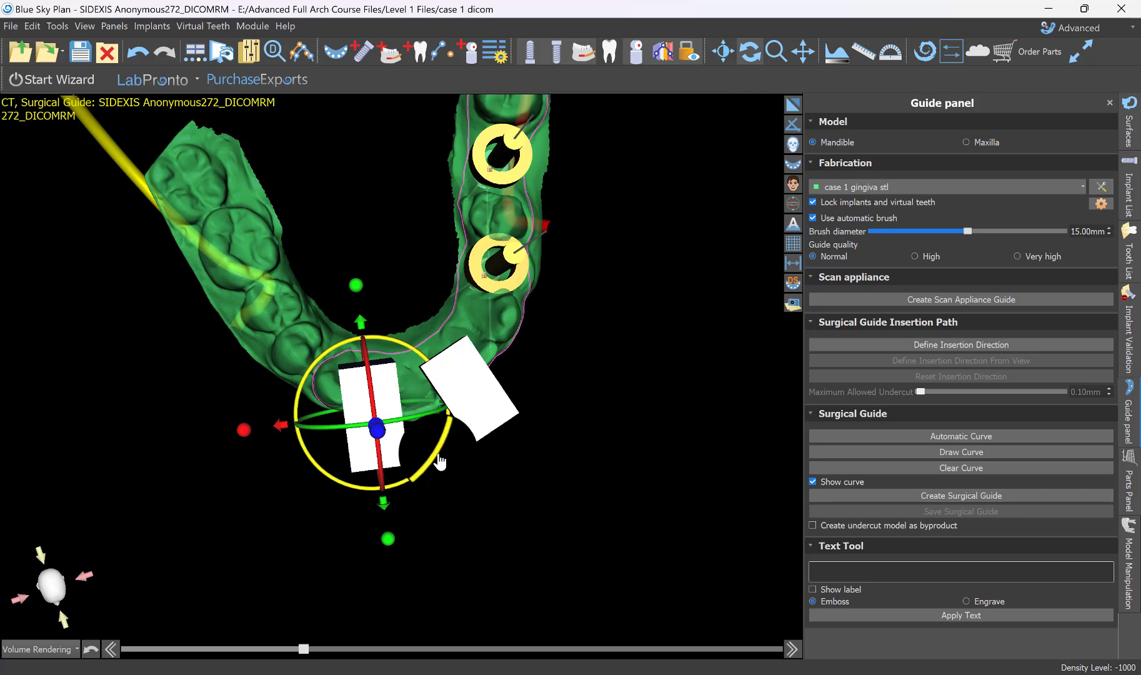
left_click_drag(429, 476, 427, 479)
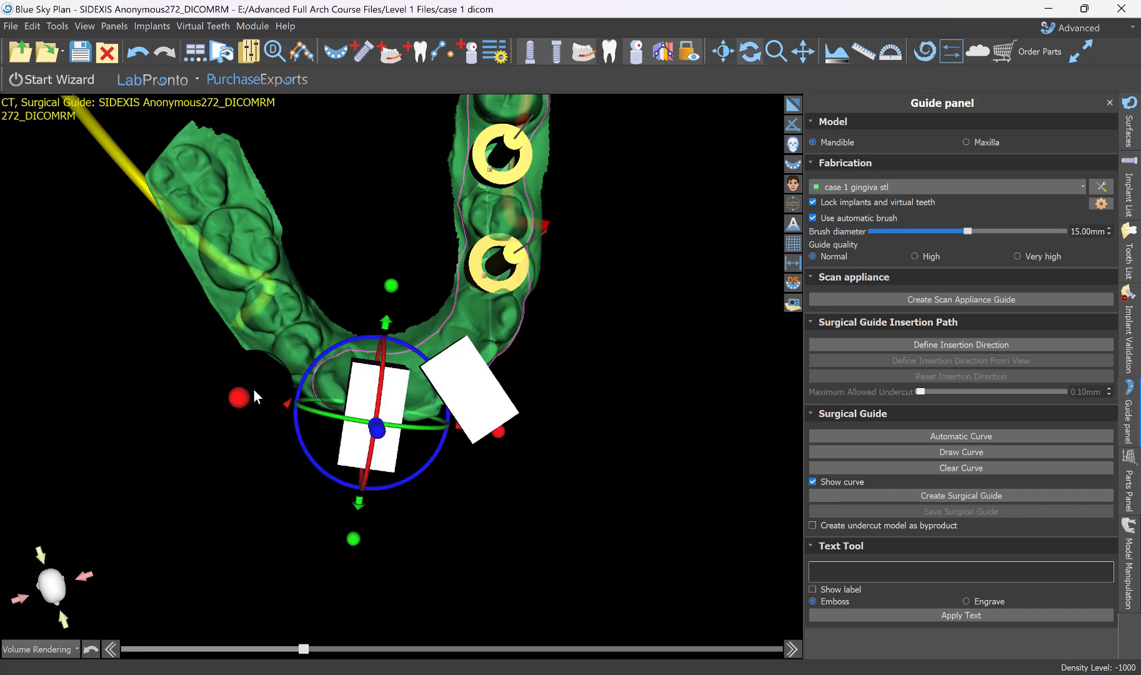
left_click_drag(248, 402, 283, 403)
right_click_drag(283, 403, 291, 163)
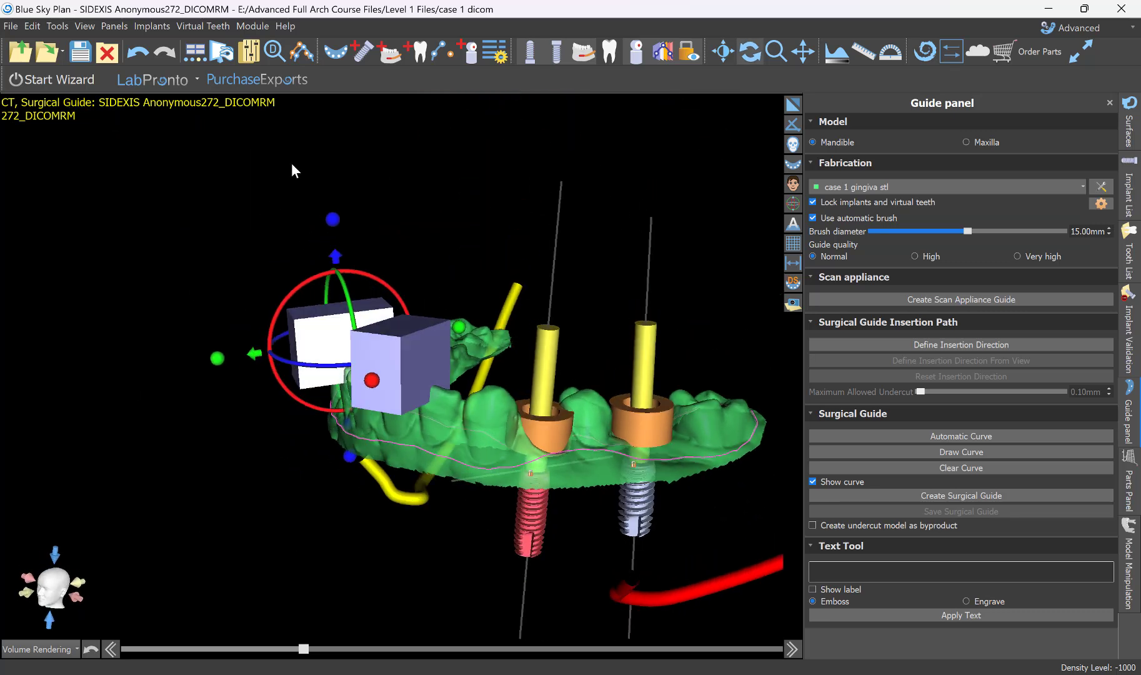
Check both seating windows and create the surgical guide from the outline.
right_click_drag(223, 551, 466, 462)
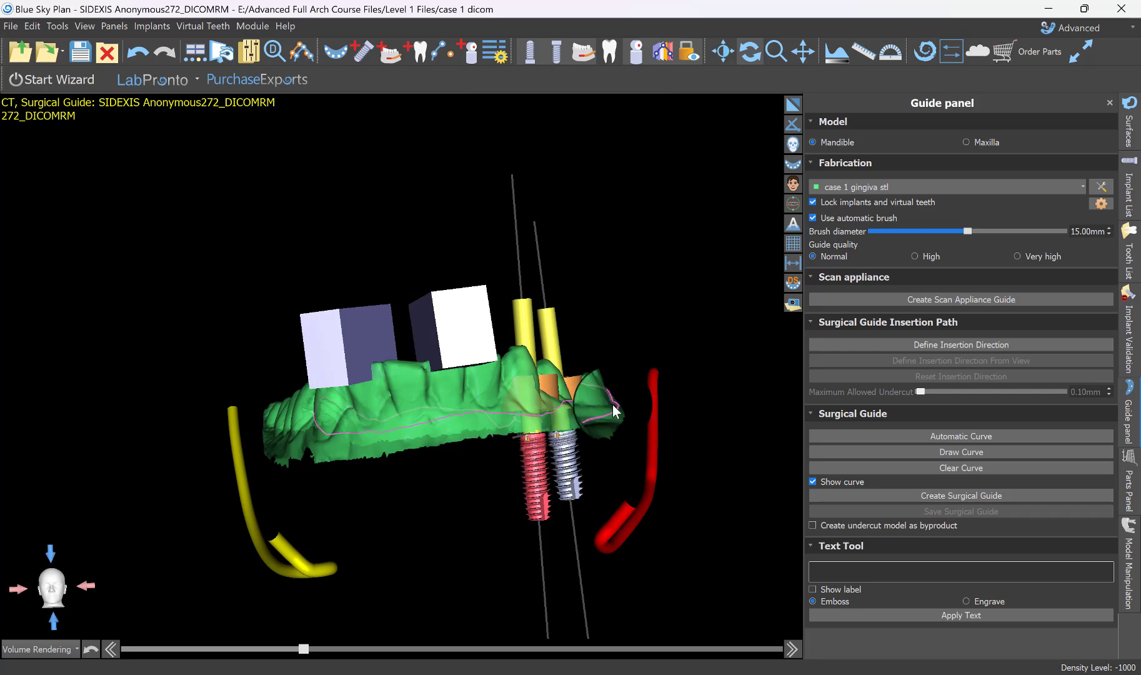
right_click_drag(710, 294, 667, 475)
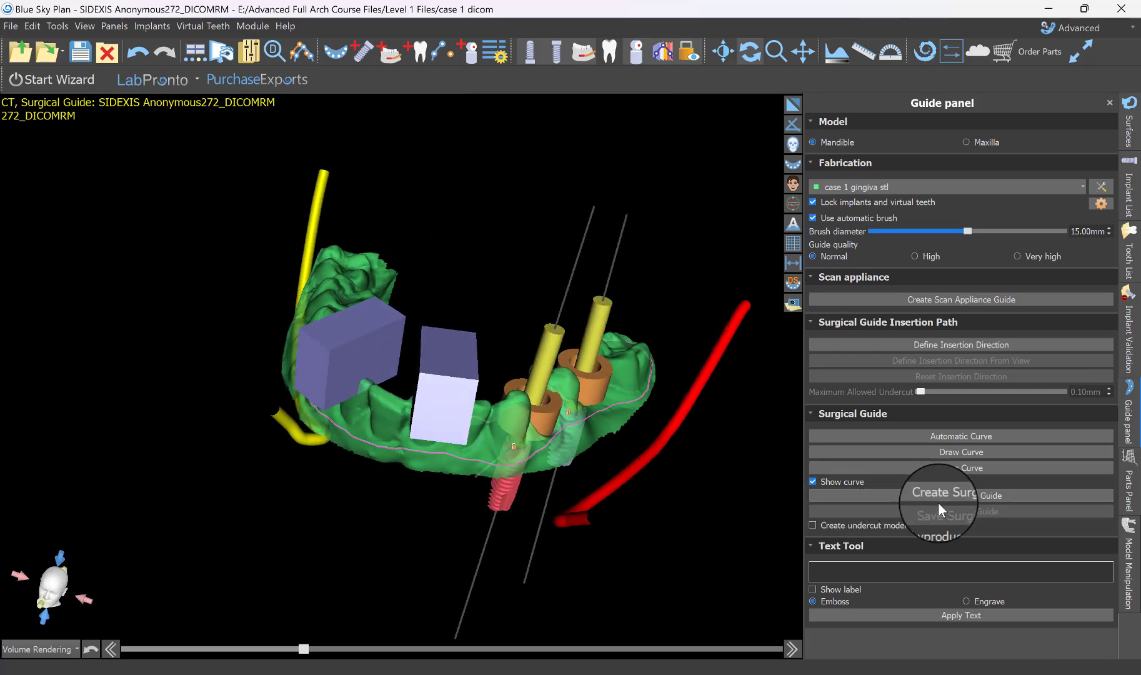
left_click(966, 495)
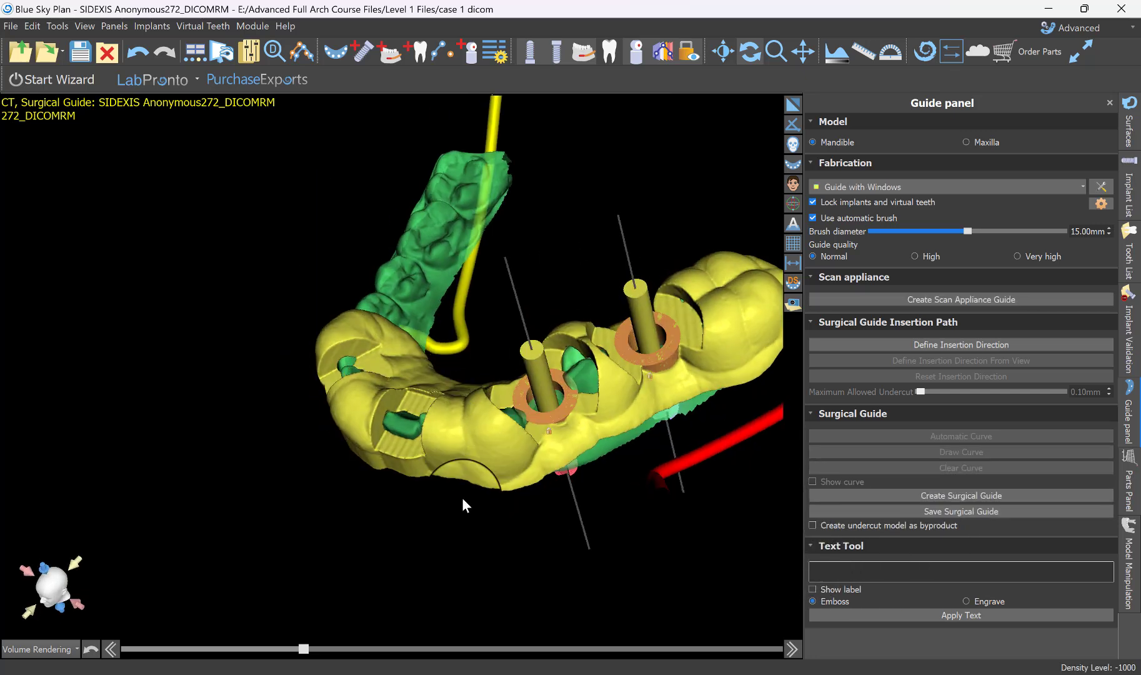
mouse_move(462, 497)
left_mouse_down()
mouse_move(572, 552)
mouse_move(293, 296)
mouse_move(432, 142)
mouse_move(467, 213)
mouse_move(507, 612)
mouse_move(529, 565)
mouse_move(376, 471)
mouse_move(231, 479)
mouse_move(364, 126)
mouse_move(324, 440)
left_mouse_up()
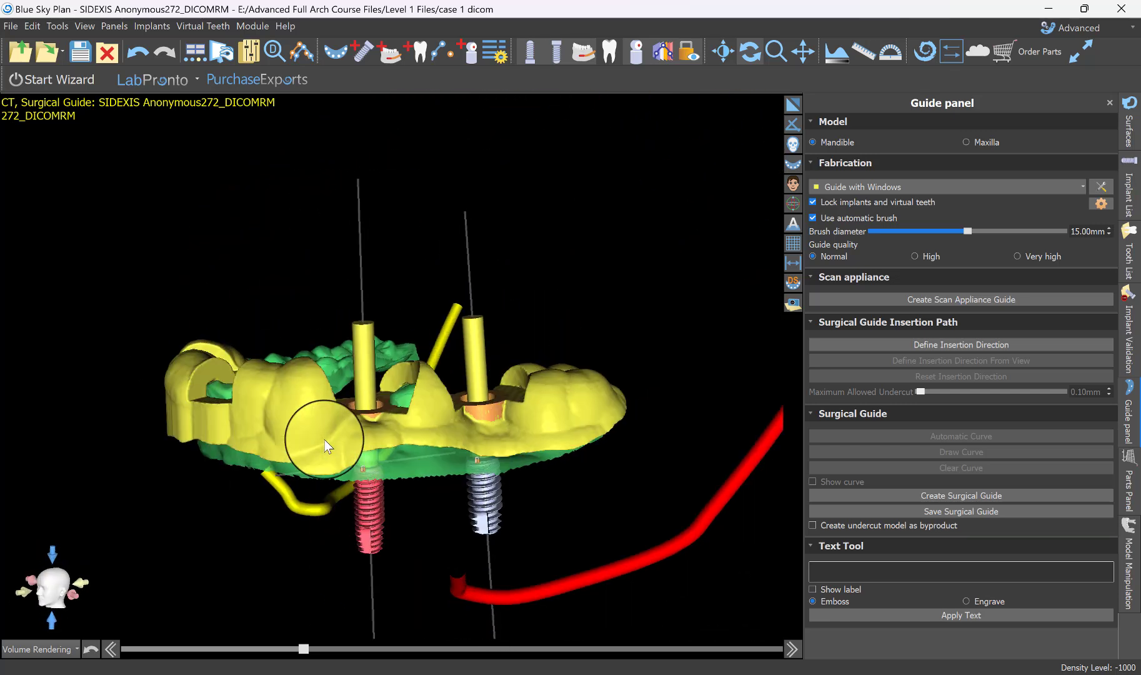
Enter the label text CG, show the label, and scale the model behind it so the letters fit the guide's outer front surface.
left_click_drag(261, 459, 440, 453)
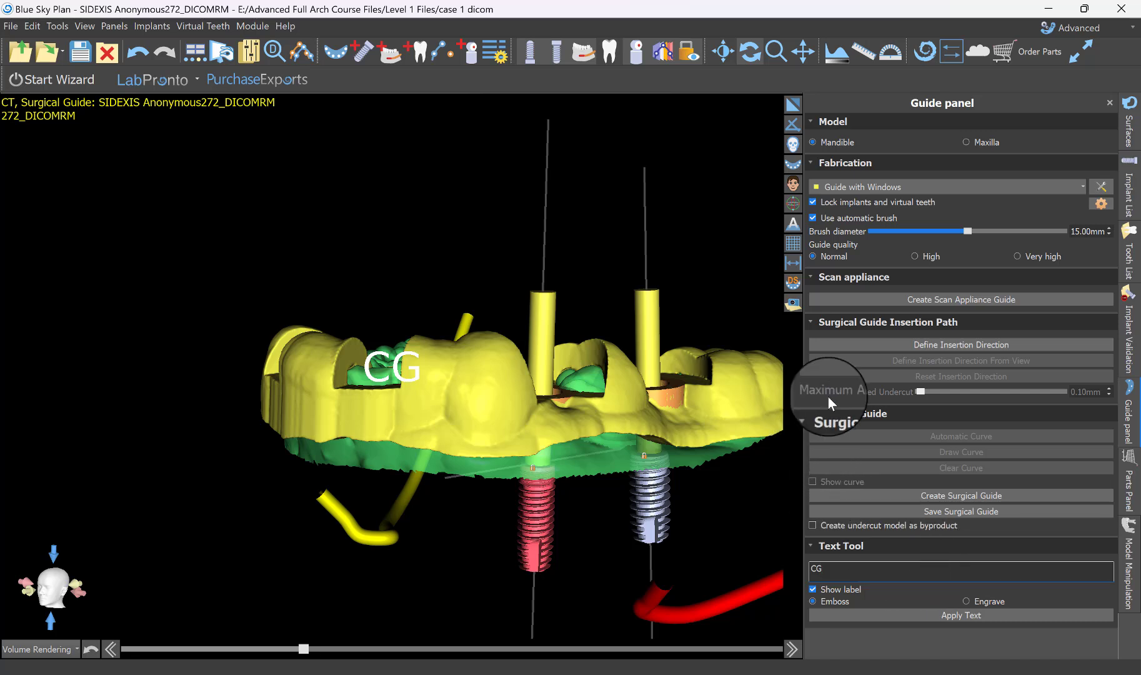
left_click_drag(724, 273, 650, 276)
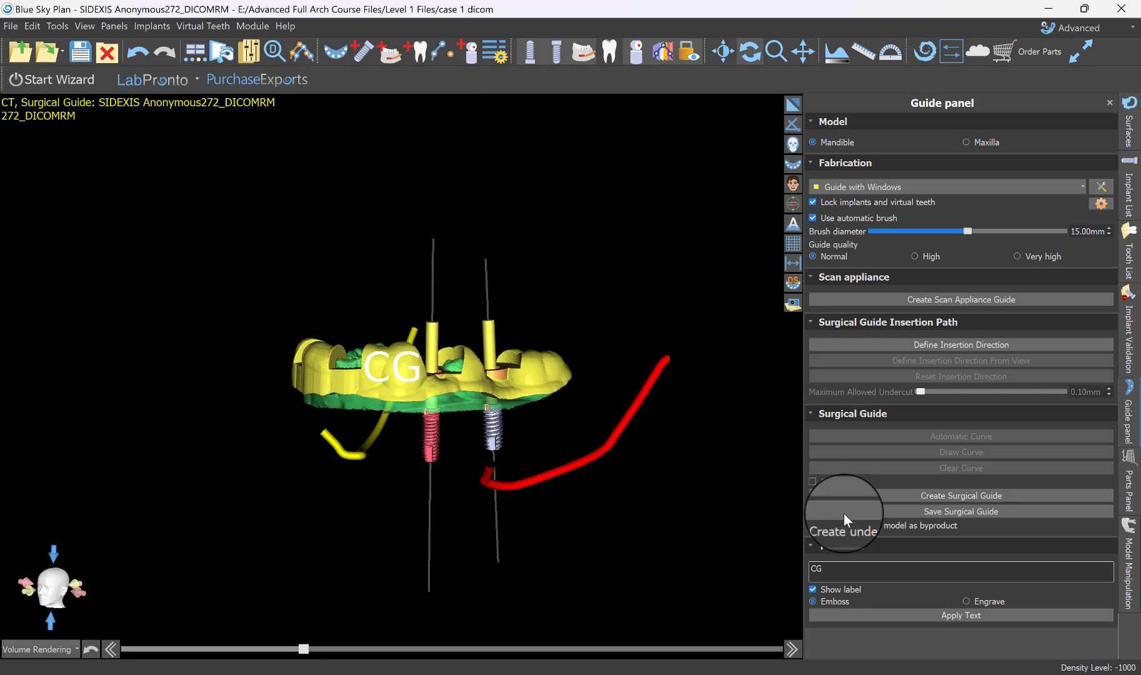
scroll(593, 461, "up", 2)
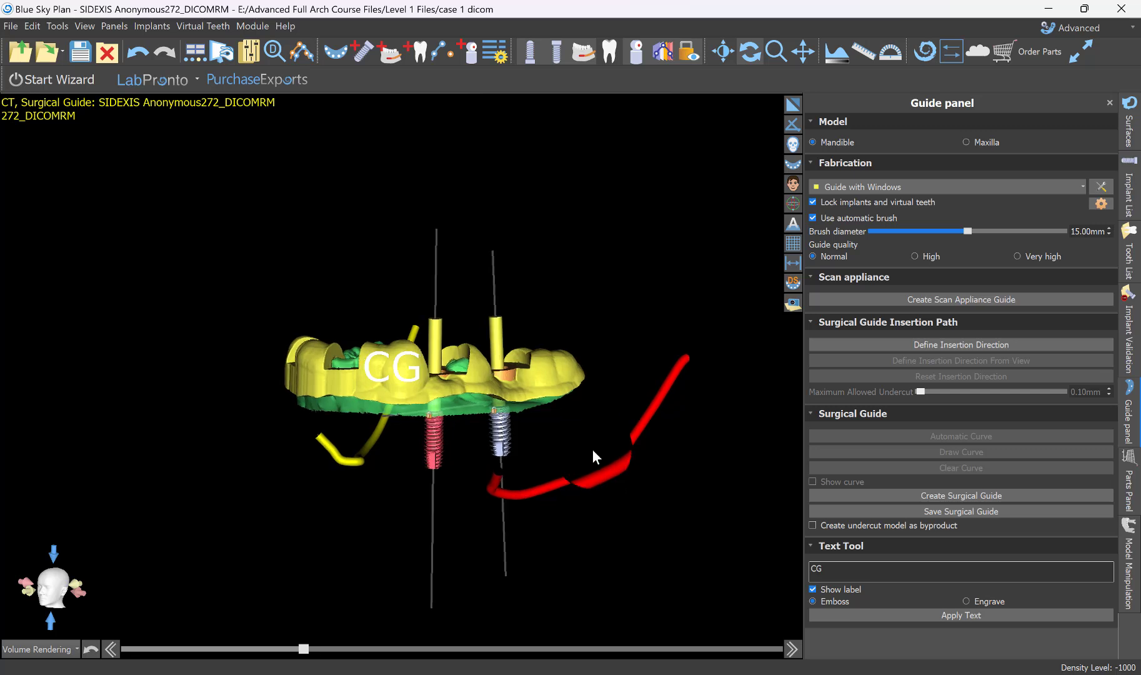
scroll(581, 518, "down", 5)
scroll(581, 537, "up", 5)
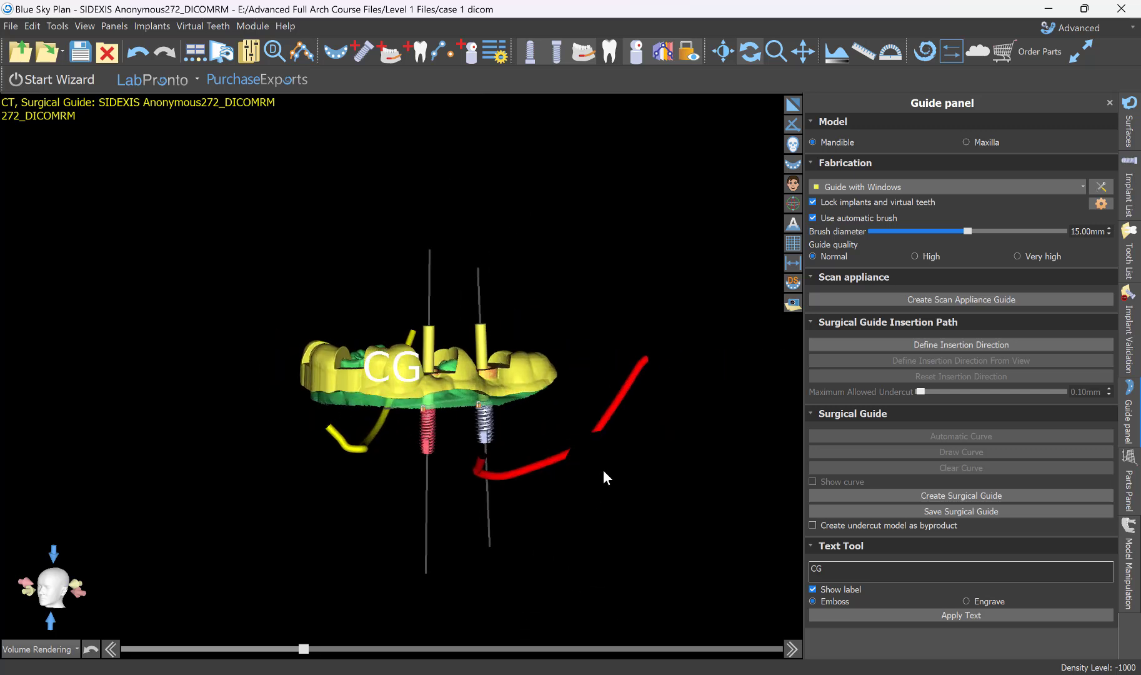
mouse_move(610, 457)
right_mouse_down()
mouse_move(609, 476)
mouse_move(612, 465)
right_mouse_up()
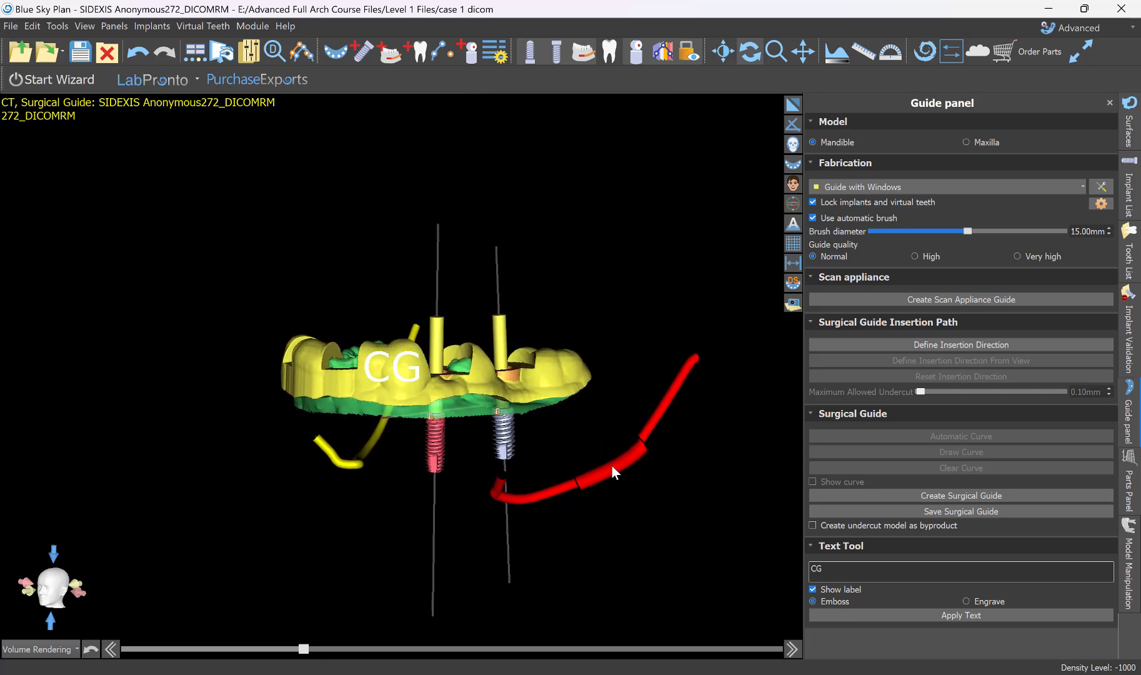
middle_click_drag(503, 491, 497, 486)
left_click_drag(496, 485, 495, 491)
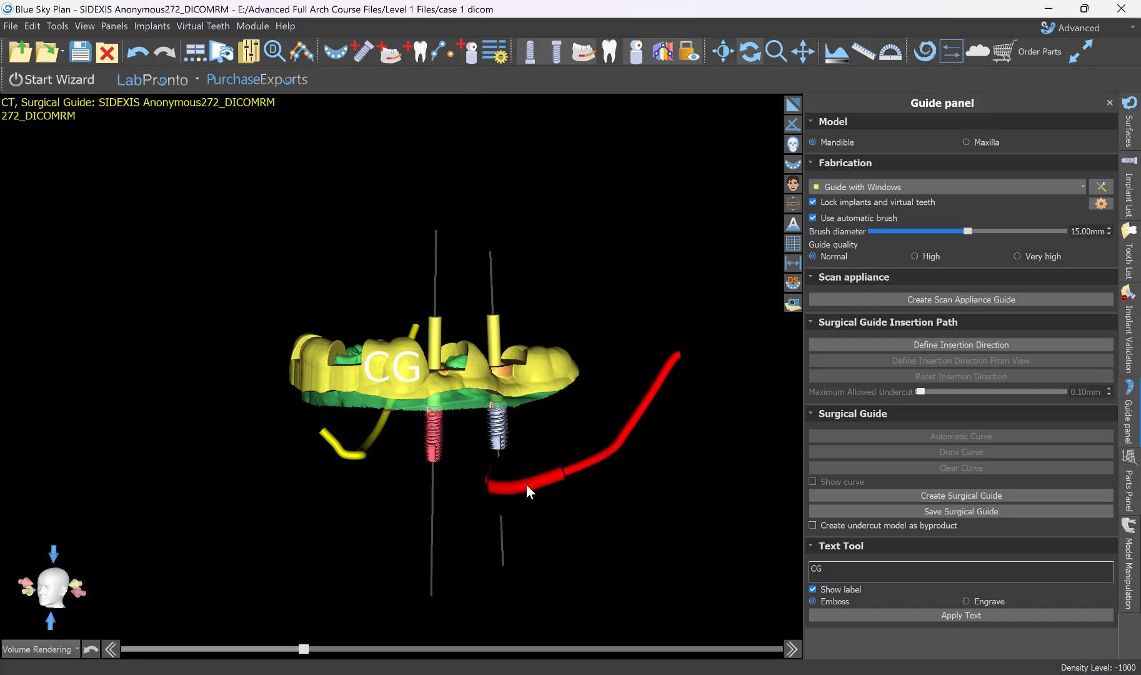
Keep Guide with Windows as the fabrication model and engrave the CG label into the guide.
left_click(878, 185)
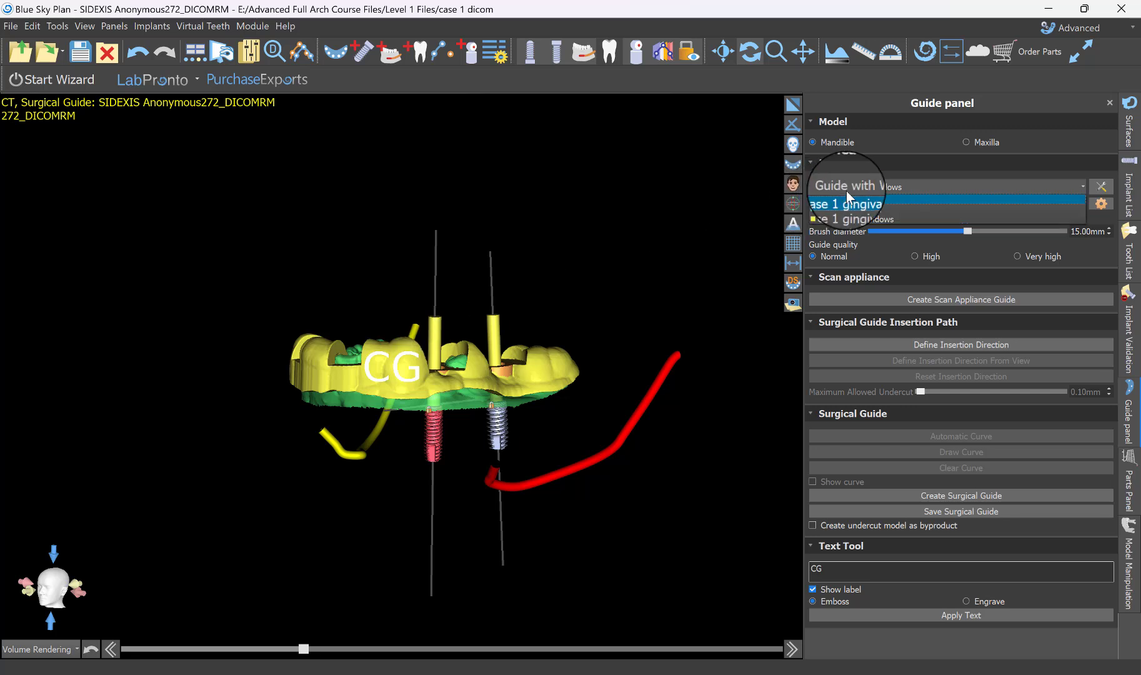
left_click(844, 228)
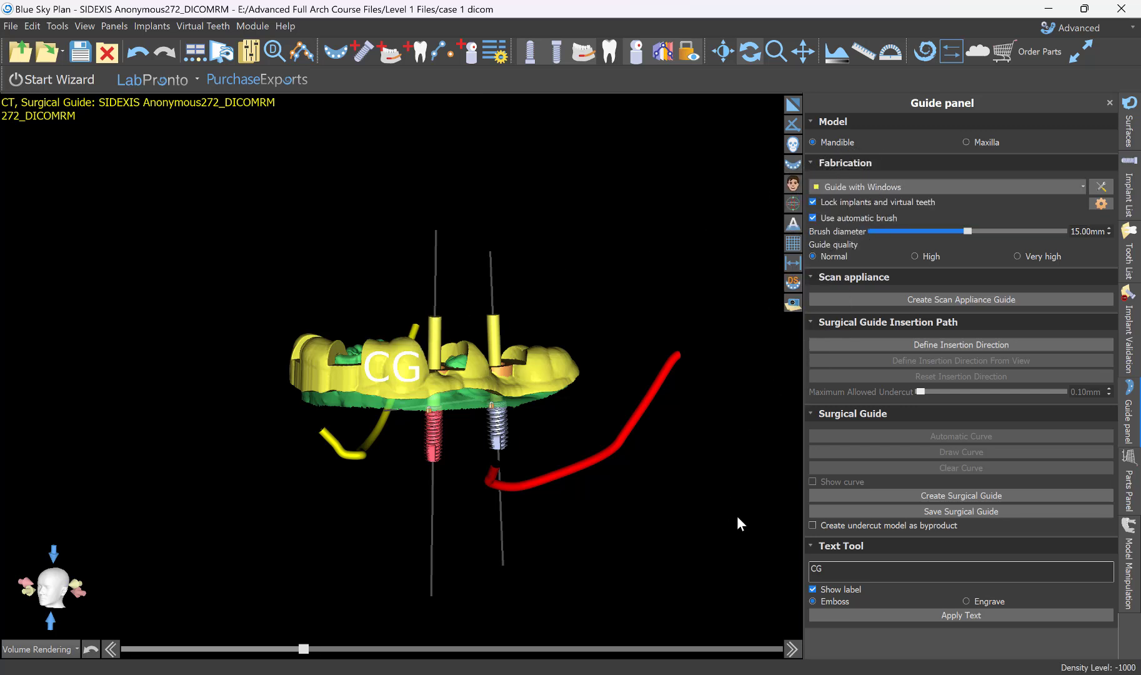
left_click(975, 601)
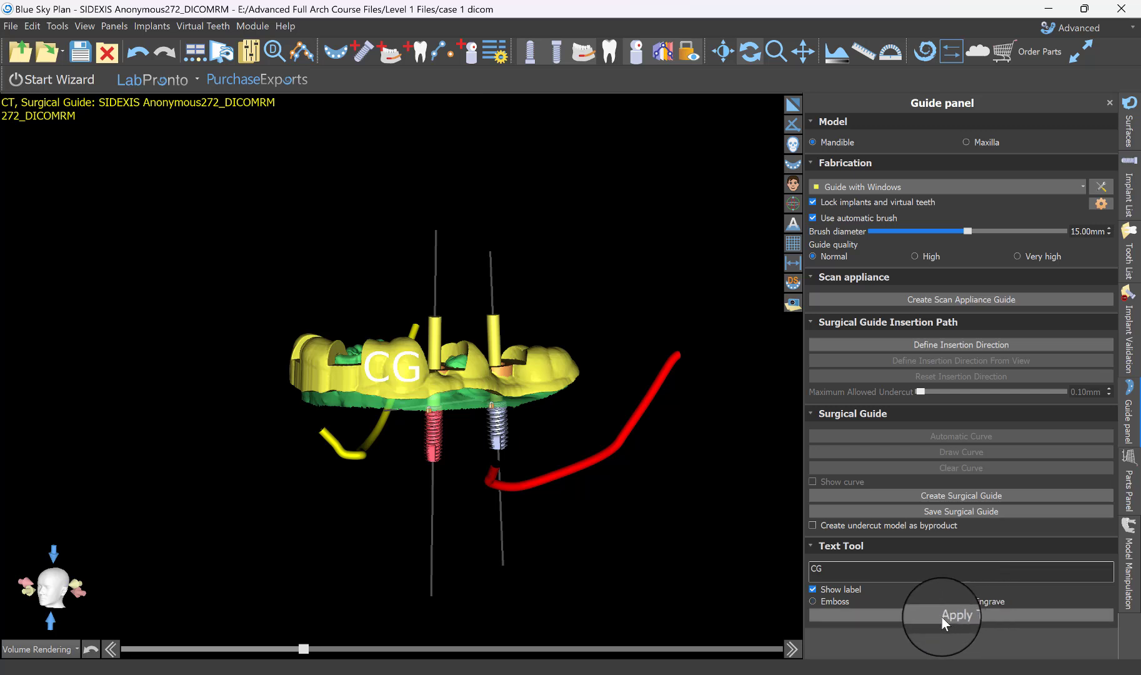
left_click(942, 616)
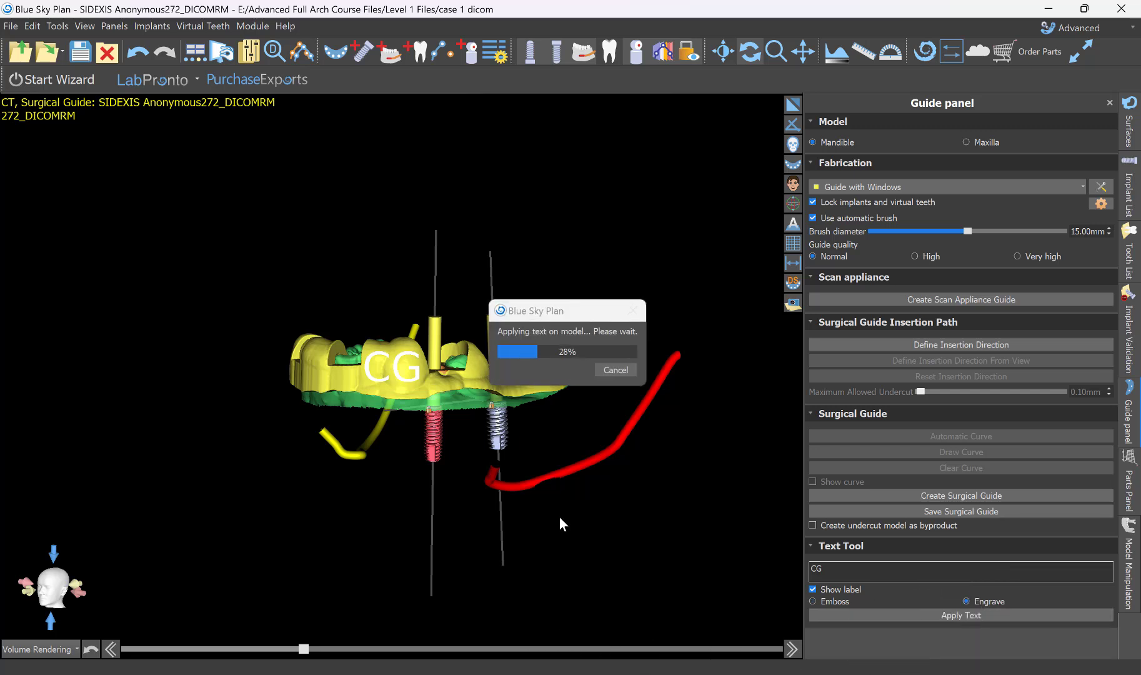
scroll(617, 342, "up", 5)
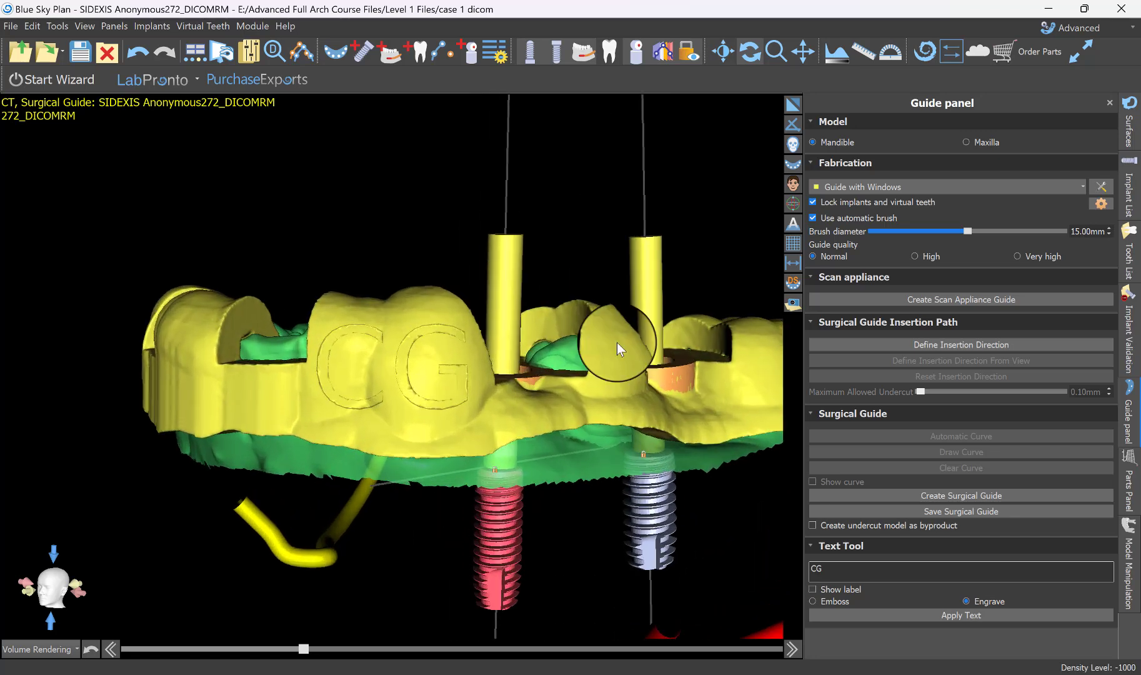
left_click_drag(424, 269, 419, 435)
scroll(433, 344, "down", 3)
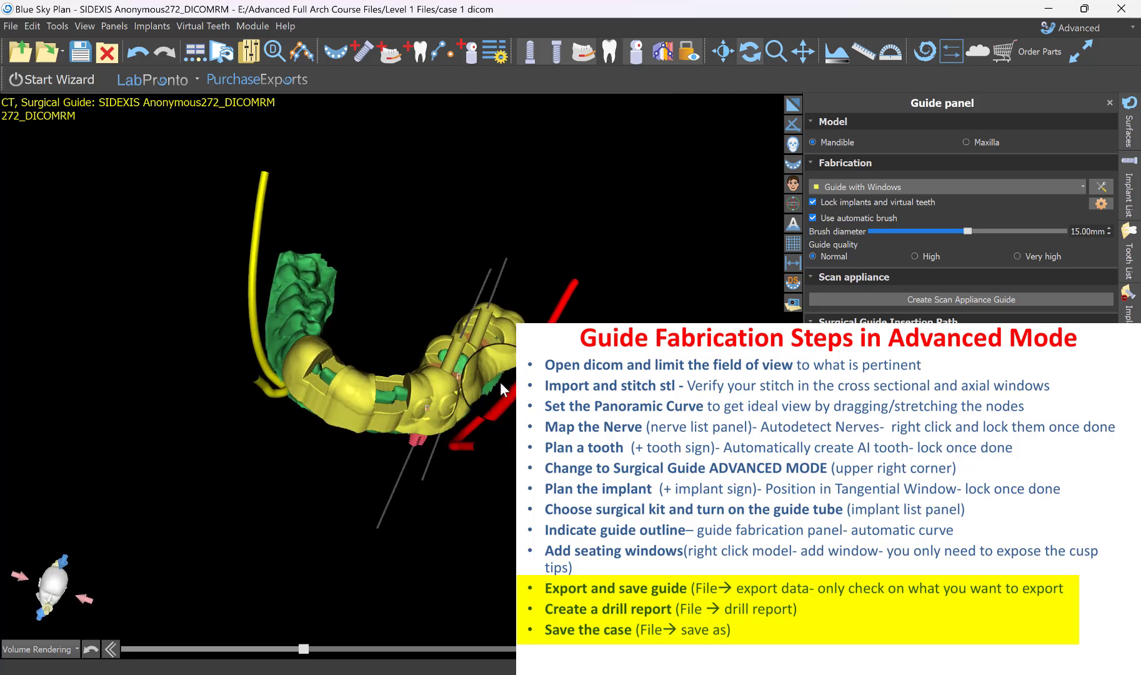
left_click_drag(455, 487, 444, 274)
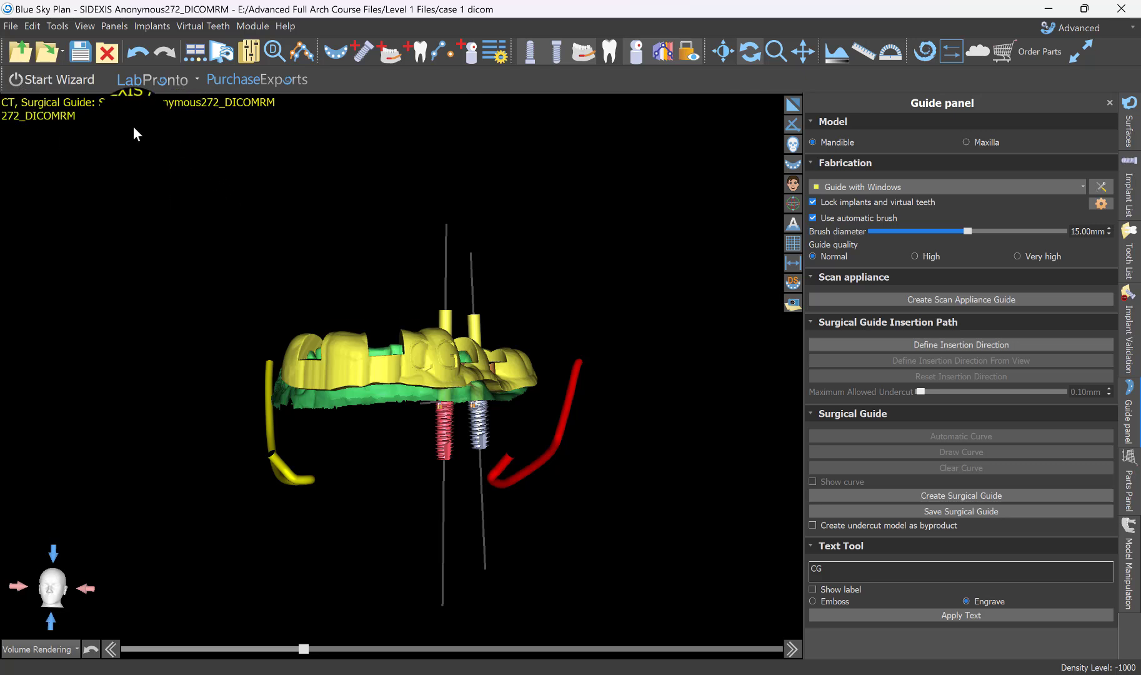
left_click(11, 28)
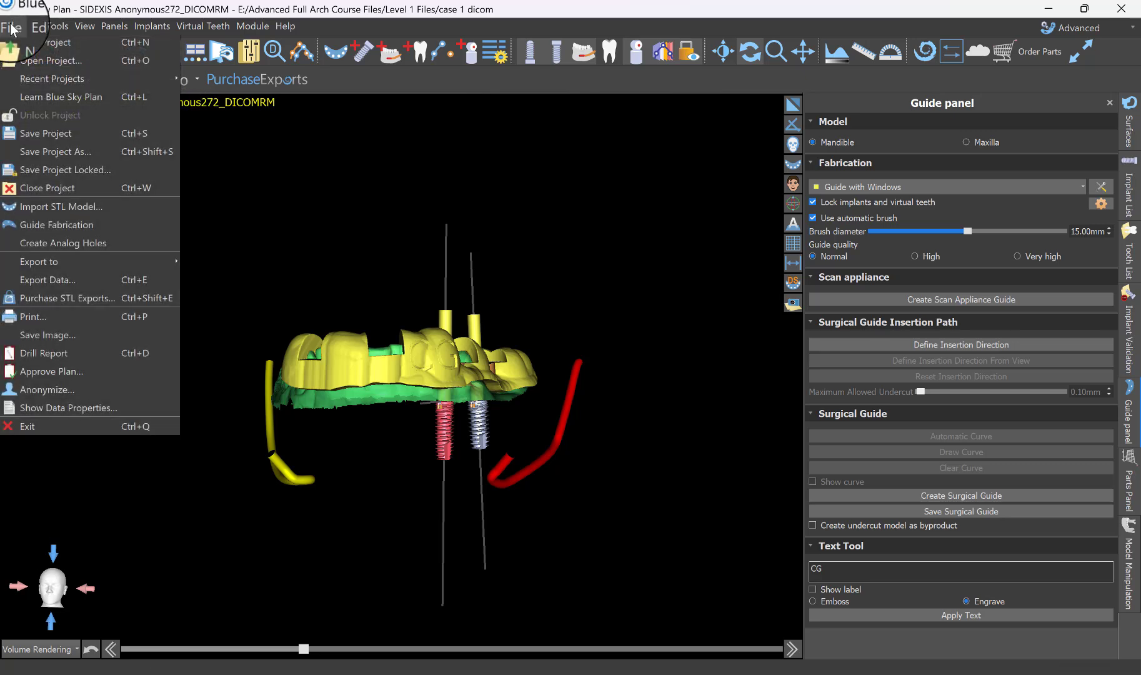
left_click(49, 279)
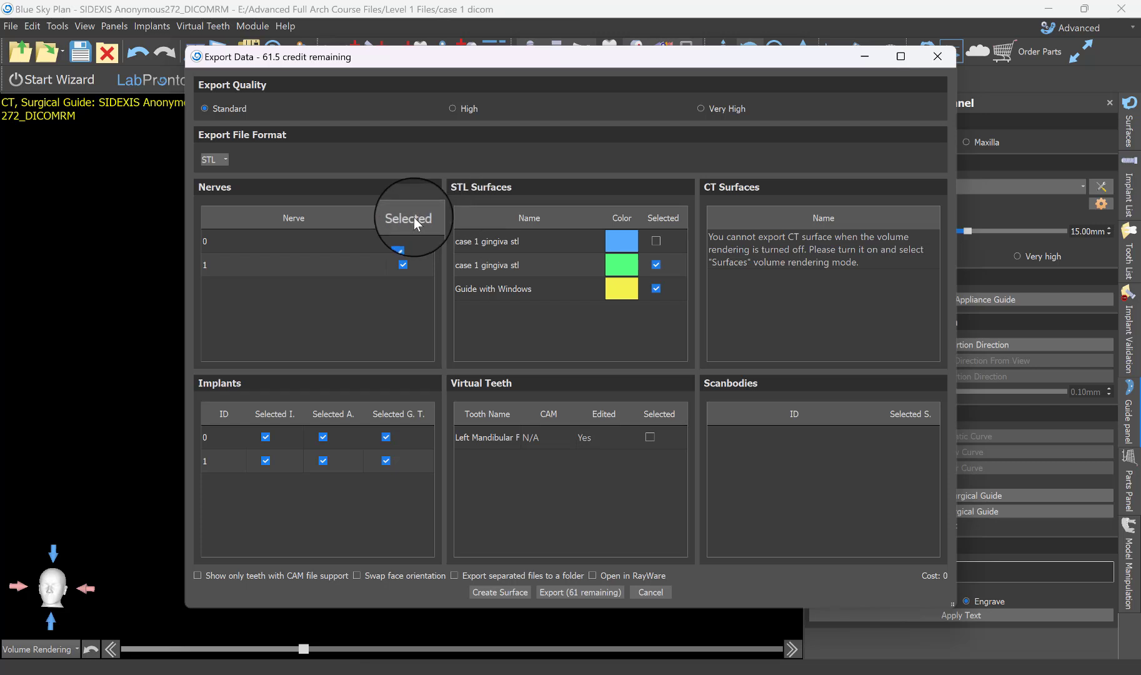
left_click(658, 594)
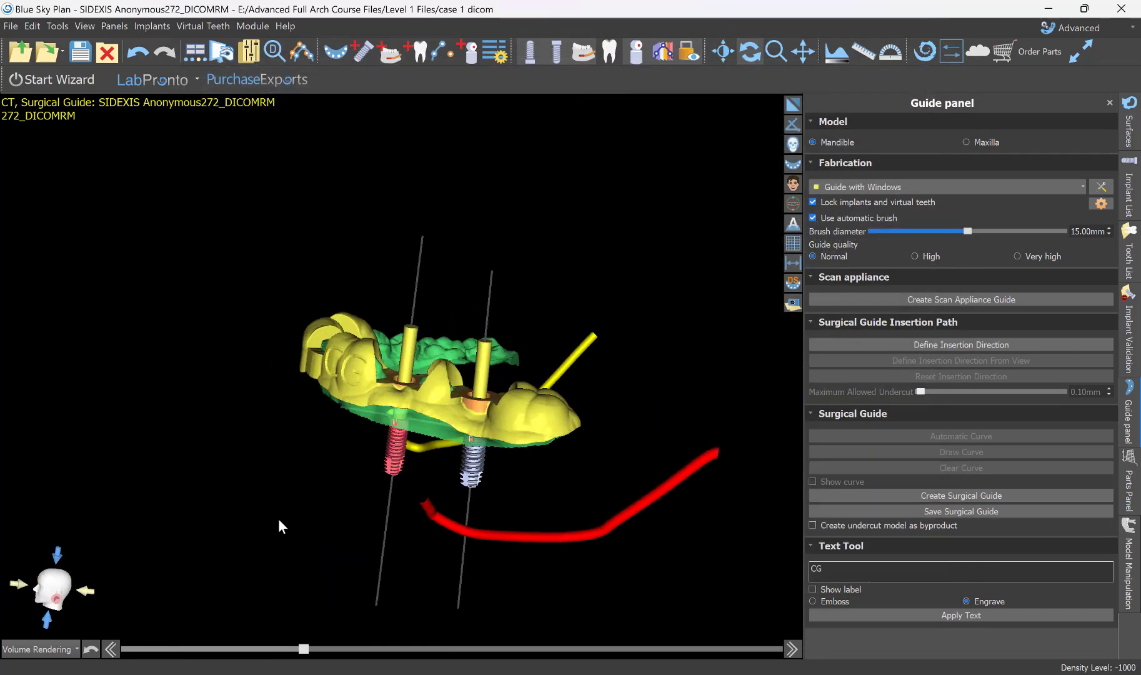
Hide the nerves and the mandibular implants in the 3D view, leaving the guide and the model displayed.
left_click_drag(278, 517, 427, 405)
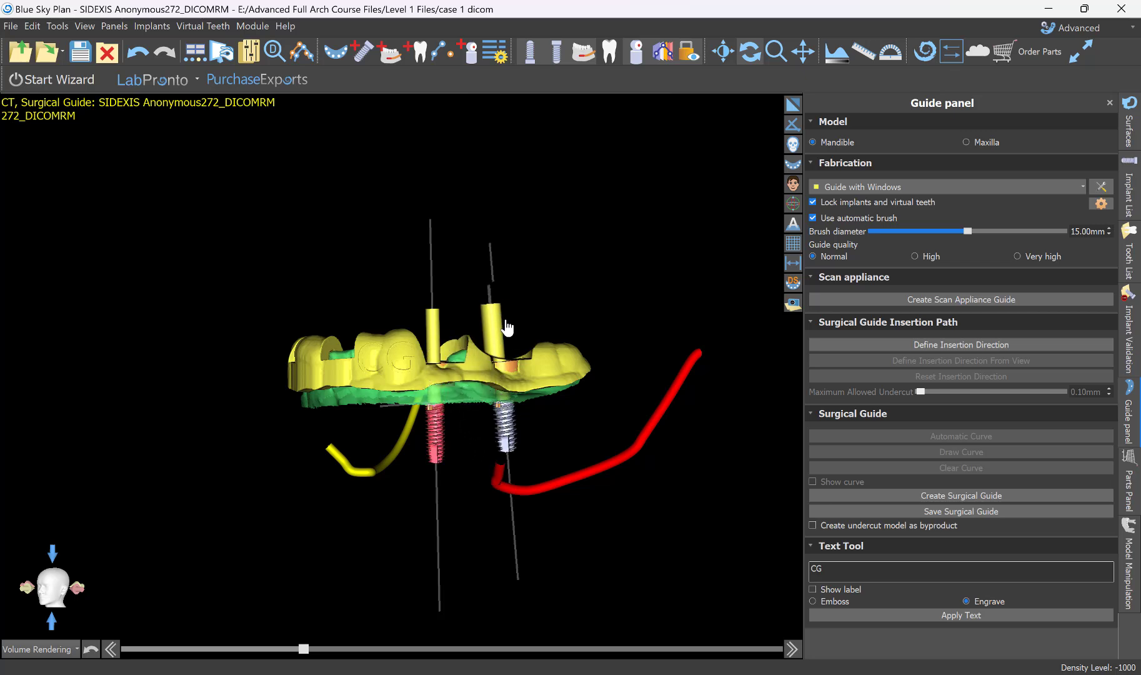
left_click_drag(329, 383, 233, 485)
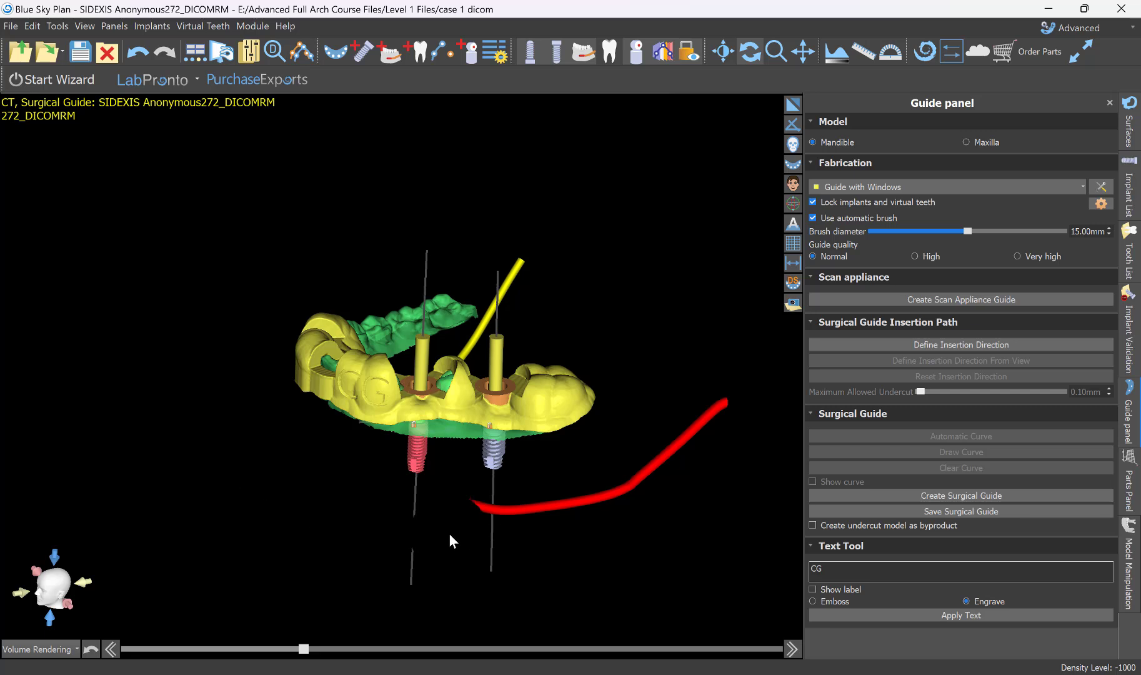
left_click_drag(449, 533, 443, 498)
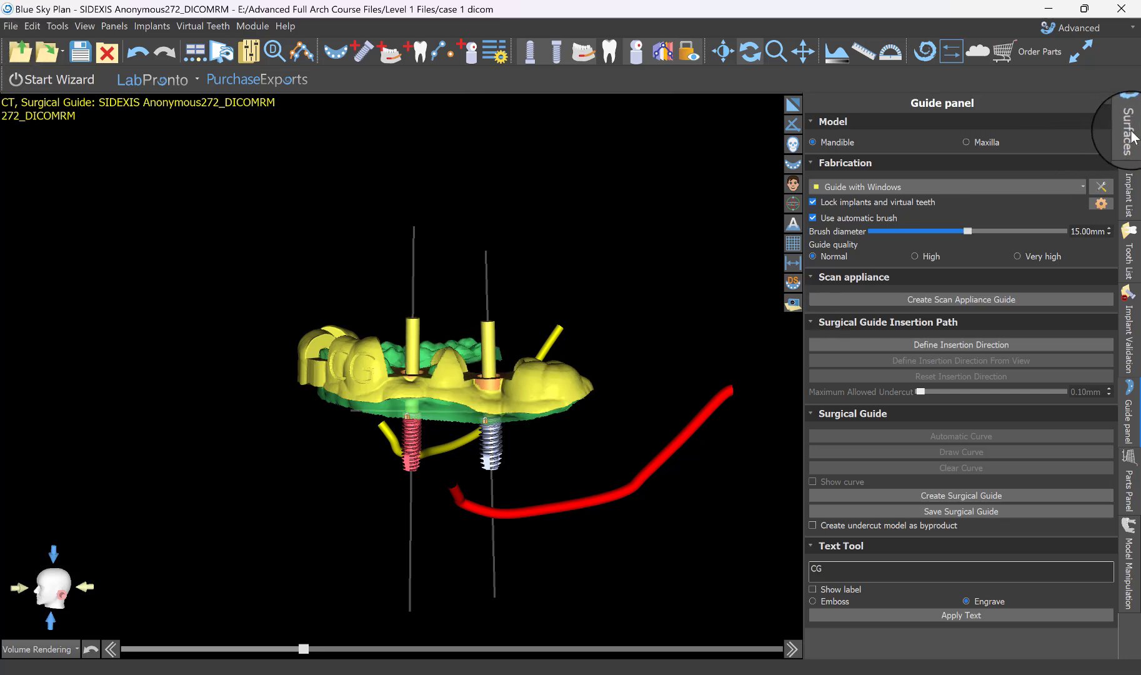
left_click(583, 58)
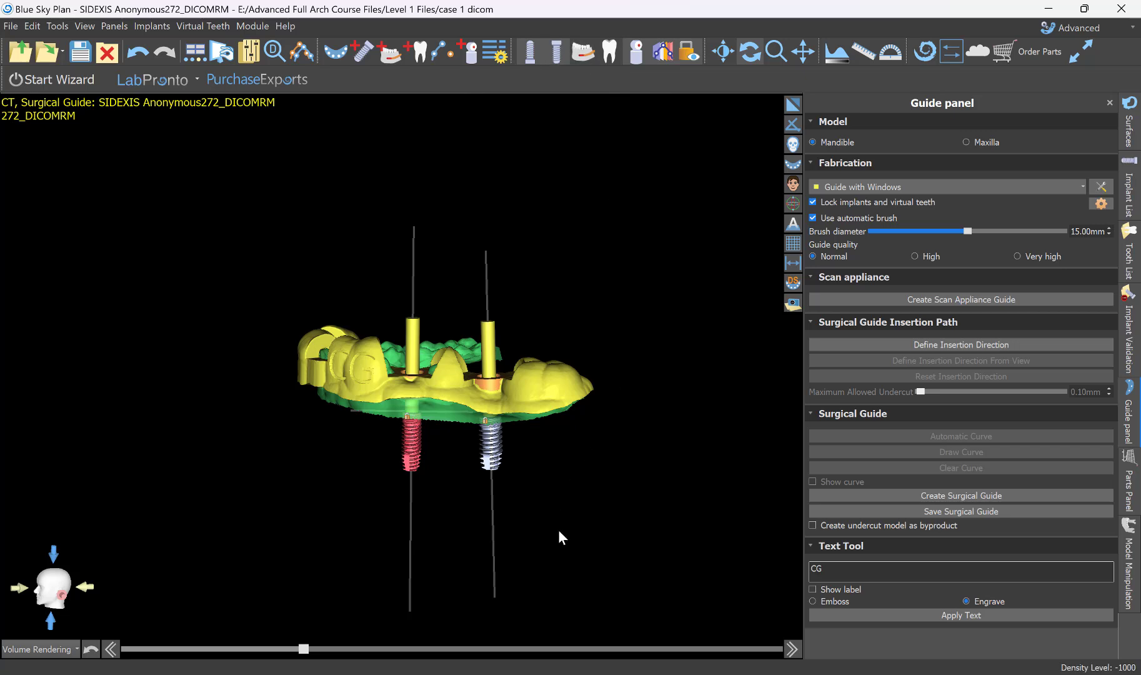
left_click_drag(559, 532, 632, 305)
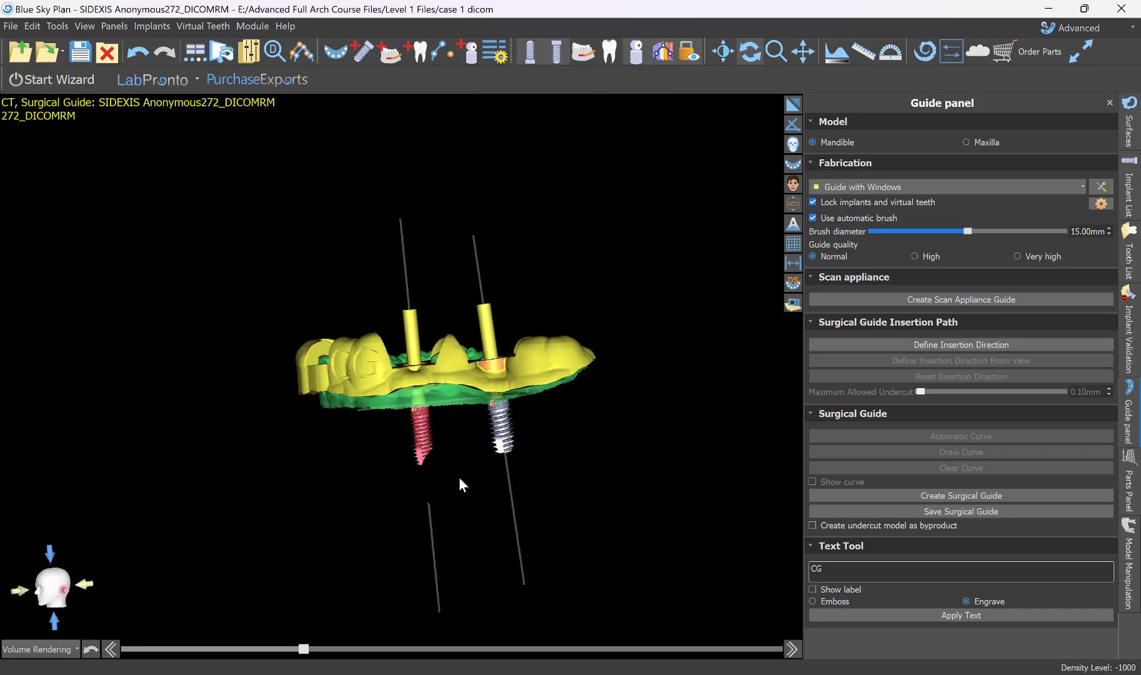
left_click_drag(511, 418, 609, 378)
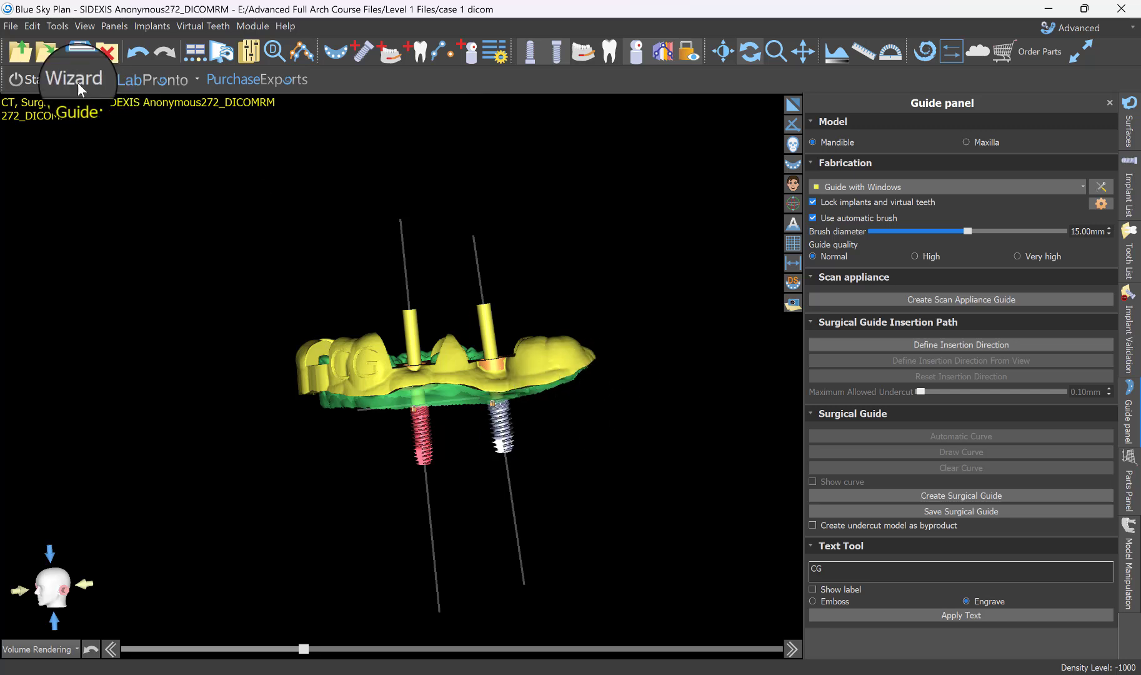
left_click(556, 55)
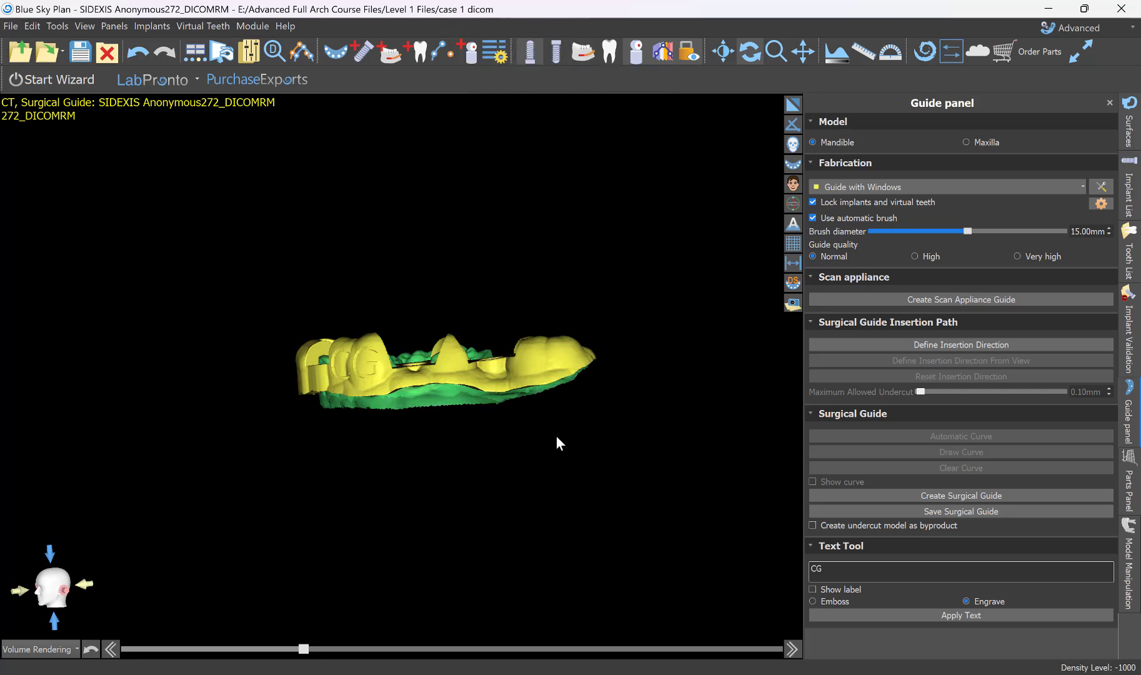
Start a standard-quality STL data export with only Guide with Windows selected, excluding the green case 1 gingiva stl surface.
left_click_drag(399, 435, 428, 240)
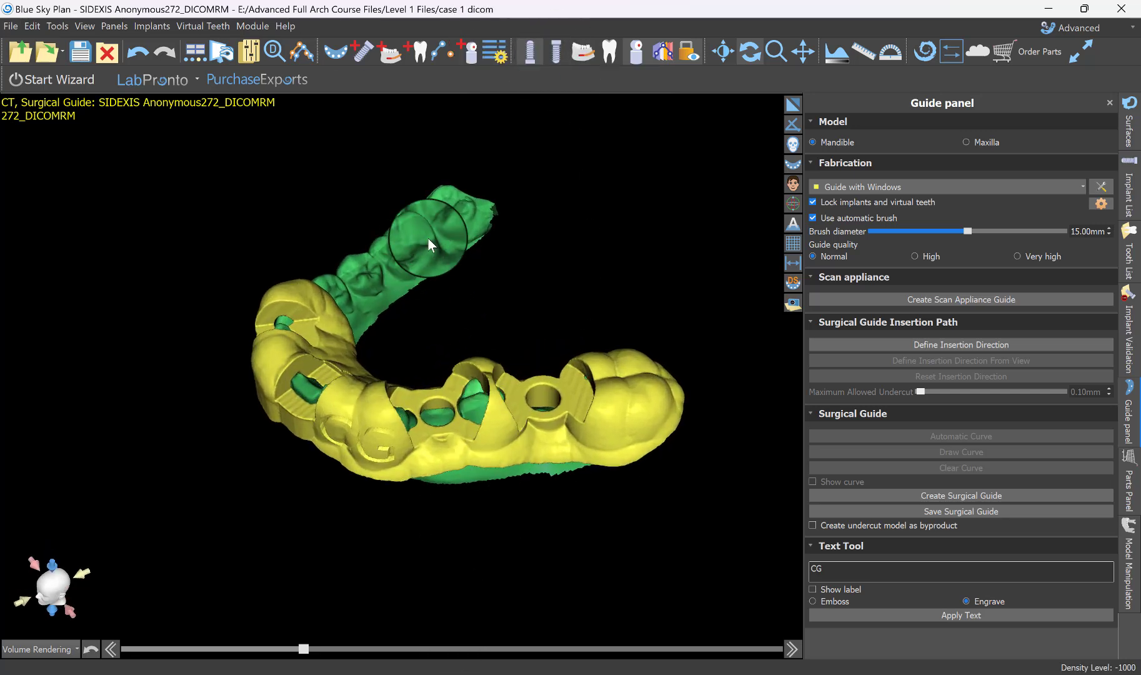
left_click_drag(424, 453, 287, 173)
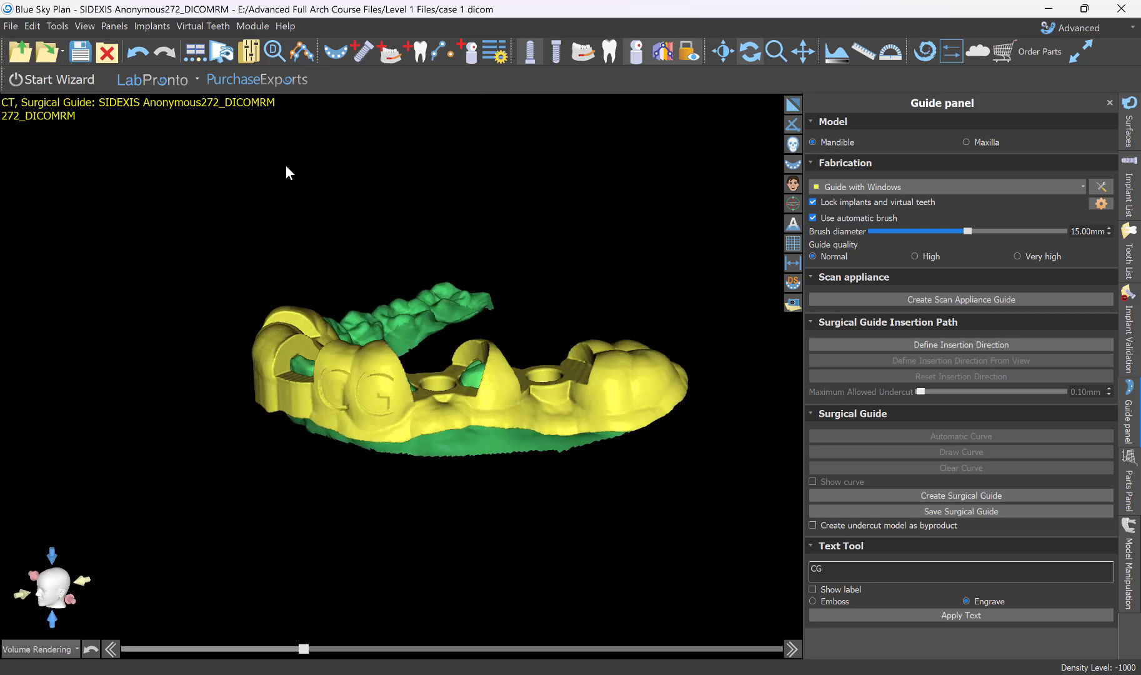
left_click(10, 28)
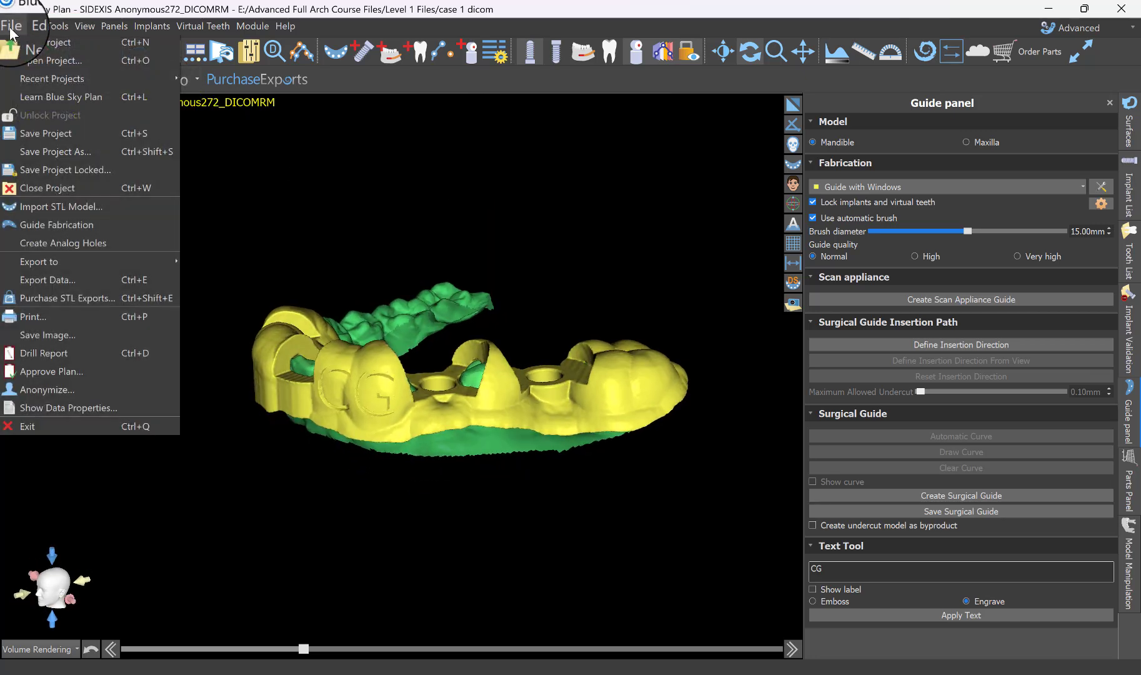
left_click(44, 279)
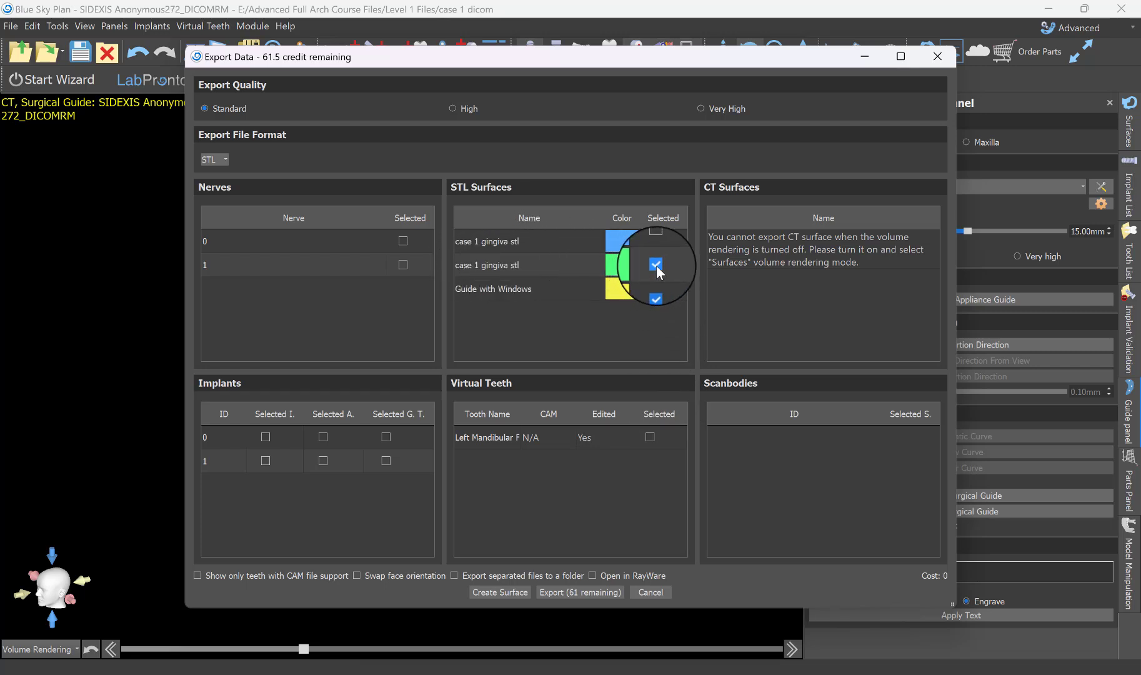
left_click(655, 264)
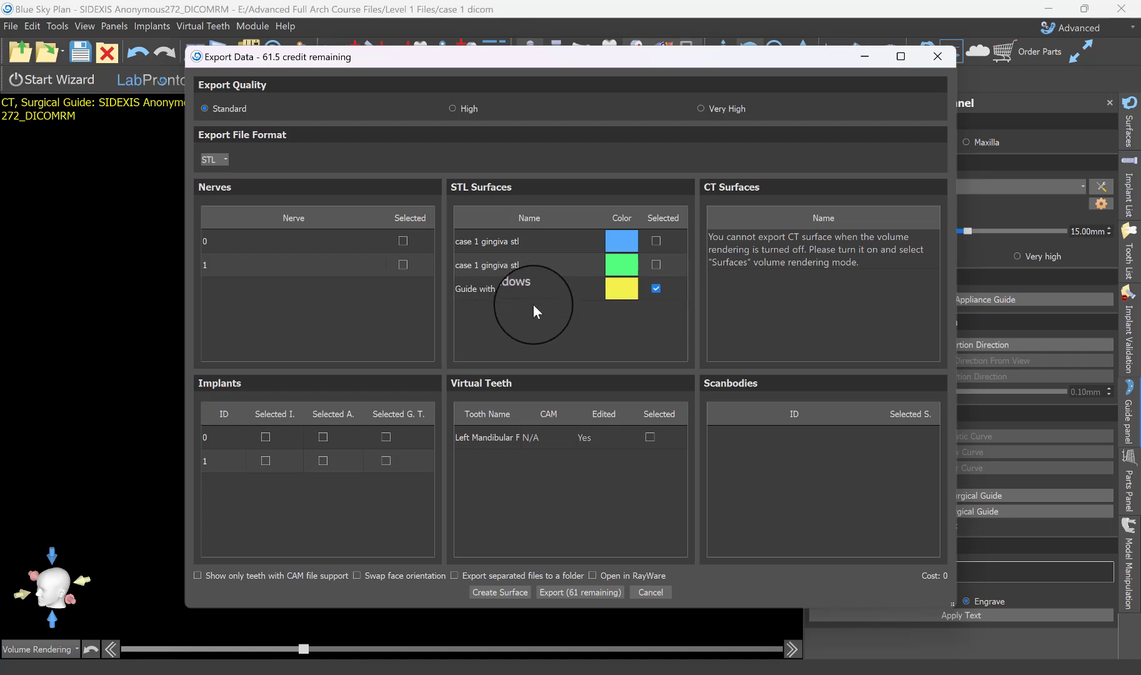
left_click(585, 593)
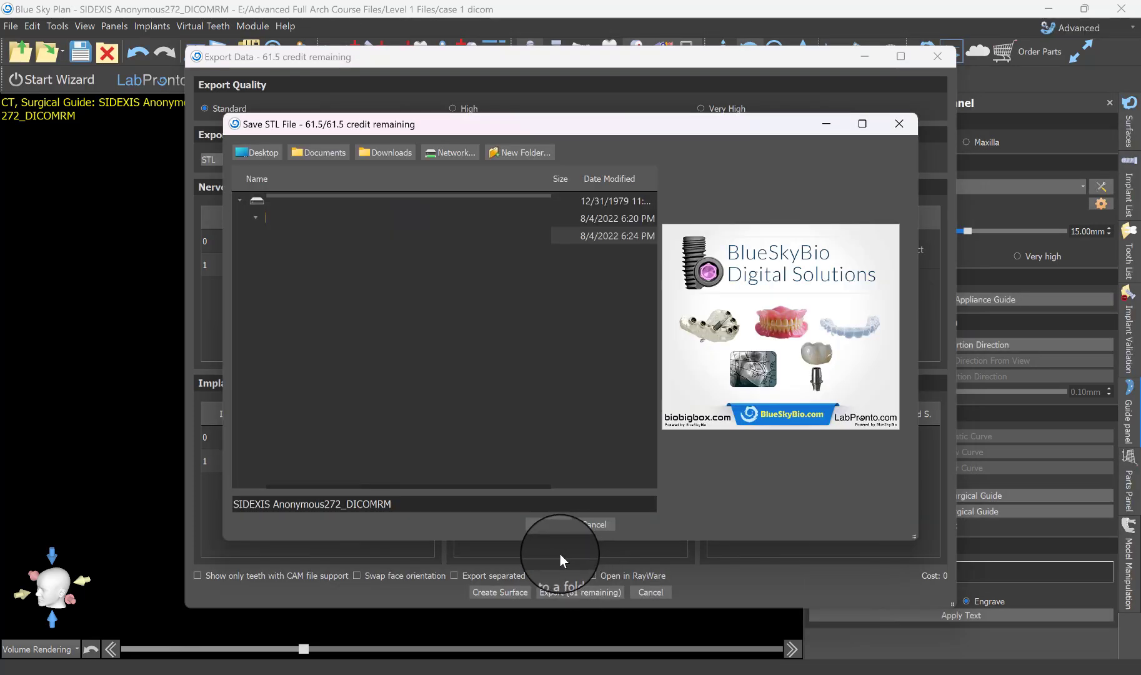
Save the exported STL in the Downloads location under the name Case 1 surgical guide.
left_click(401, 154)
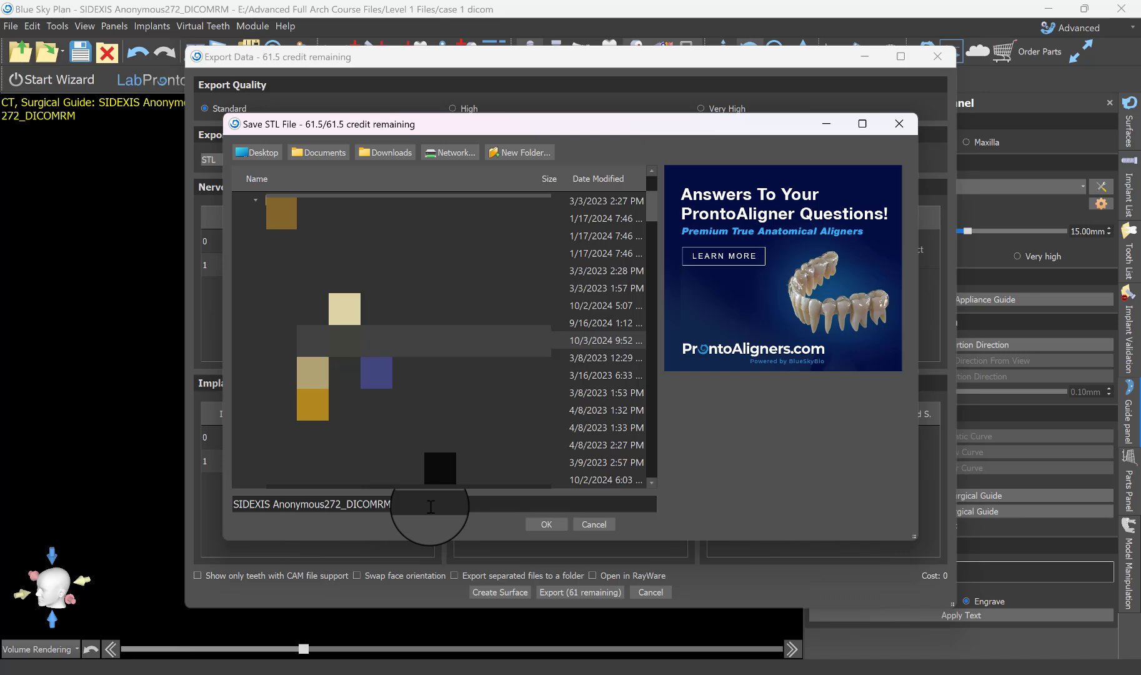
left_click_drag(412, 504, 201, 505)
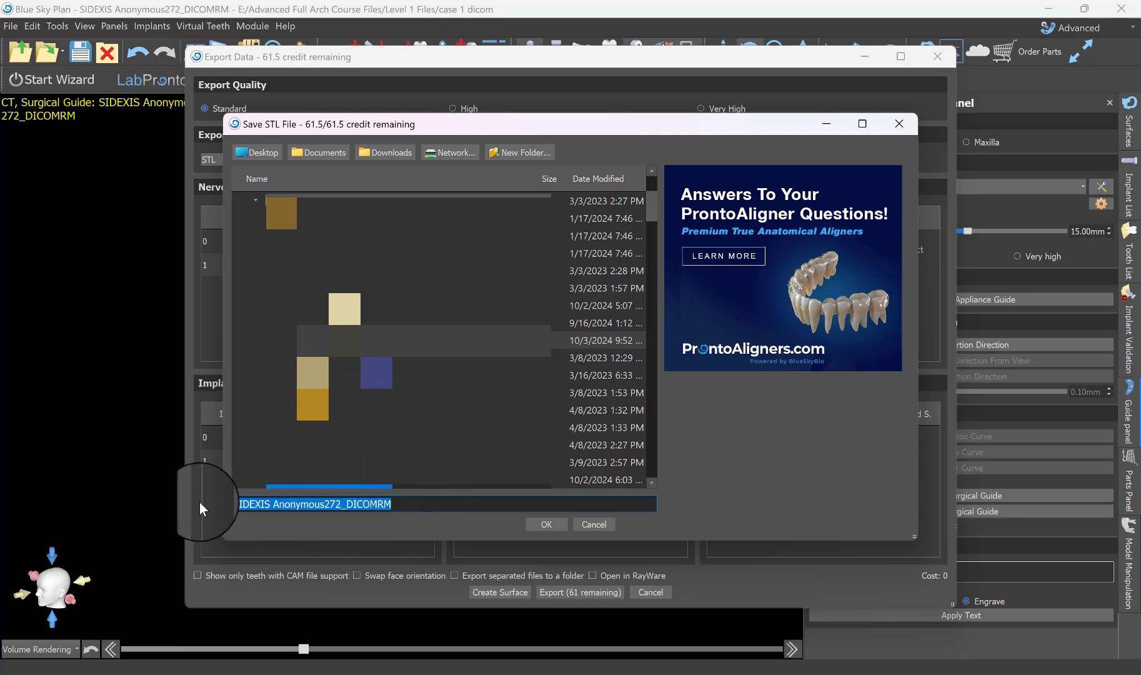
type("Case 1 s")
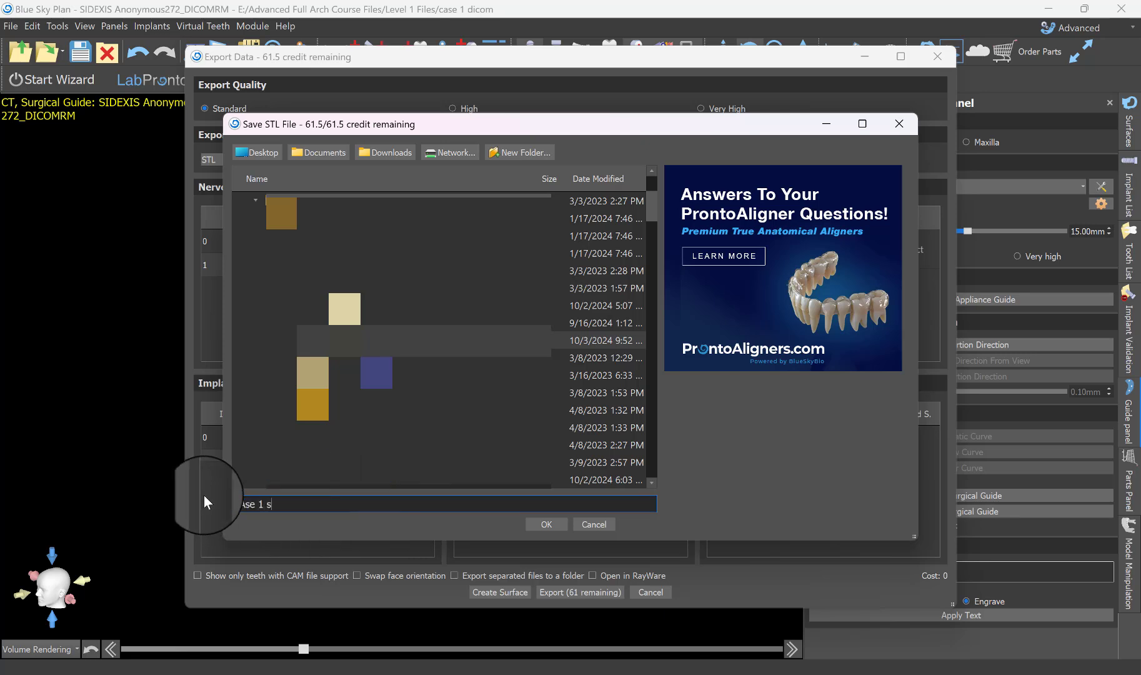
type("urgical guide")
key("Return")
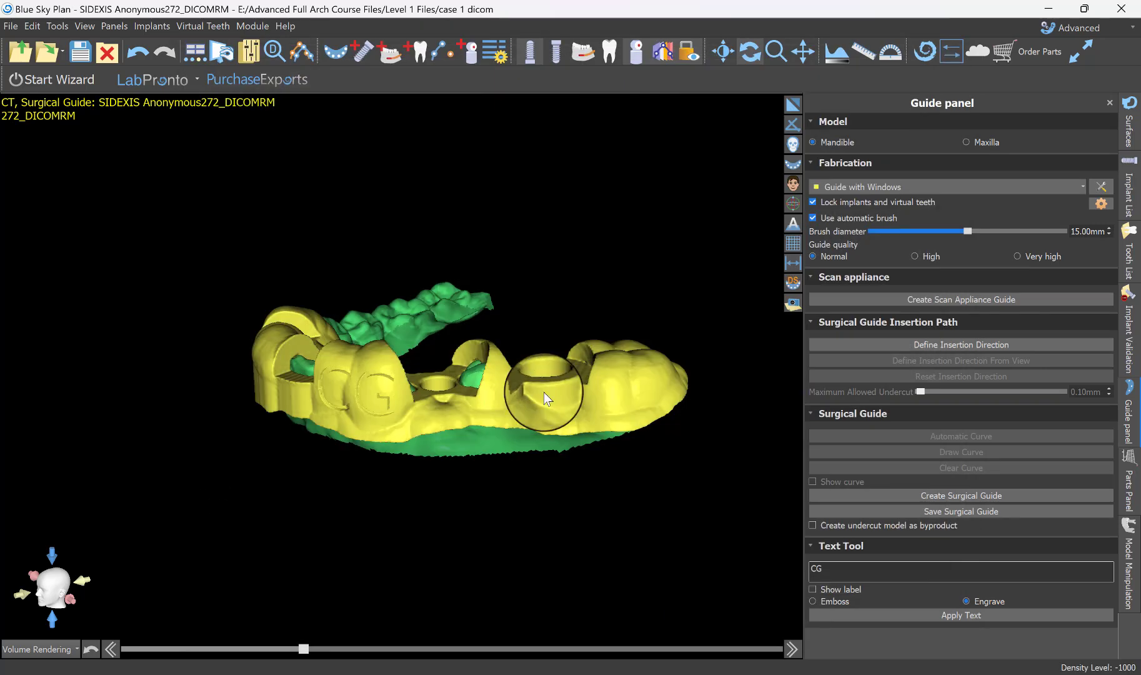
Generate a drill report while the implants are hidden and look through its screenshots.
left_click_drag(571, 366, 406, 485)
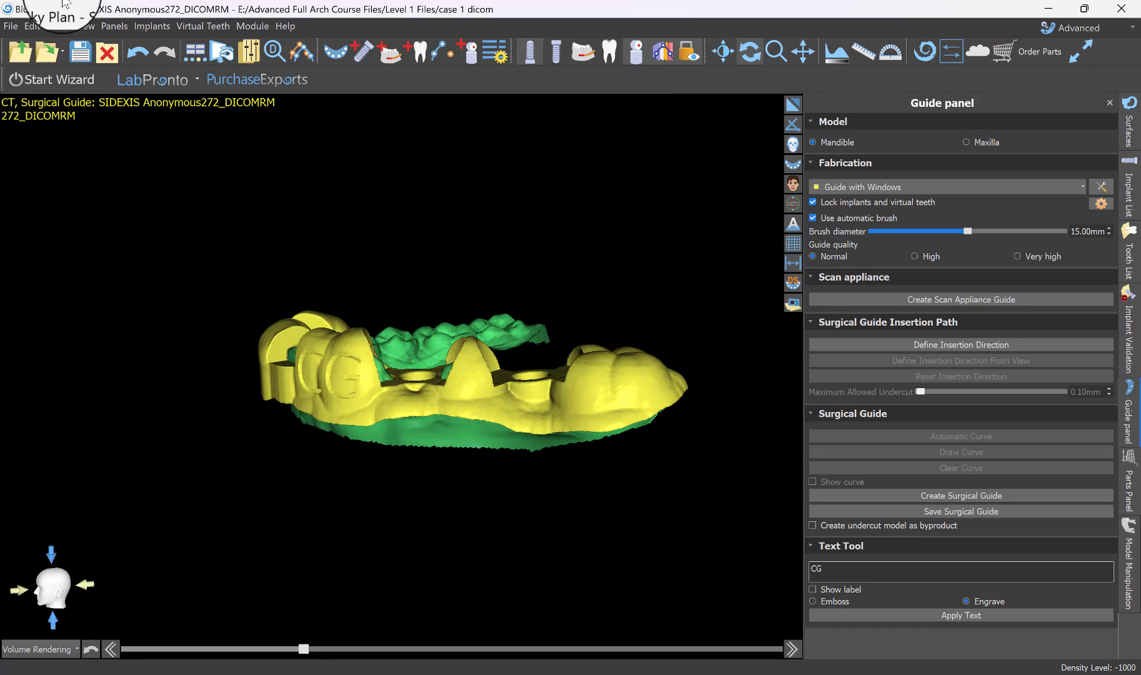
left_click(11, 28)
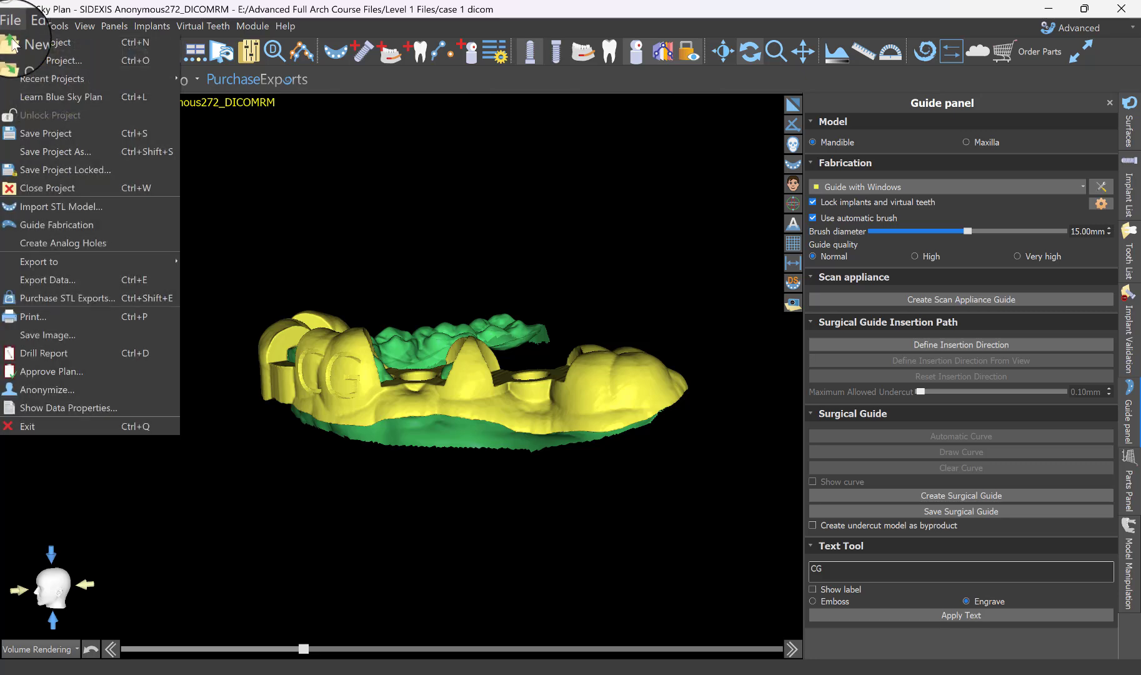
left_click(47, 353)
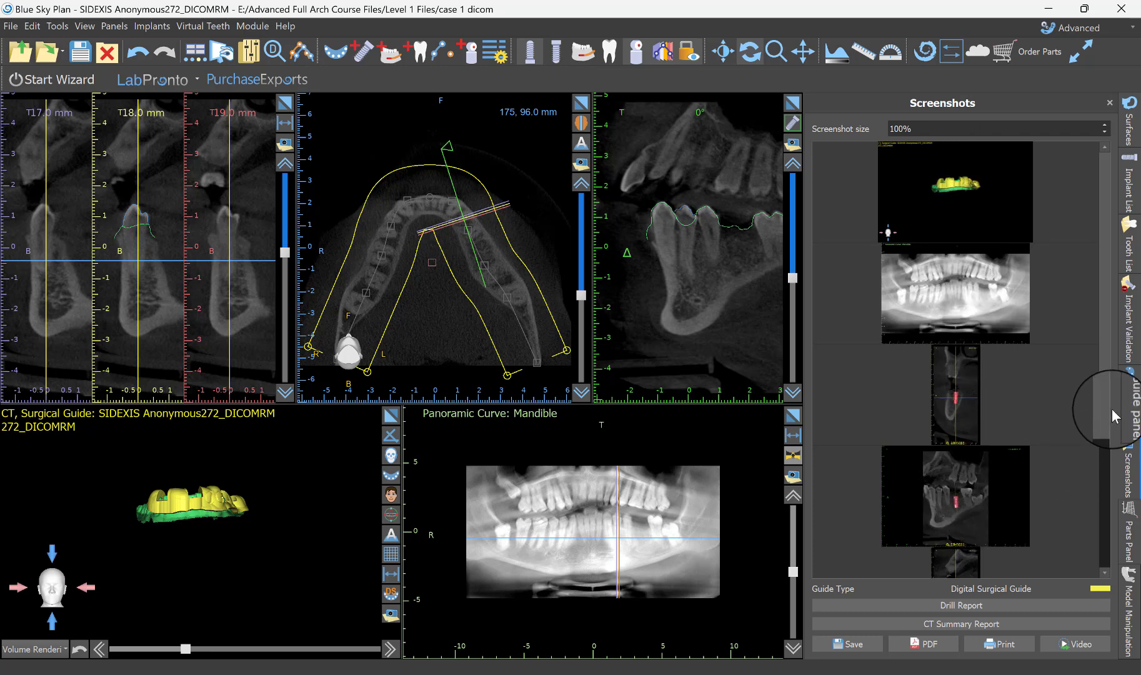
left_click_drag(1104, 406, 1102, 499)
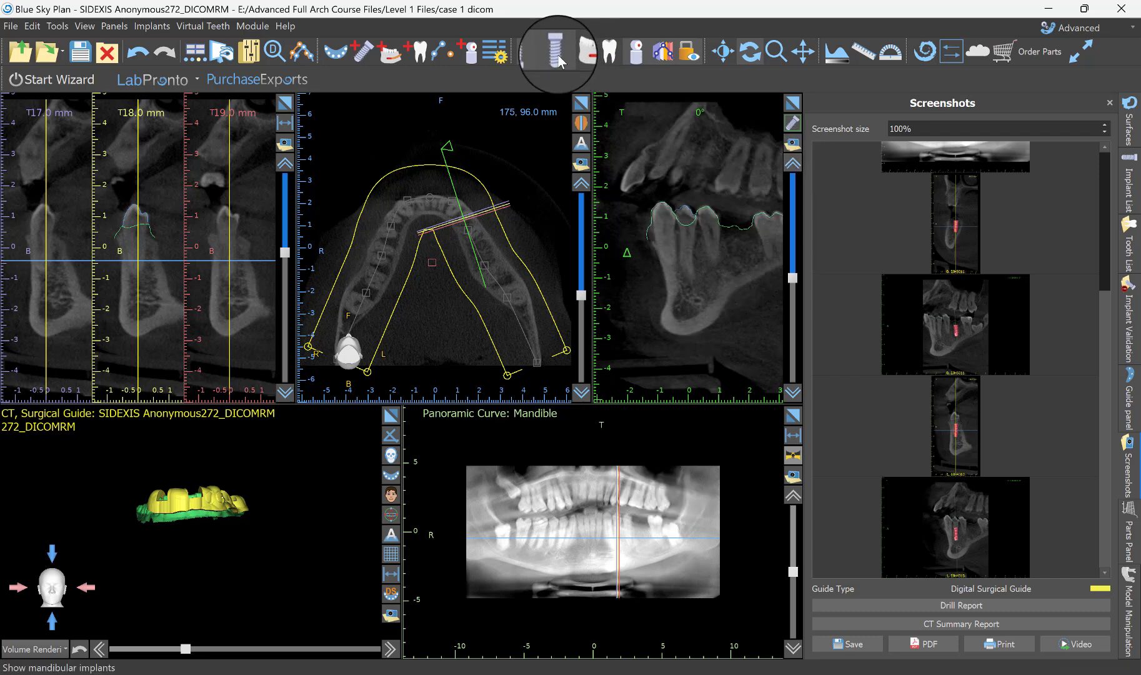
Show the mandibular implants and the nerves again, with the tangential view maximized and rotated around the implant.
left_click(529, 52)
left_click(794, 102)
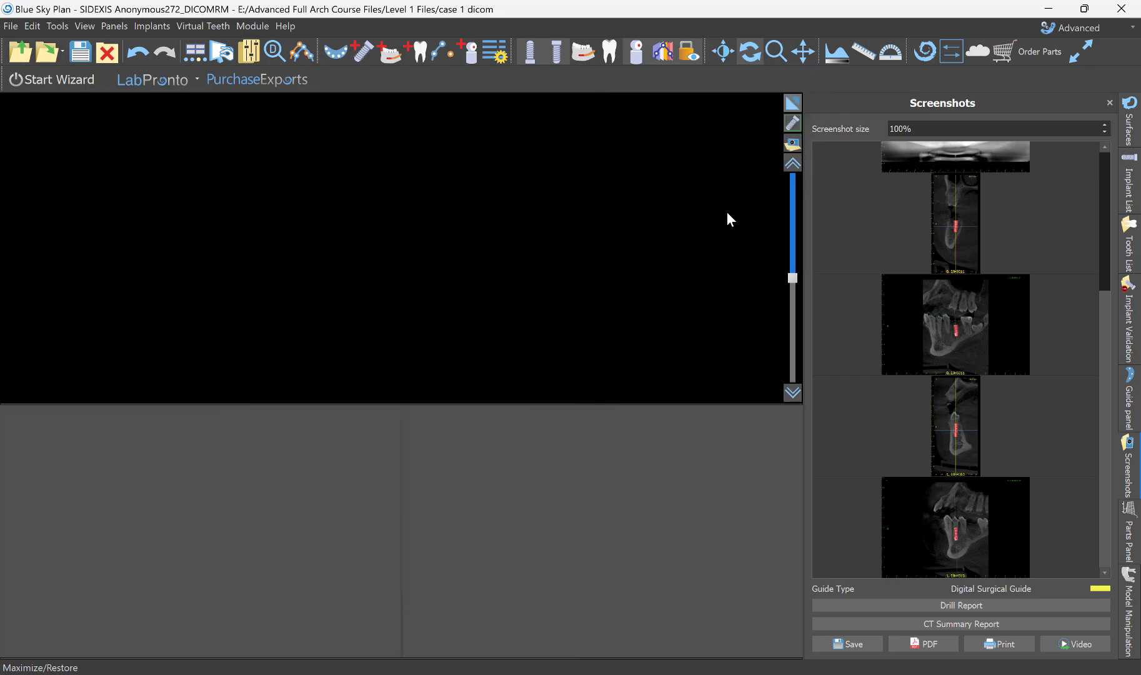
scroll(625, 310, "up", 12)
scroll(570, 374, "up", 18)
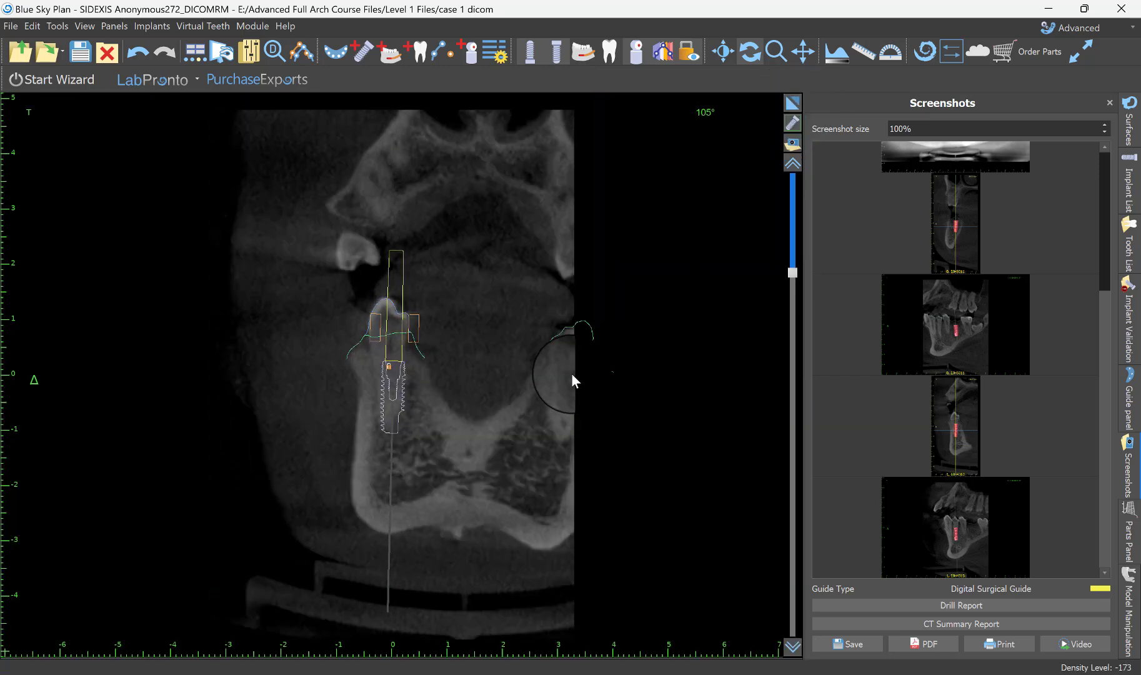
scroll(564, 369, "up", 2)
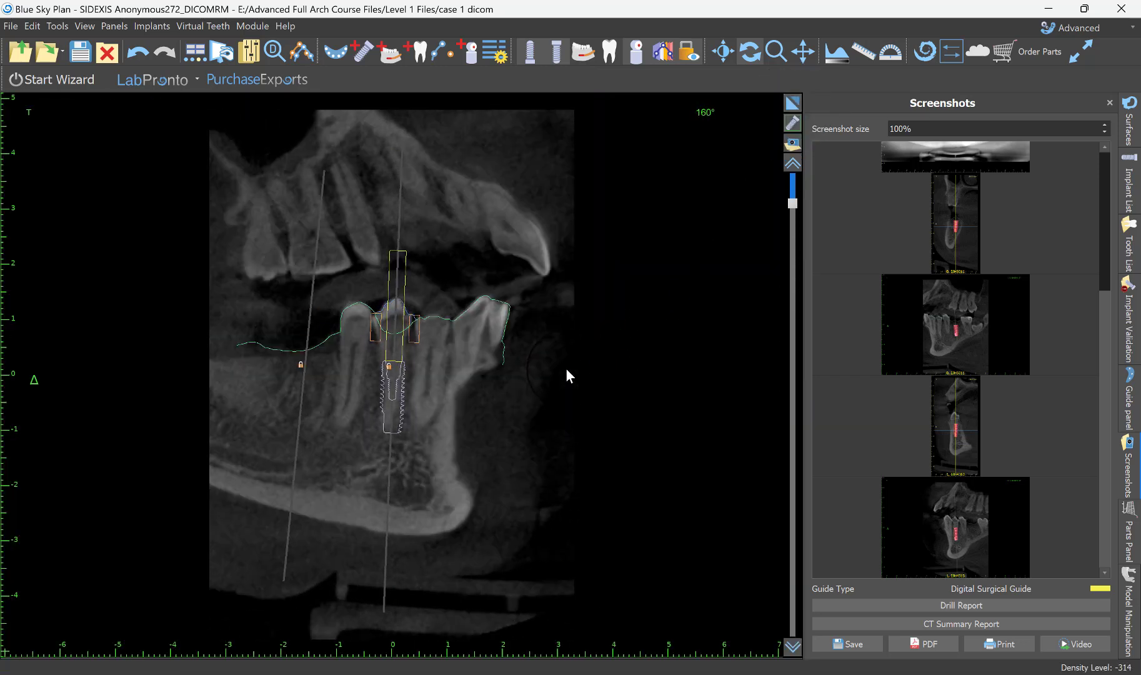
left_click(577, 47)
Examine the centred implant against the nerve and neighbouring roots in an enlarged tangential view.
right_click_drag(505, 326, 502, 268)
scroll(502, 268, "down", 3)
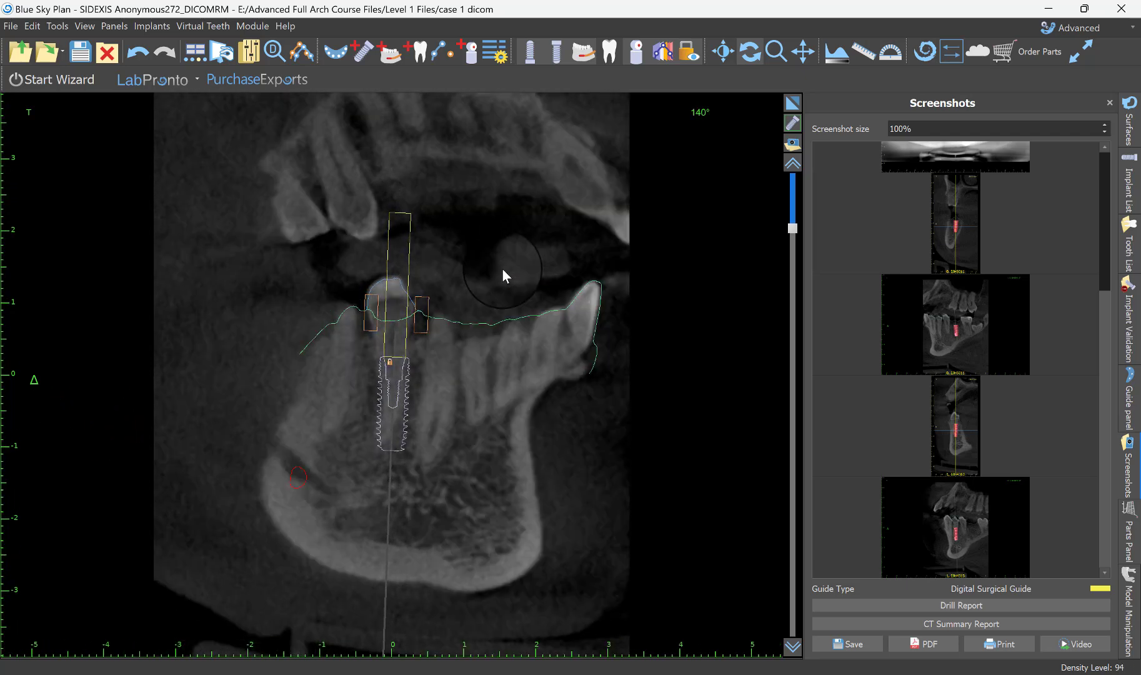
right_click_drag(502, 454, 530, 347)
middle_click_drag(519, 432, 541, 357)
right_click_drag(541, 356, 541, 375)
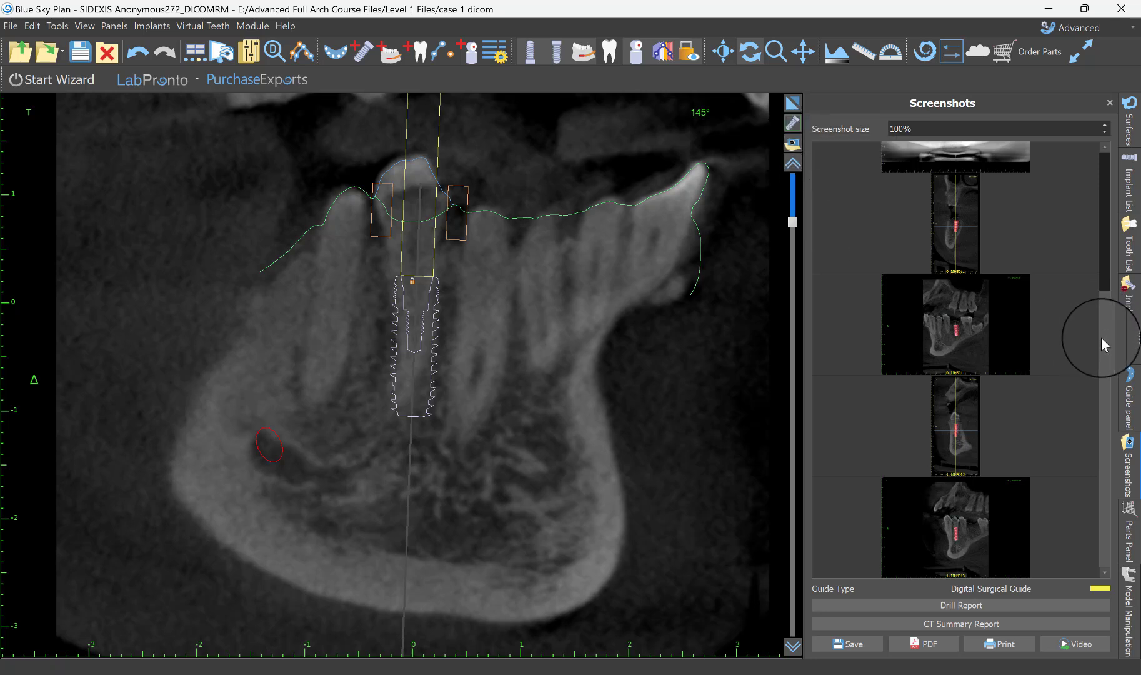
Review and close the existing report screenshots, and generate the drill report again with implants and nerves shown.
left_click_drag(1112, 281, 1115, 468)
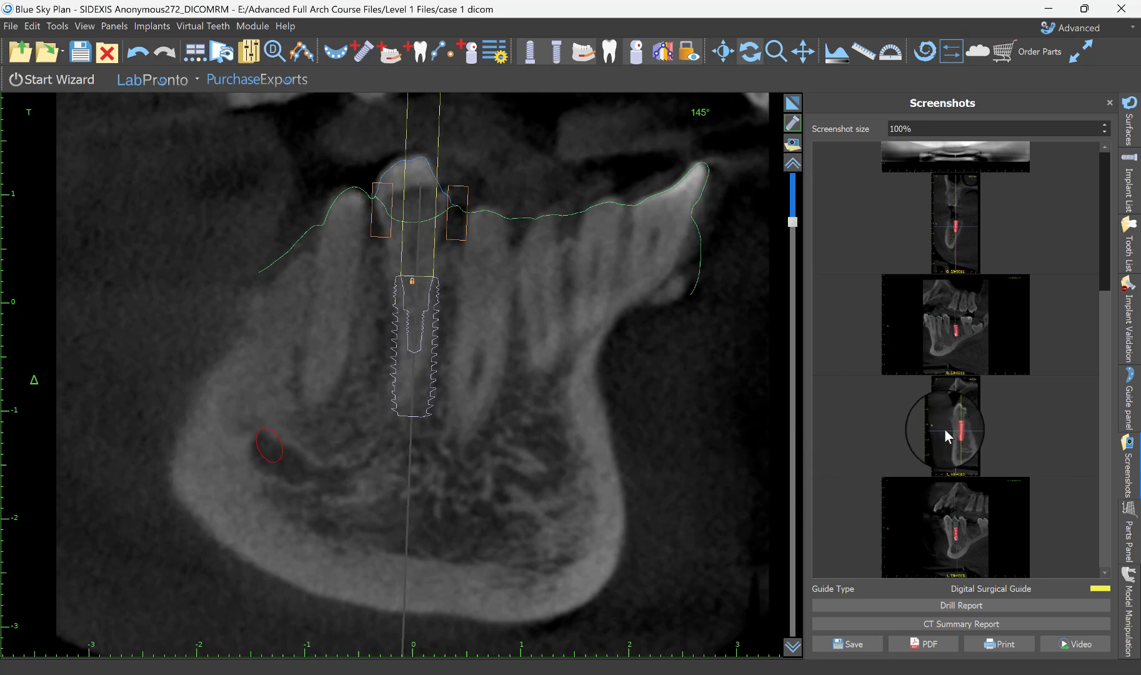
scroll(948, 424, "up", 3)
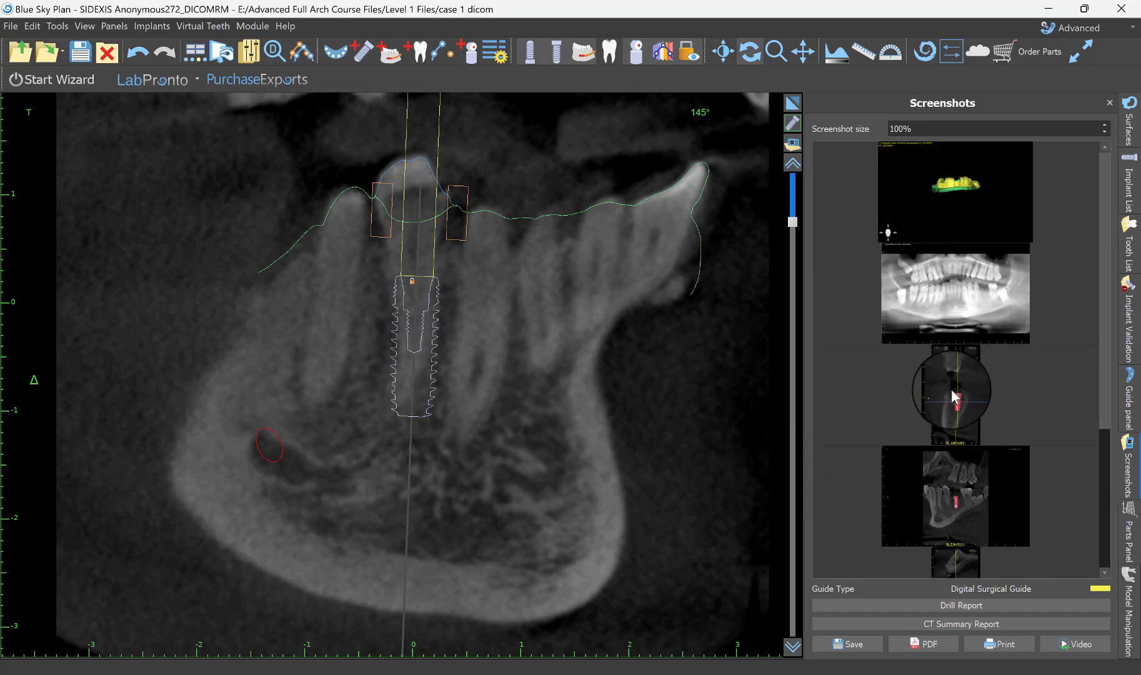
left_click(1110, 103)
left_click(11, 25)
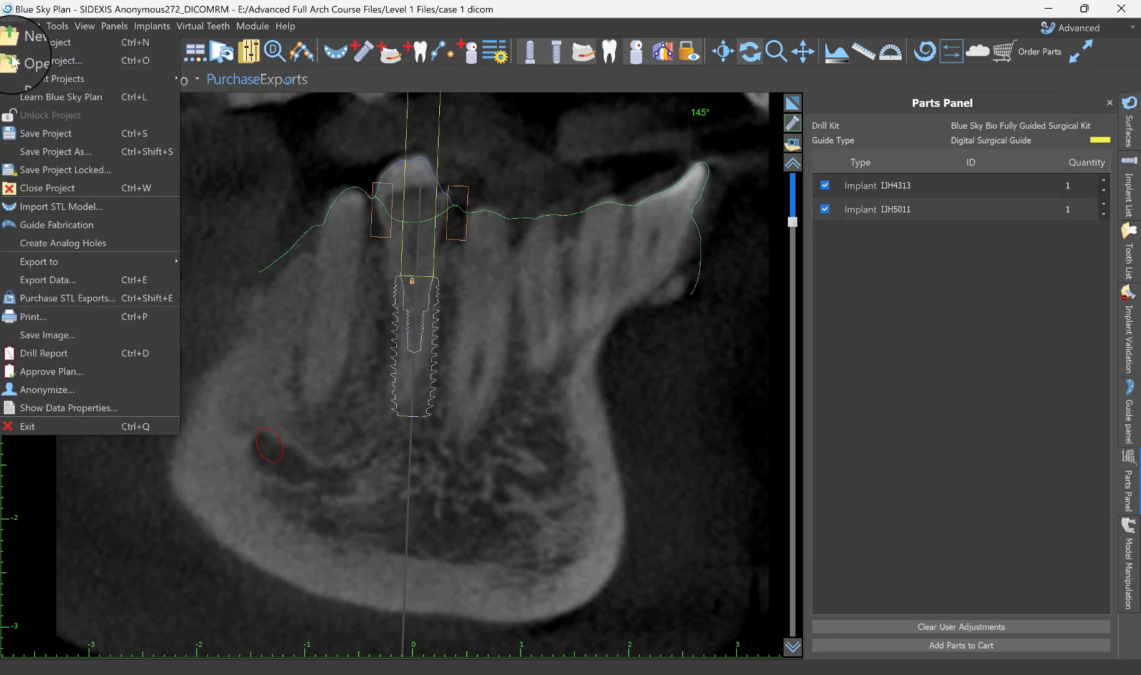
left_click(43, 353)
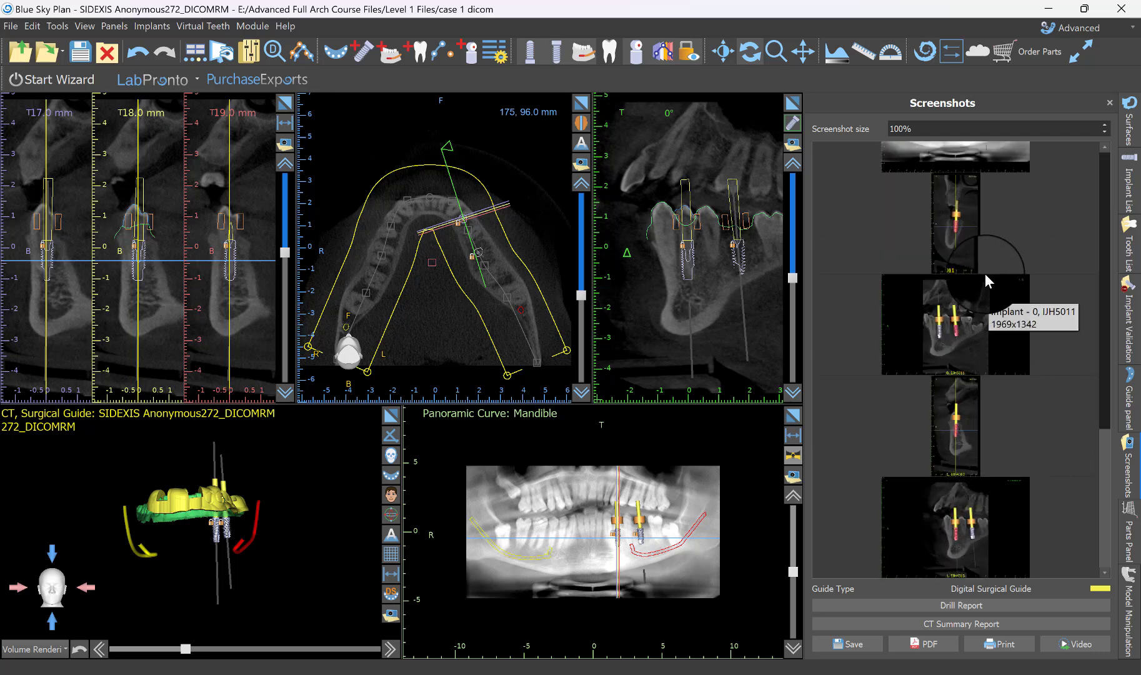
Prepare the PDF export from the implant screenshot, replacing the report header with the placeholder text p[ijfvivjjfkdkdjendvjjCPvo"SVknCv;oinC:Voijv.
left_click(965, 209)
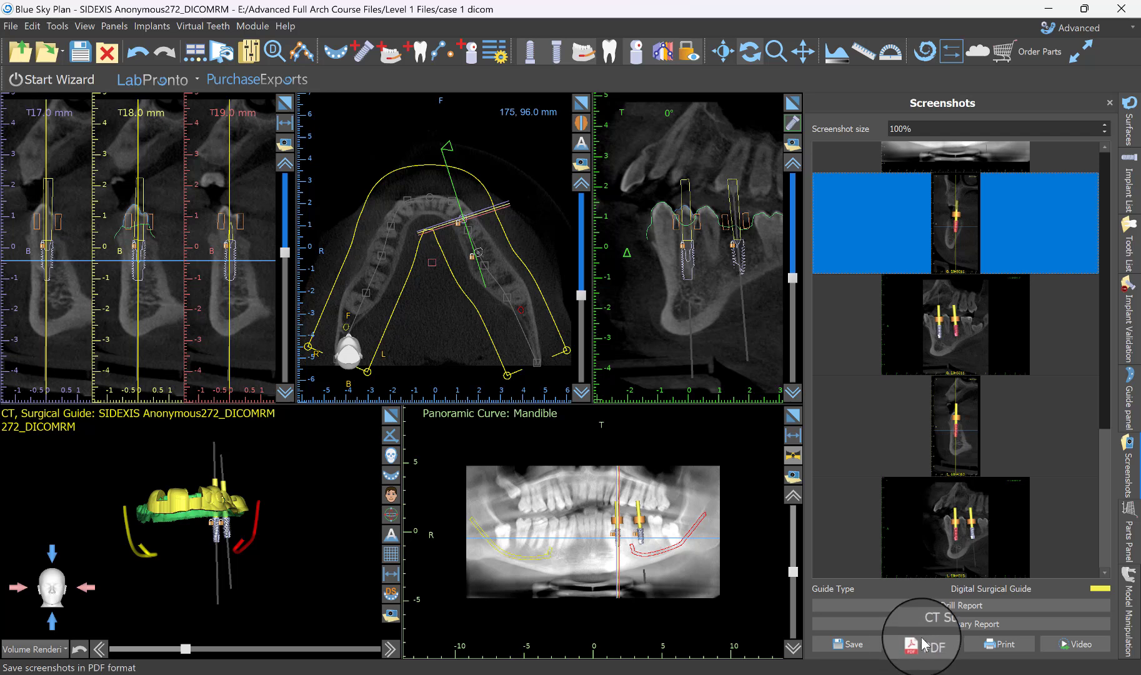
left_click(941, 650)
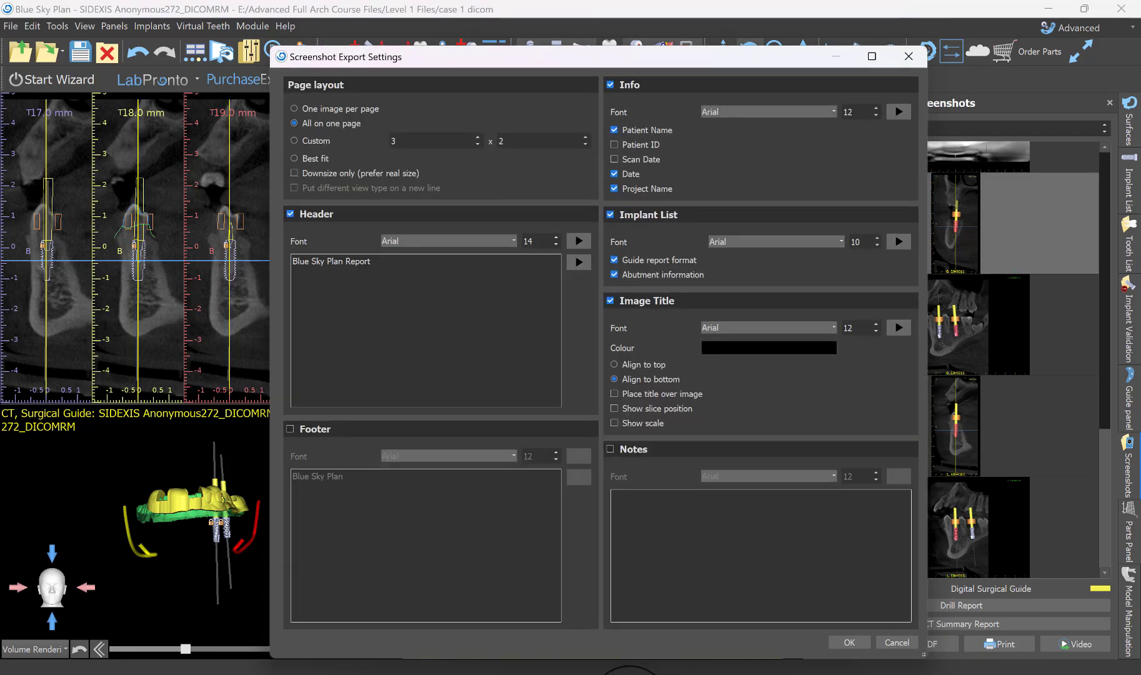
left_click_drag(375, 263, 259, 259)
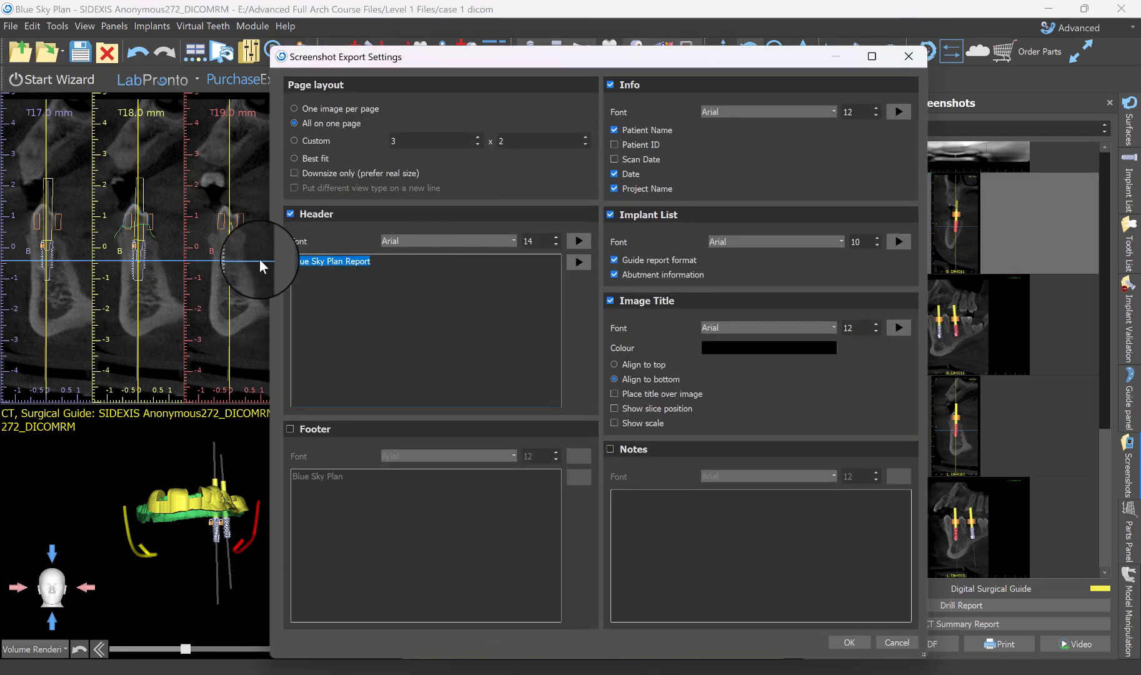
type("ijfvivjjfkdkdjendvjjCPvo\"SVk")
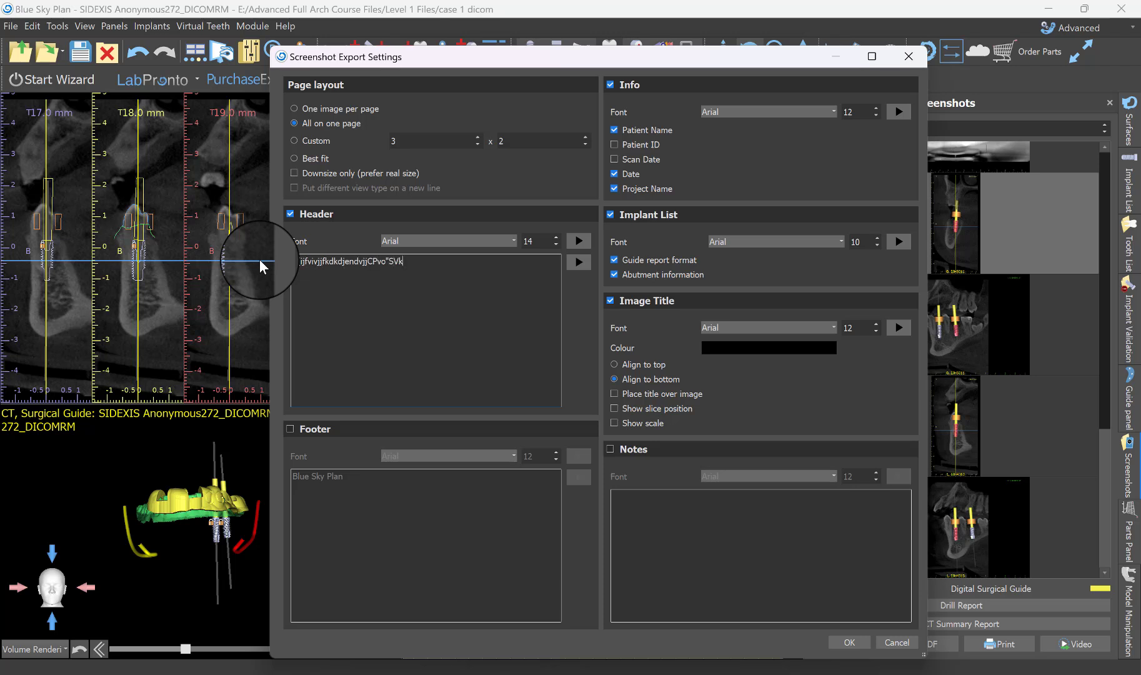
type("nCv;oinC:Voijv")
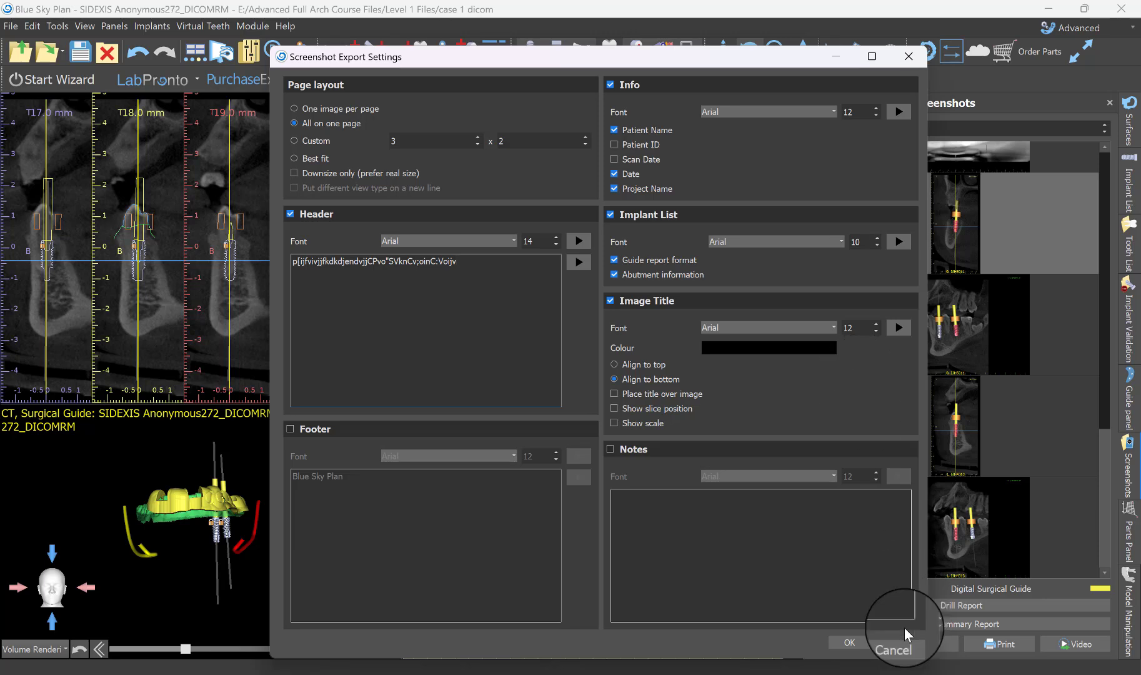
left_click(857, 641)
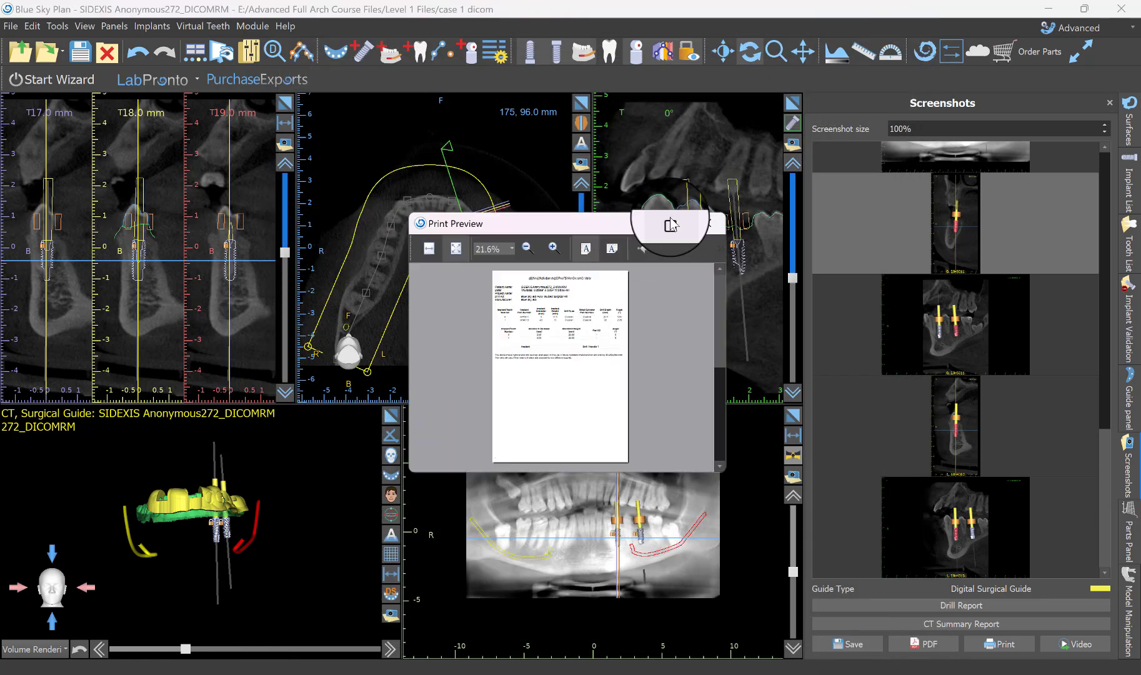
Look through the report in the enlarged print preview and save it as a PDF named "case 1 drill report" in Downloads.
left_click(671, 225)
scroll(589, 352, "down", 5)
scroll(589, 351, "up", 5)
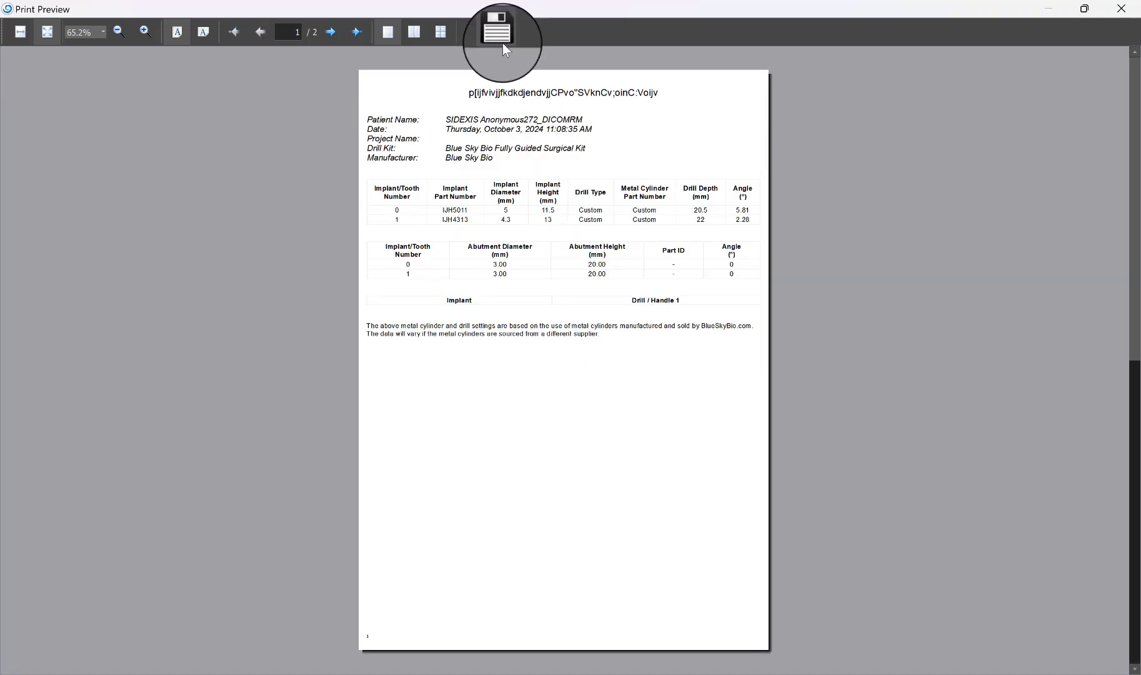
left_click(504, 40)
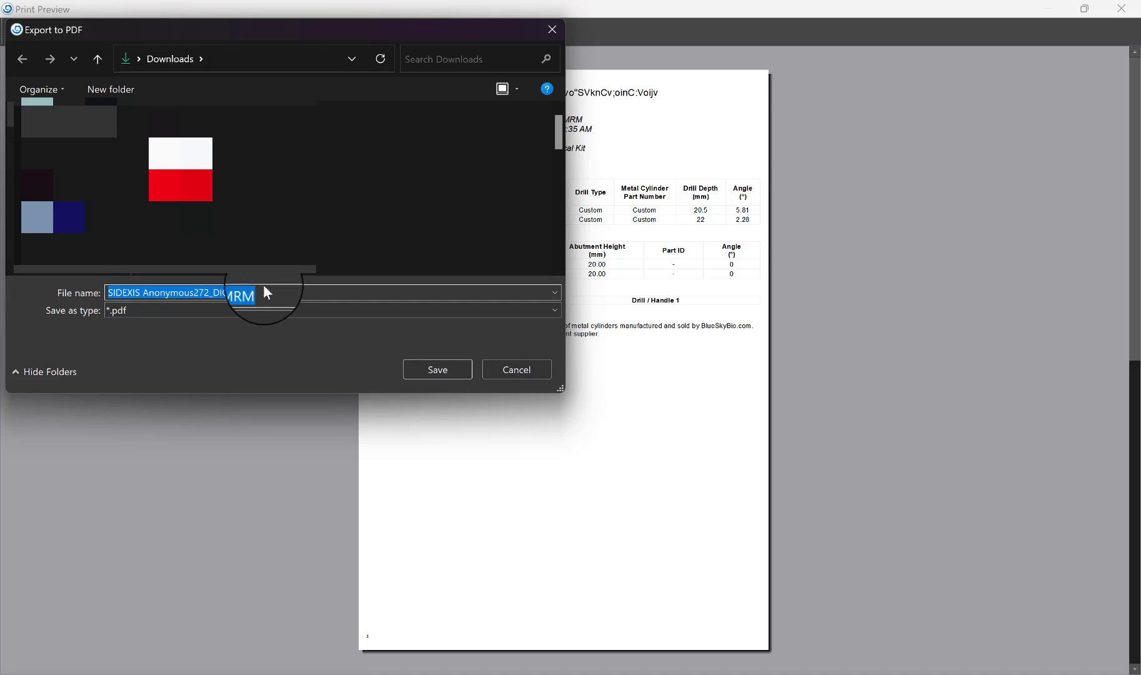
type("case 1 drill repor")
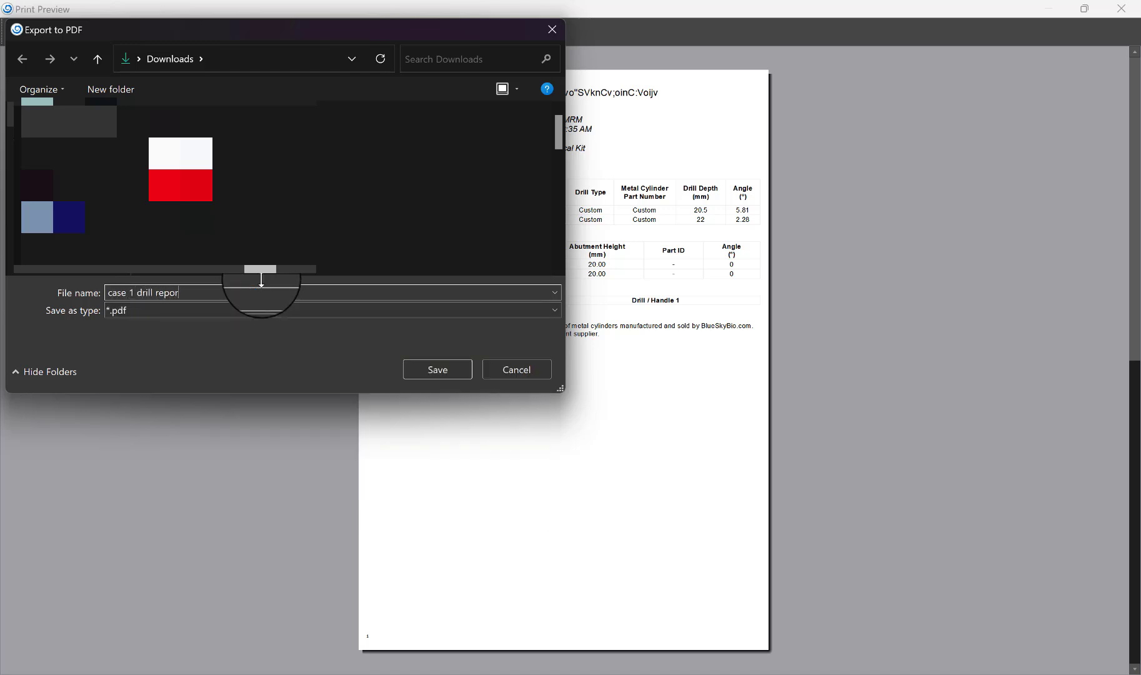
key("Return")
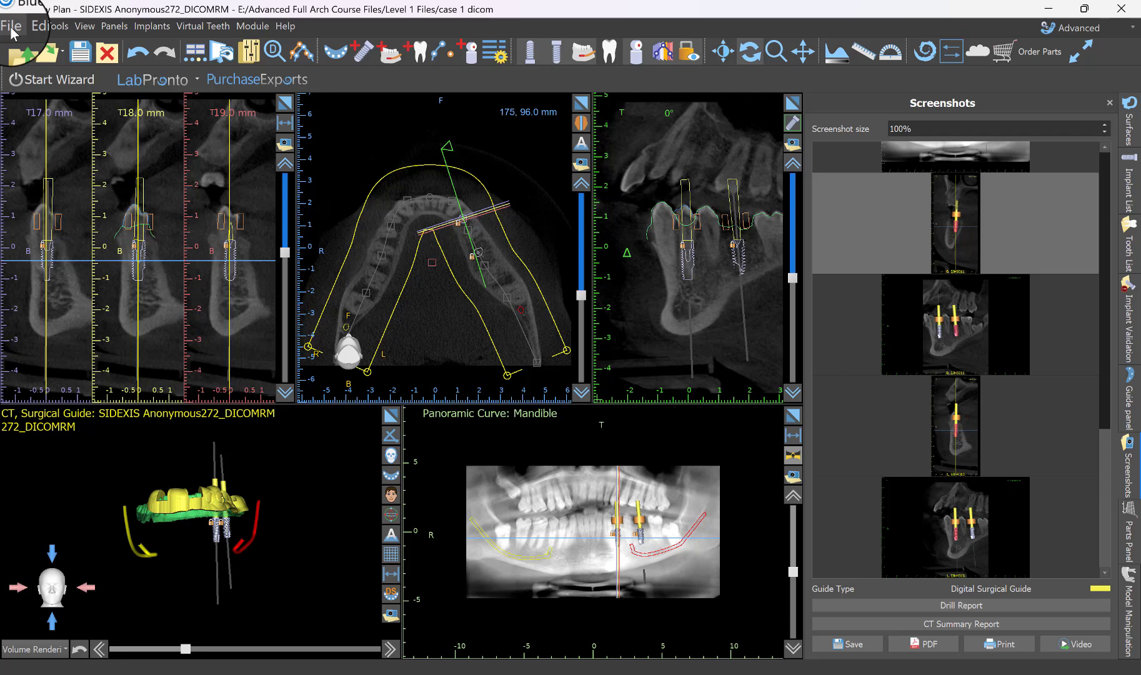
Save the project under the new file name "CAse 1 Final Plan" as a Blue Sky Plan project.
left_click(14, 30)
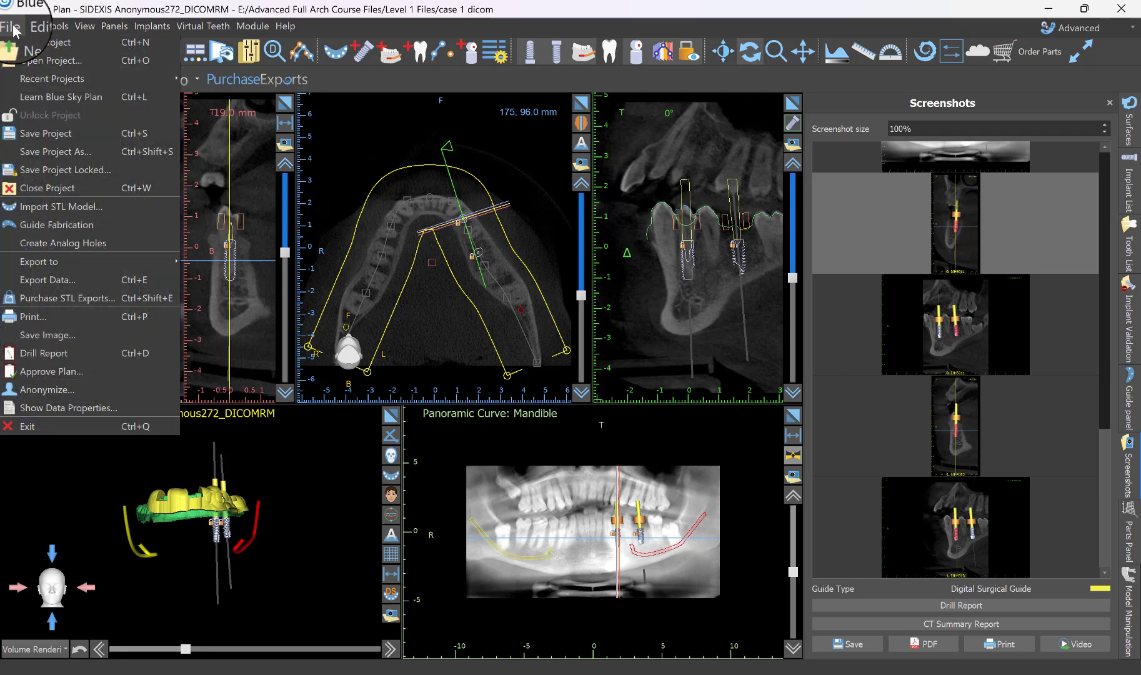
left_click(48, 151)
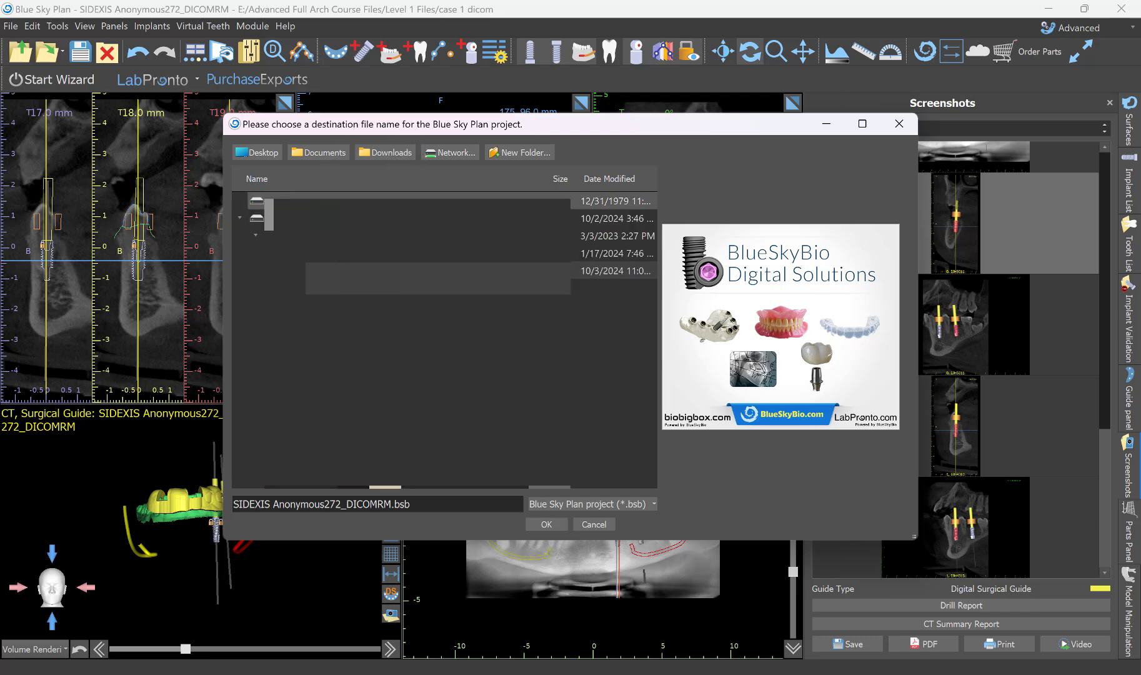
left_click_drag(424, 504, 102, 488)
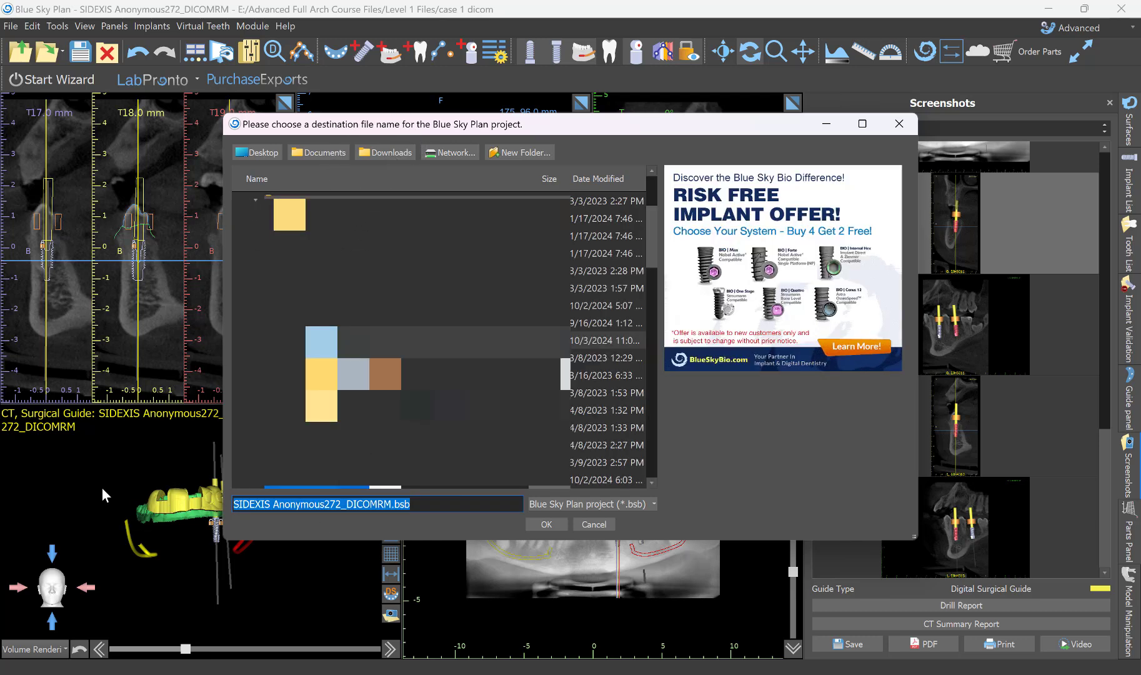
type("CAse 1 ")
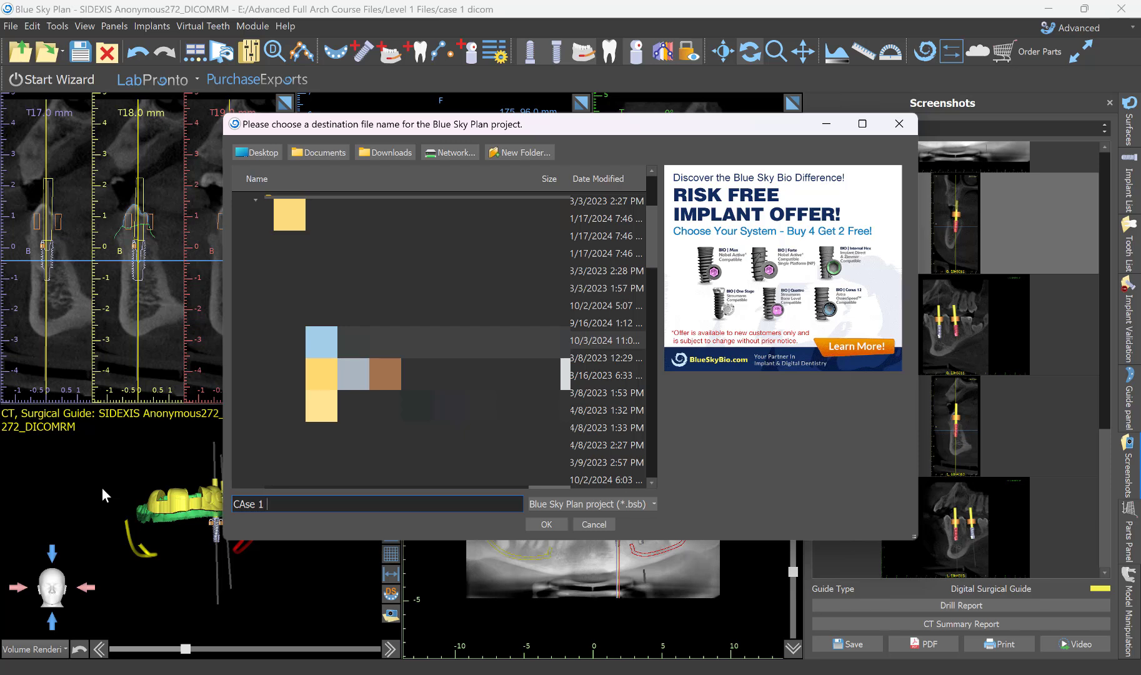
type("Final Plan")
left_click(548, 524)
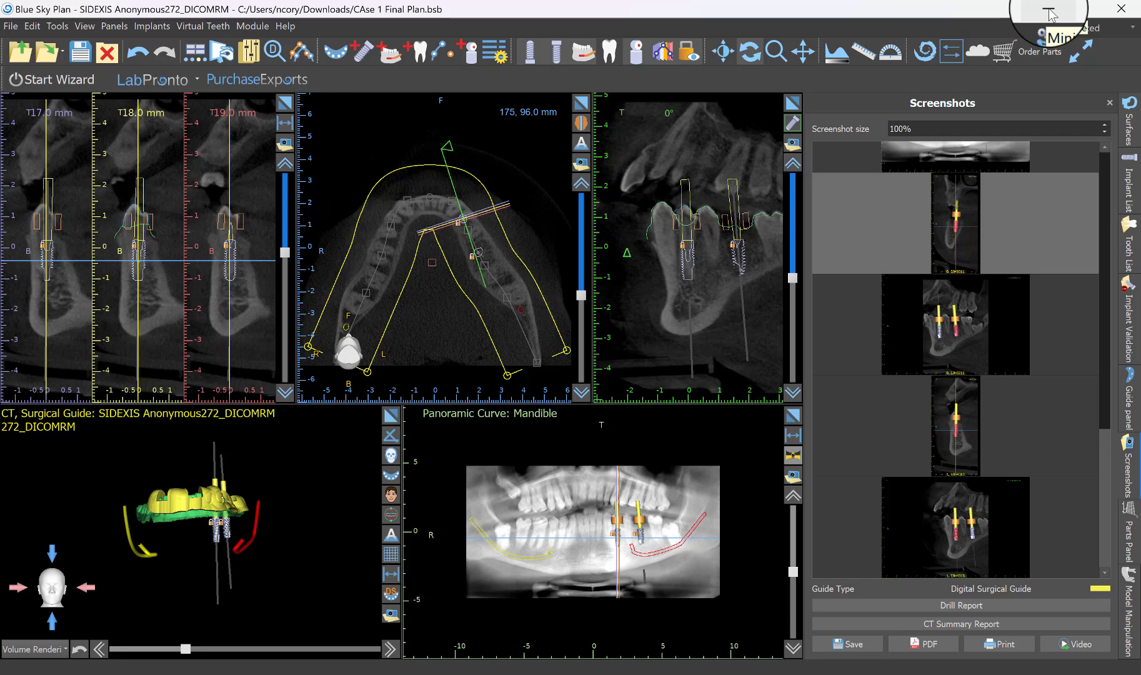
Hide the Guide with Windows surface and maximize the 3D view of the green mandibular gingiva model.
left_click(1132, 127)
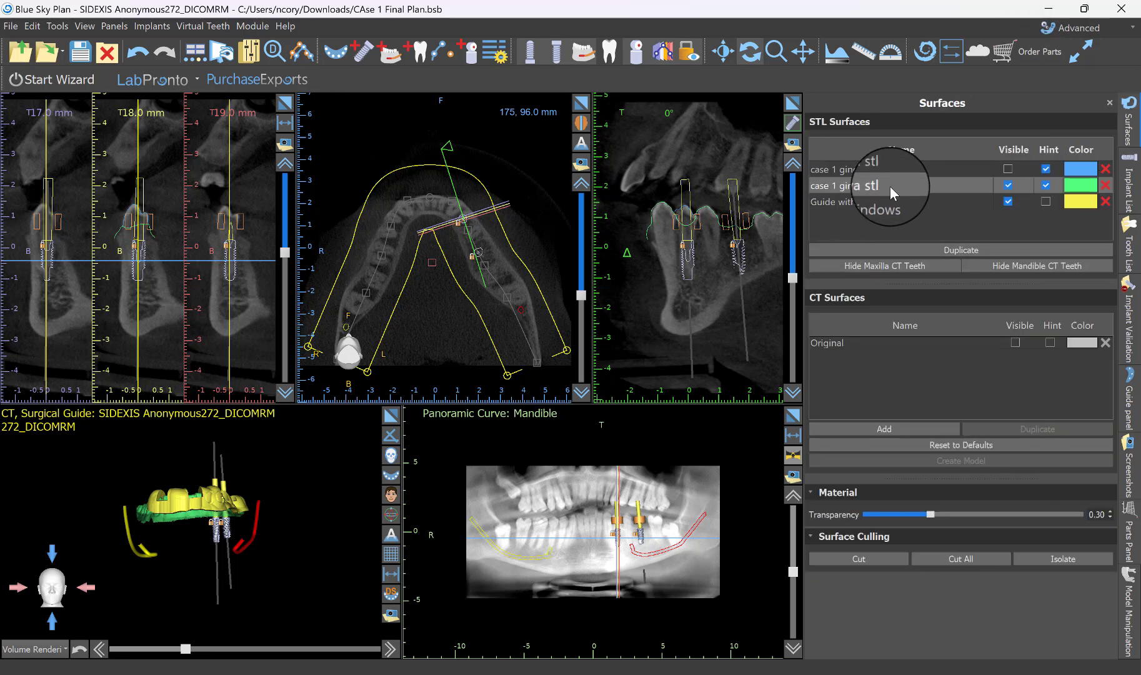
left_click(1007, 169)
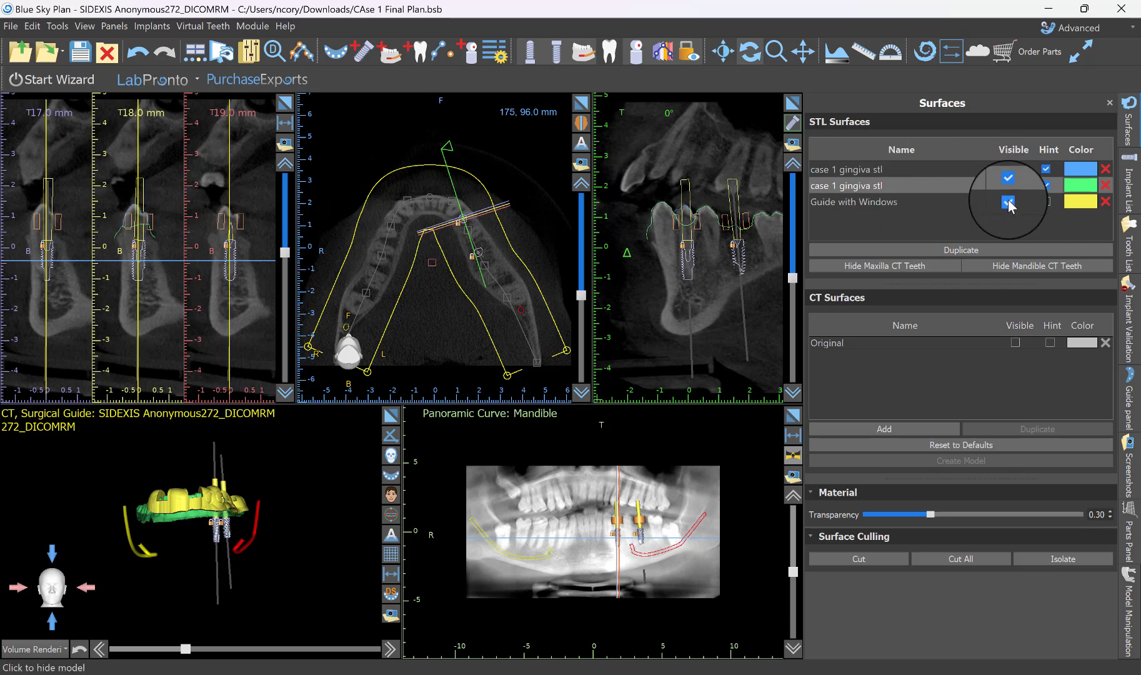
left_click(1009, 201)
left_click(390, 415)
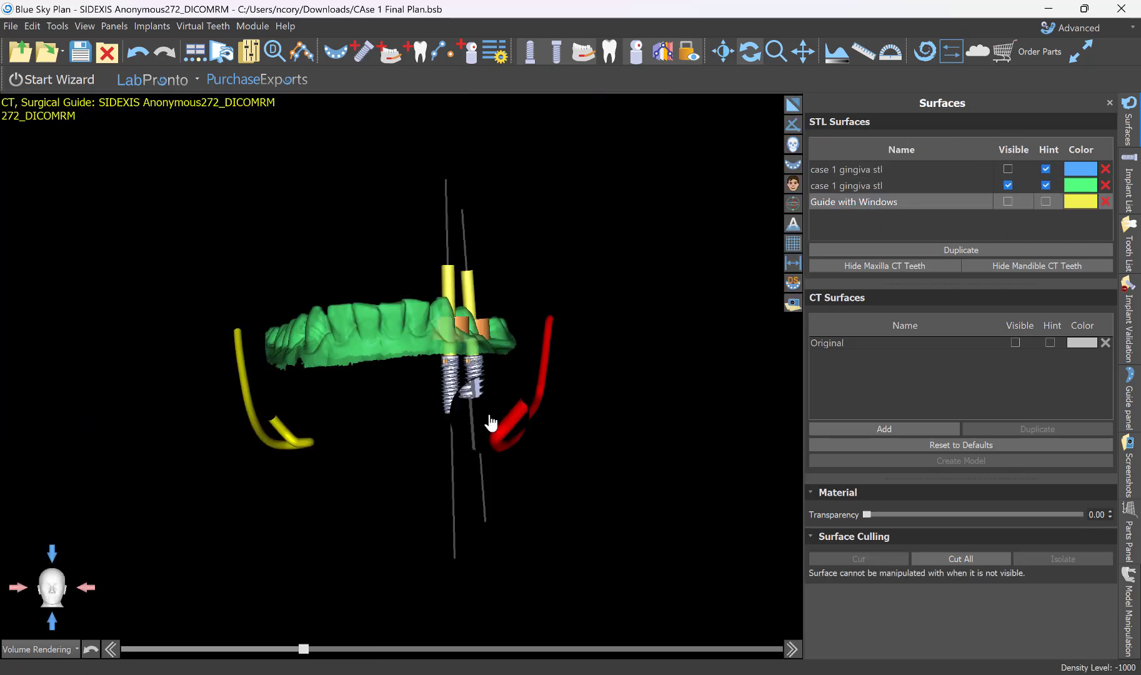
left_click_drag(663, 312, 586, 209)
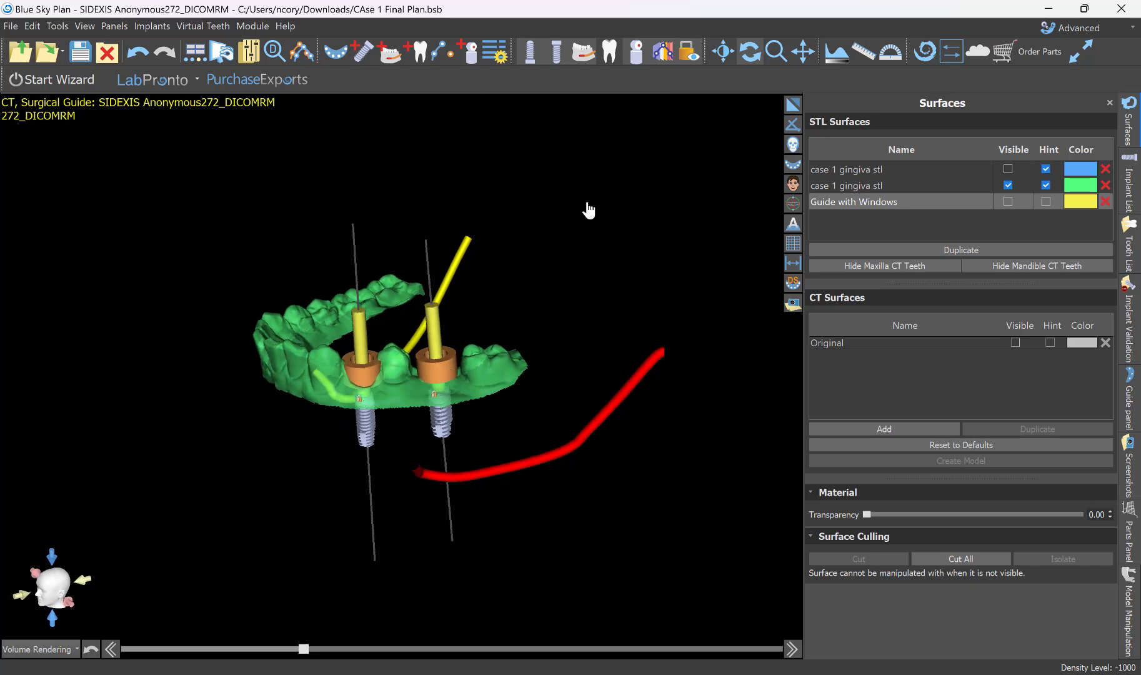
Hide the mandibular implants and the nerves so that only the green gingiva model is displayed.
left_click(558, 59)
left_click_drag(596, 296, 594, 362)
scroll(589, 293, "up", 5)
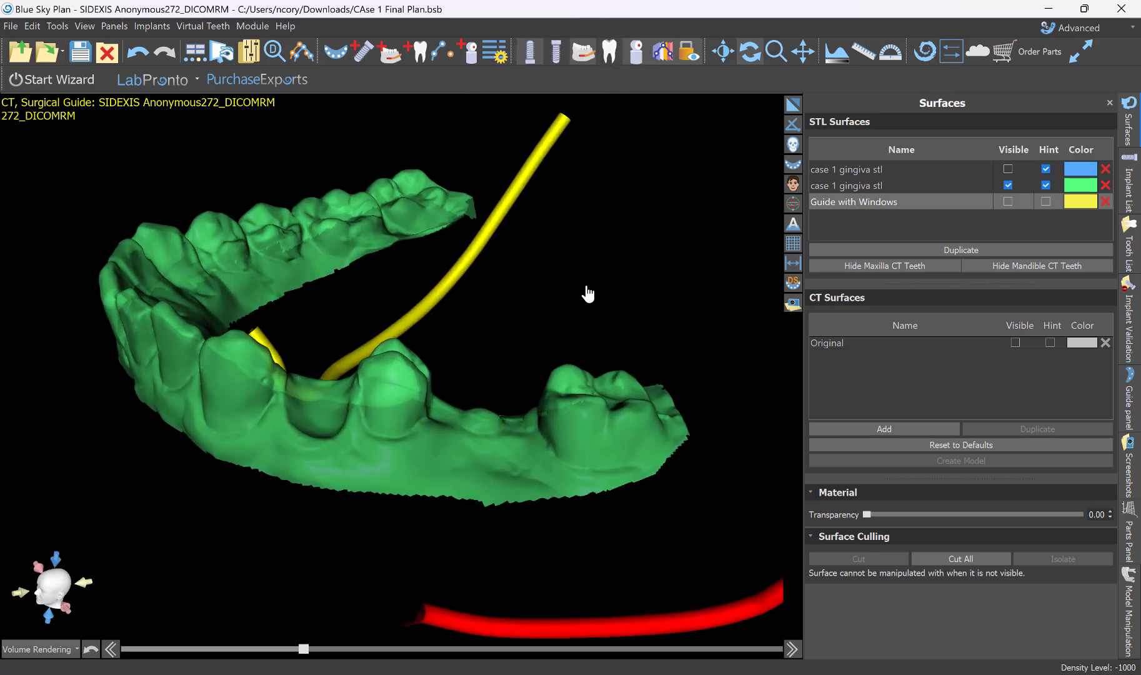
left_click_drag(381, 313, 356, 201)
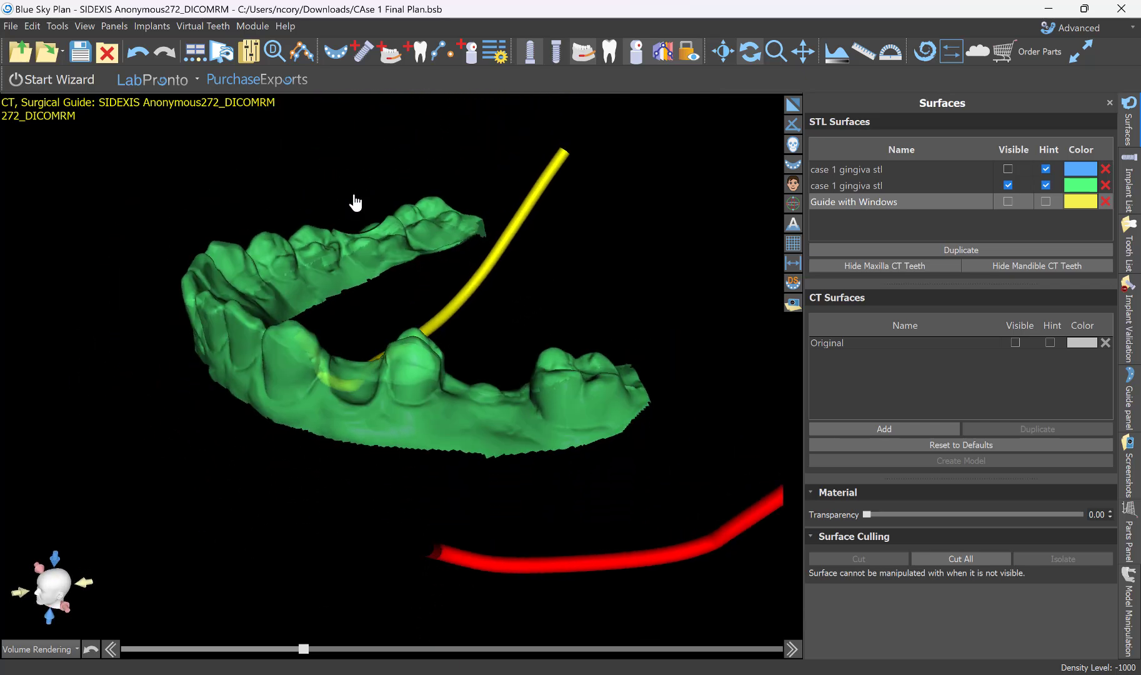
left_click_drag(298, 461, 795, 344)
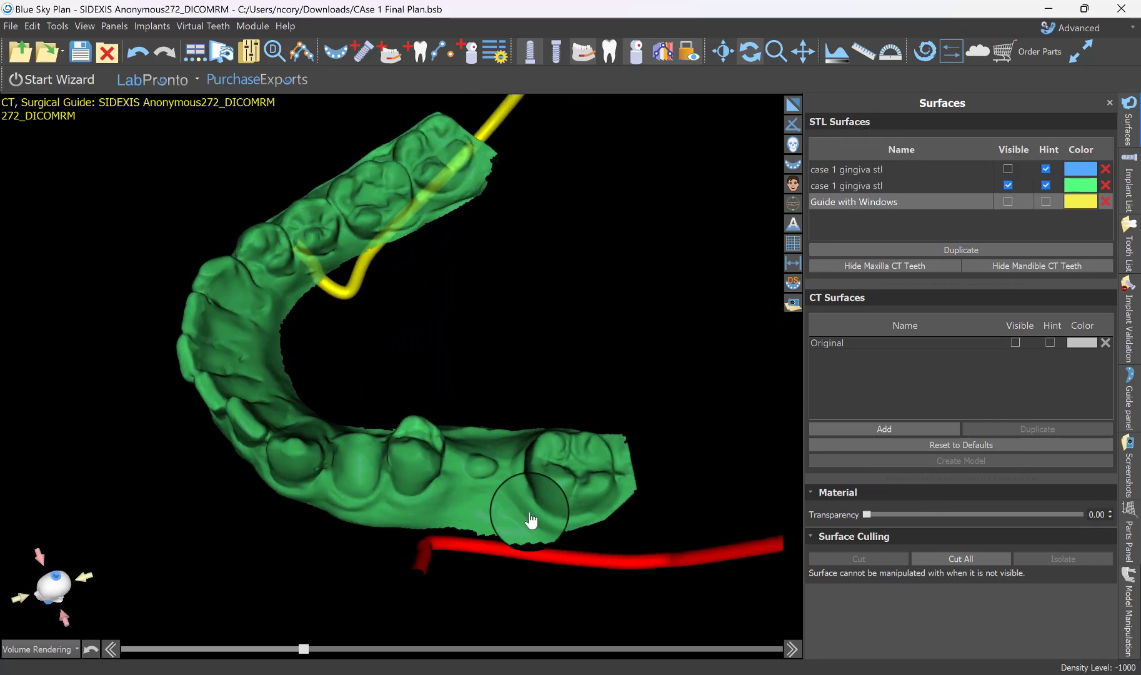
left_click_drag(318, 487, 247, 507)
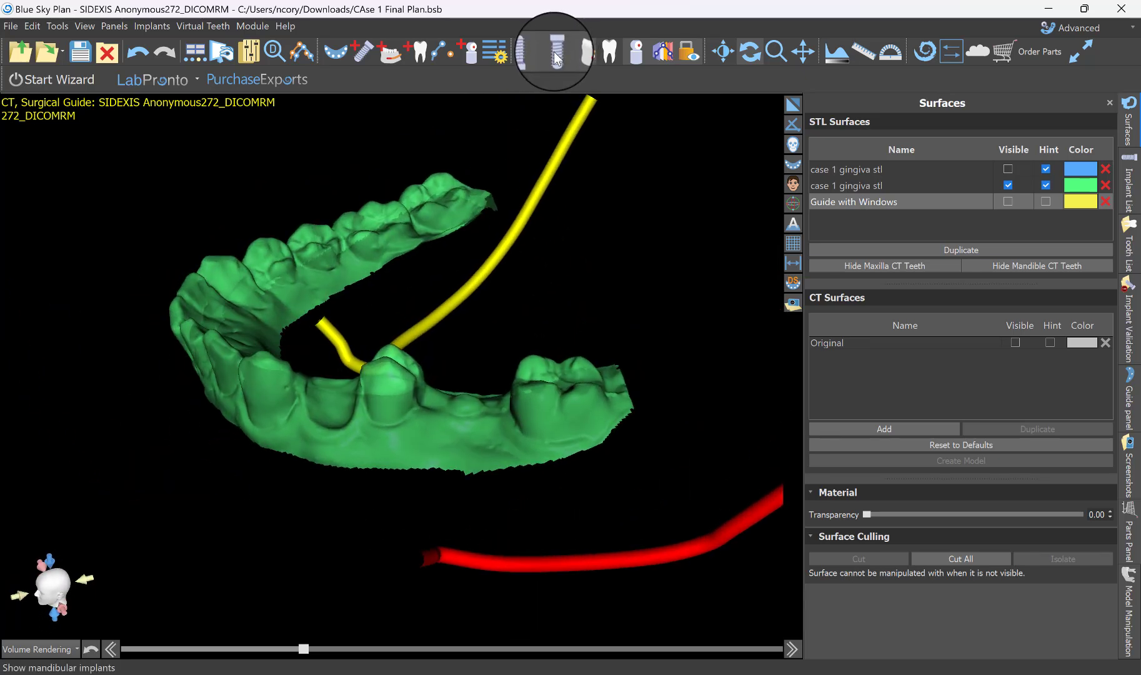
left_click(587, 56)
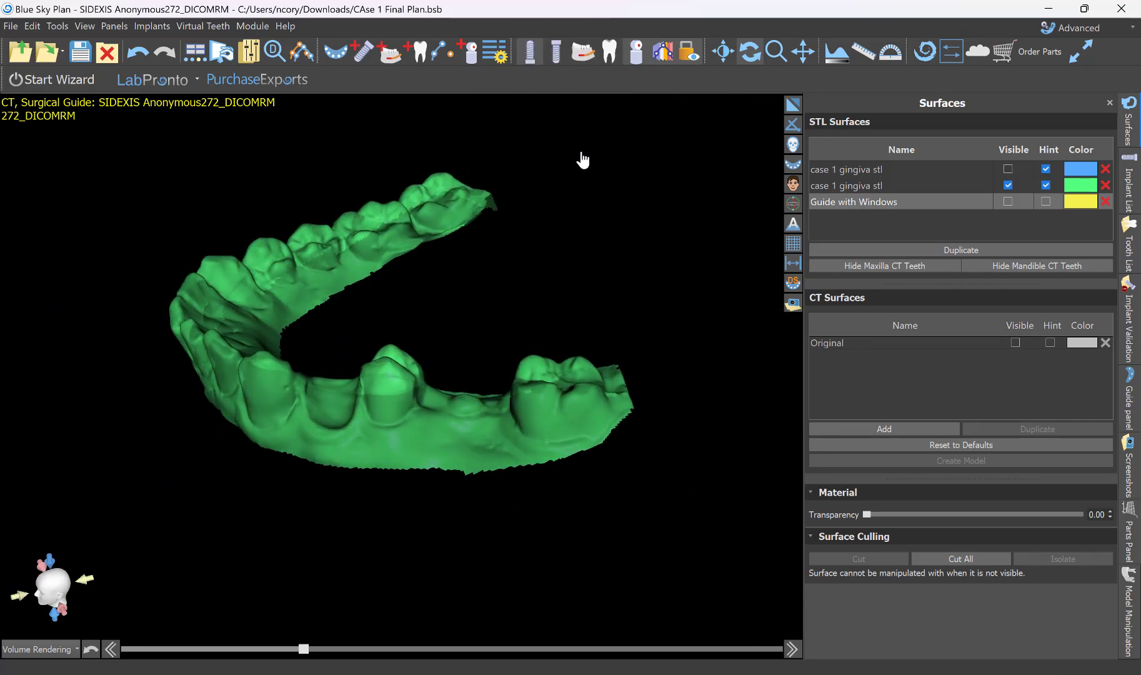
Create a hollow stone model from the mandibular case 1 gingiva surface.
left_click(1131, 615)
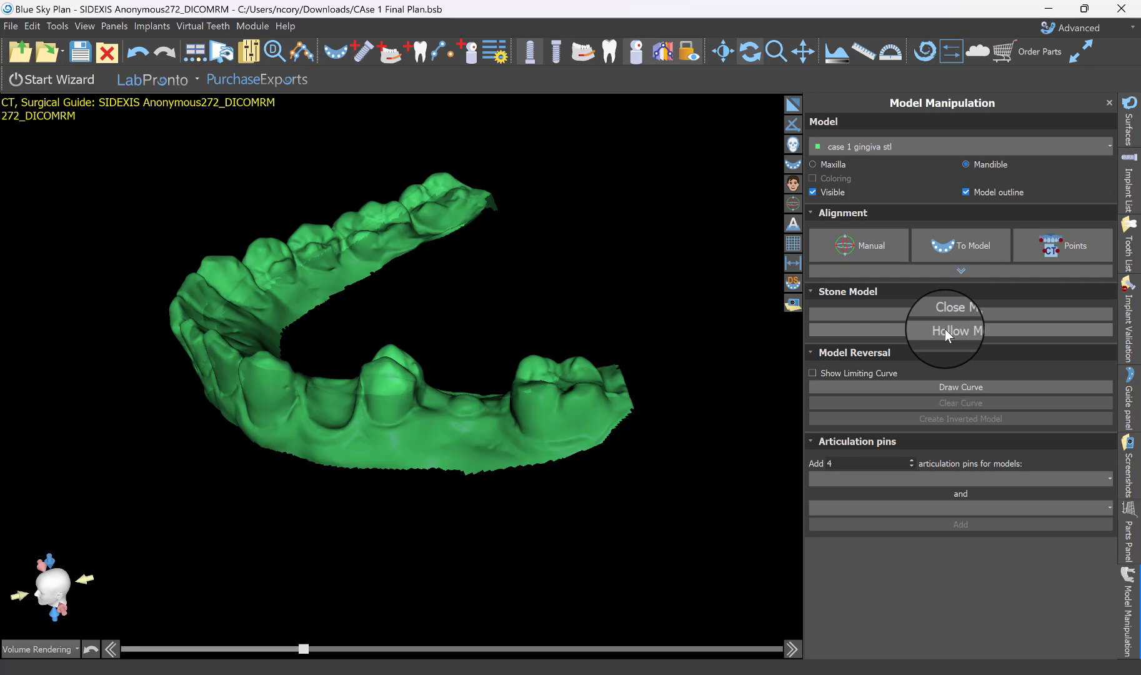
left_click_drag(348, 403, 555, 481)
left_click_drag(382, 433, 405, 187)
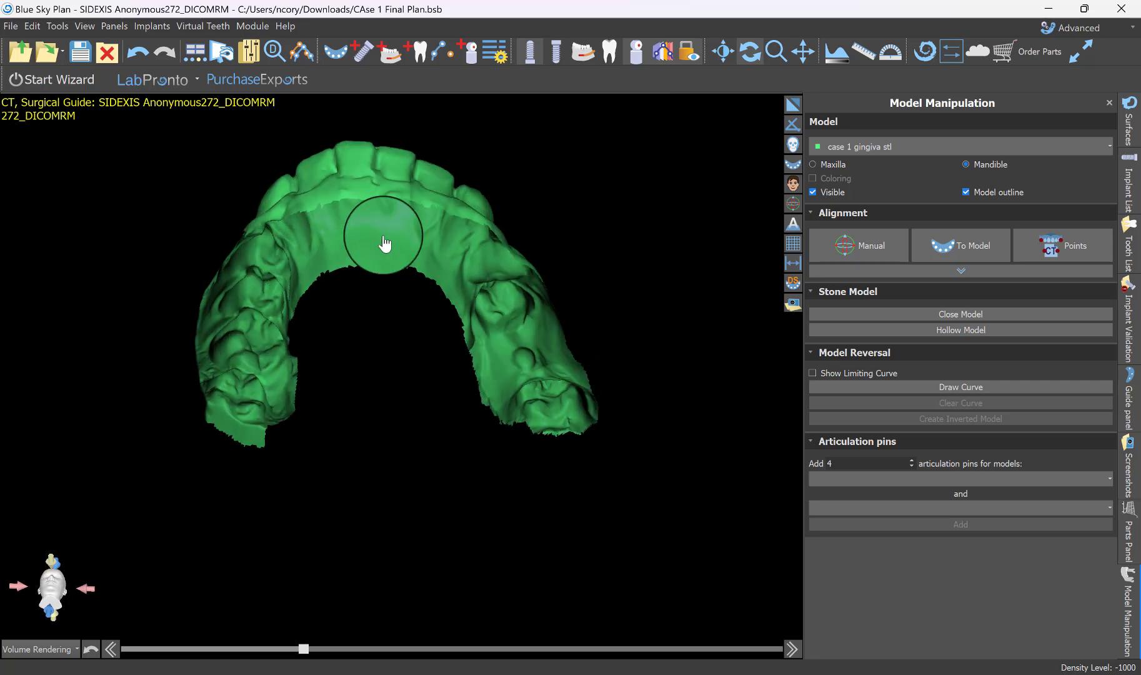
left_click_drag(384, 244, 513, 446)
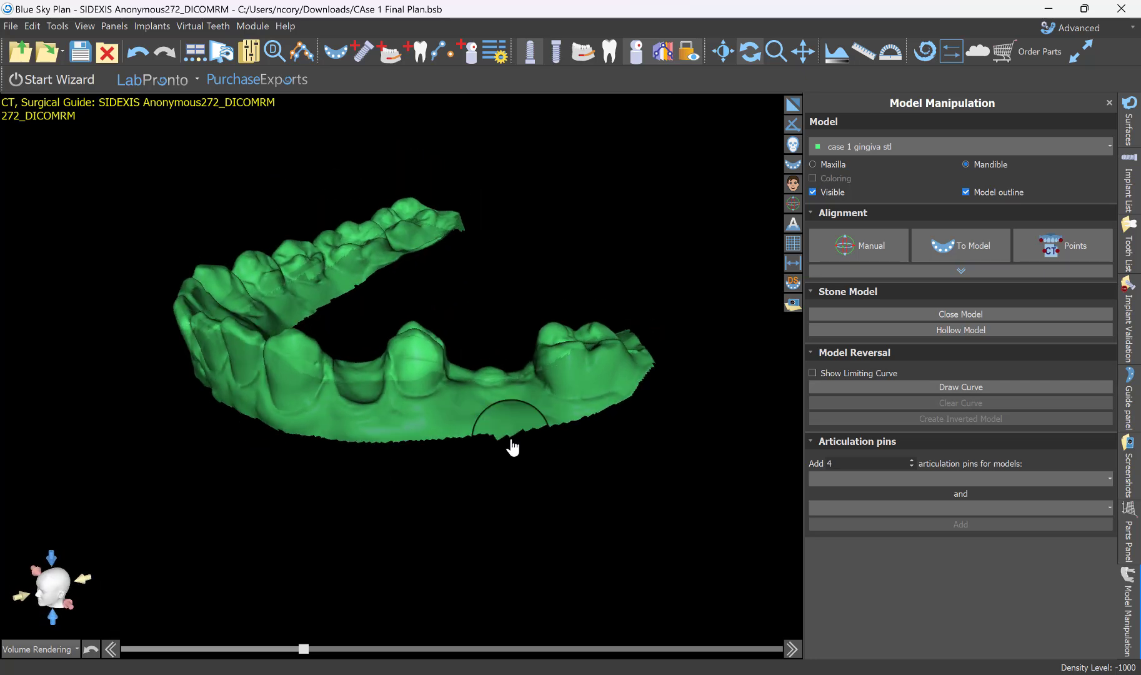
left_click(932, 329)
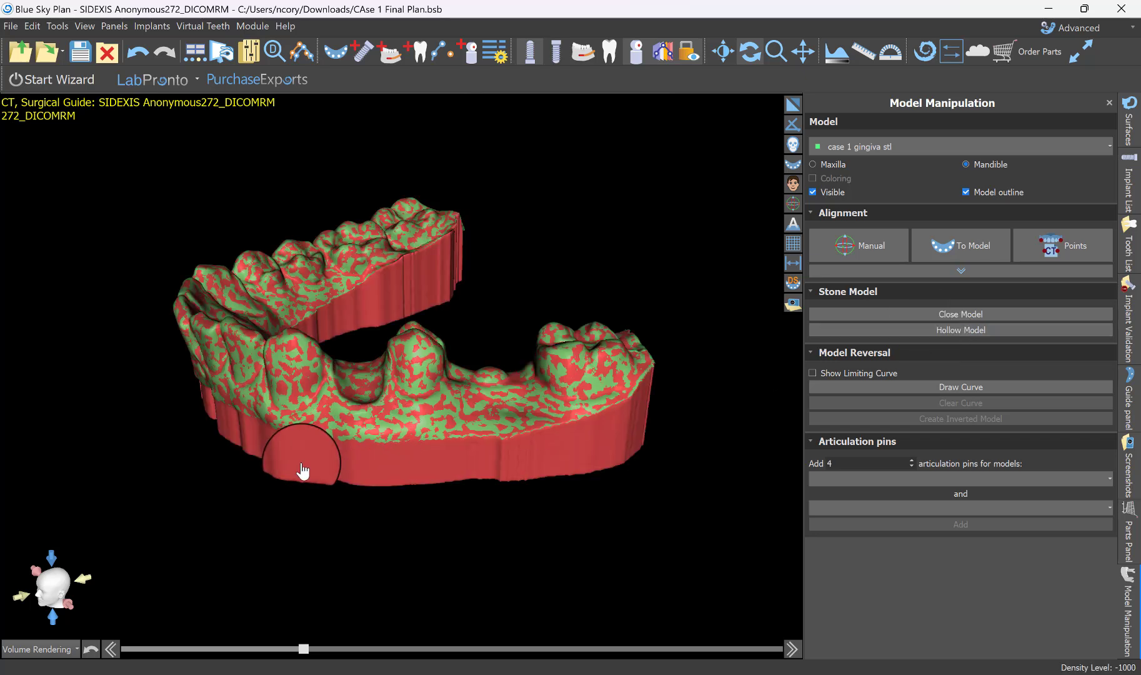
left_click_drag(300, 395, 581, 365)
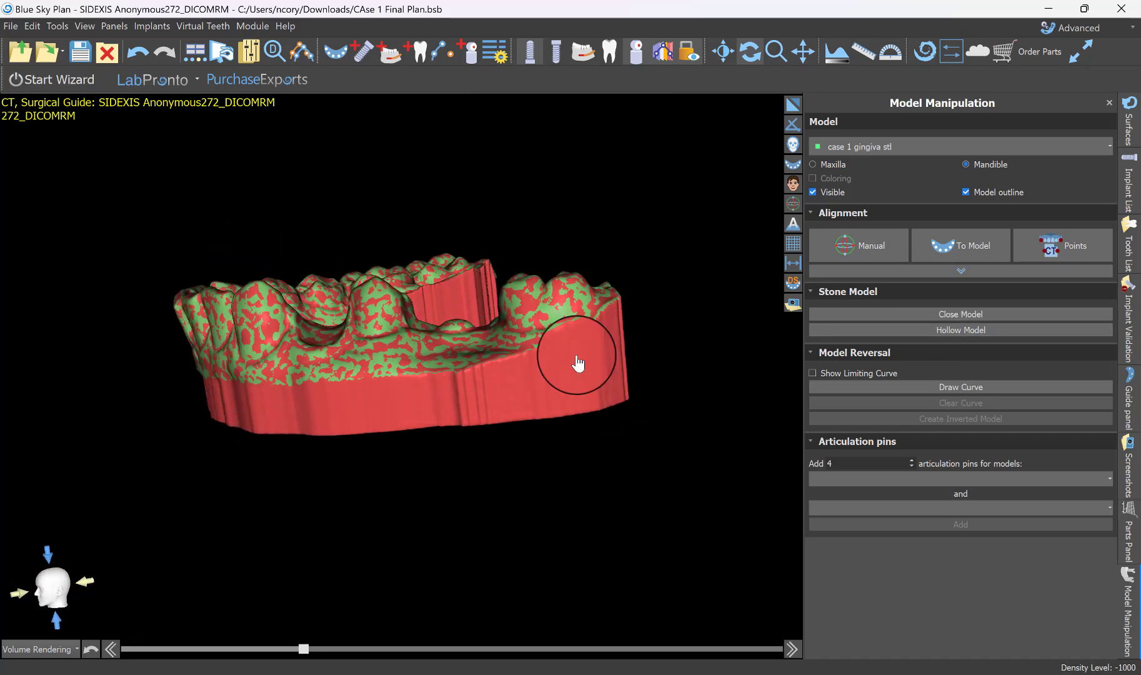
Hide the original green gingiva surface and inspect the hollow model's underside and teeth.
left_click(1131, 130)
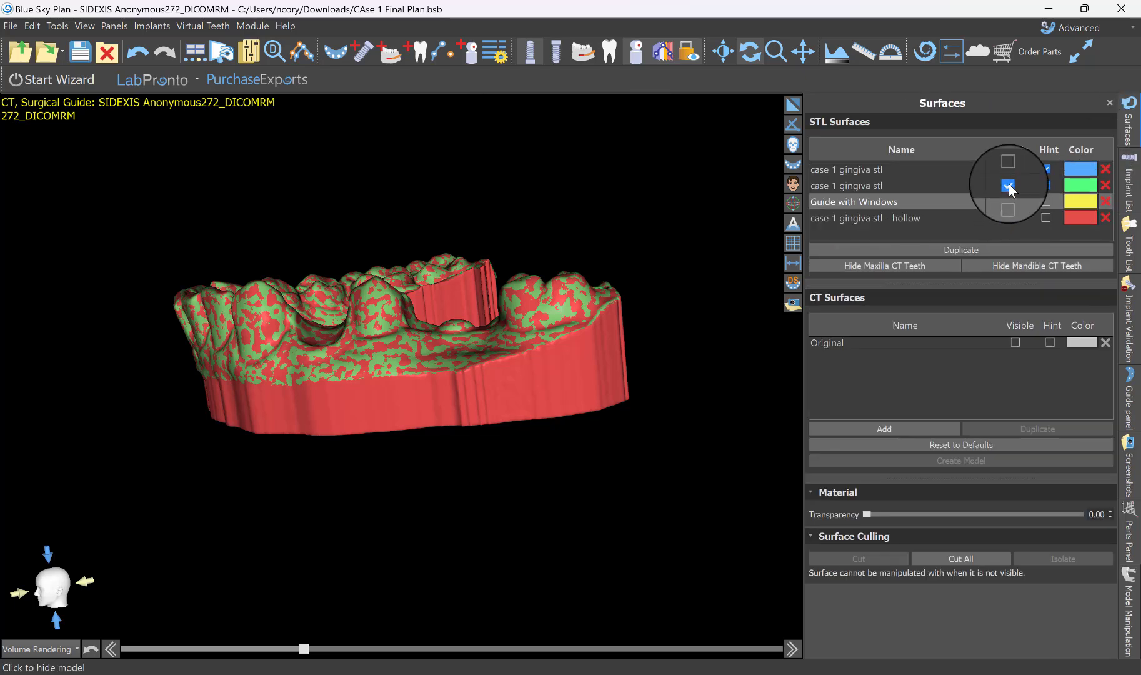
left_click(1008, 185)
left_click_drag(203, 433, 532, 310)
left_click(512, 315)
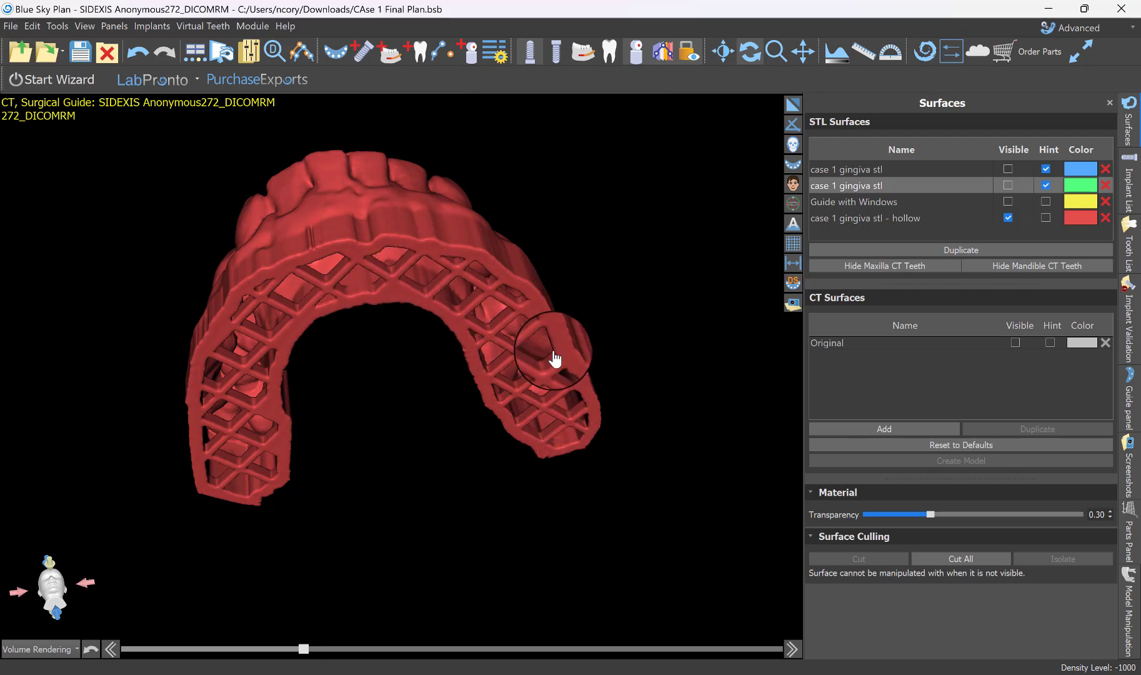
left_click_drag(293, 331, 243, 369)
Export the hollow gingiva model in standard quality as an STL file named "case 1 model" in Downloads.
left_click(10, 26)
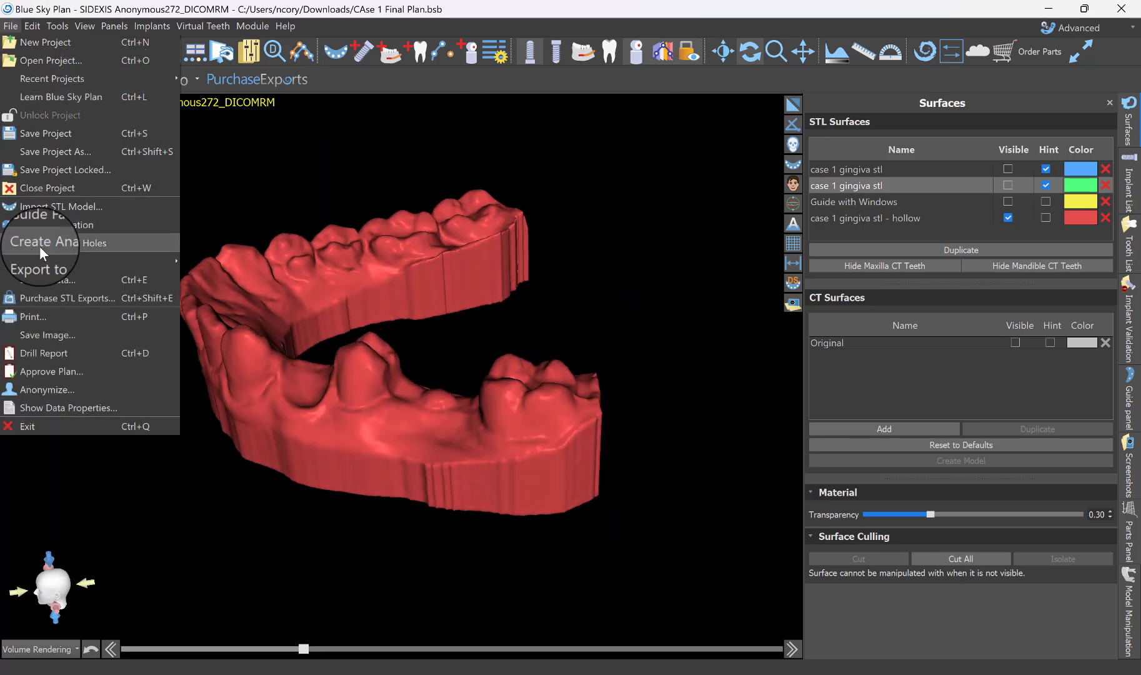
left_click(41, 279)
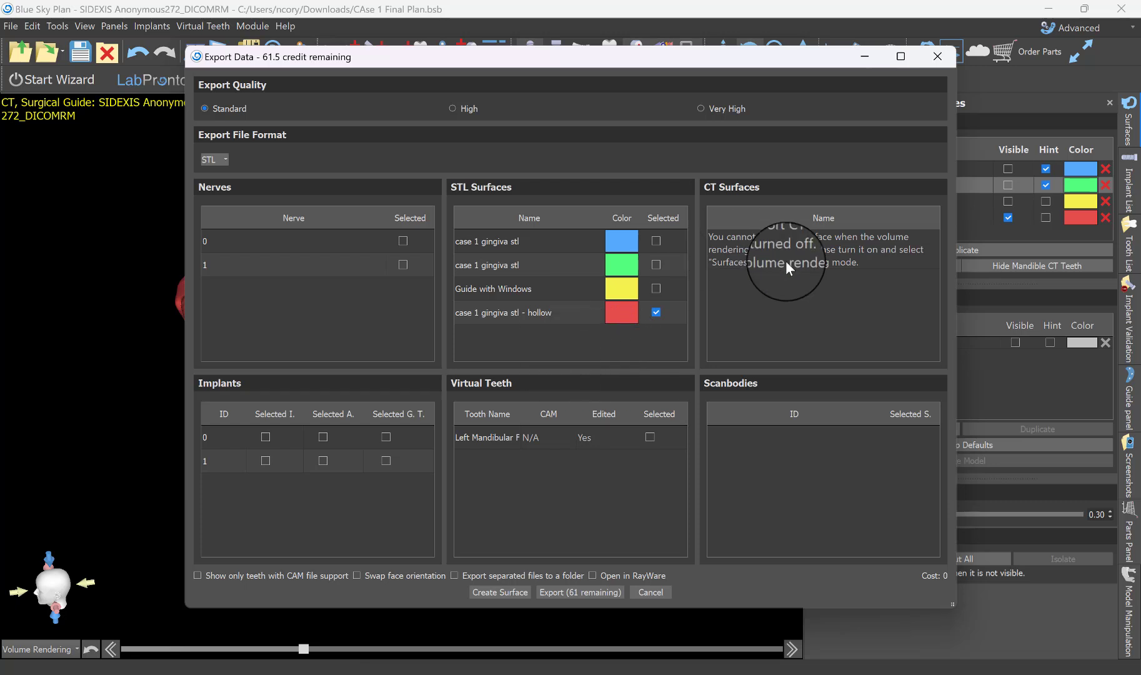
left_click(574, 592)
triple_click(375, 503)
type("ca")
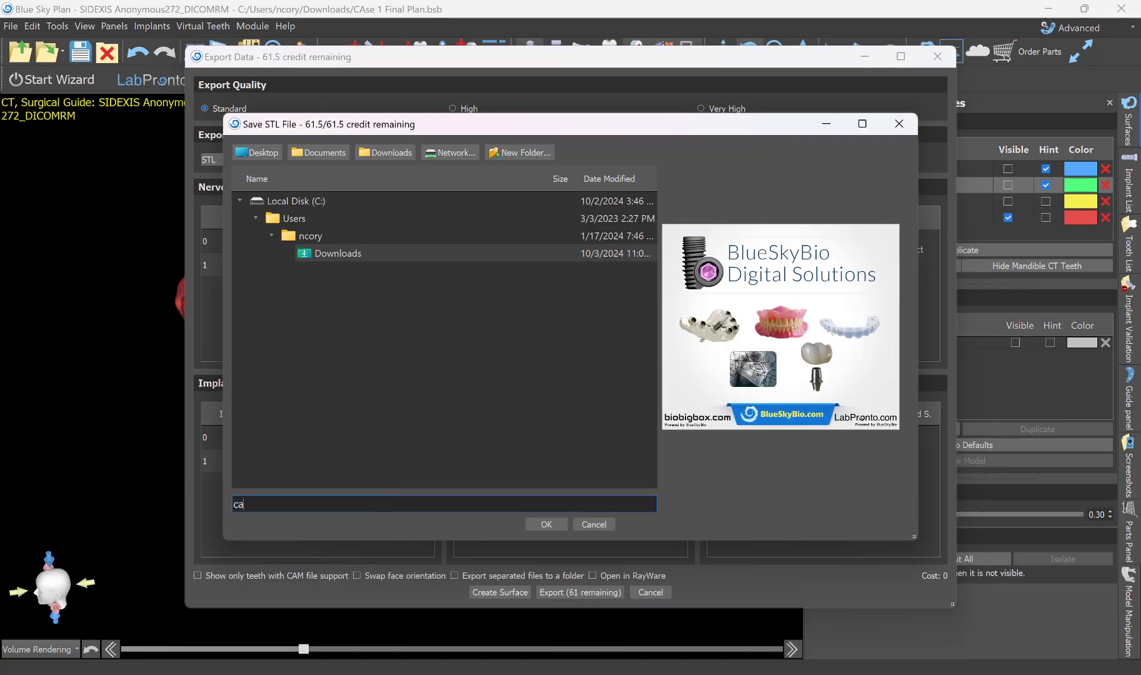
type("se 1 model")
key("Return")
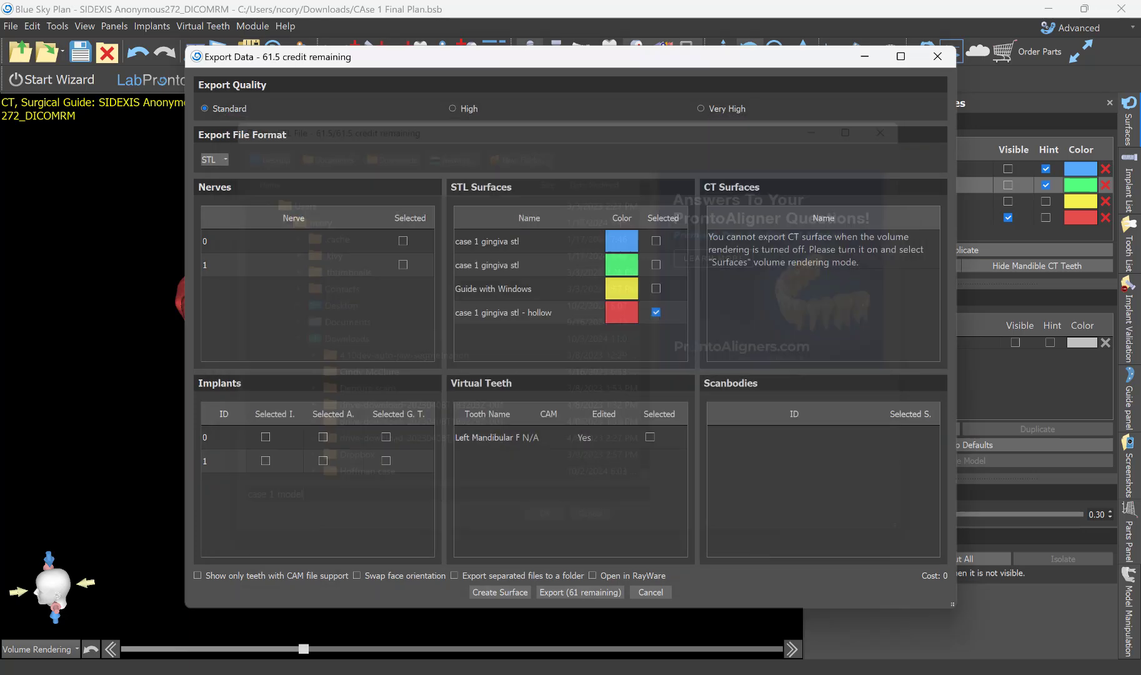